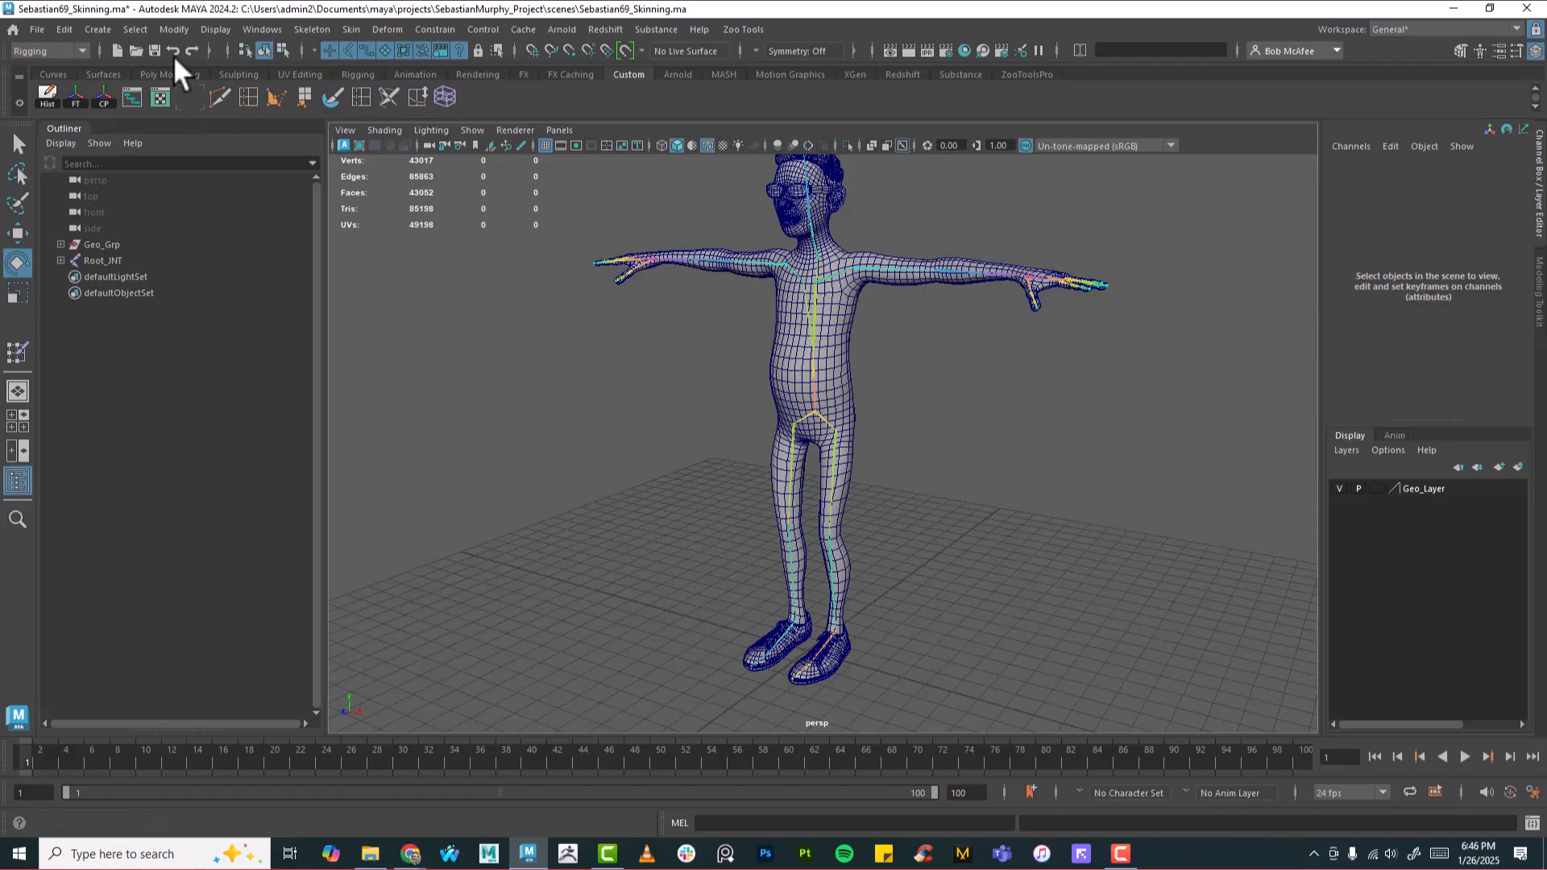
Step: Create a polygon cube at the scene origin, by the character's feet
left_click(99, 29)
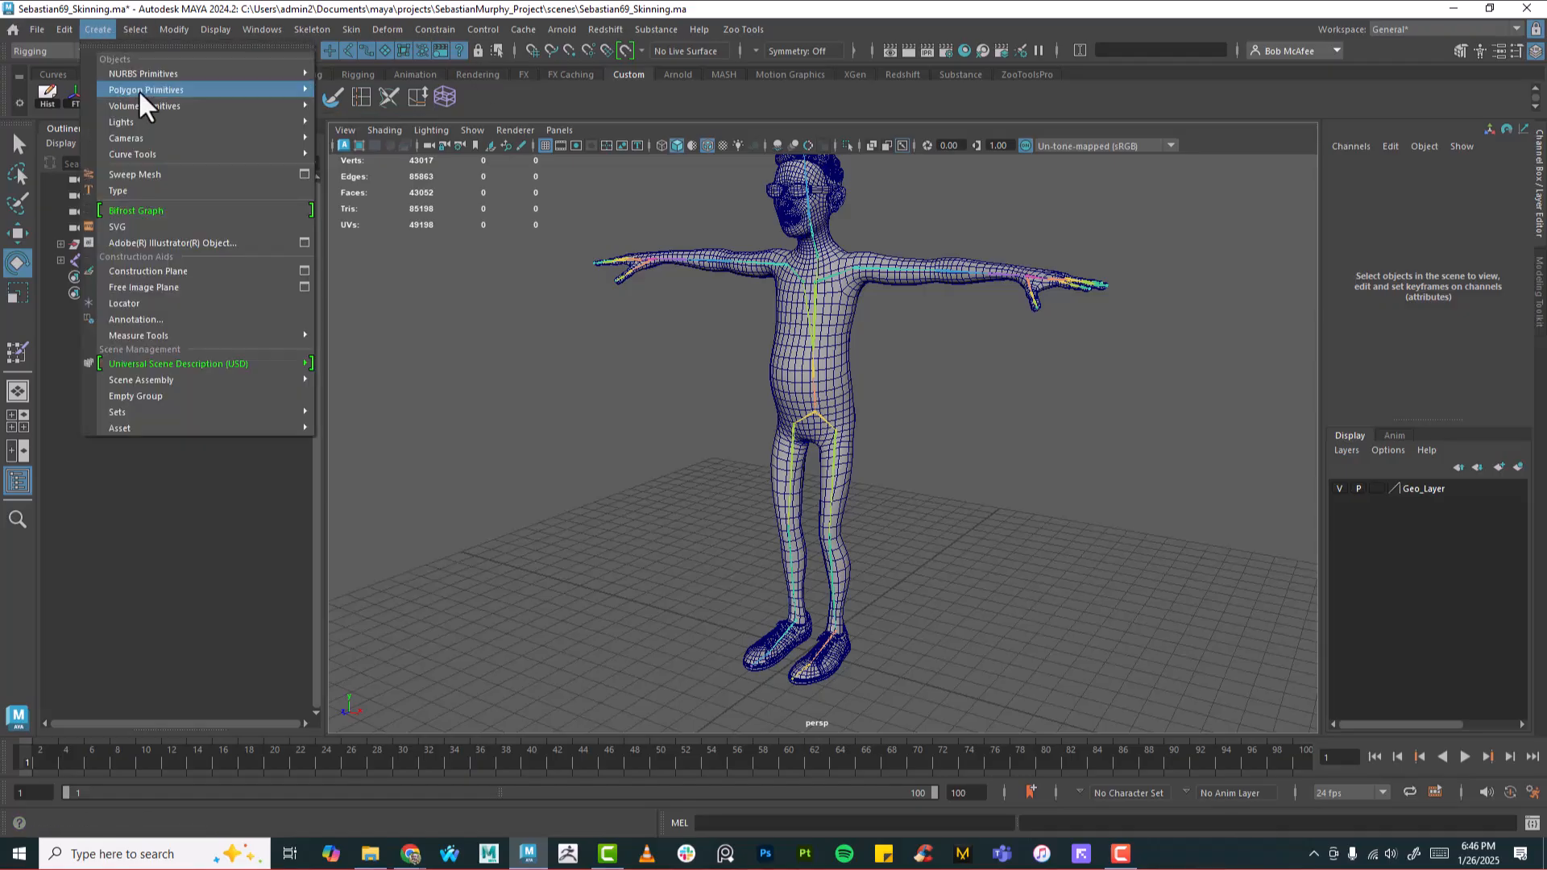
mouse_move(137, 90)
left_click(356, 105)
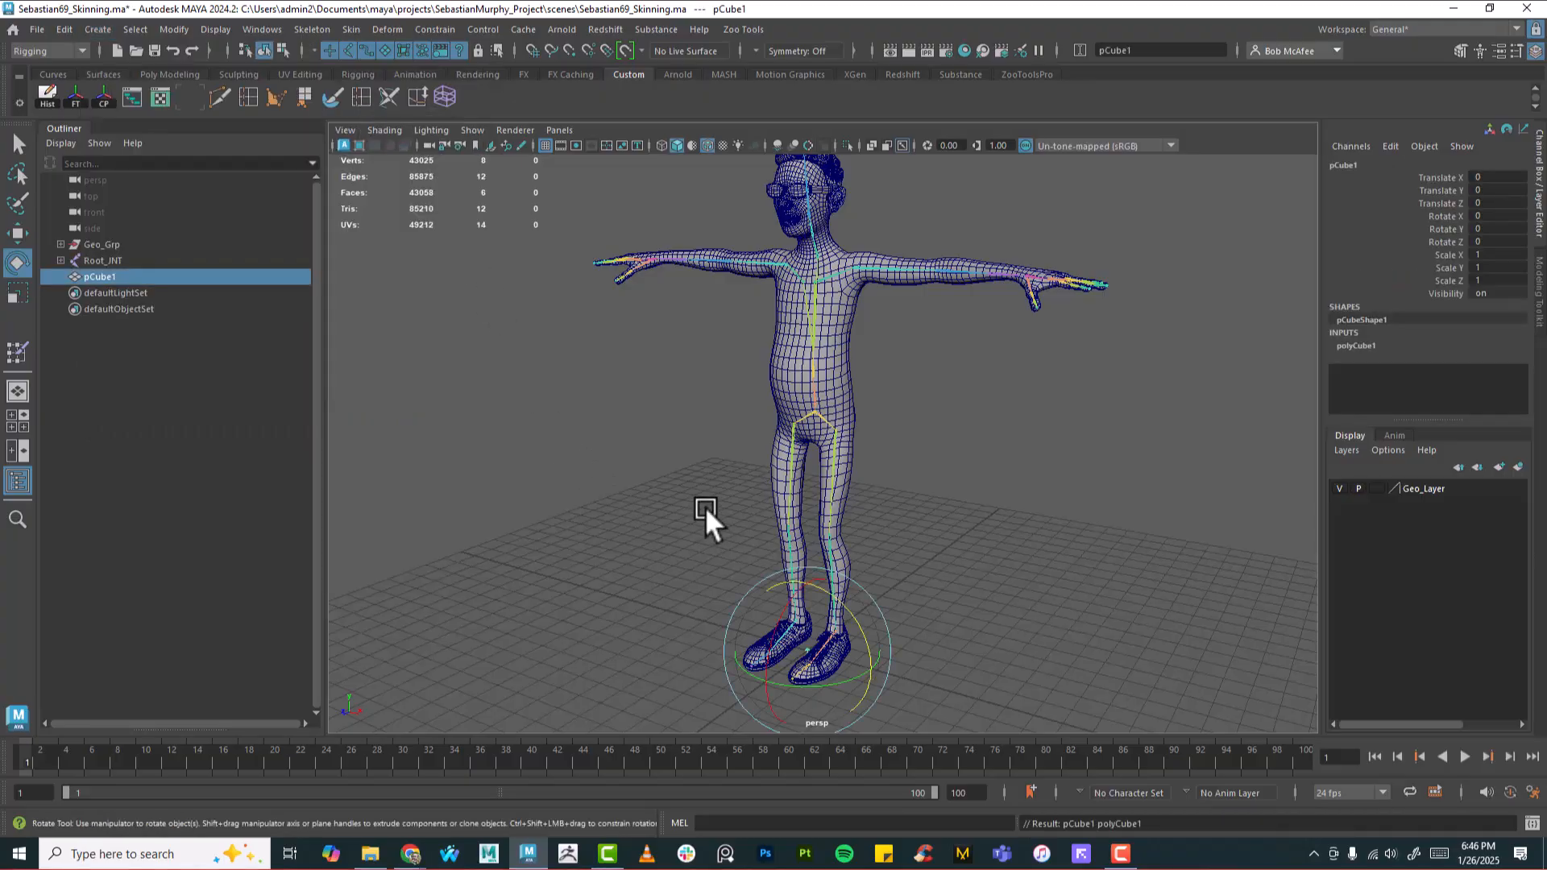
middle_click_drag(954, 630, 936, 518, "alt")
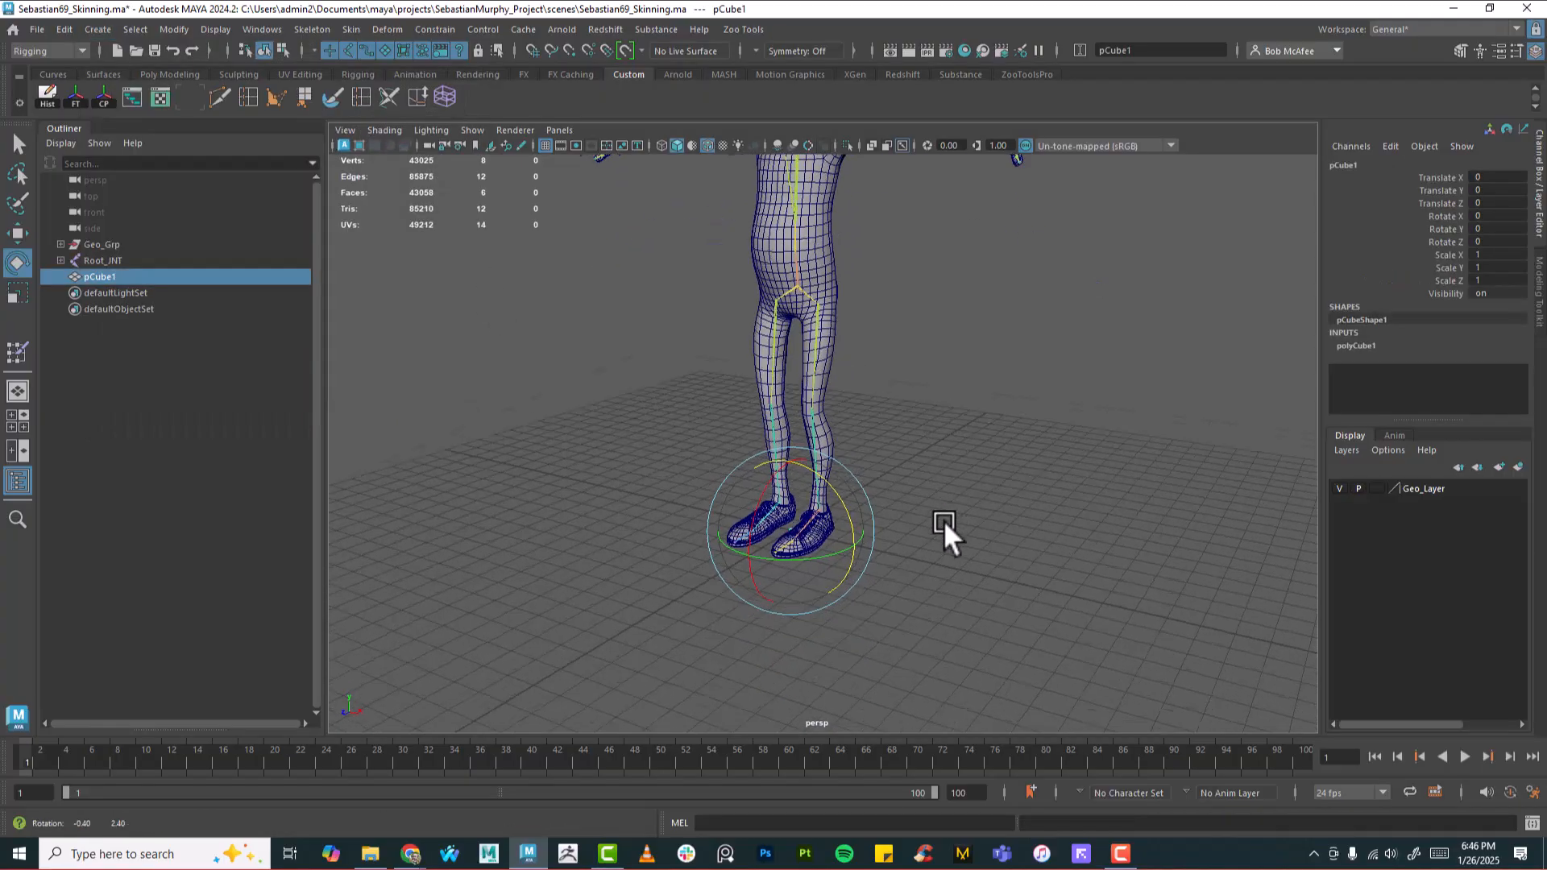
Step: Isolate the new cube in the perspective view and frame it up close
left_click(846, 146)
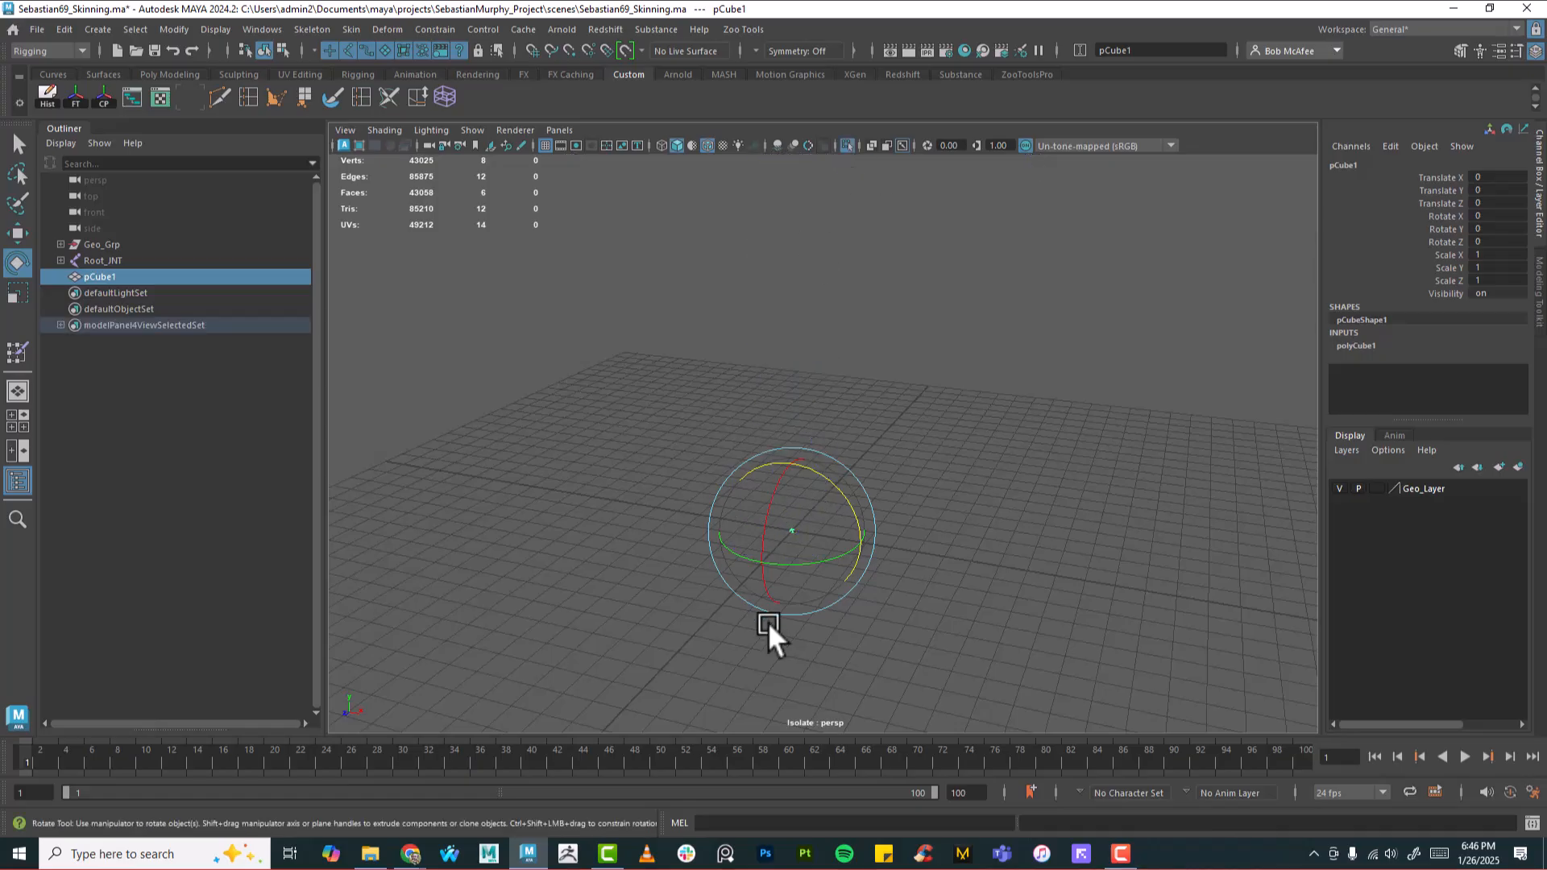
key("f")
right_click_drag(1047, 472, 704, 500, "alt")
left_click_drag(705, 501, 766, 587, "alt")
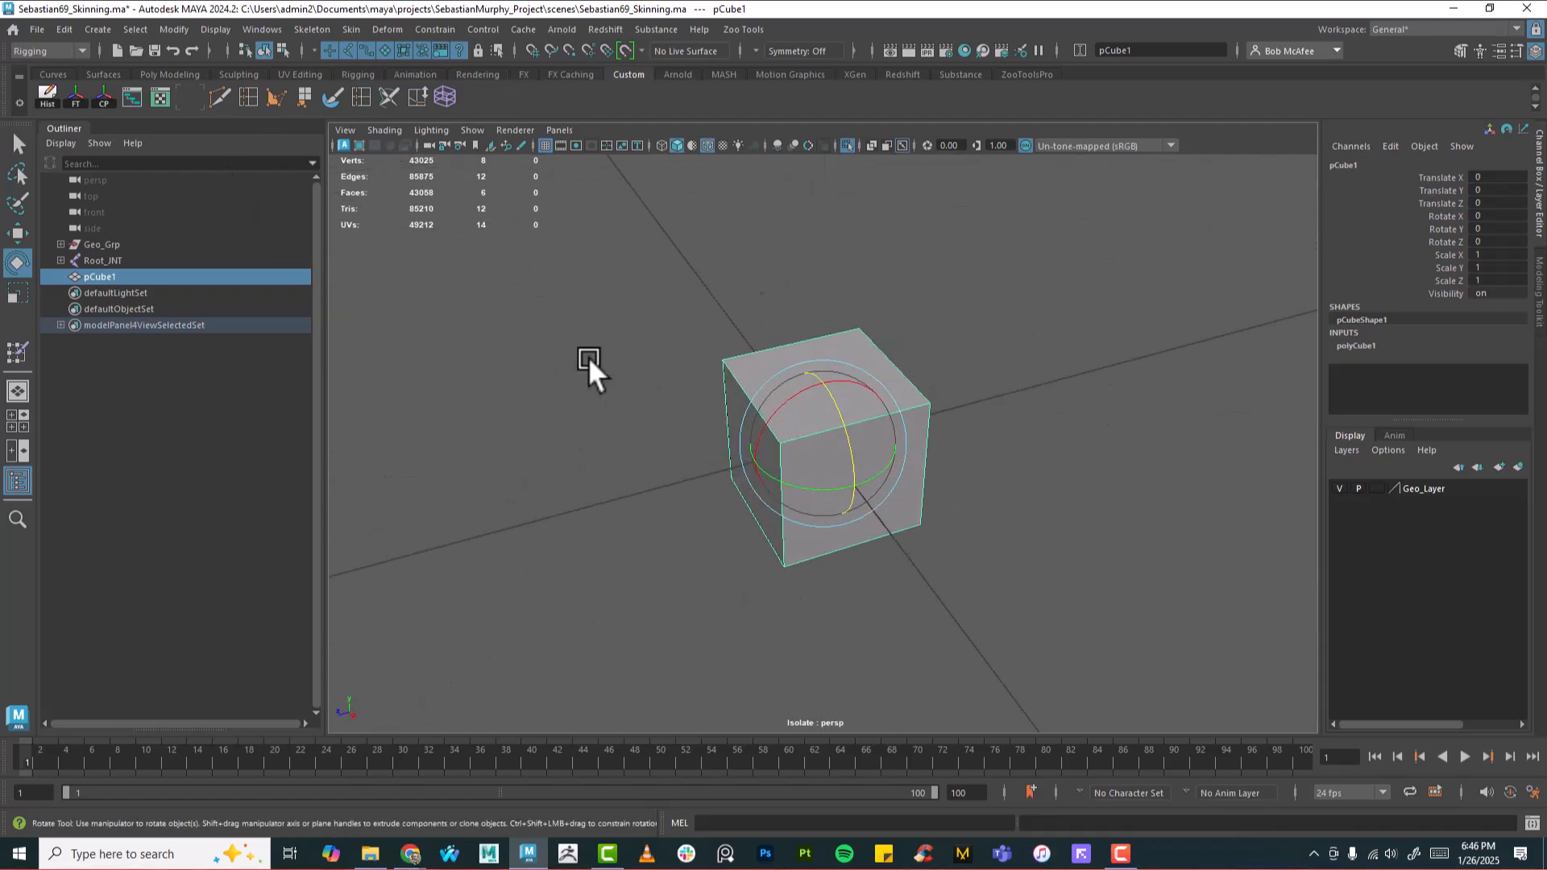
left_click_drag(688, 427, 1001, 354, "alt")
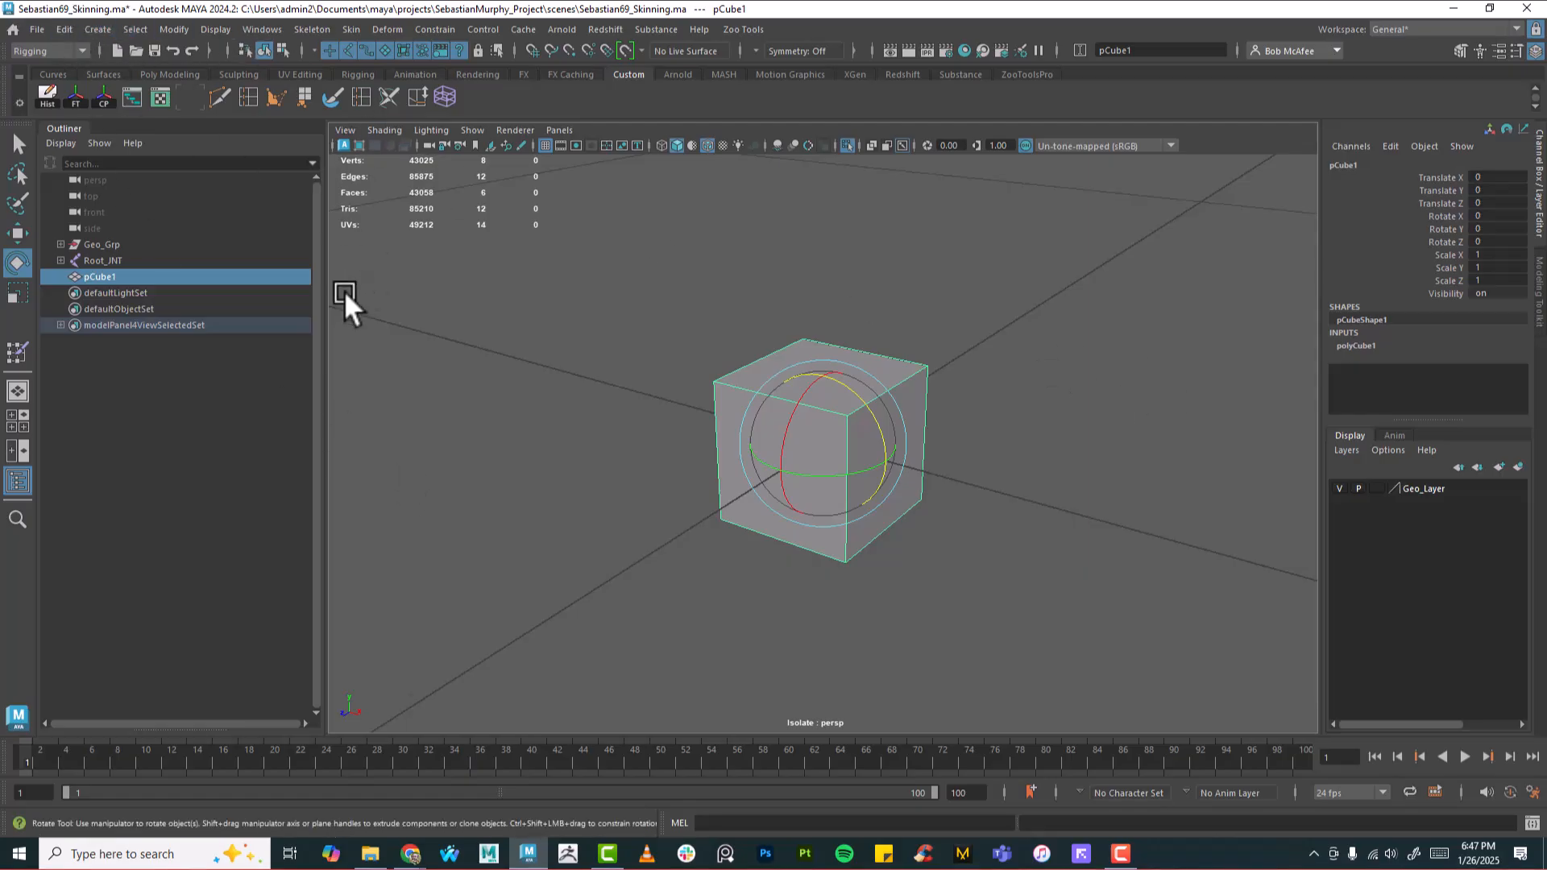
left_click_drag(743, 426, 761, 428, "alt")
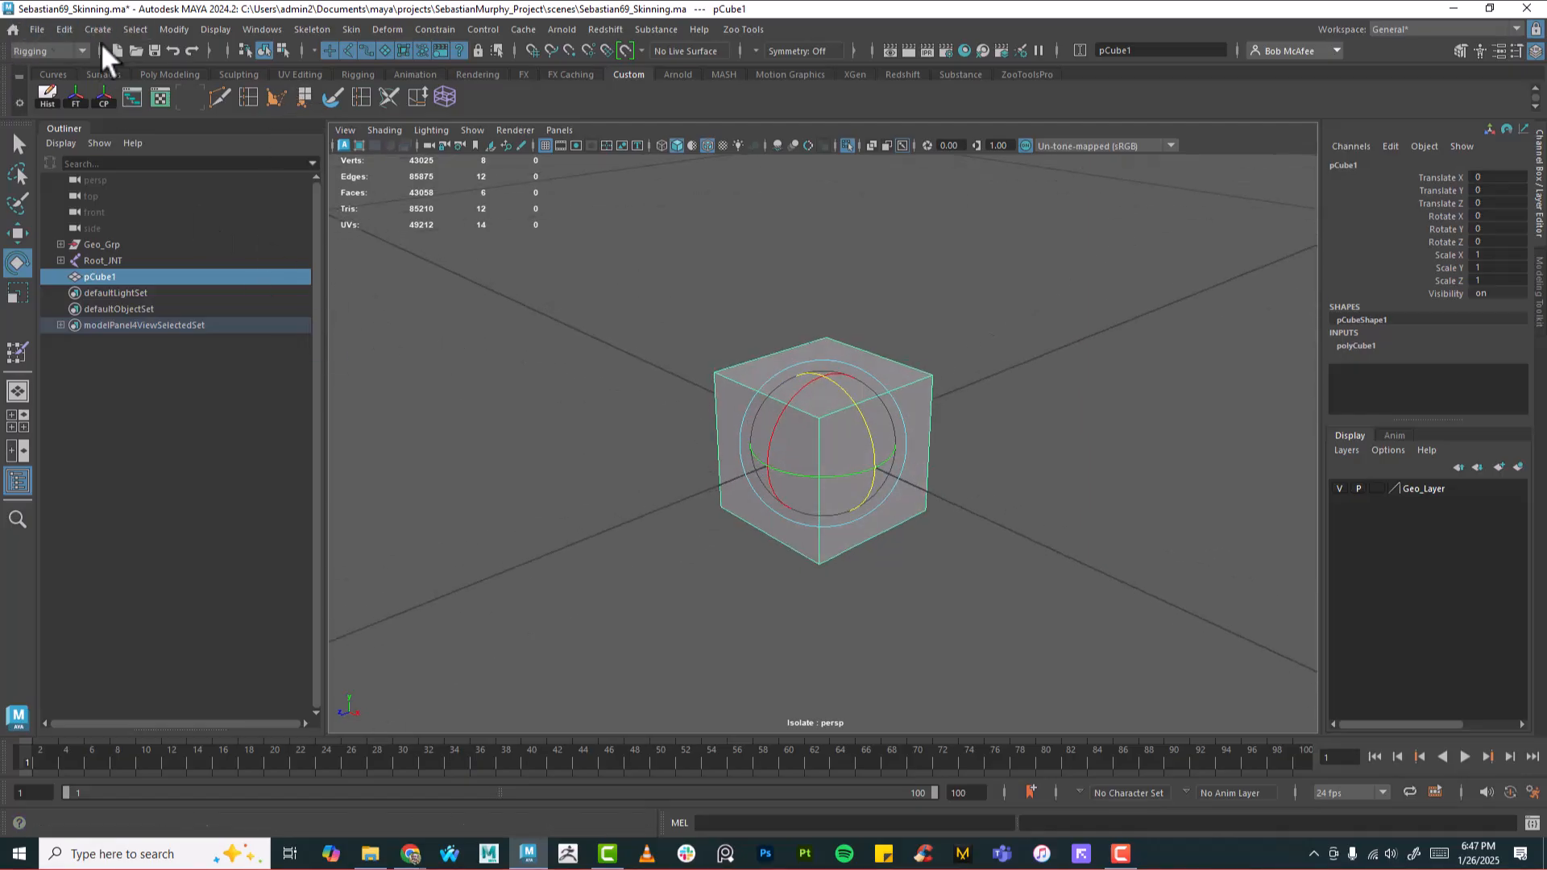
left_click_drag(829, 539, 815, 540, "alt")
right_click_drag(815, 540, 930, 569, "alt")
left_click_drag(920, 544, 1022, 380, "alt")
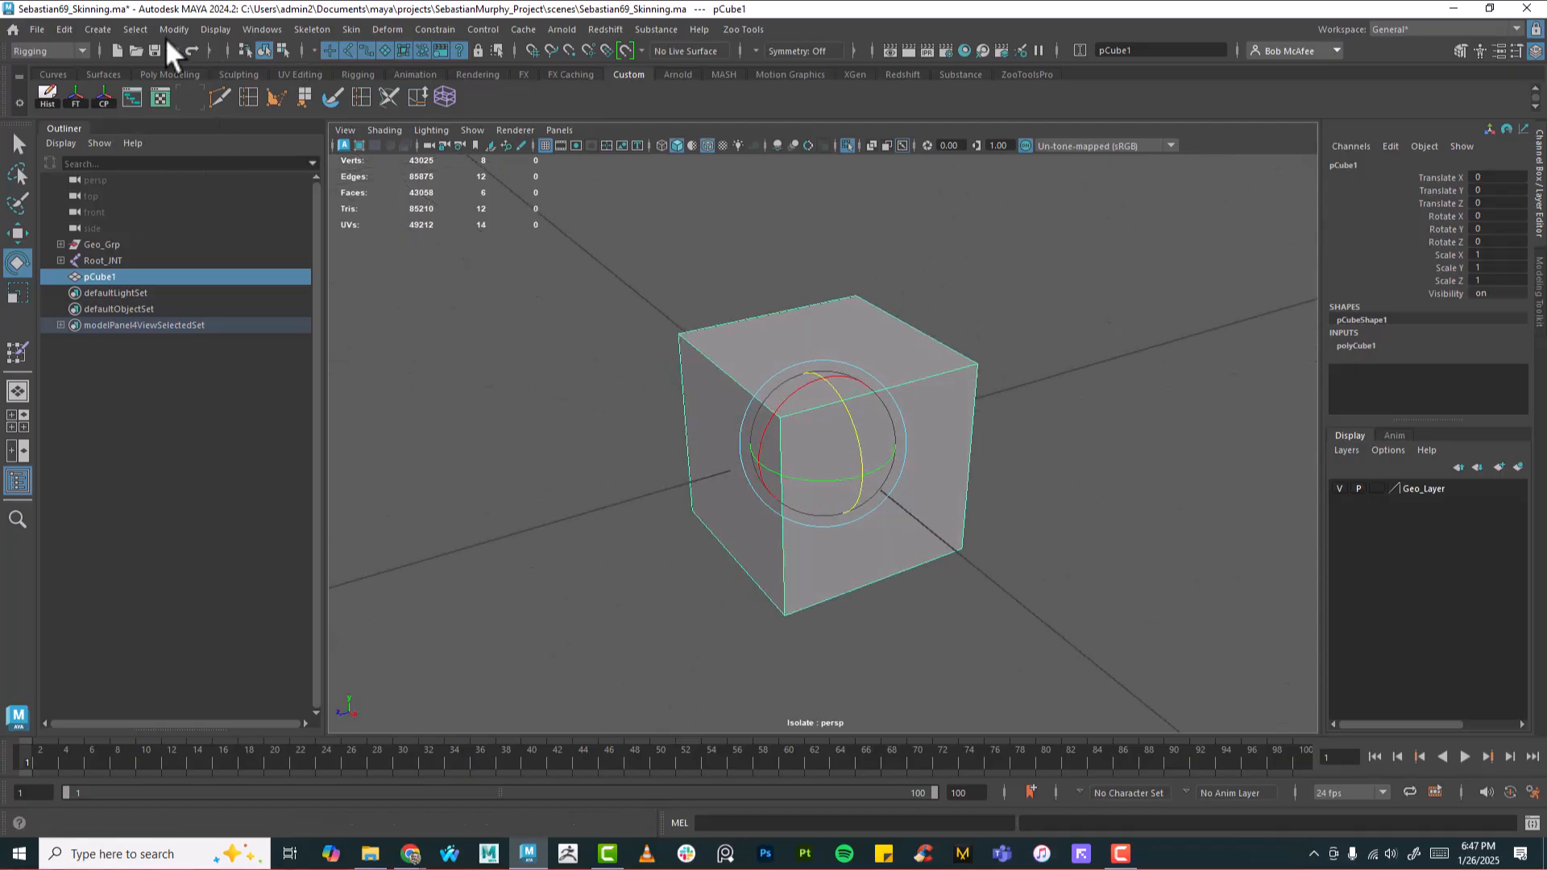
Step: Start the EP Curve Tool with curve degree 1 Linear and show the cube in wireframe
left_click(103, 27)
mouse_move(129, 153)
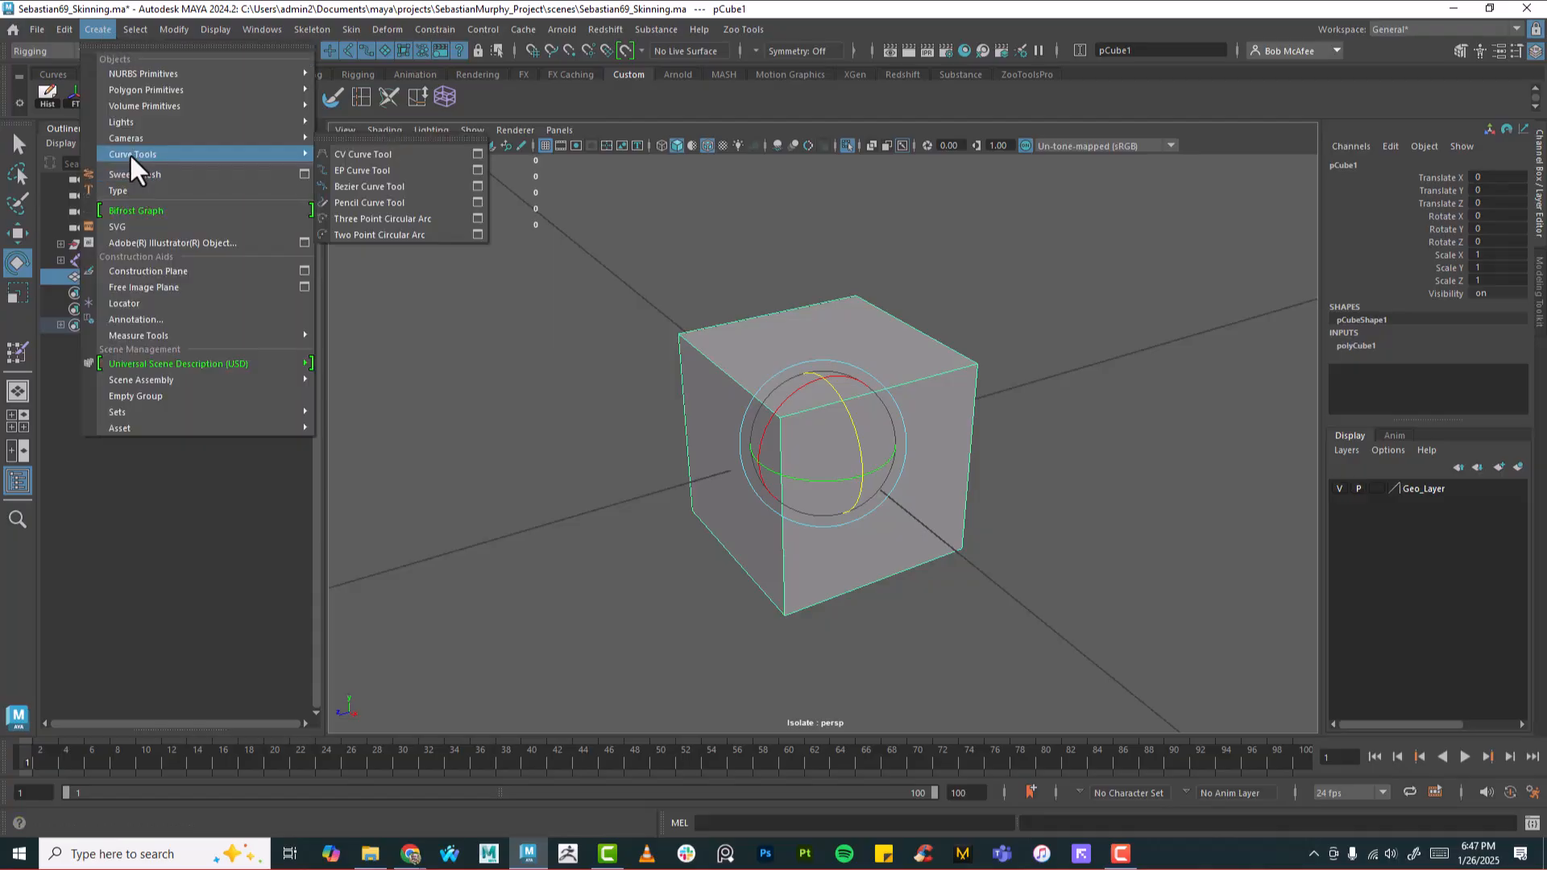
left_click(477, 170)
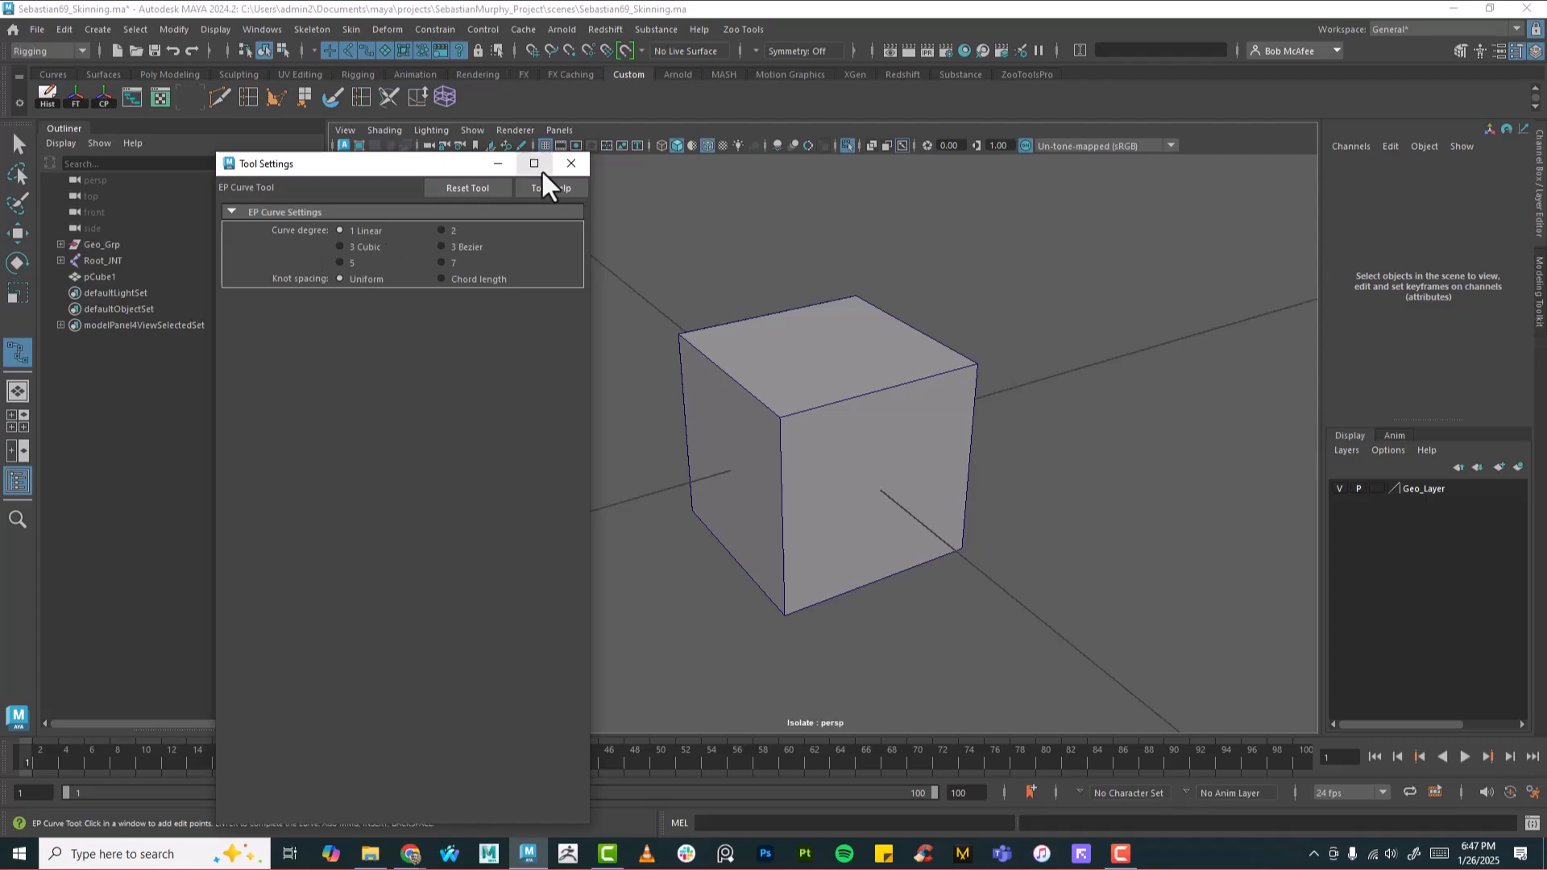
left_click(569, 163)
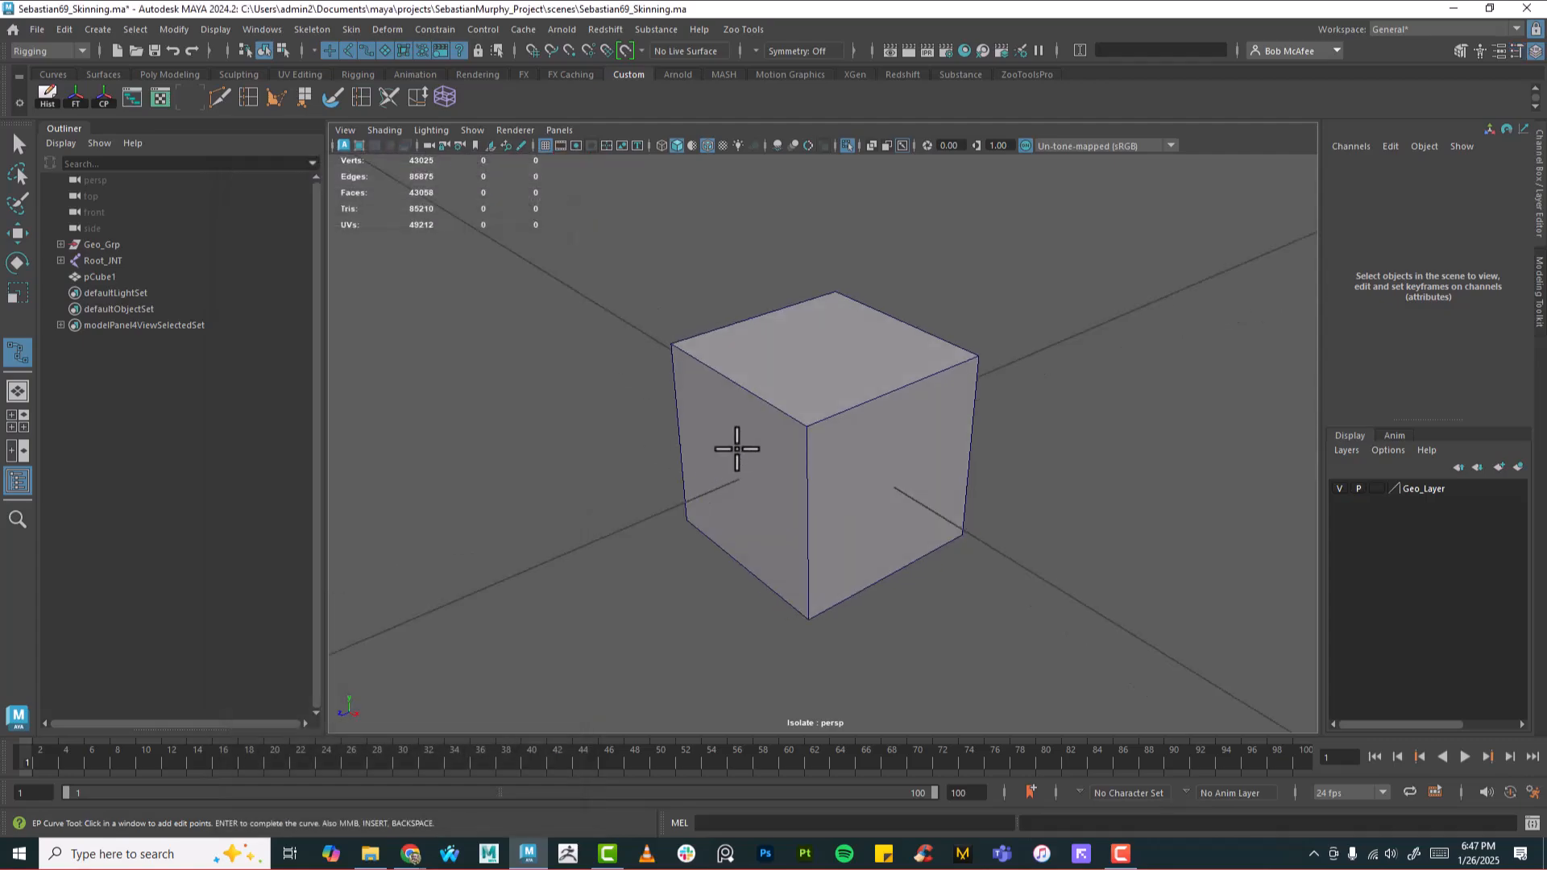
key("4")
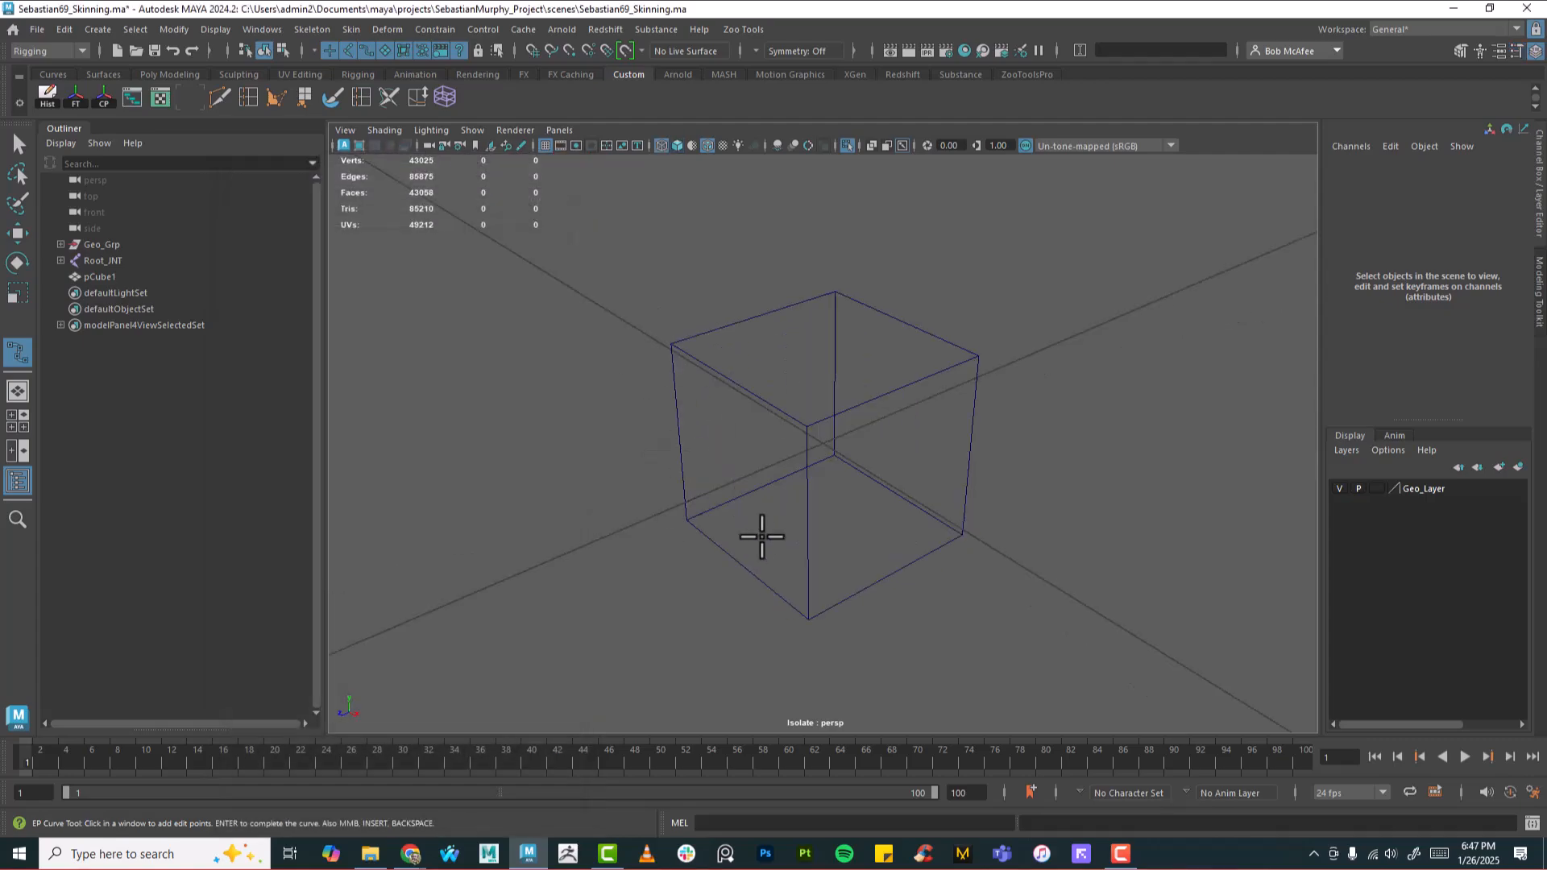
Step: Draw the curve around the cube's four bottom edges with its points snapped to the vertices
key("v")
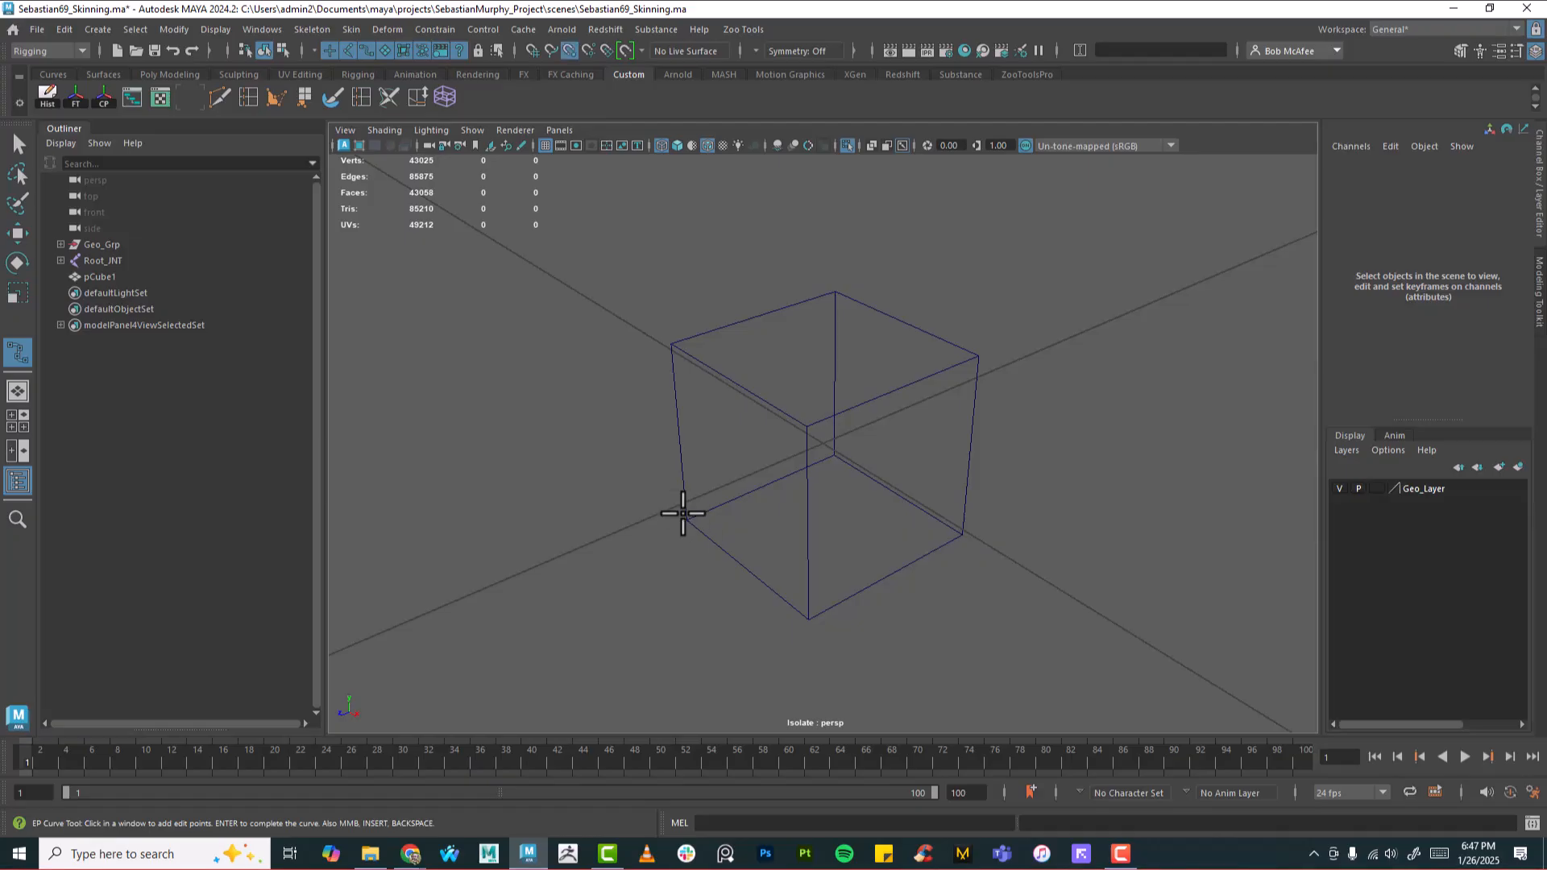
left_click(687, 519)
left_click(808, 619)
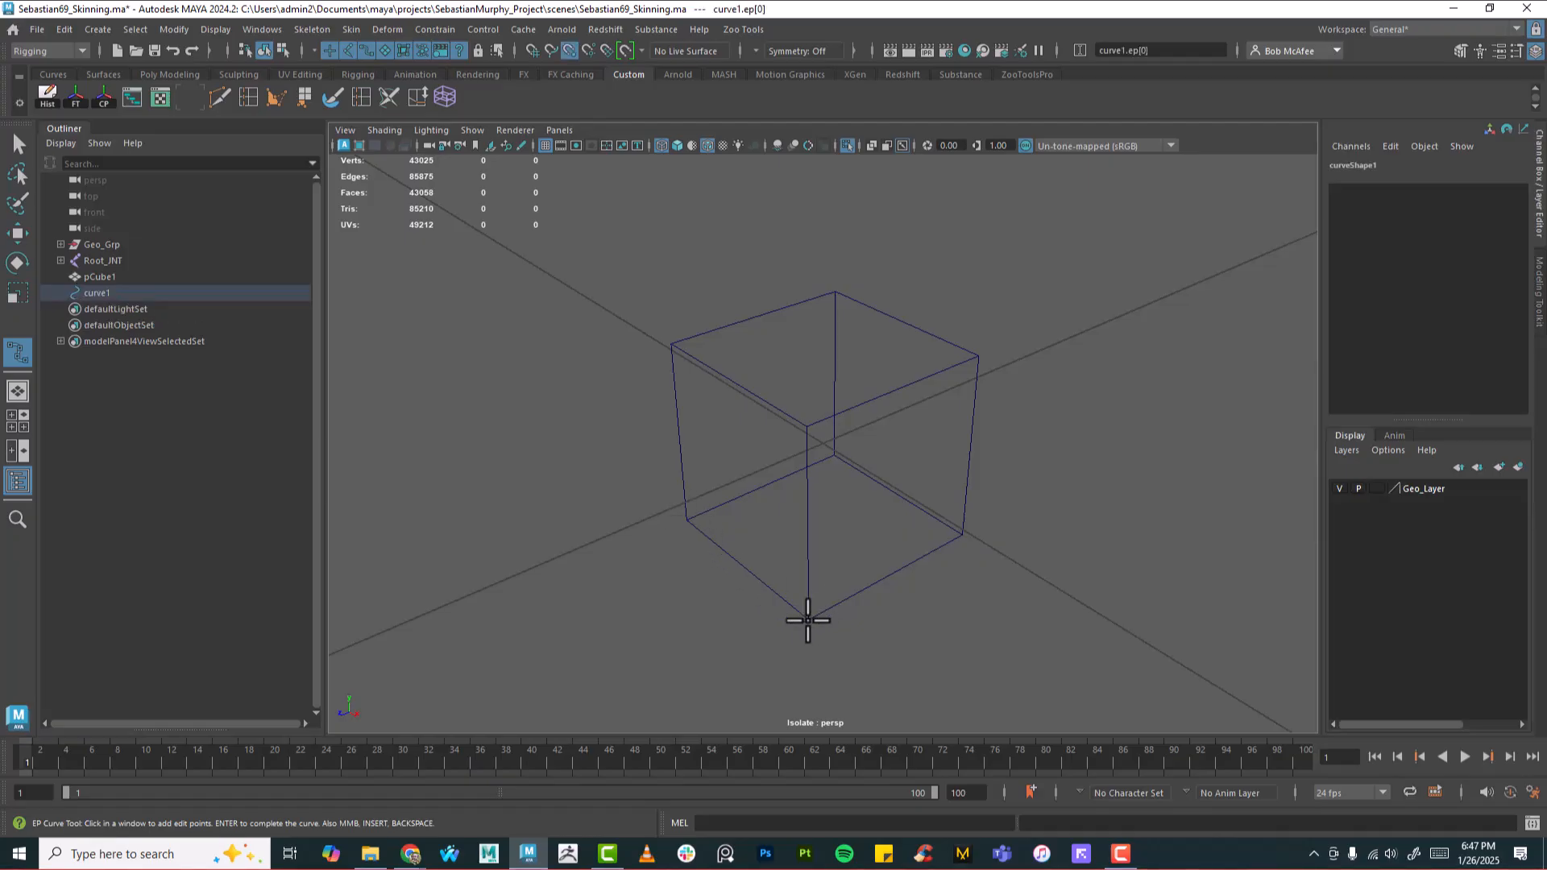
left_click(962, 533)
left_click(834, 456)
left_click(688, 519)
Step: Continue the curve through the vertices to trace the cube's four vertical edges, ending at the bottom back corner
left_click(673, 345)
left_click(806, 427)
left_click(808, 617)
left_click(963, 531)
left_click(978, 356)
left_click(834, 292)
left_click(834, 454)
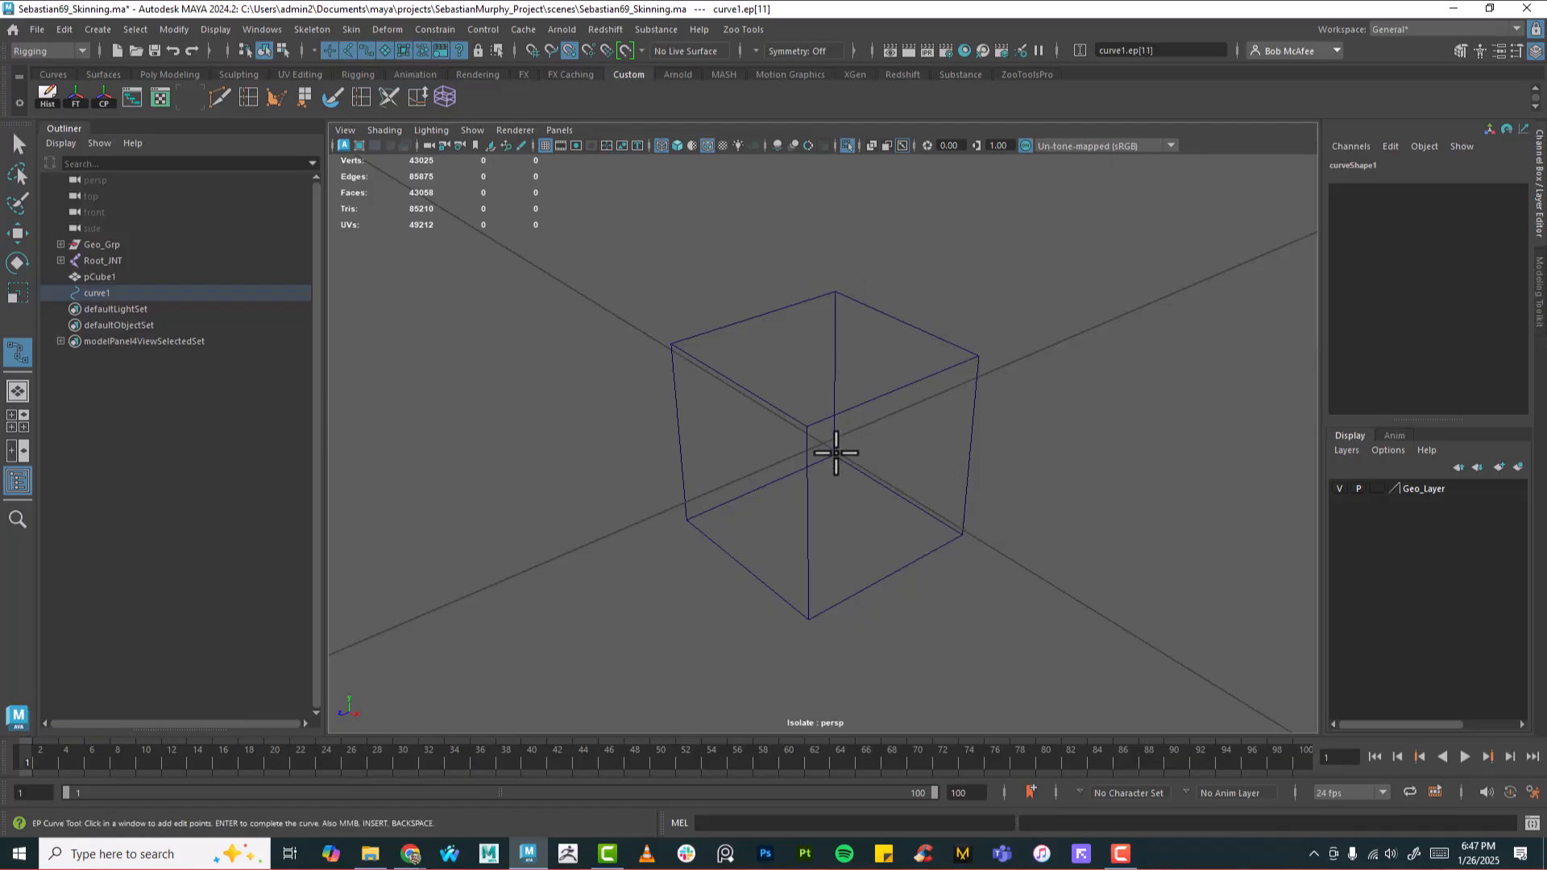
Step: Return the curve to the top back corner, trace the remaining top edges and complete the curve
left_click(815, 293)
left_click(672, 344)
left_click(805, 427)
left_click(977, 356)
left_click(835, 292)
key("e")
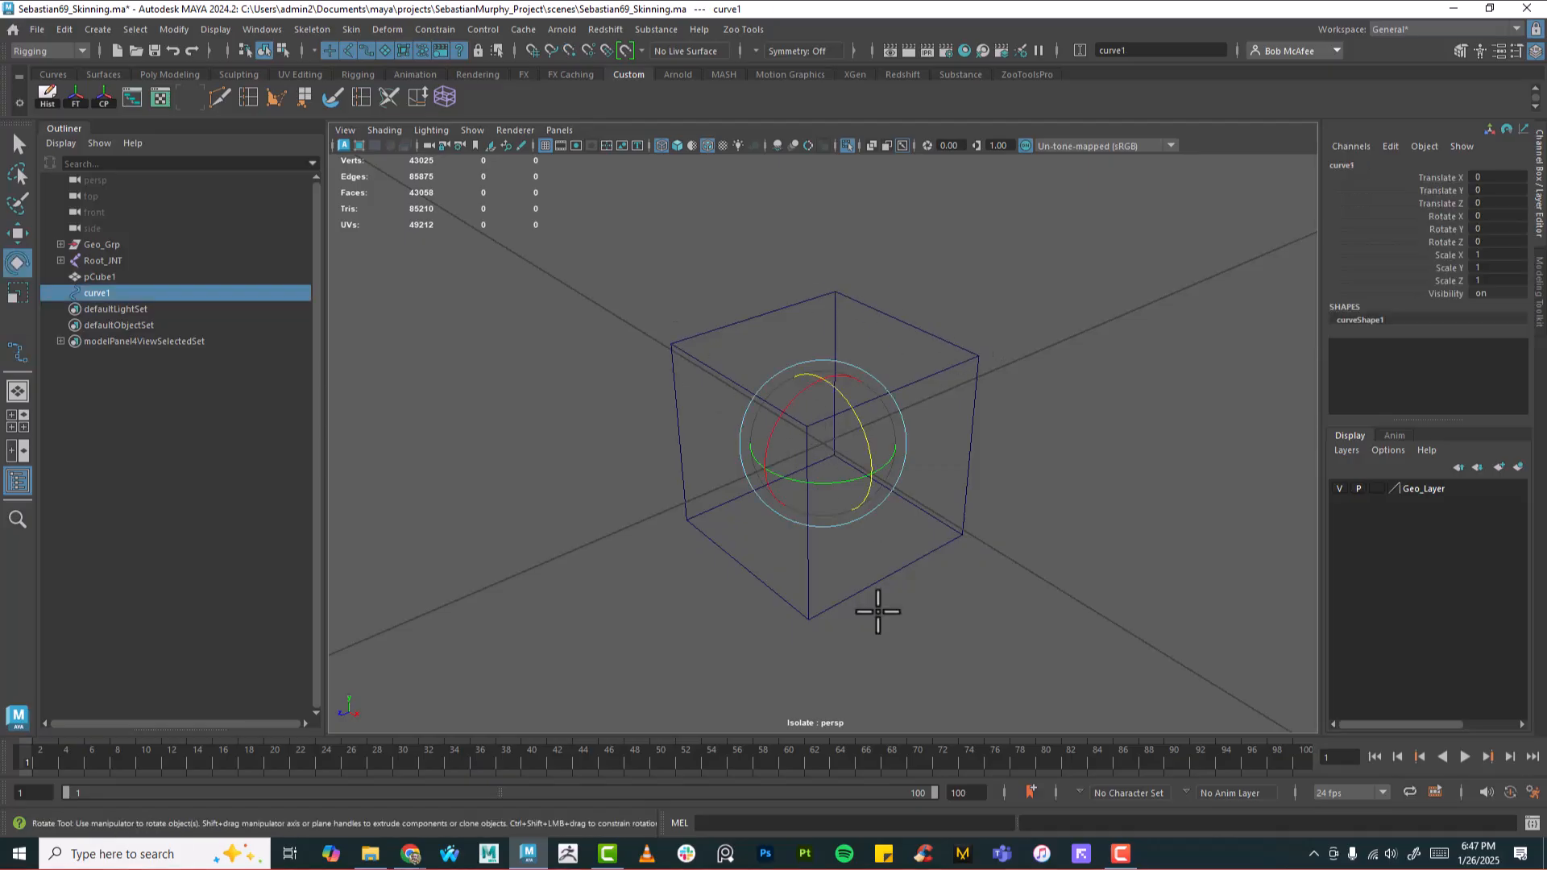
Step: Isolate the polygon cube and the traced curve together in the viewport
left_click(91, 276, "shift")
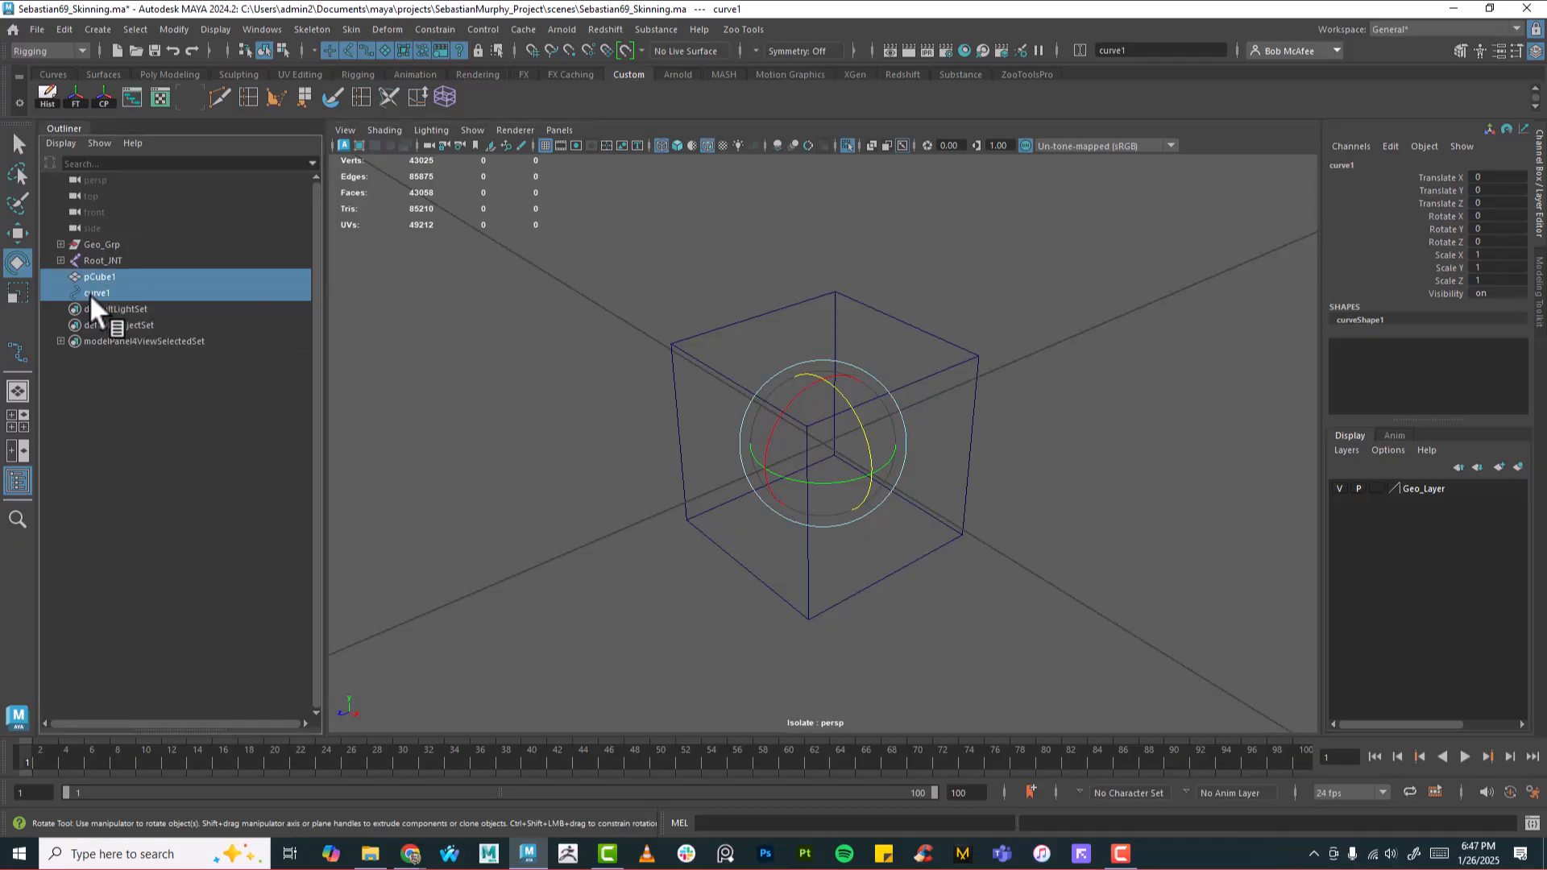
left_click(842, 141)
left_click(845, 145)
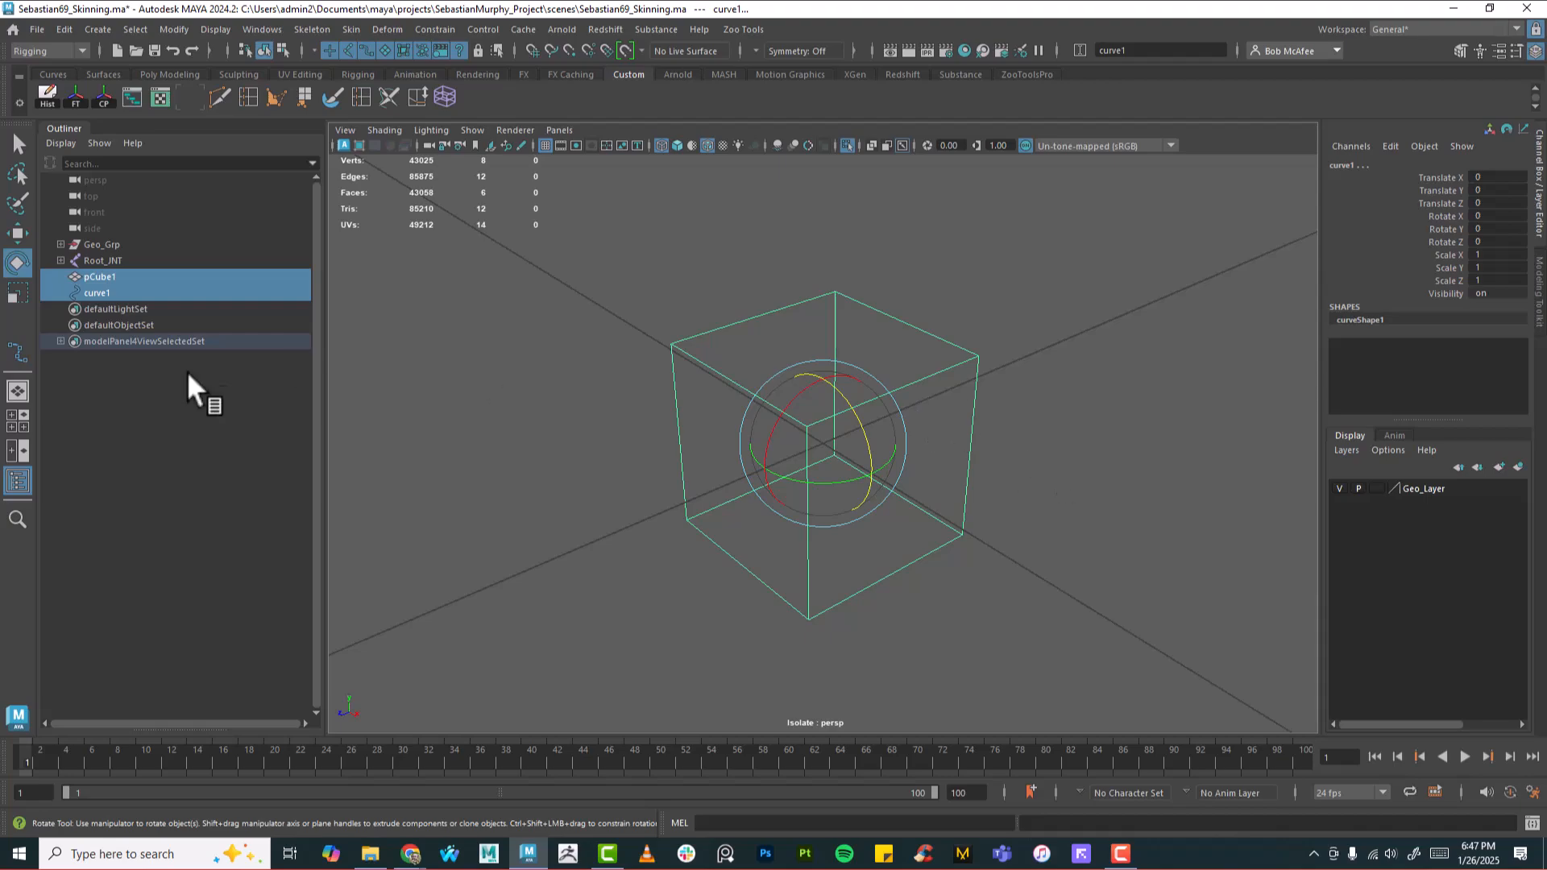
Step: Return to shaded display, delete the polygon cube and select the remaining cube-shaped curve
left_click(95, 274)
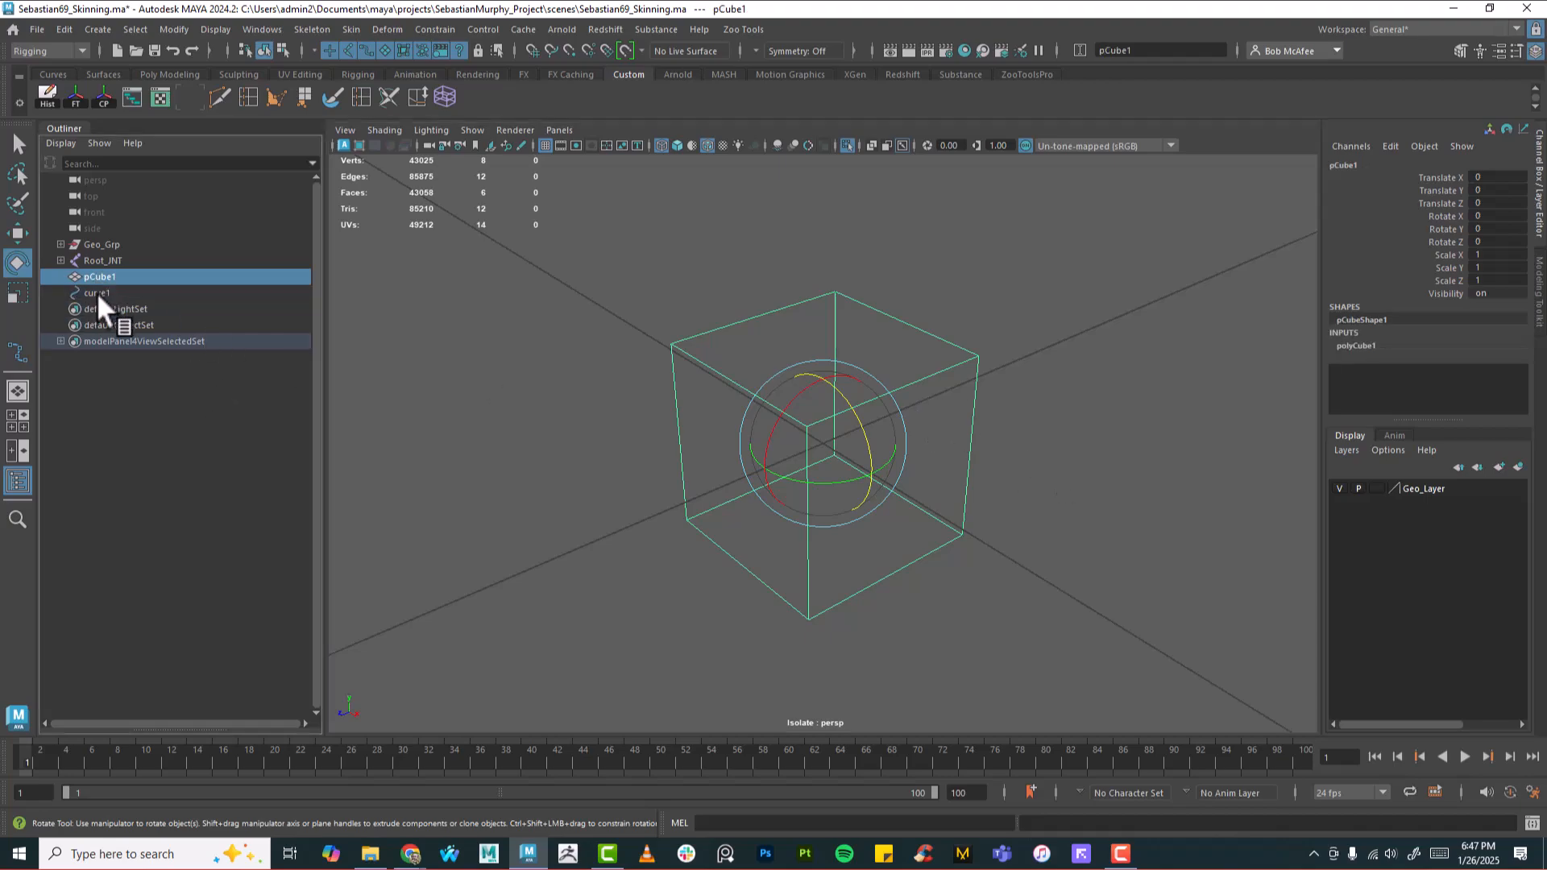
left_click(95, 292)
left_click(95, 275)
key("5")
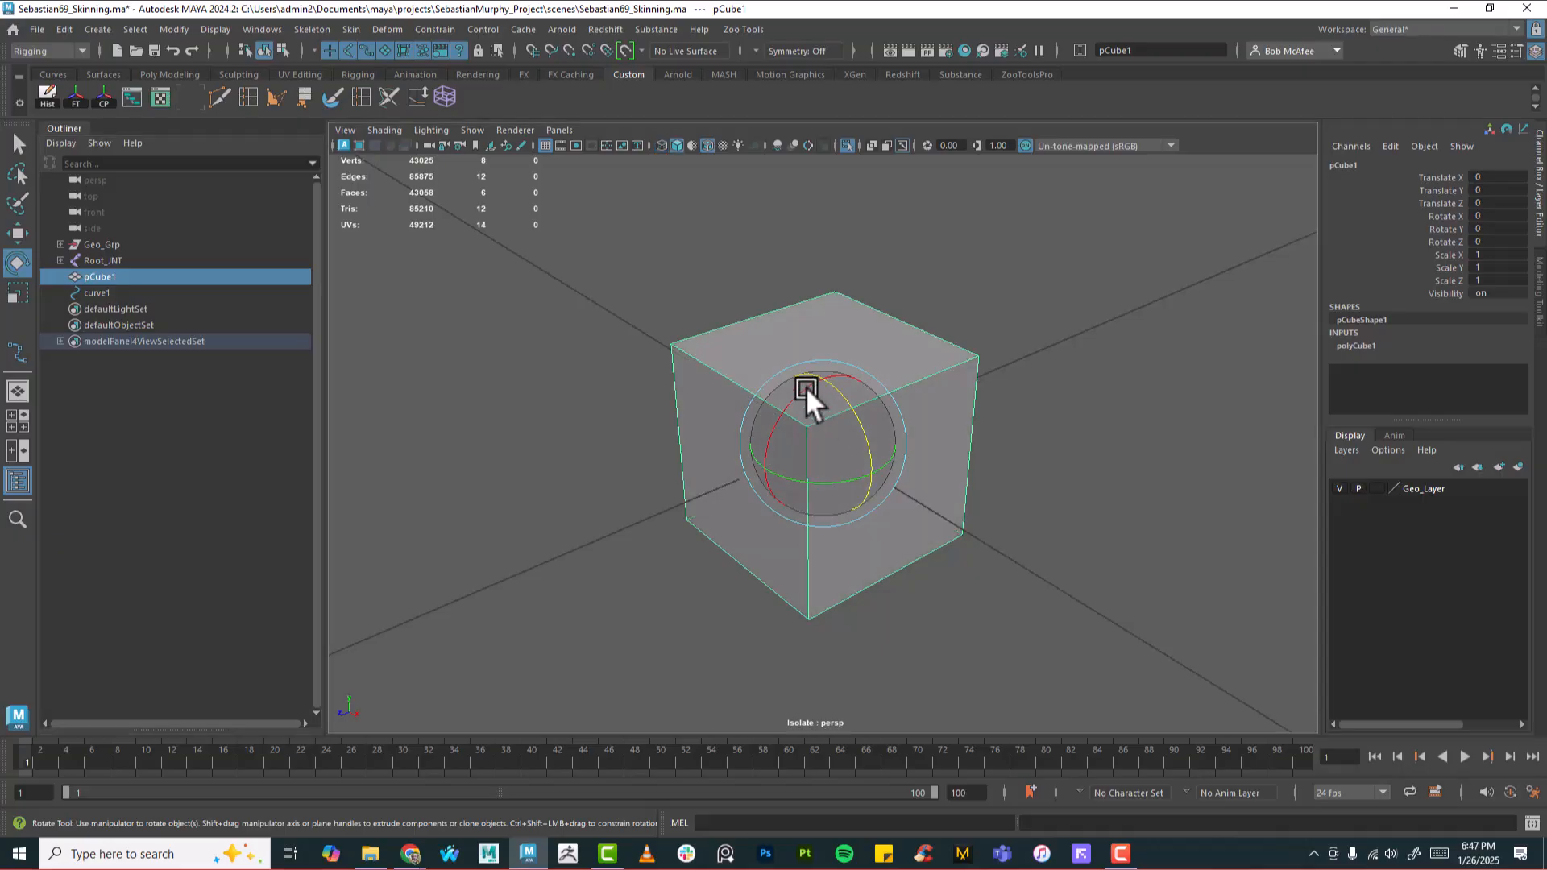
mouse_move(834, 456)
left_mouse_down()
mouse_move(777, 428)
mouse_move(825, 448)
mouse_move(814, 461)
left_mouse_up()
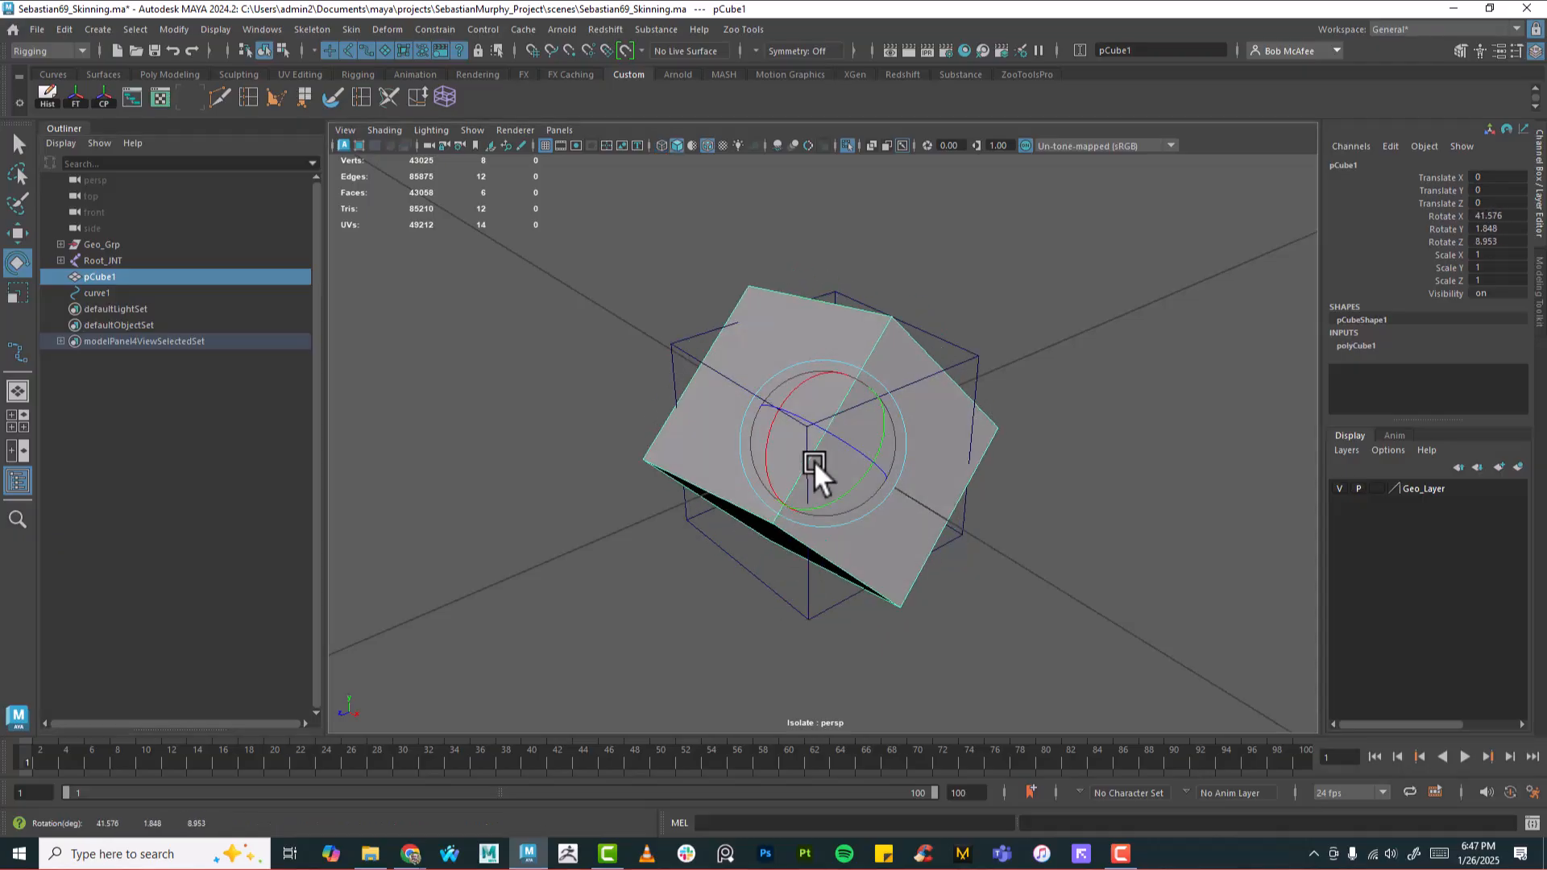
key("Delete")
left_click(693, 359)
left_click_drag(957, 540, 999, 544, "alt")
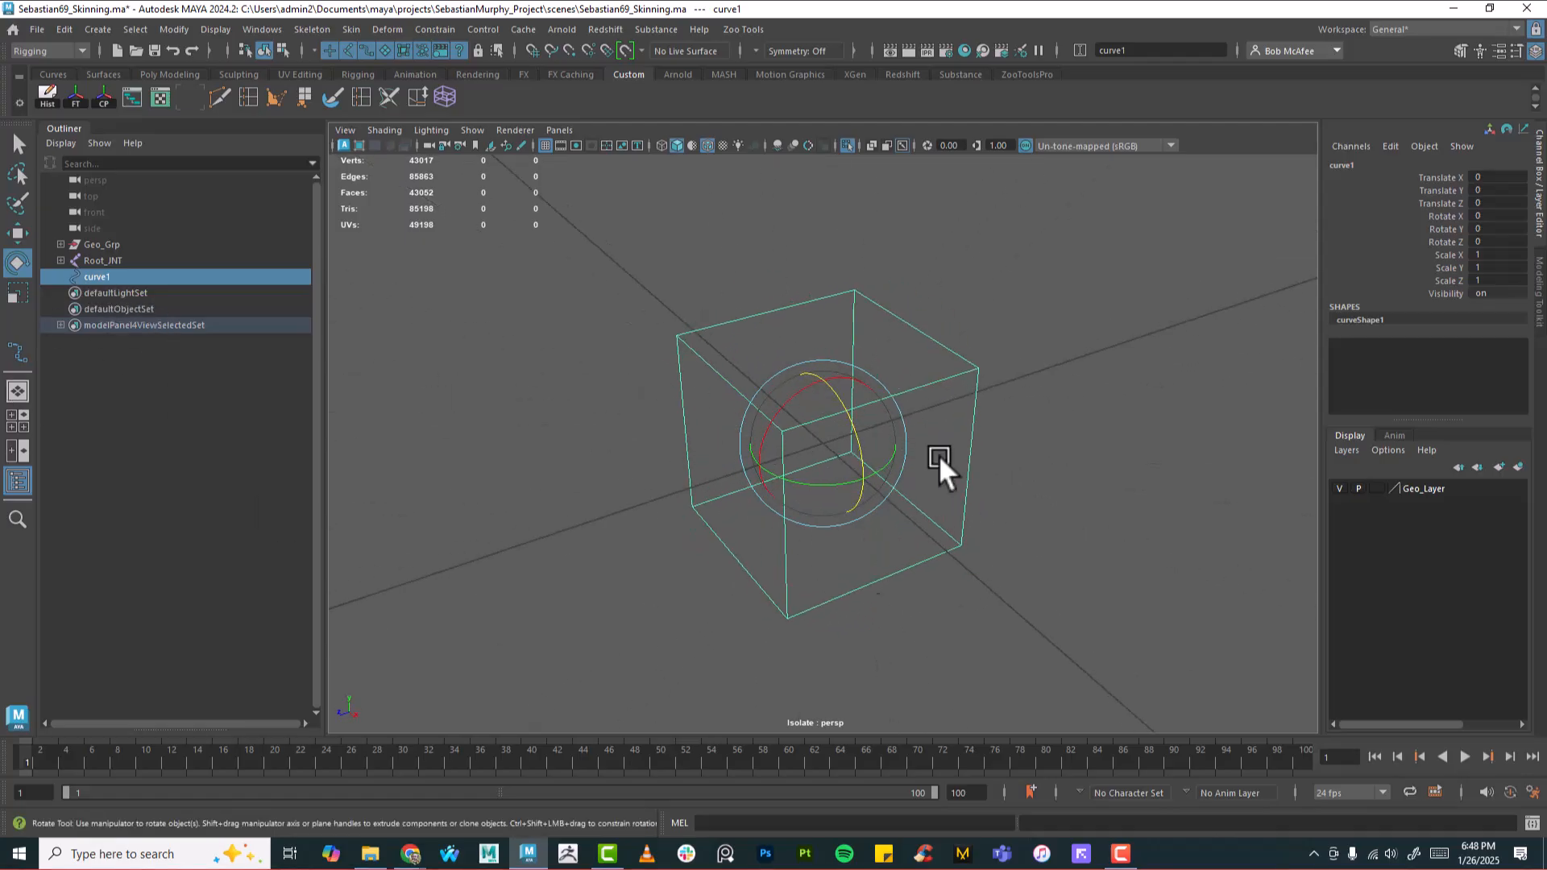
Step: Save the curve creation command from the Script Editor history to the Custom shelf as a MEL script
left_click(1531, 825)
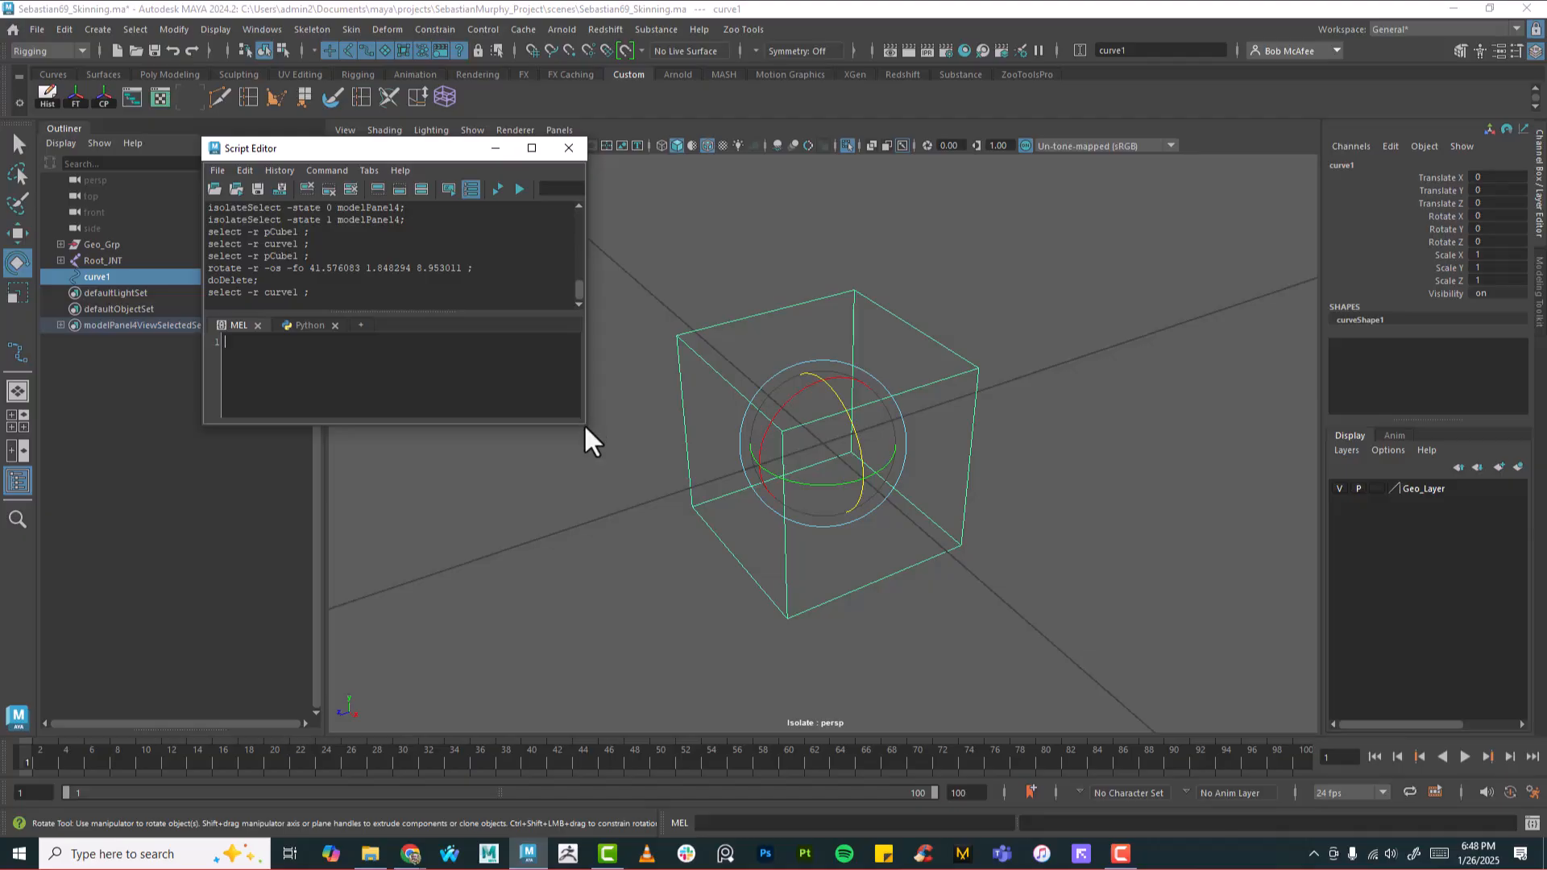
left_click_drag(584, 420, 933, 489)
scroll(451, 302, "up", 1)
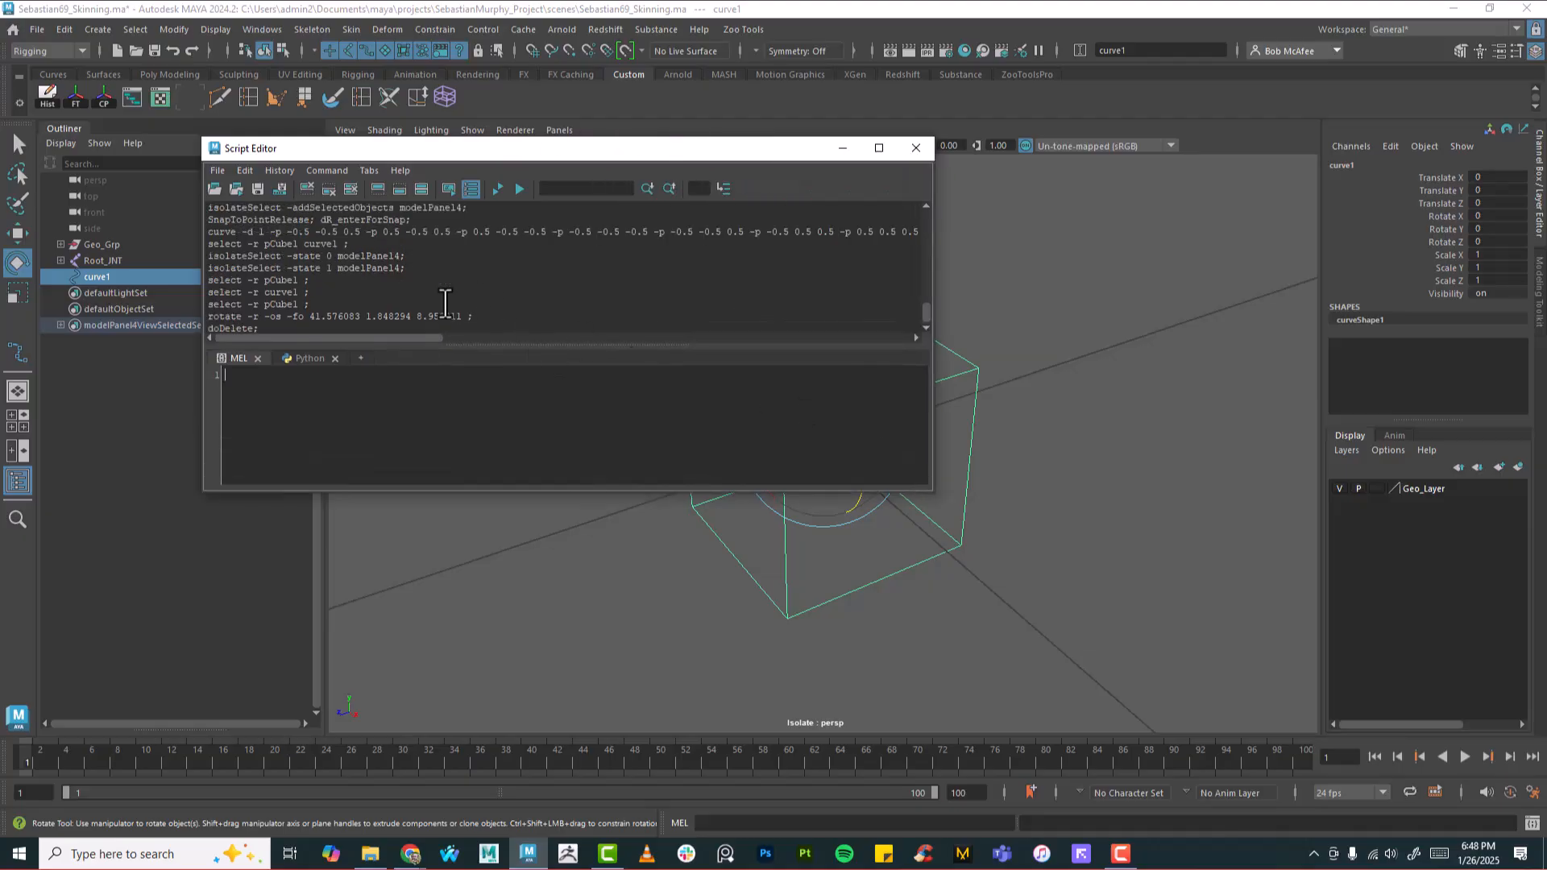
triple_click(205, 237)
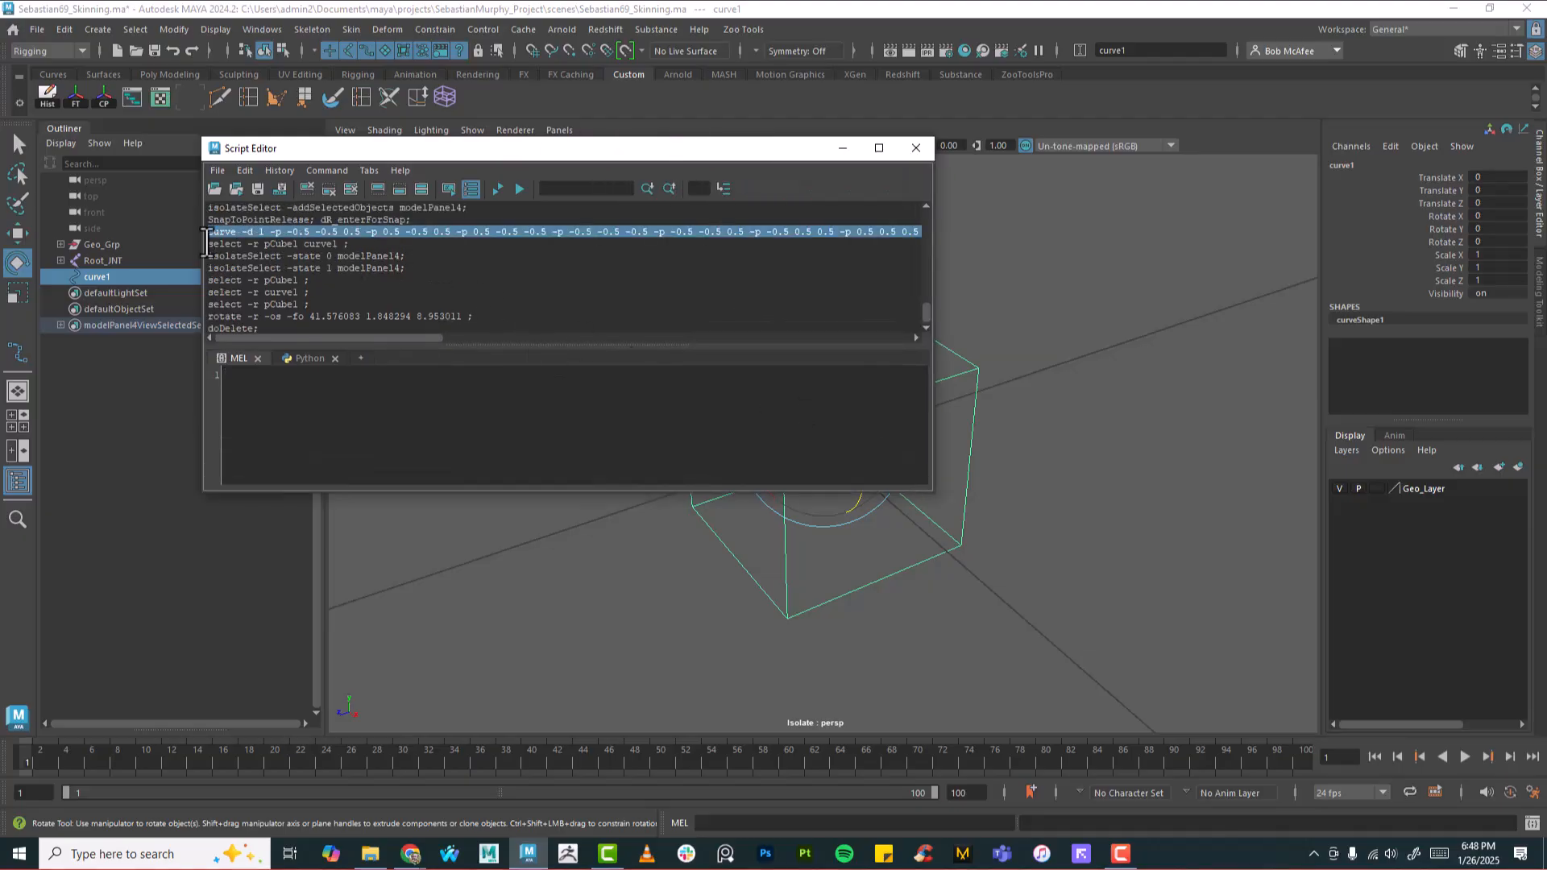
left_click_drag(388, 334, 214, 345)
middle_click_drag(259, 231, 485, 95)
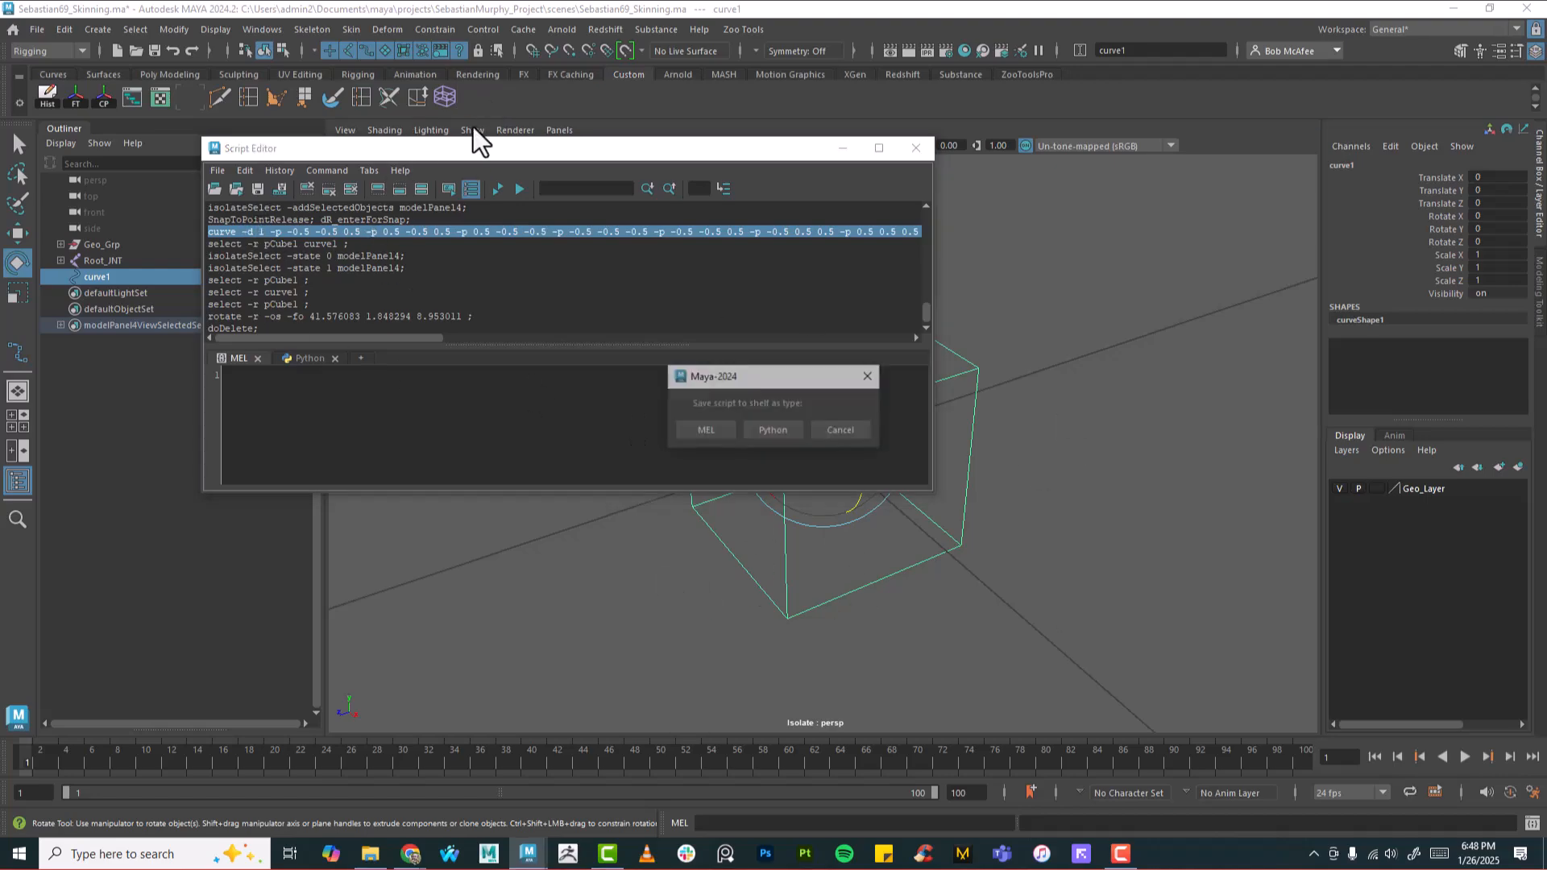
left_click(706, 432)
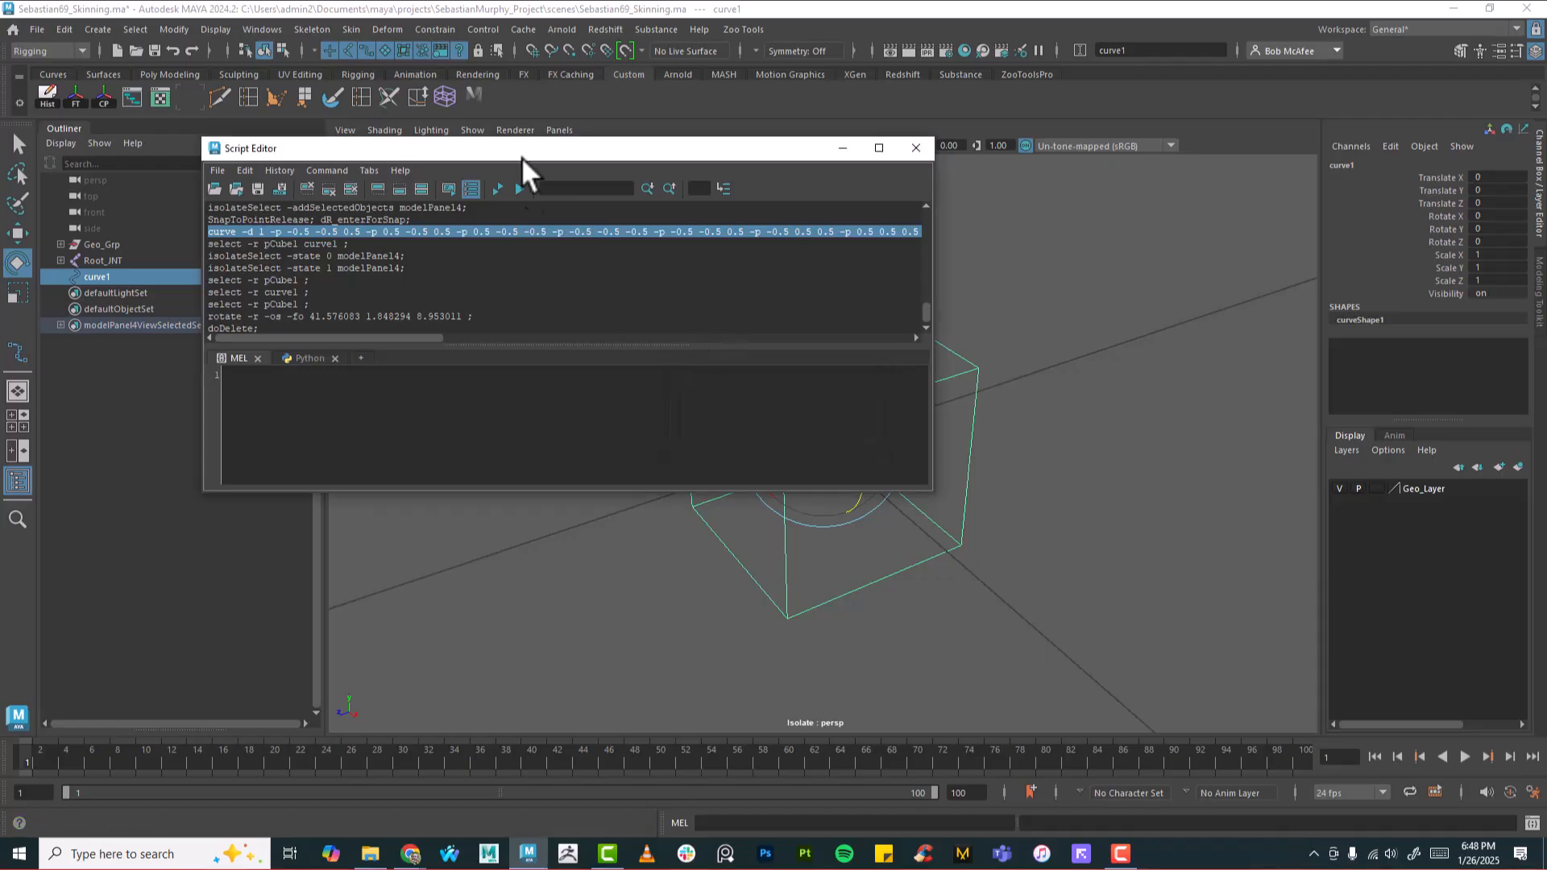
left_click(916, 147)
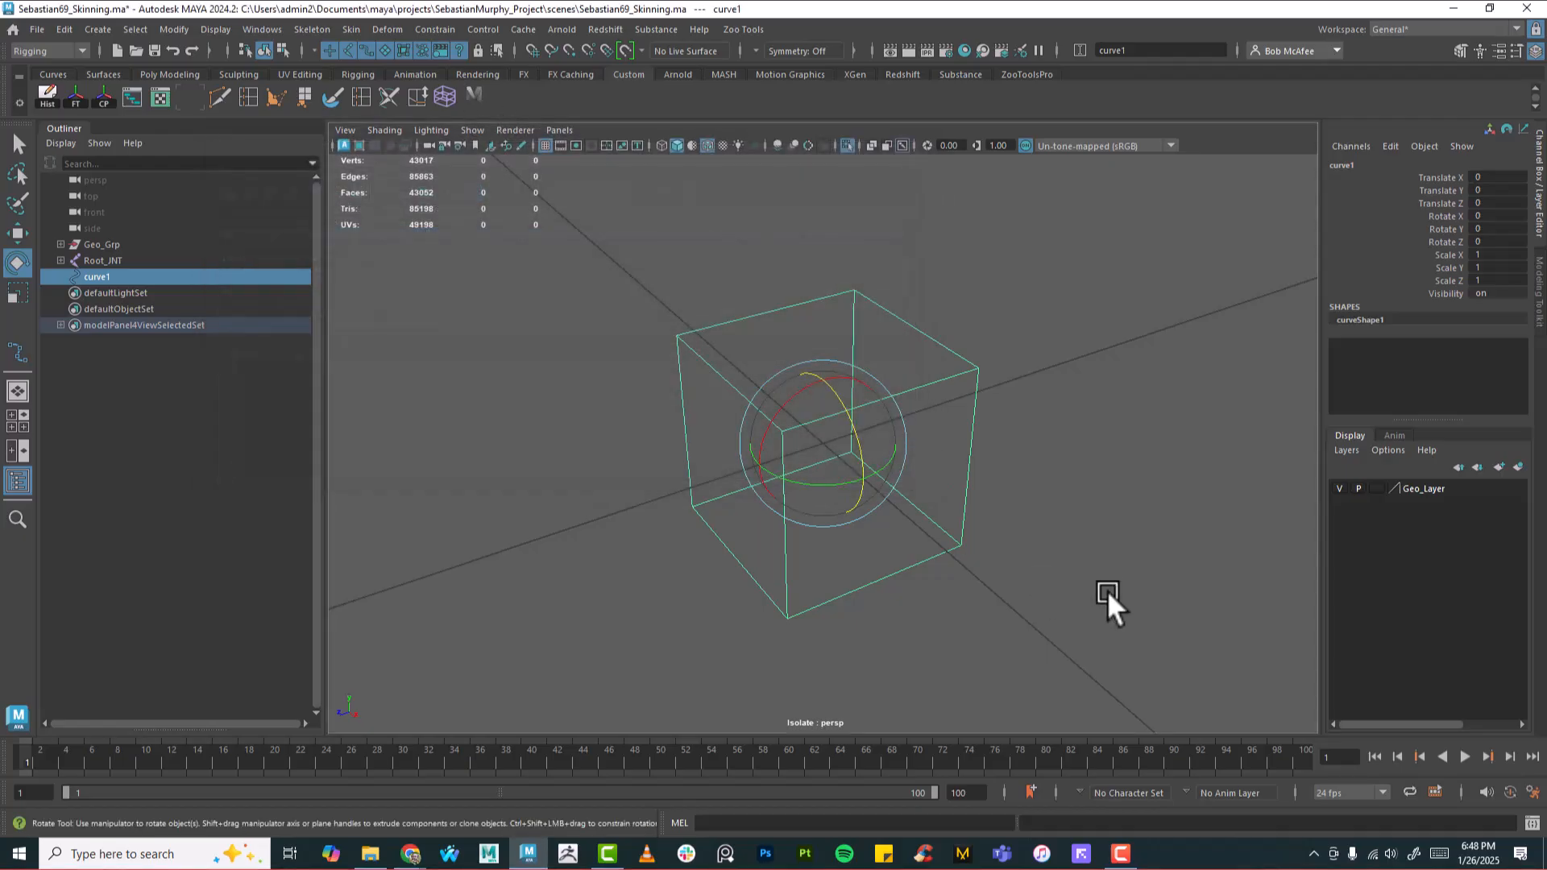
Step: Turn off the isolated view and delete the original cube-shaped curve
left_click(846, 145)
left_click_drag(910, 419, 1017, 448, "alt")
left_click_drag(888, 461, 675, 559)
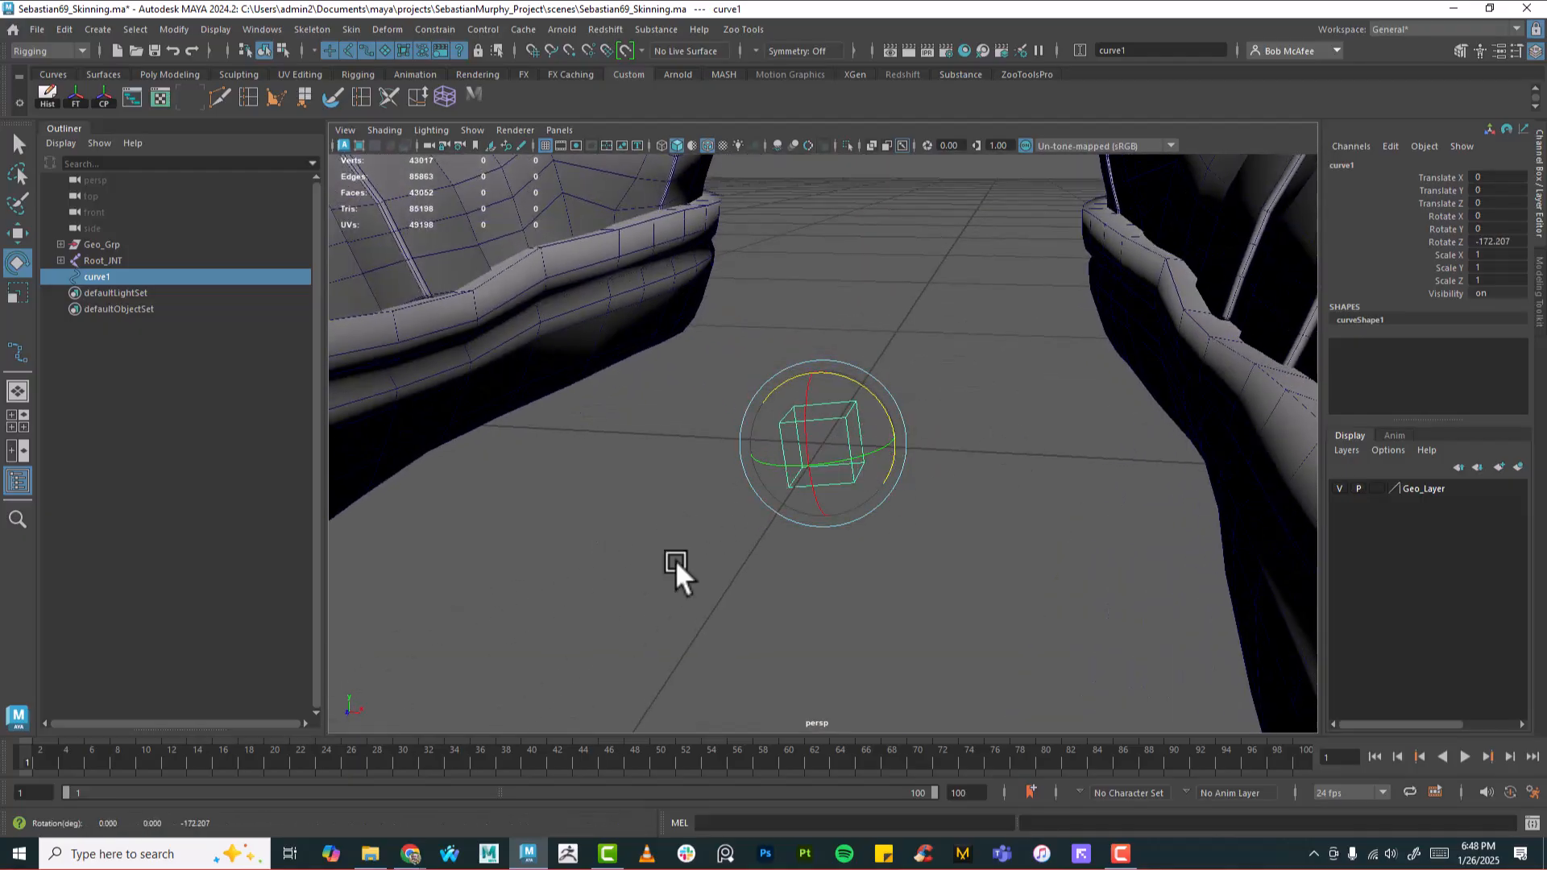
key("Delete")
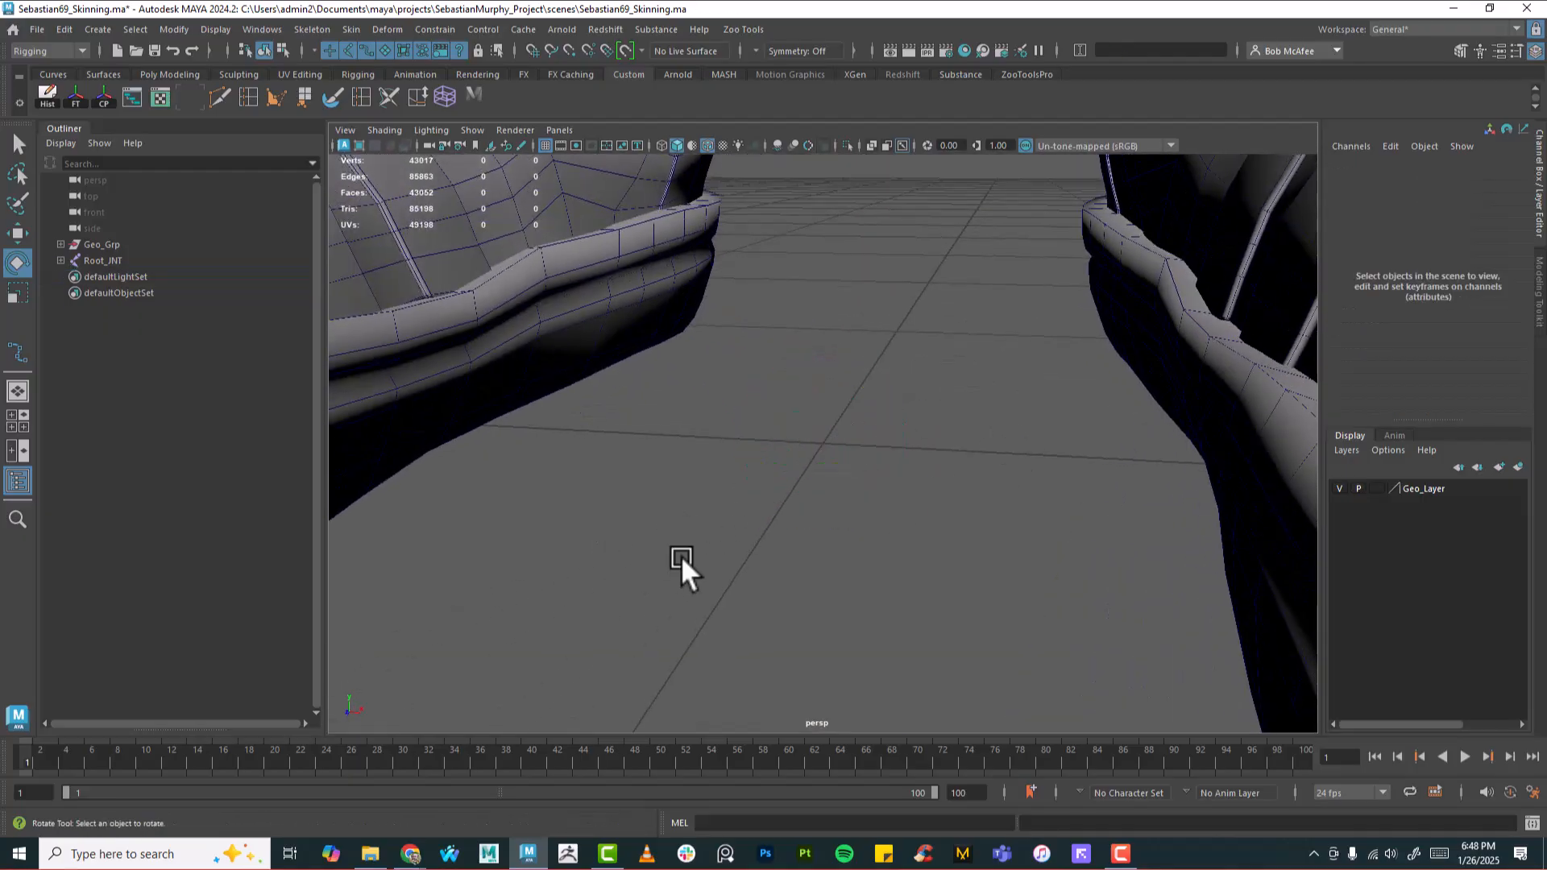
Step: Create a new cube curve from the saved MEL script and scale it to about 10 in X and Y and 32 in Z
left_click(474, 96)
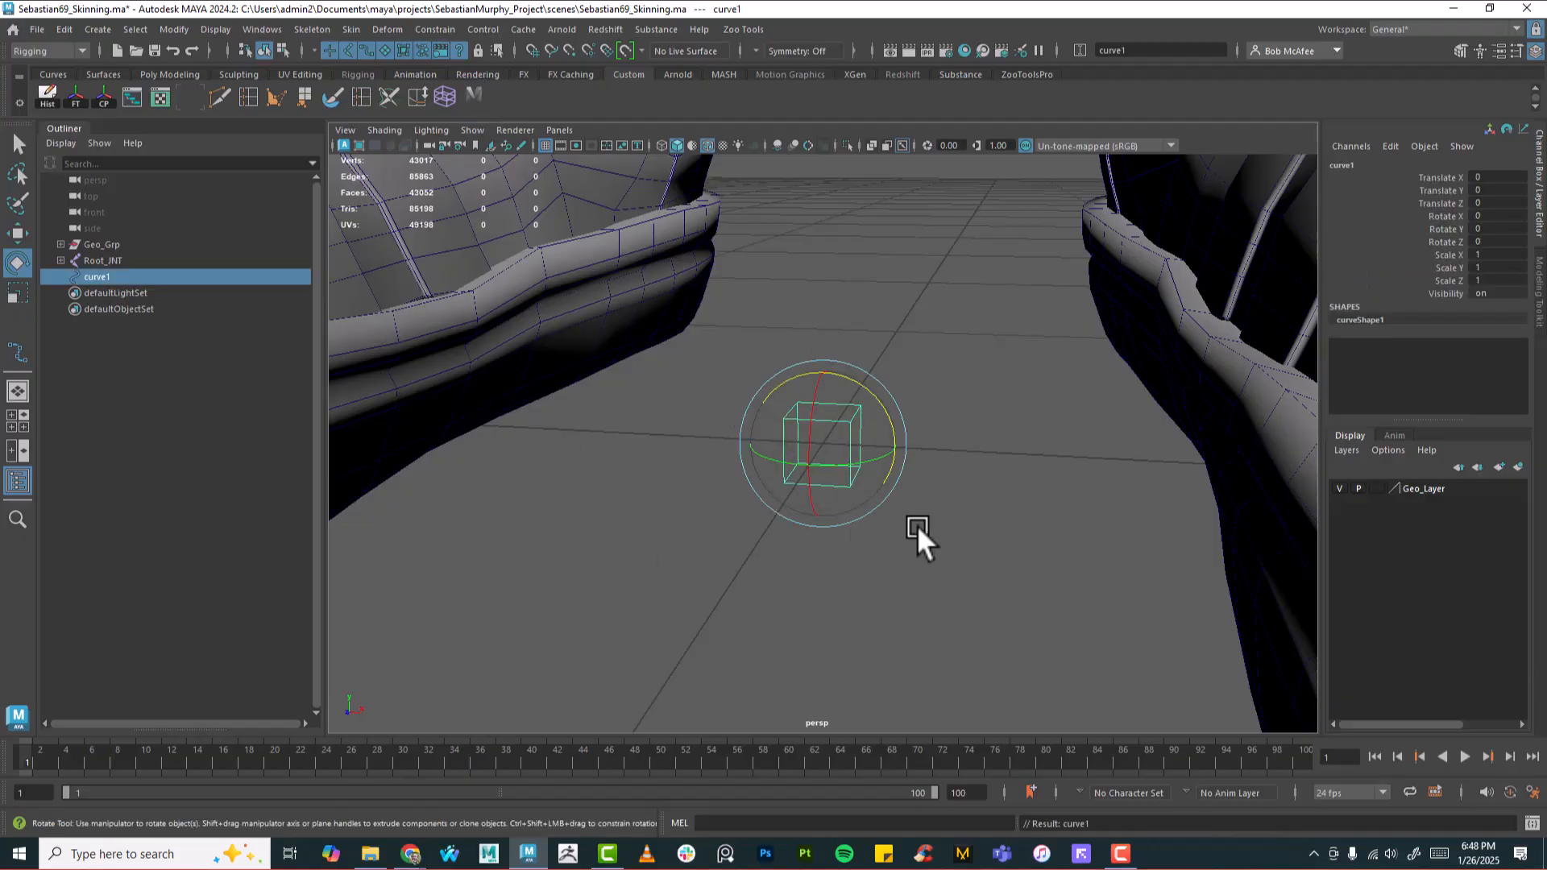
left_click_drag(917, 525, 948, 457, "alt")
right_click_drag(948, 455, 651, 532, "alt")
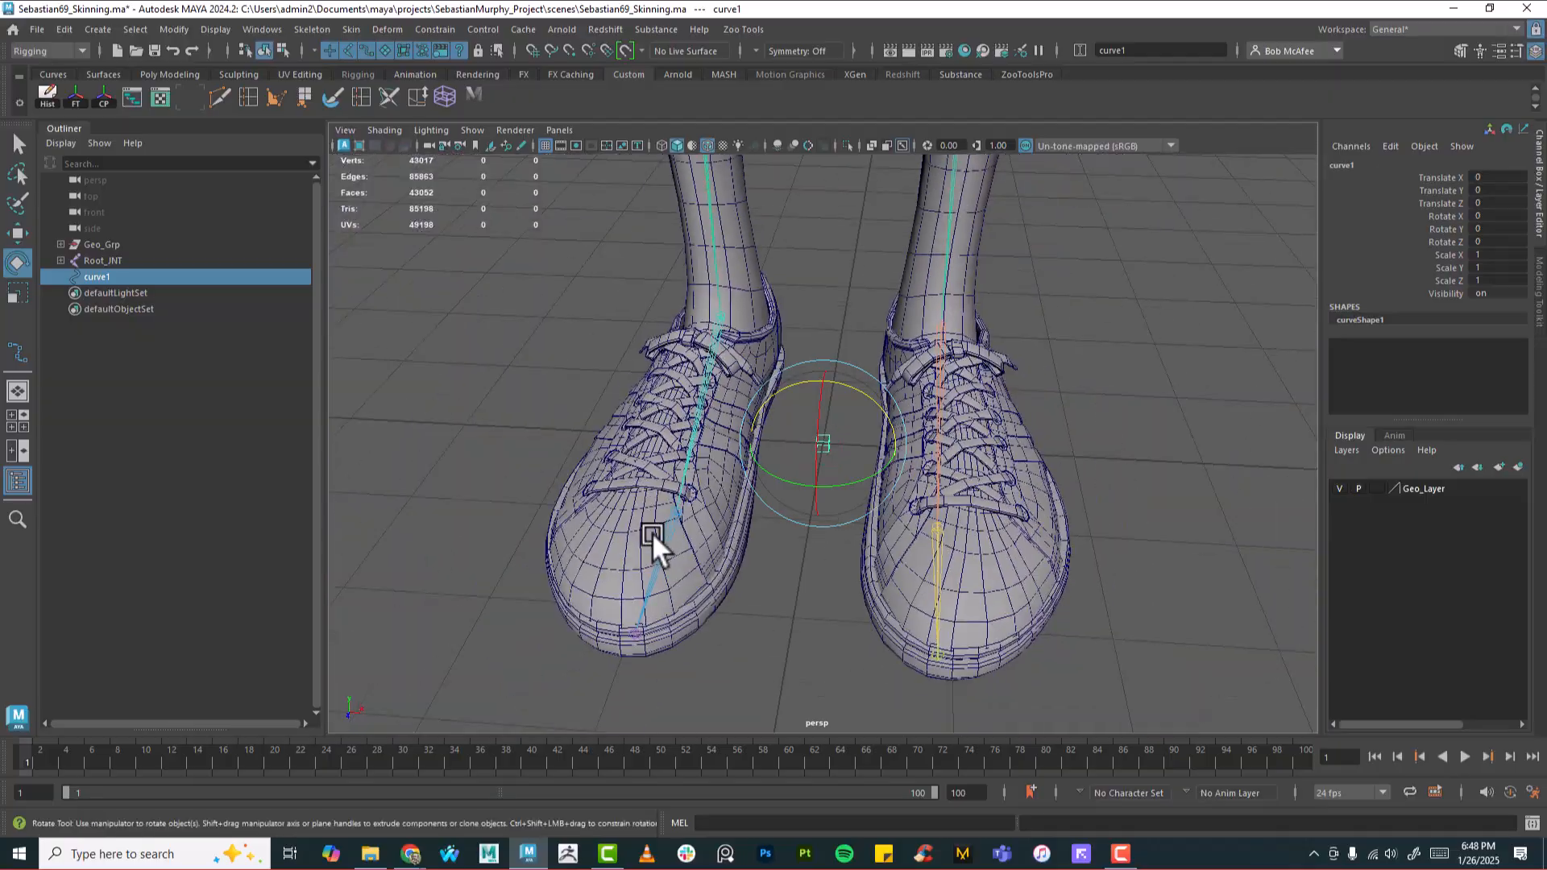
key("r")
left_click_drag(822, 443, 620, 482)
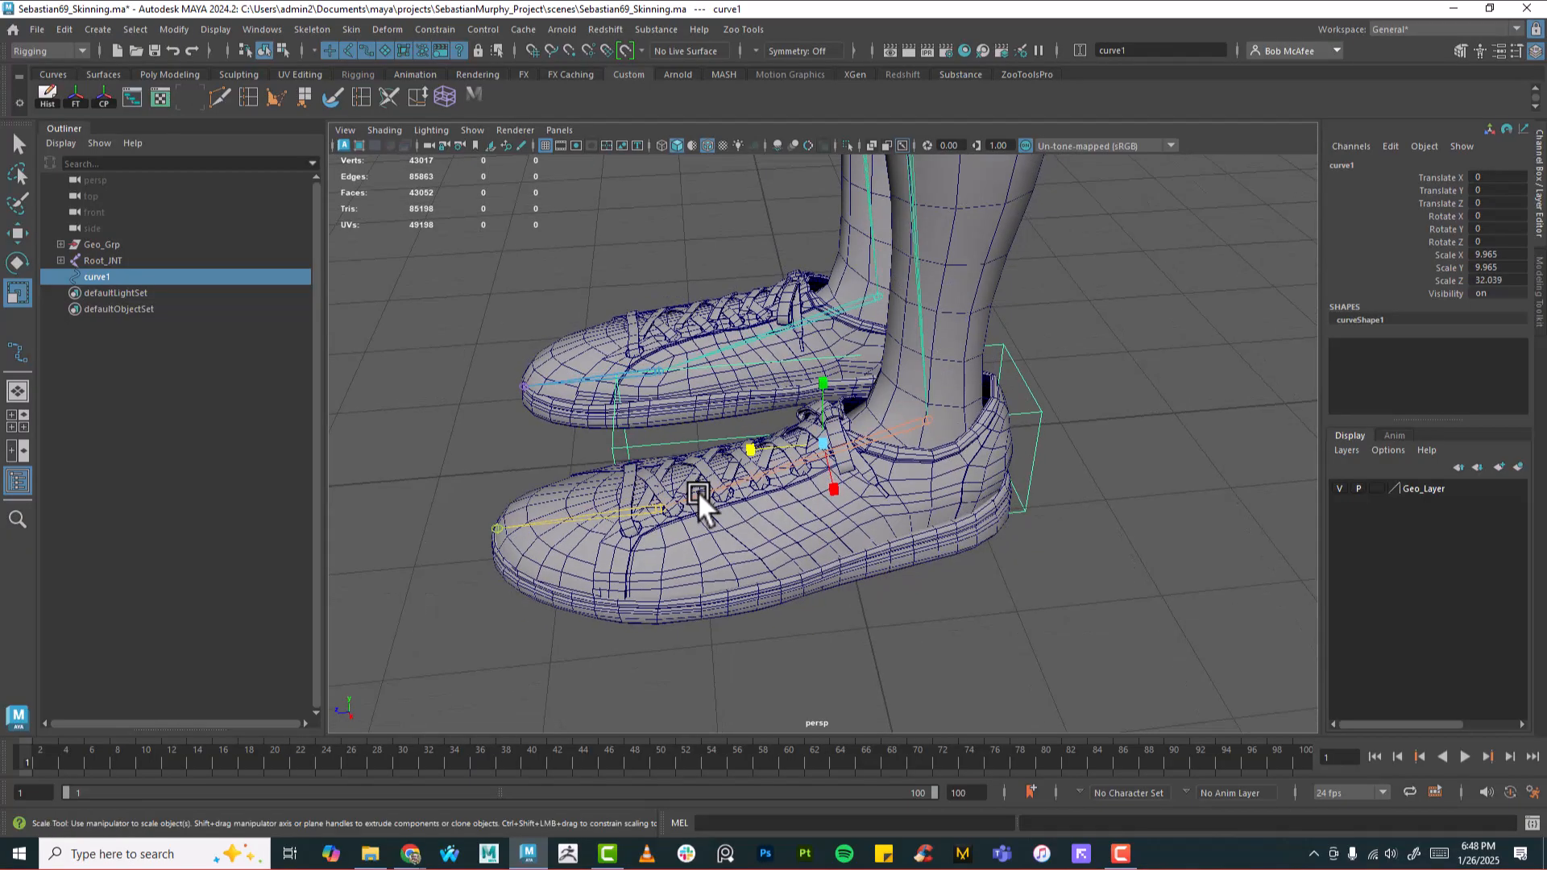
Step: Move the cube curve in the side view so it surrounds the shoe and its base meets the sole
key("space")
left_click(761, 493)
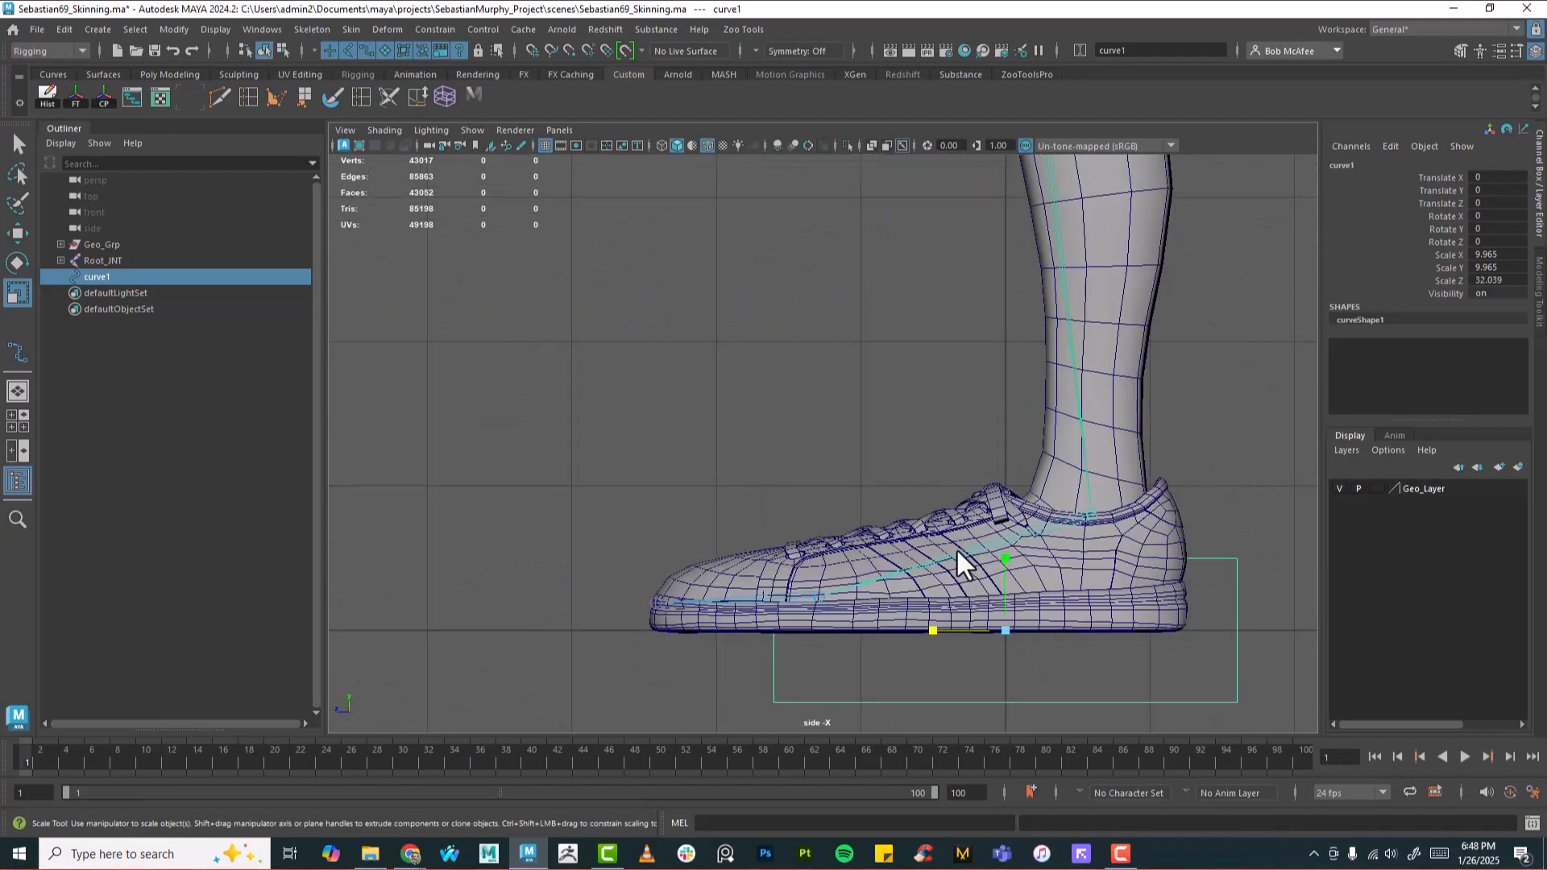
key("w")
left_click_drag(1009, 619, 967, 549)
Step: Raise the curve's upper heel-end control vertices above the back of the shoe
right_click_drag(1189, 426, 1105, 424)
left_click_drag(1212, 450, 1182, 511)
left_click_drag(1197, 492, 1196, 439)
Step: Slope the curve's toe end down in front of the shoe and snap its toe and heel base vertices to the ground grid line
left_click_drag(704, 458, 756, 517)
left_click_drag(745, 621, 587, 553)
left_click_drag(564, 436, 643, 524)
left_click_drag(609, 677, 597, 631)
key("x")
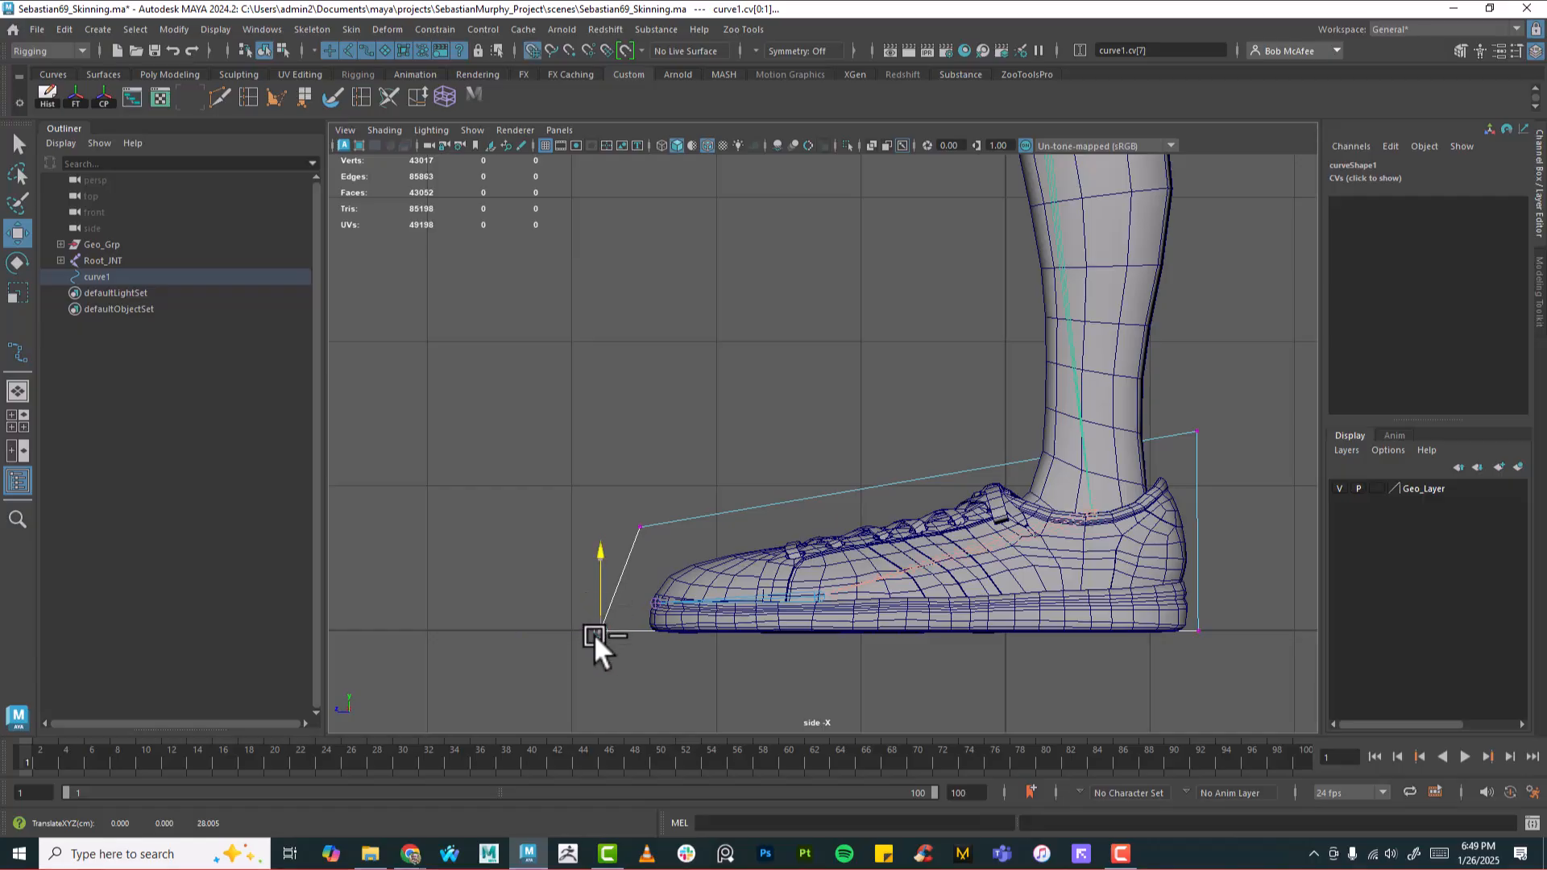
left_click_drag(1182, 665, 1202, 593)
key("x")
Step: Move all of the curve's control vertices sideways in the front view so the shape sits over the character's left foot
key("space")
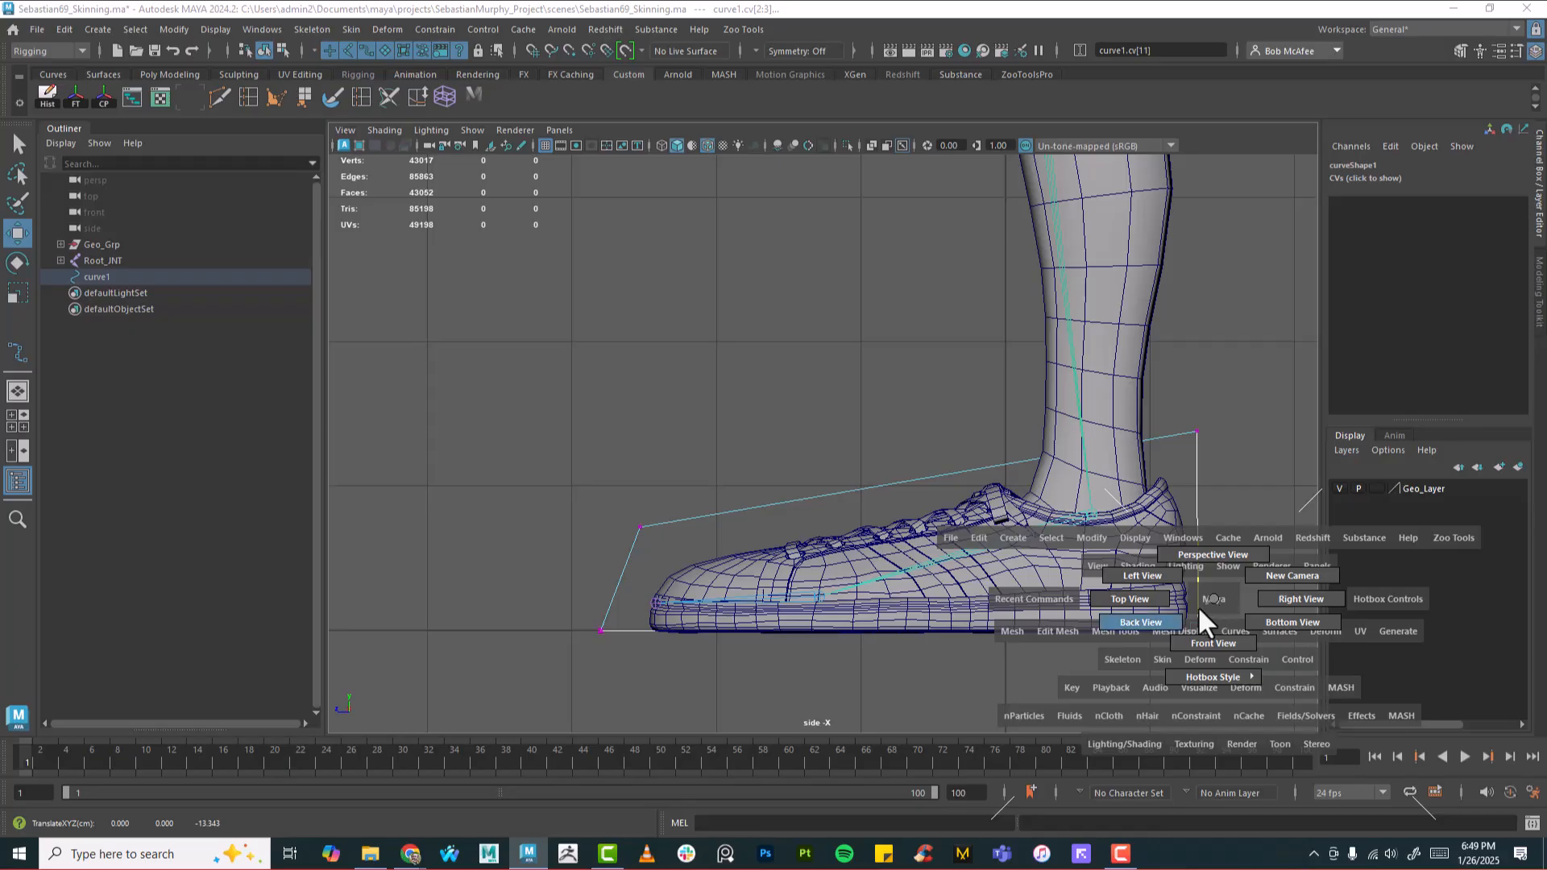
left_click_drag(1214, 599, 1225, 642)
middle_click_drag(774, 625, 941, 111, "alt")
middle_click_drag(893, 584, 963, 13, "alt")
right_click_drag(918, 404, 1039, 539, "alt")
middle_click_drag(828, 546, 890, 563, "alt")
left_click_drag(700, 324, 532, 619)
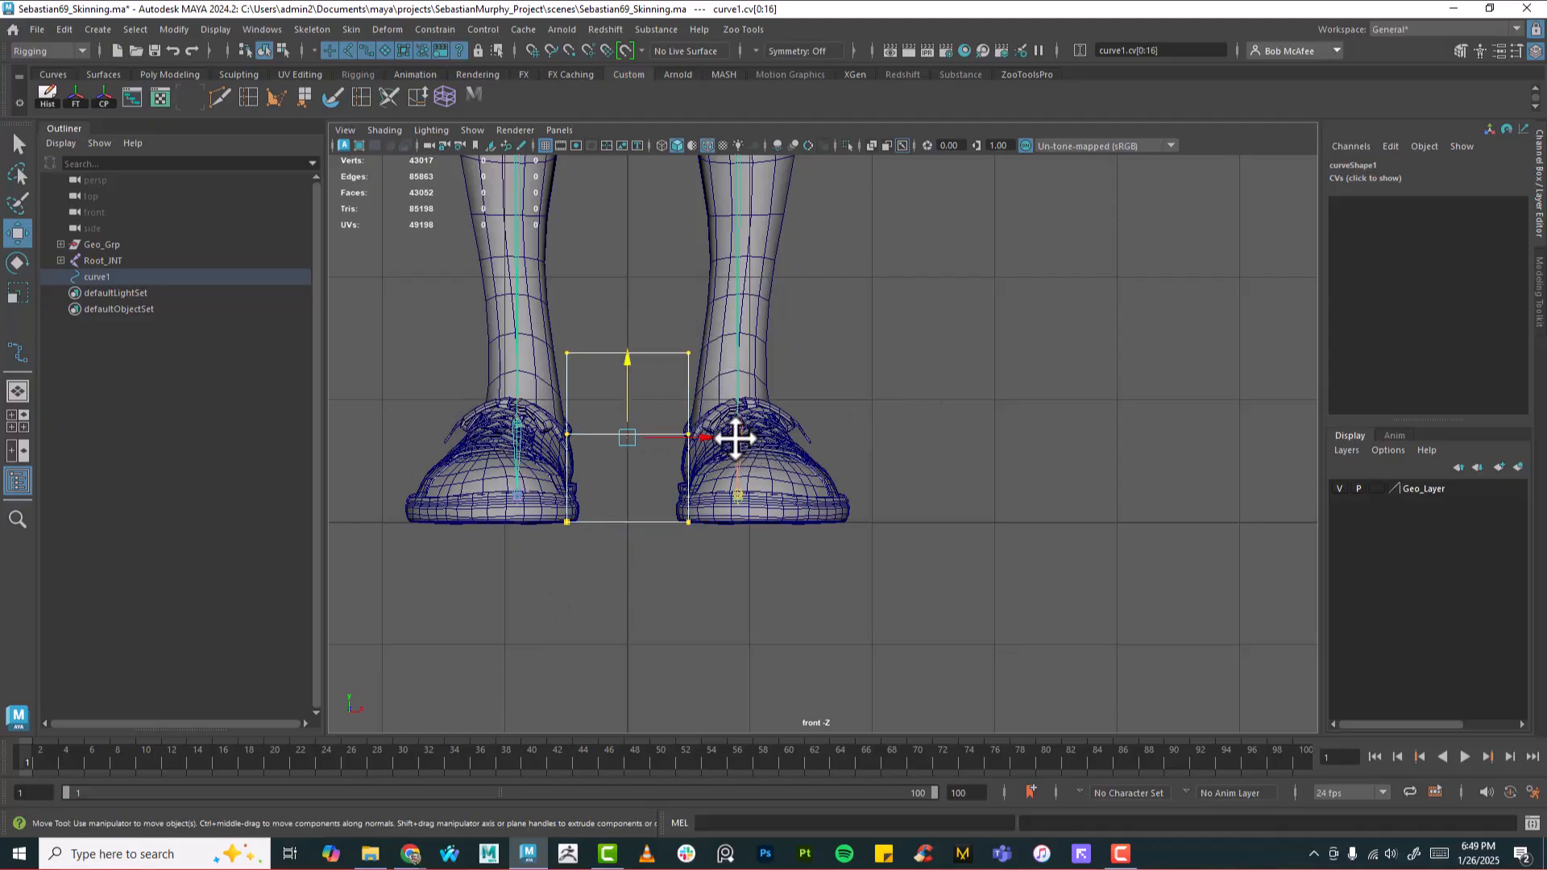
left_click_drag(710, 438, 822, 443)
Step: Narrow the curve's upper heel vertices around the ankle and extend its outer base toe vertices just past the sole's outer edge
left_click_drag(658, 343, 696, 367)
mouse_move(788, 332)
left_mouse_down("shift")
mouse_move(814, 371)
mouse_move(815, 355)
mouse_move(793, 356)
left_mouse_up("shift")
key("r")
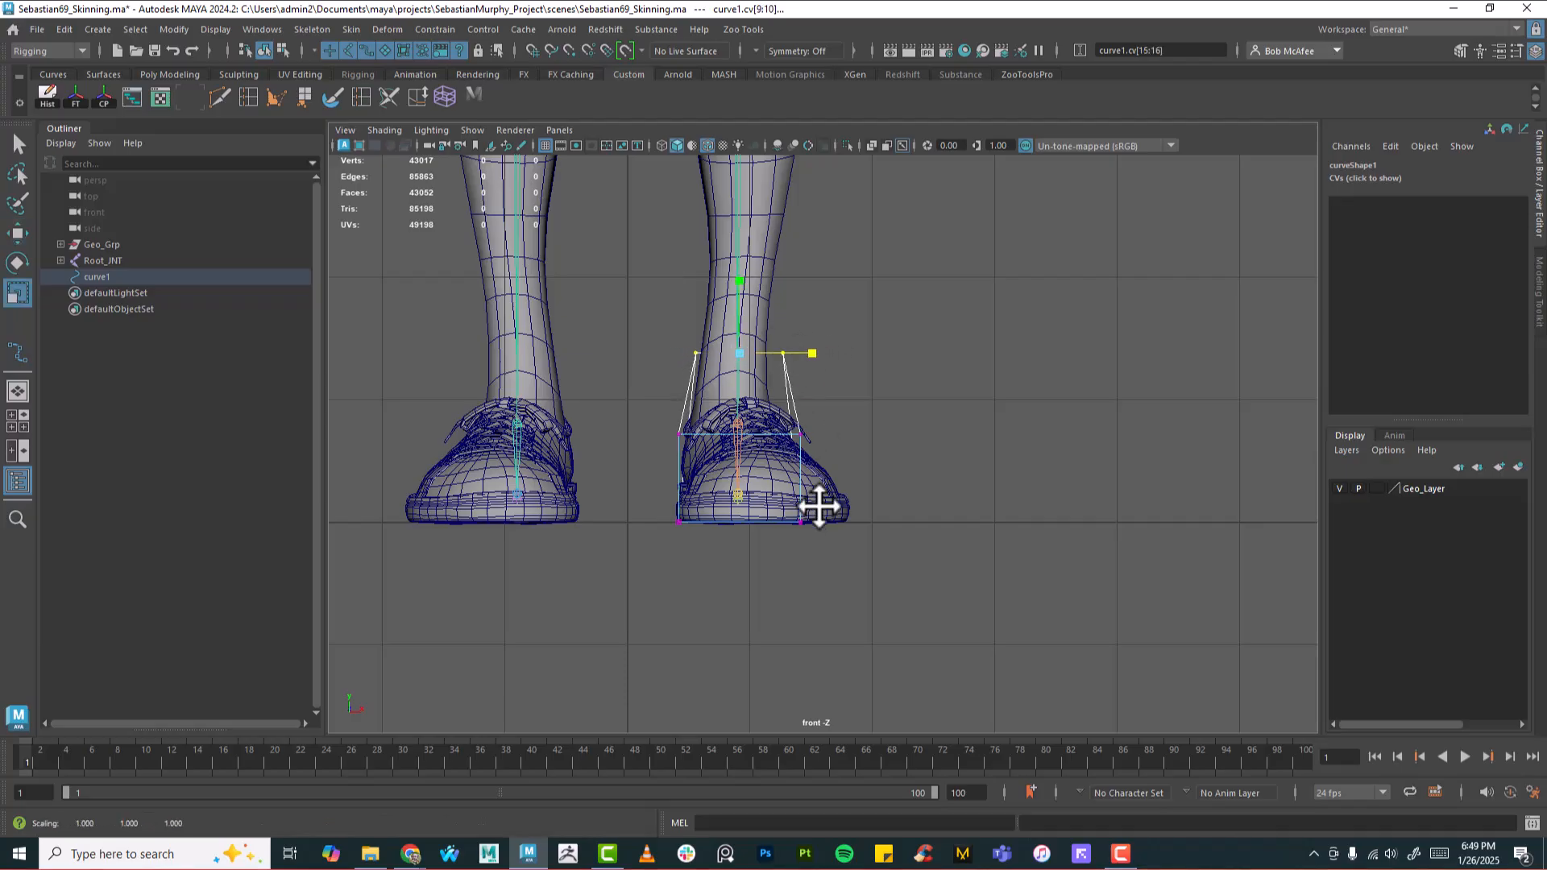
left_click_drag(781, 559, 929, 529)
key("w")
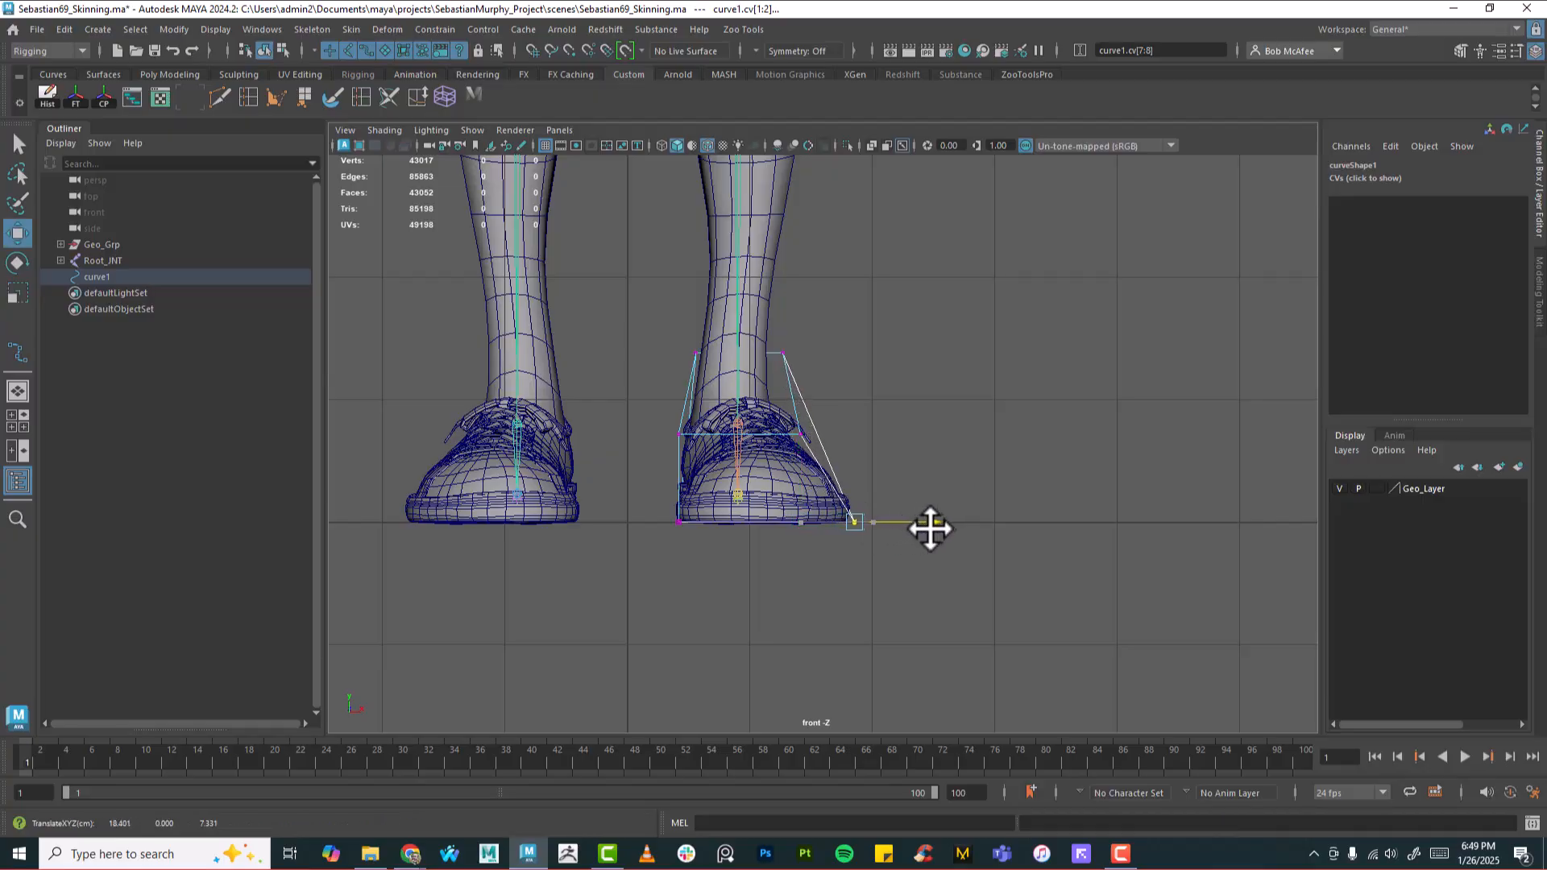
left_click_drag(781, 424, 813, 402)
Step: Return to the perspective view, leave vertex editing and hide the character mesh so only the joints and the curve show
key("space")
mouse_move(921, 526)
left_mouse_down("alt")
mouse_move(1061, 532)
mouse_move(981, 501)
mouse_move(650, 516)
mouse_move(772, 540)
mouse_move(959, 520)
mouse_move(917, 503)
left_mouse_up("alt")
right_click_drag(1012, 409, 1075, 394)
left_click_drag(1074, 399, 1066, 507, "alt")
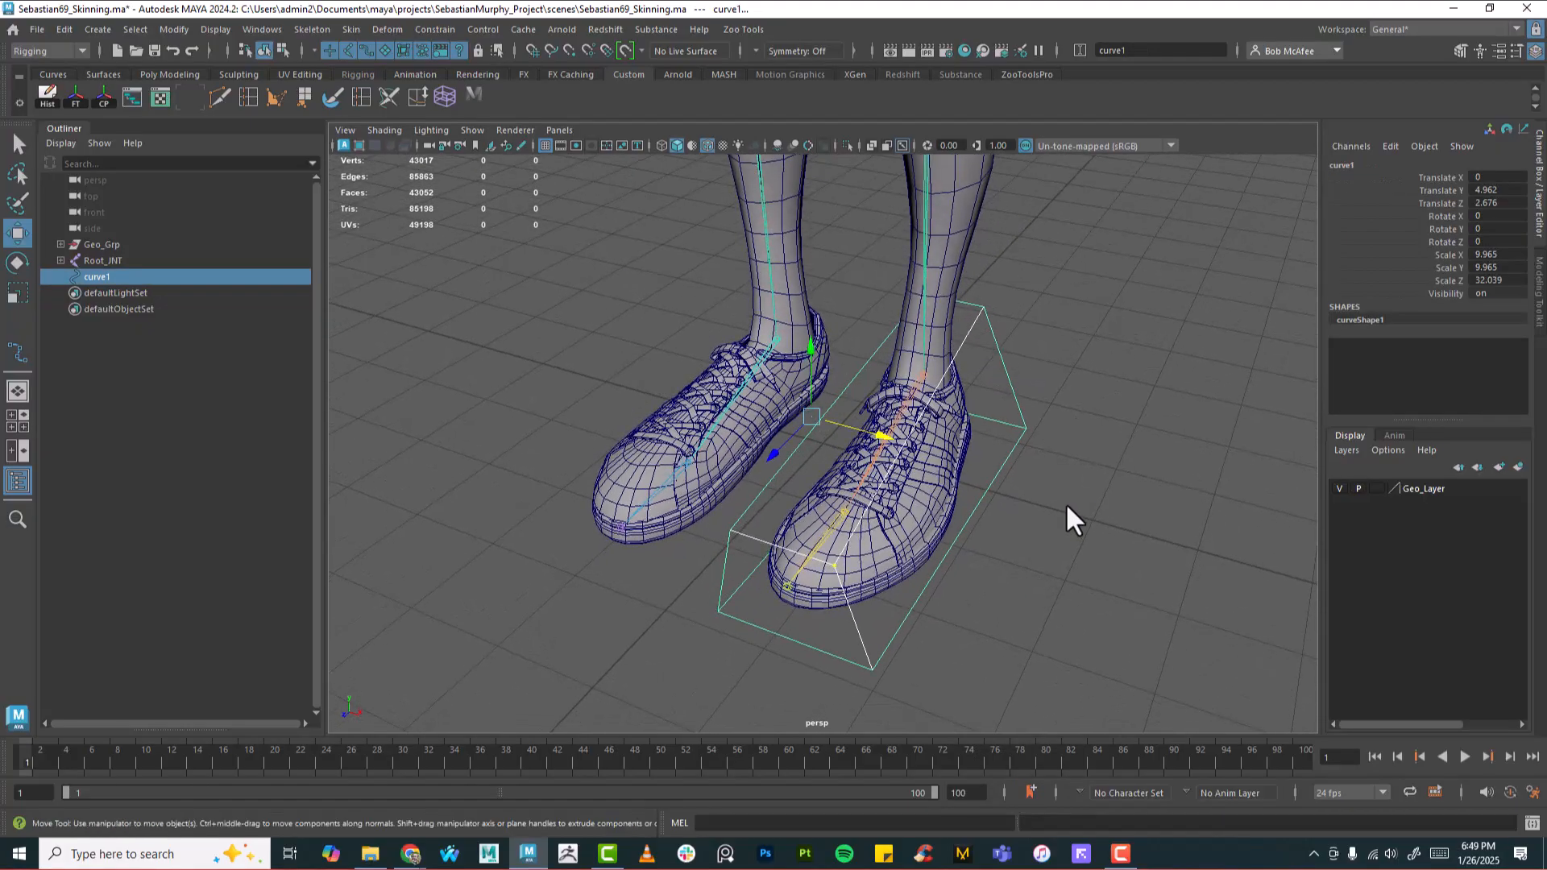
key("alt+1")
key("alt+1")
key("alt+2")
left_click_drag(983, 458, 1095, 525, "alt")
left_click_drag(806, 454, 836, 439, "alt")
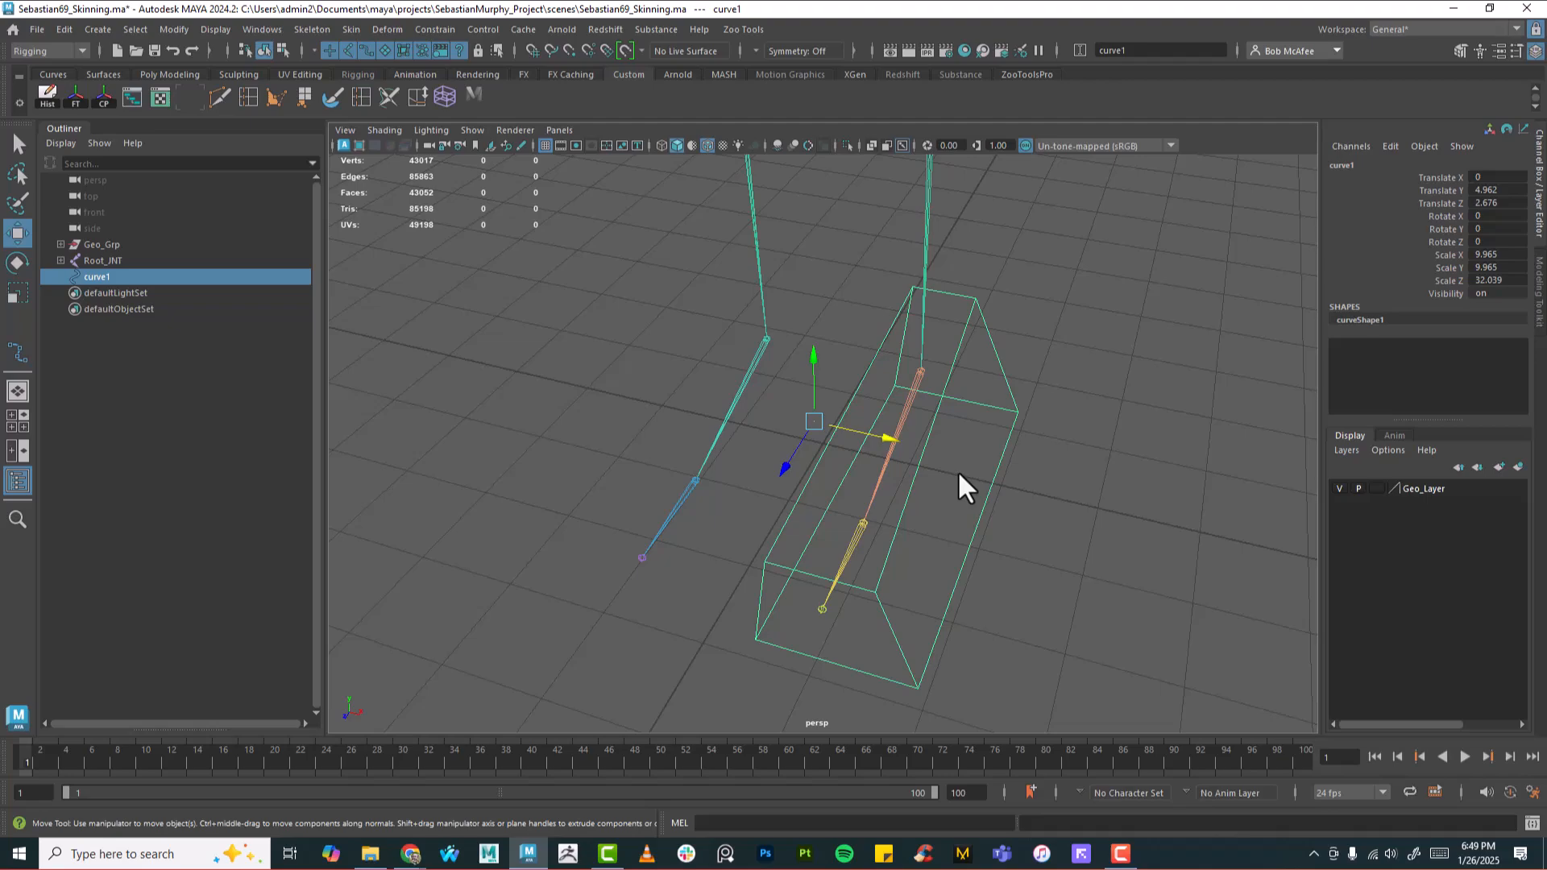
Step: Snap the curve's pivot to the left ankle joint and freeze the curve's transformations
key("d")
key("v")
middle_click_drag(921, 390, 929, 364)
left_click_drag(1078, 555, 565, 192, "alt")
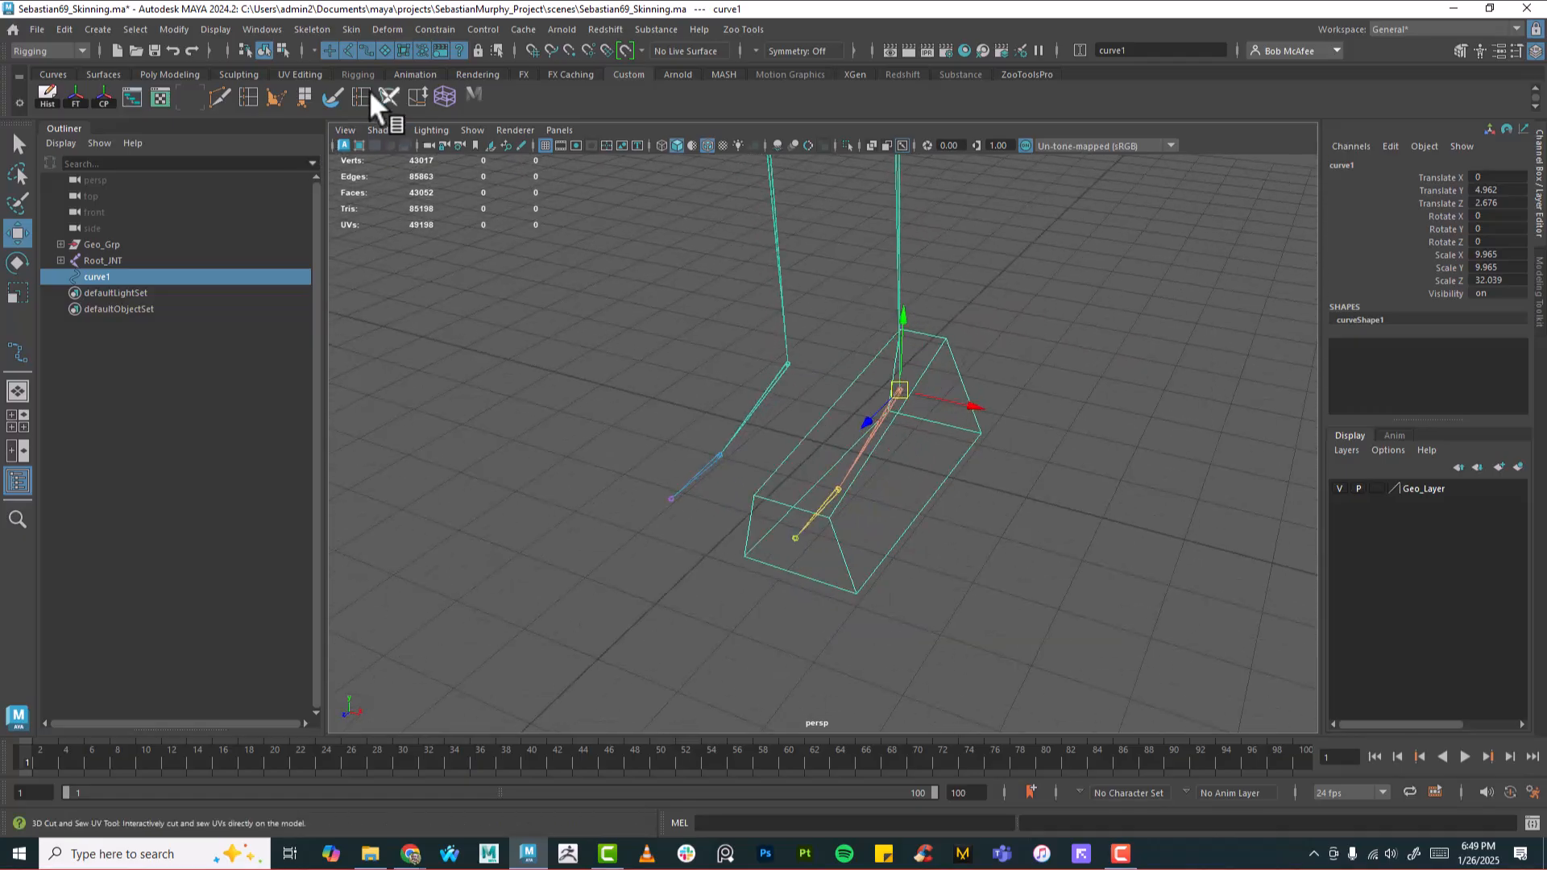
left_click(76, 94)
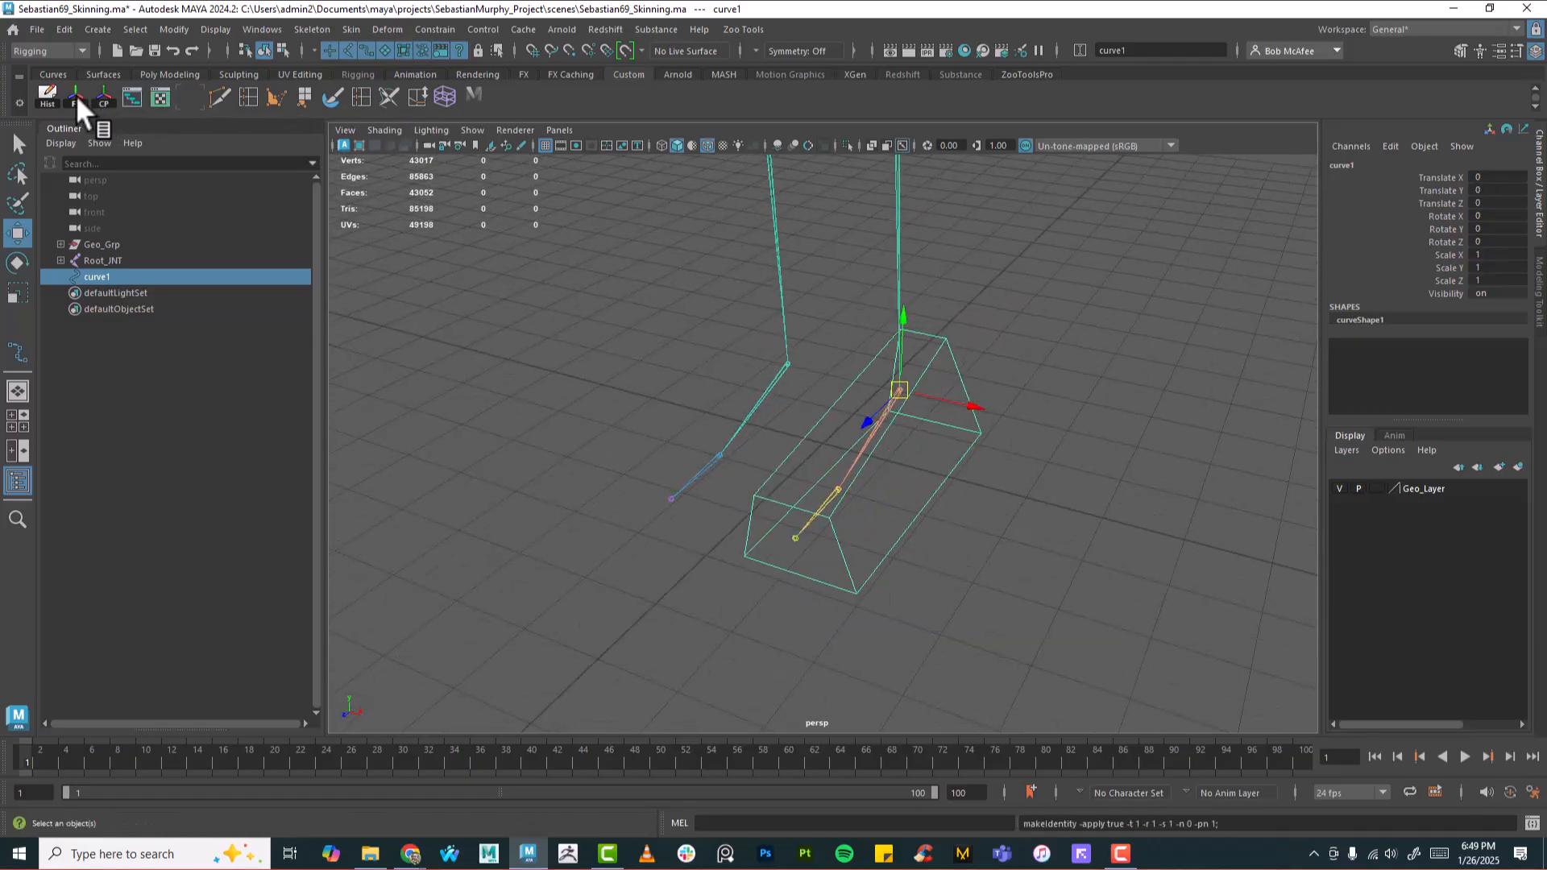
Step: Rename the foot-shaped curve as Foot_Ctrl
double_click(1350, 164)
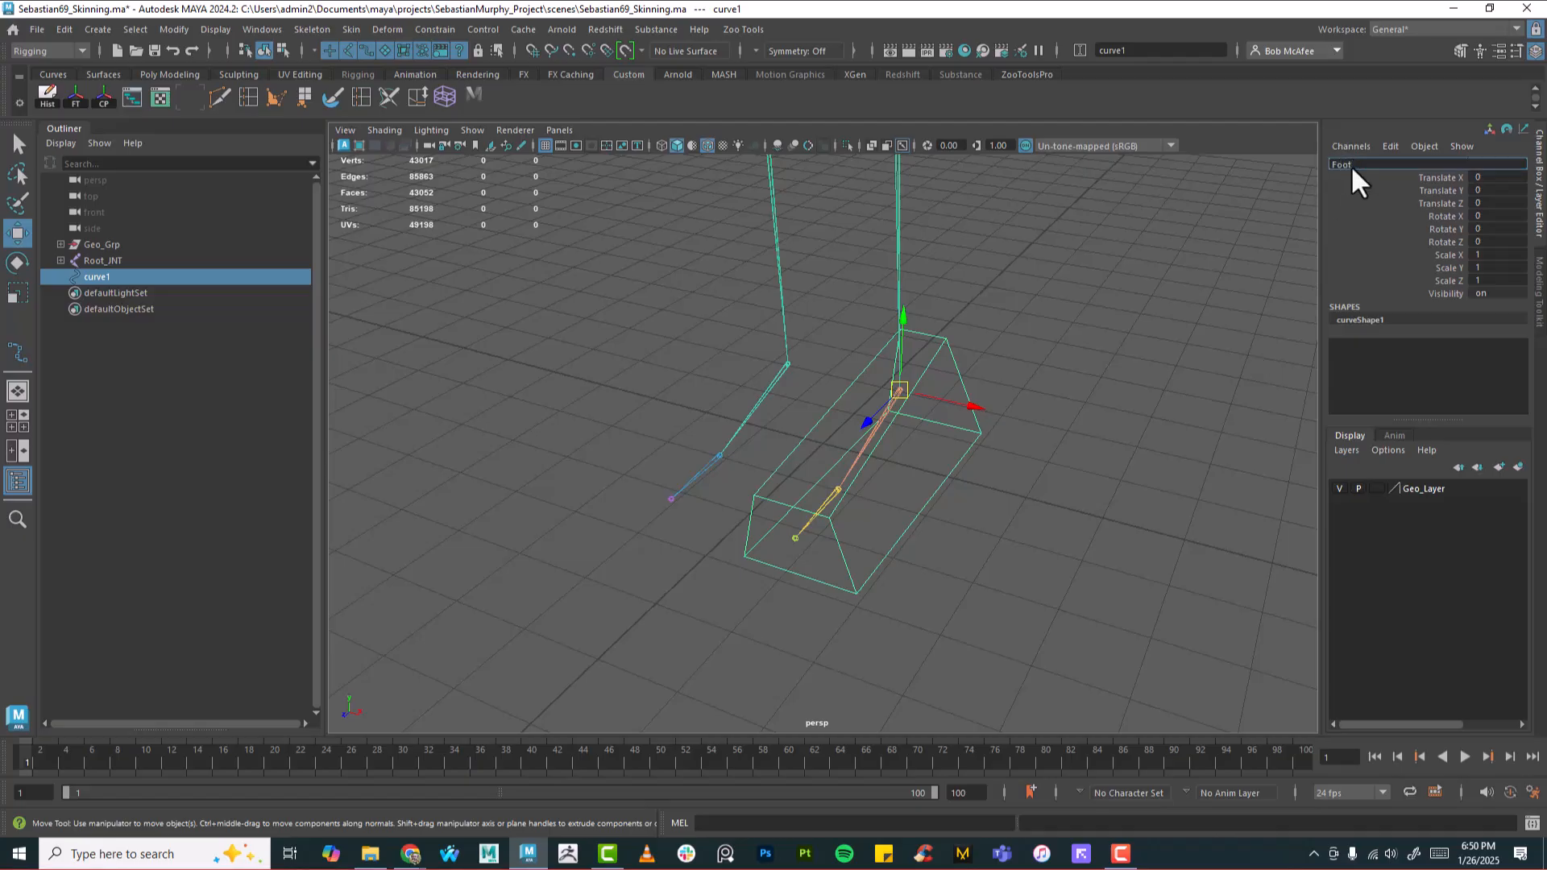
type("Foot_Ctrl")
key("Return")
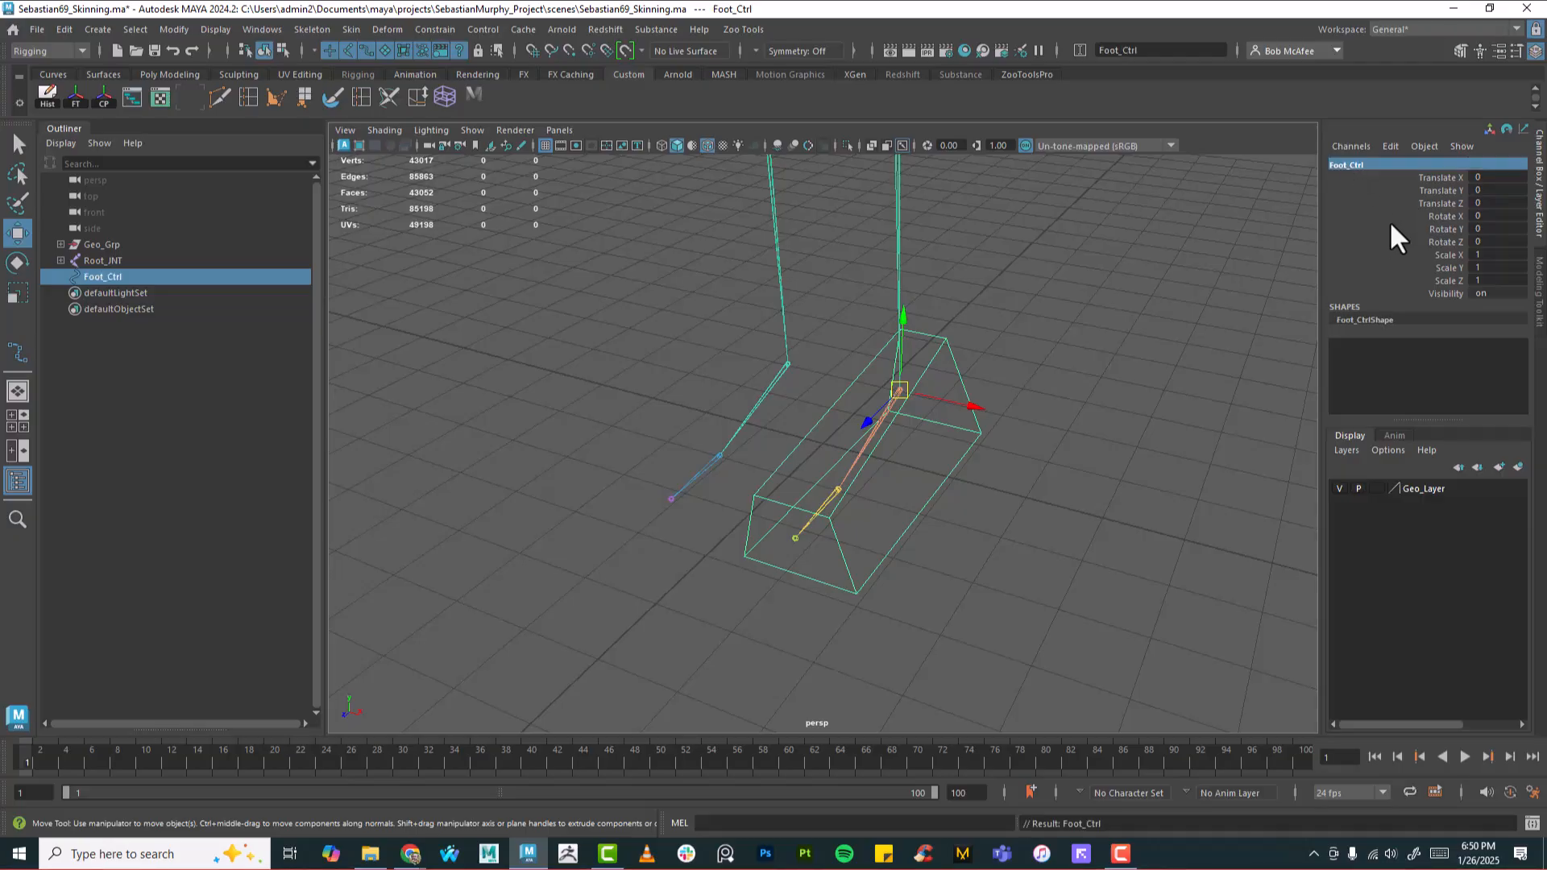
Step: Duplicate the foot control and snap the copy to the right ankle joint
left_click_drag(902, 507, 991, 538, "alt")
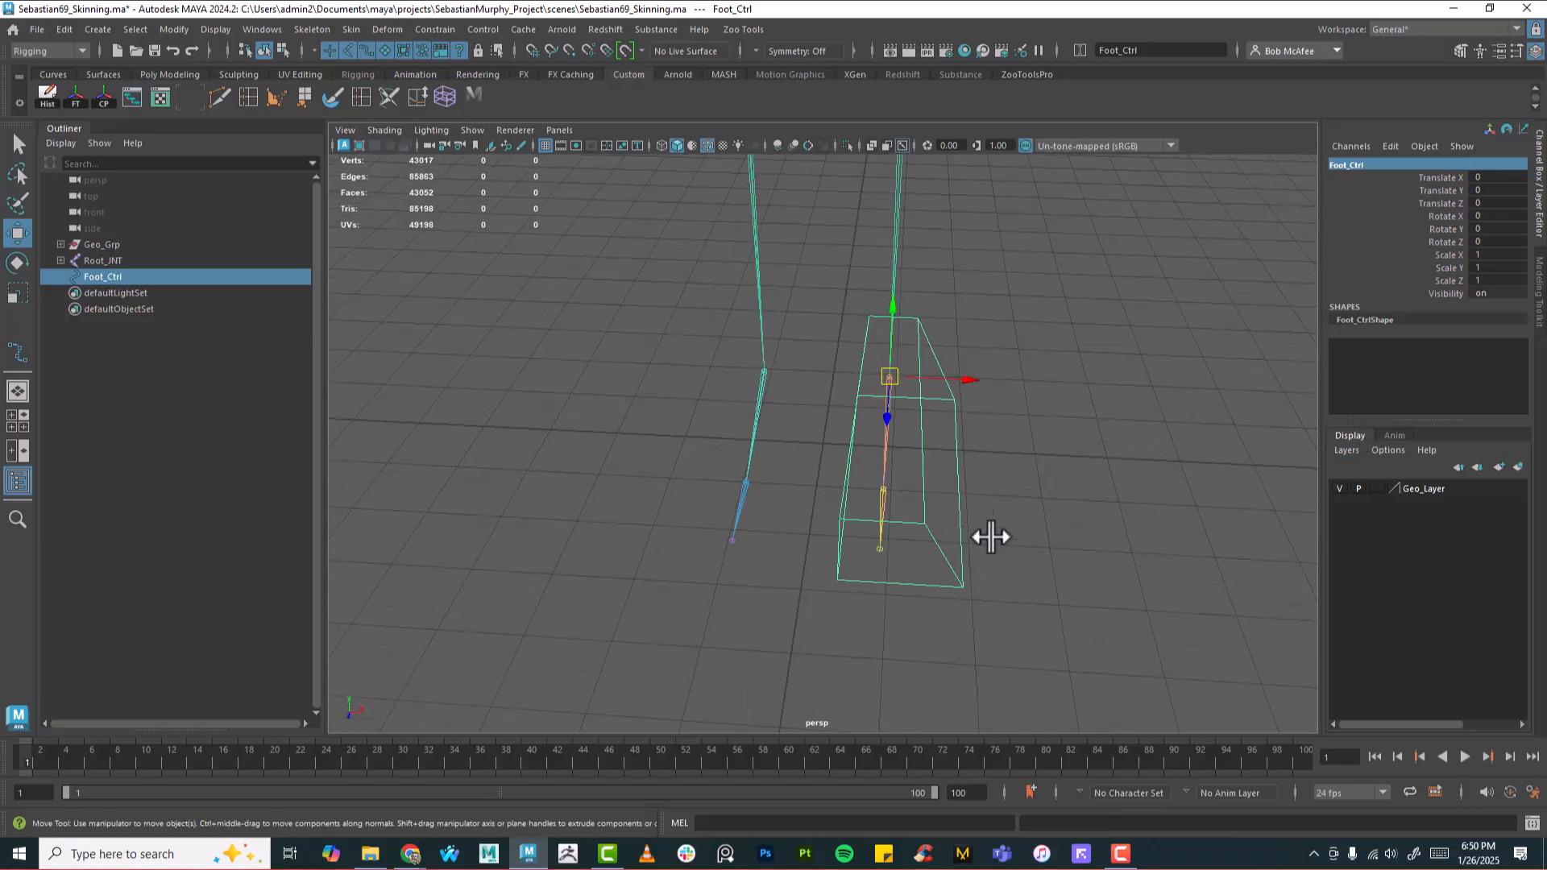
key("ctrl+d")
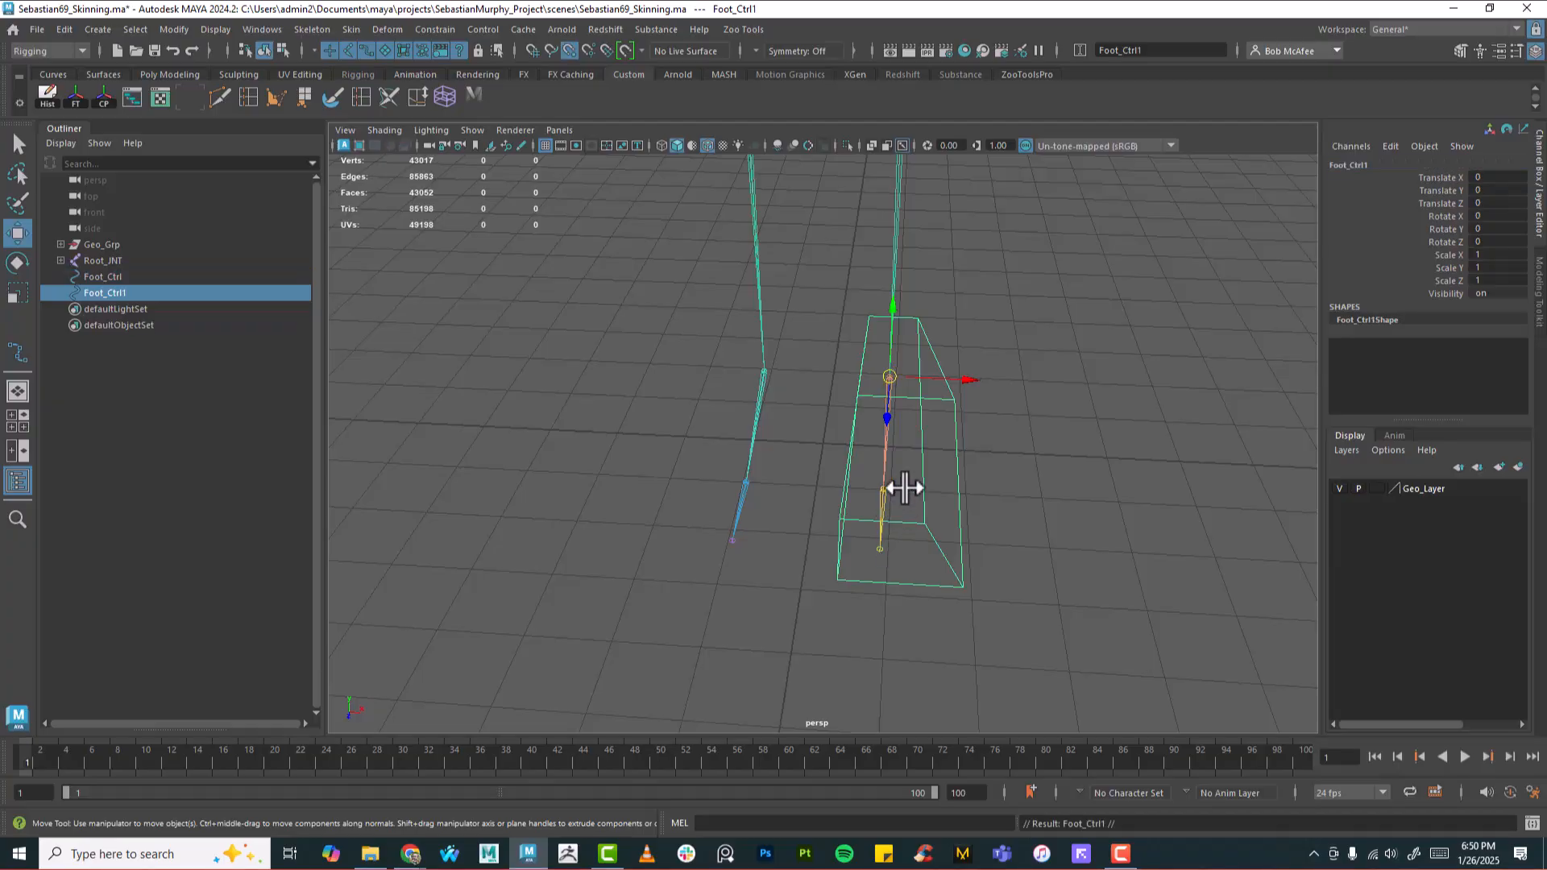
middle_click_drag(891, 380, 790, 373)
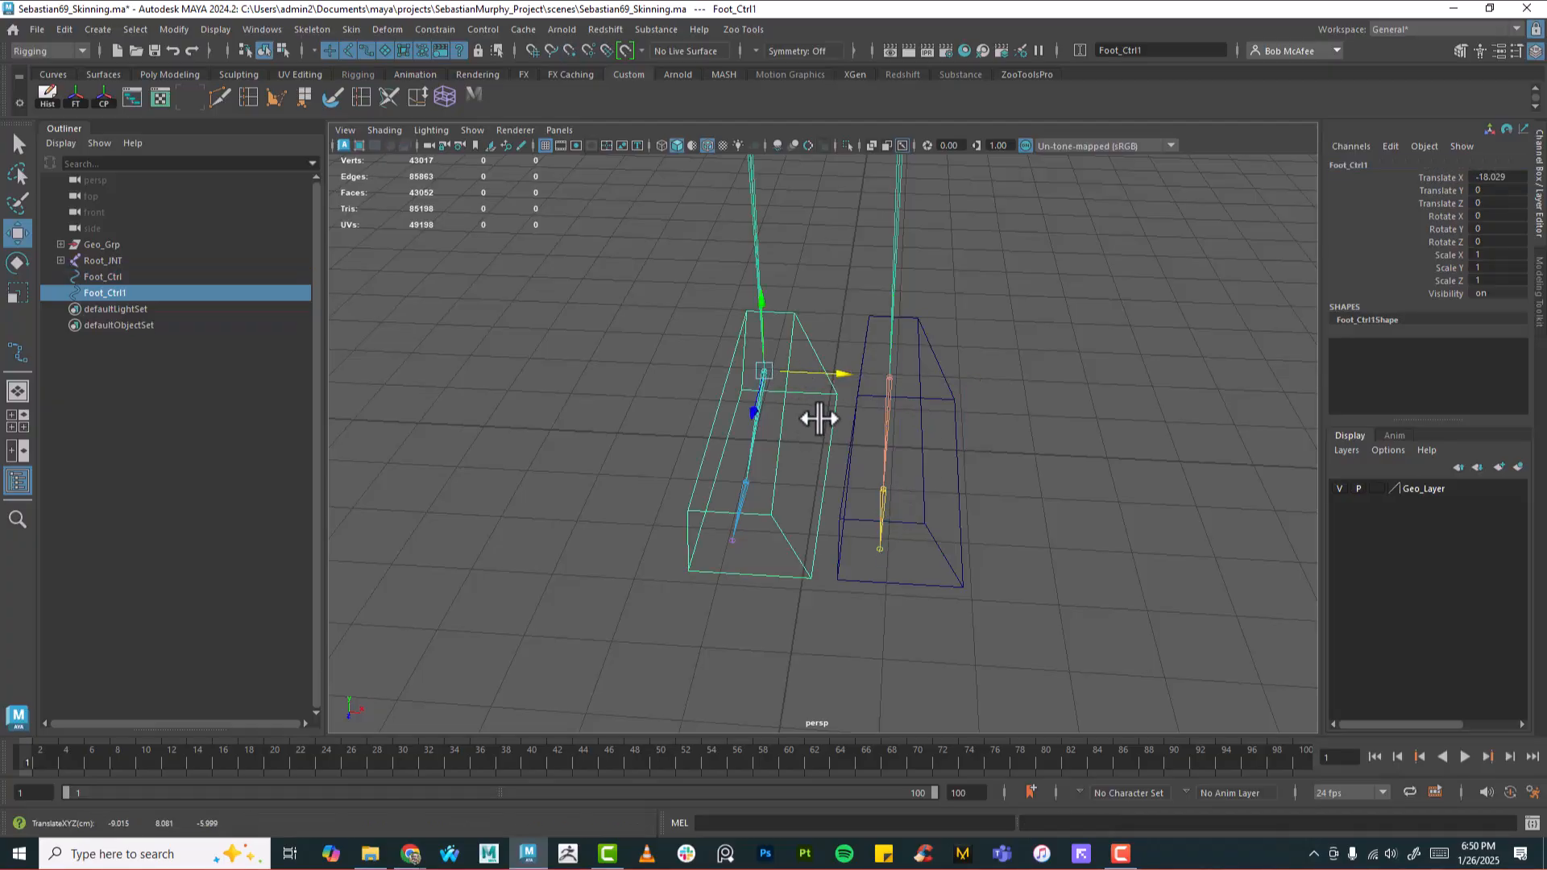
Step: Mirror the duplicated foot control by scaling it to -1 in X and freeze its transformations
key("r")
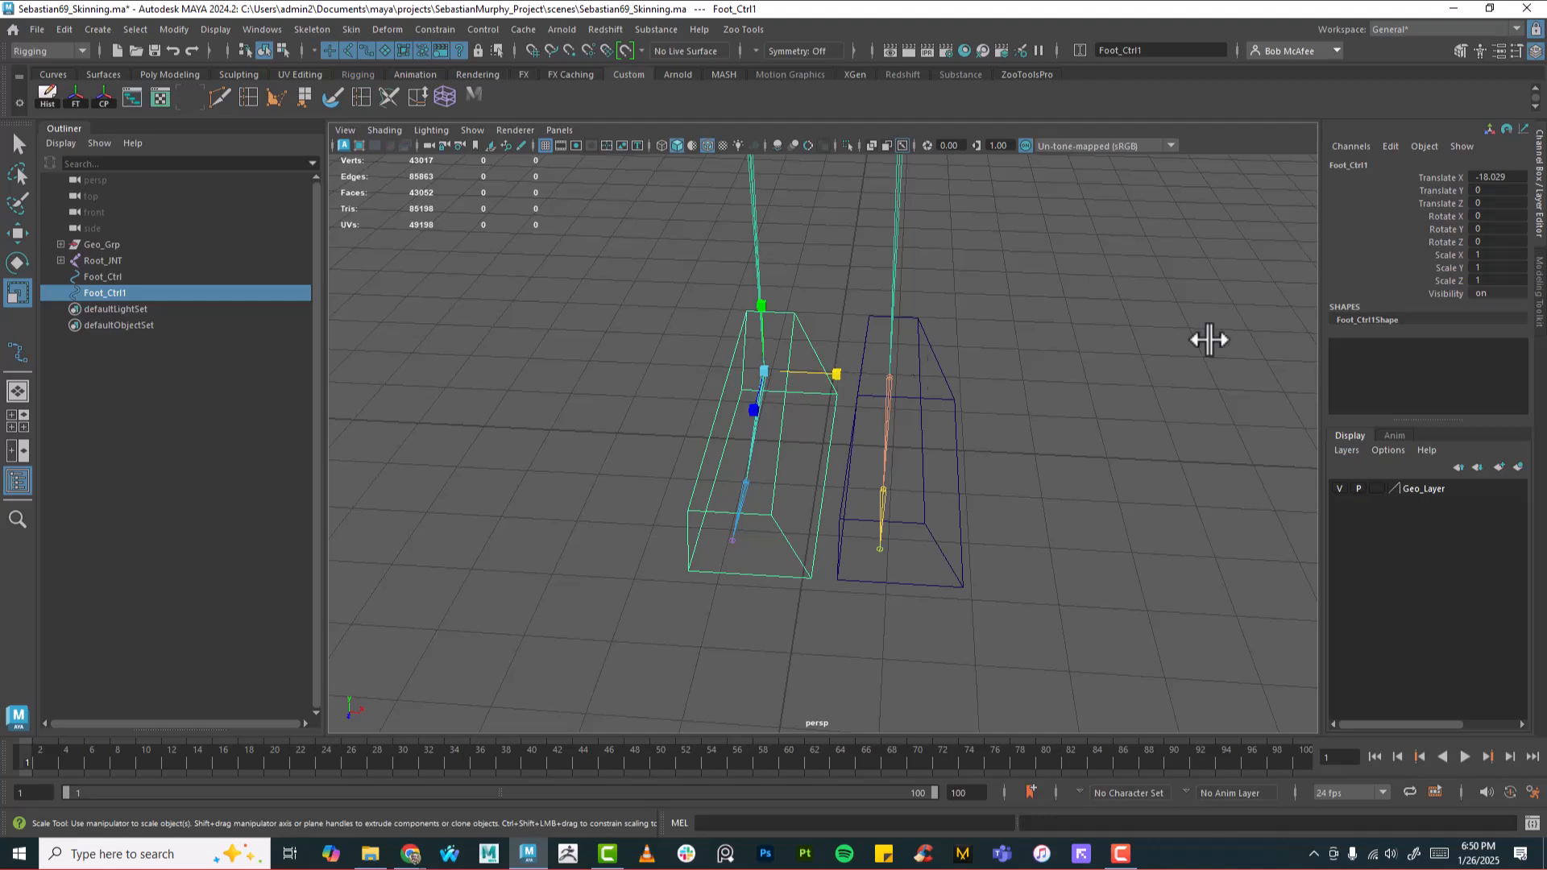
left_click_drag(841, 374, 665, 380)
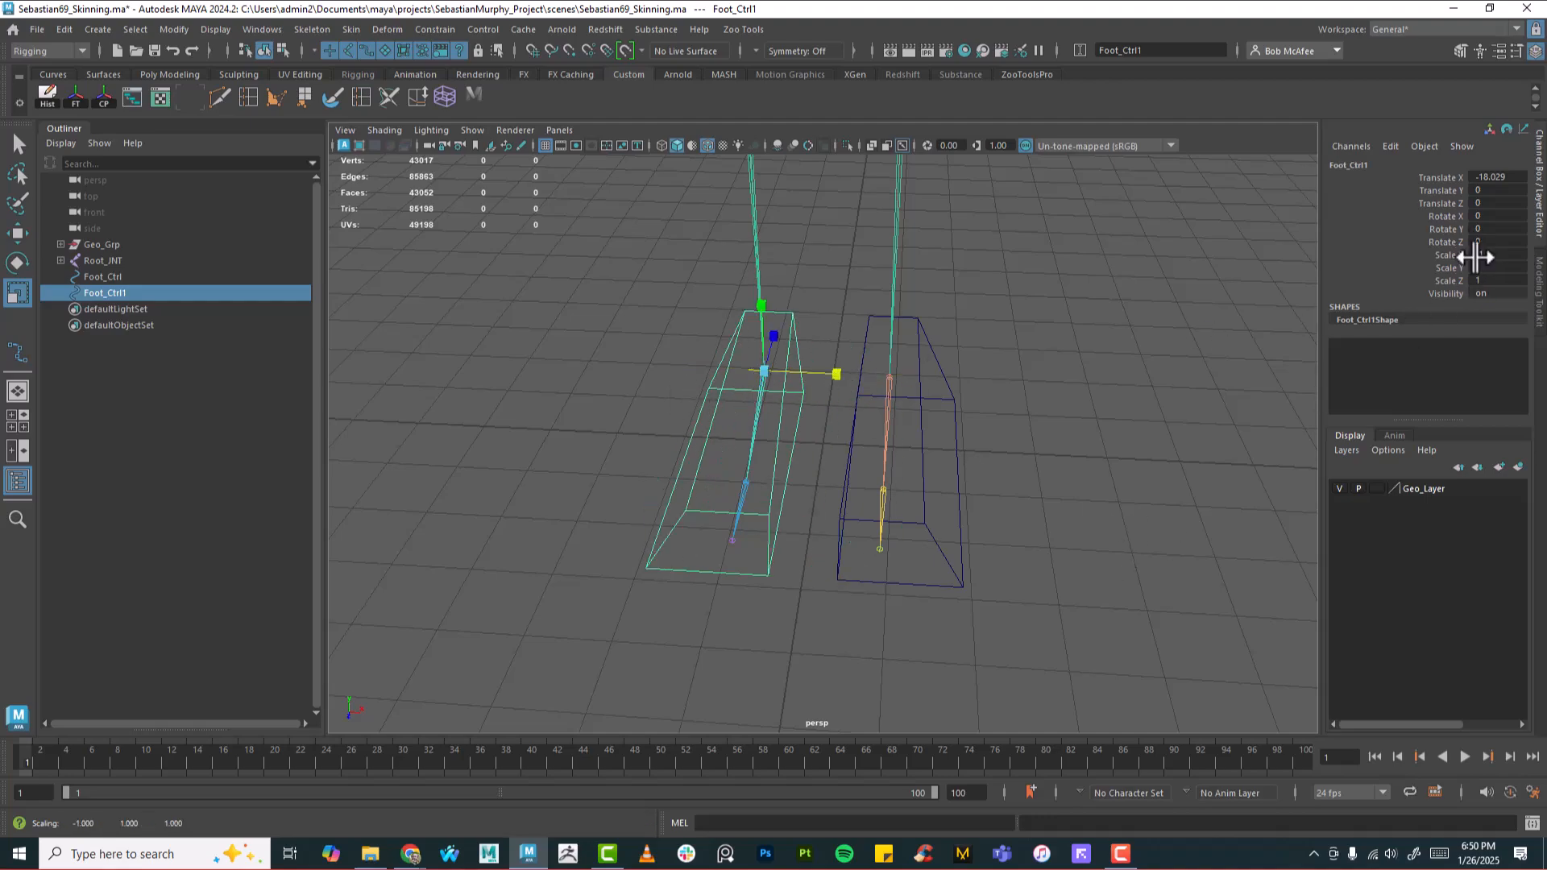
left_click(77, 96)
left_click_drag(750, 451, 838, 520, "alt")
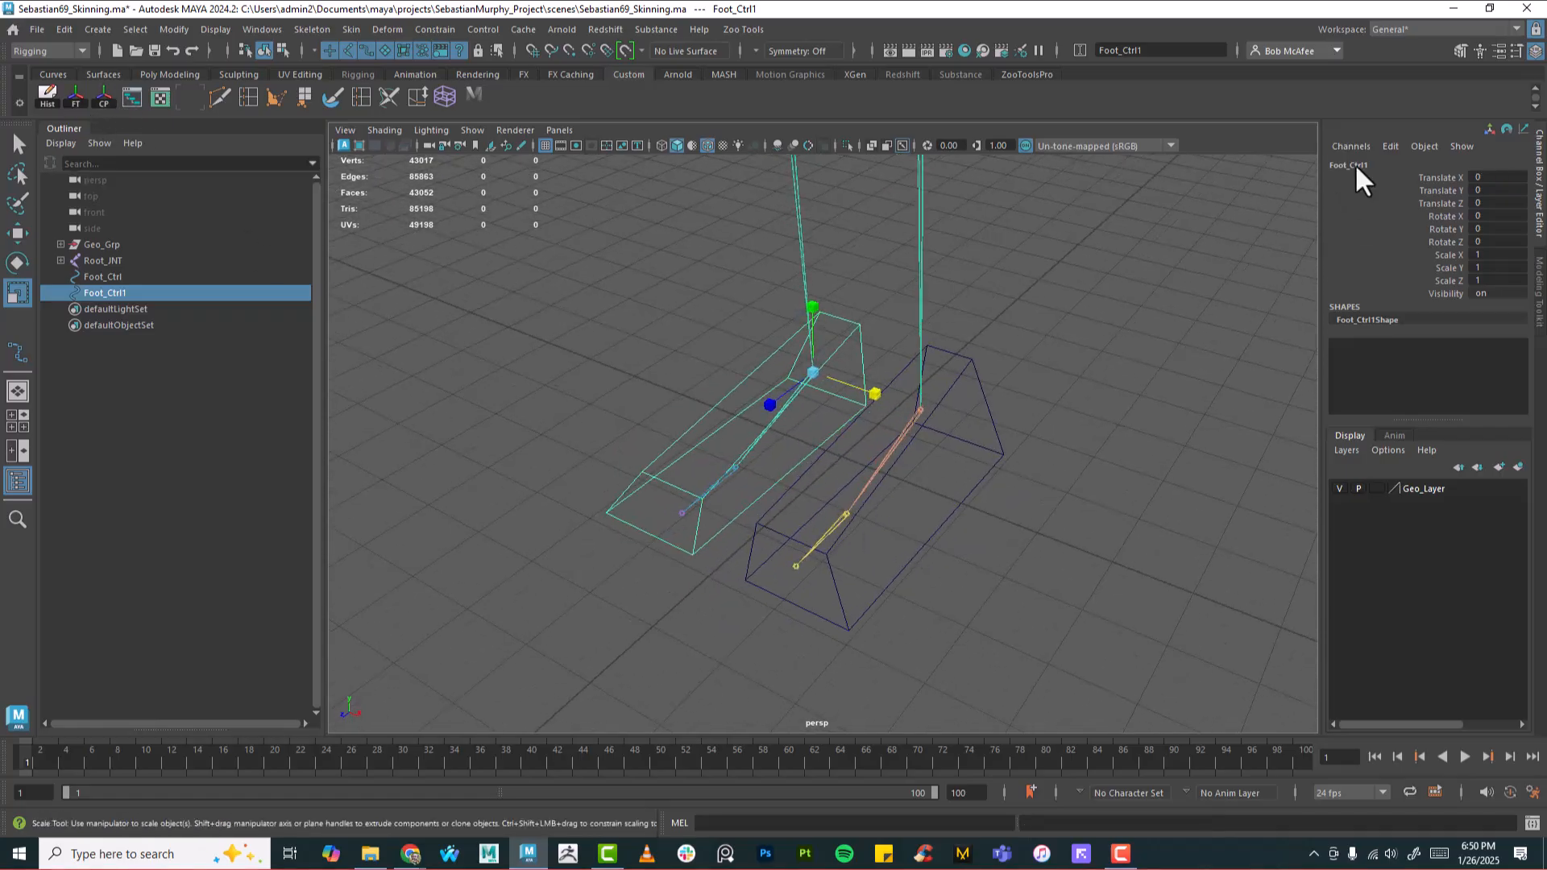
Step: Select the left foot control, undo its accidental X scaling and rename it L_Foot_Ctrl
left_click_drag(674, 540, 717, 535, "alt")
left_click_drag(989, 453, 1019, 466)
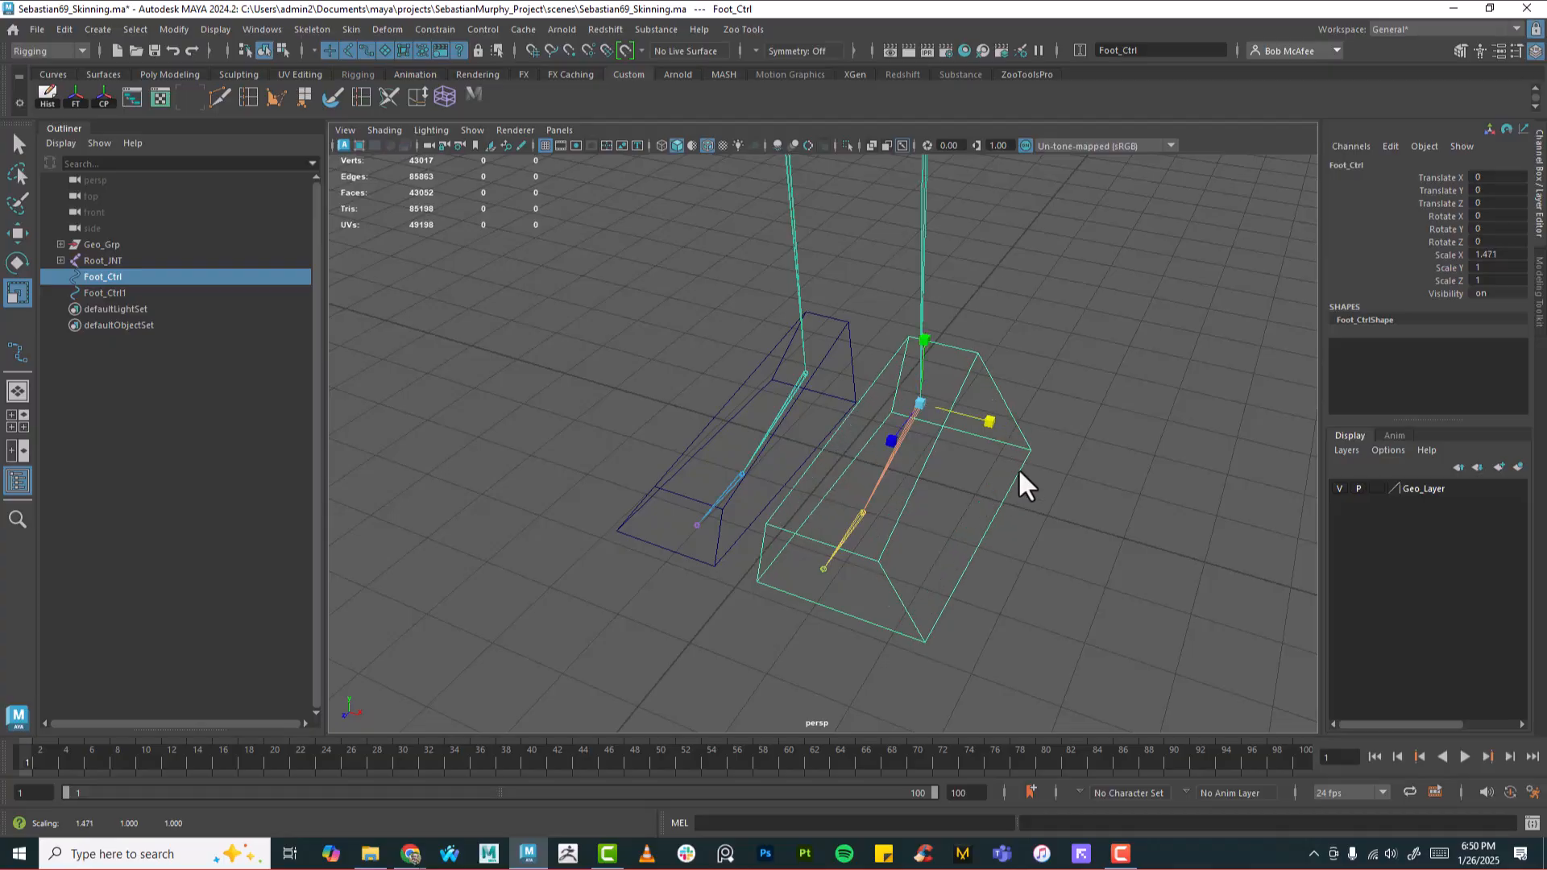
key("ctrl+z")
double_click(1334, 164)
type("L_")
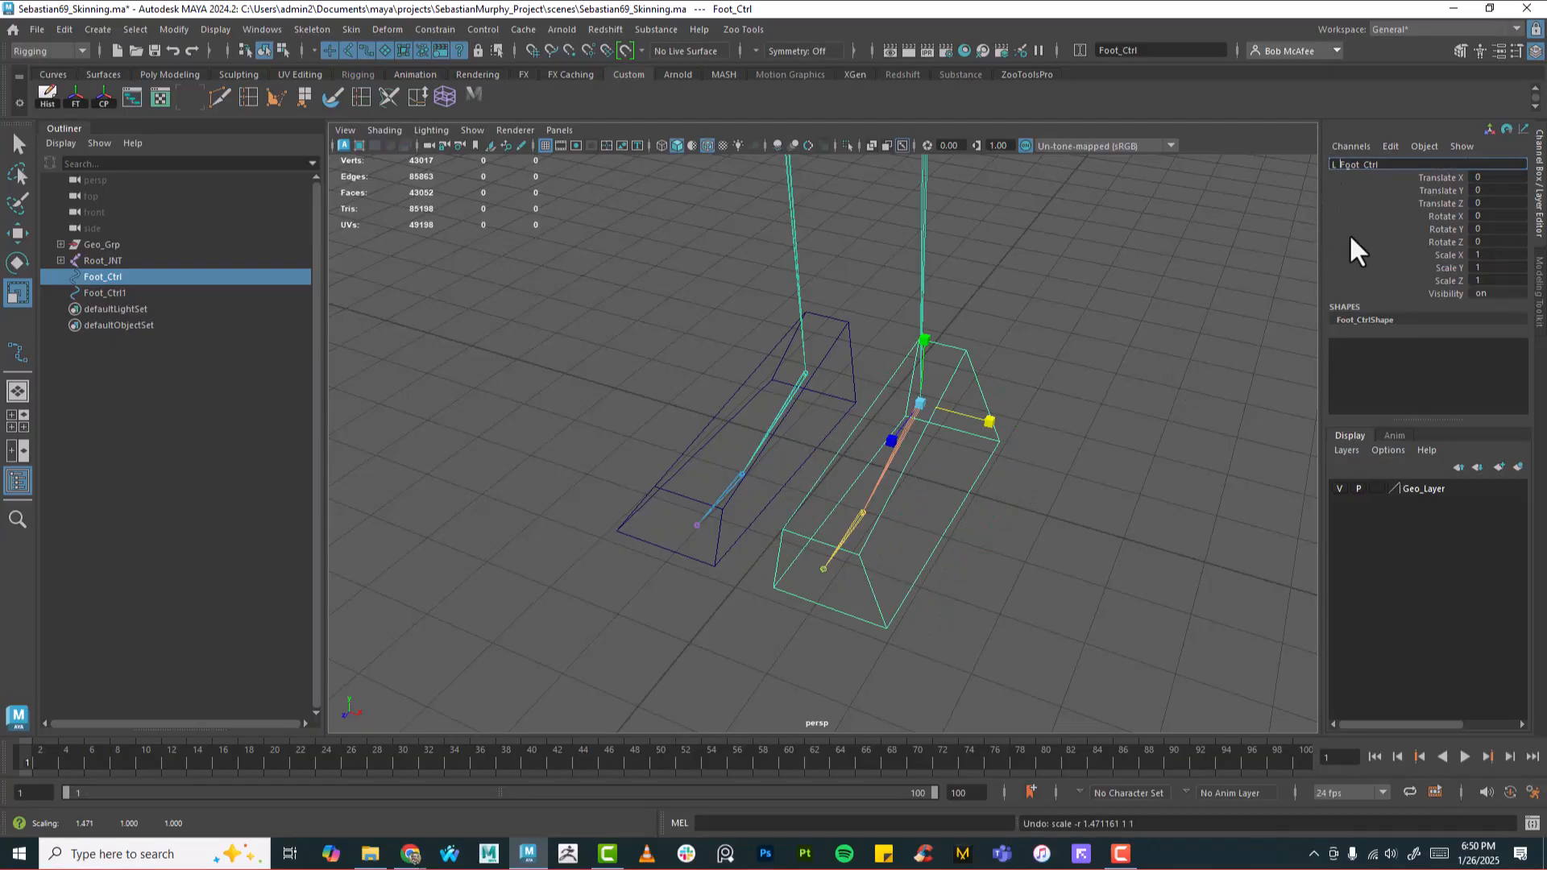
key("Return")
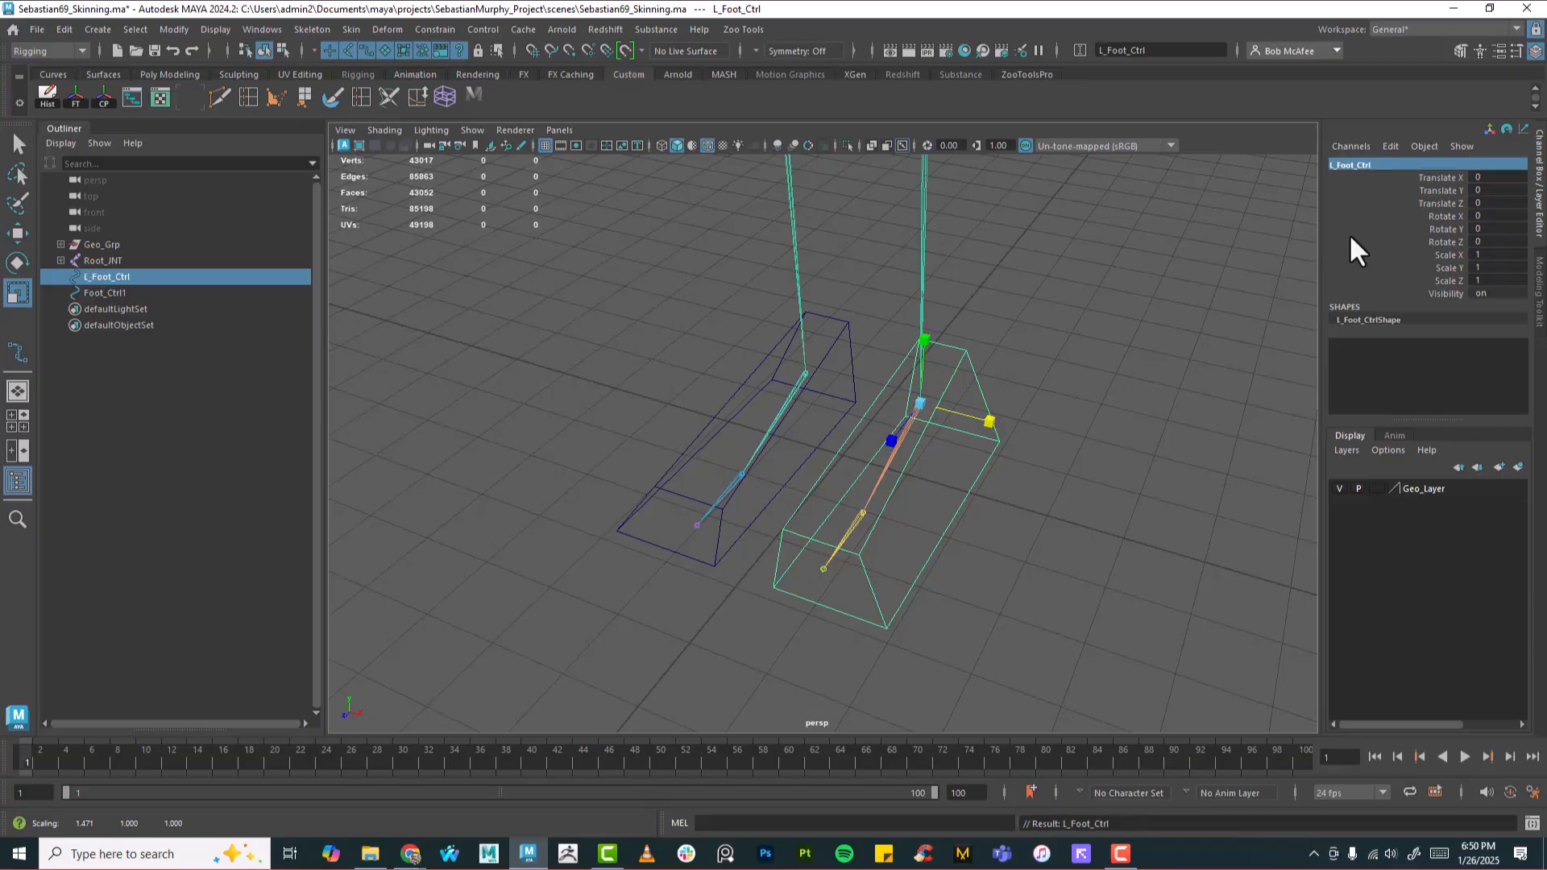
Step: Rename the mirrored foot control as R_Foot_Ctrl
left_click(849, 345)
double_click(1338, 165)
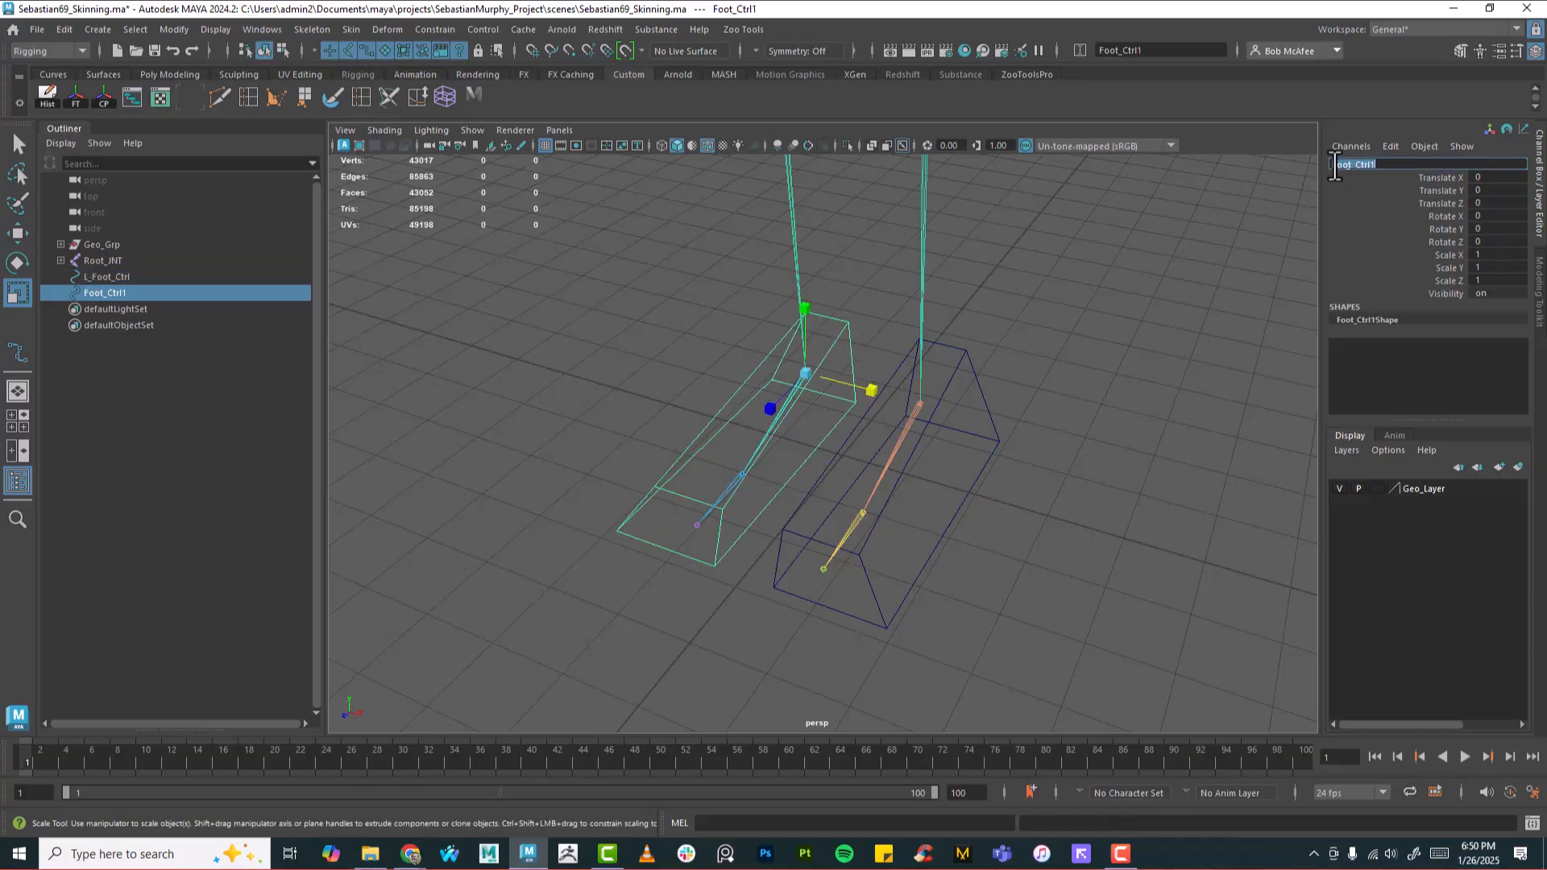
type("R_")
key("BackSpace")
key("Return")
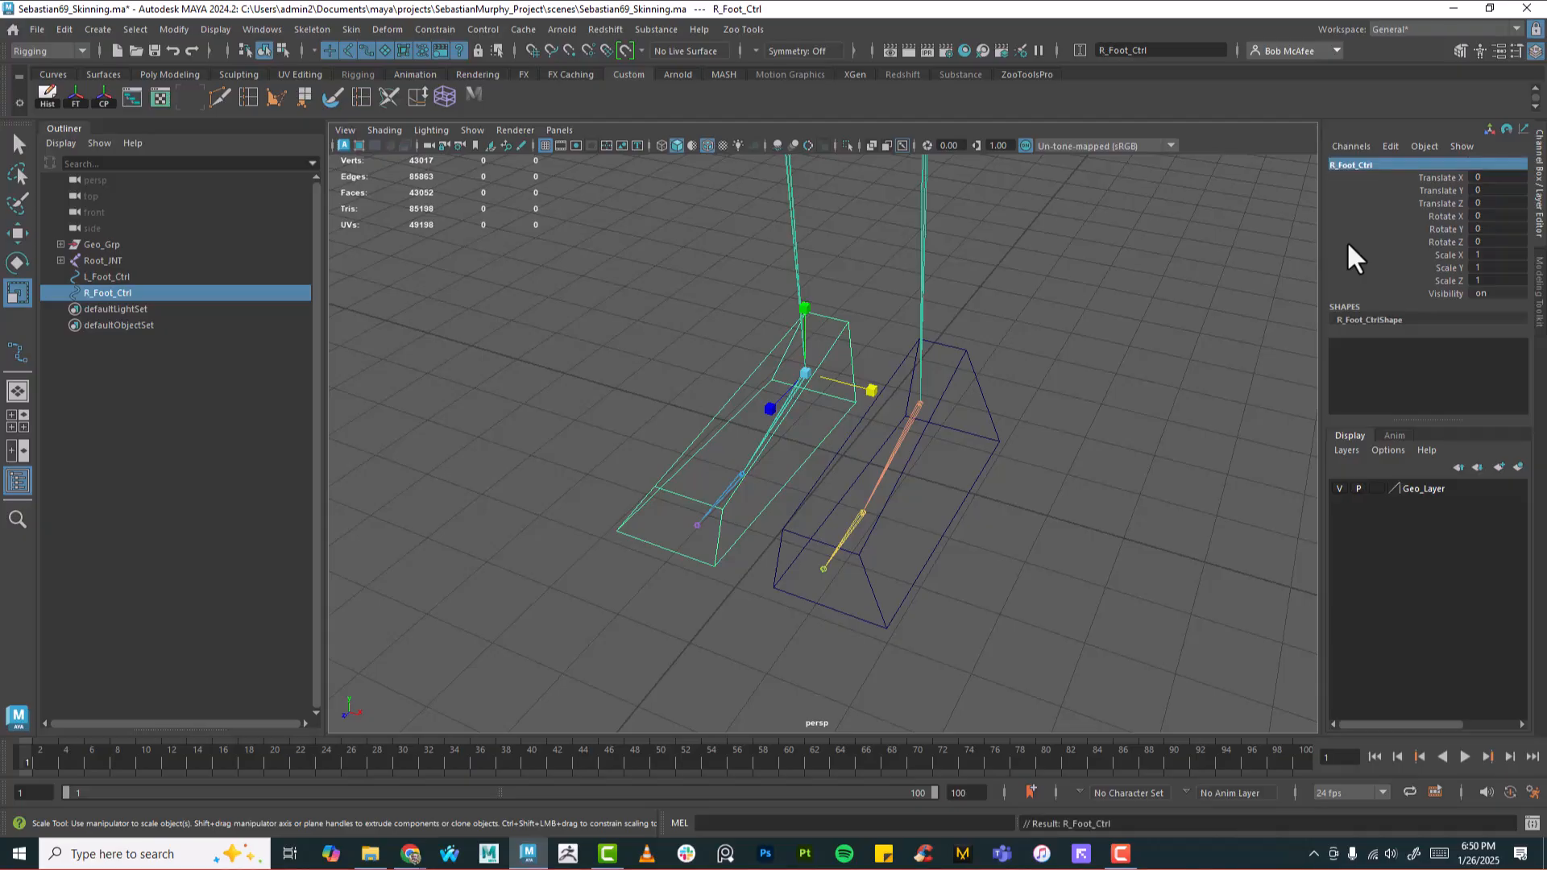
Step: Draw a small spiral curve of 19 control vertices in the side view, in front of the knee, with the cubic CV Curve Tool
left_click_drag(926, 443, 1000, 556, "alt")
left_click_drag(863, 407, 1014, 452, "alt")
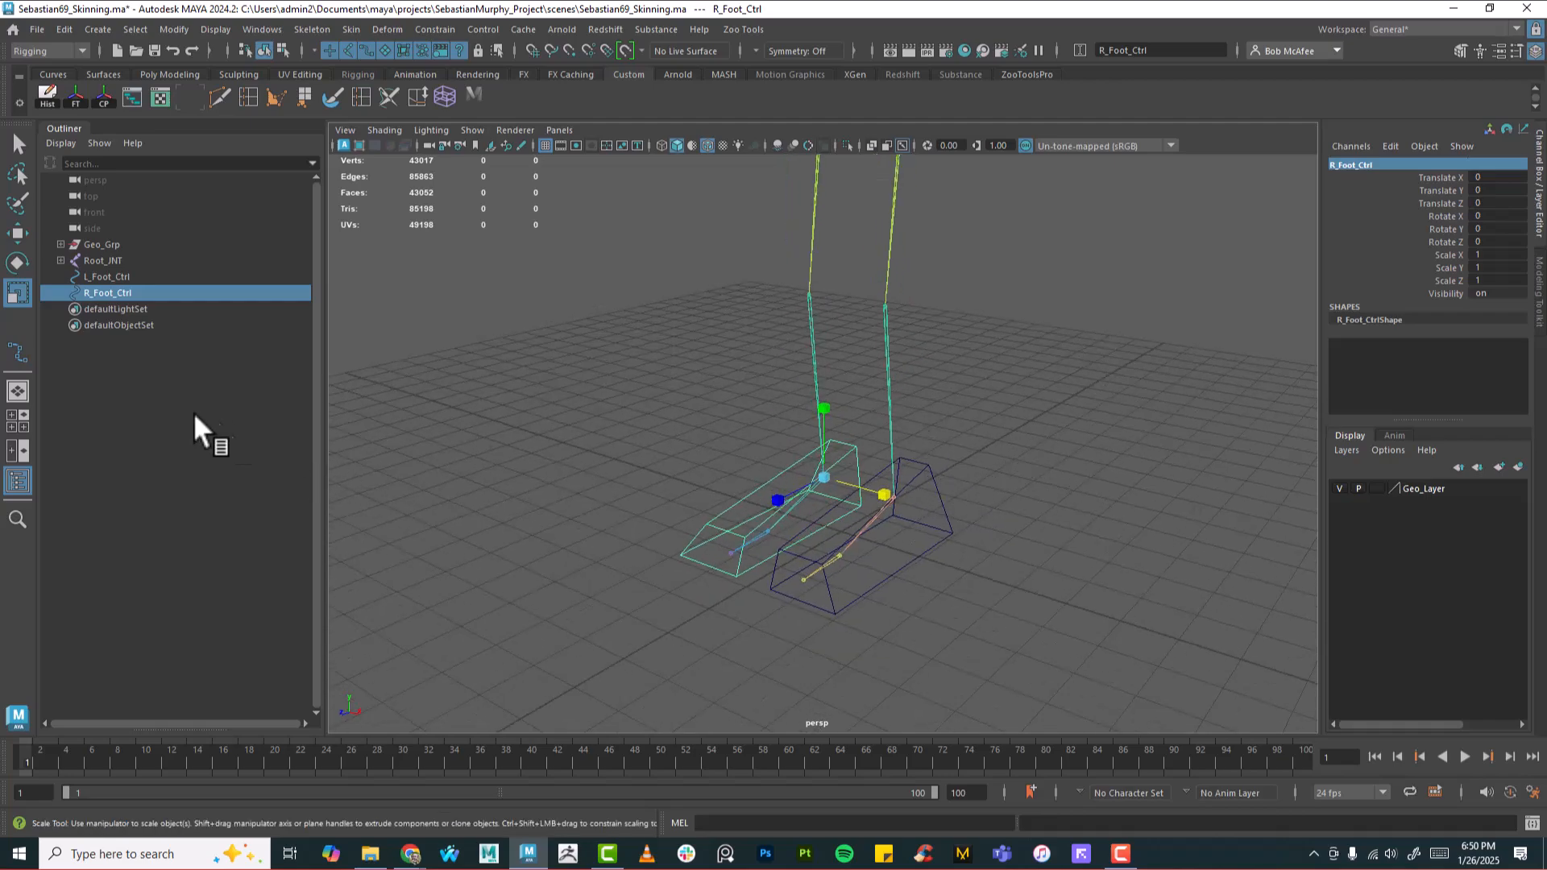
left_click_drag(979, 409, 928, 390, "alt")
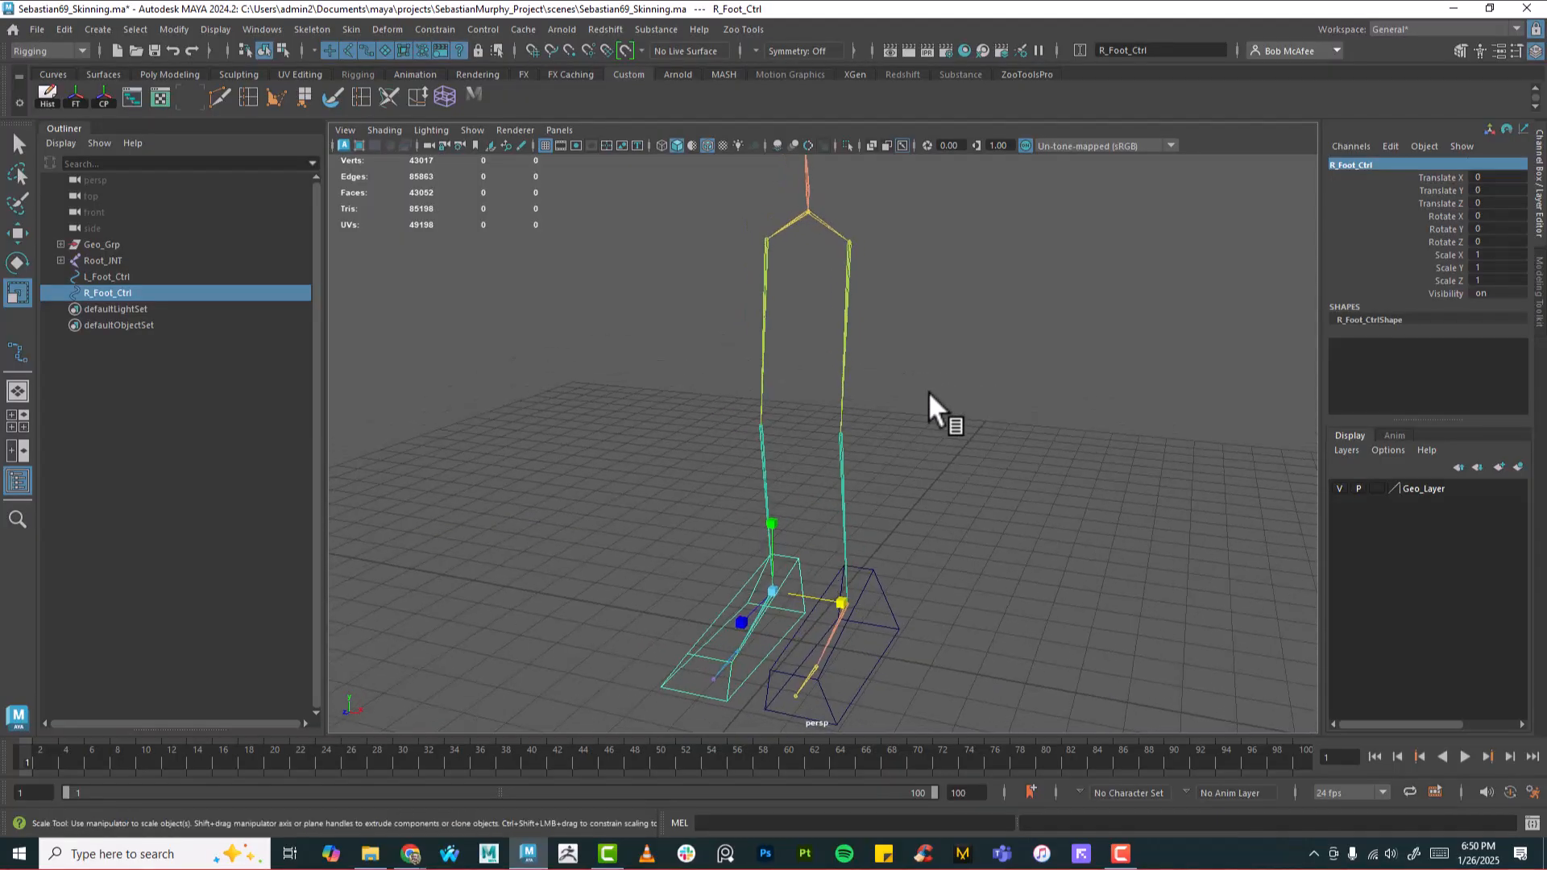
left_click_drag(964, 453, 1000, 459, "alt")
key("space")
right_click_drag(998, 506, 772, 370, "alt")
middle_click_drag(808, 355, 801, 484, "alt")
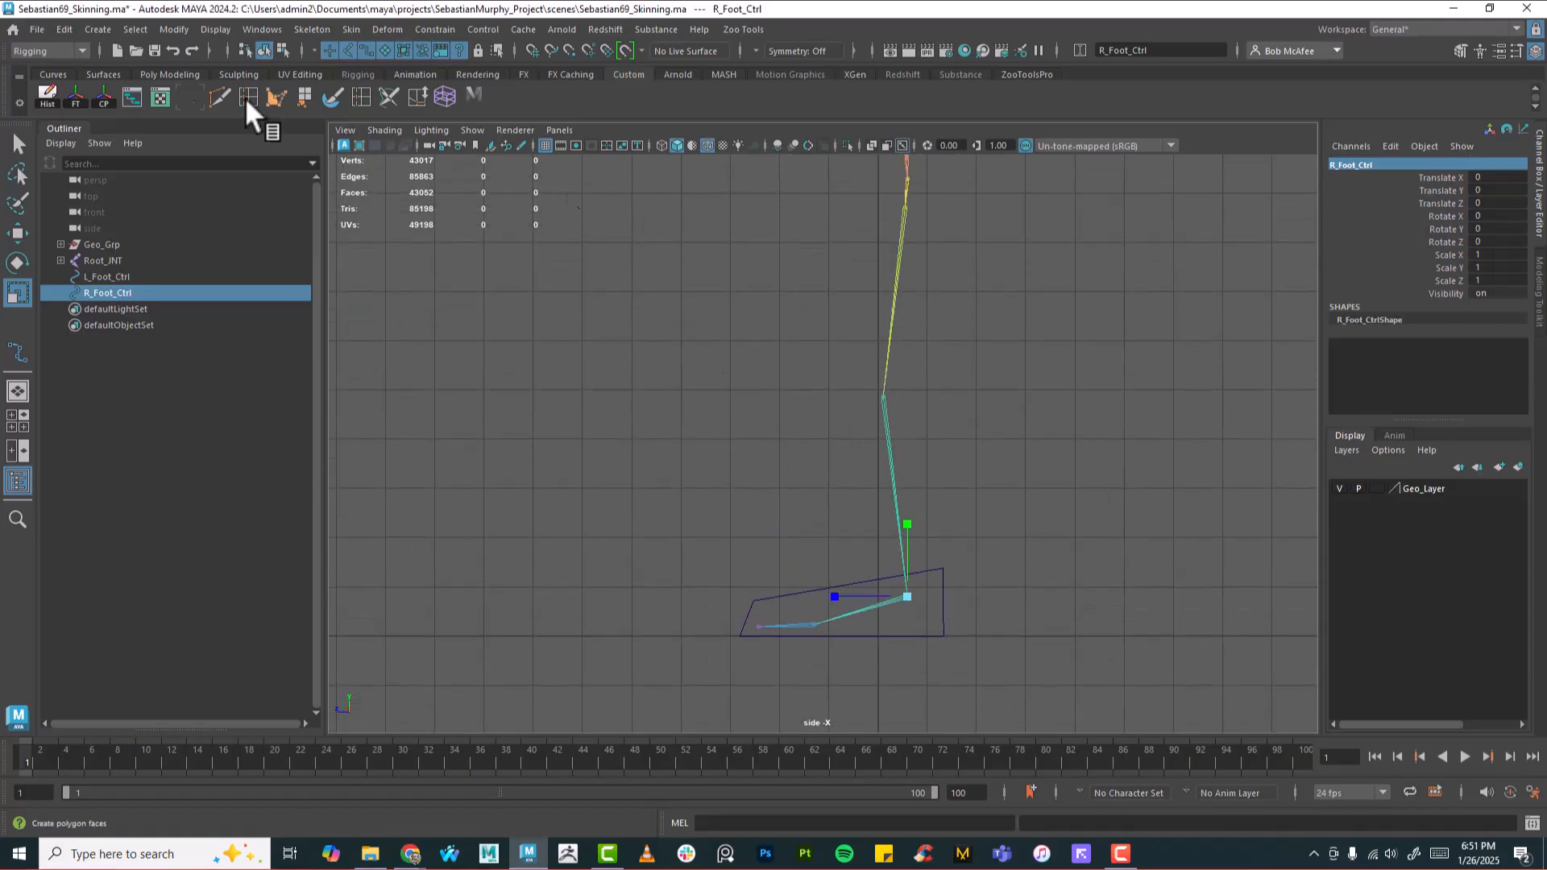
left_click(94, 30)
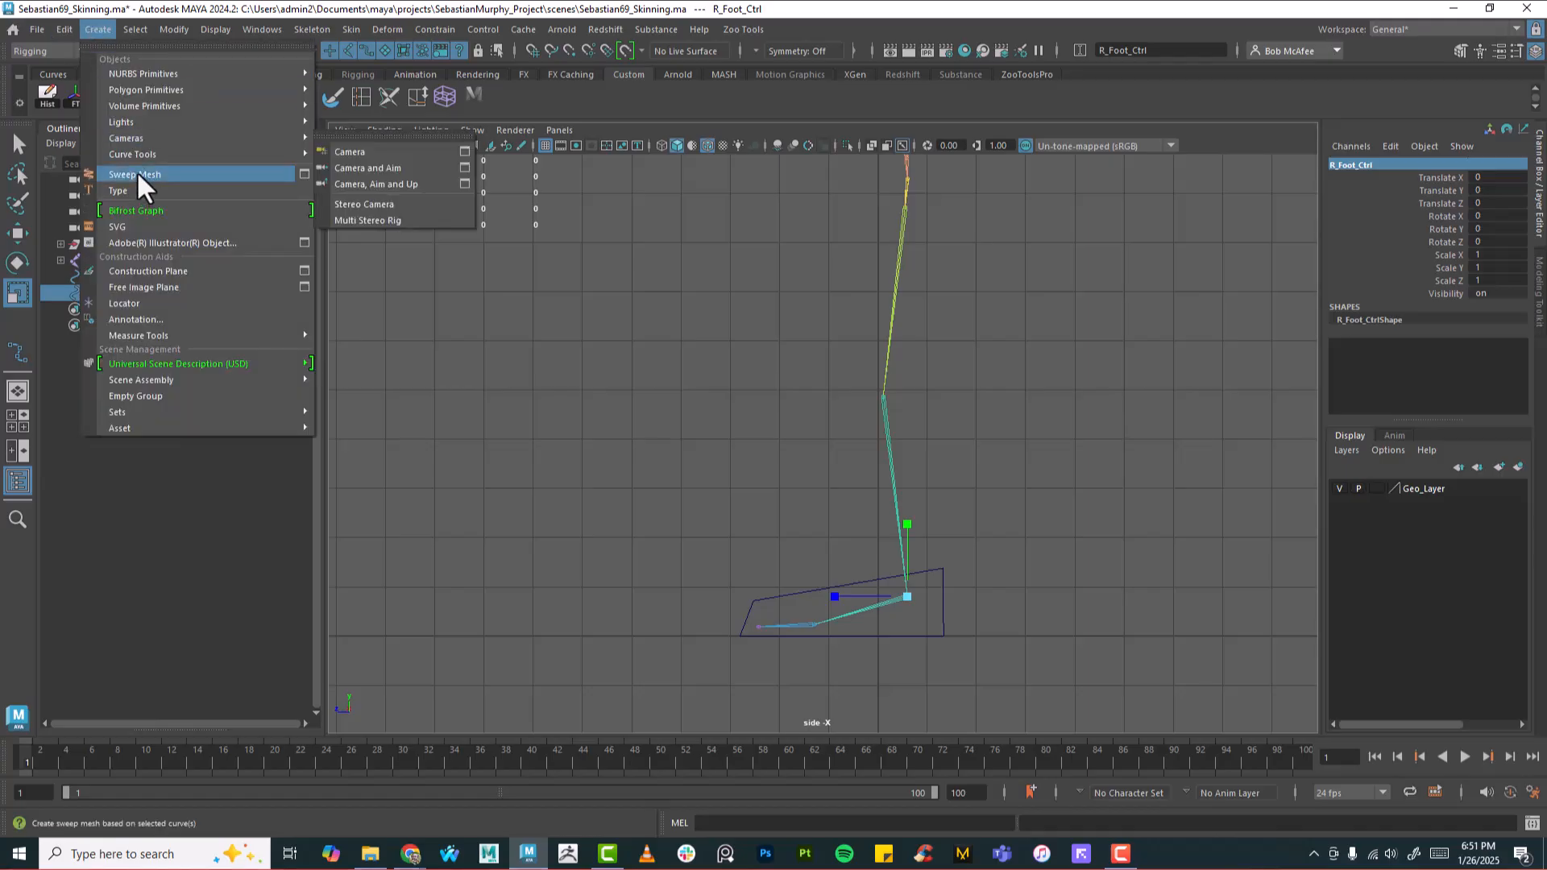
mouse_move(137, 154)
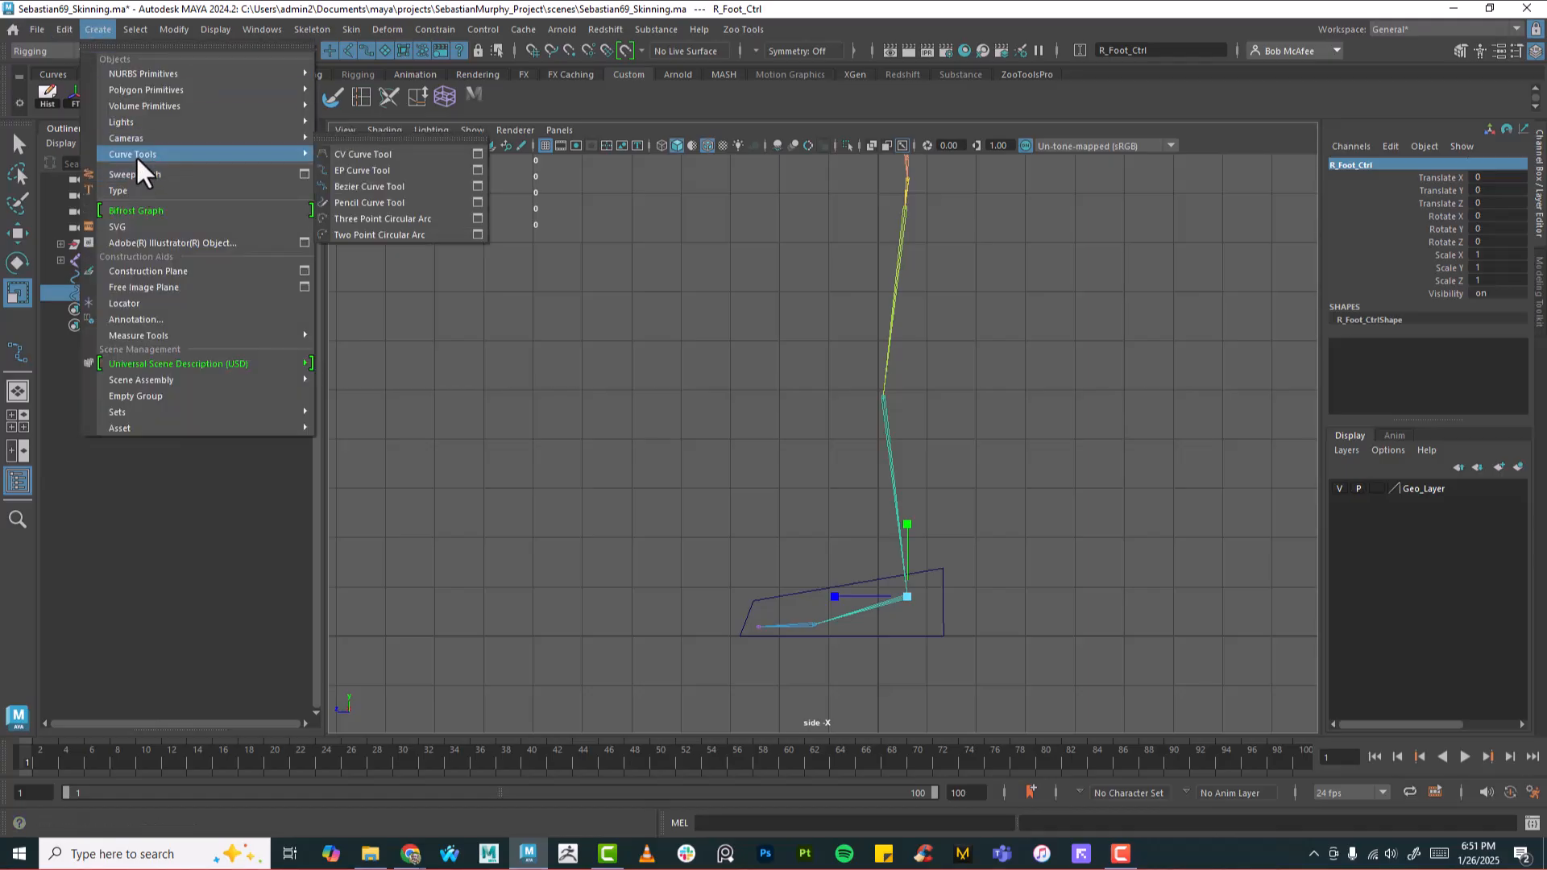
left_click(477, 155)
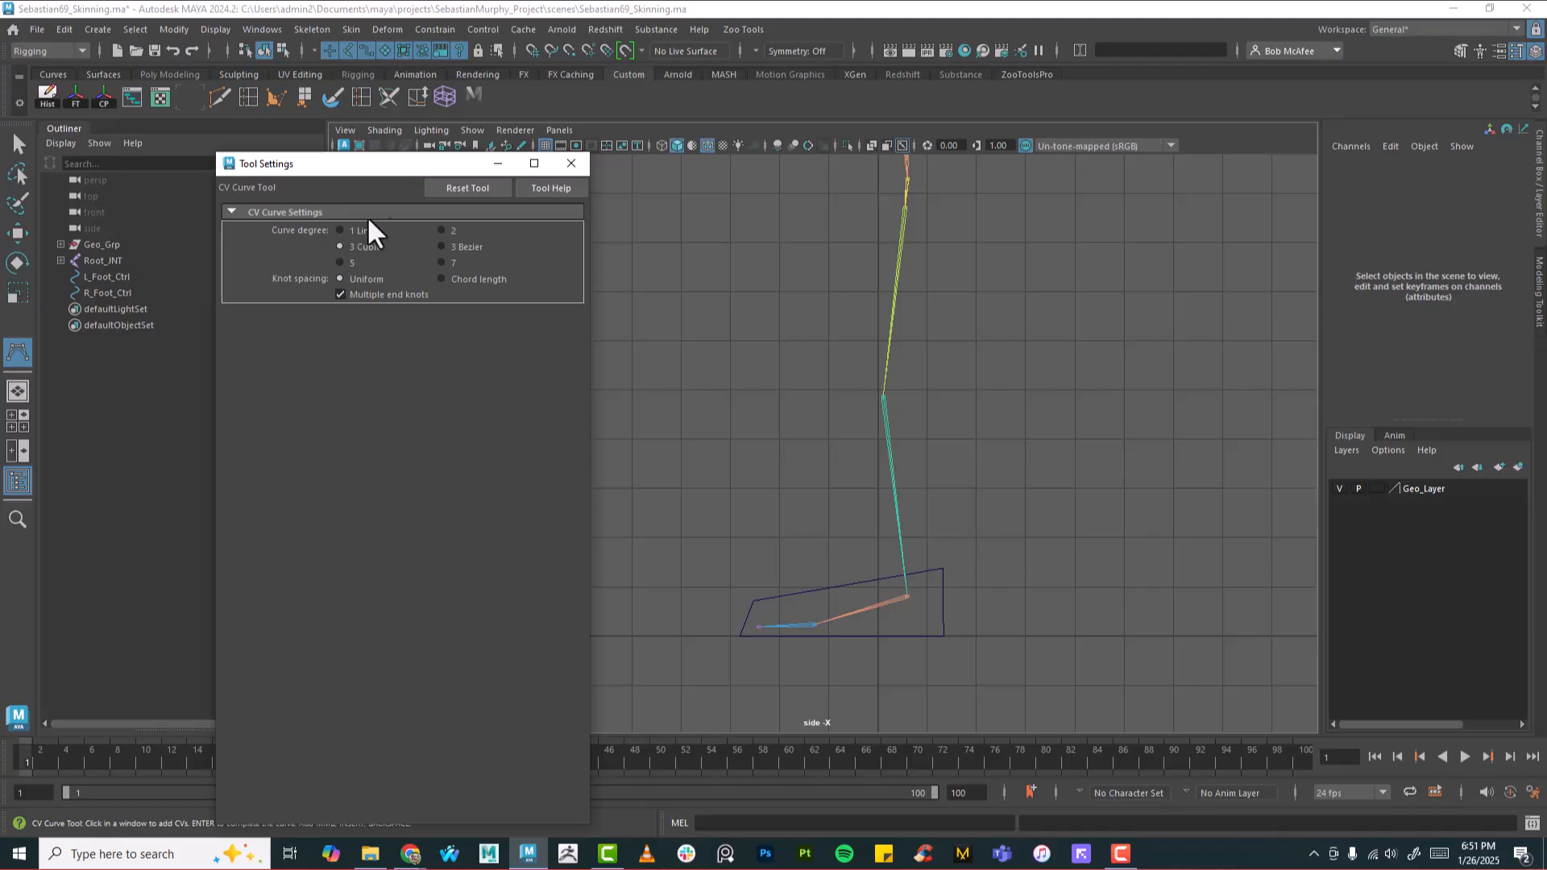
left_click(572, 164)
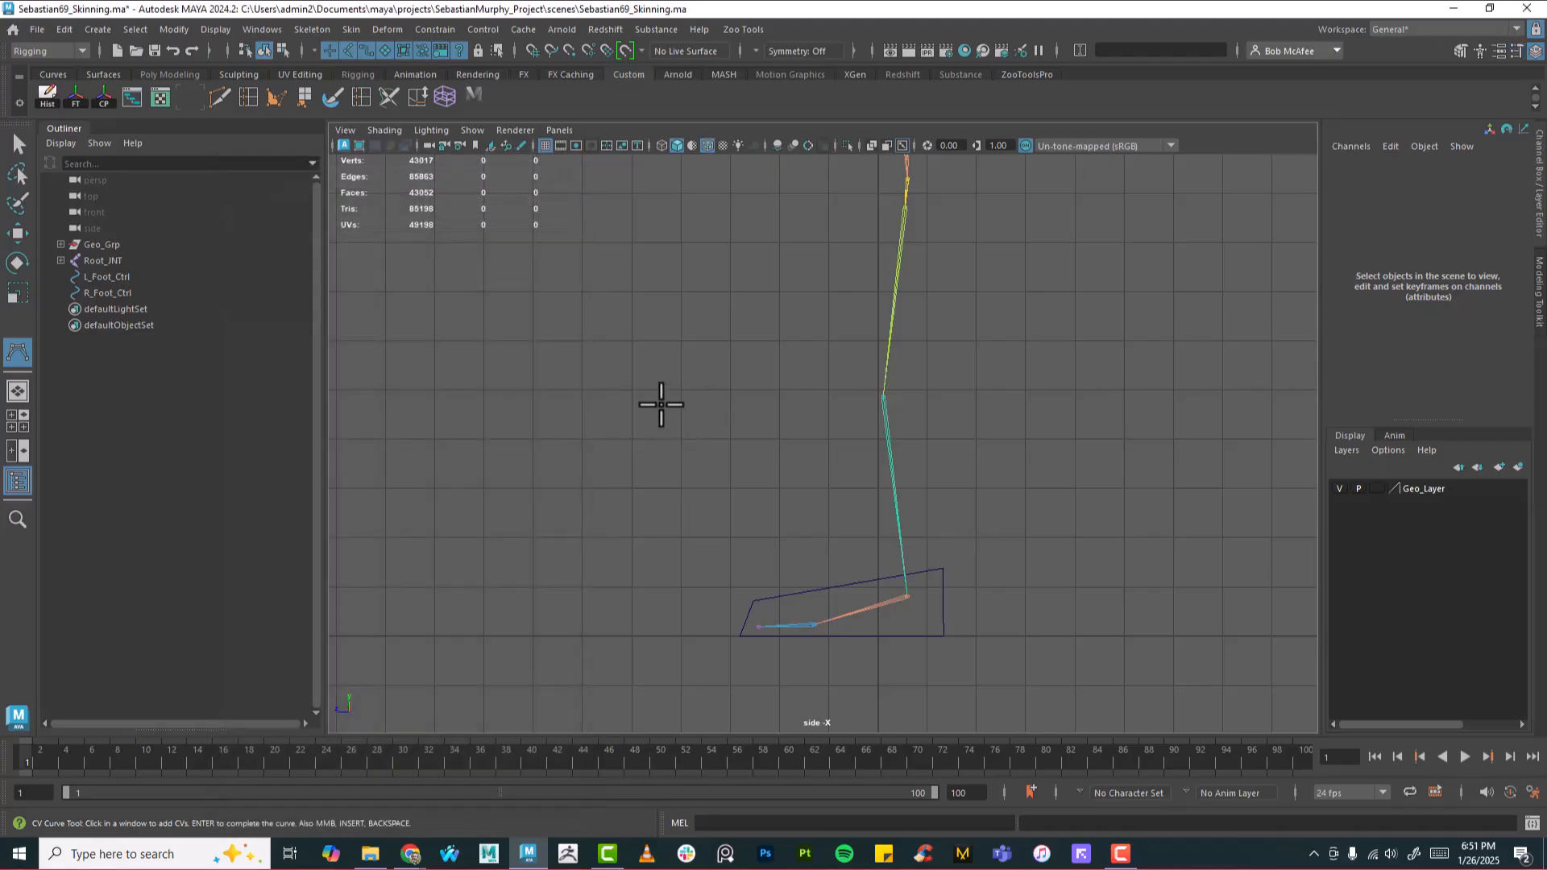
left_click(668, 395)
left_click(667, 411)
left_click(682, 414)
left_click(689, 401)
left_click(671, 384)
left_click(649, 397)
left_click(667, 425)
left_click(690, 429)
left_click(696, 404)
left_click(682, 384)
left_click(642, 371)
left_click(629, 409)
left_click(649, 434)
left_click(679, 433)
left_click(706, 411)
left_click(694, 386)
left_click(660, 367)
left_click(643, 372)
left_click(647, 382)
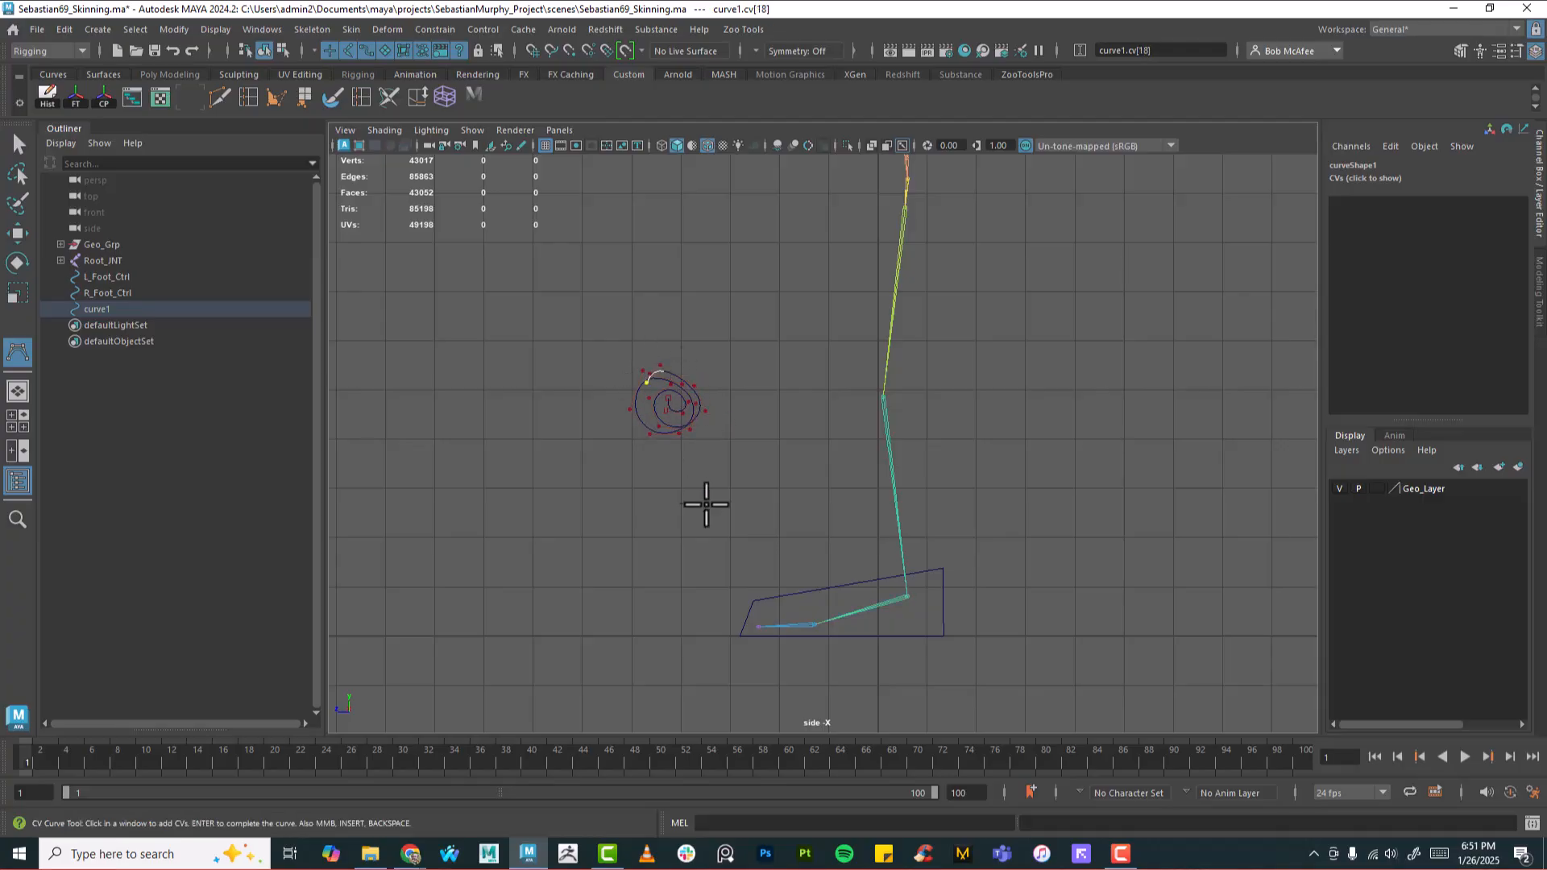
key("Return")
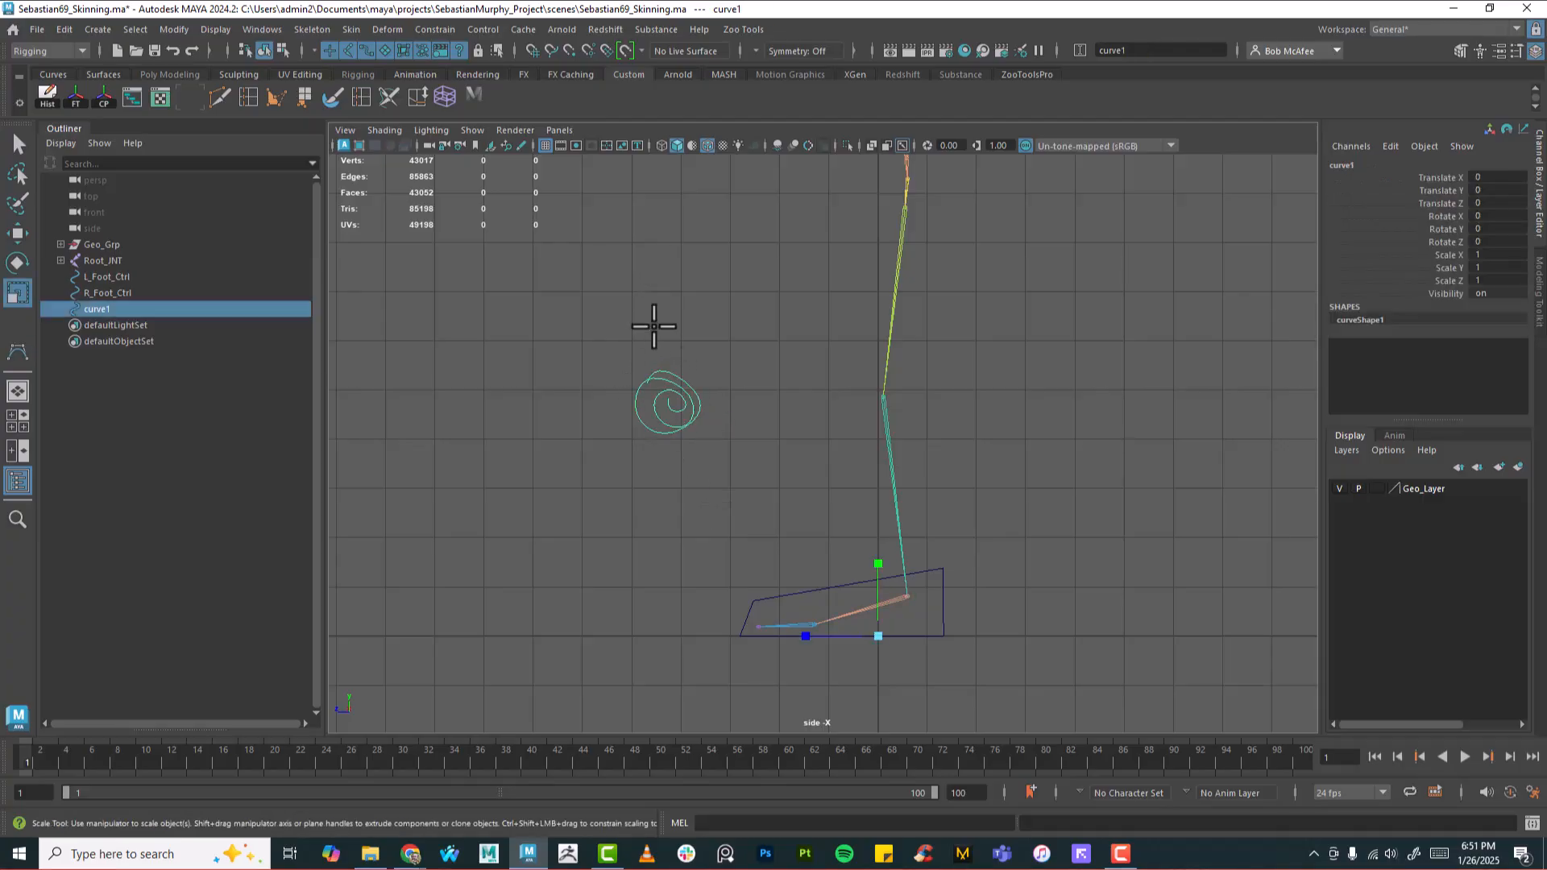
Step: Centre the spiral curve's pivot and move it with point snapping to about 9 in X and -17.8 in Y
left_click(103, 100)
key("space")
left_click_drag(531, 401, 605, 408)
key("w")
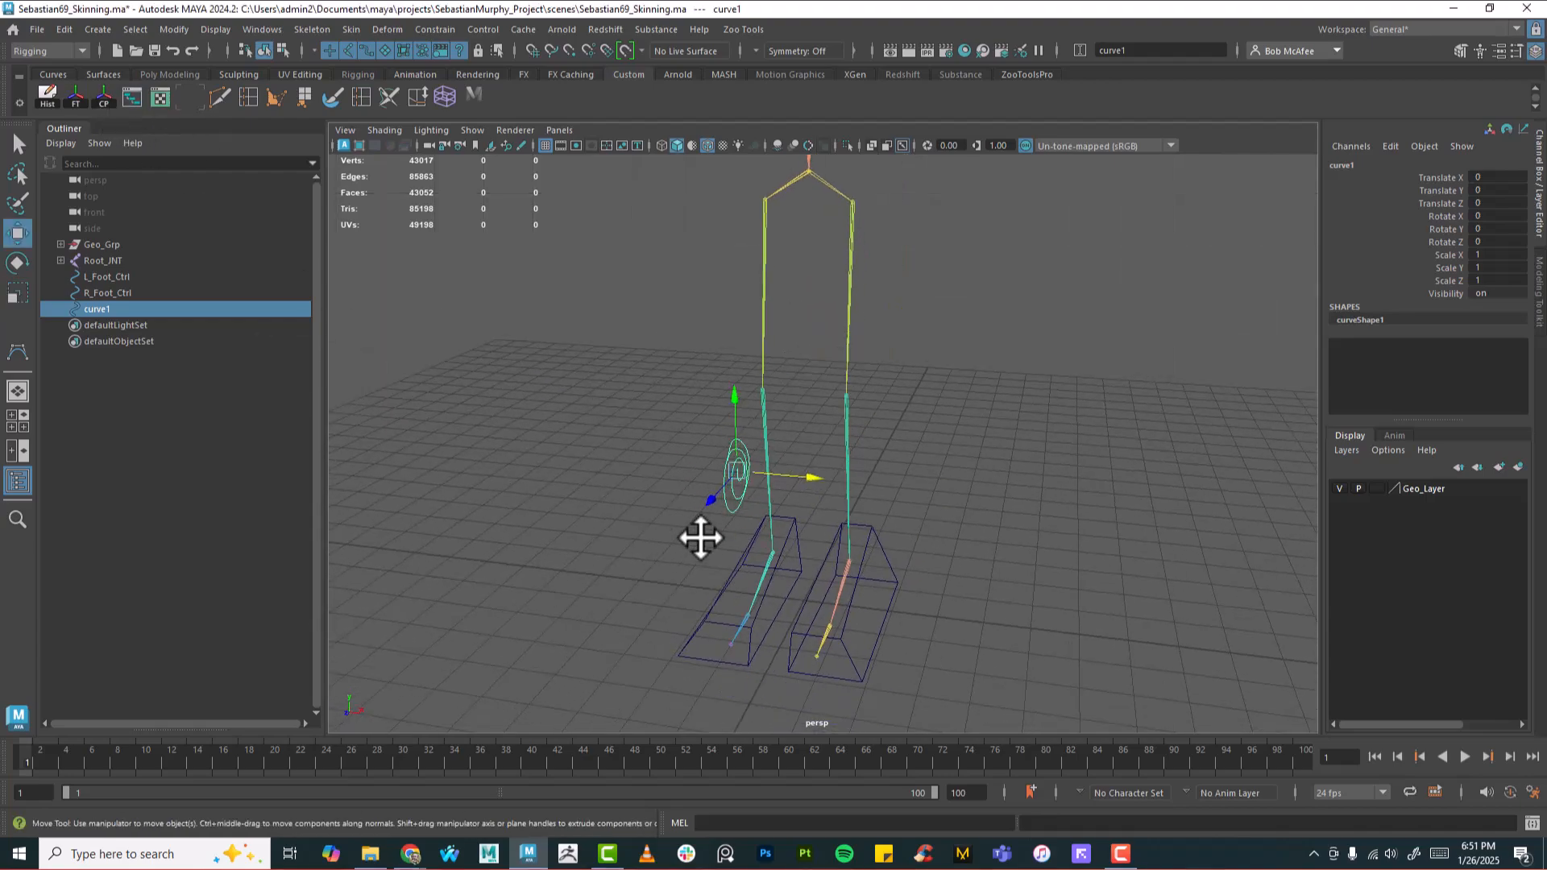
key("v")
left_click_drag(791, 476, 846, 390)
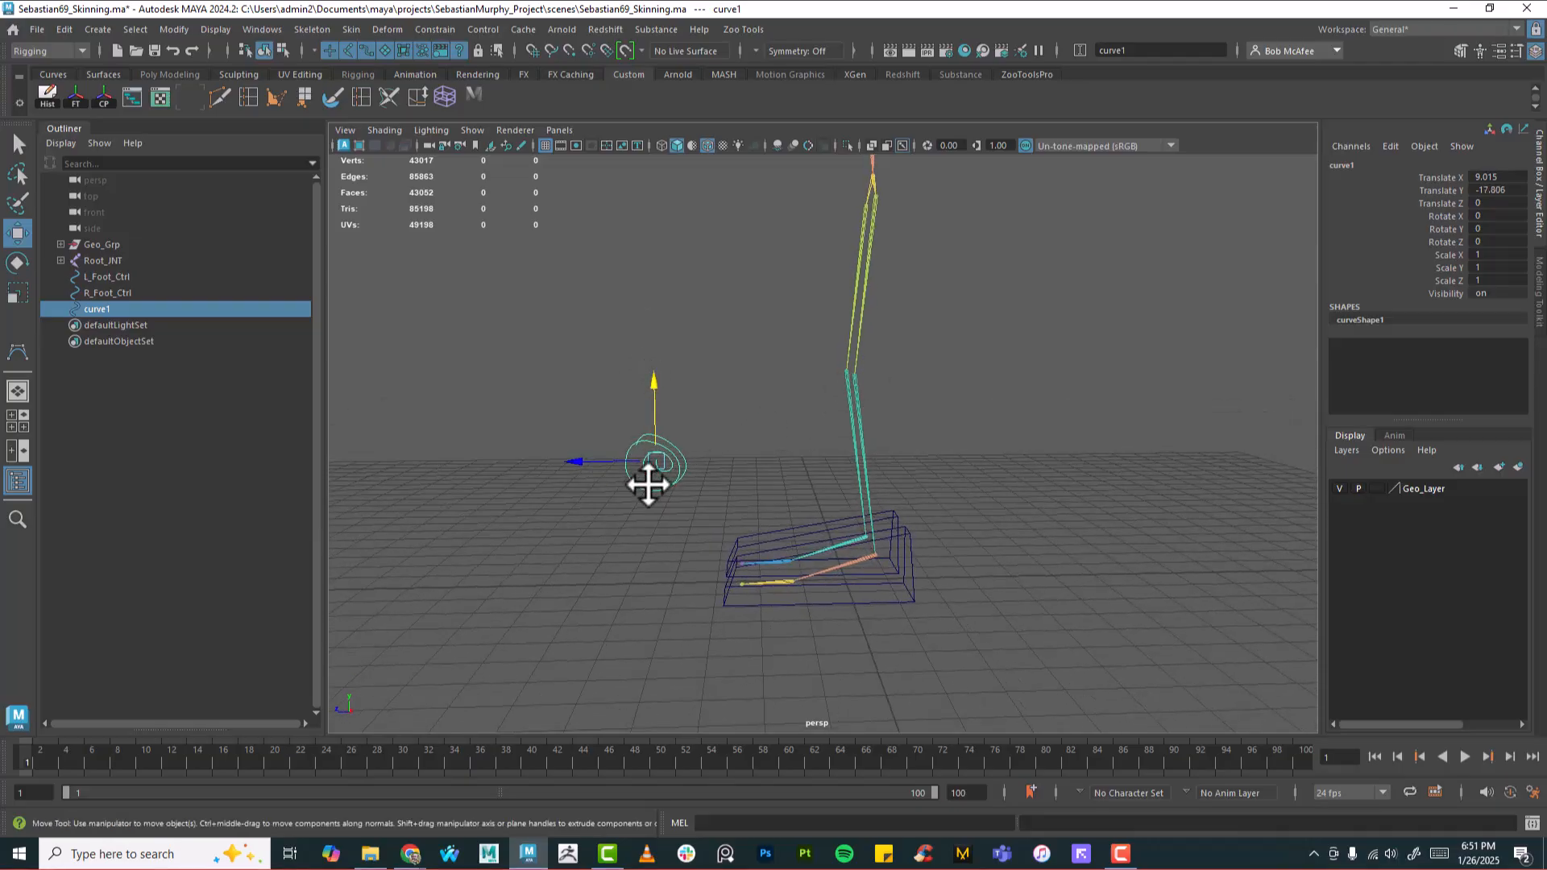
Step: Freeze the spiral curve's transformations and rename it L_Knee_Ctrl
left_click_drag(786, 475, 635, 469, "alt")
left_click_drag(677, 529, 772, 475, "alt")
left_click(75, 95)
double_click(1347, 165)
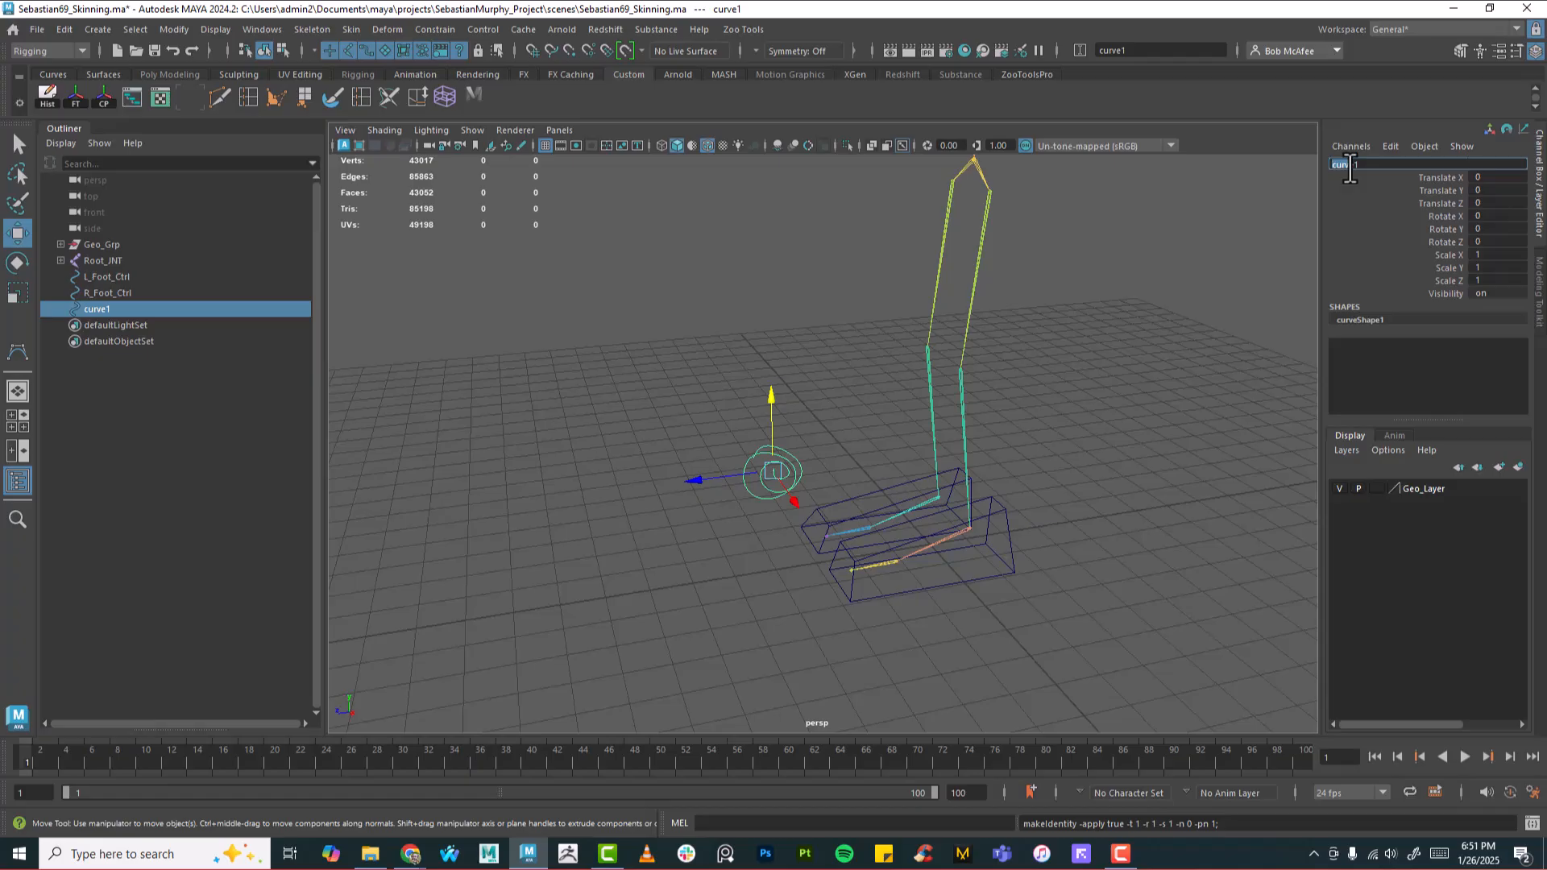
left_click_drag(1350, 171, 1264, 164)
key("BackSpace")
type("L_Knee_Ctrl")
key("Return")
left_click_drag(1134, 273, 963, 370, "alt")
left_click_drag(1019, 422, 958, 424, "alt")
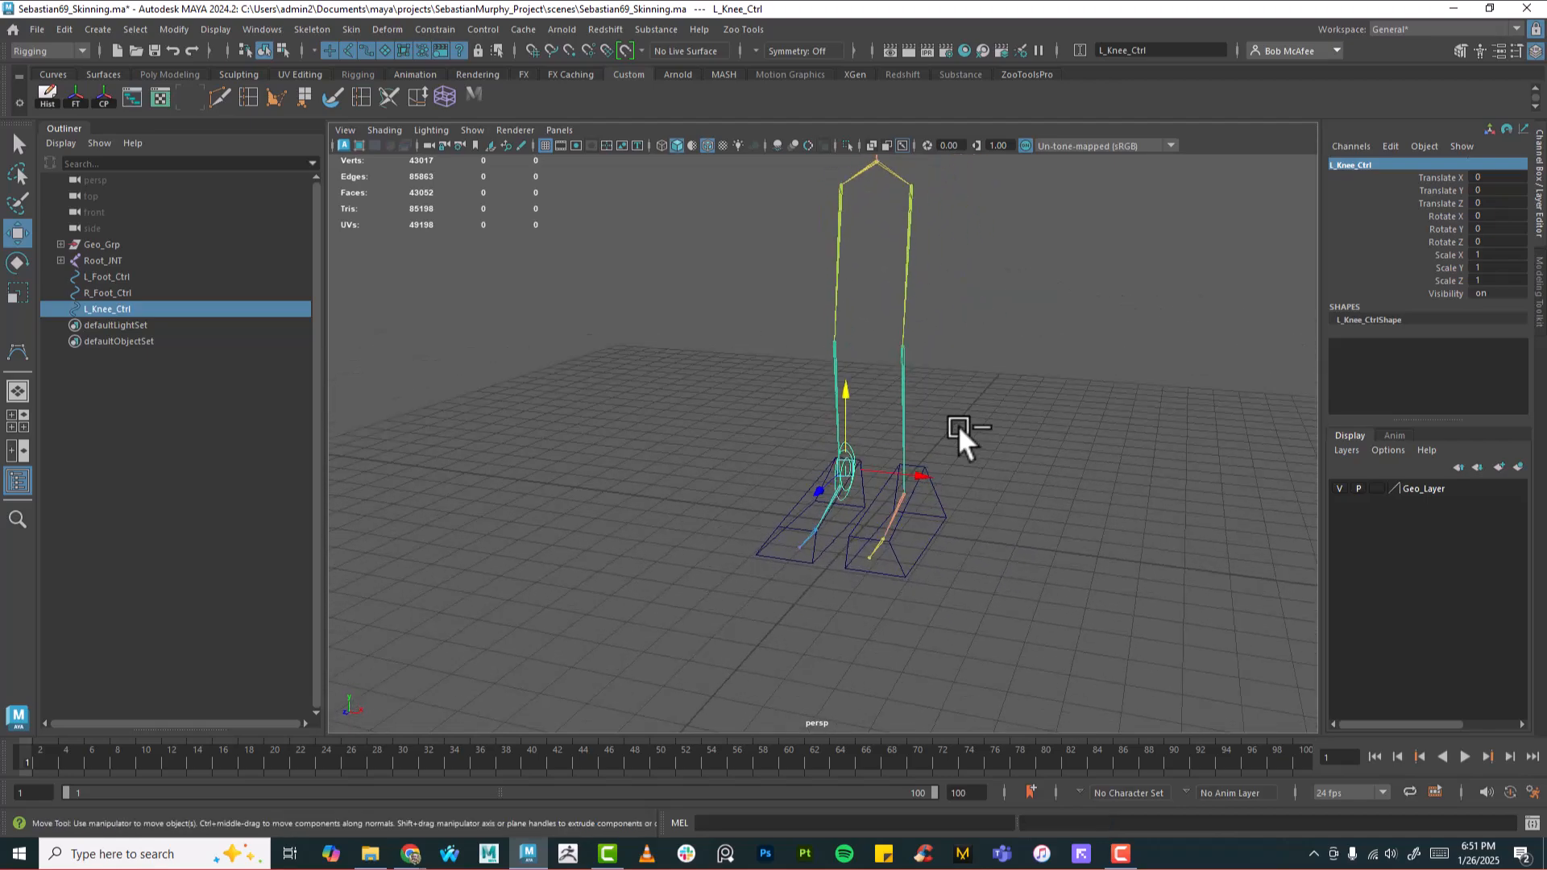
Step: Duplicate the left knee control and move the copy with point snapping to about -18 in X, in line with the right leg
key("ctrl+d")
key("v")
left_click_drag(902, 467, 833, 356)
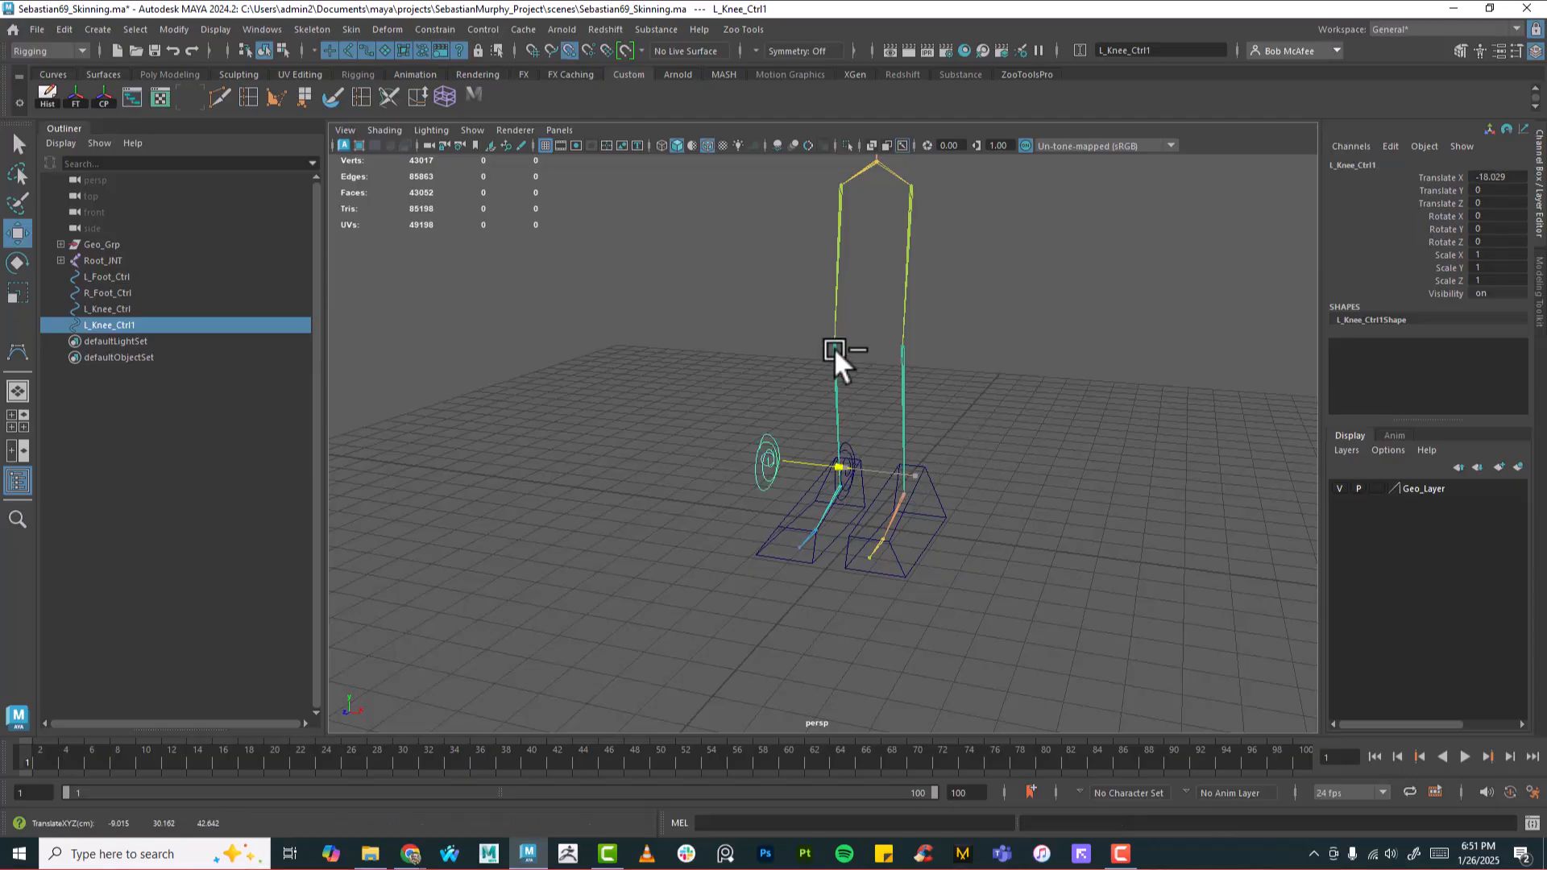
left_click_drag(1075, 497, 1133, 394, "alt")
Step: Rename the duplicated knee control as R_Knee_Ctrl
double_click(1395, 163)
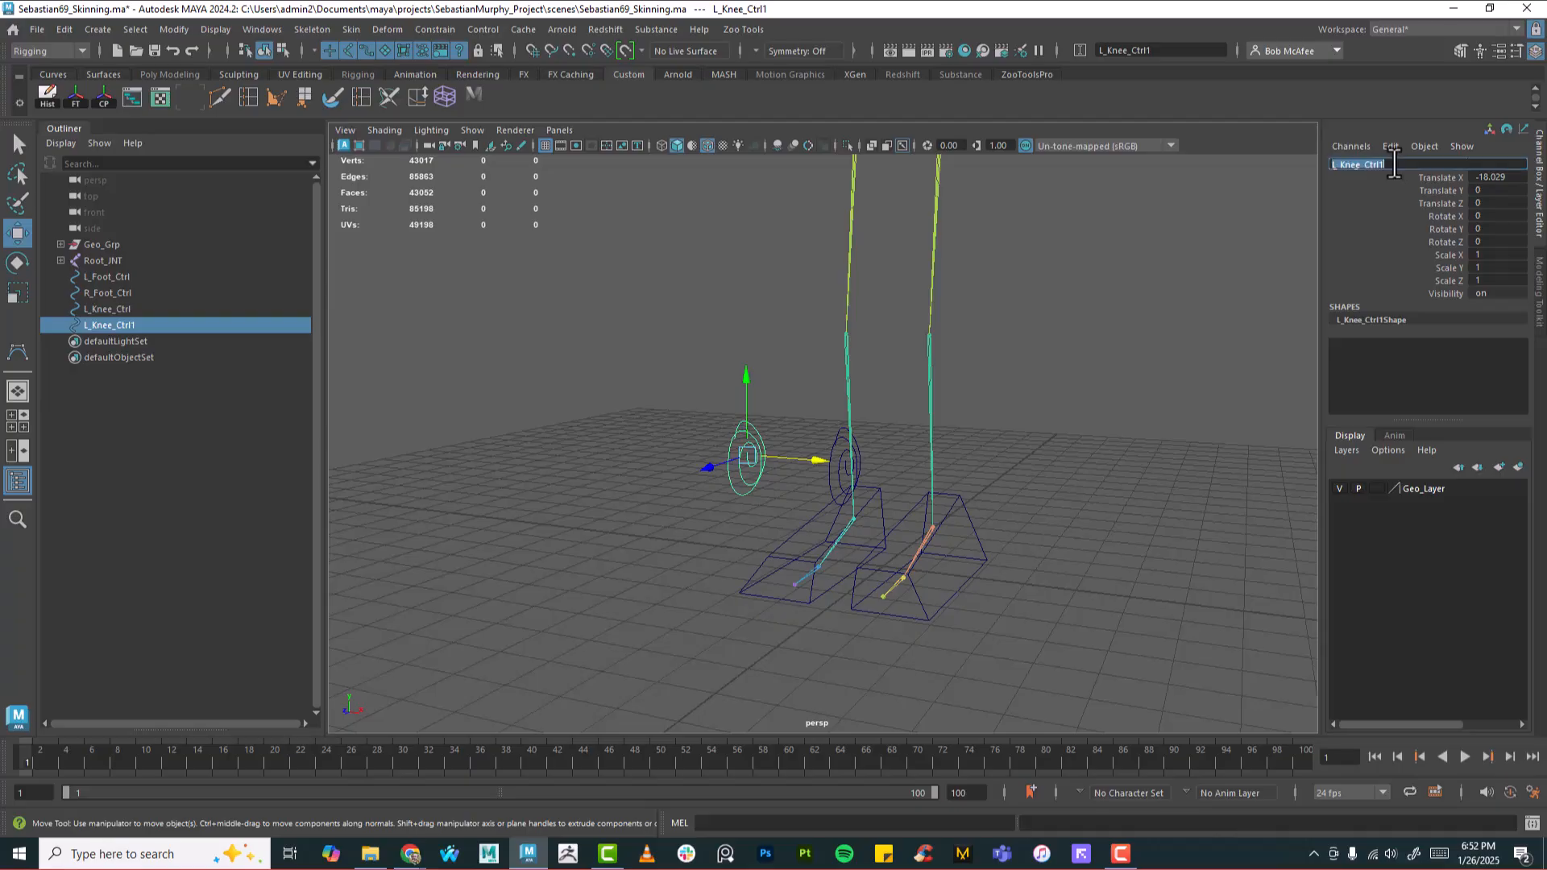
left_click(1394, 164)
key("BackSpace")
left_click(1330, 166)
key("Return")
Step: Hide the right foot and right knee controls and select the left knee control
left_click_drag(815, 522, 805, 606, "alt")
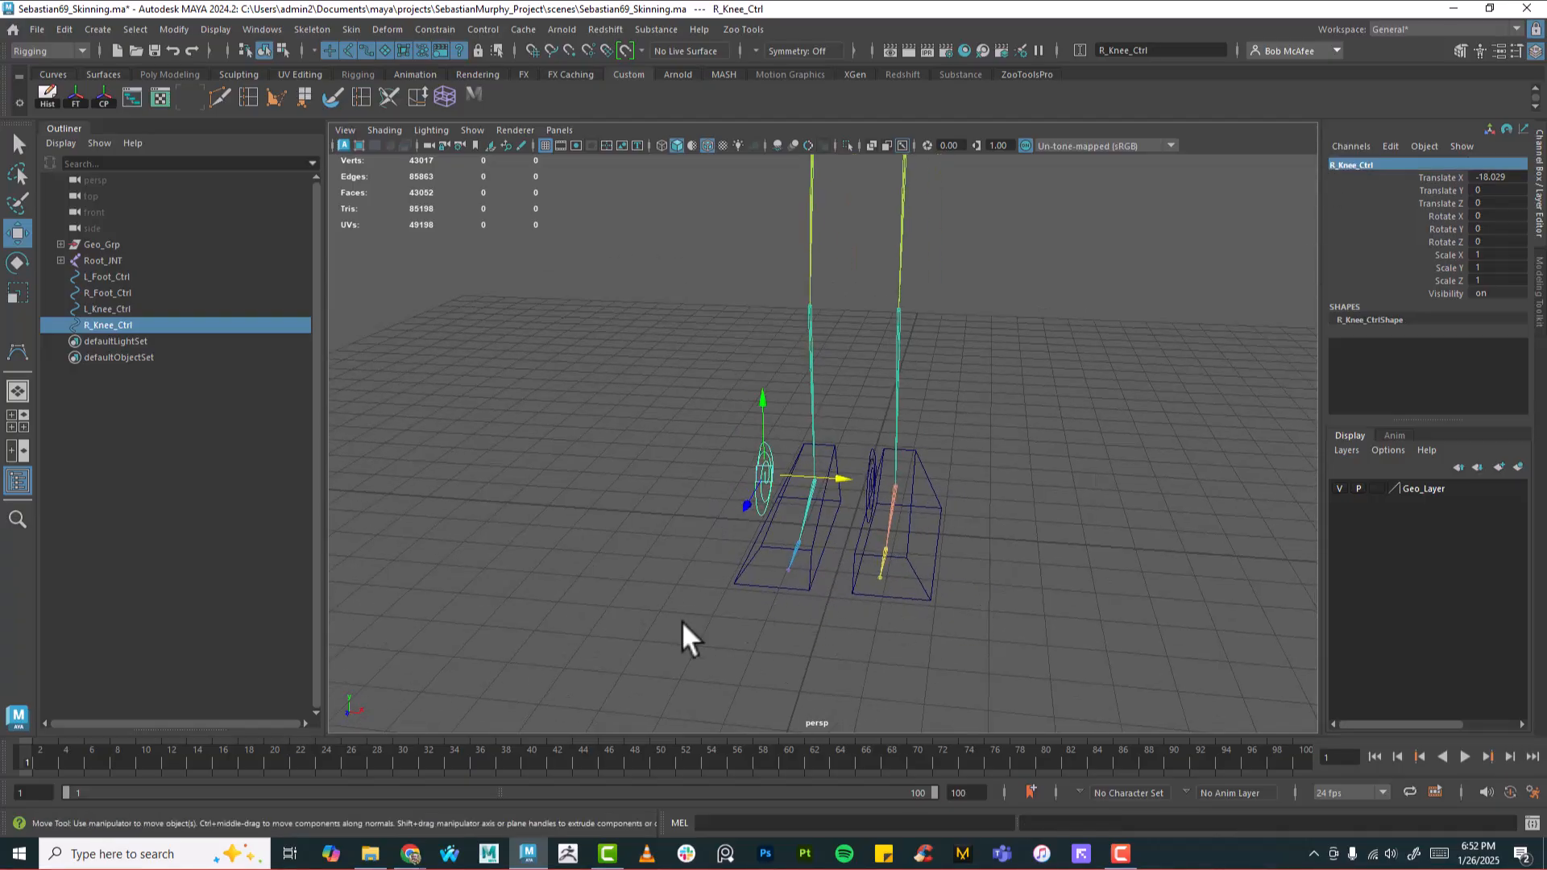
left_click(751, 573)
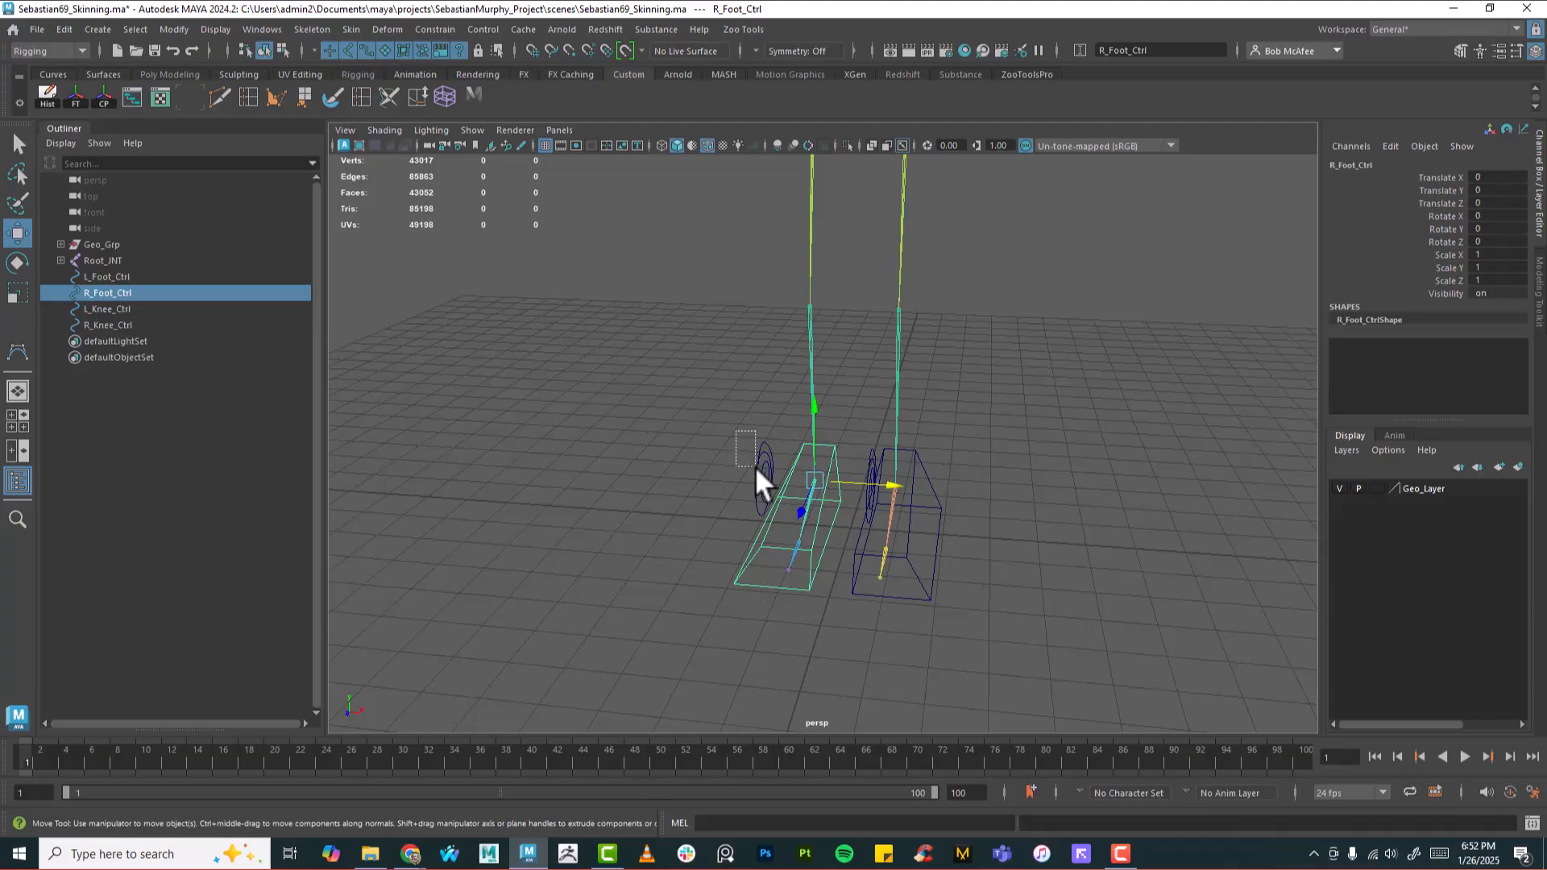
left_click(773, 511, "shift")
key("h")
left_click_drag(1071, 584, 926, 459, "alt")
left_click(802, 471)
left_click(712, 441)
mouse_move(825, 501)
left_mouse_down("alt")
mouse_move(749, 472)
mouse_move(831, 485)
left_mouse_up("alt")
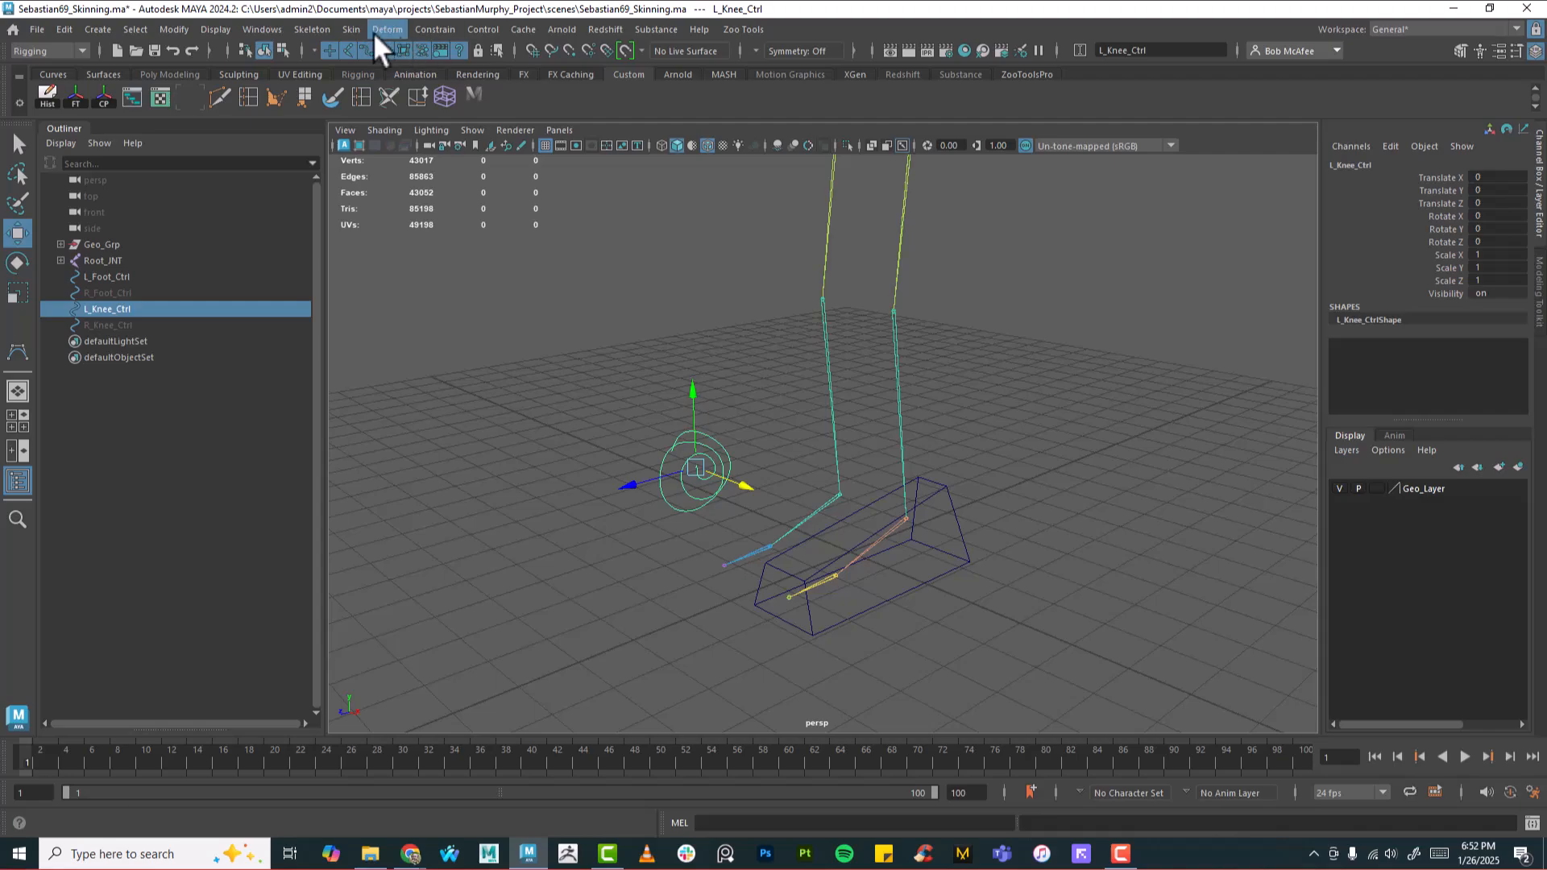
Step: Create a rotate-plane IK handle with Sticky enabled from the left hip joint to the left ankle joint
left_click(319, 28)
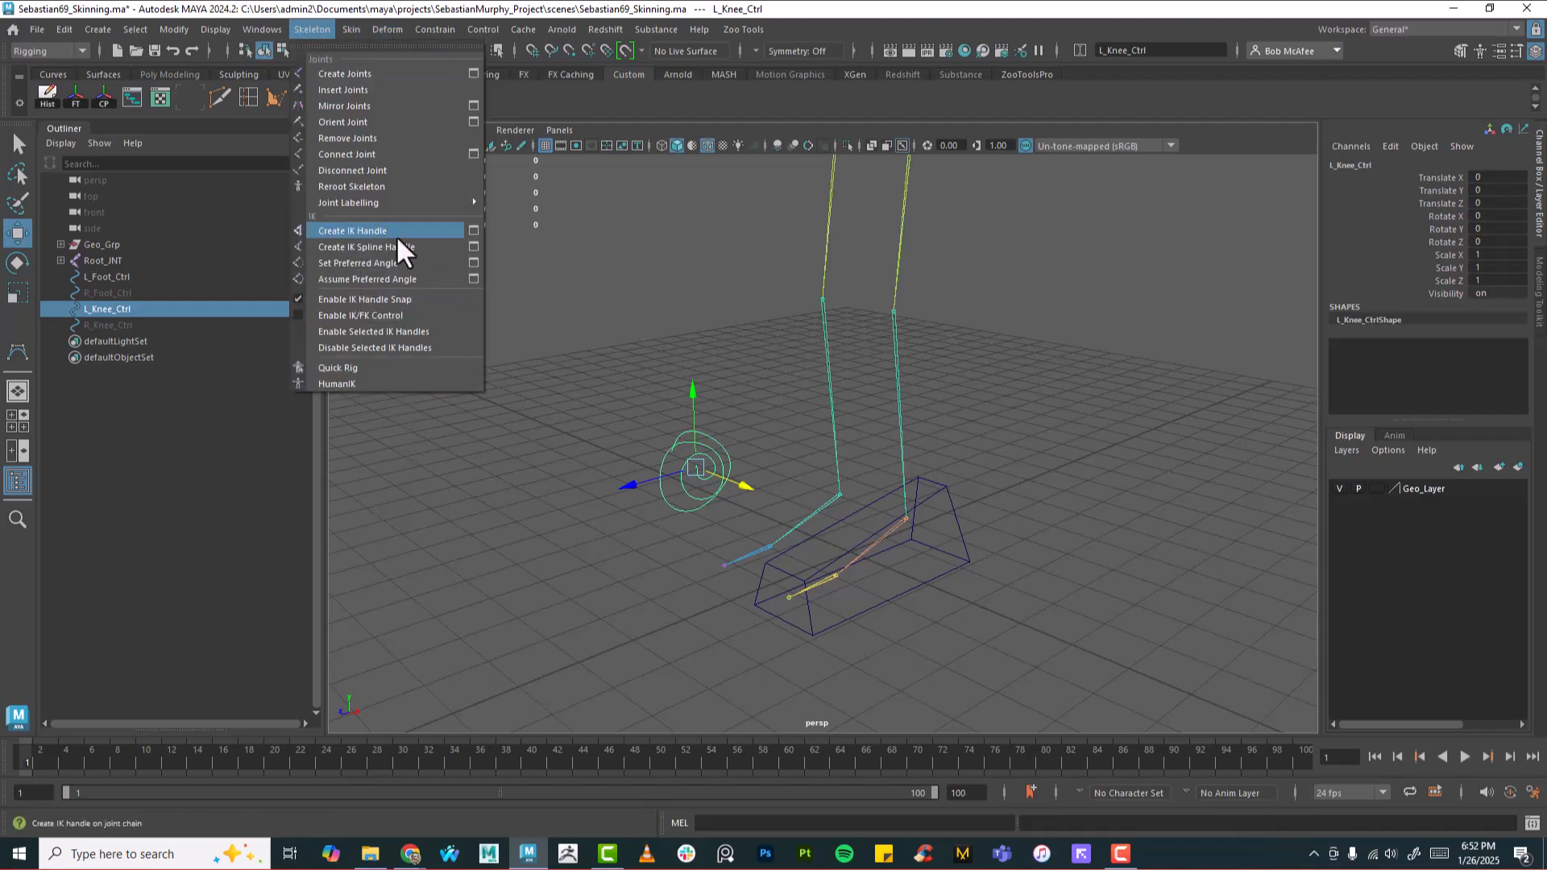
left_click(473, 230)
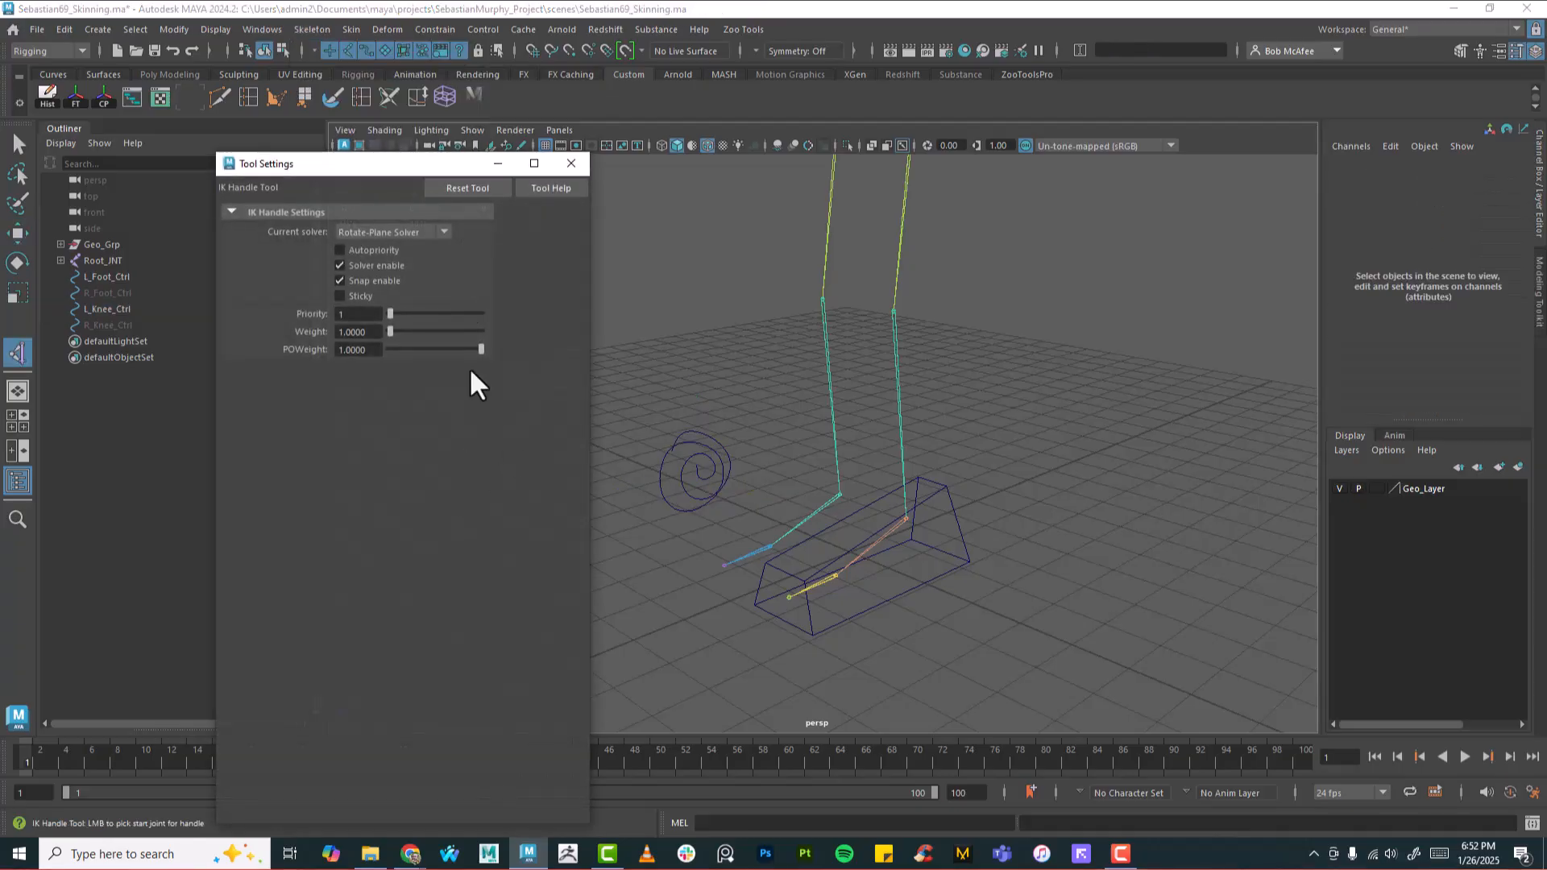
left_click(340, 296)
left_click_drag(1010, 385, 981, 428, "alt")
left_click(911, 242)
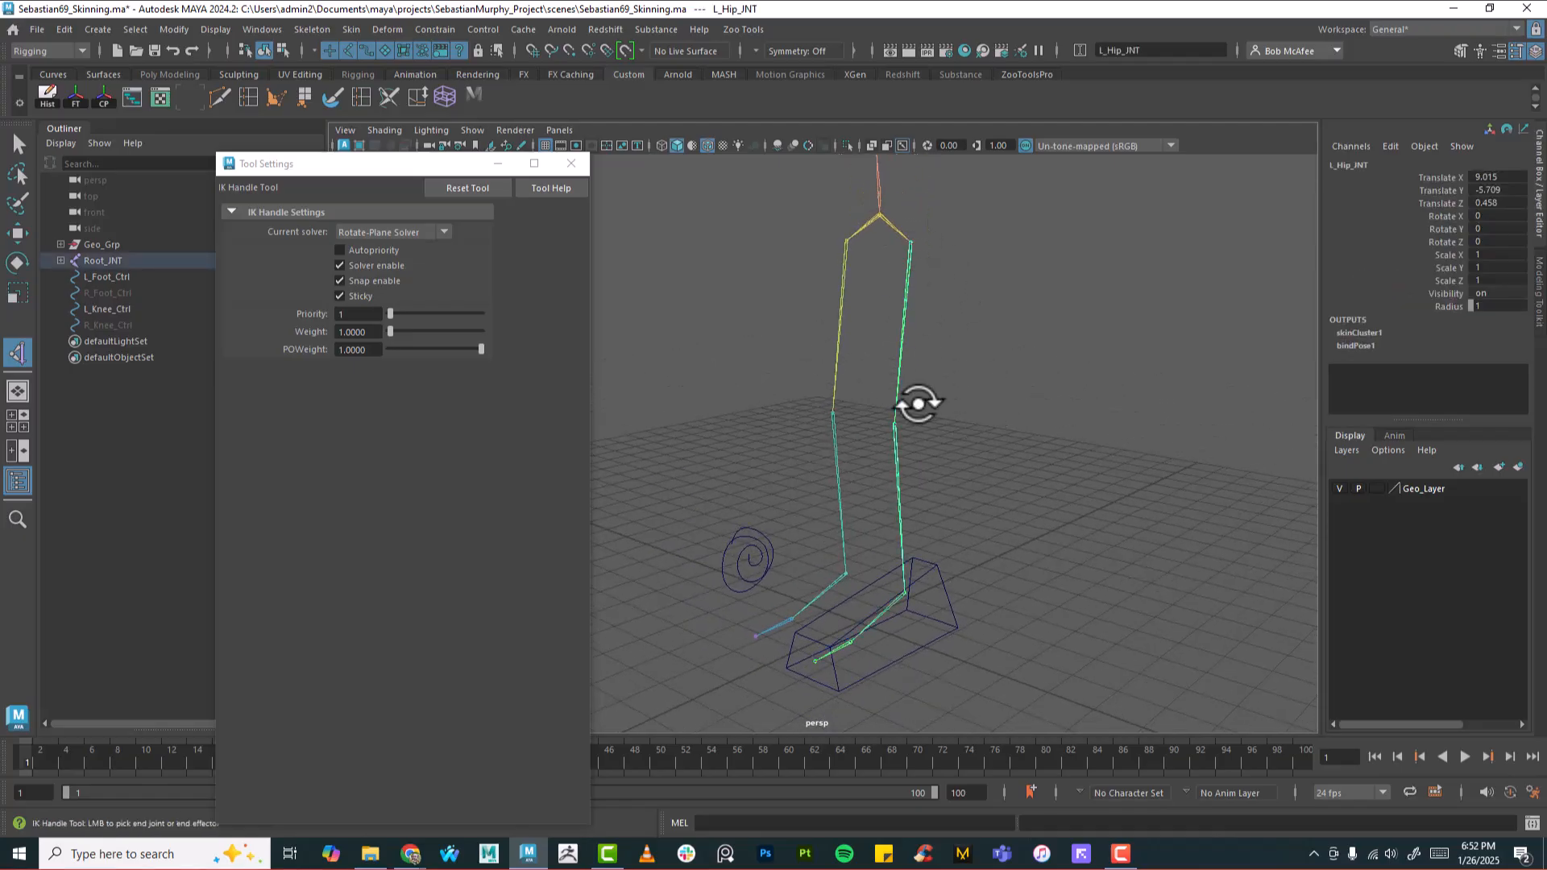
left_click(904, 594)
left_click_drag(1112, 587, 1098, 593, "alt")
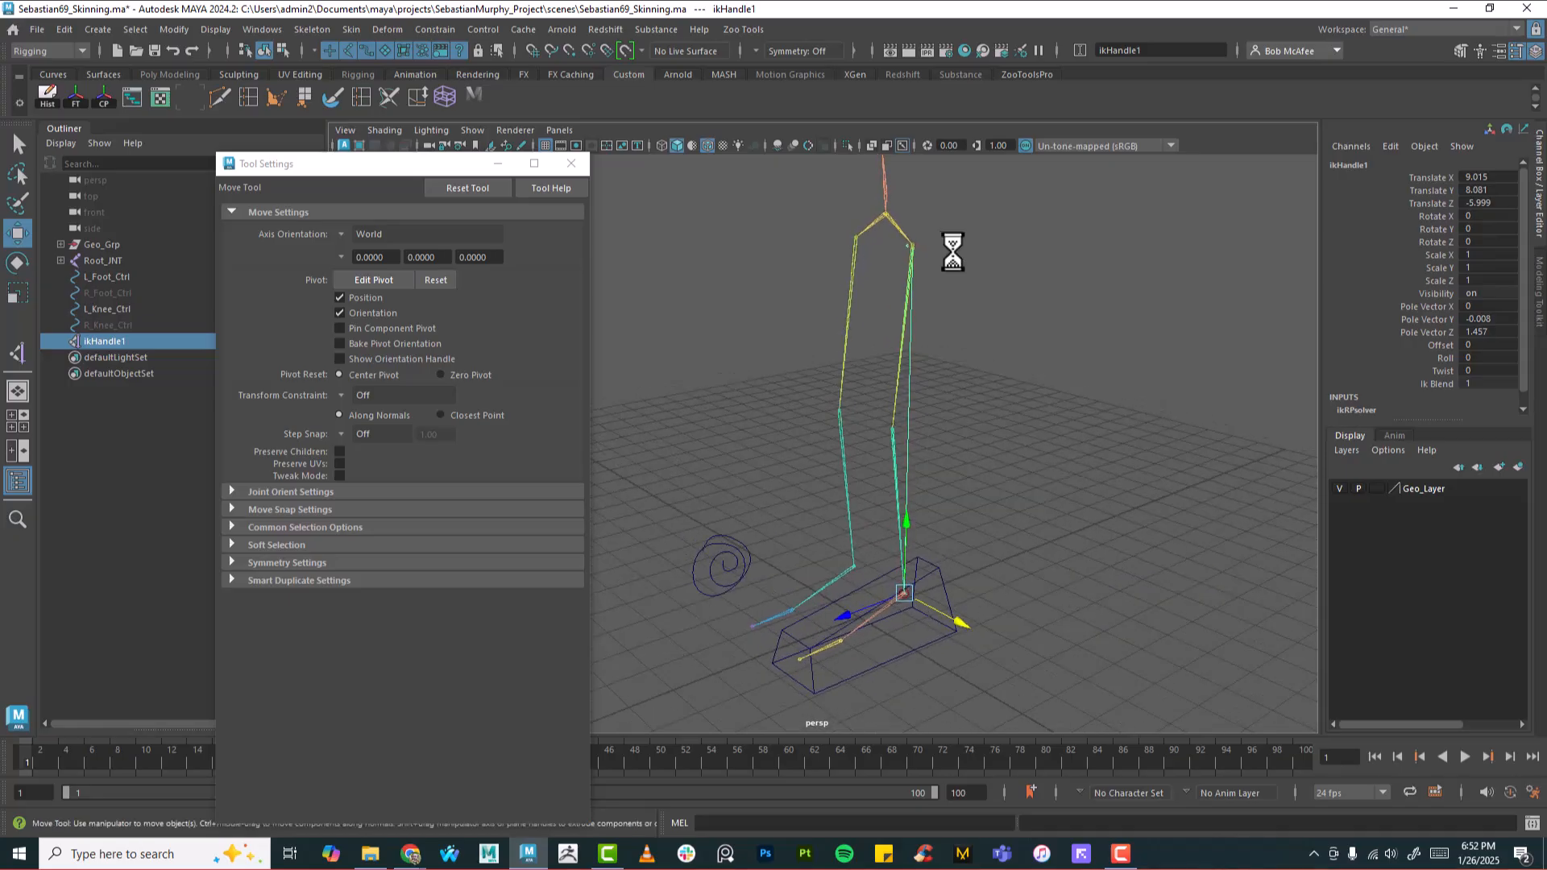
Step: Create a second IK handle from the left ankle joint to the left ball joint
middle_click_drag(988, 550, 977, 431, "alt")
right_click_drag(977, 431, 1263, 481, "alt")
left_click_drag(1072, 558, 1085, 547, "alt")
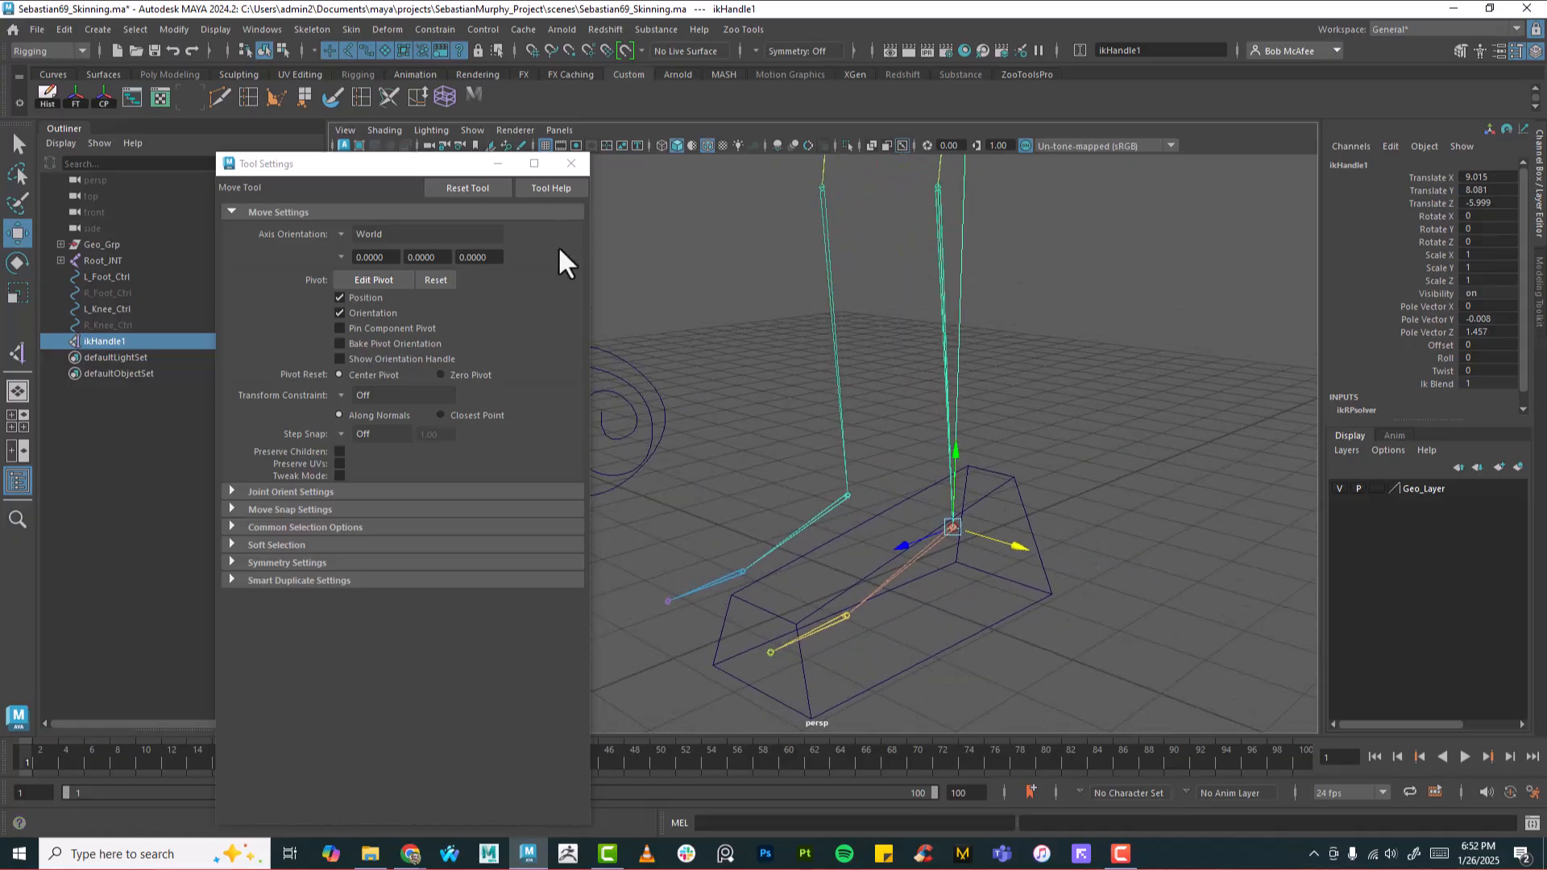
left_click(14, 349)
left_click_drag(984, 656, 981, 438, "alt")
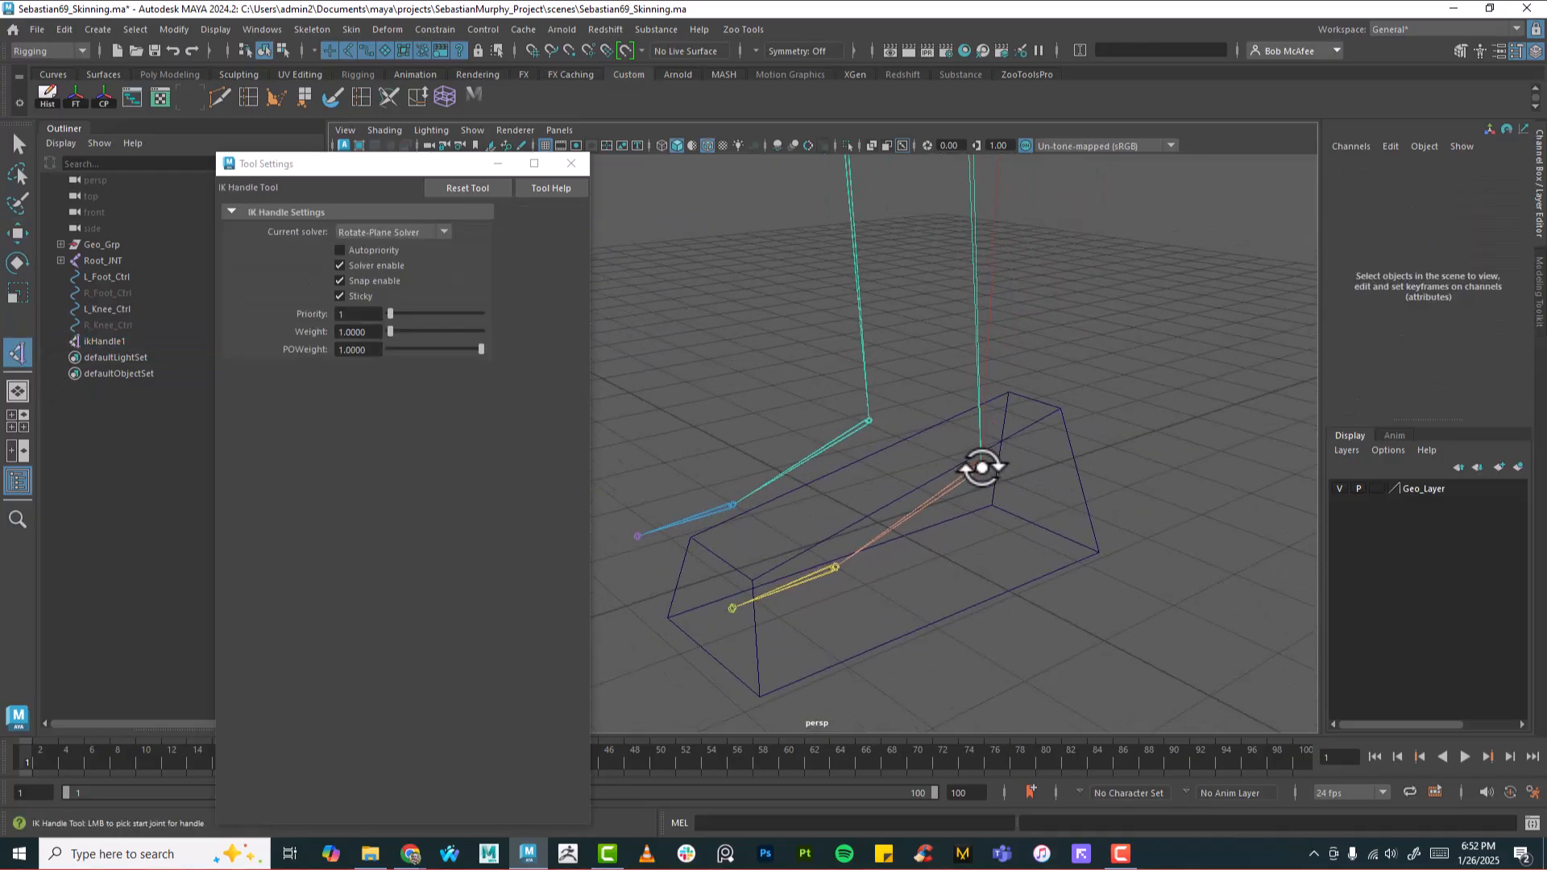
left_click(981, 465)
left_click(834, 567)
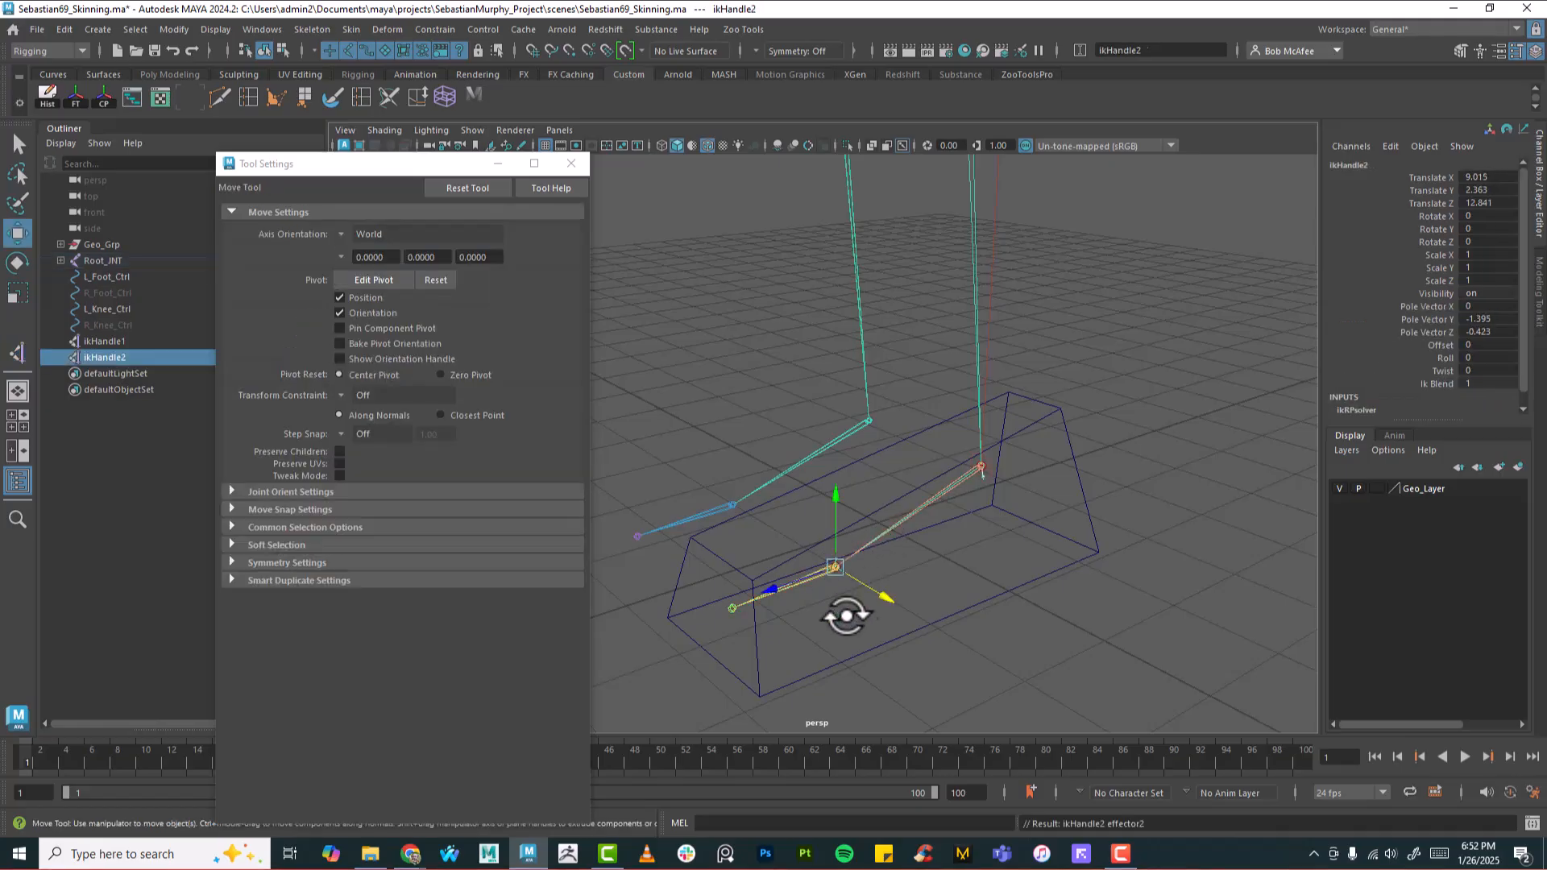
Step: Create a third IK handle from the left ball joint to the toe joint and close the tool settings
left_click_drag(966, 591, 1004, 597, "alt")
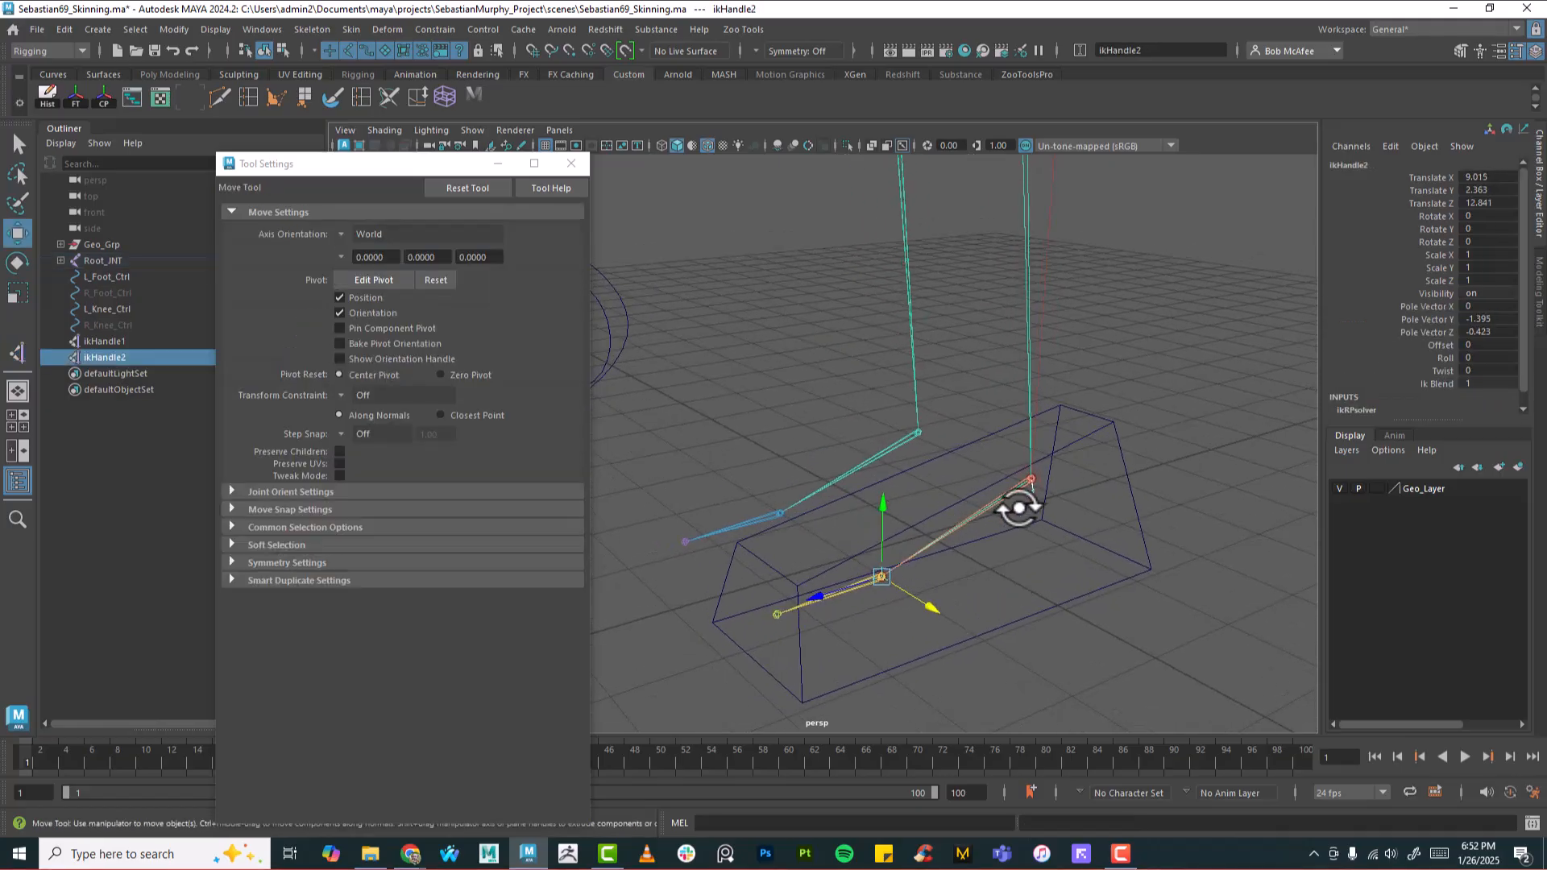
left_click(18, 352)
left_click(881, 577)
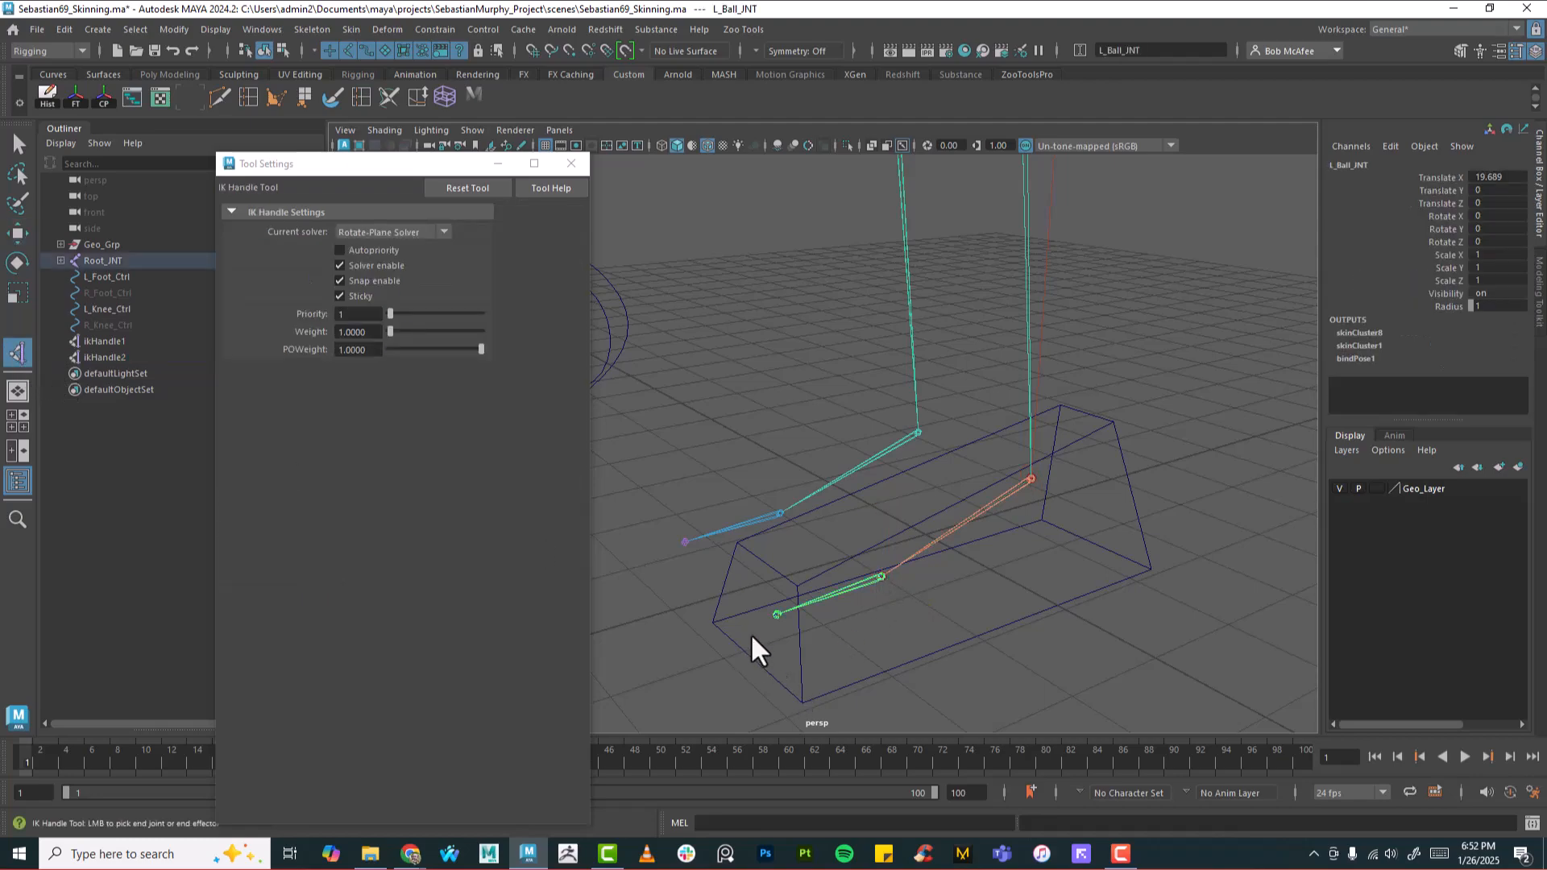
left_click(777, 616)
key("w")
left_click_drag(1042, 640, 806, 366, "alt")
left_click(571, 163)
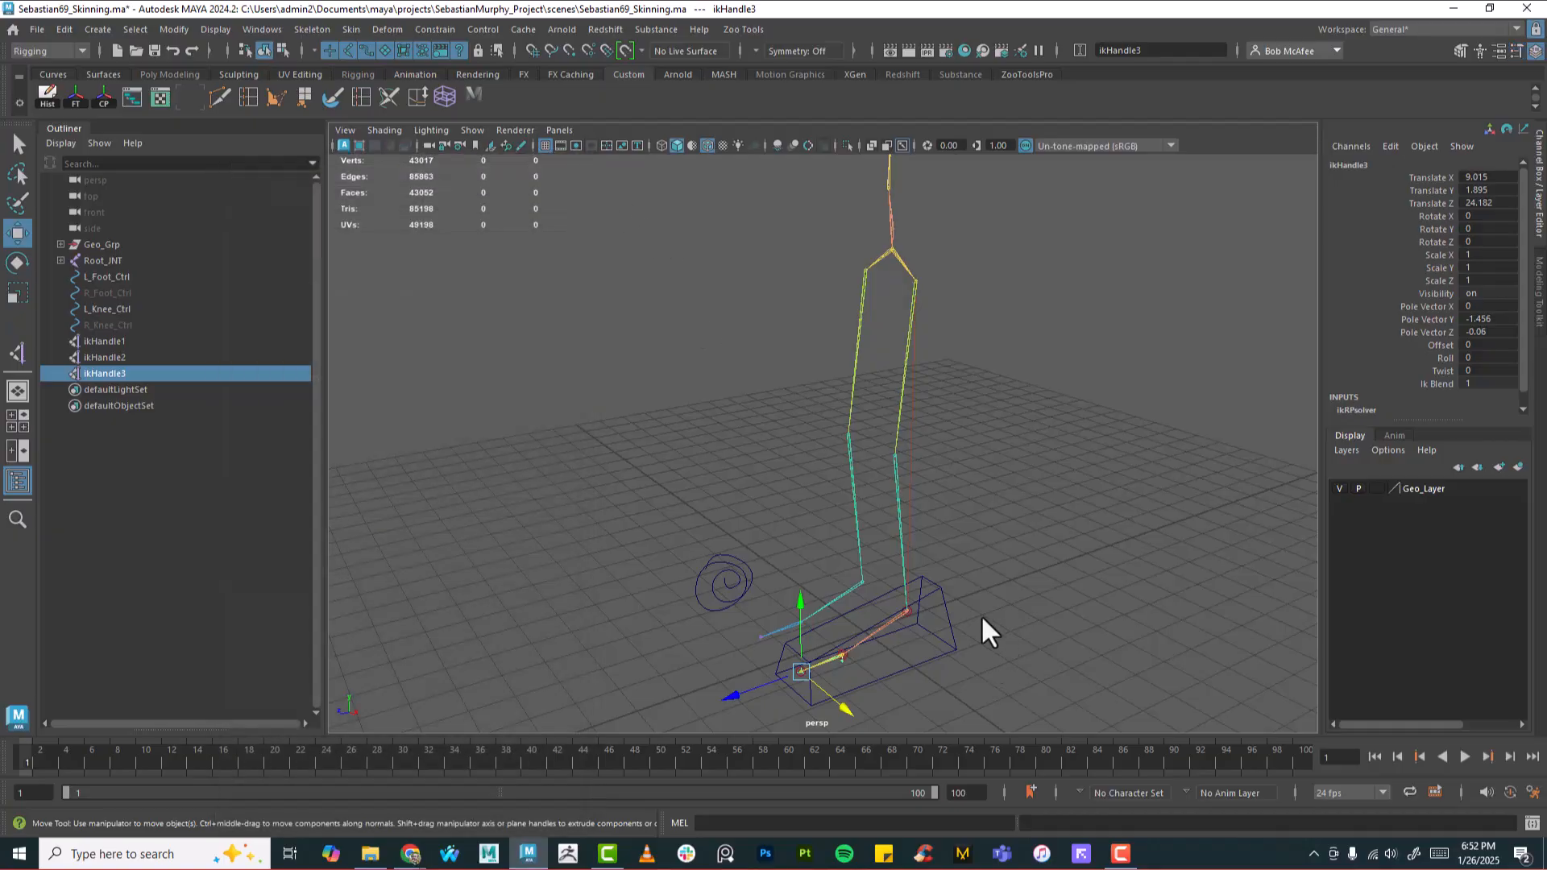
Step: Check which IK handle sits at the left ankle and rename it as Ankle_IK
left_click_drag(935, 326, 988, 473, "alt")
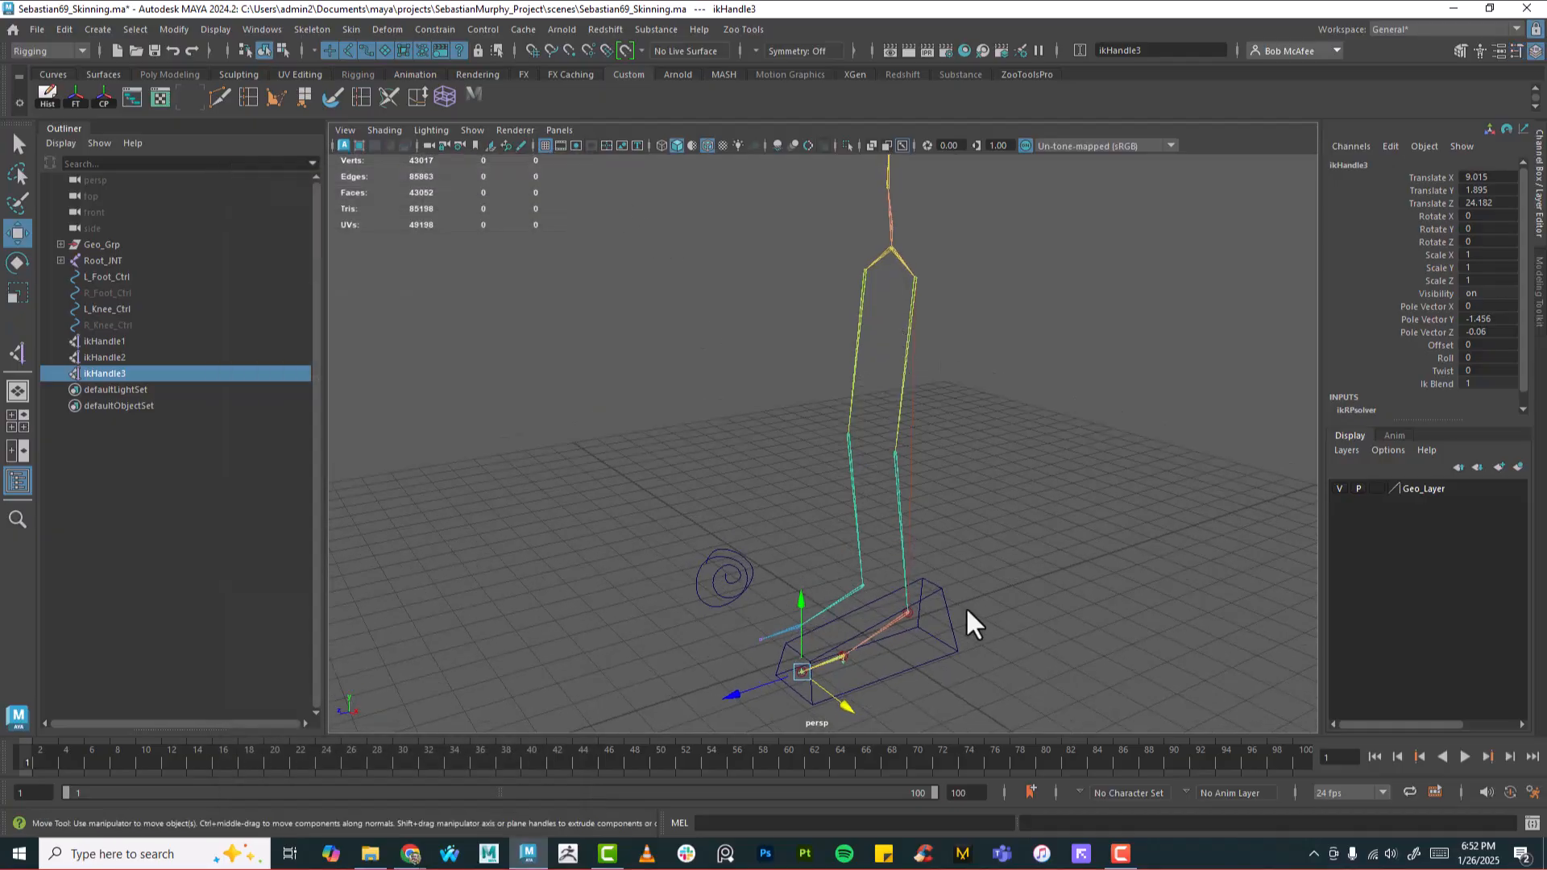
left_click(903, 620)
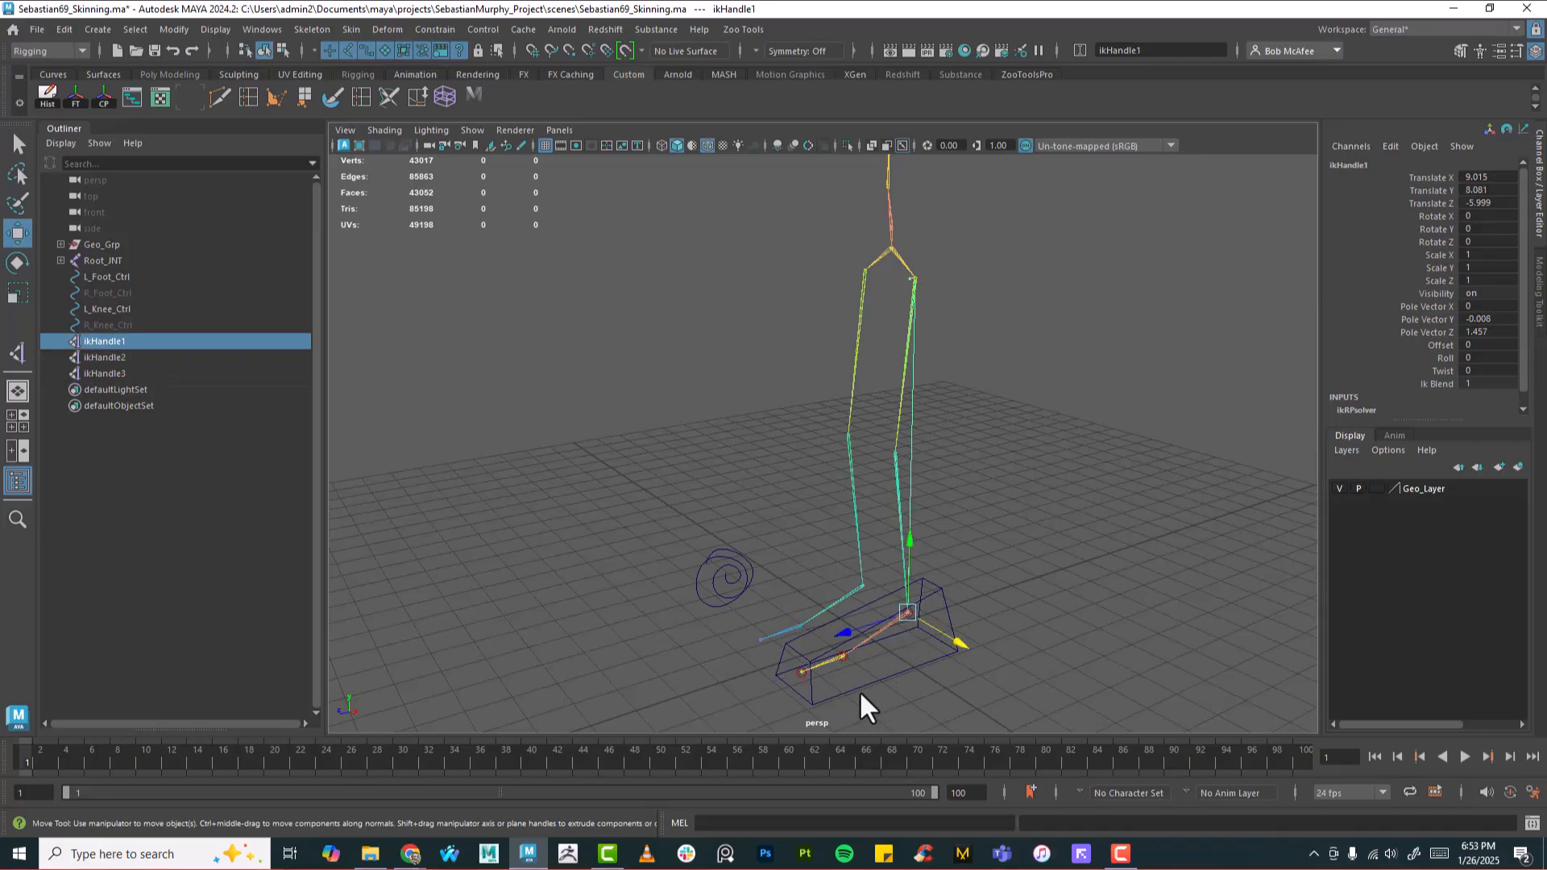
left_click(840, 657)
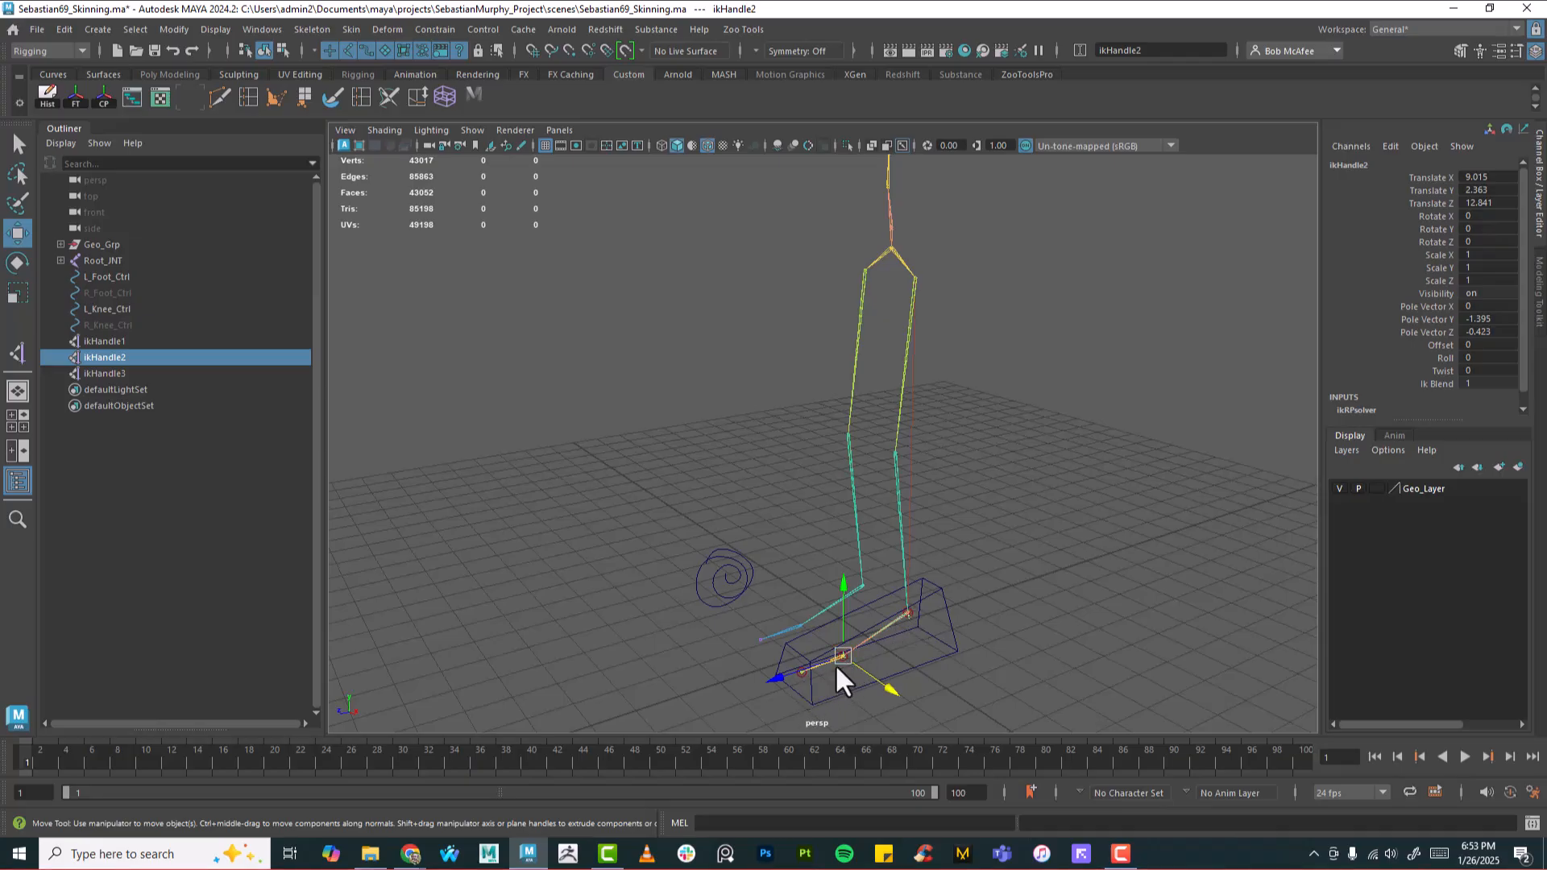
middle_click_drag(832, 689, 1014, 633, "alt")
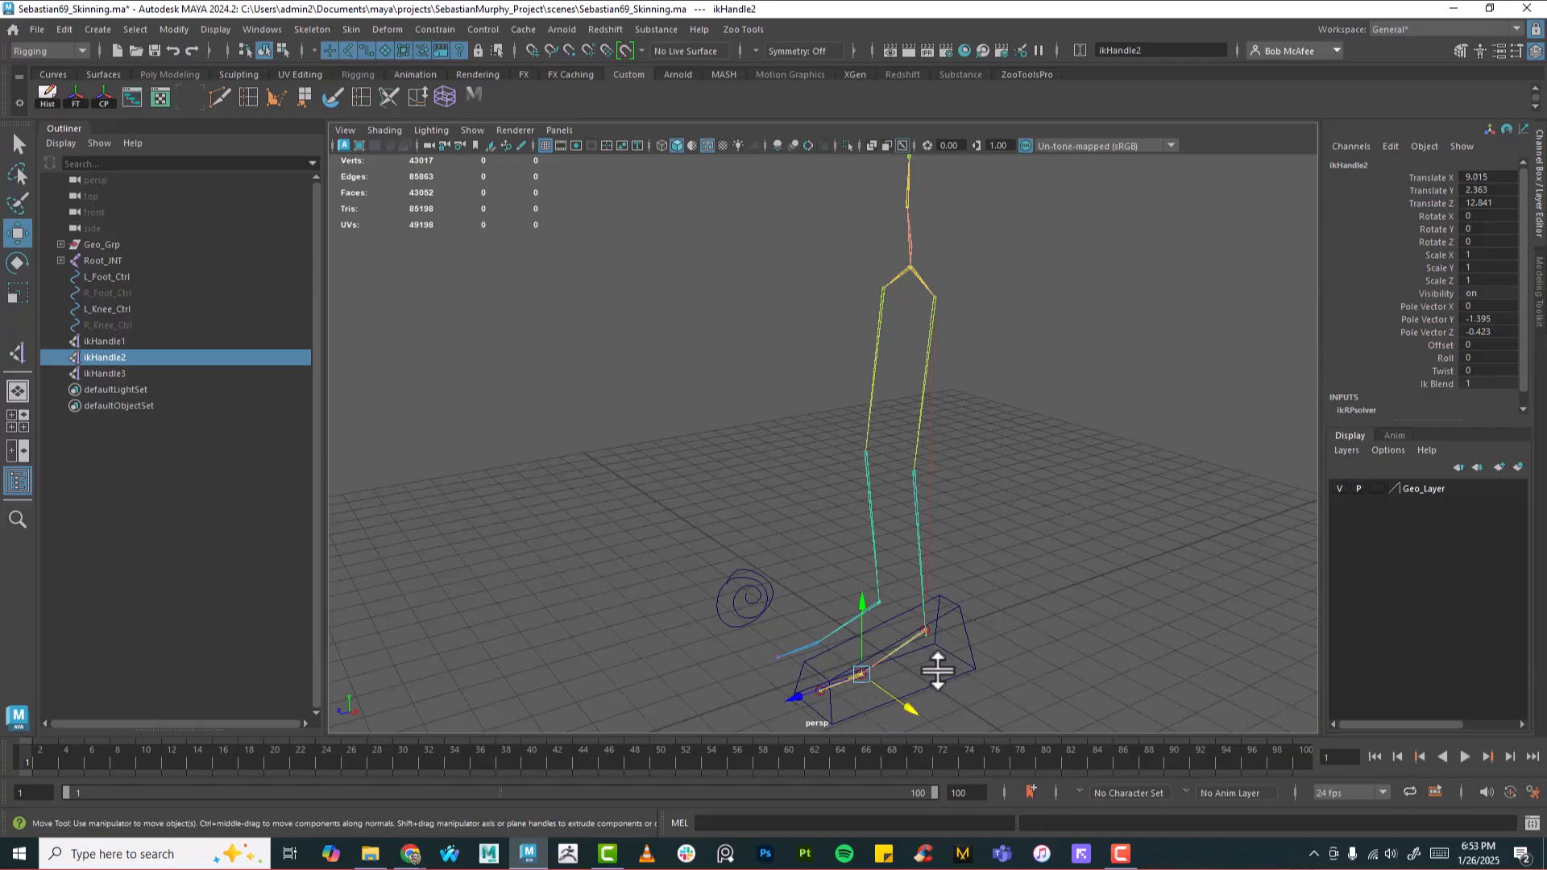
left_click_drag(1064, 580, 905, 432, "alt")
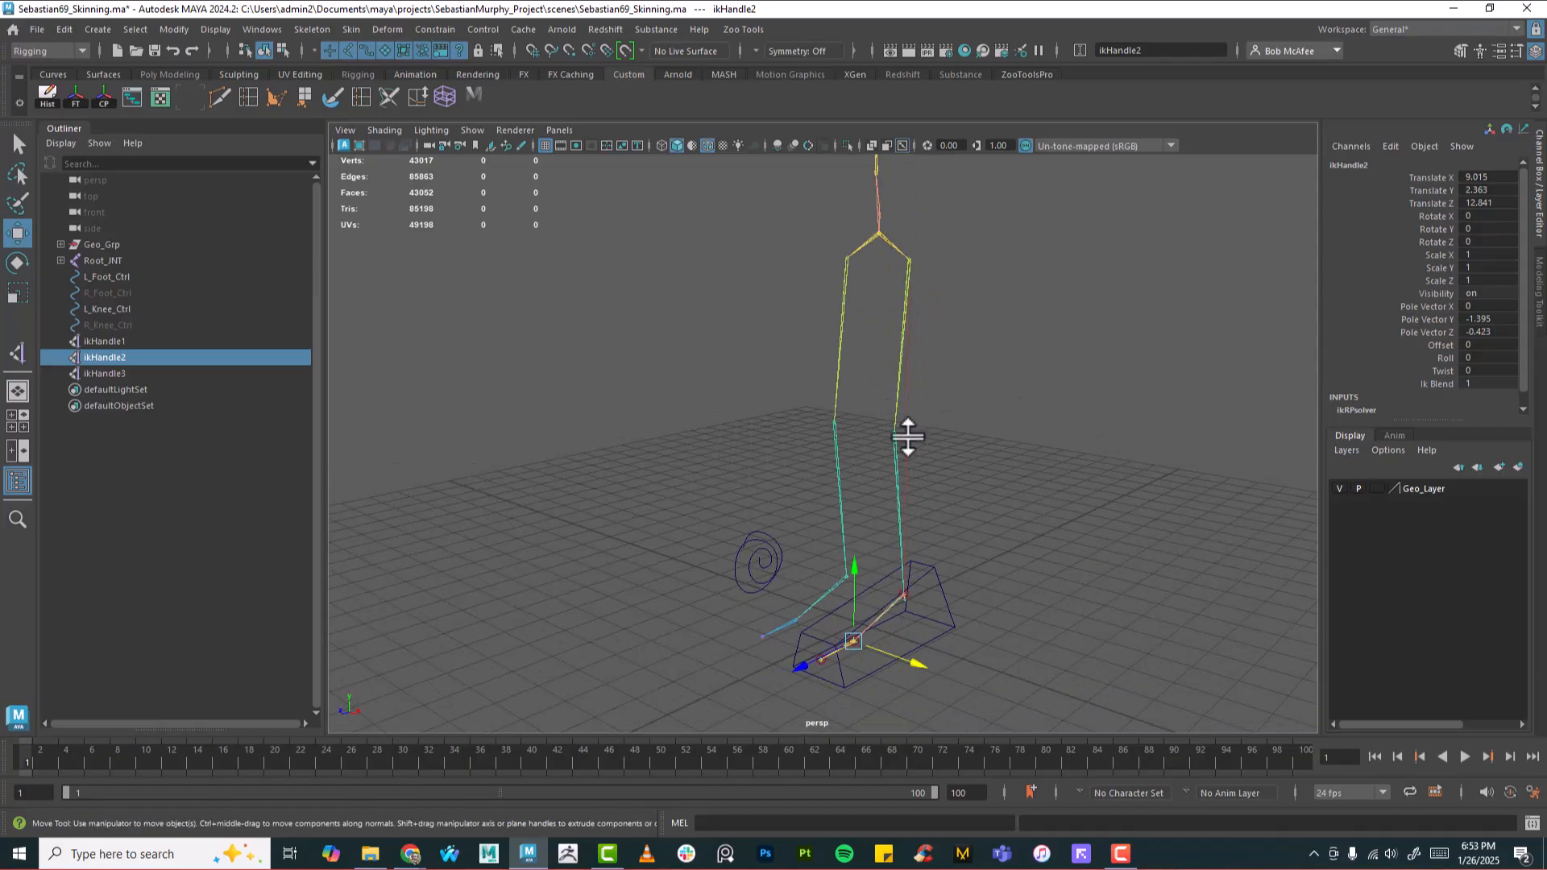
double_click(113, 341)
type("Ankle")
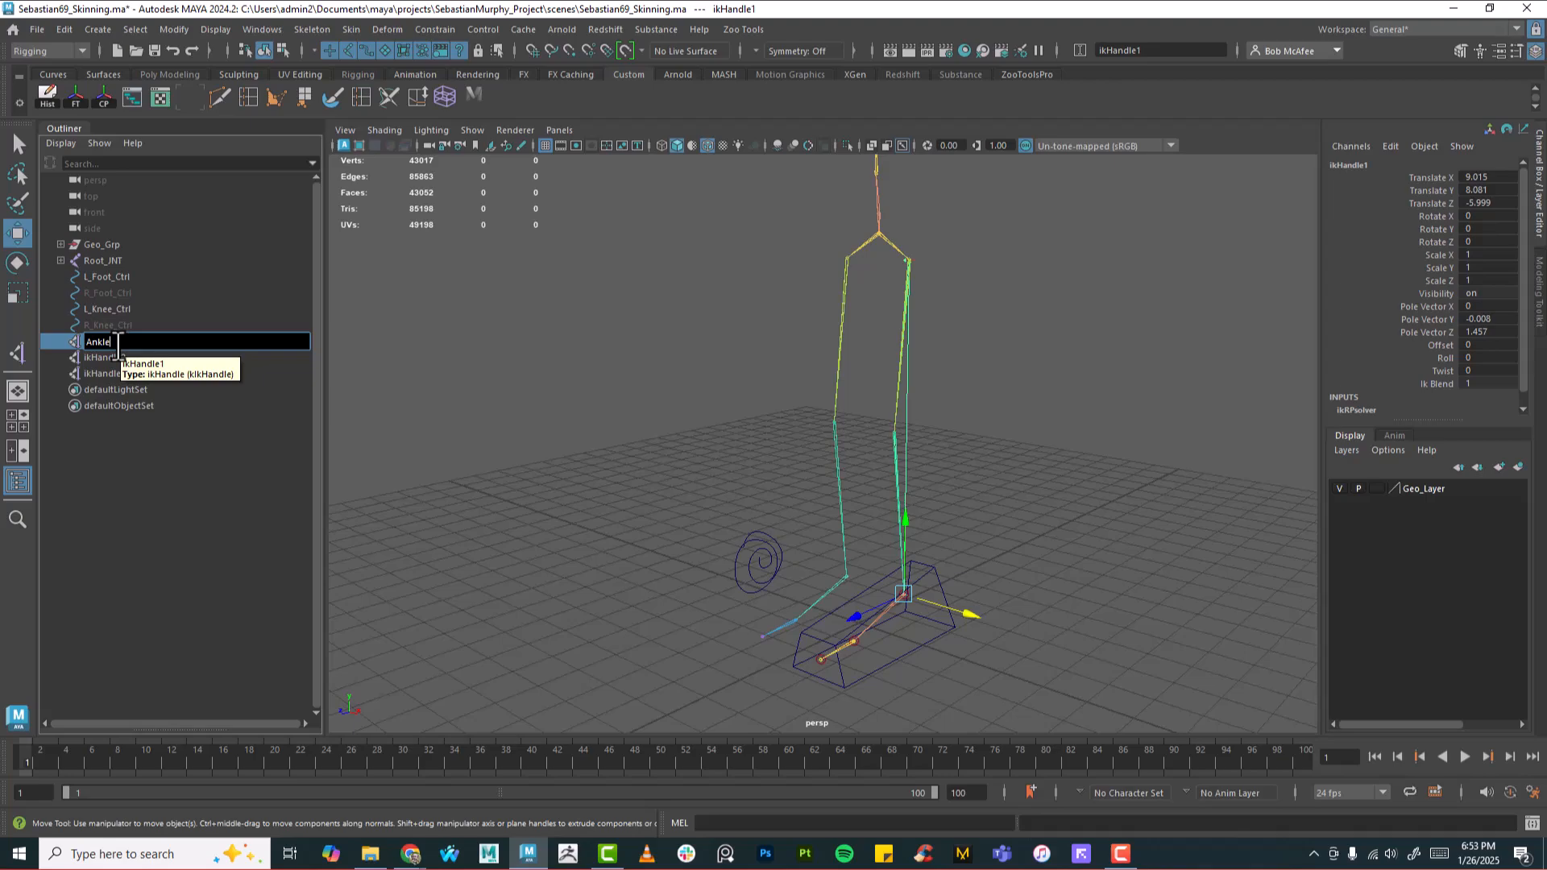
type("_IK")
key("Return")
Step: Rename the IK handle at the ball as Ball_IK and the one at the toe as Toe_IK
double_click(103, 355)
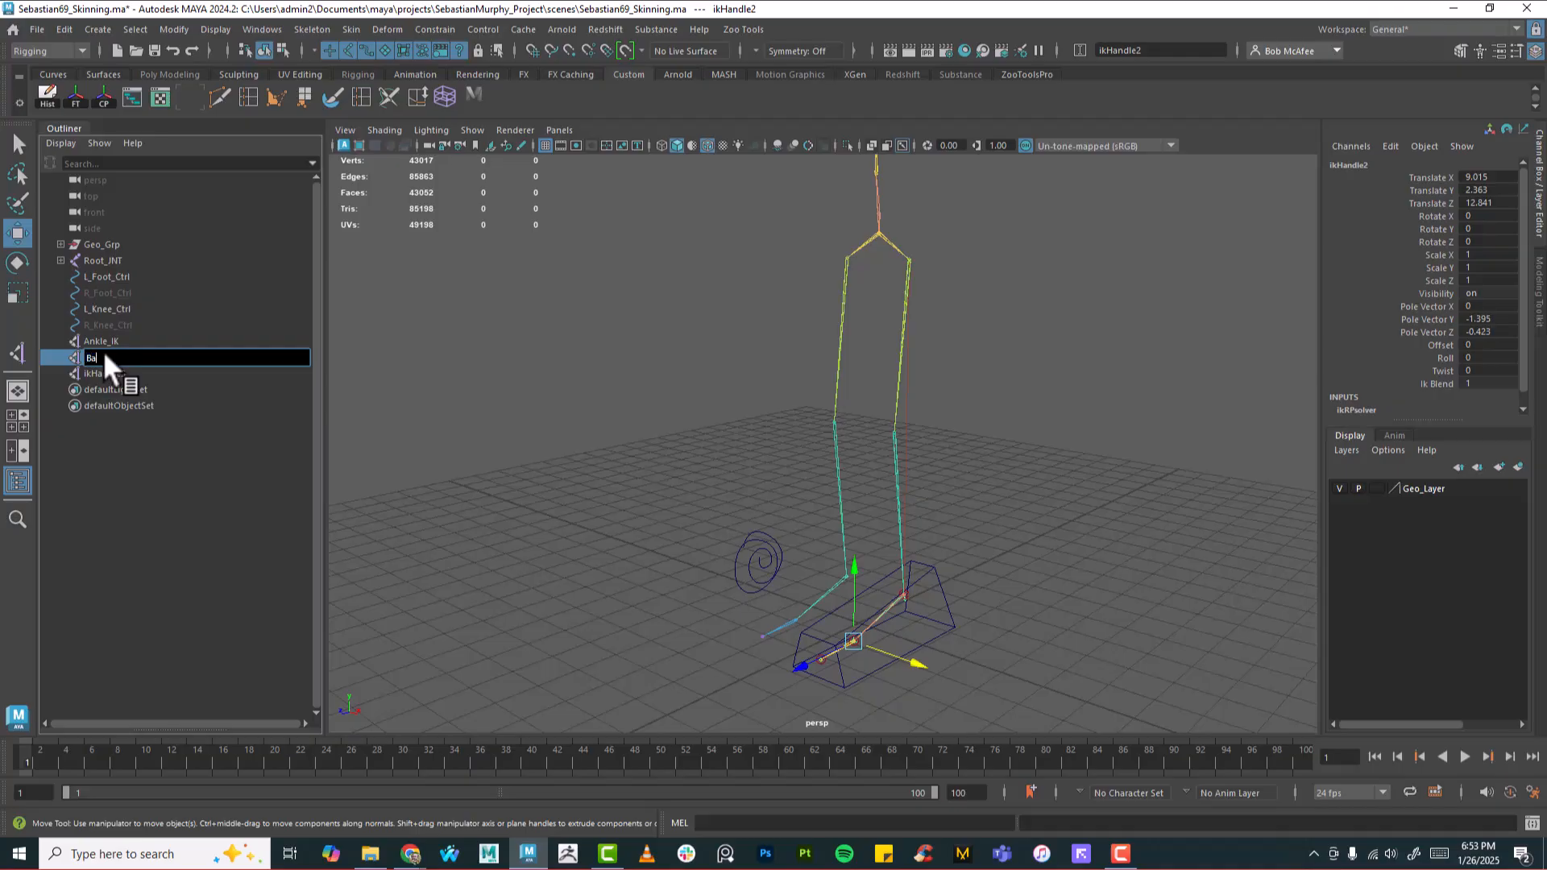
type("Ball_IK")
key("Return")
double_click(92, 377)
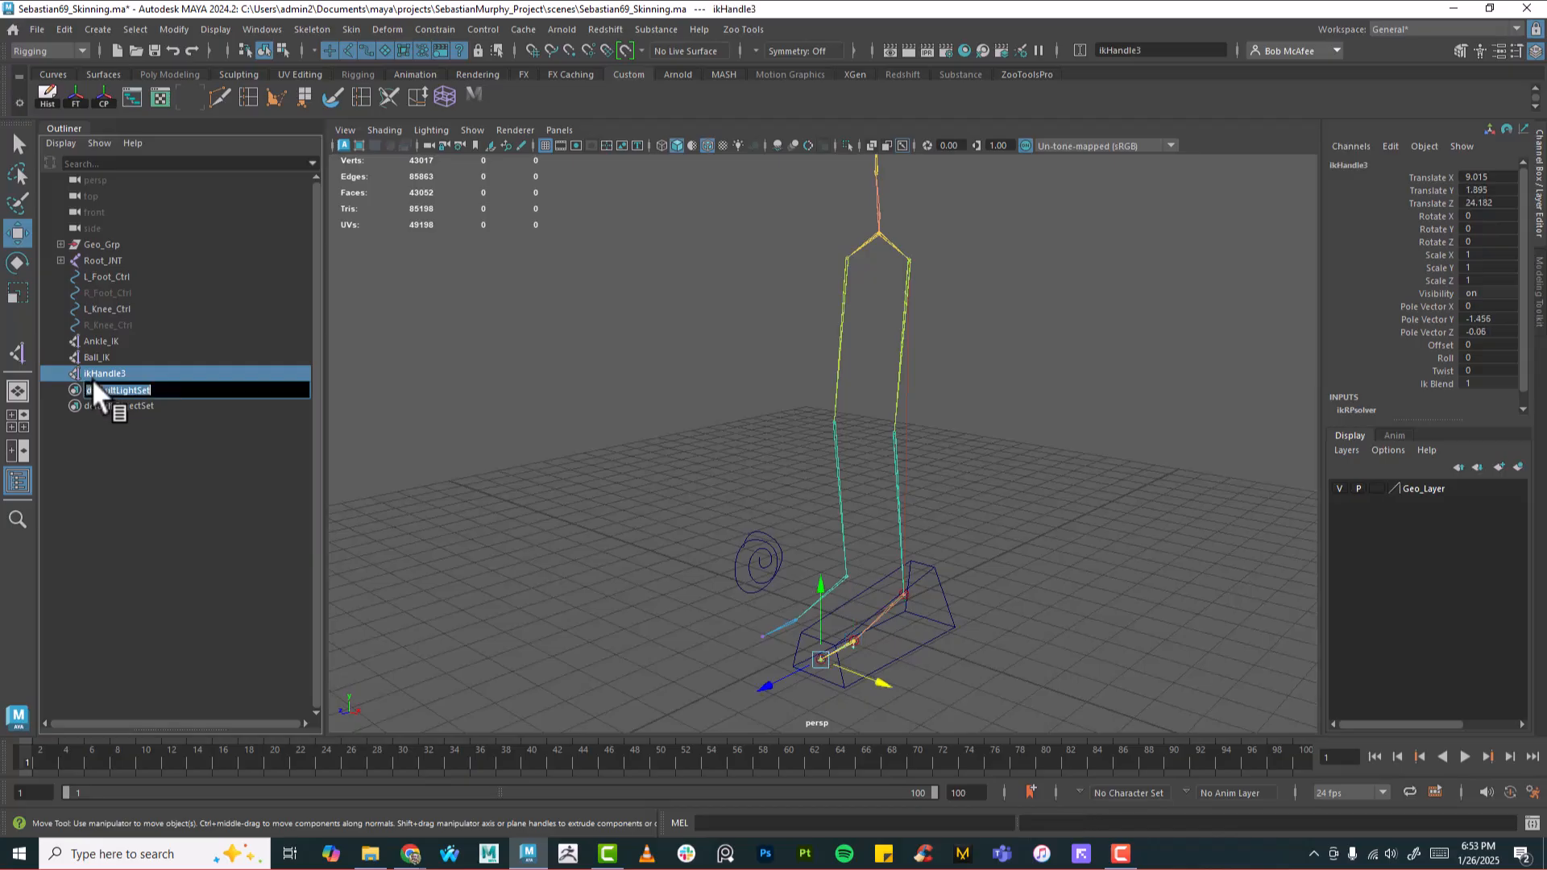
double_click(108, 372)
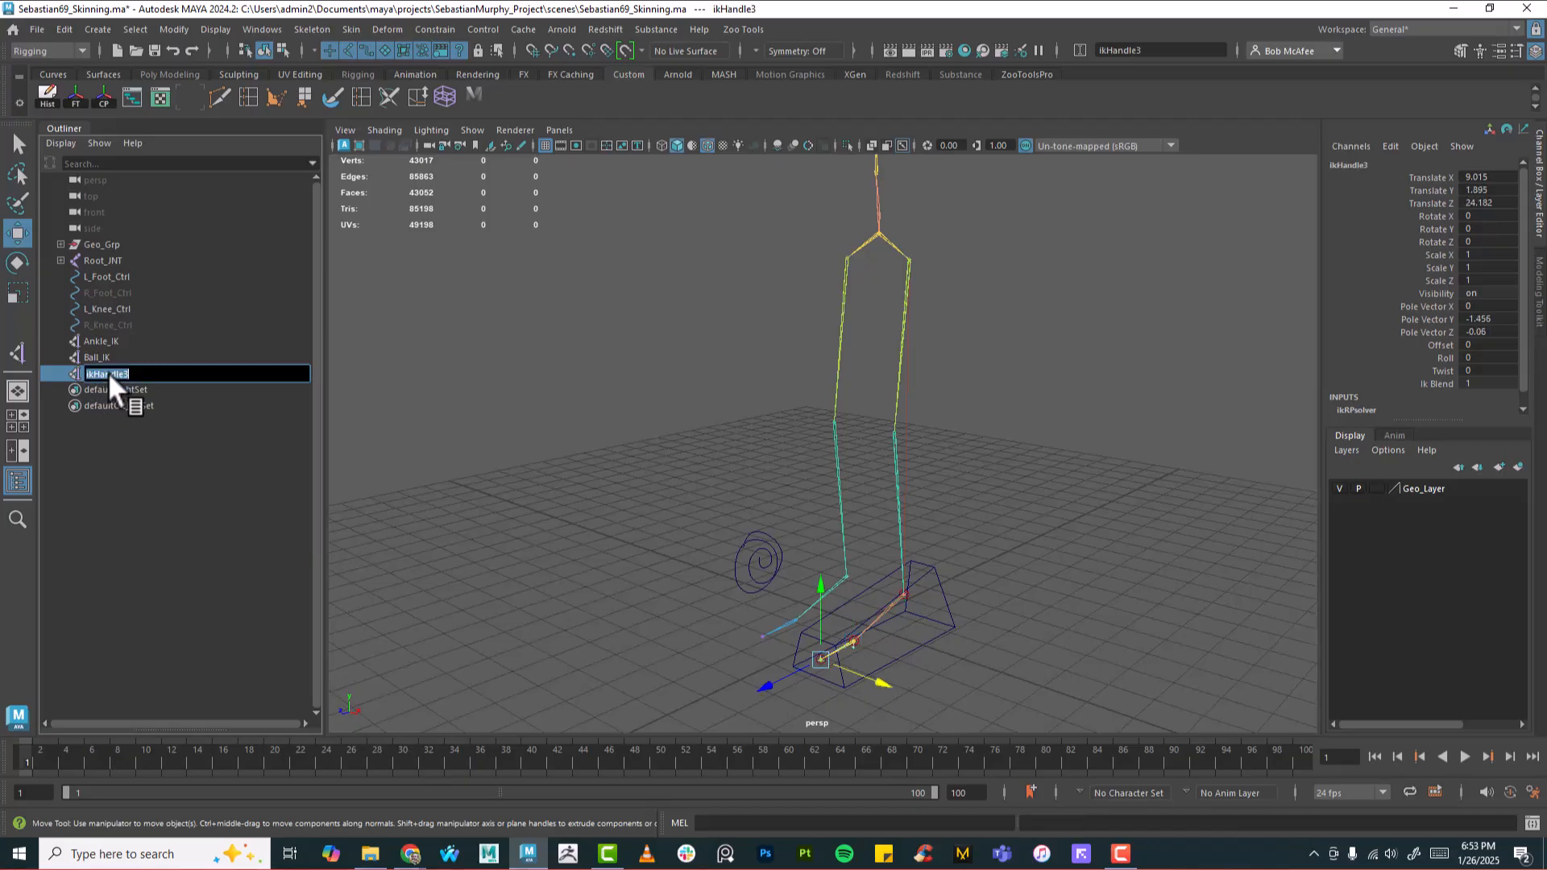
type("Toe_IK")
key("Return")
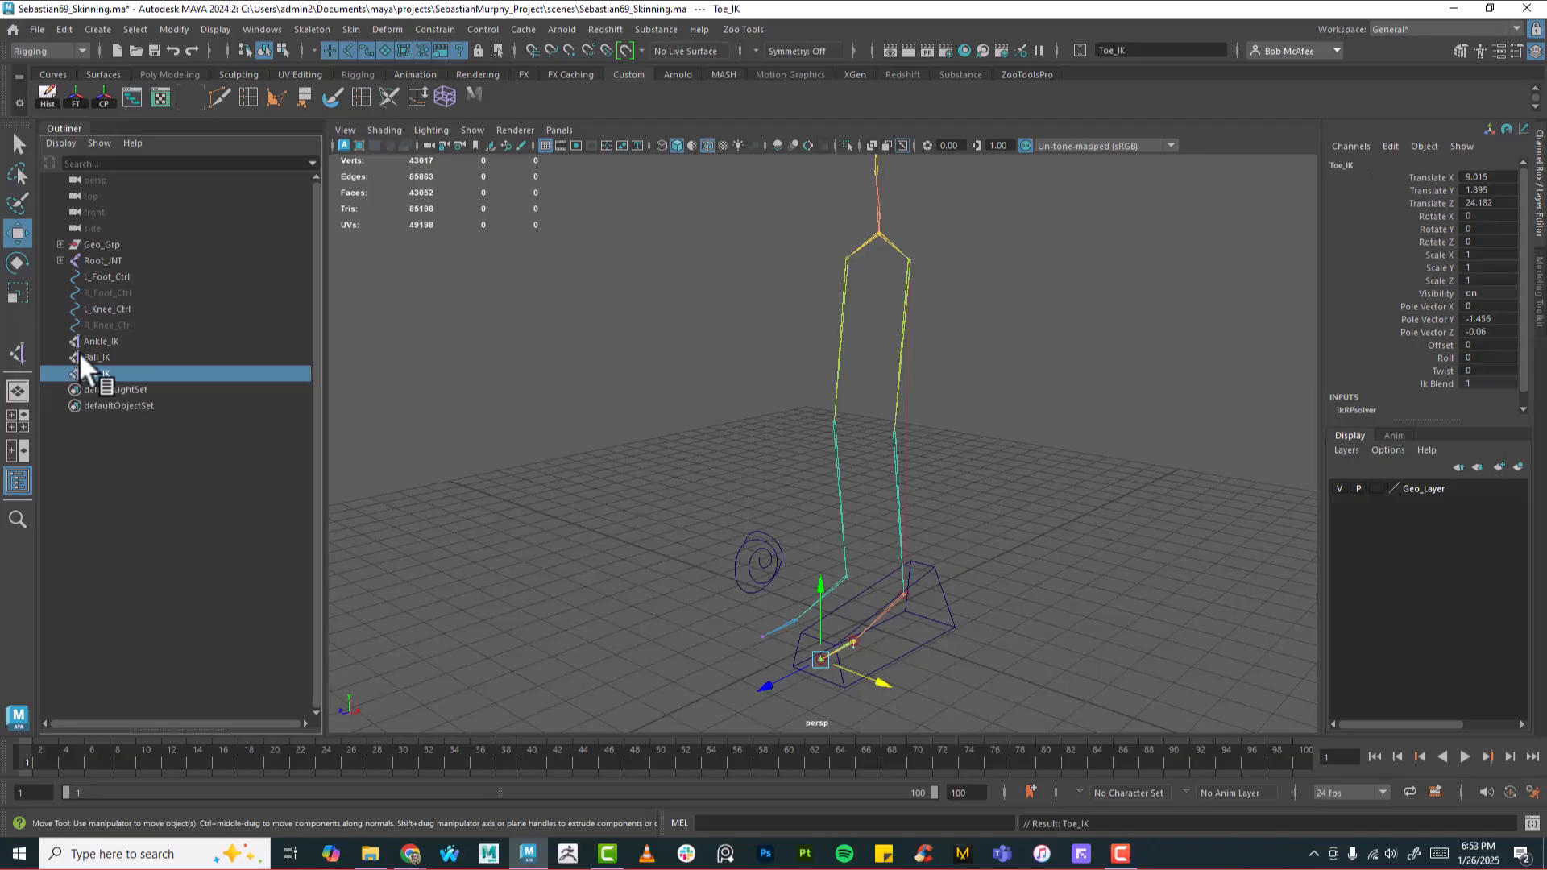
Step: Examine the left foot's ankle, ball and toe joints and their IK handles up close from several angles
left_click_drag(979, 487, 758, 600, "alt")
right_click_drag(757, 601, 992, 644, "alt")
left_click_drag(993, 644, 960, 530, "alt")
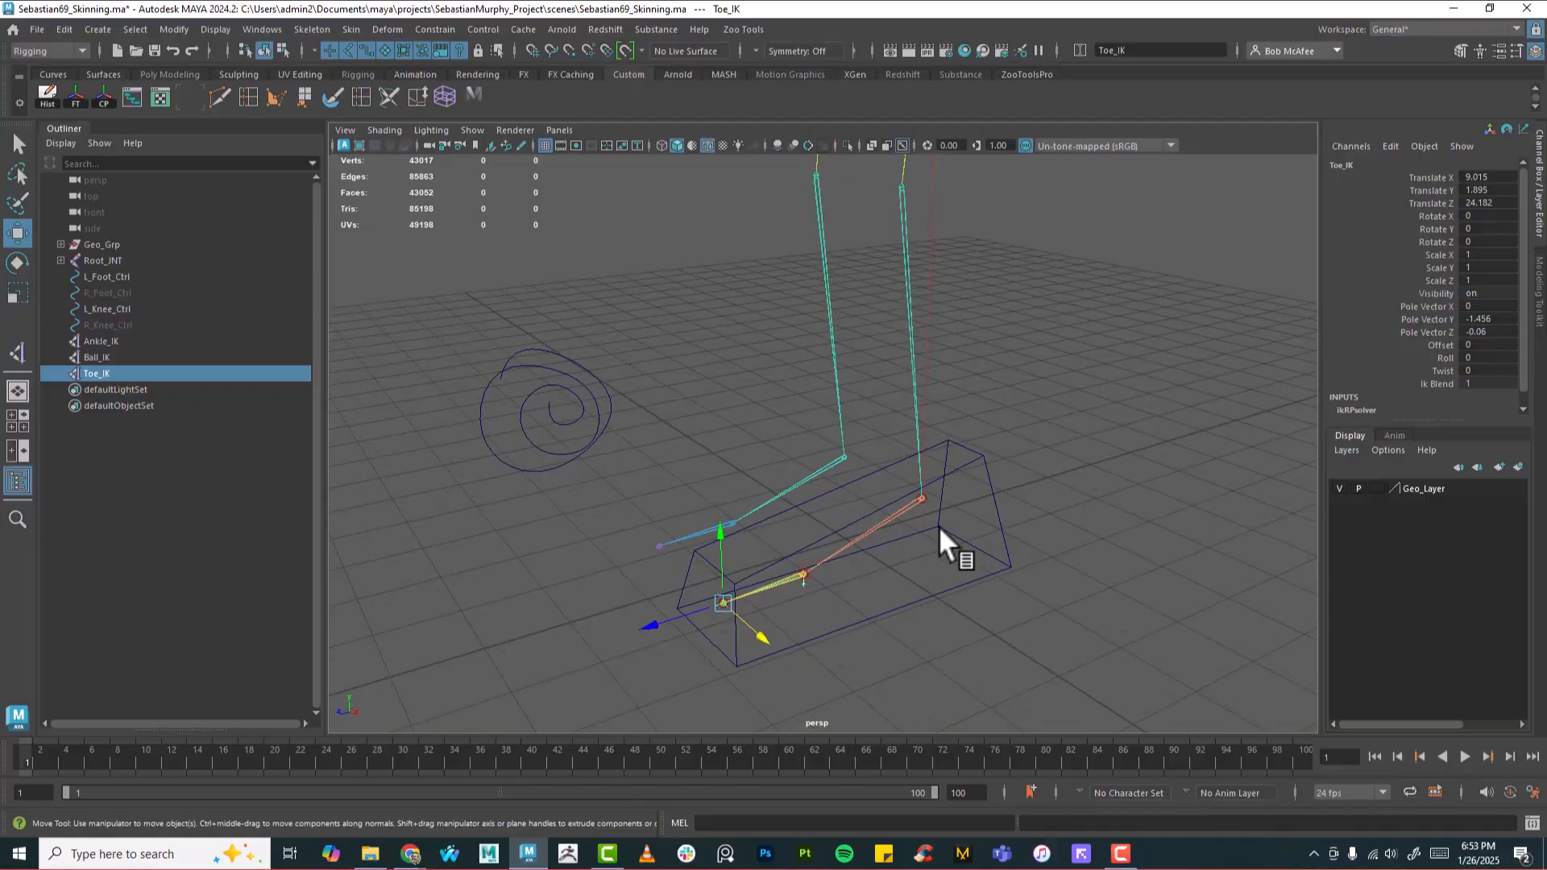
mouse_move(940, 533)
left_mouse_down("alt")
mouse_move(922, 535)
mouse_move(937, 539)
left_mouse_up("alt")
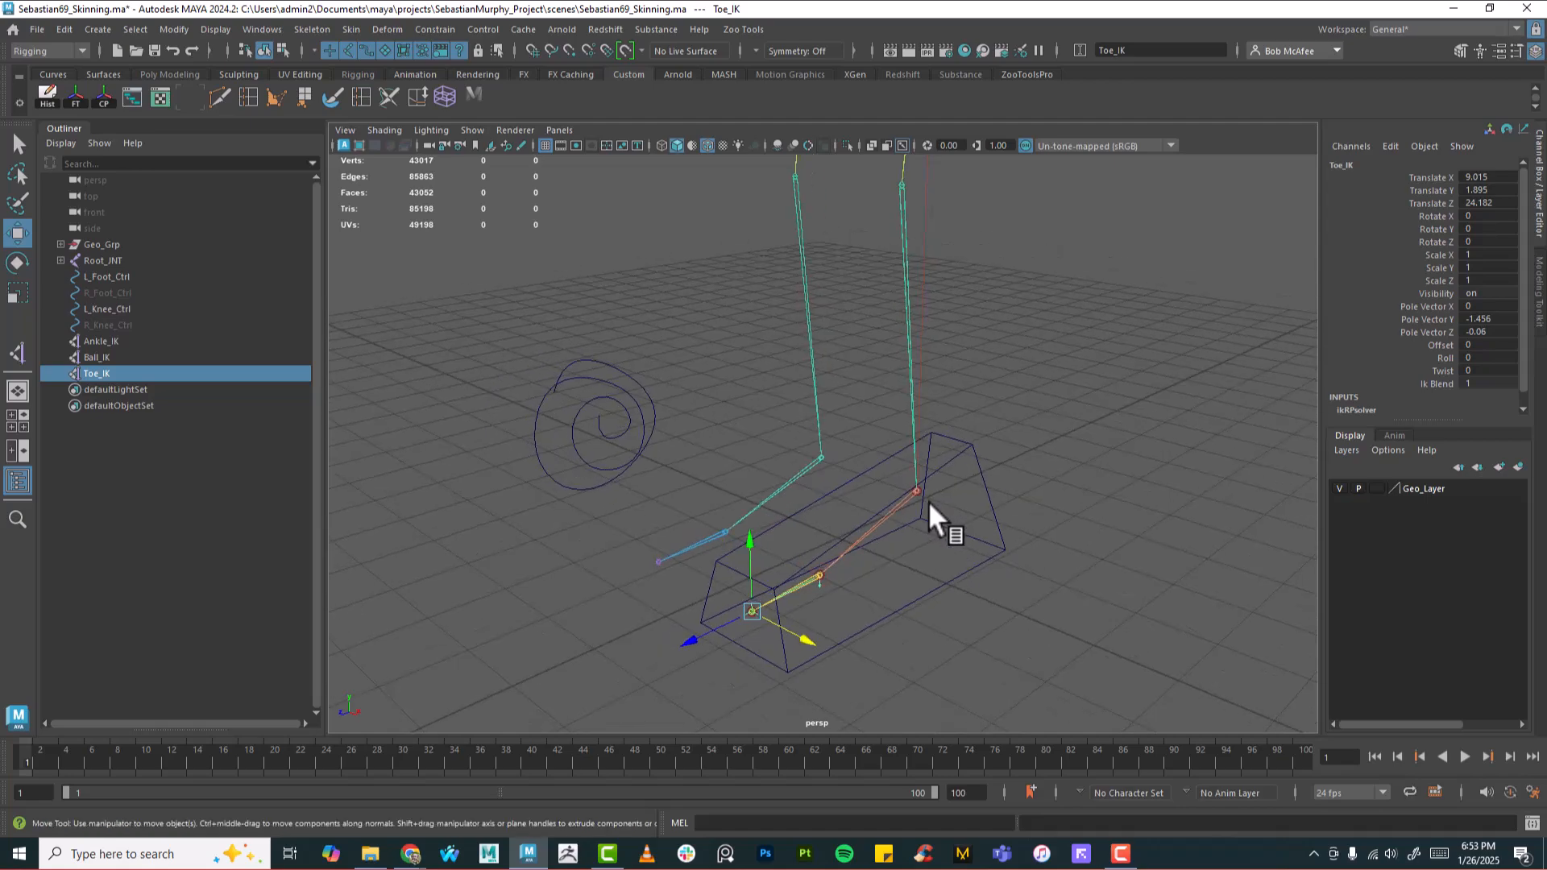
left_click_drag(863, 597, 823, 592, "alt")
middle_click_drag(824, 591, 760, 521, "alt")
right_click_drag(761, 520, 924, 562, "alt")
middle_click_drag(714, 473, 785, 475, "alt")
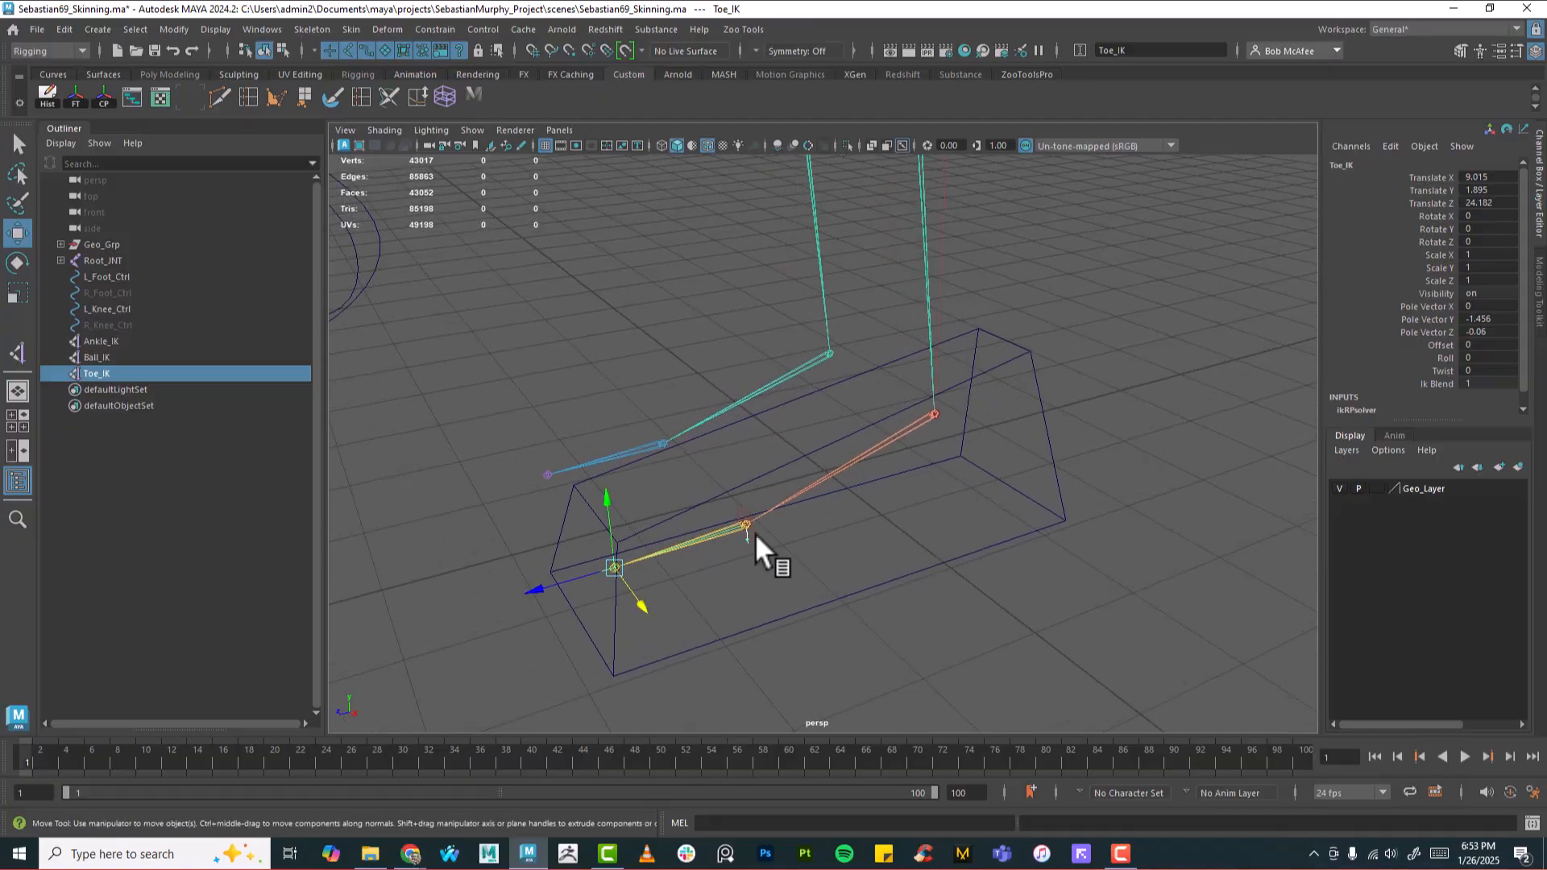
left_click_drag(1011, 489, 956, 511, "alt")
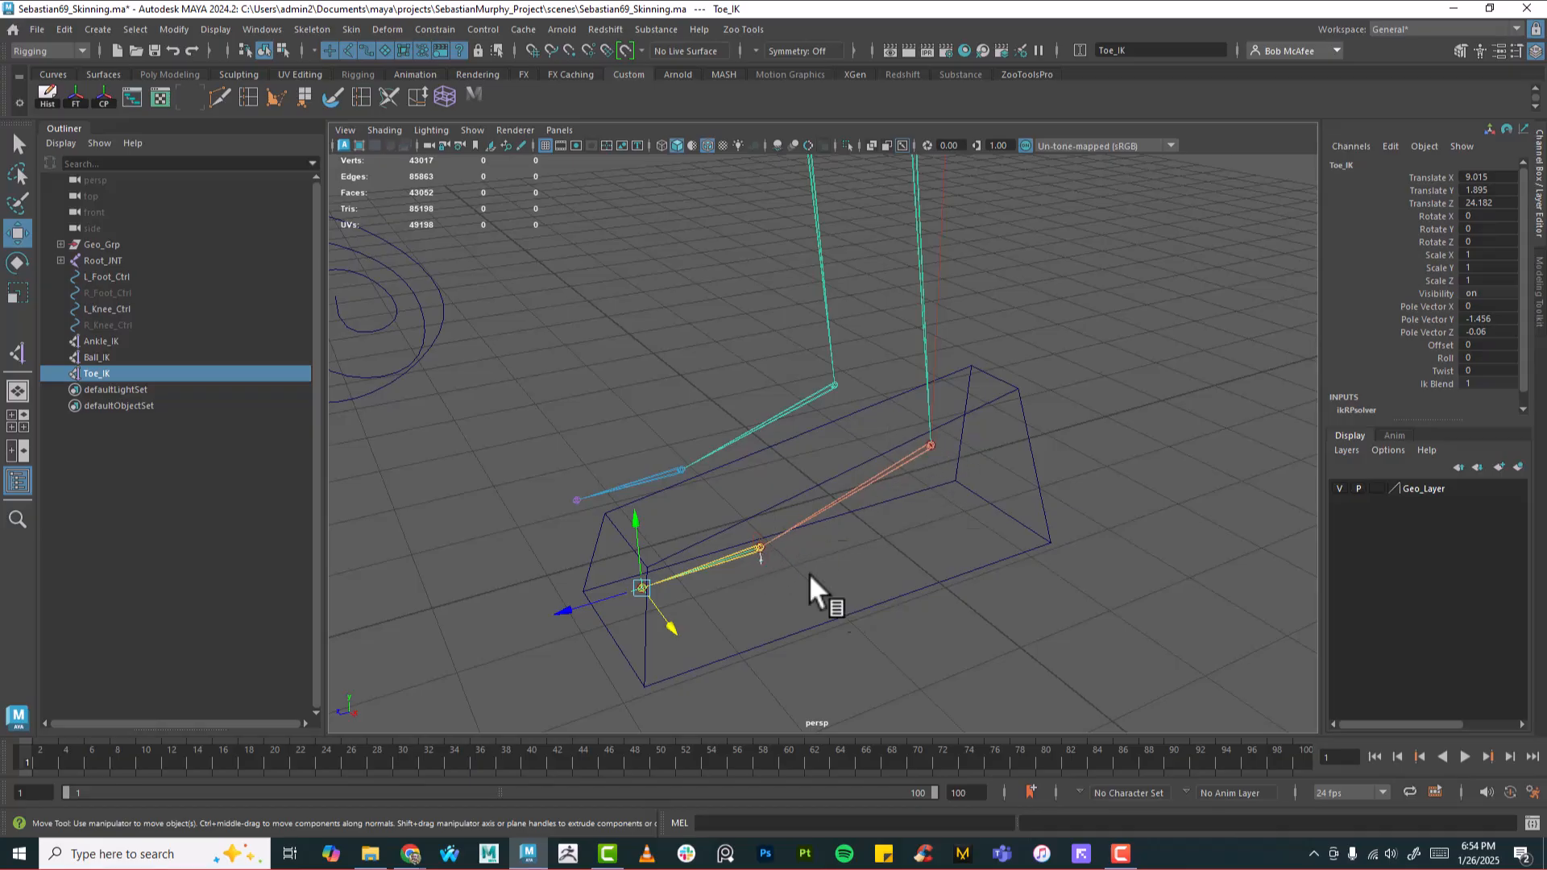
Step: Group the Ankle_IK handle on its own
left_click(104, 340)
left_click_drag(905, 494, 963, 463, "alt")
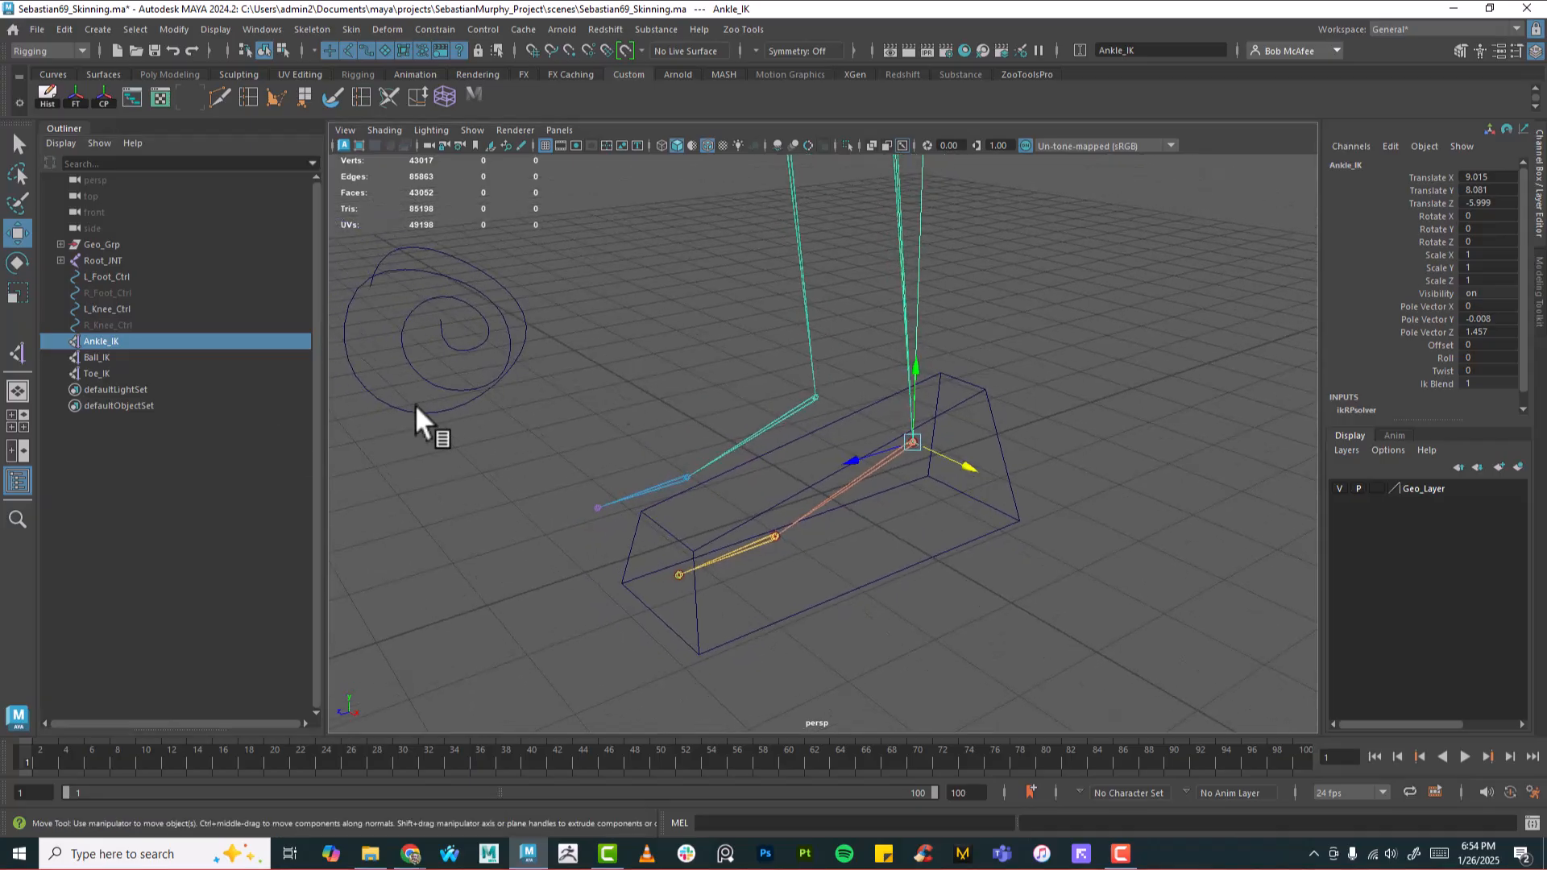
left_click(63, 29)
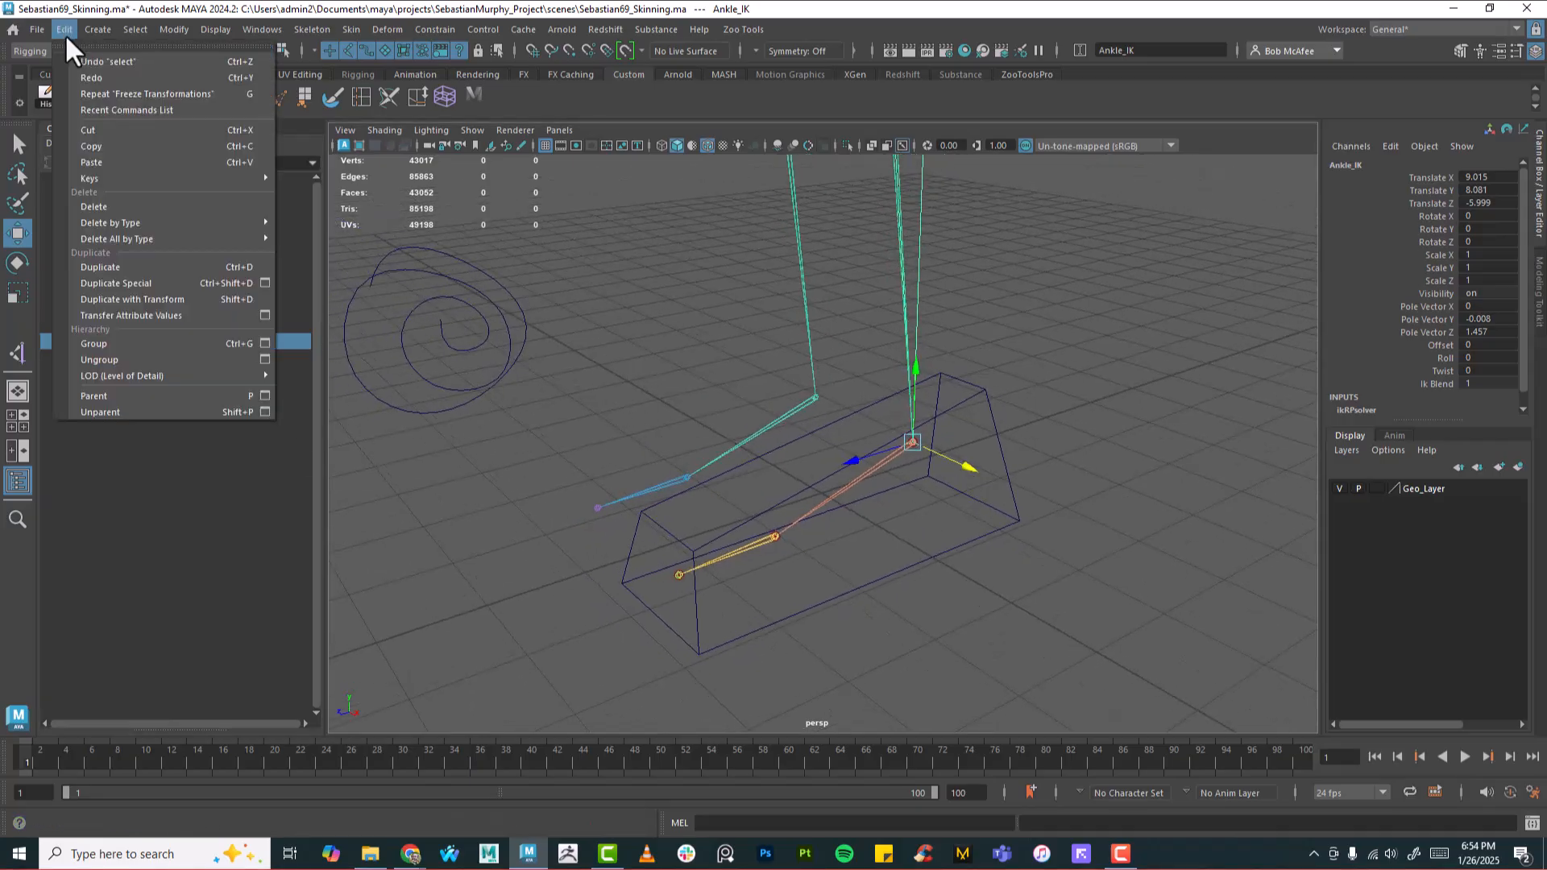
left_click(137, 343)
Step: Snap the pivot of the ankle IK group to the left ball joint
left_click_drag(763, 570, 880, 541, "alt")
mouse_move(820, 470)
left_mouse_down()
mouse_move(902, 476)
mouse_move(781, 432)
mouse_move(780, 475)
mouse_move(809, 486)
left_mouse_up()
left_click_drag(925, 555, 817, 453, "alt")
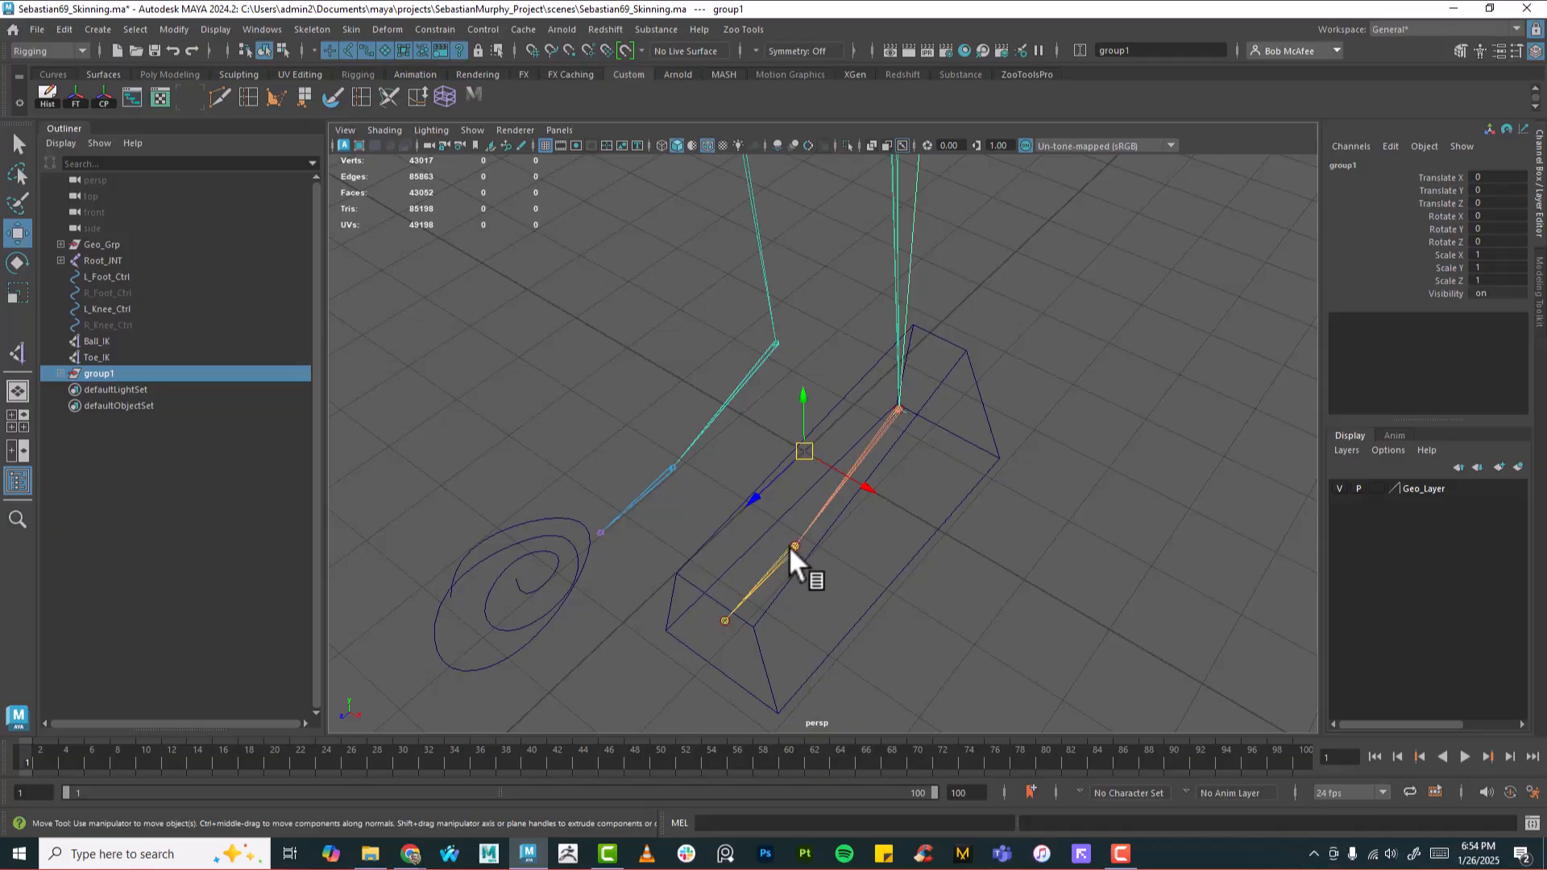
key("d")
key("v")
middle_click_drag(793, 551, 795, 547)
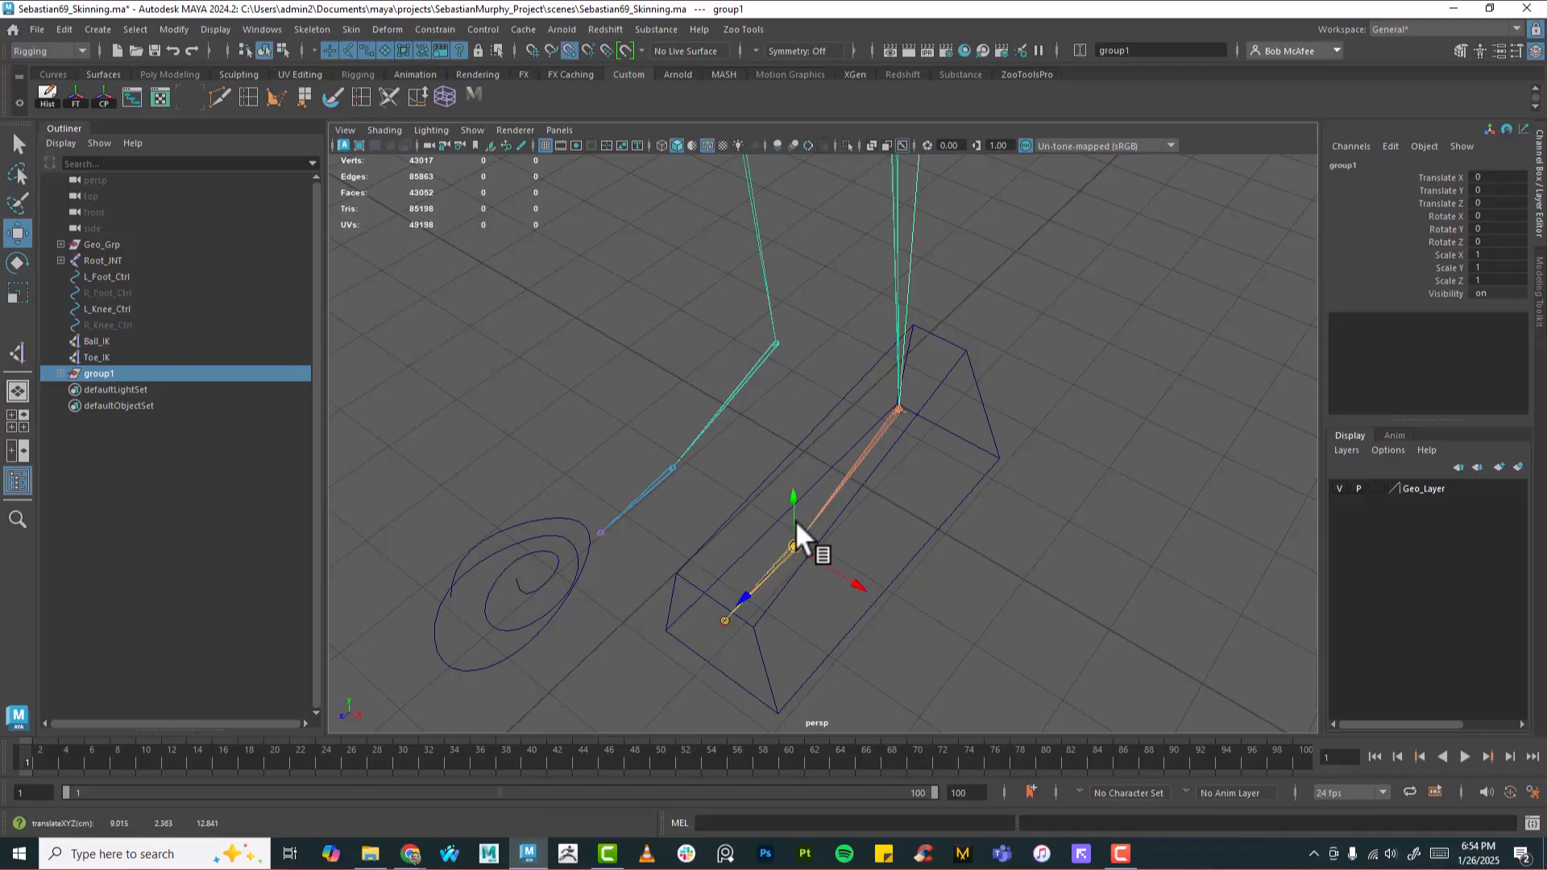
Step: Rotate the ankle IK group to about 45° in X to test the heel lift around the ball joint
left_click_drag(932, 540, 798, 486, "alt")
left_click(18, 263)
right_click_drag(862, 477, 806, 485, "alt")
middle_click_drag(806, 485, 806, 549, "alt")
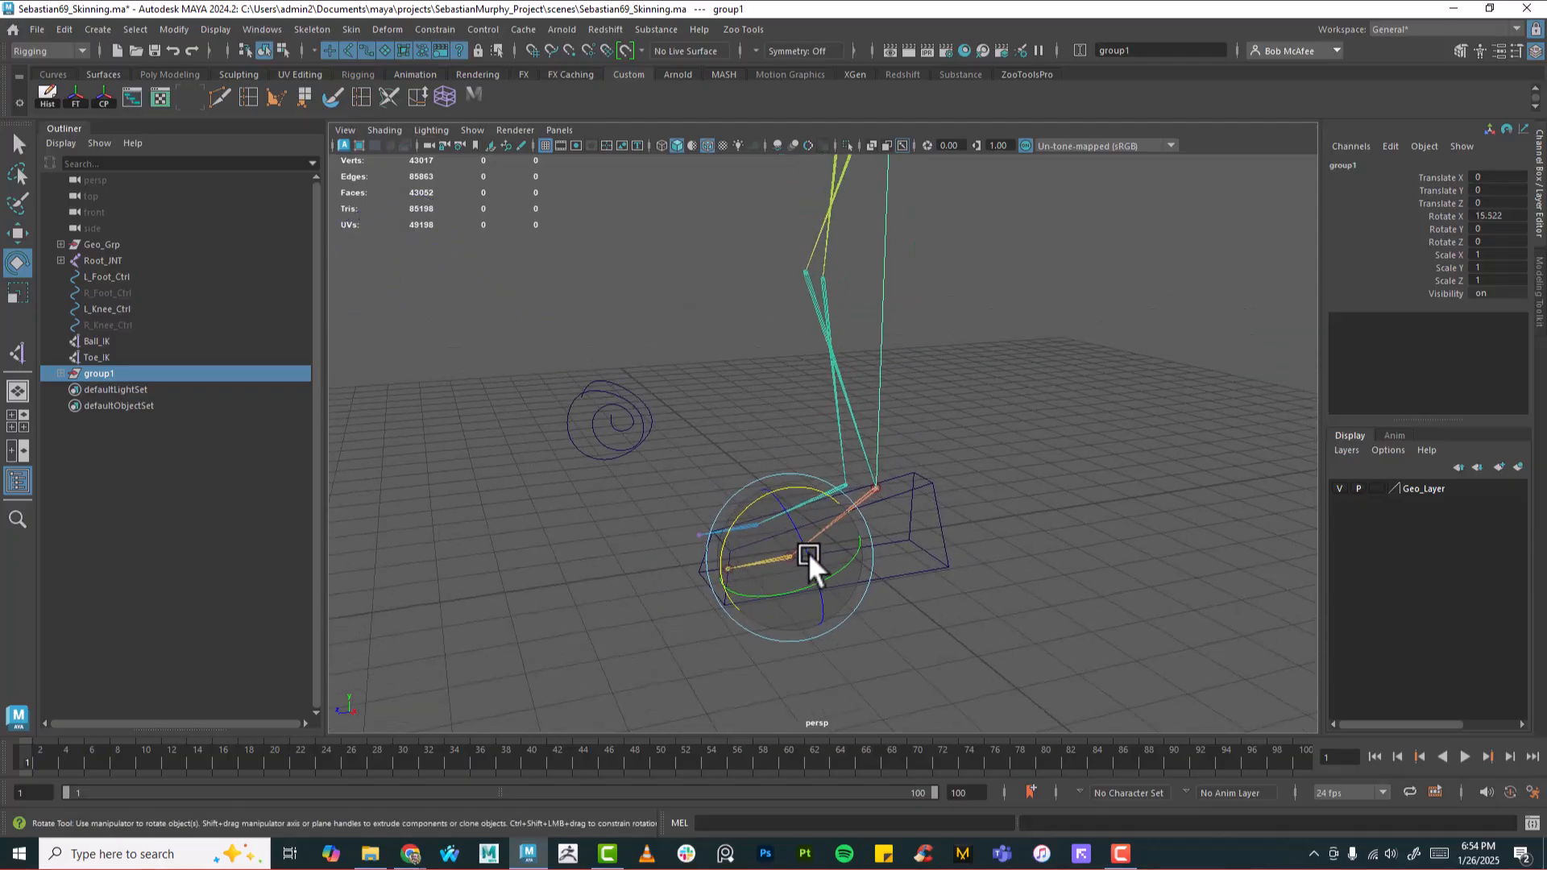
left_click_drag(808, 487, 767, 487)
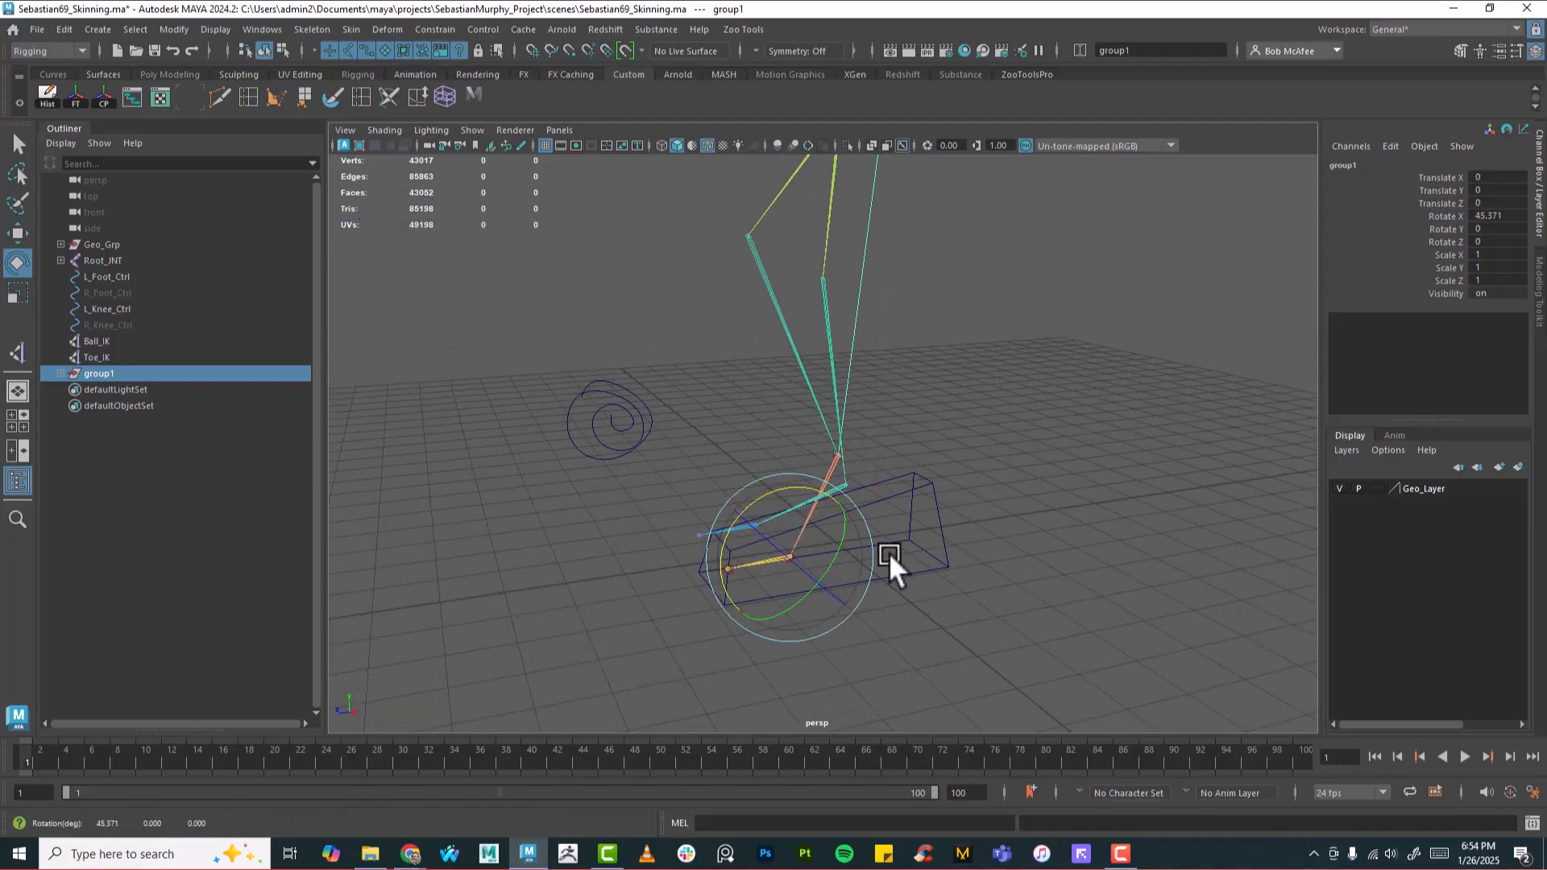
Step: Undo the ankle IK group's rotation, test the heel lift again at about 47° in X with the mesh shown, and undo it
key("ctrl+z")
key("ctrl+z")
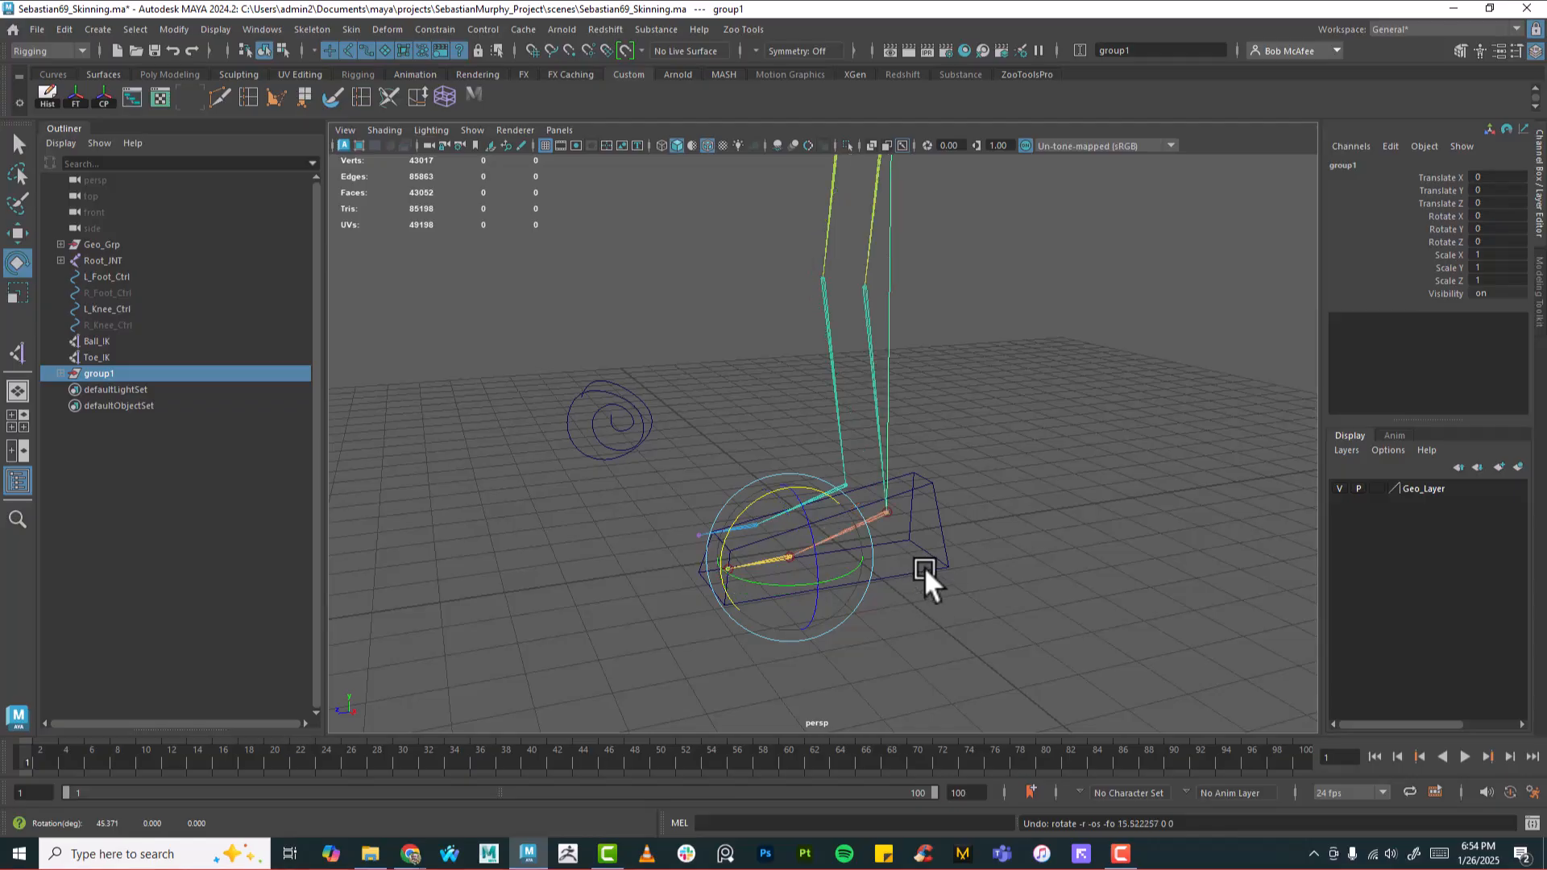
left_click_drag(775, 483, 726, 522)
left_click_drag(895, 542, 953, 572, "alt")
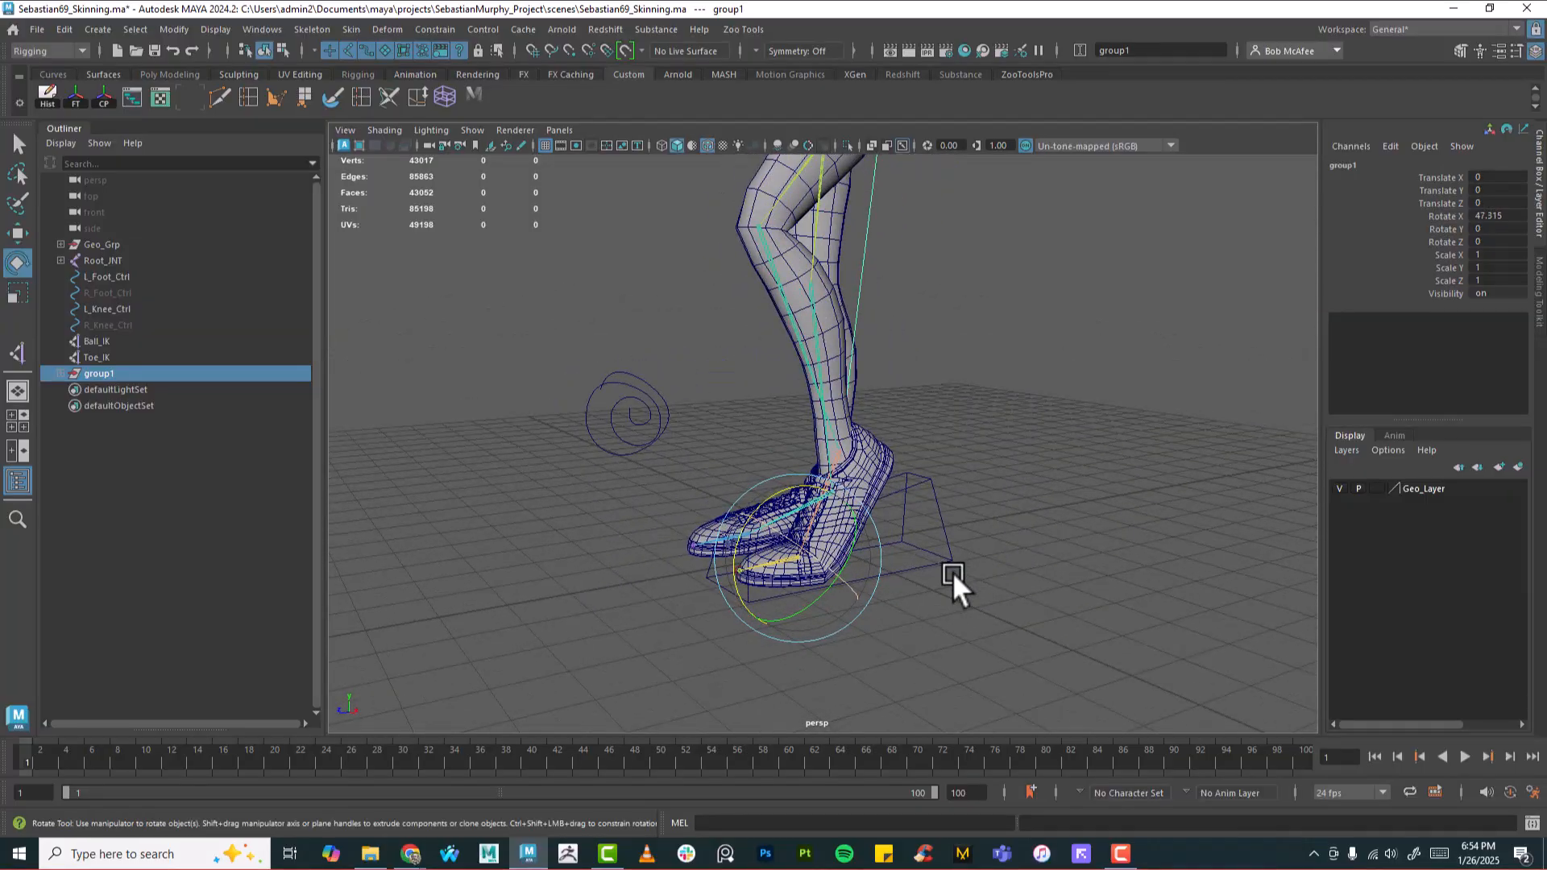
key("ctrl+z")
Step: Rename the group that holds Ankle_IK as Heel_Lift_Grp
scroll(950, 572, "up", 6)
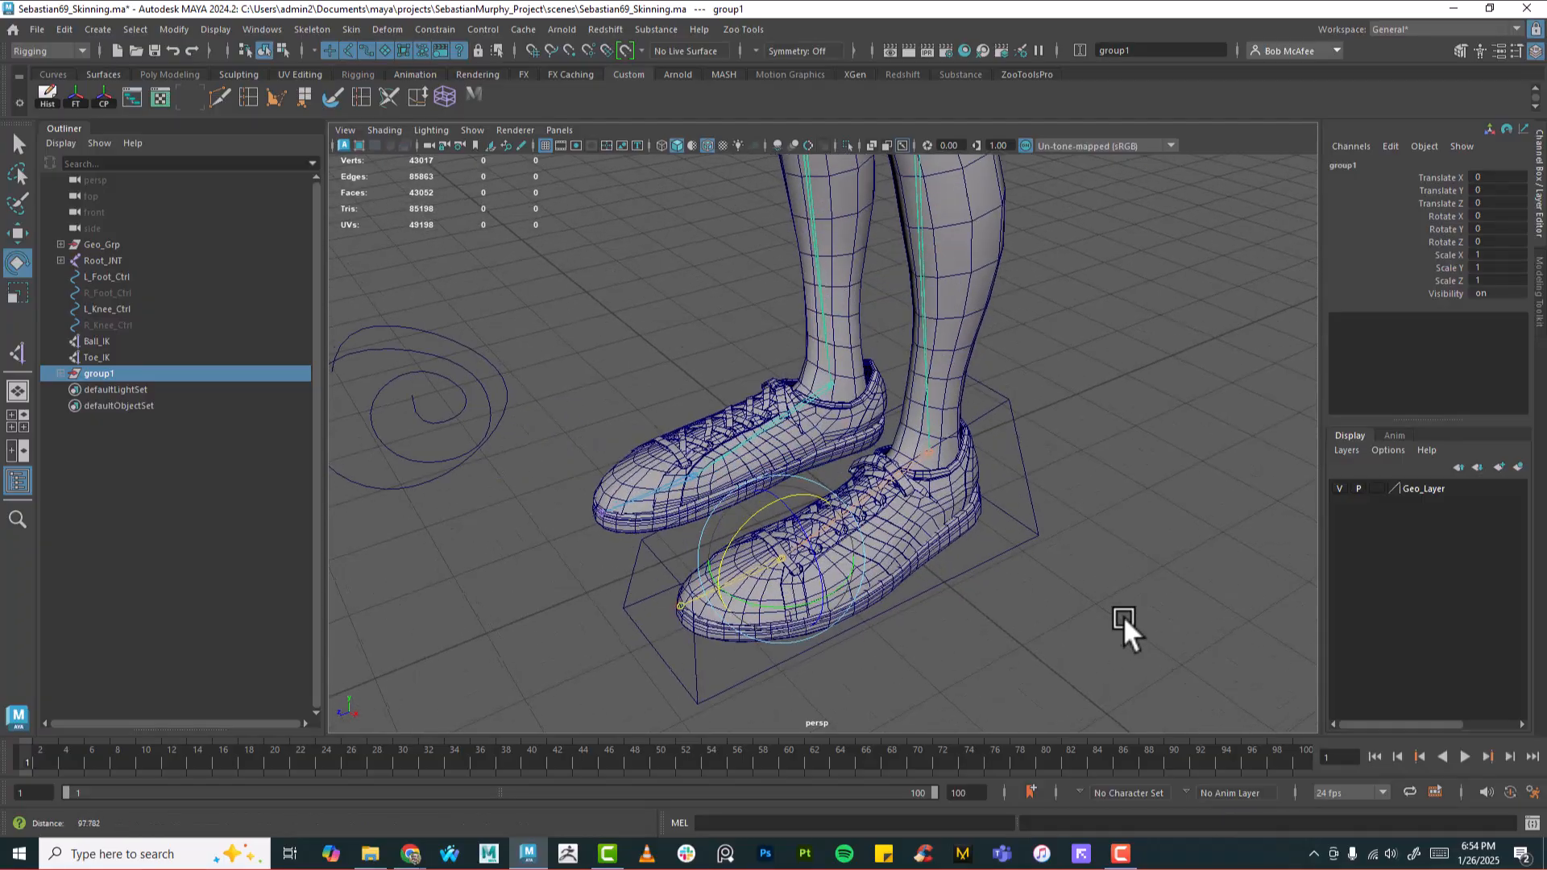
scroll(1066, 569, "up", 4)
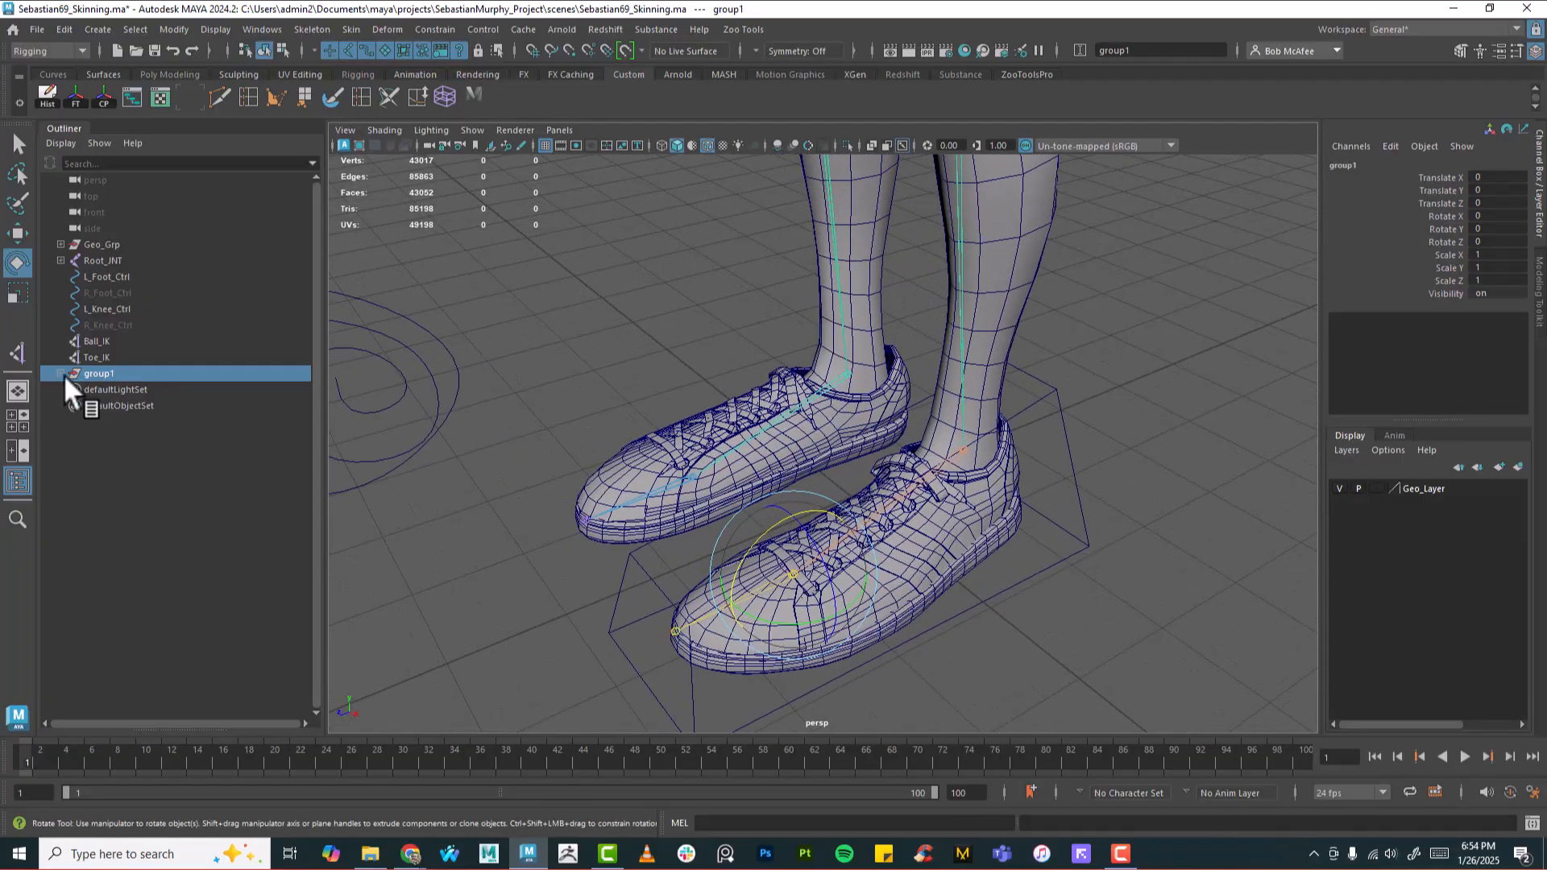
left_click(61, 374)
double_click(103, 374)
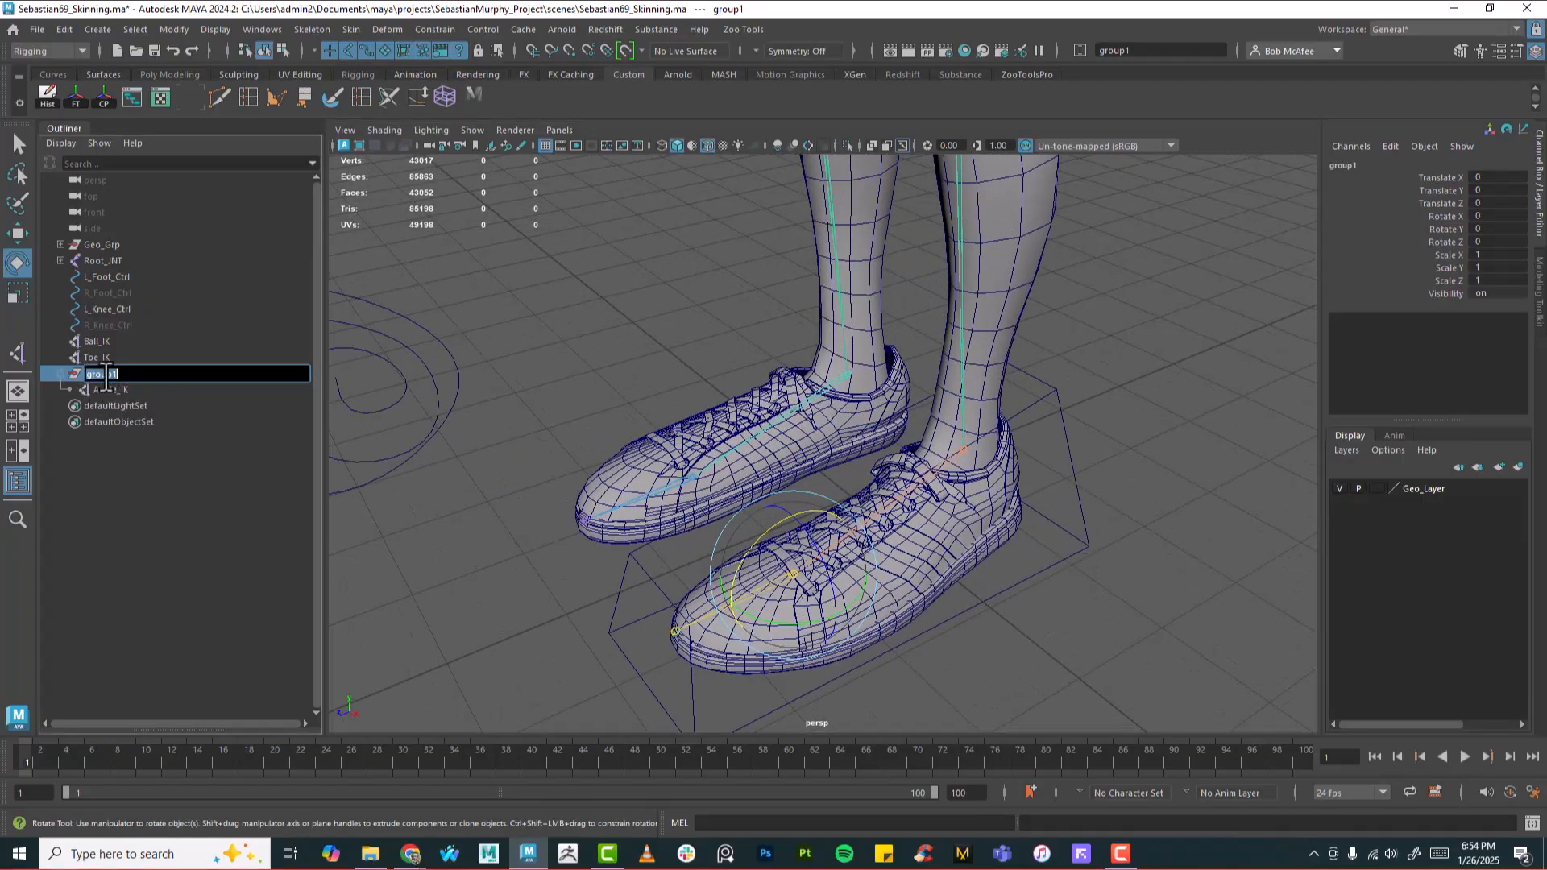
type("An")
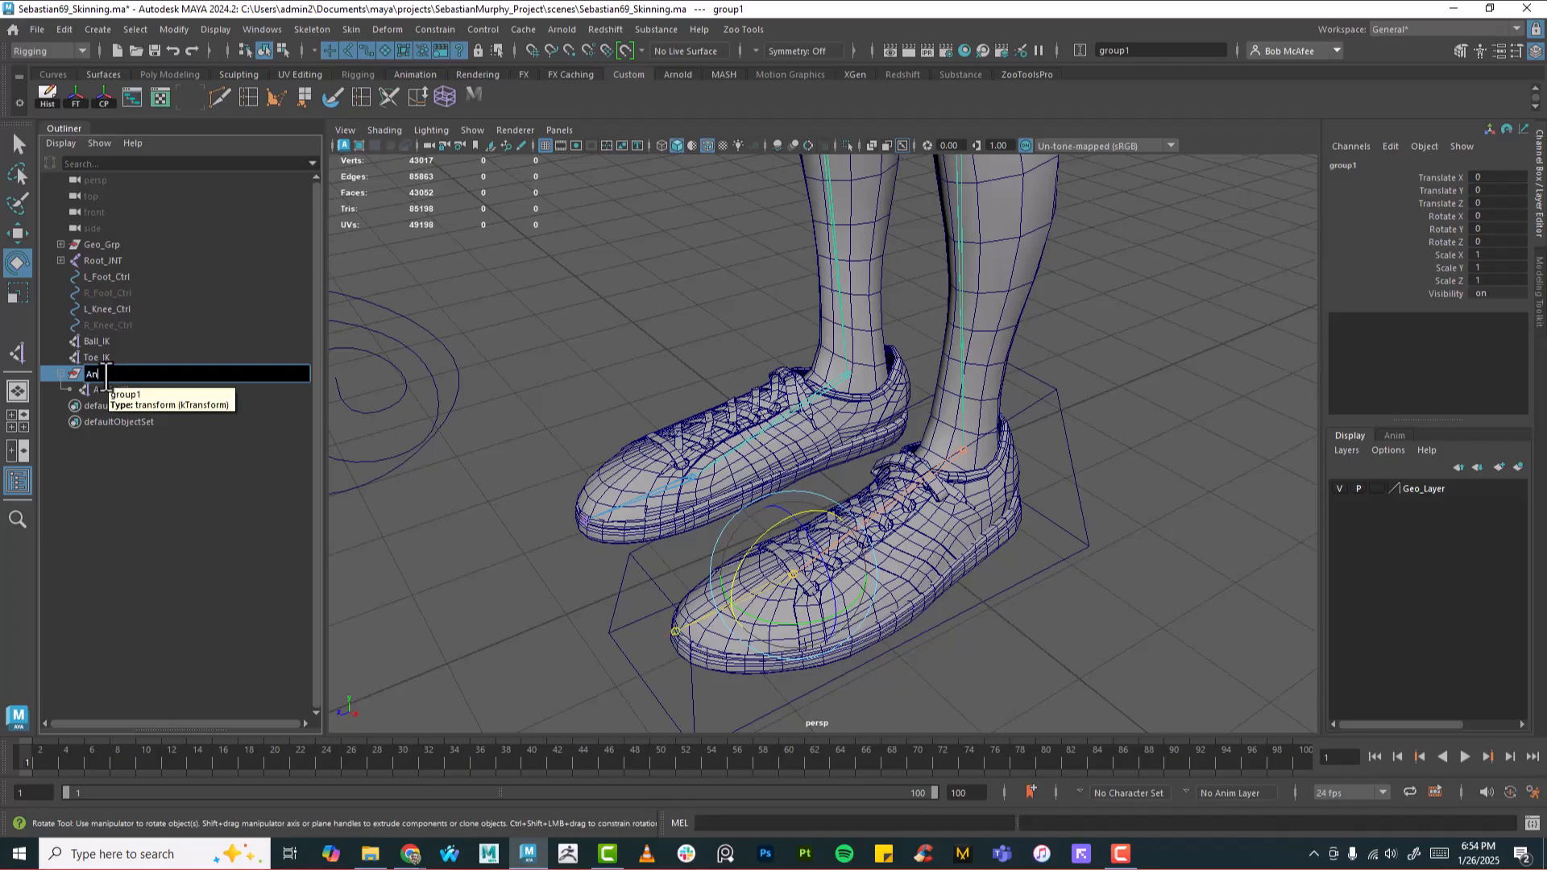
key("BackSpace")
key("BackSpace")
key("BackSpace")
type("Heel_Lift")
key("Return")
left_click_drag(106, 375, 94, 365)
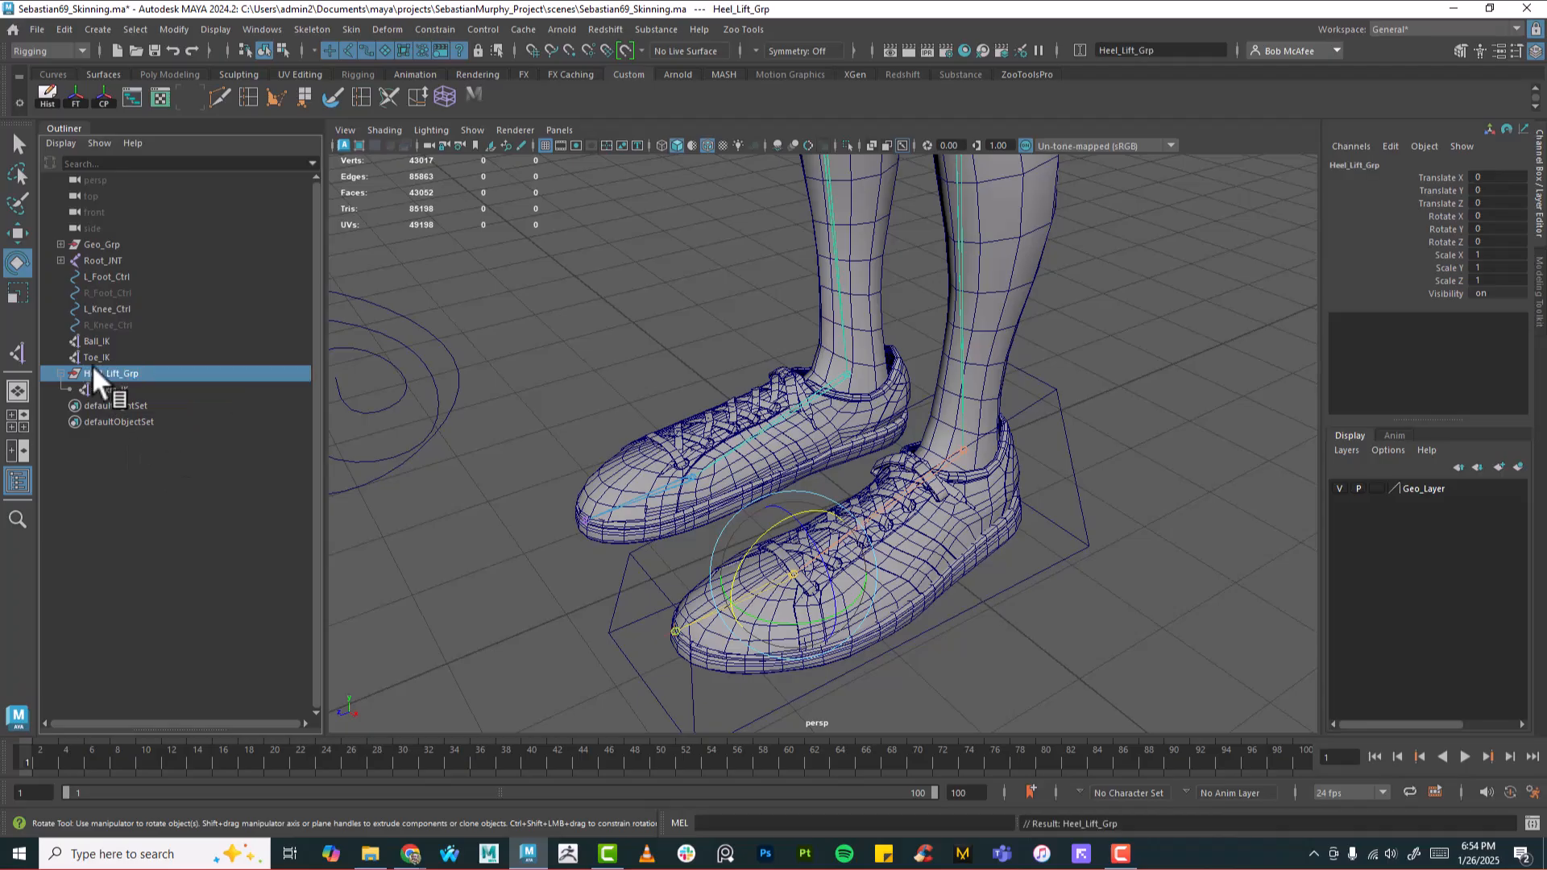
Step: Parent the Toe_IK handle under the Ball_IK handle
left_click_drag(190, 389, 133, 385)
left_click_drag(989, 558, 930, 539, "alt")
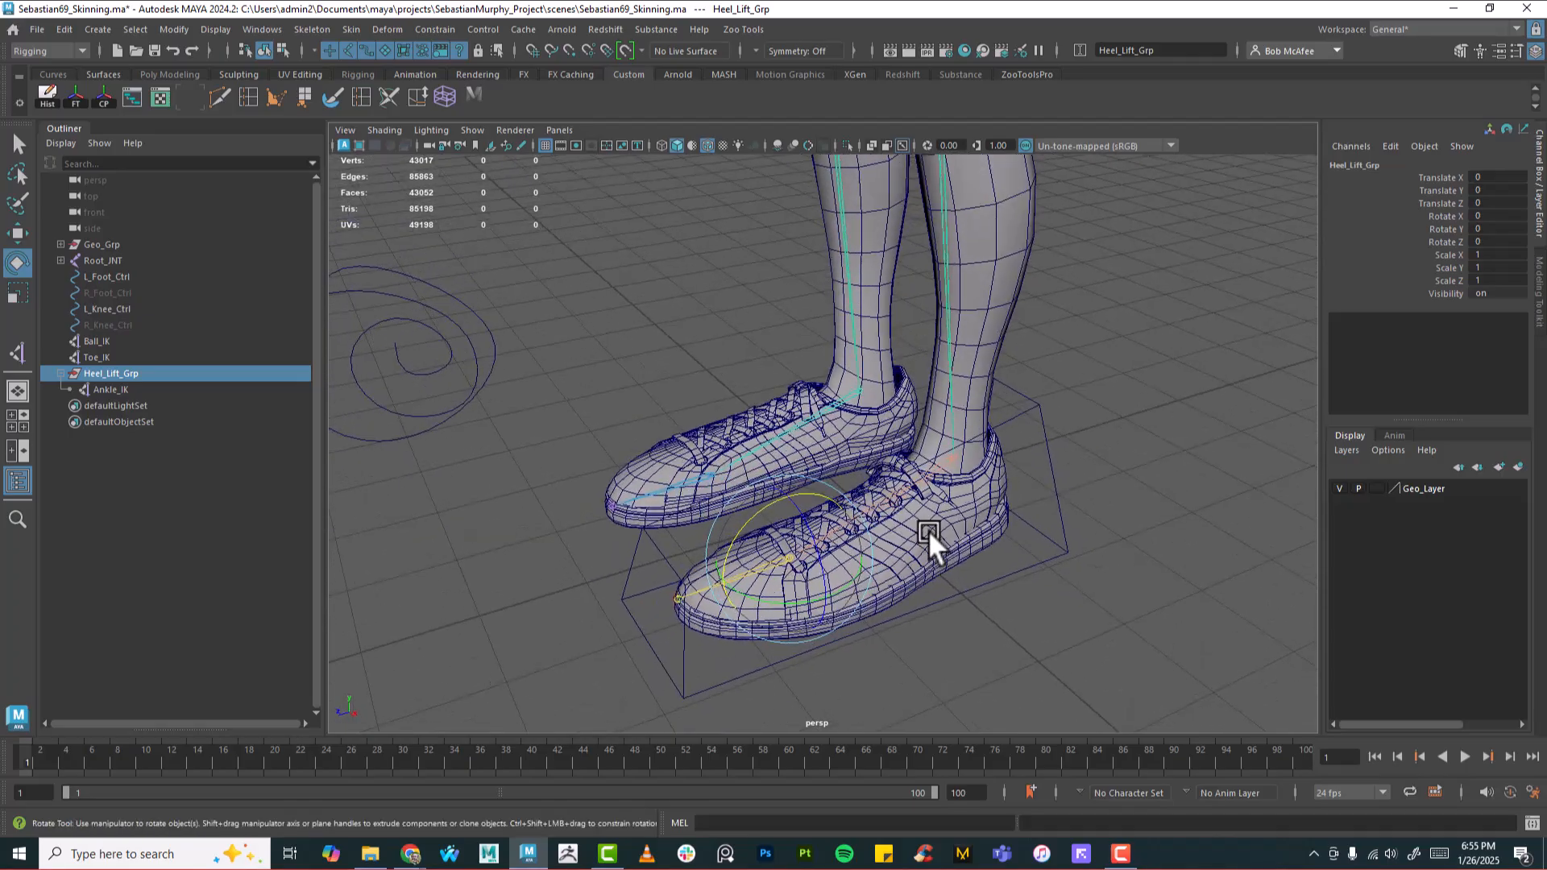
left_click_drag(873, 621, 918, 556, "alt")
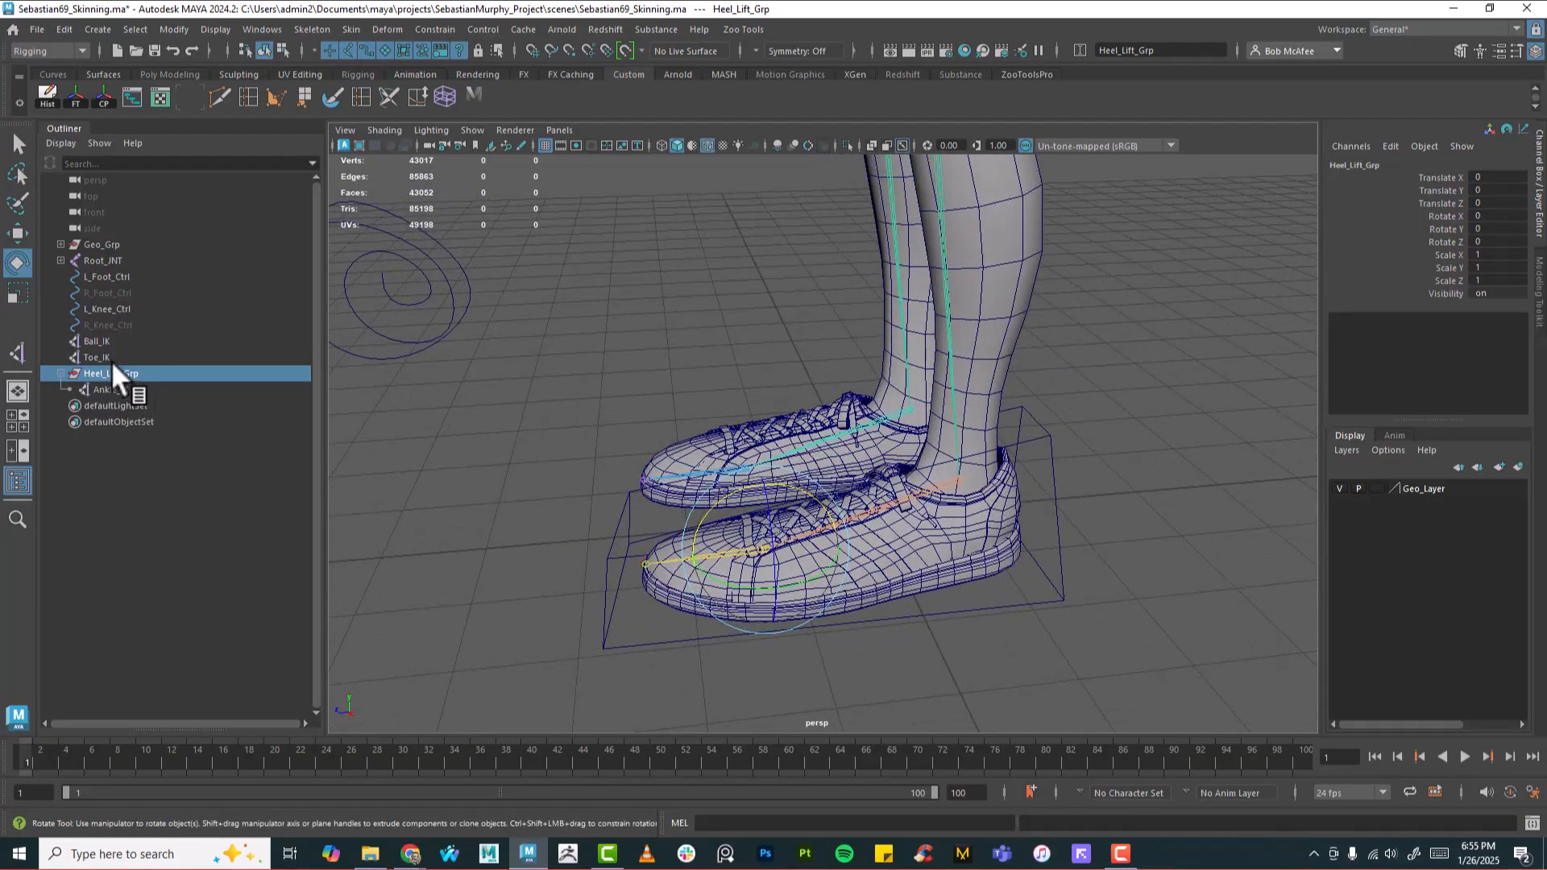
left_click_drag(781, 504, 822, 508, "alt")
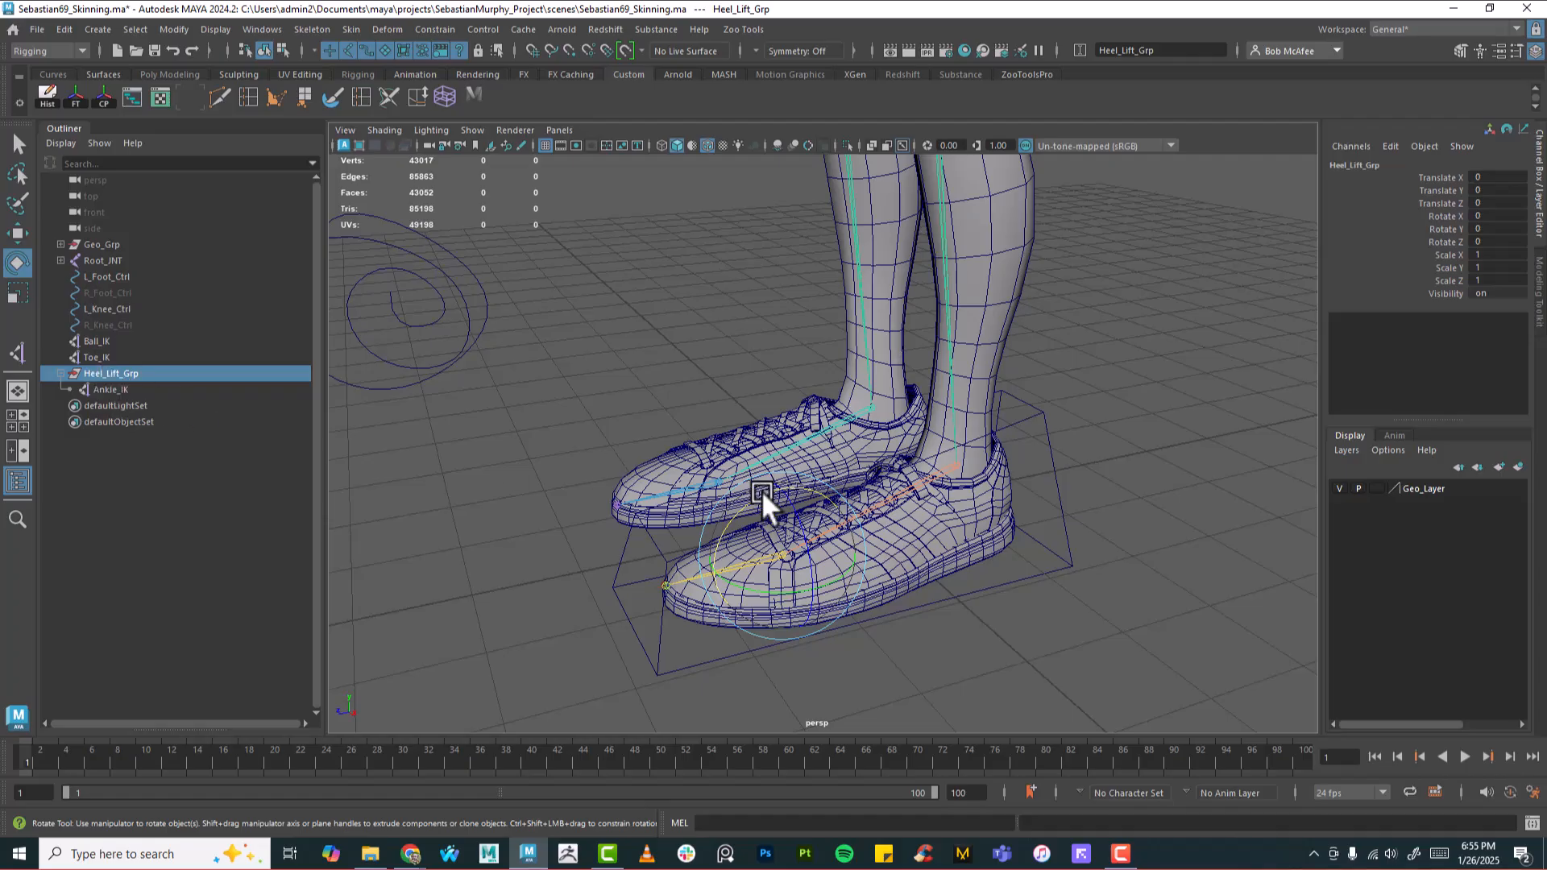
left_click(93, 353)
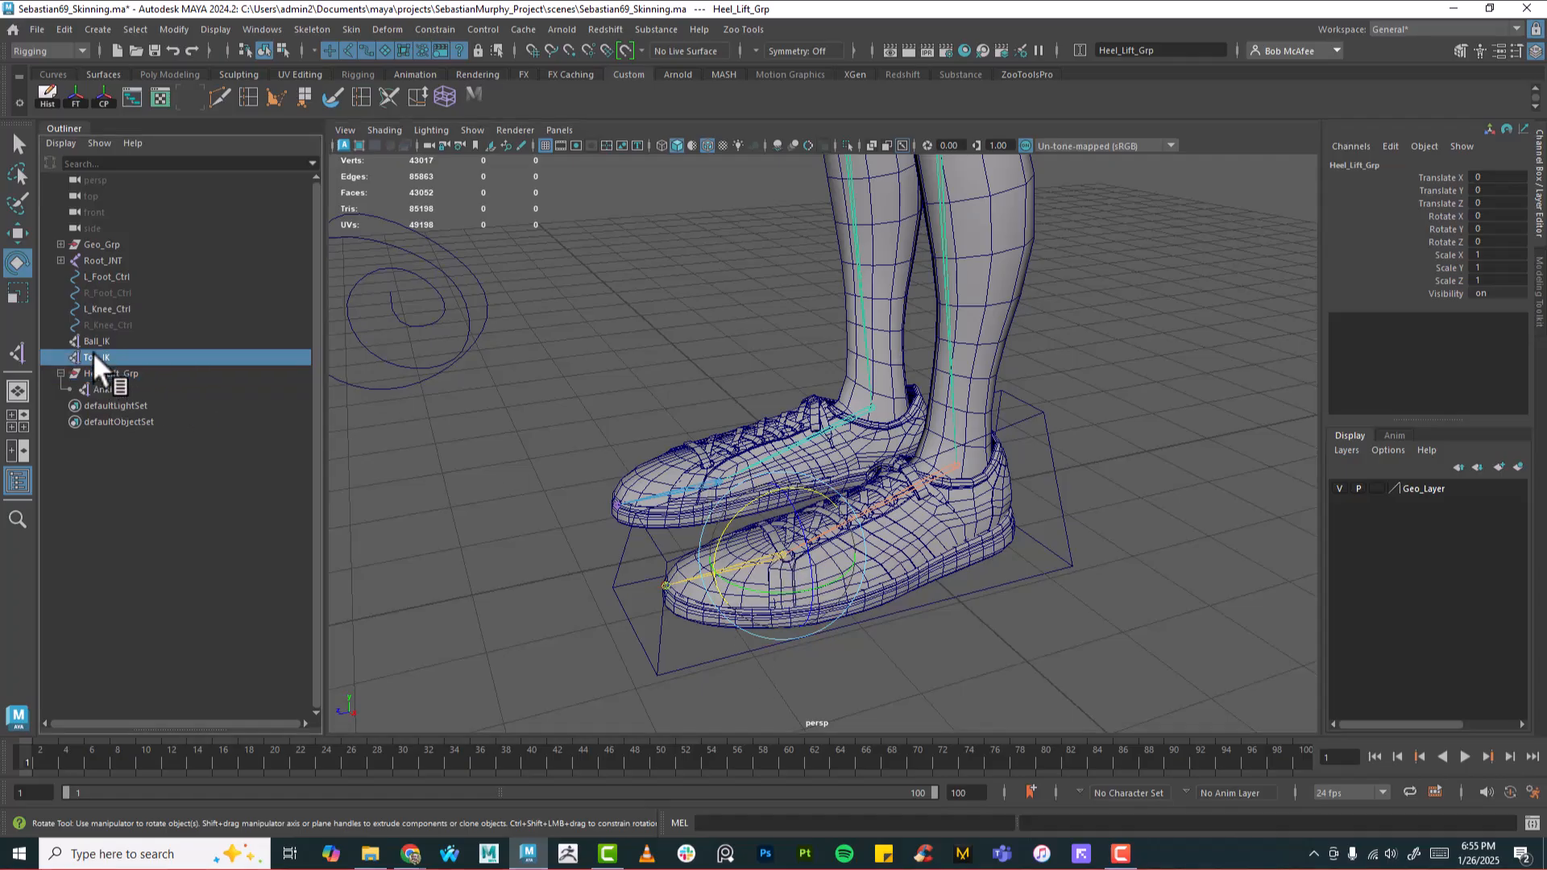
middle_click_drag(94, 358, 94, 340)
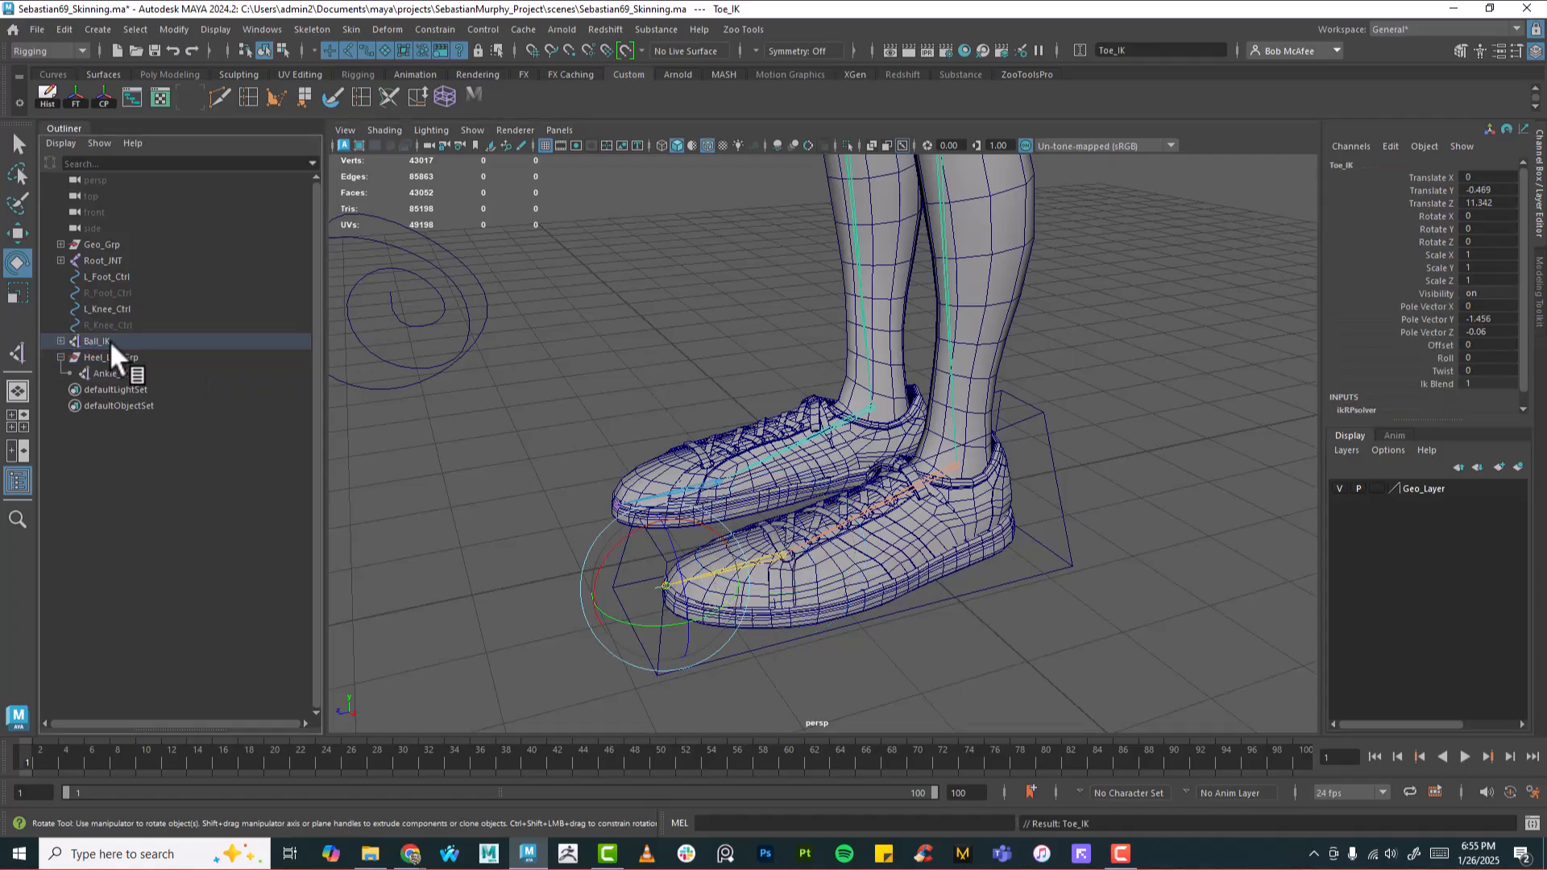
left_click(61, 341)
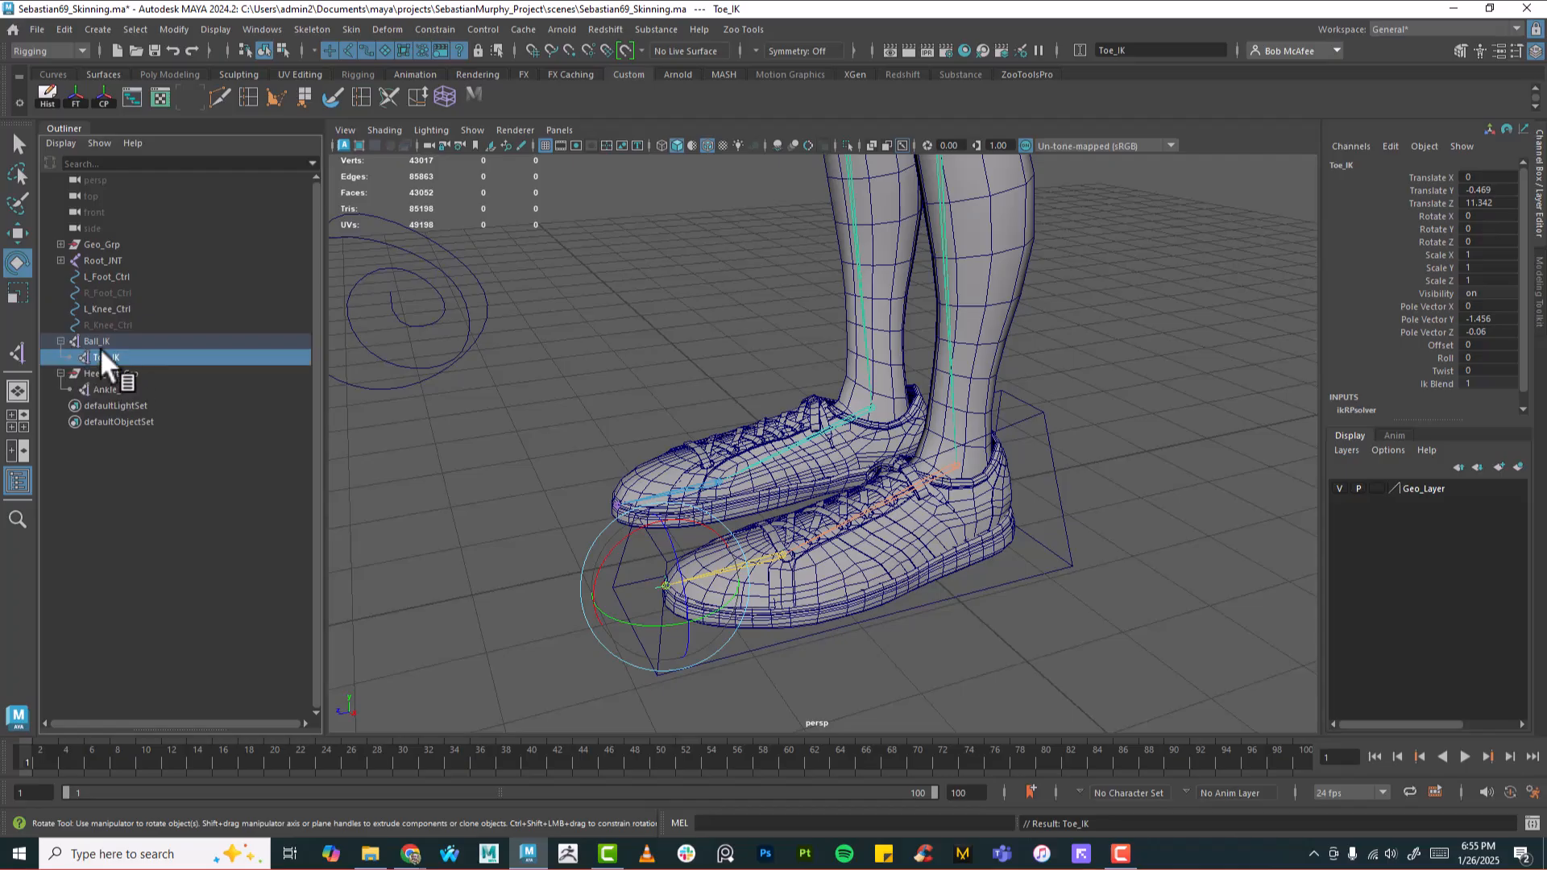
Step: Group the Ball_IK handle and Heel_Lift_Grp together under one new parent group
left_click(94, 335)
left_click_drag(755, 498, 898, 516)
key("ctrl+z")
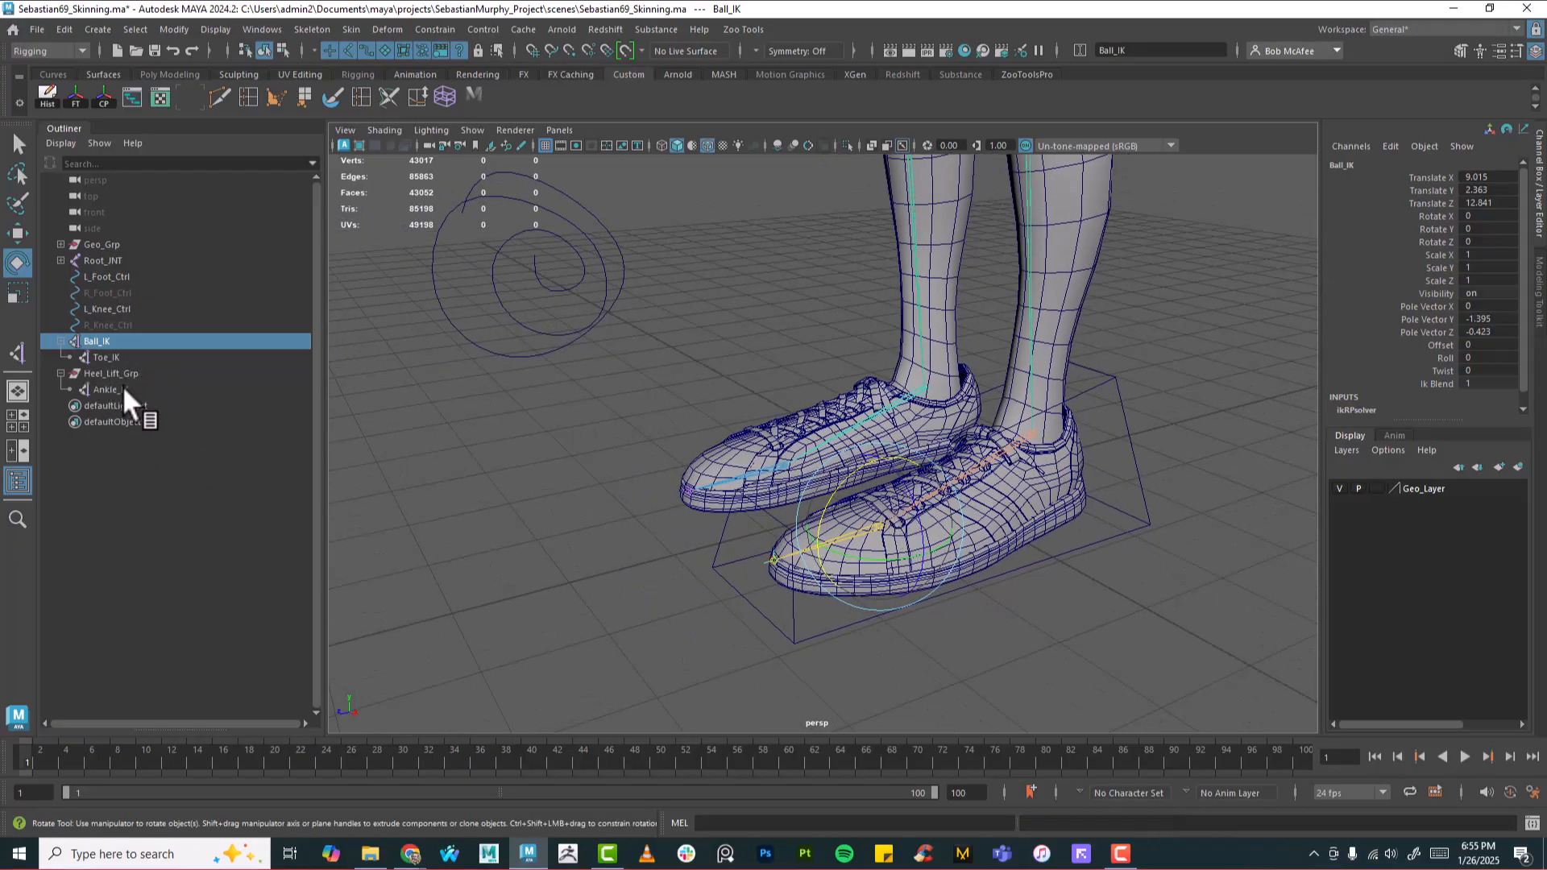
left_click_drag(1013, 565, 998, 577, "alt")
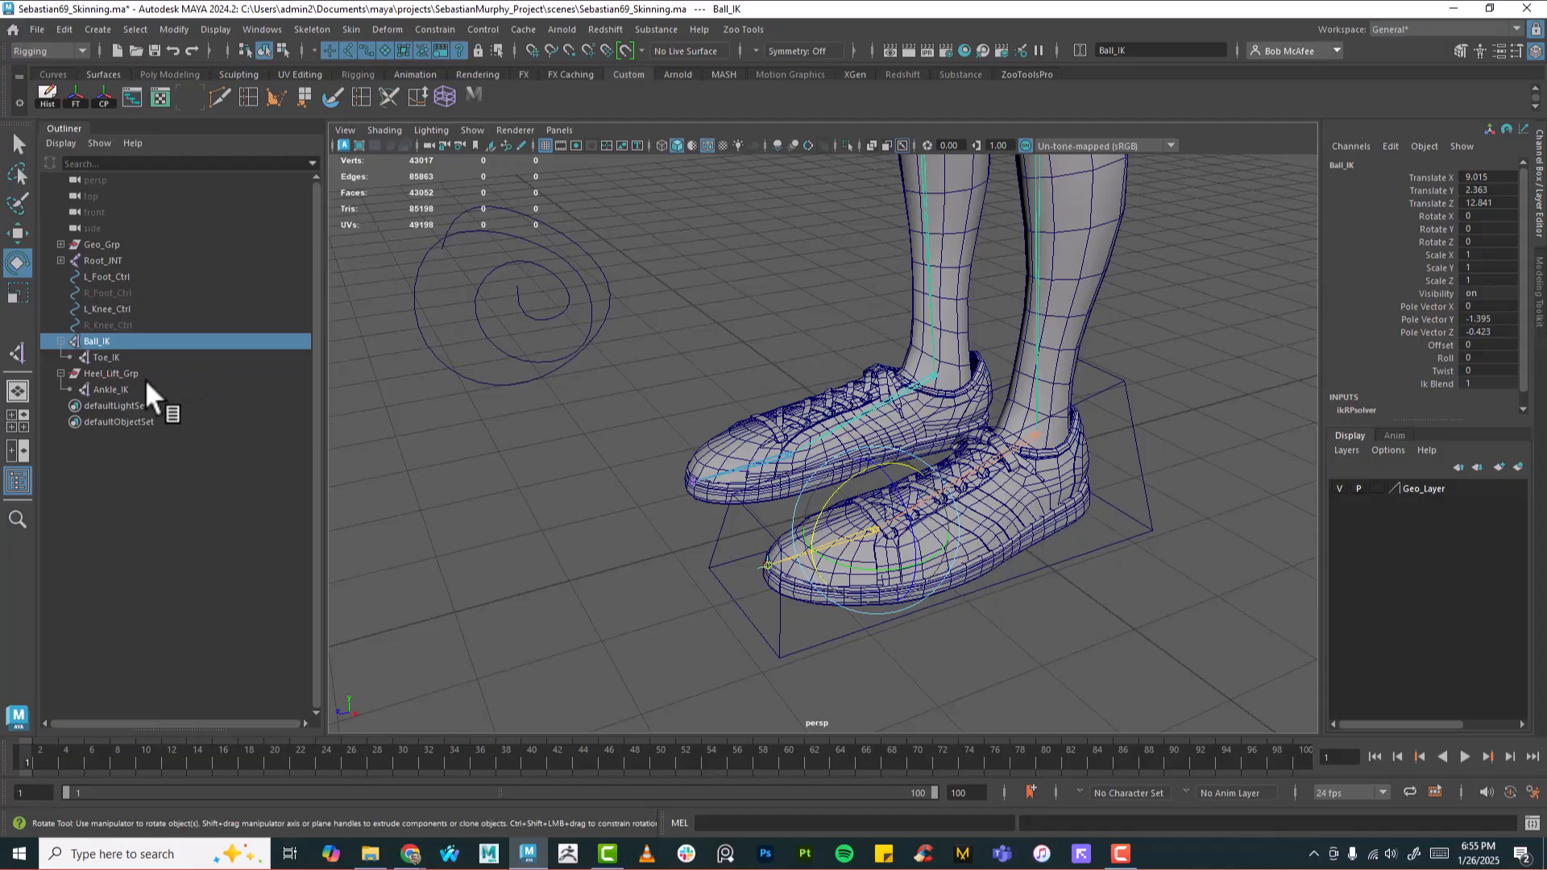
left_click(94, 373, "ctrl")
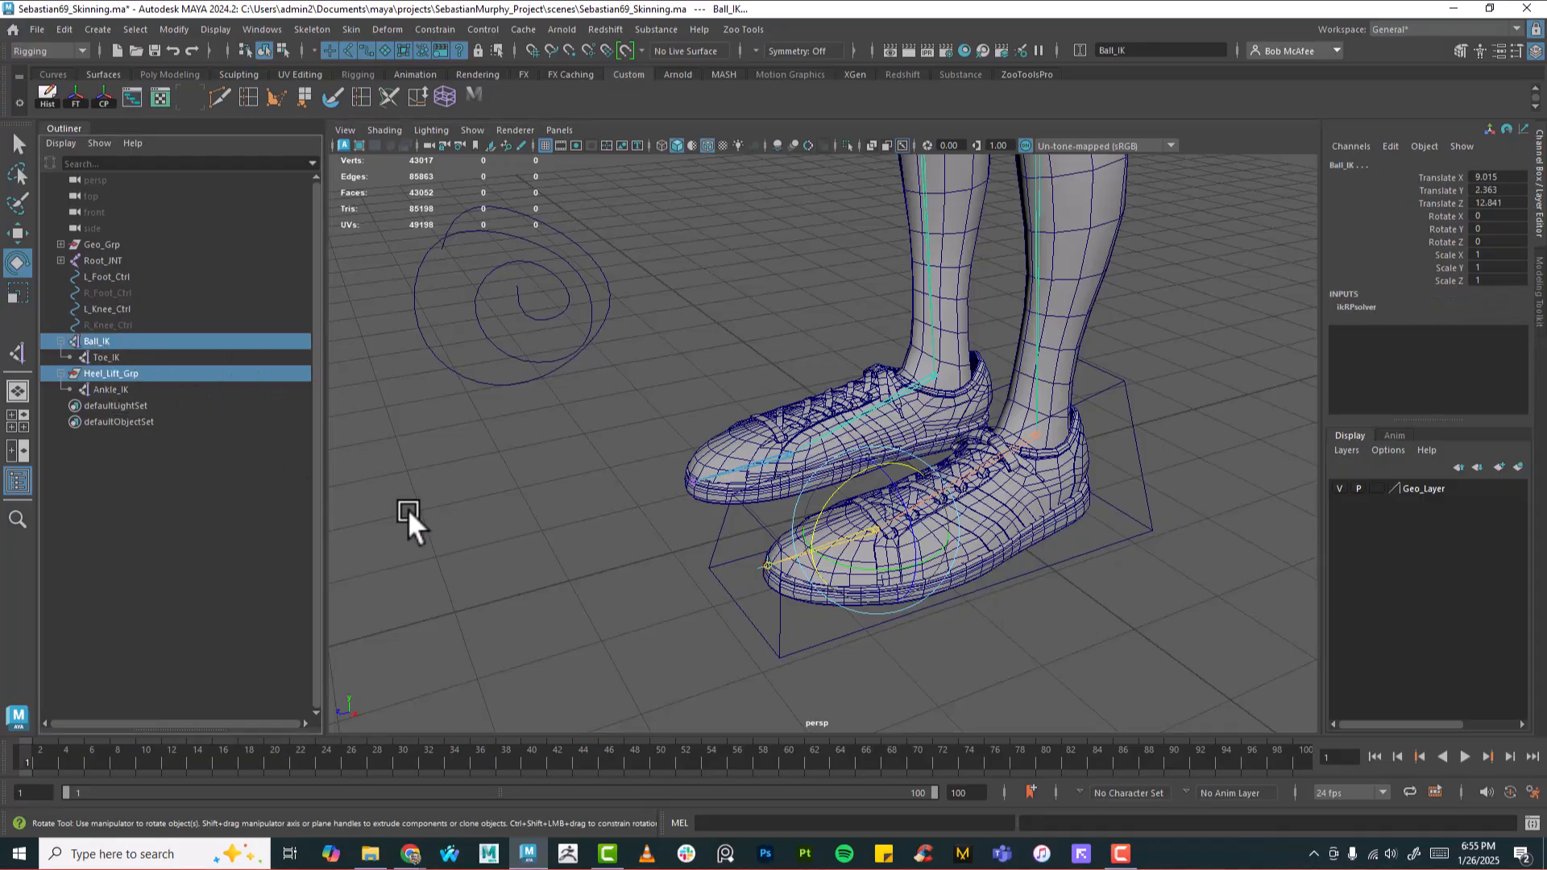
key("ctrl+g")
Step: Hide the mesh and snap the new parent group's pivot to the left toe joint
left_click_drag(907, 466, 989, 515, "alt")
key("alt+2")
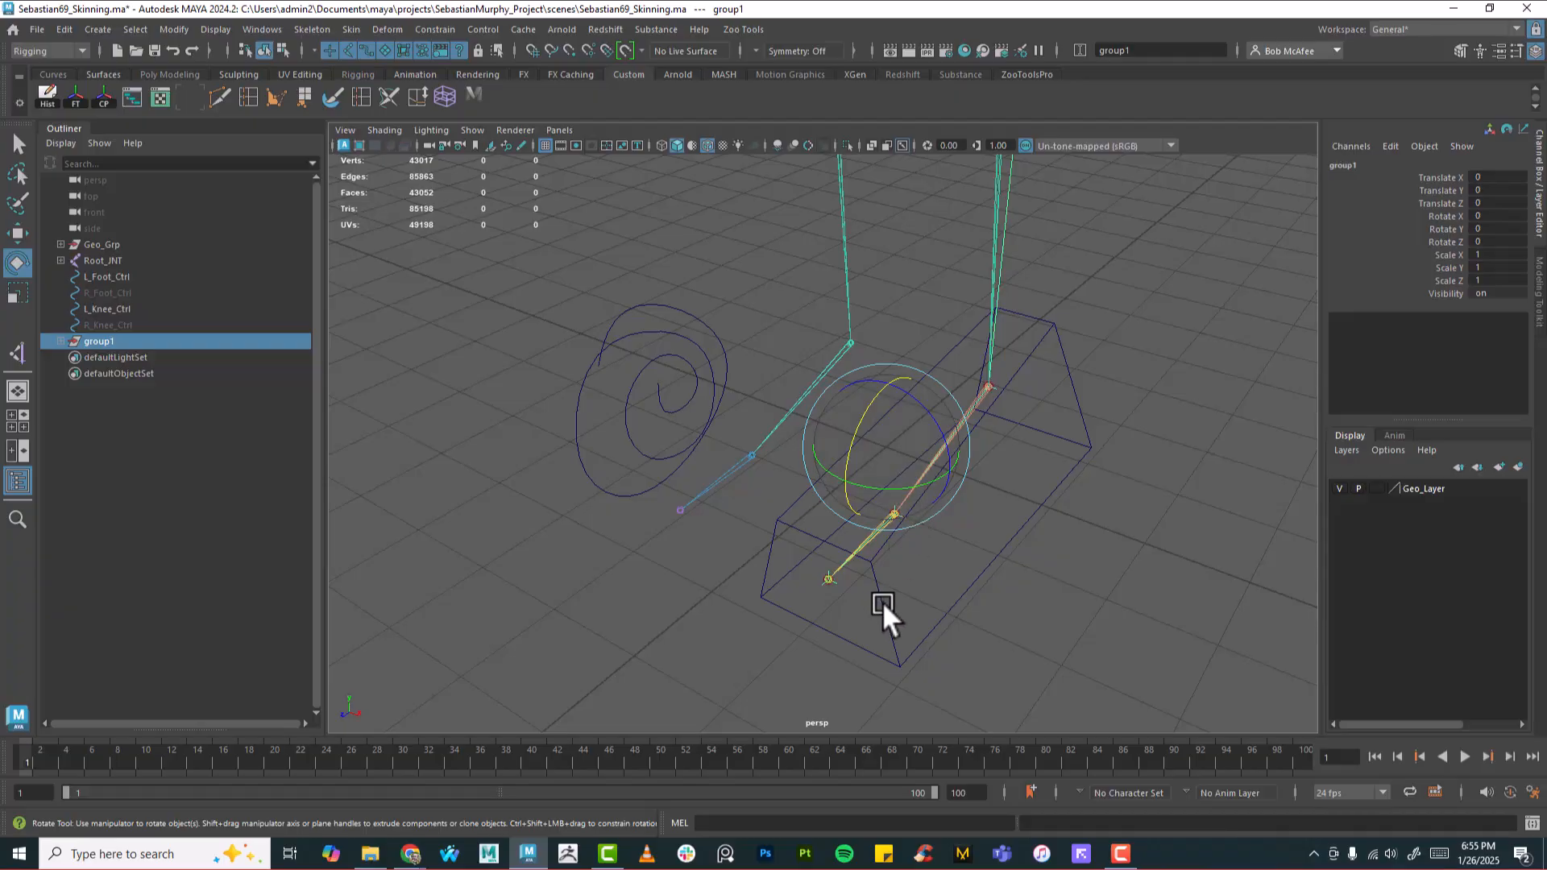
key("d")
key("v")
middle_click_drag(868, 573, 835, 590)
left_click_drag(978, 482, 916, 491, "alt")
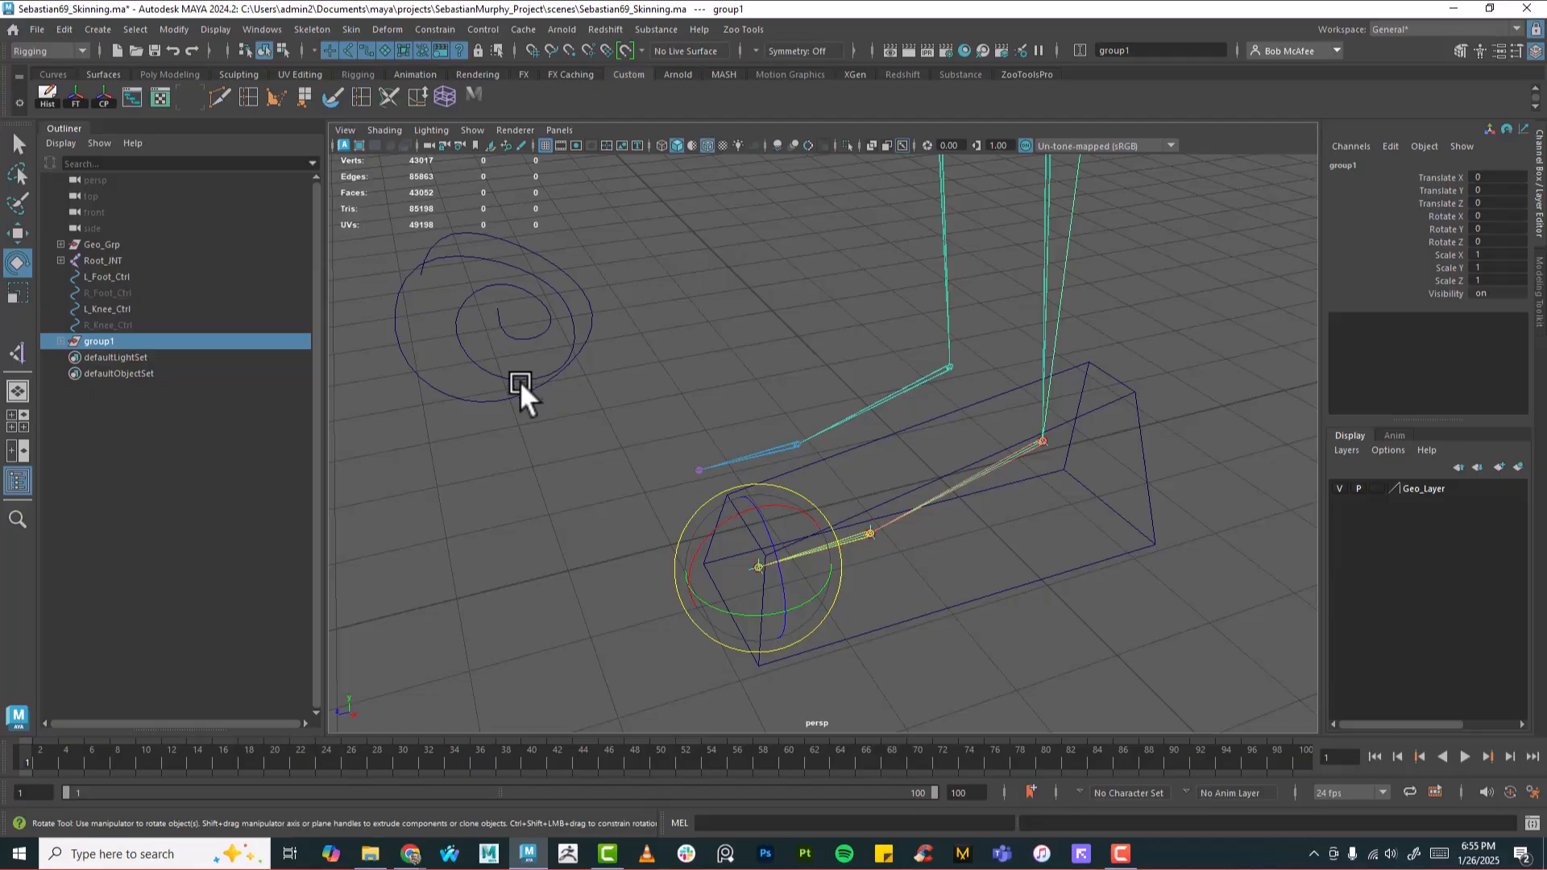
Step: Show the mesh and snap the group's pivot to a vertex on the underside of the left shoe's toe tip
key("alt+1")
left_click_drag(1000, 544, 1017, 549, "alt")
right_click_drag(1018, 549, 1120, 705, "alt")
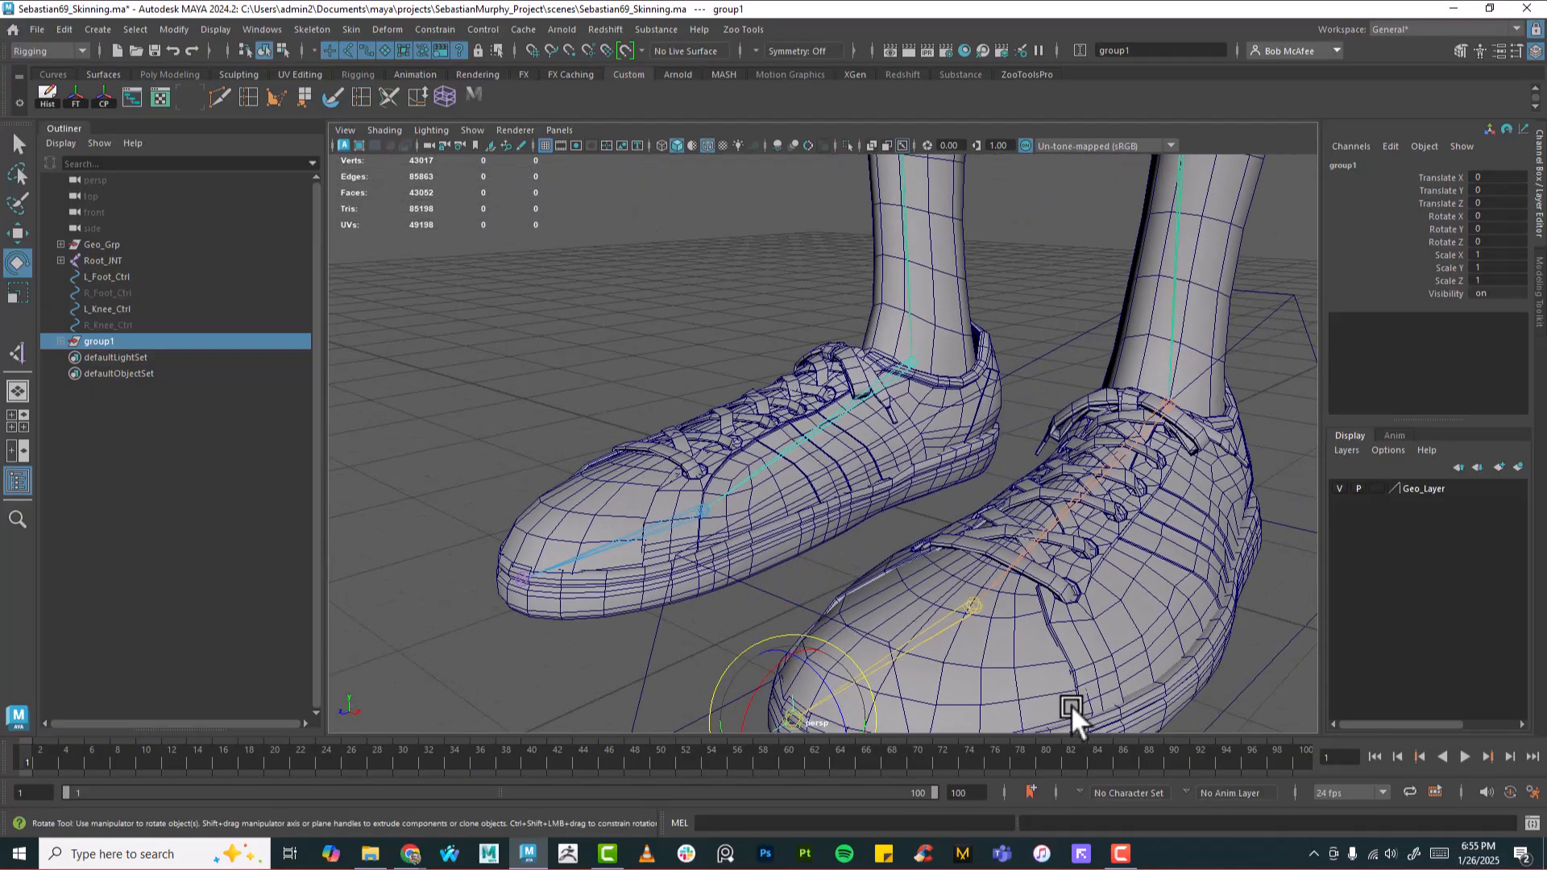
middle_click_drag(1120, 705, 903, 459, "alt")
left_click_drag(903, 459, 808, 466, "alt")
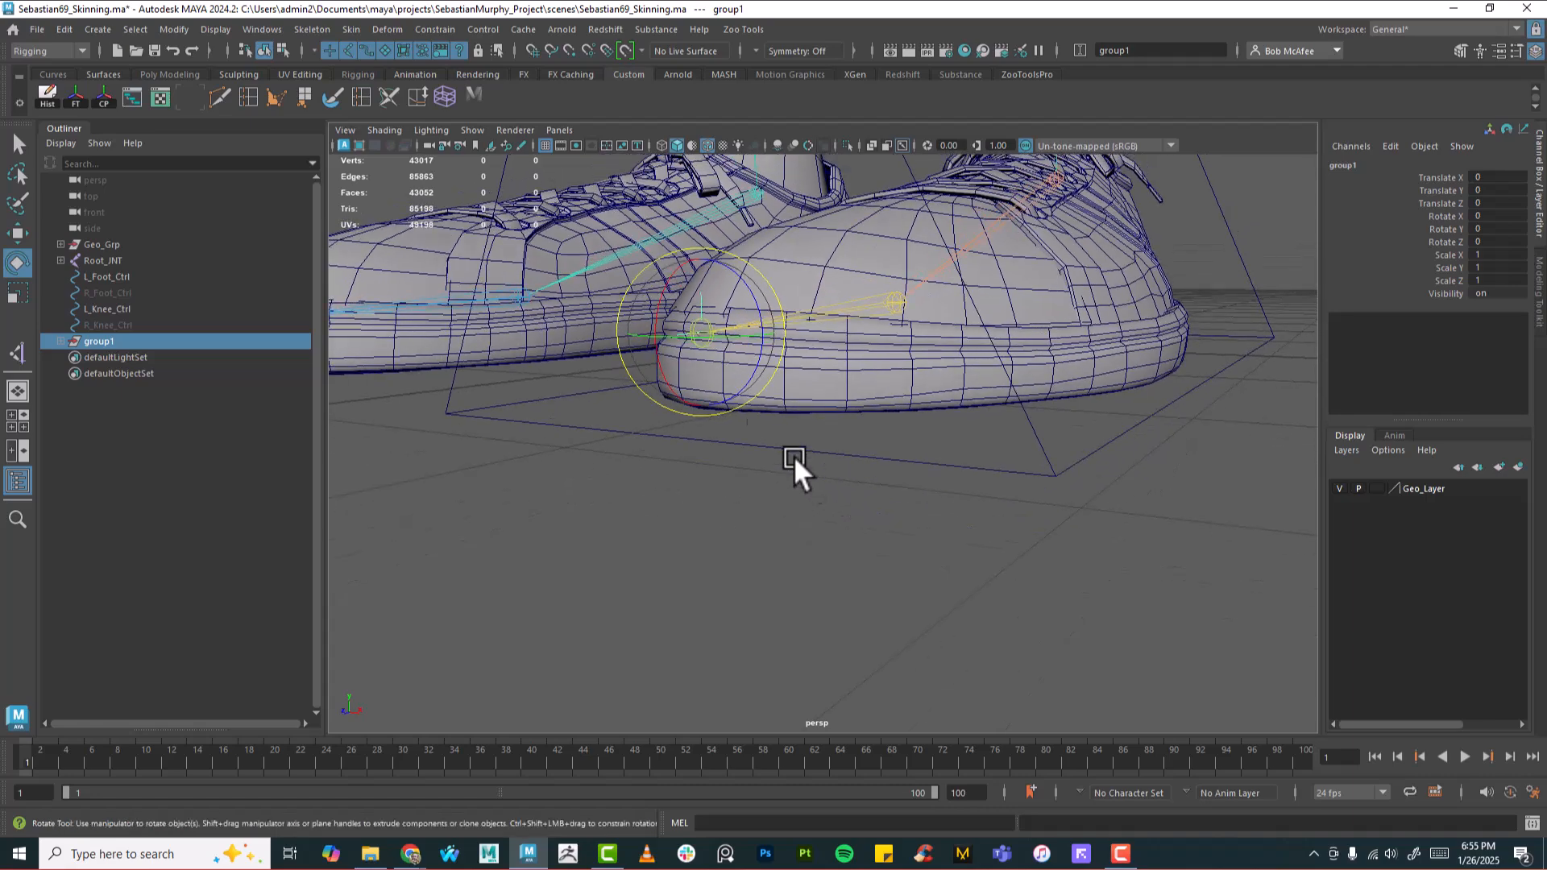
key("d")
key("v")
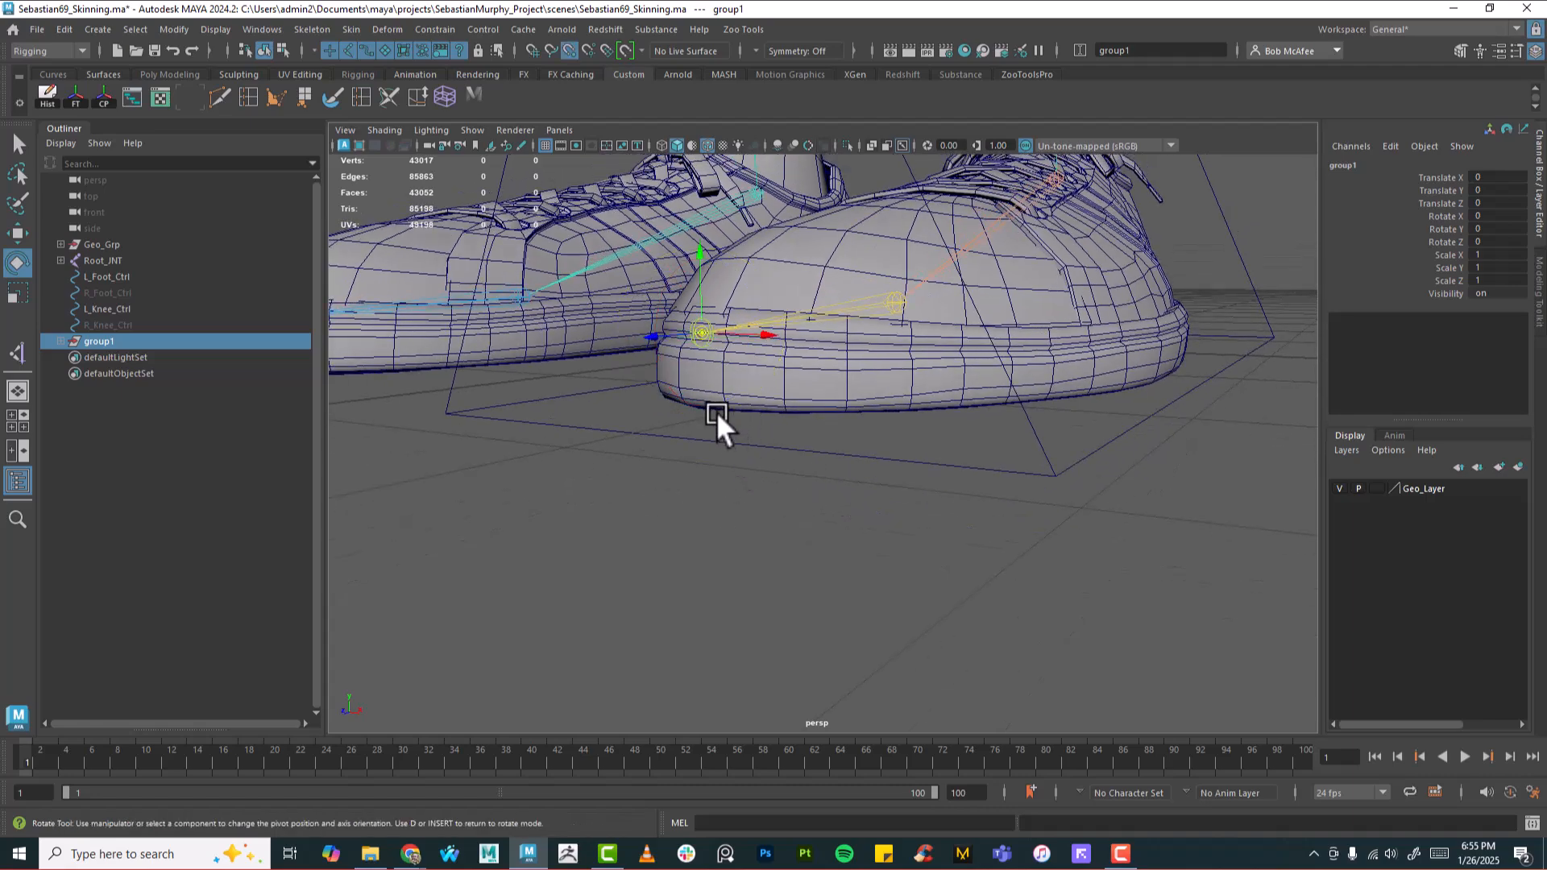
middle_click_drag(725, 411, 719, 424)
Step: Test the toe pivot by rotating the group to about 56° in X, and undo the rotation
left_click_drag(1147, 465, 635, 469, "alt")
right_click_drag(894, 440, 835, 427, "alt")
middle_click_drag(834, 427, 789, 560, "alt")
left_click_drag(790, 561, 873, 592, "alt")
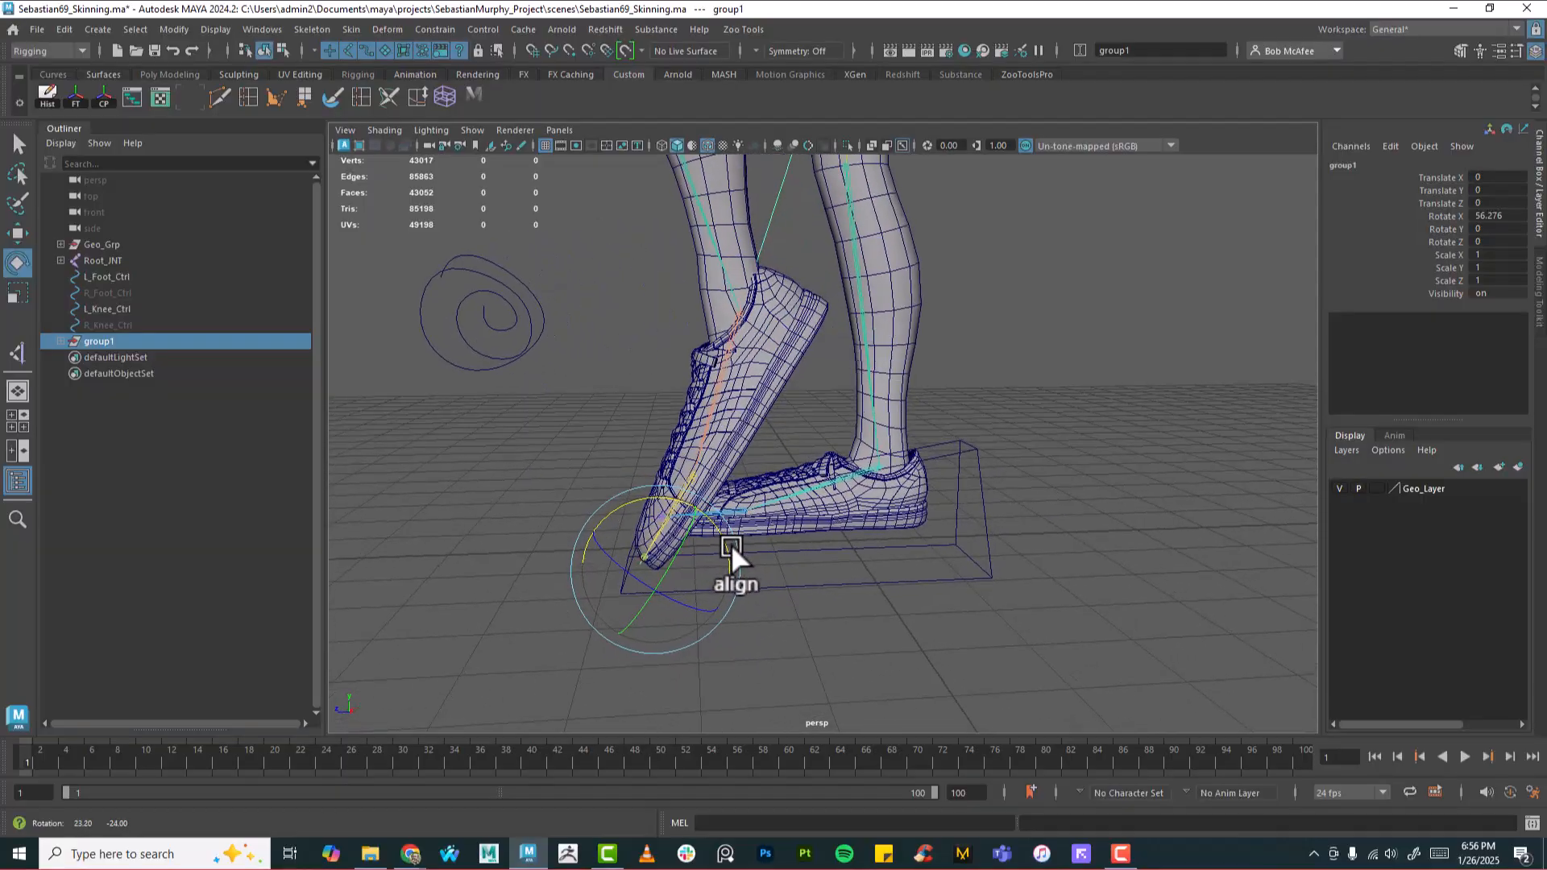
key("ctrl+z")
Step: Hide the mesh and examine the left foot's toe and ball joints from several angles
right_click_drag(873, 592, 945, 625, "alt")
left_click_drag(944, 625, 964, 636, "alt")
middle_click_drag(963, 637, 888, 560, "alt")
left_click_drag(918, 600, 925, 569, "alt")
key("alt+2")
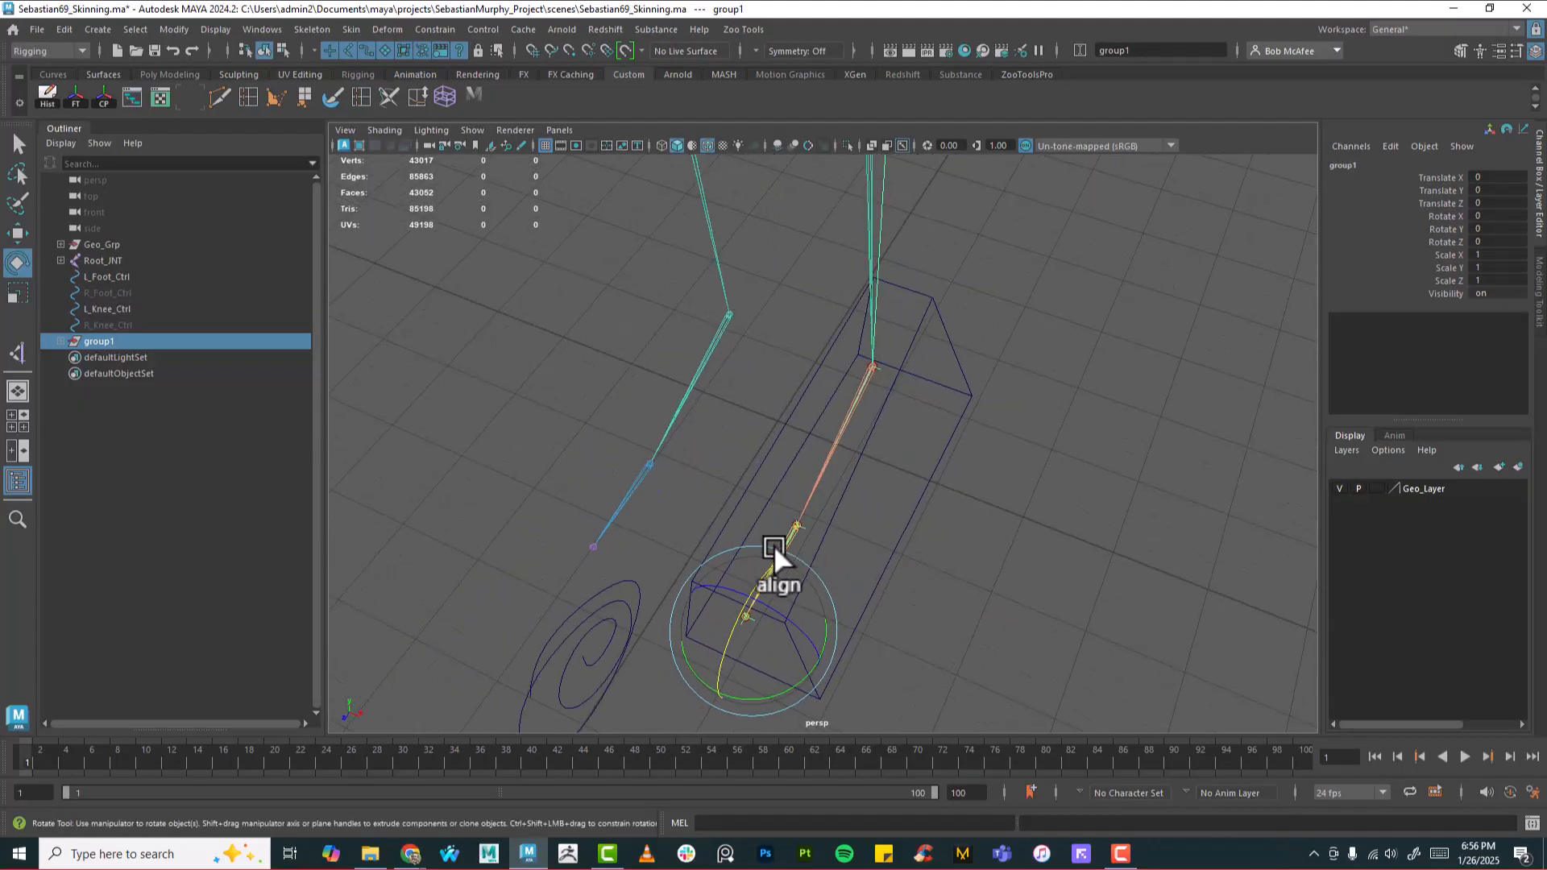
left_click_drag(819, 530, 677, 504, "alt")
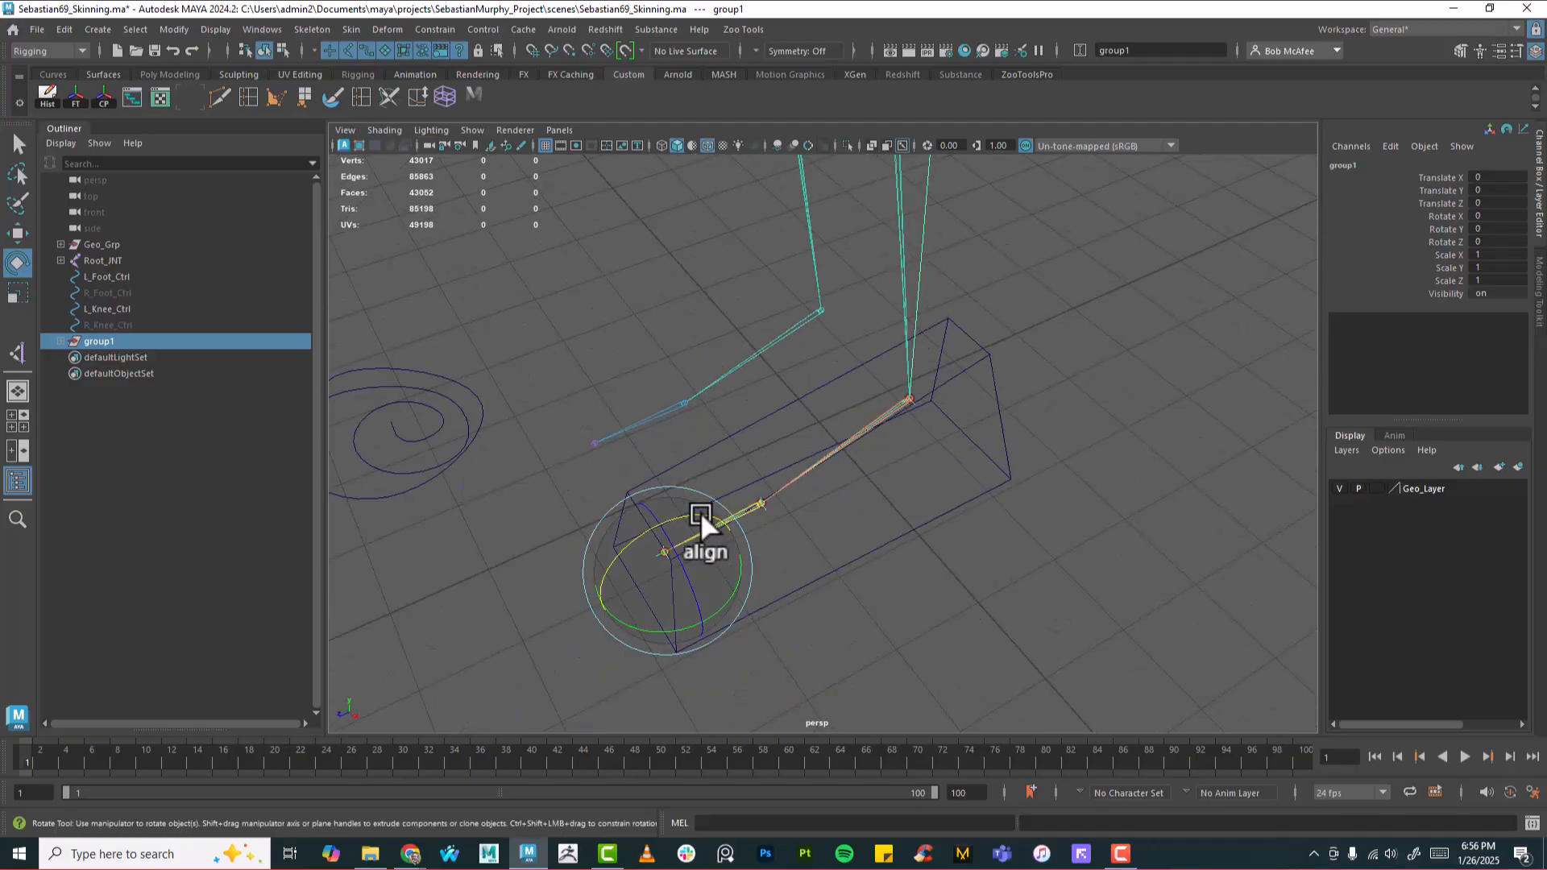
left_click_drag(829, 534, 698, 439, "alt")
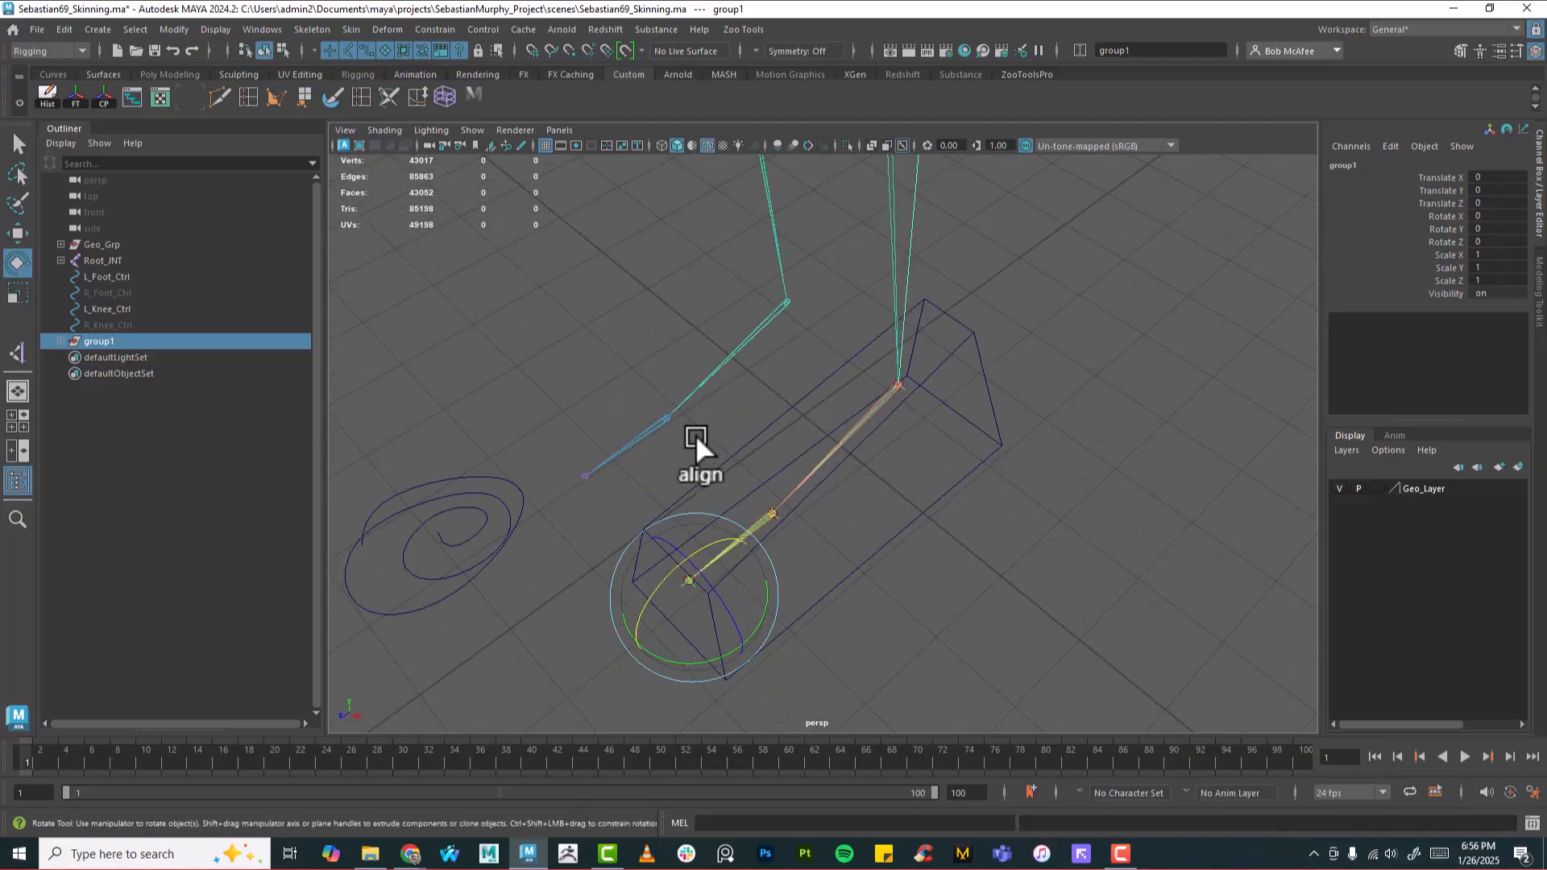
left_click_drag(872, 573, 929, 610, "alt")
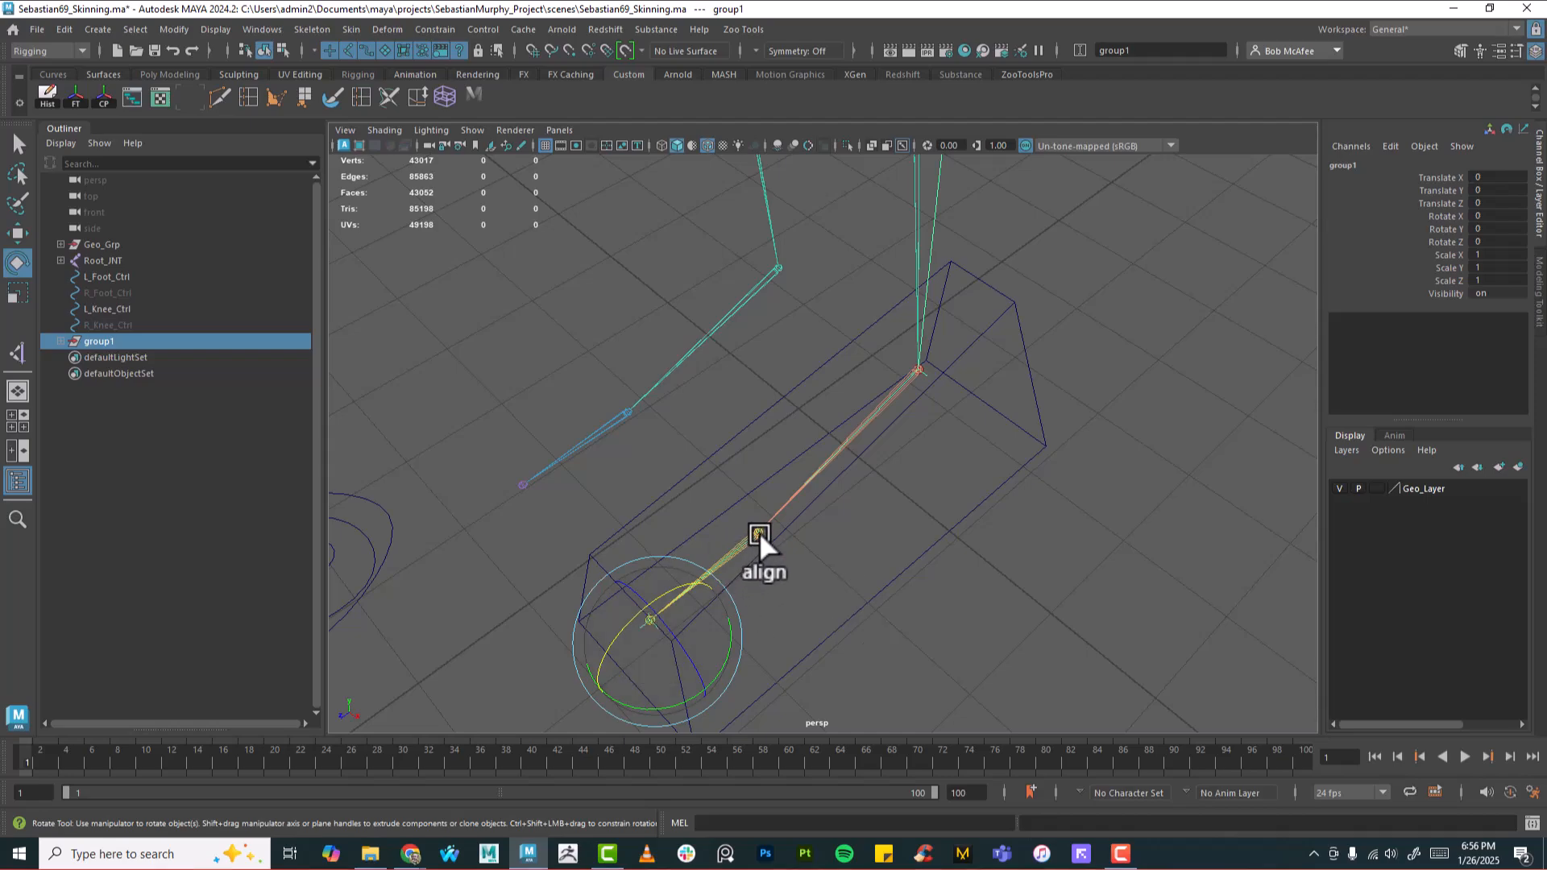
Step: Expand the new parent group's full hierarchy and rename the group as Toe_Grp
left_click(61, 341)
left_click(61, 341)
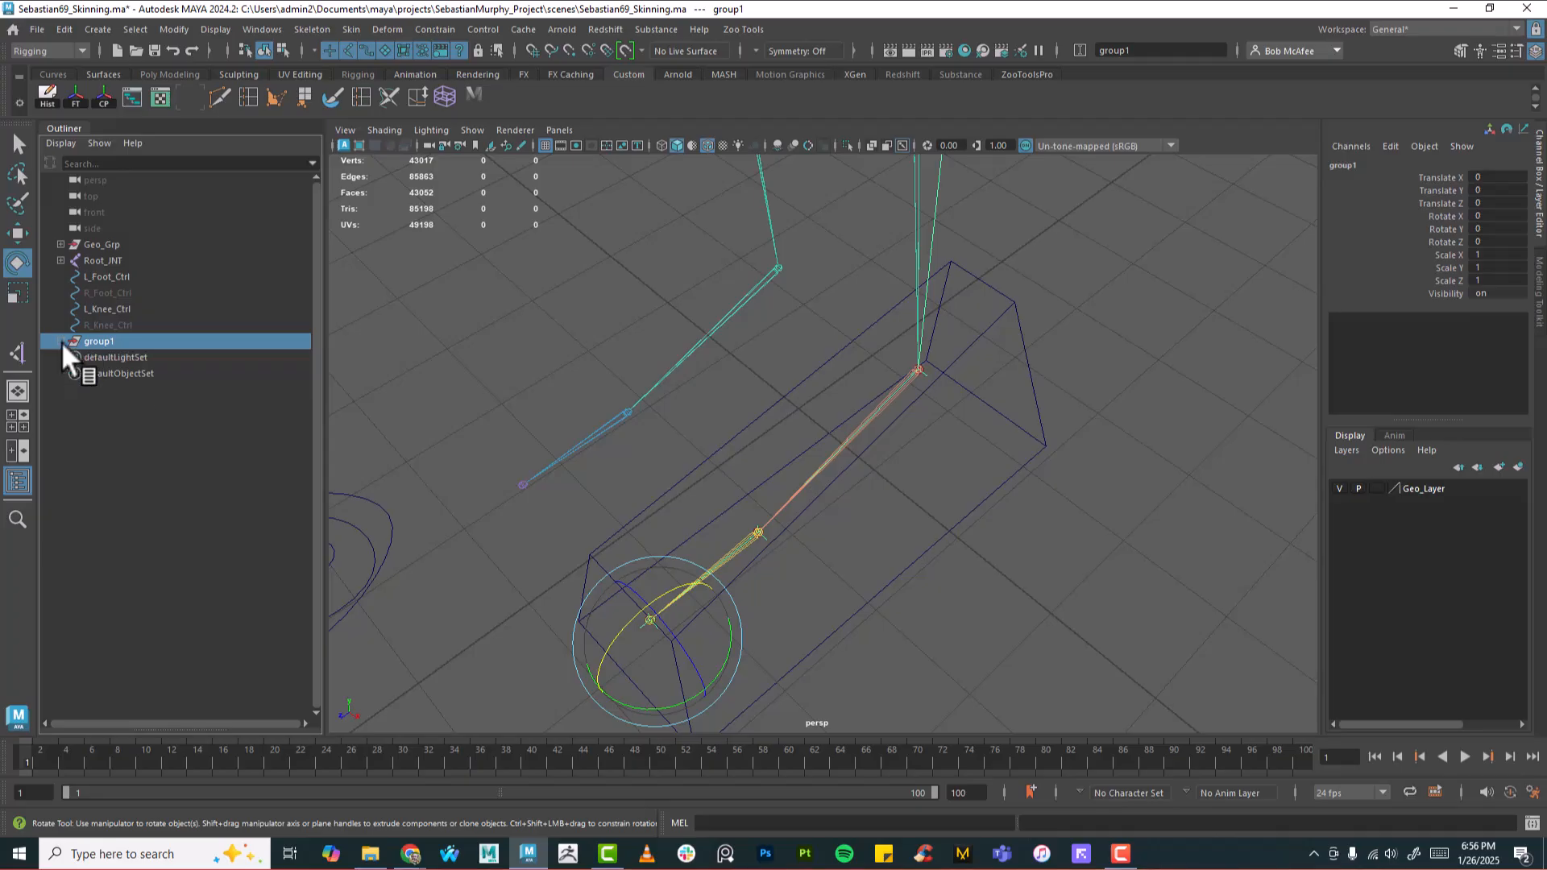
left_click(62, 341, "shift")
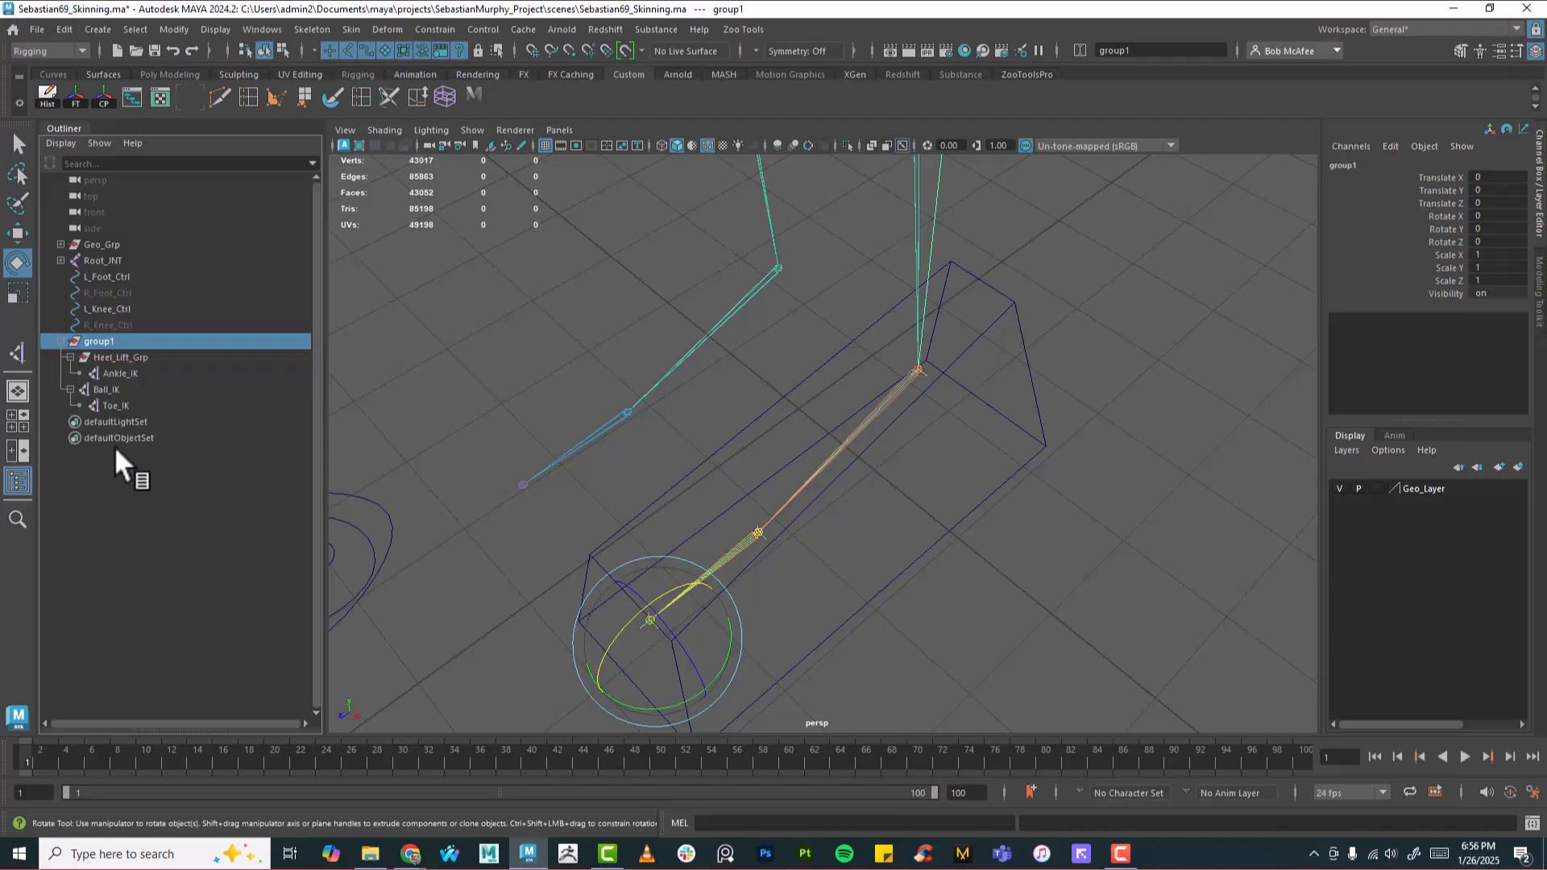
double_click(111, 341)
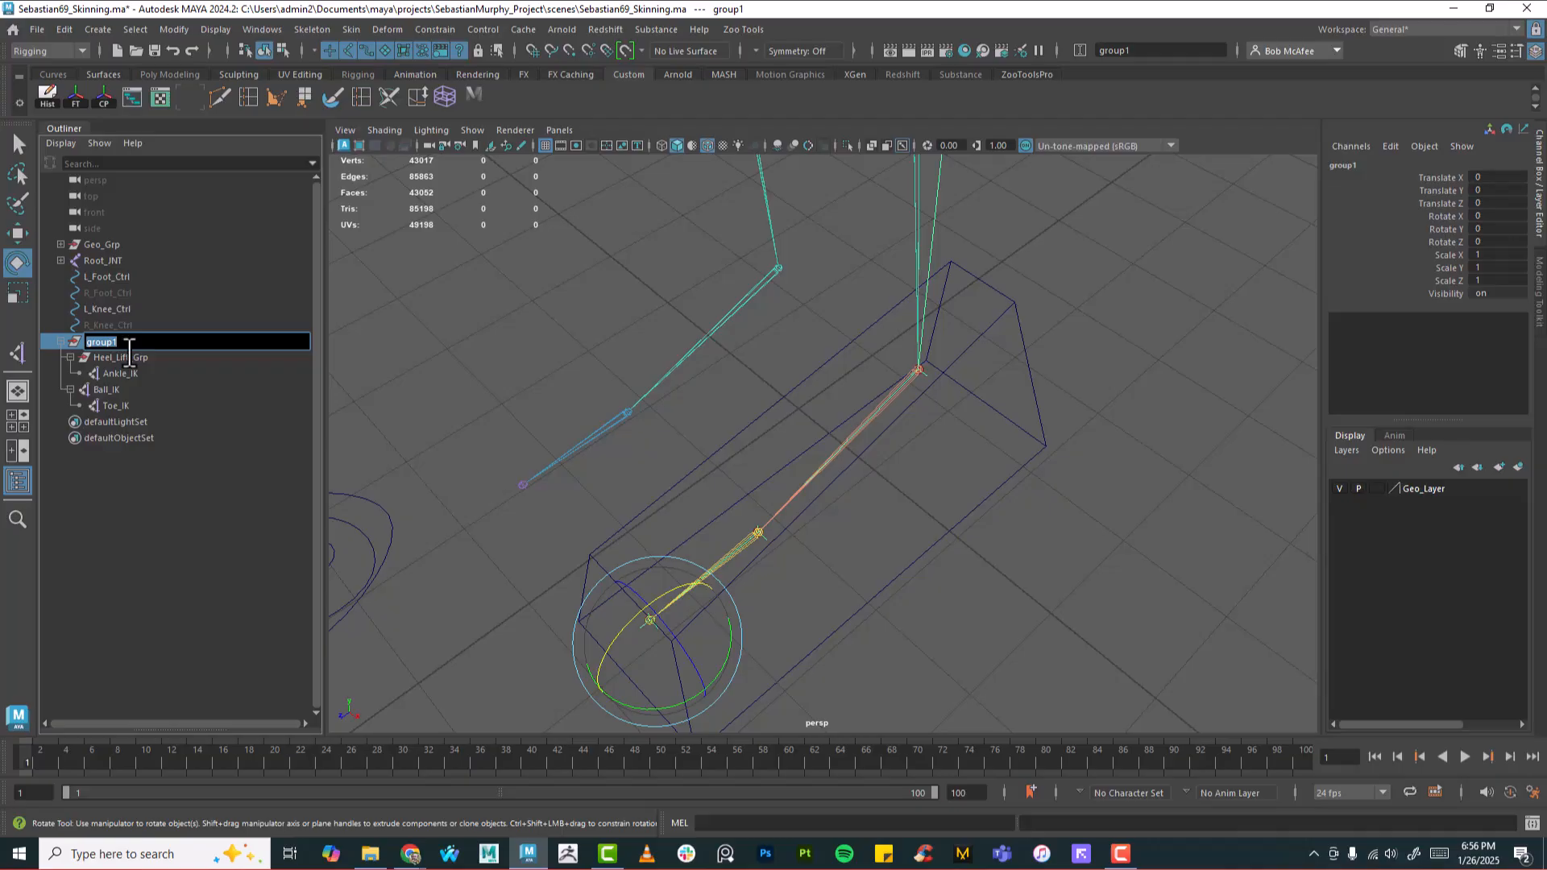
type("T")
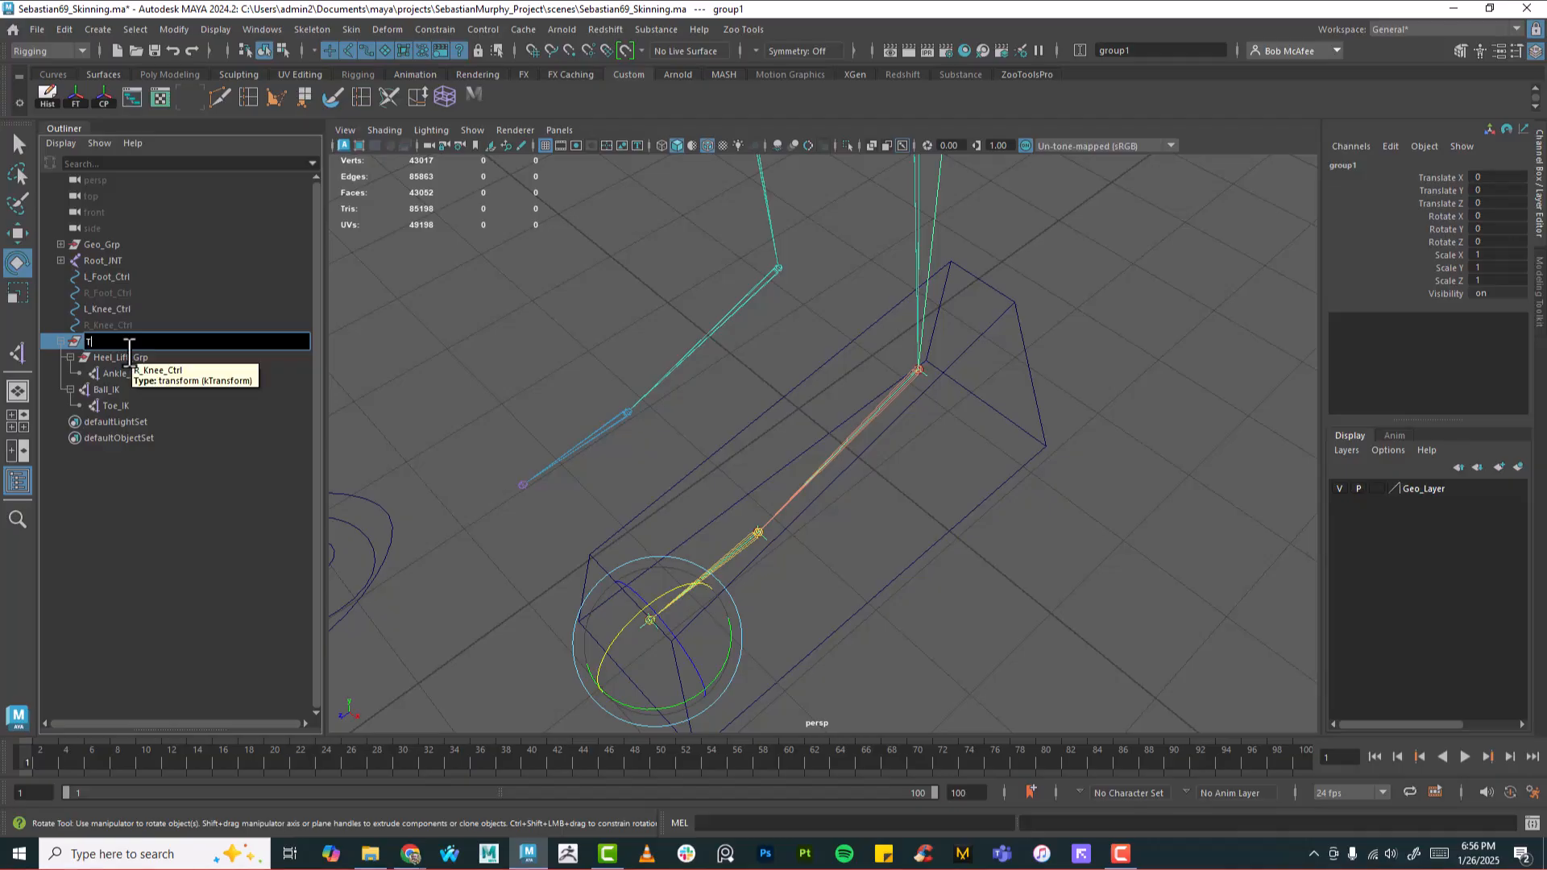
type("oe_Grp")
key("Return")
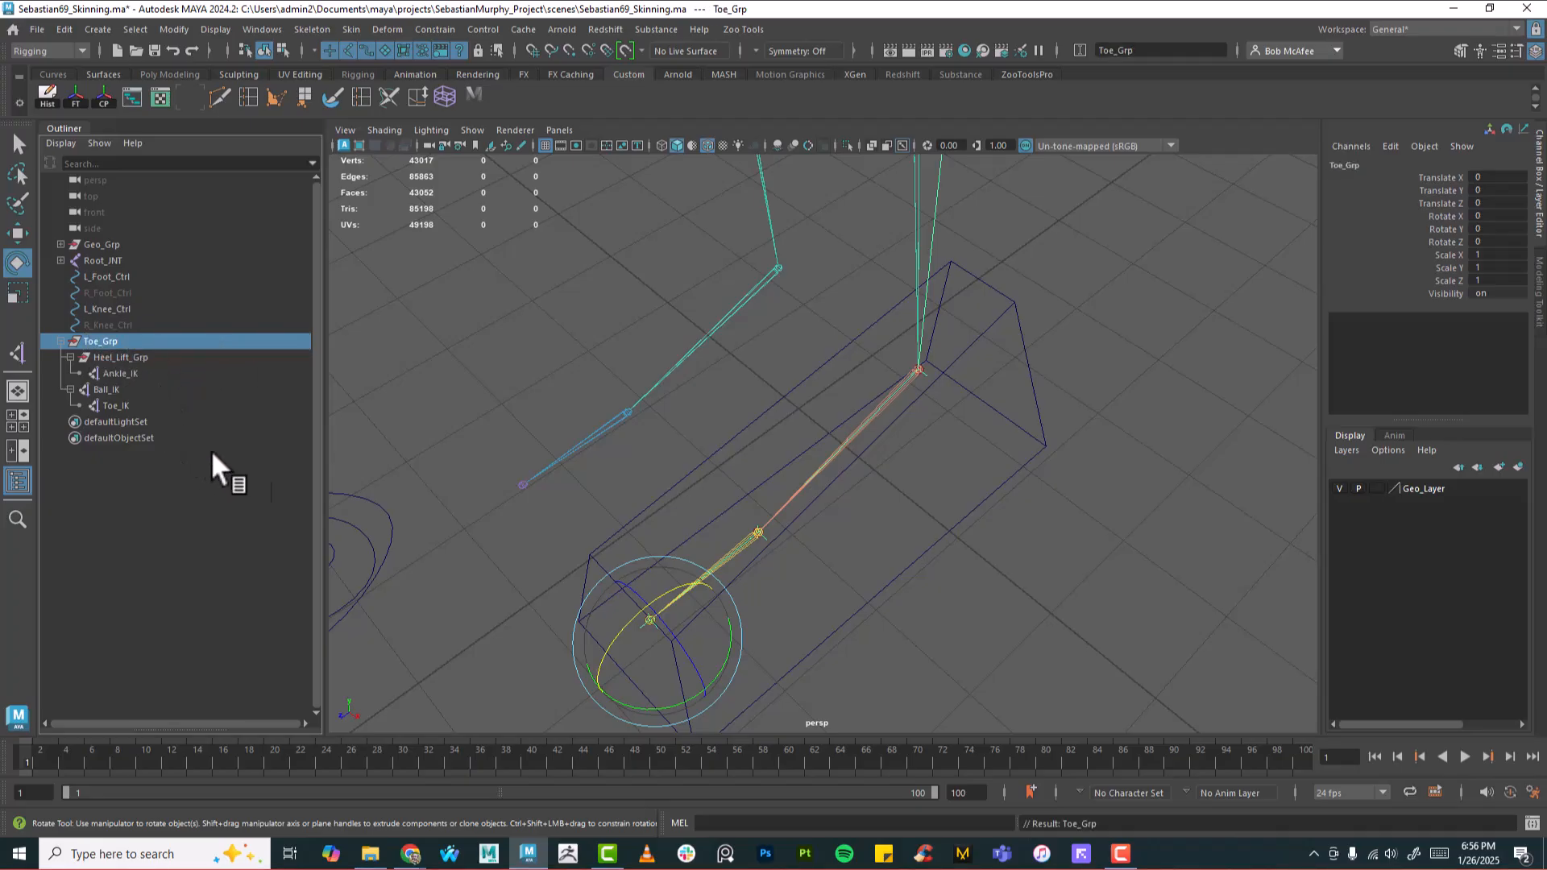
Step: Group Toe_Grp under another new parent group and expand its hierarchy
mouse_move(798, 542)
left_mouse_down("alt")
mouse_move(808, 521)
mouse_move(849, 529)
mouse_move(813, 528)
left_mouse_up("alt")
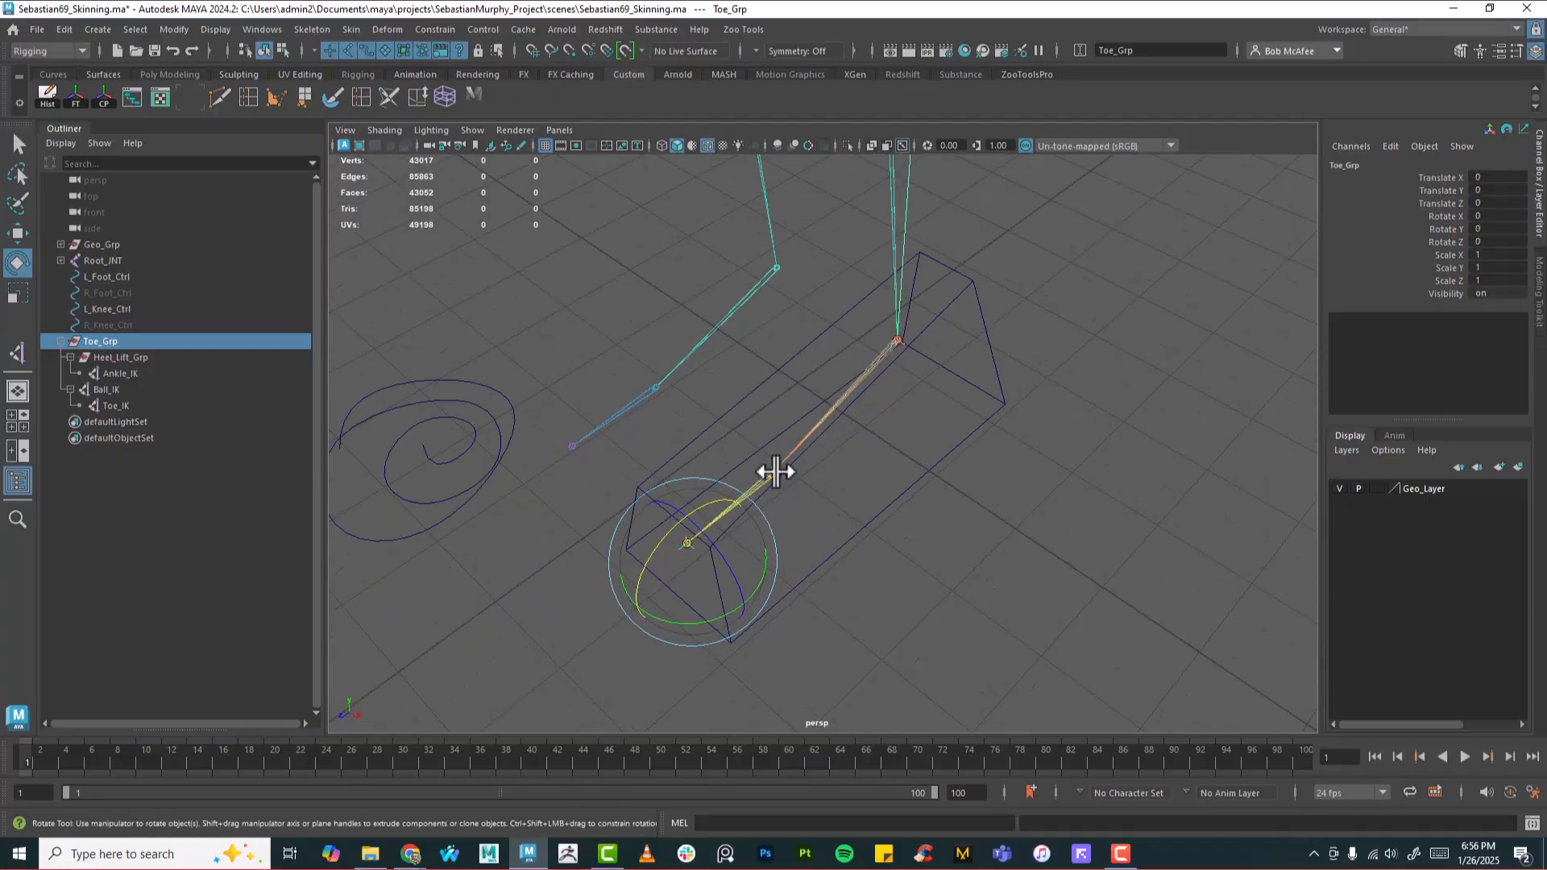
key("ctrl+g")
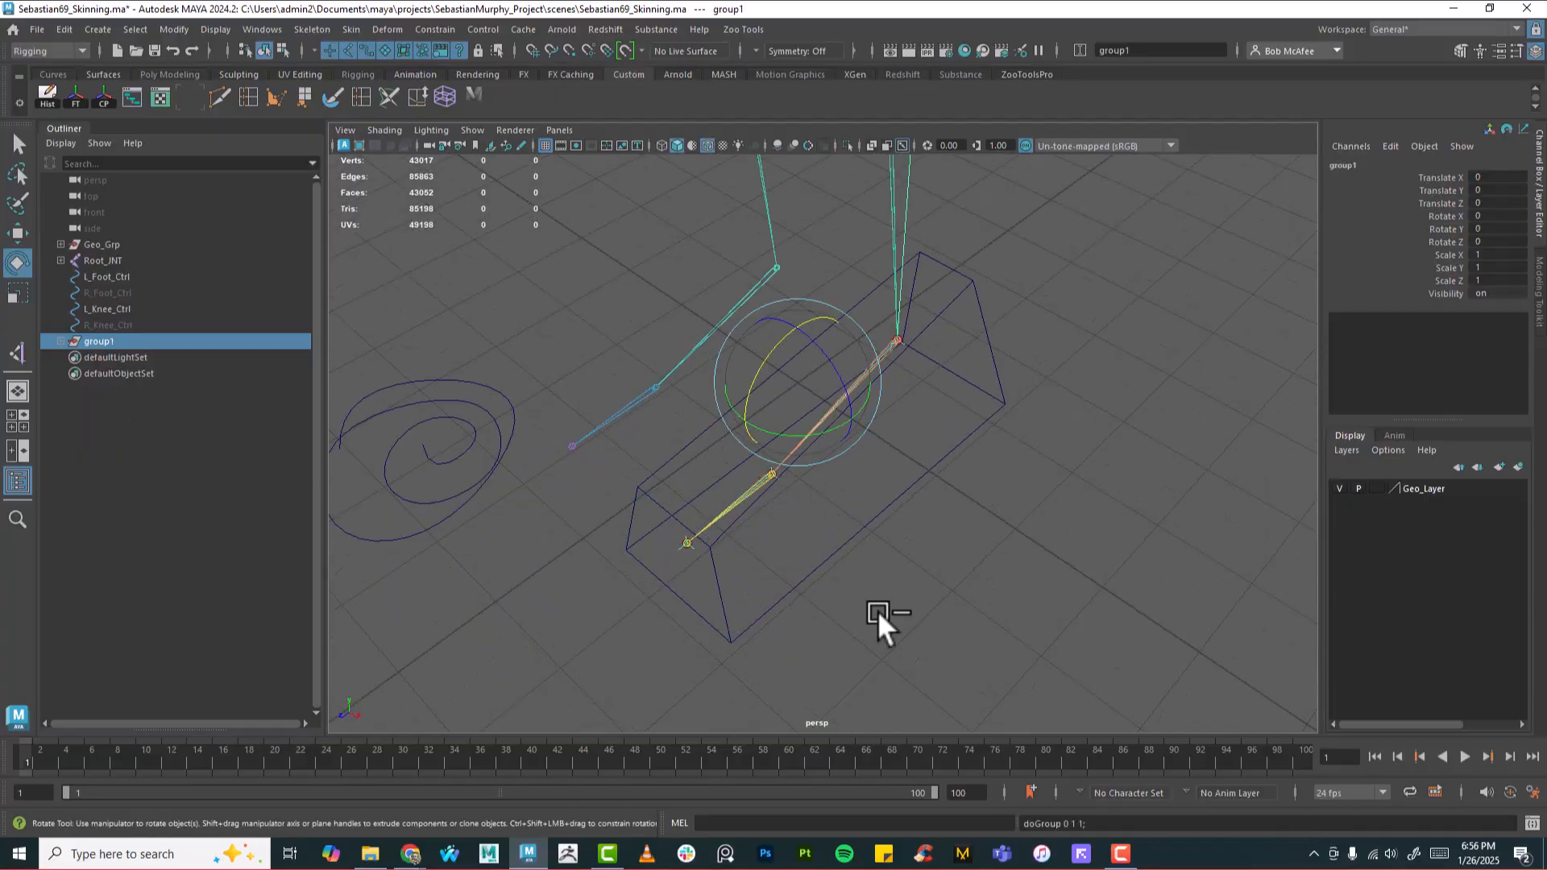
left_click(62, 342)
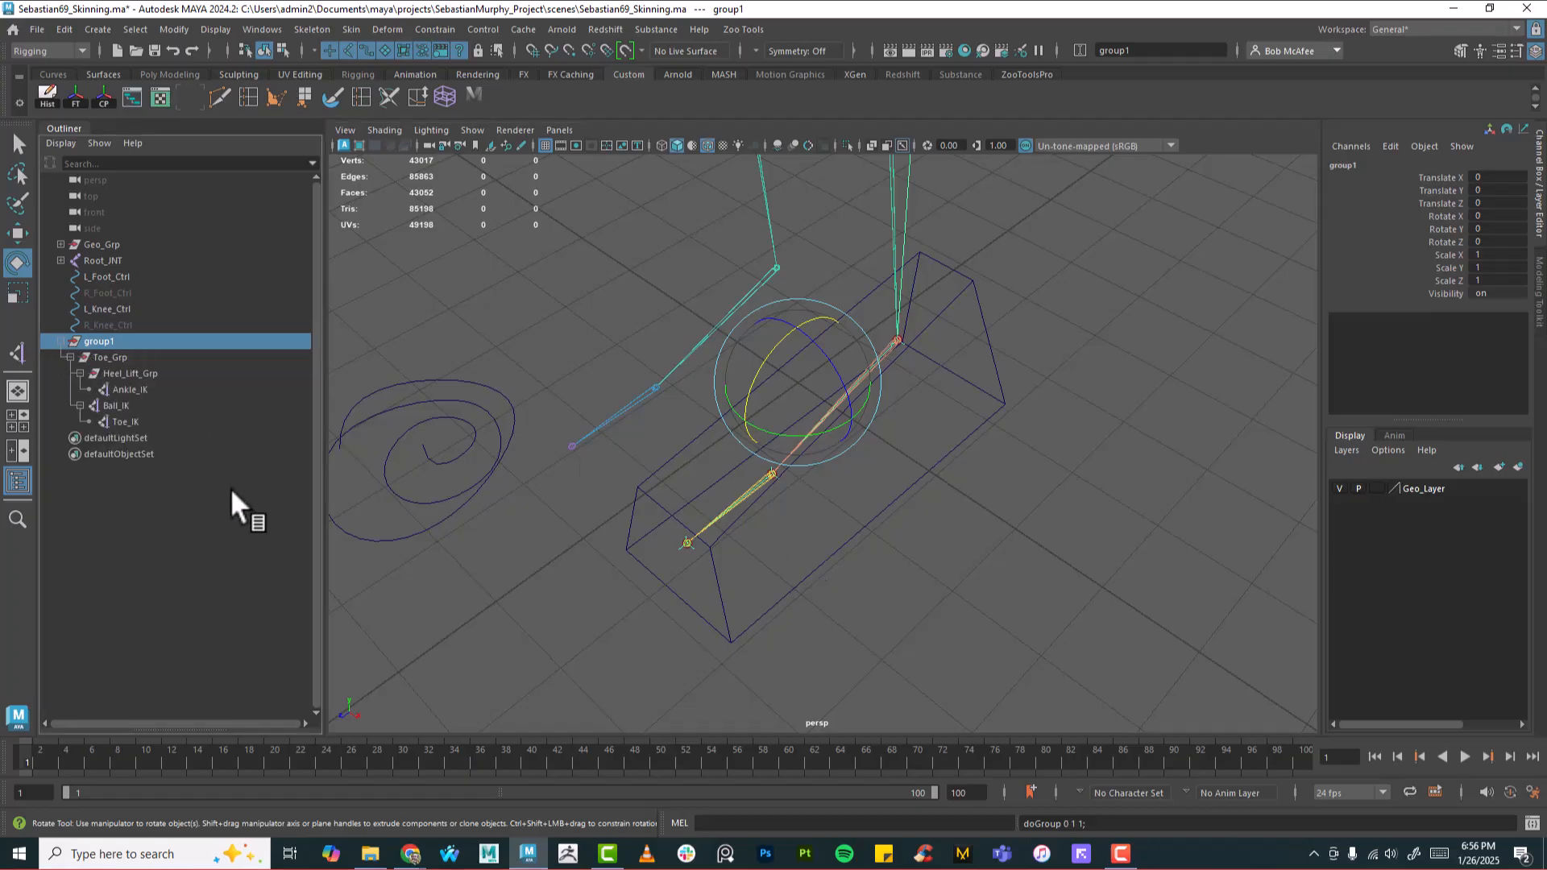
Step: Snap the pivot of the group above Toe_Grp to the left ball joint
key("w")
key("v")
key("d")
middle_click_drag(813, 461, 791, 471)
key("e")
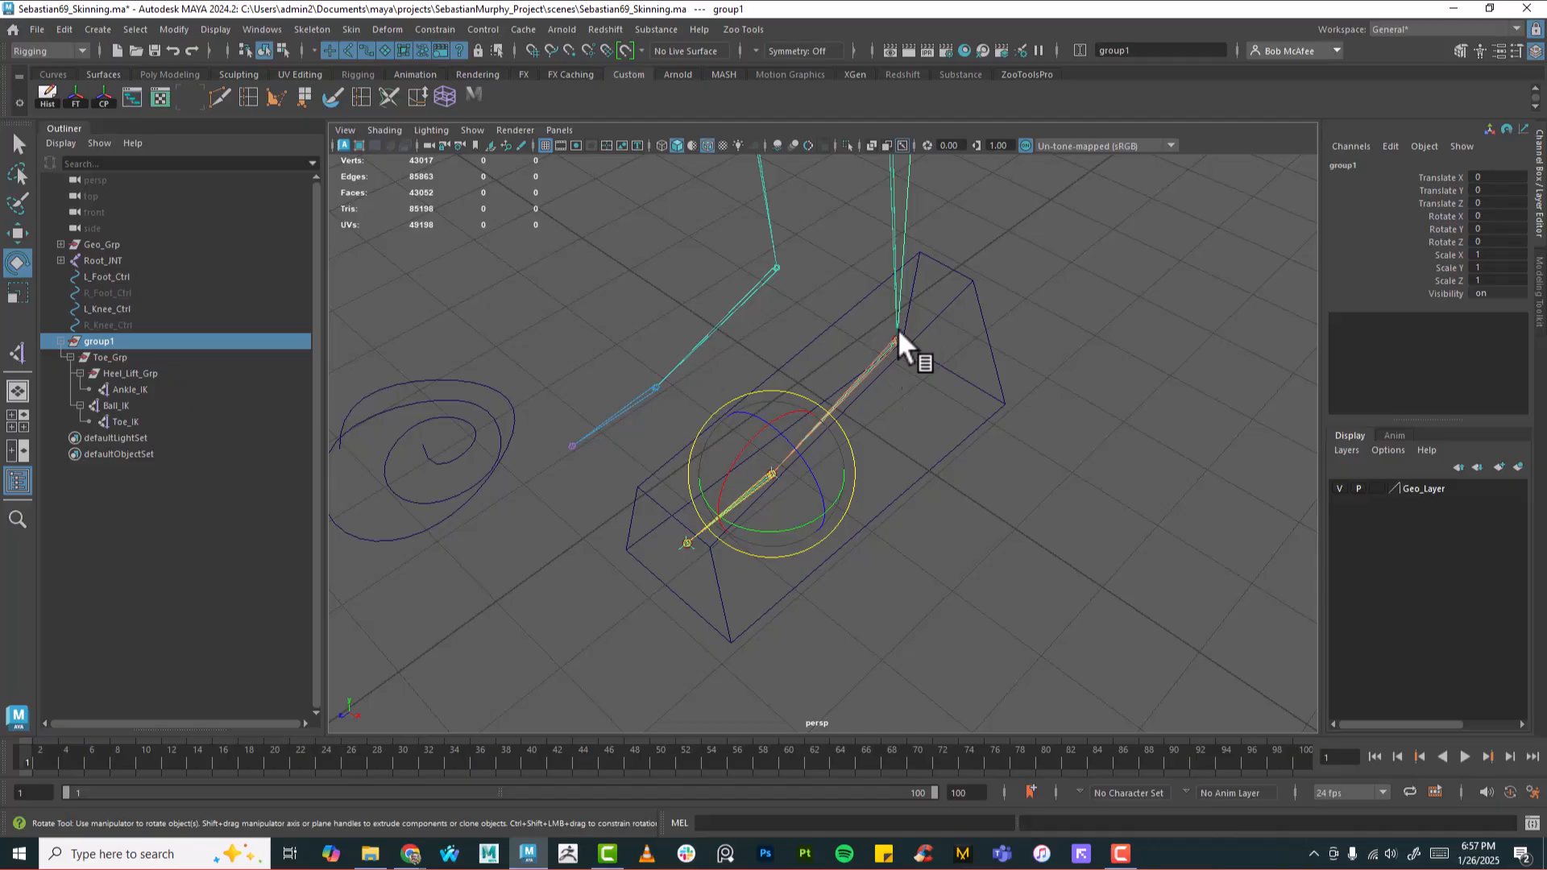
Step: Rename the new group above Toe_Grp as Ball_Swivel_Grp
double_click(113, 340)
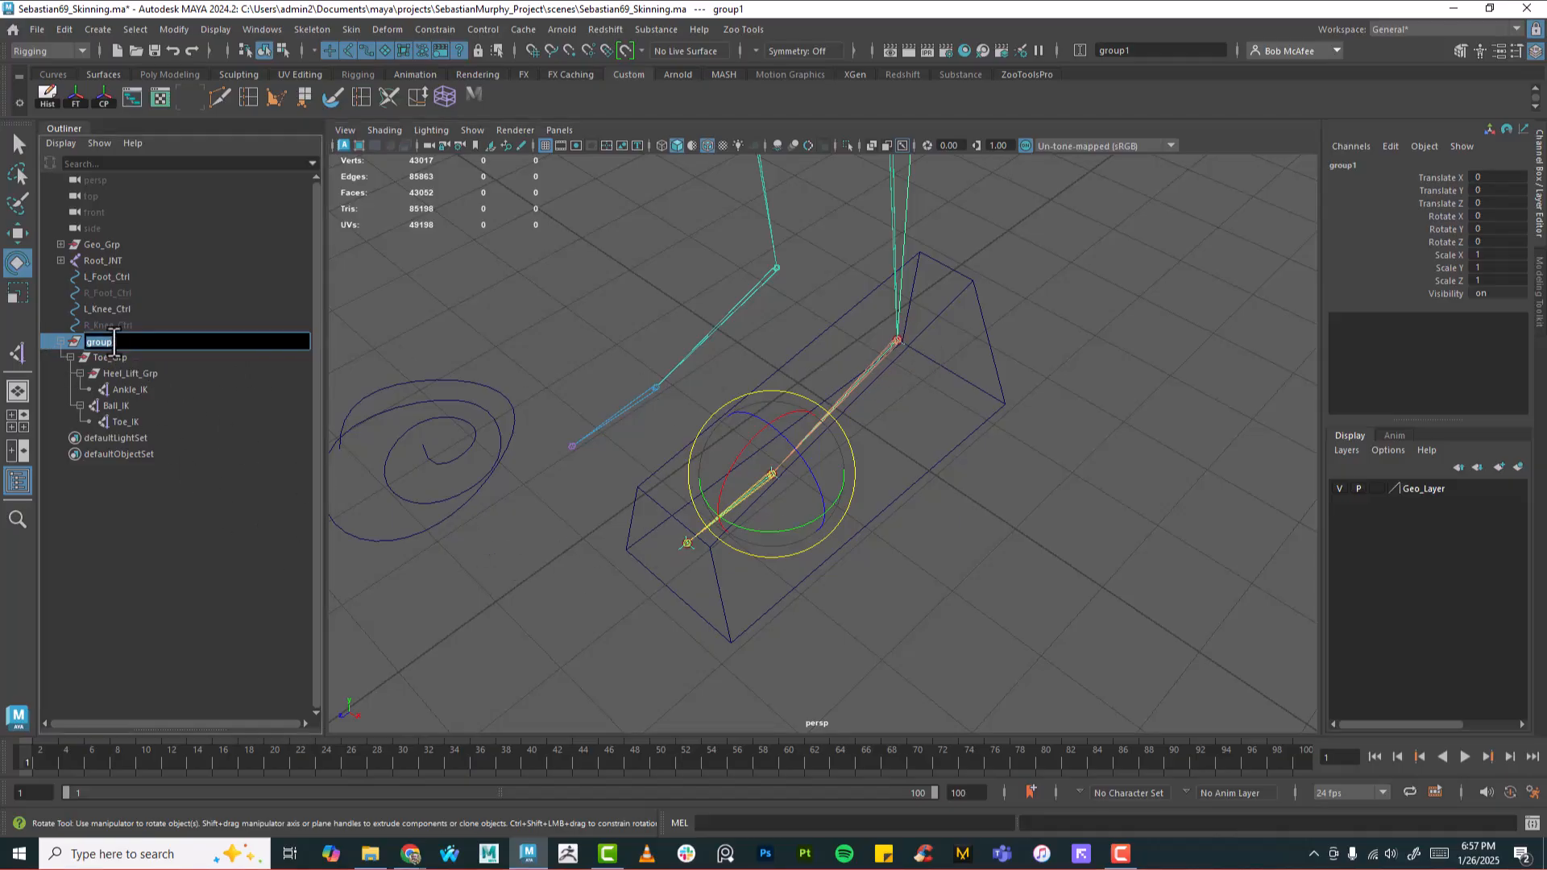
type("Ba")
type("ll_Swivel_Grp")
key("Return")
left_click_drag(875, 510, 797, 525, "alt")
key("ctrl+z")
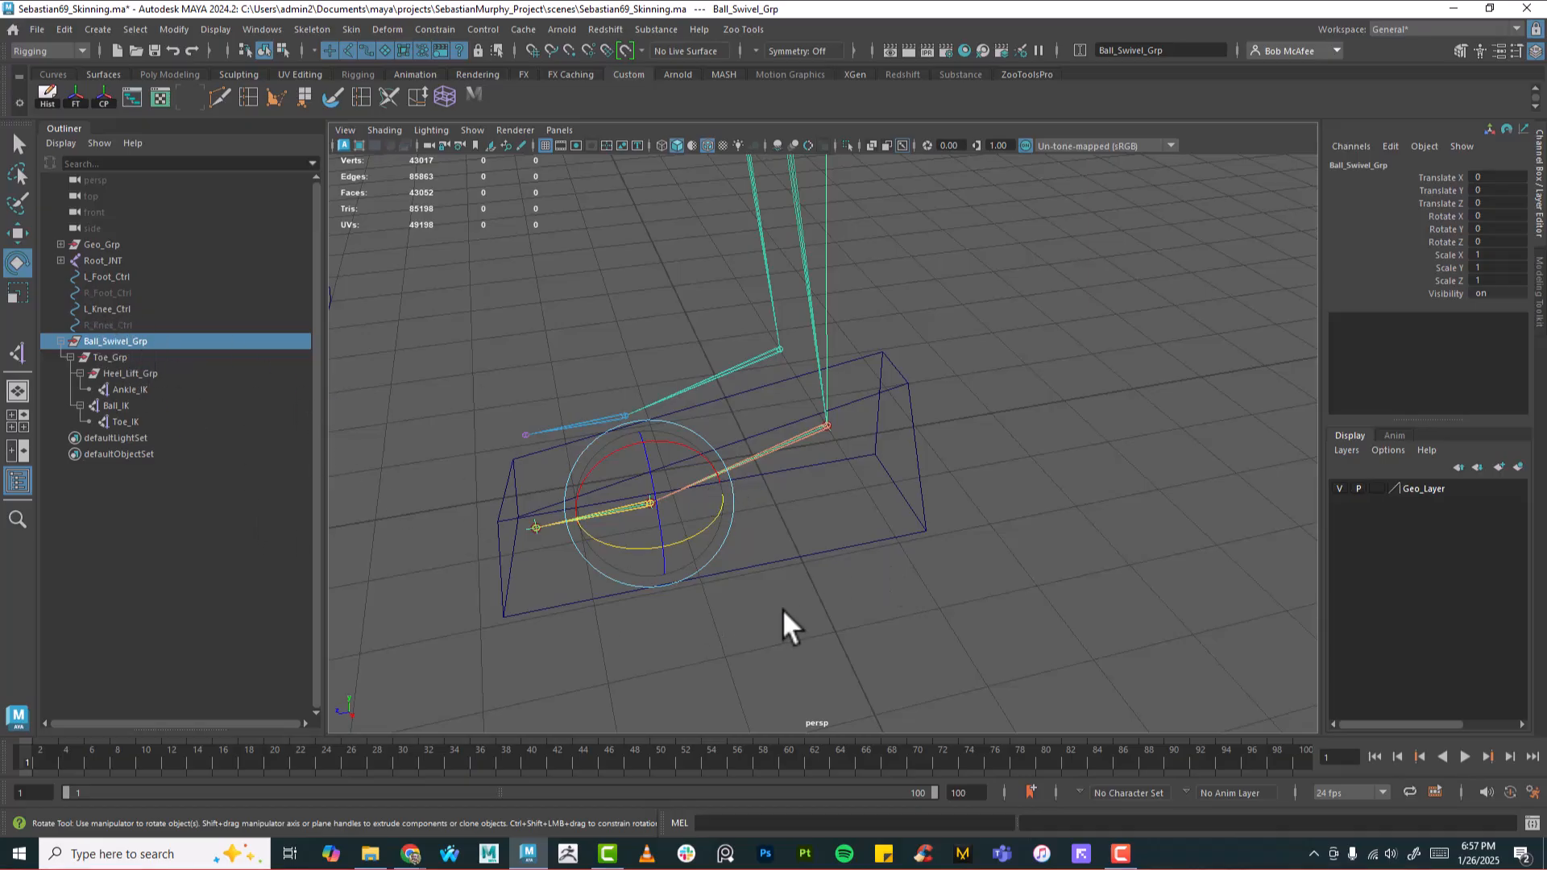
Step: Group Ball_Swivel_Grp under a new parent group, show the mesh, and snap the new group's pivot to the bottom back of the left heel
key("ctrl+g")
left_click_drag(870, 502, 967, 451, "alt")
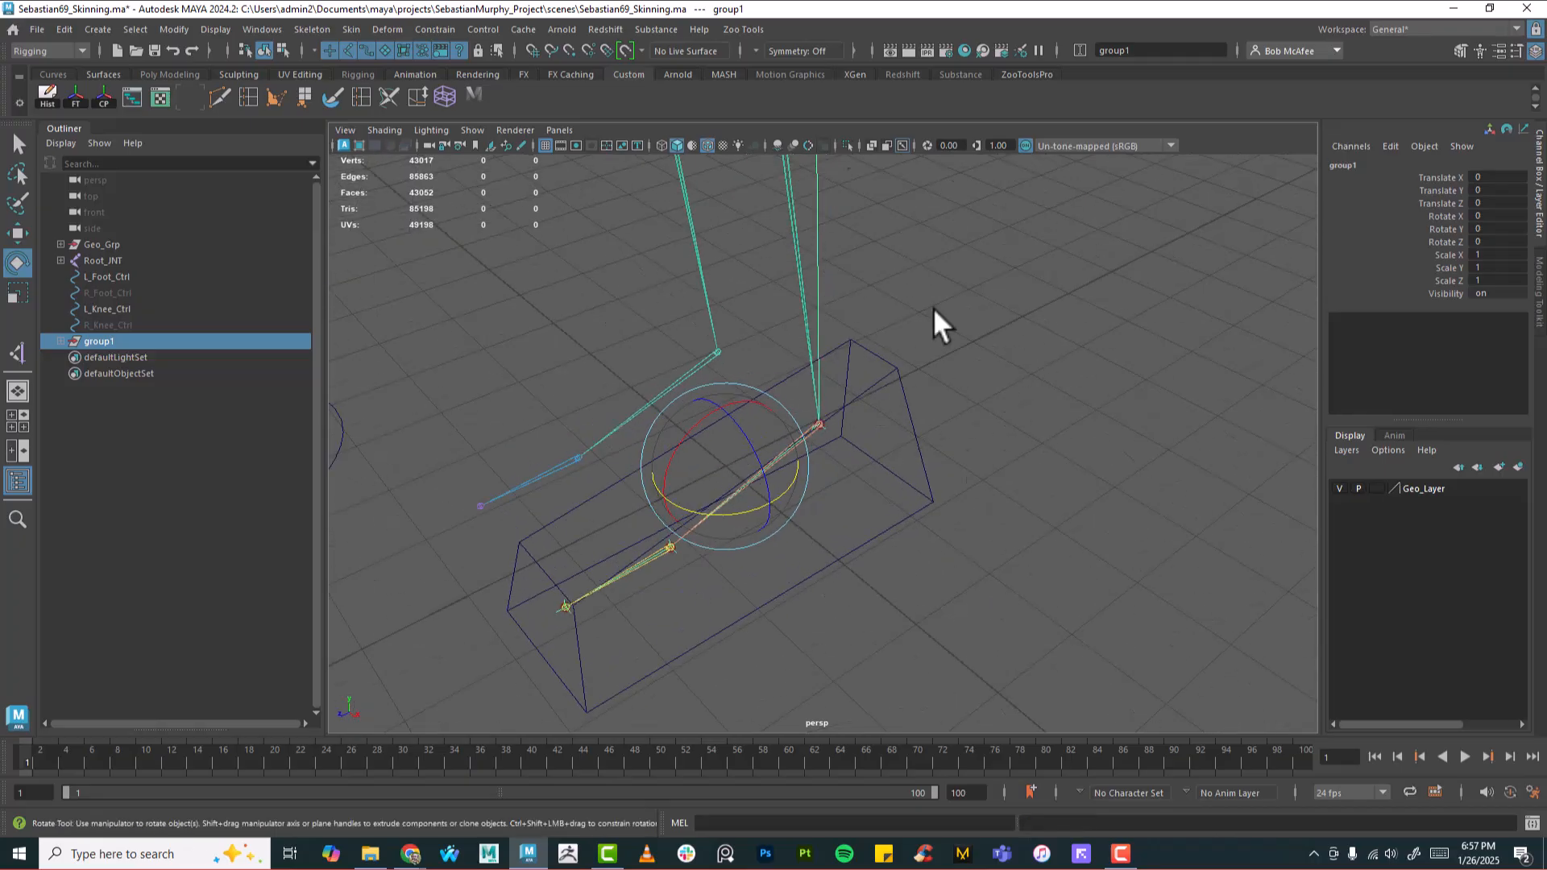
left_click(846, 146)
left_click_drag(909, 546, 875, 612, "alt")
right_click_drag(875, 612, 890, 620, "alt")
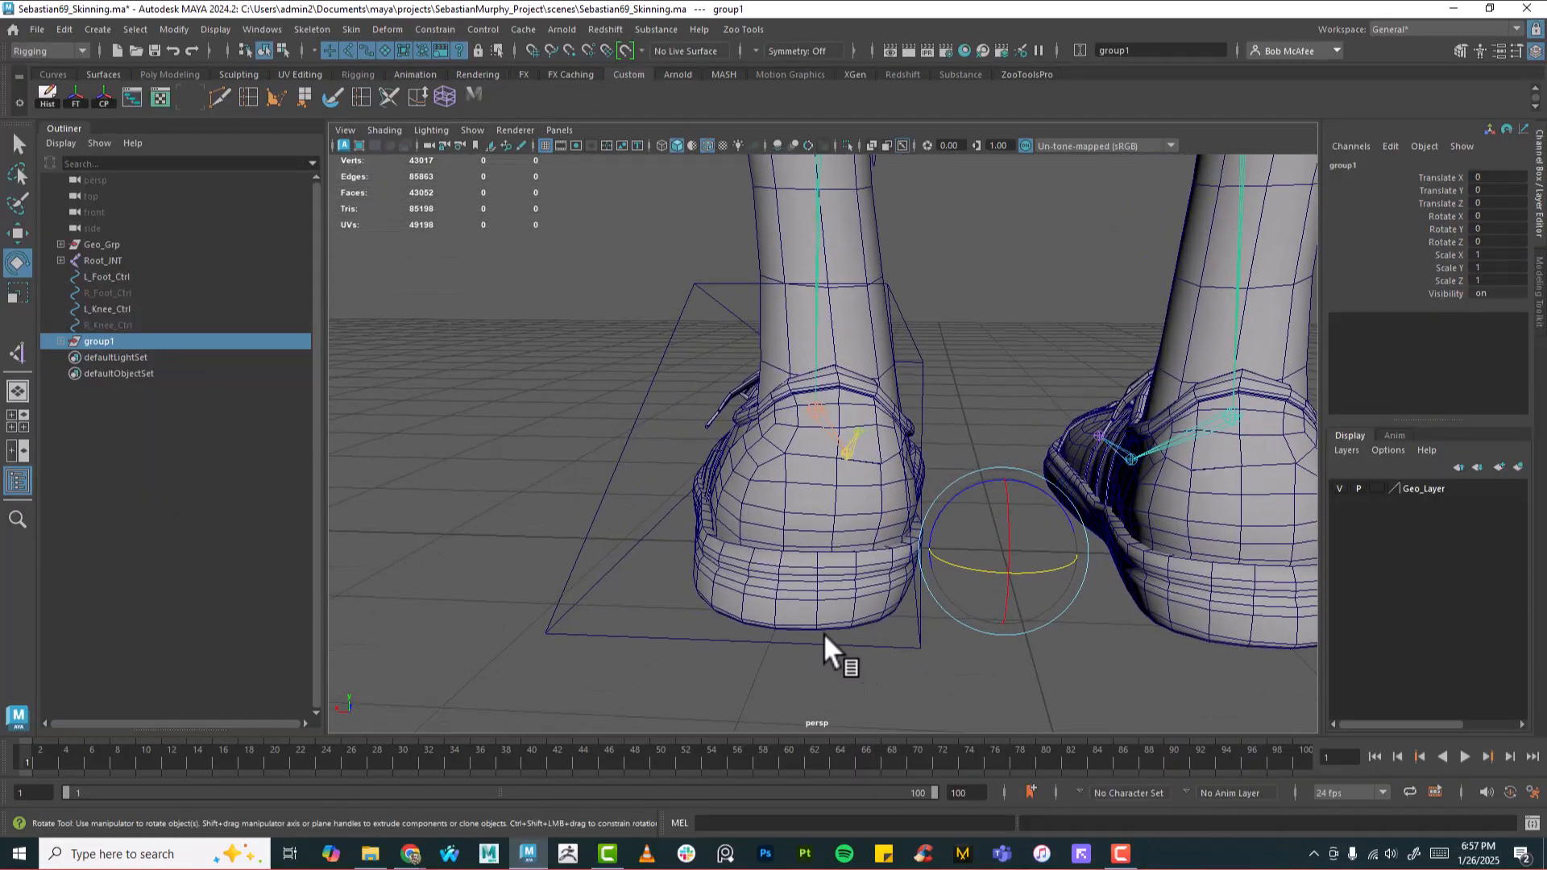
key("d")
key("v")
middle_click(825, 620)
Step: Test the heel group's rotation, undo it, and shift the group's pivot slightly forward along the sole
left_click_drag(964, 632, 975, 586, "alt")
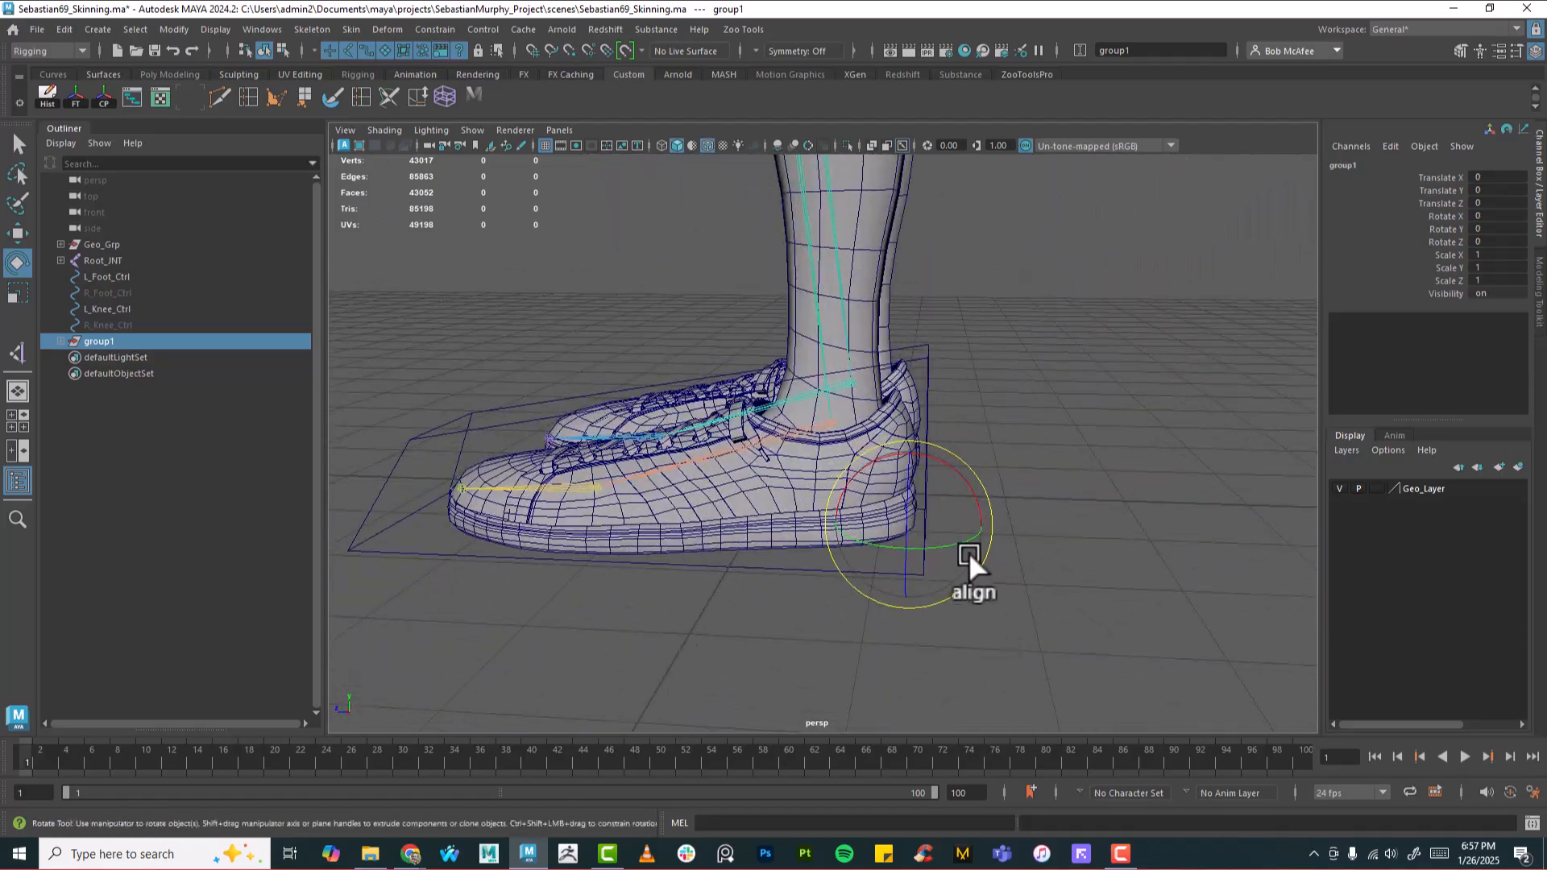
left_click_drag(949, 468, 1008, 526)
key("ctrl+z")
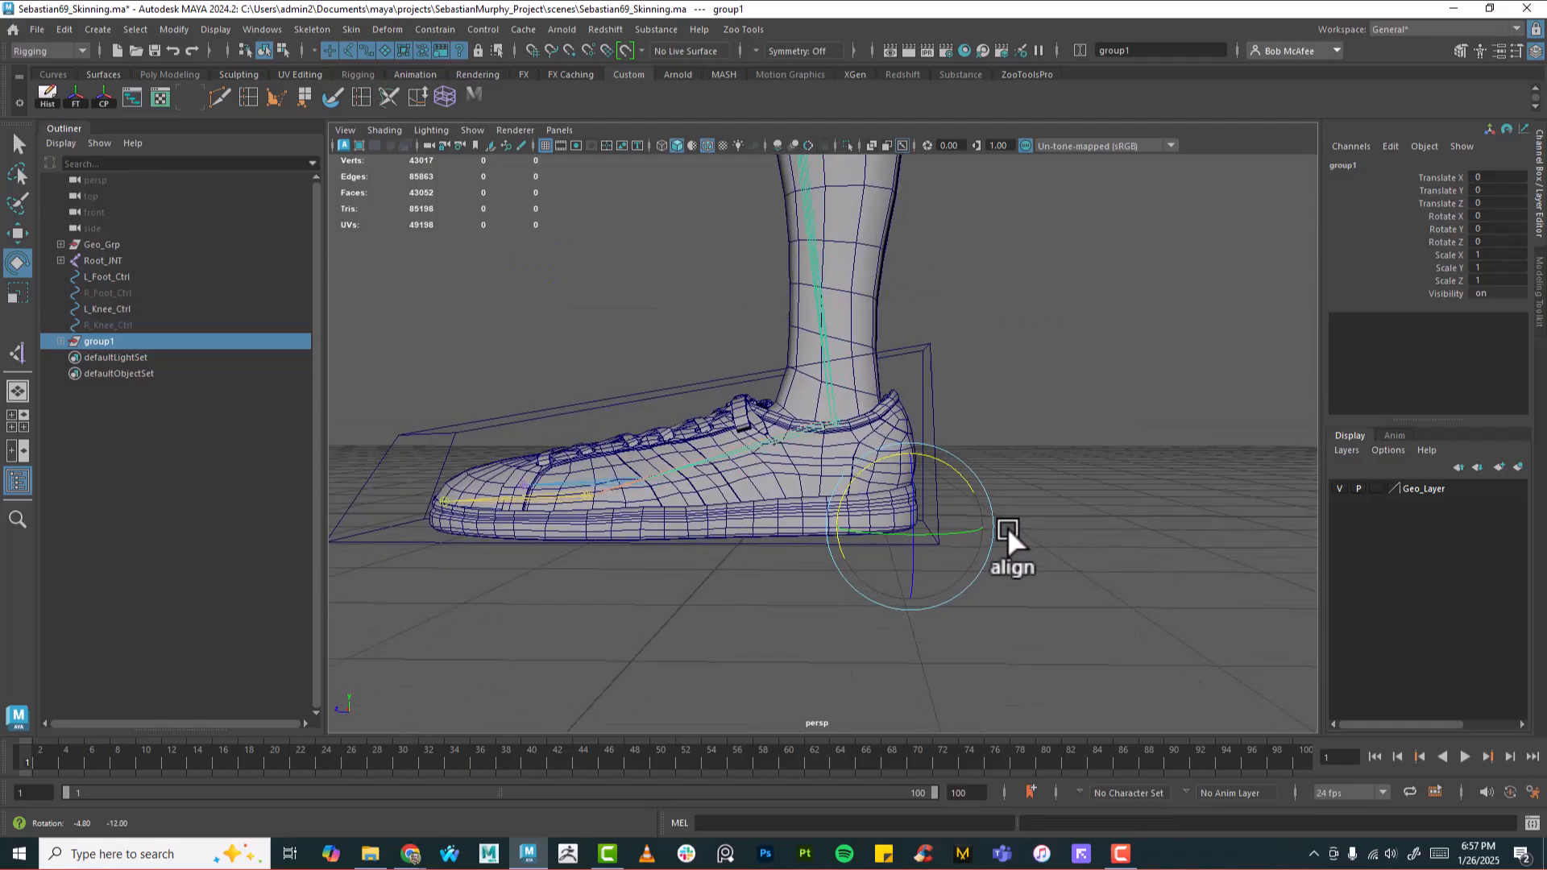
key("d")
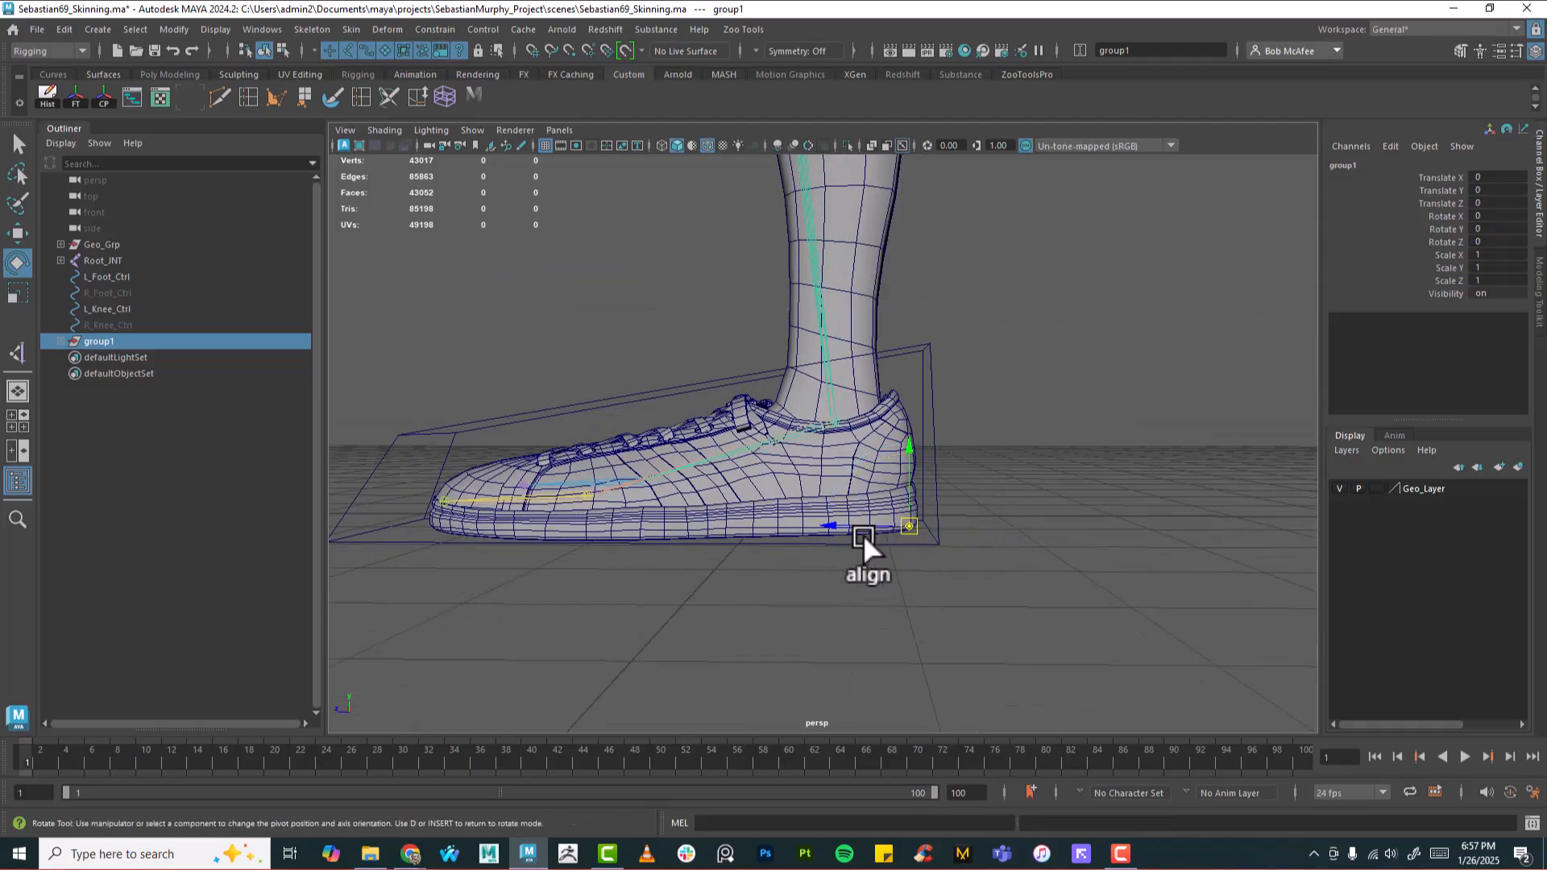
left_click_drag(859, 528, 853, 529)
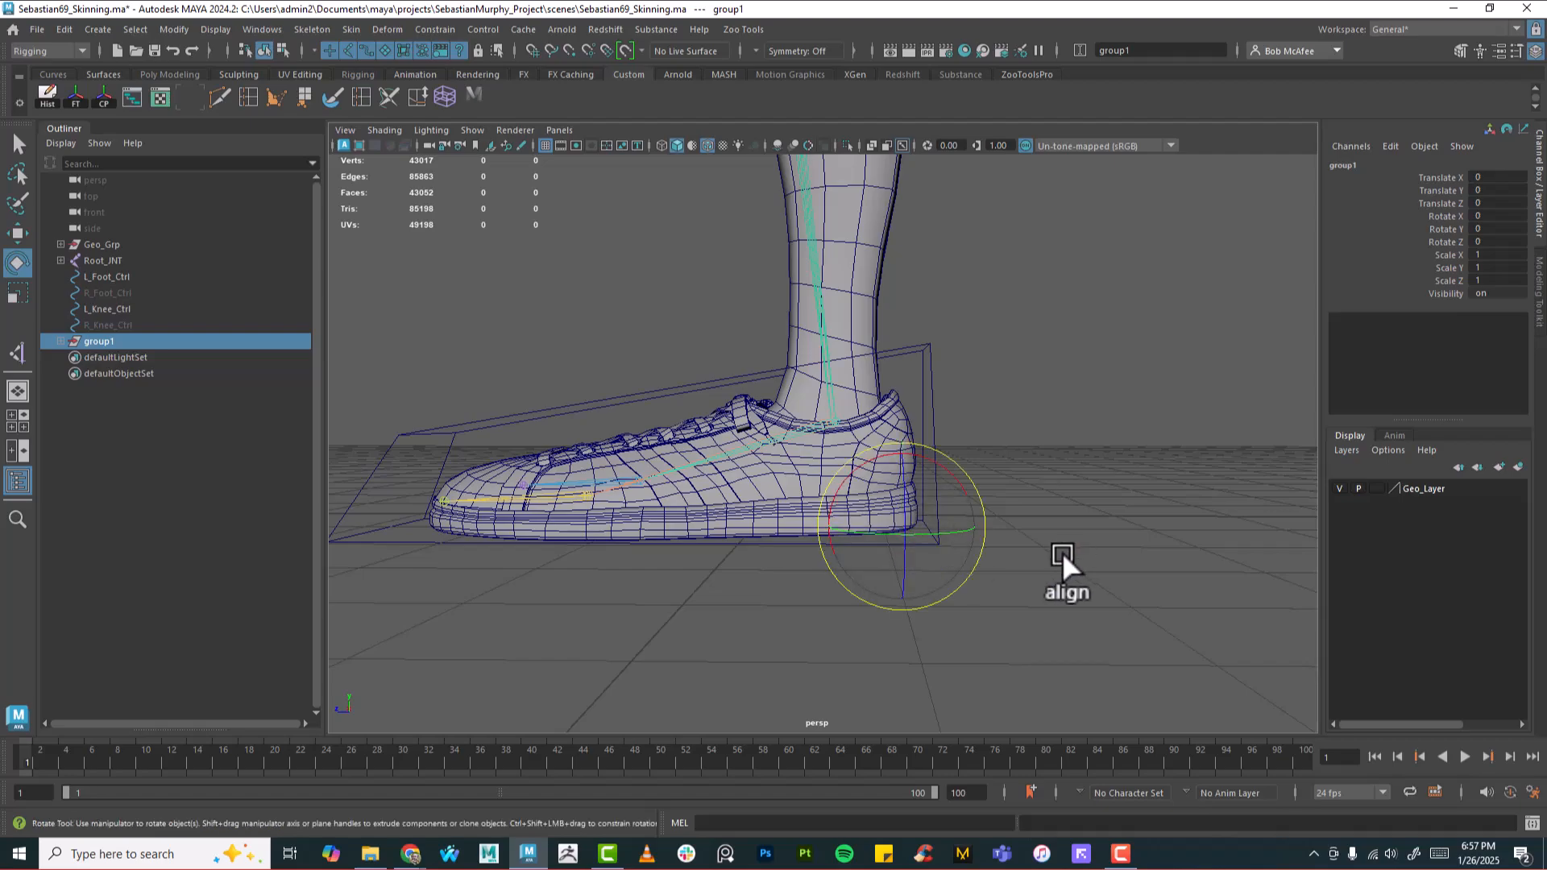
left_click_drag(1056, 553, 849, 334, "alt")
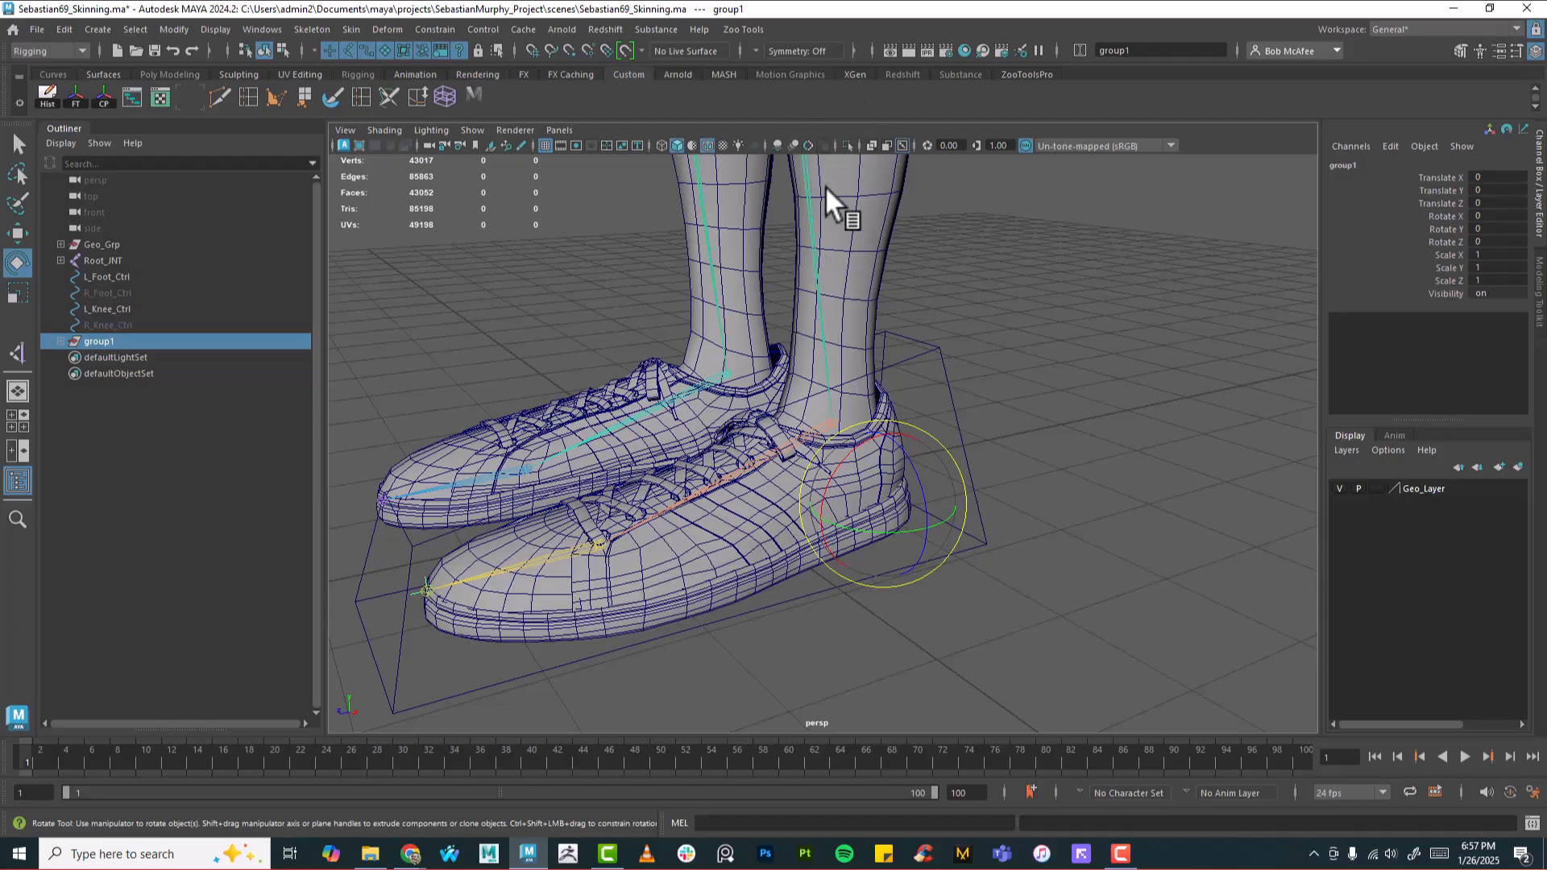
Step: Hide the mesh and rename the new parent group as Heel_Grp
key("alt+1")
left_click_drag(988, 536, 985, 535, "alt")
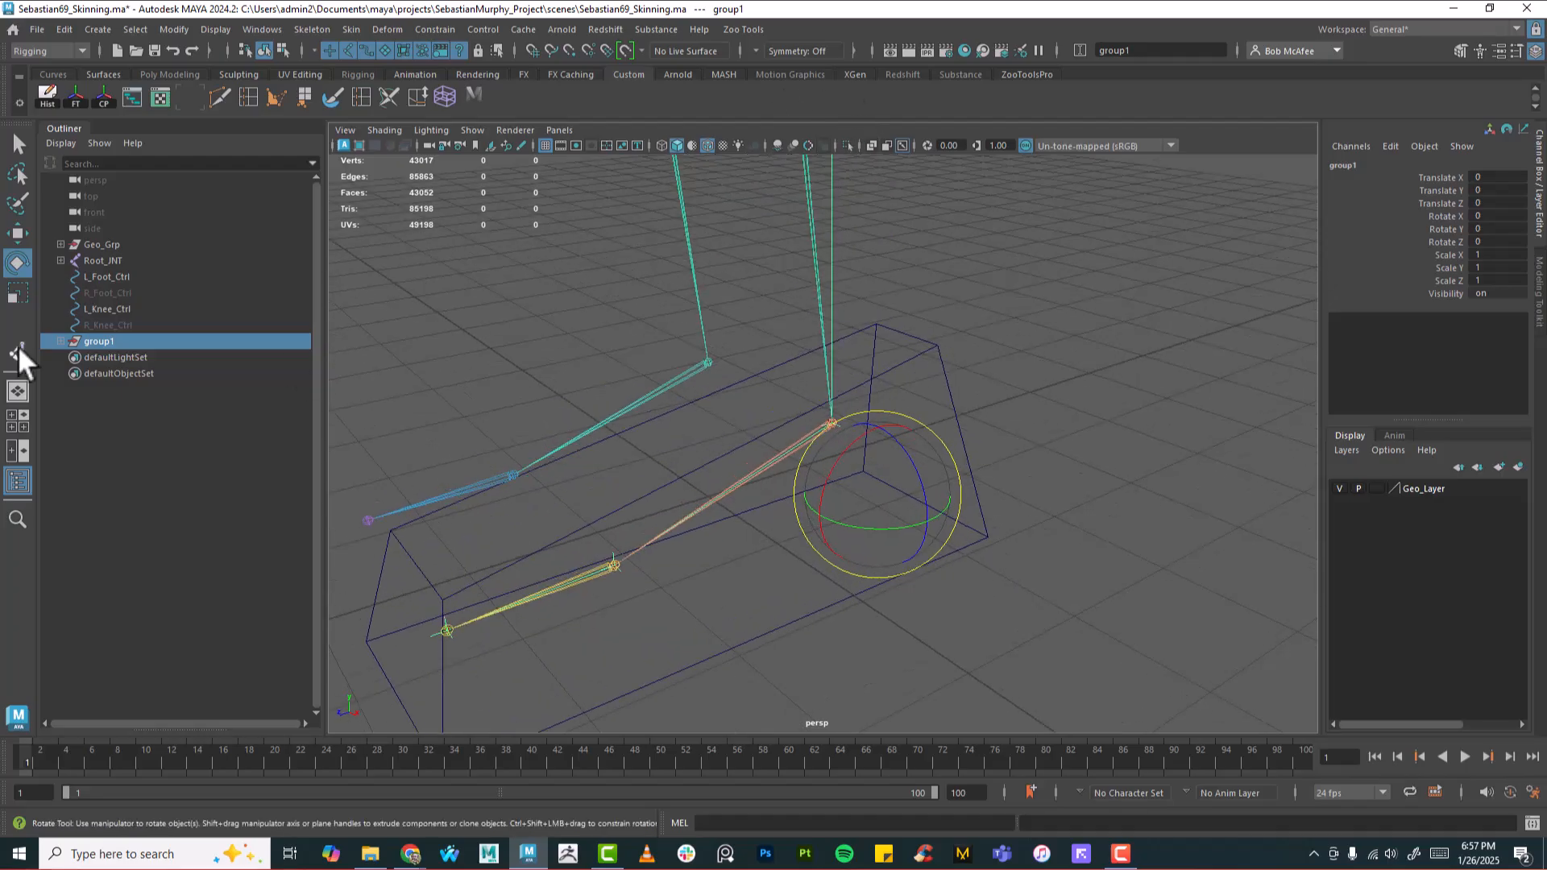
double_click(101, 342)
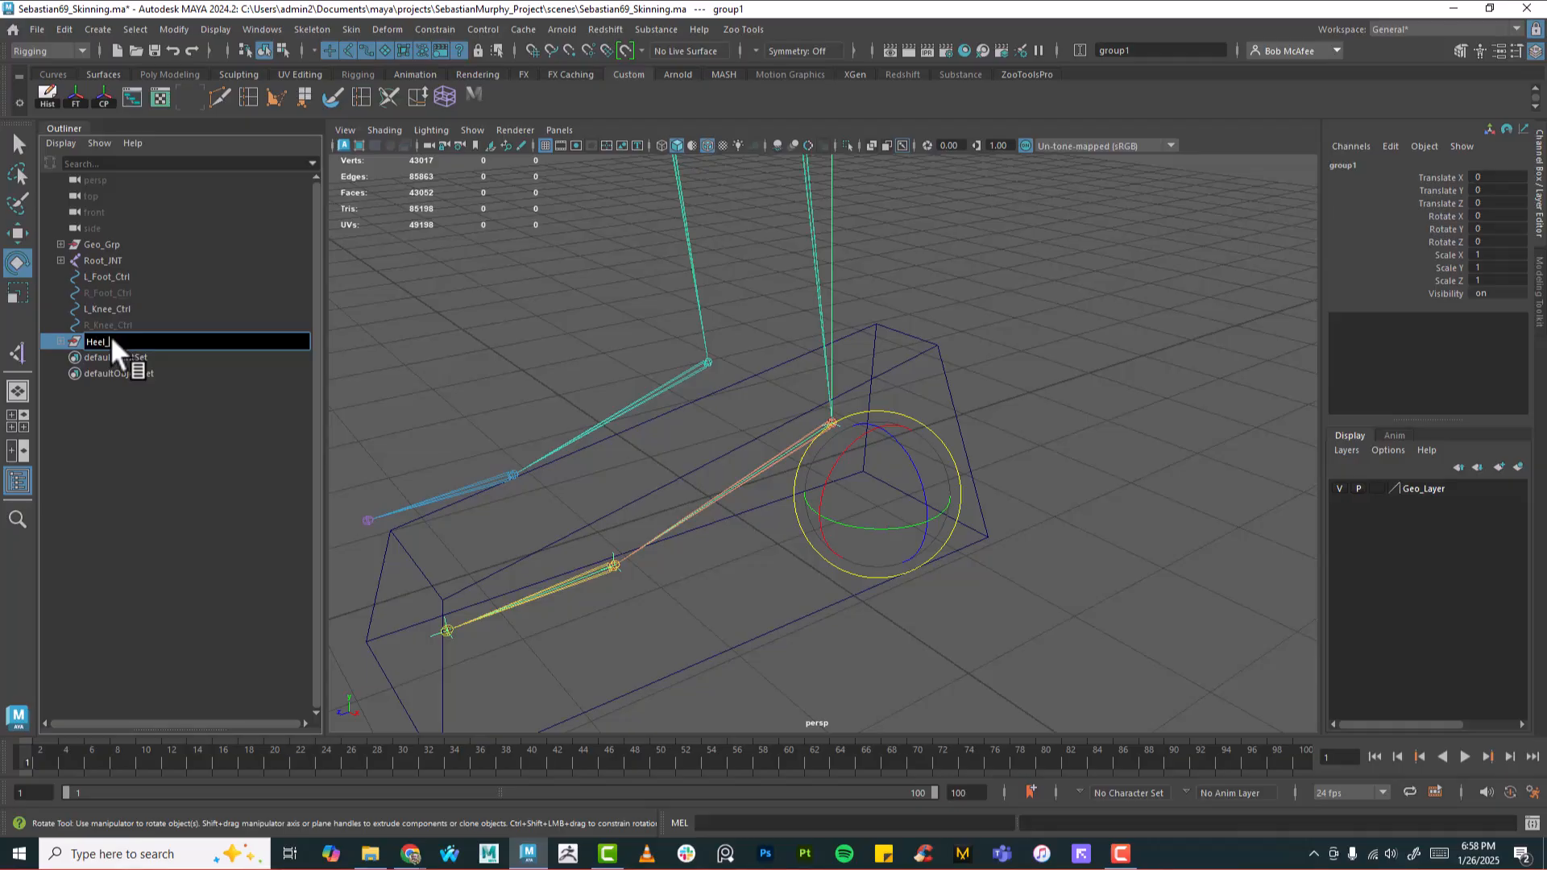
type("Heel_Grp")
key("Return")
Step: Group Heel_Grp under a new parent group and snap that group's pivot to the left ankle joint
left_click_drag(888, 505, 877, 519, "alt")
key("ctrl+g")
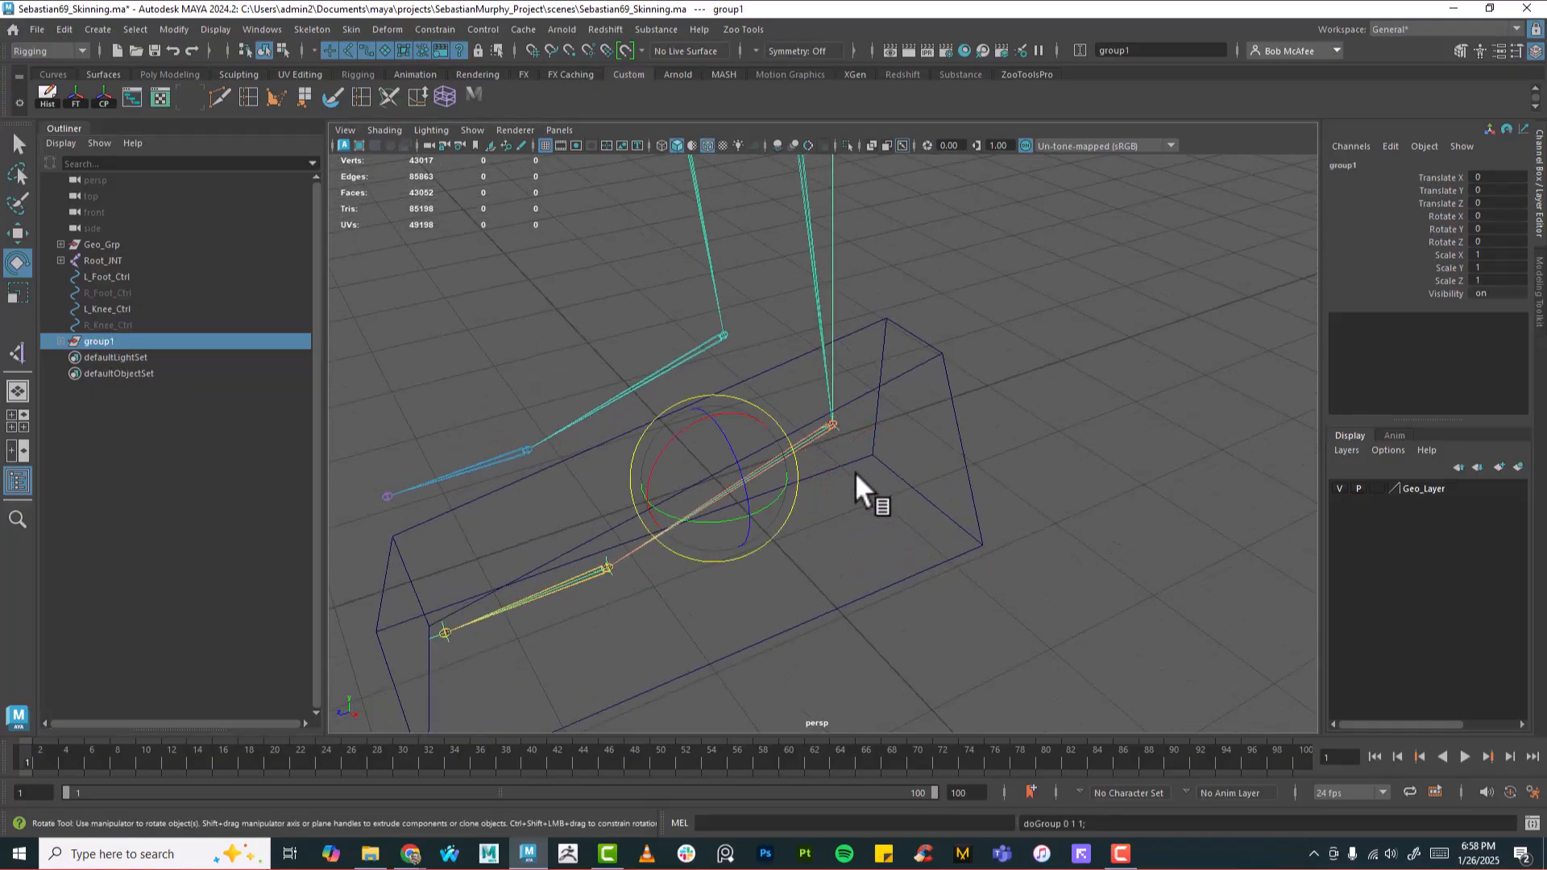
key("d")
key("v")
middle_click_drag(854, 466, 834, 430)
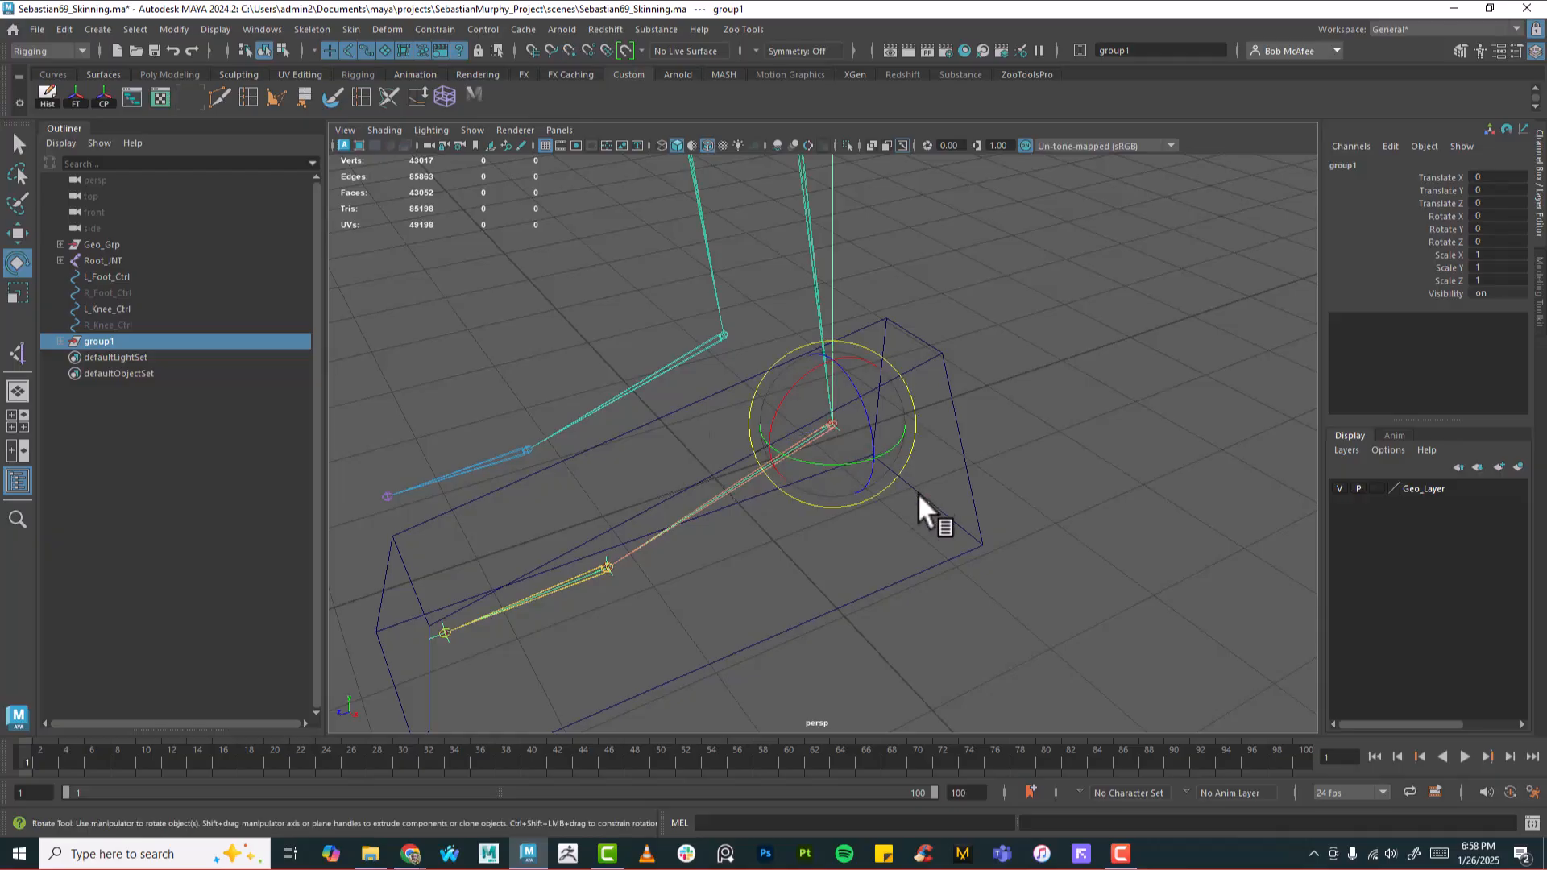
Step: Rename the group above Heel_Grp as Foot_Grp and expand its full hierarchy
left_click_drag(918, 490, 709, 433, "alt")
double_click(105, 338)
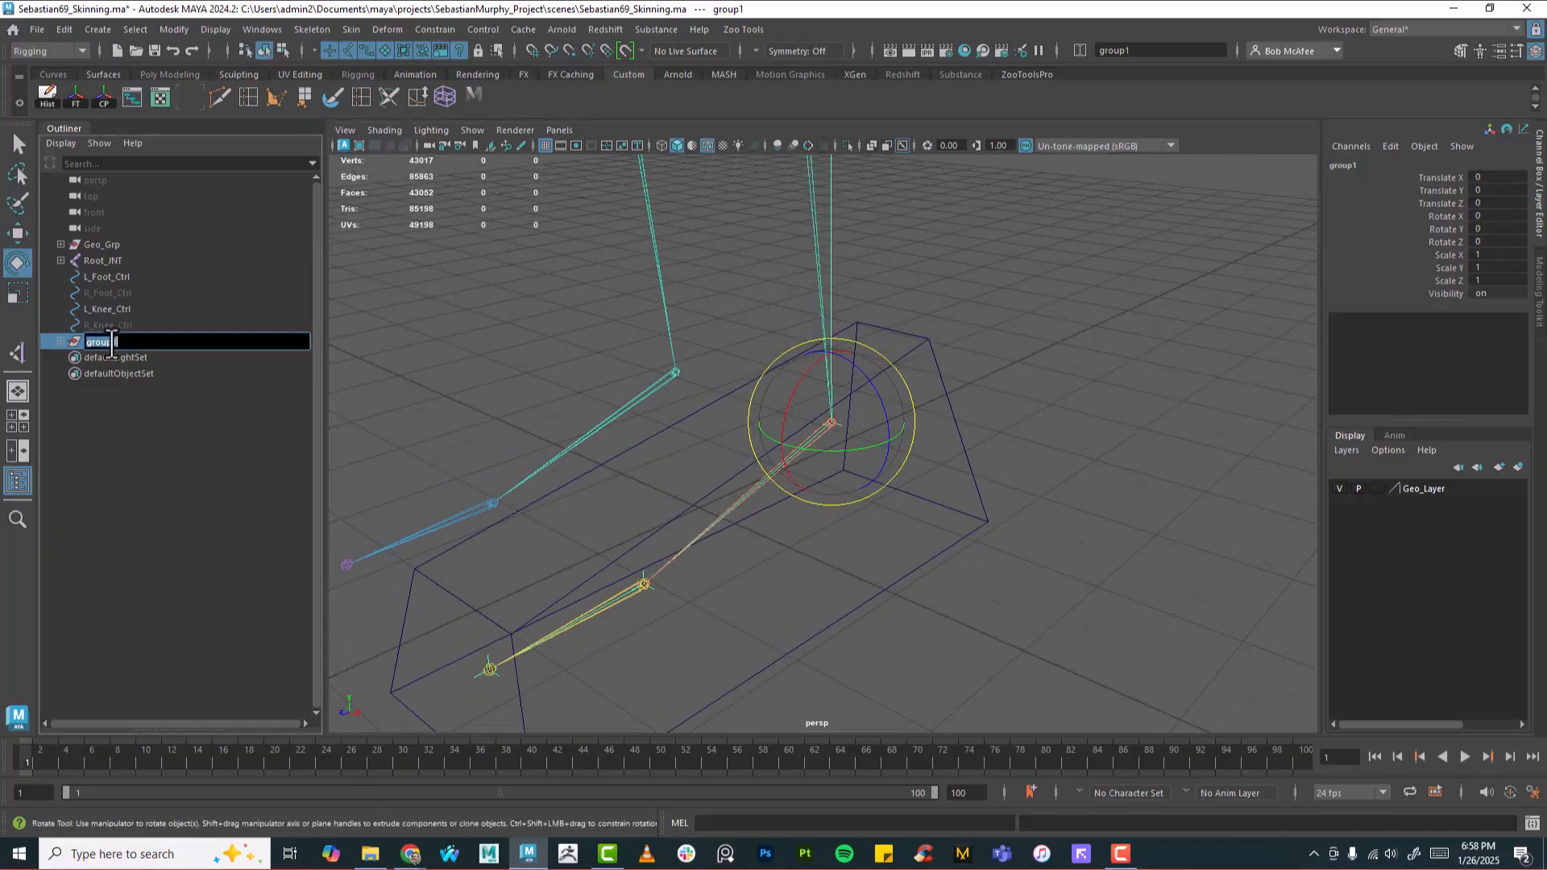
type("Foot_Grp")
key("Return")
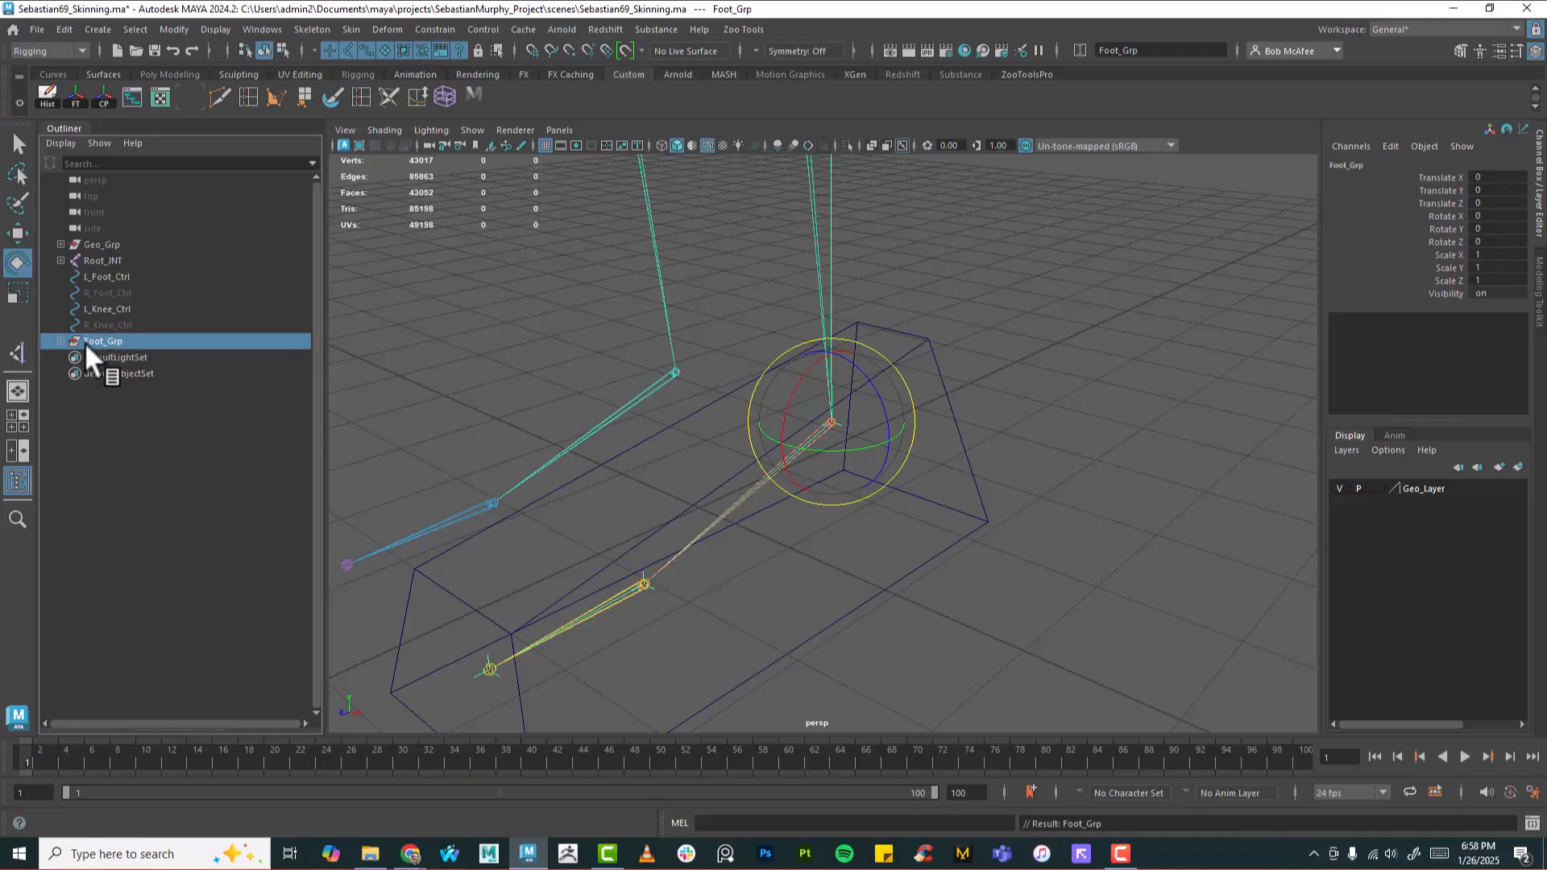
left_click(62, 341)
left_click(61, 341)
left_click(61, 341, "shift")
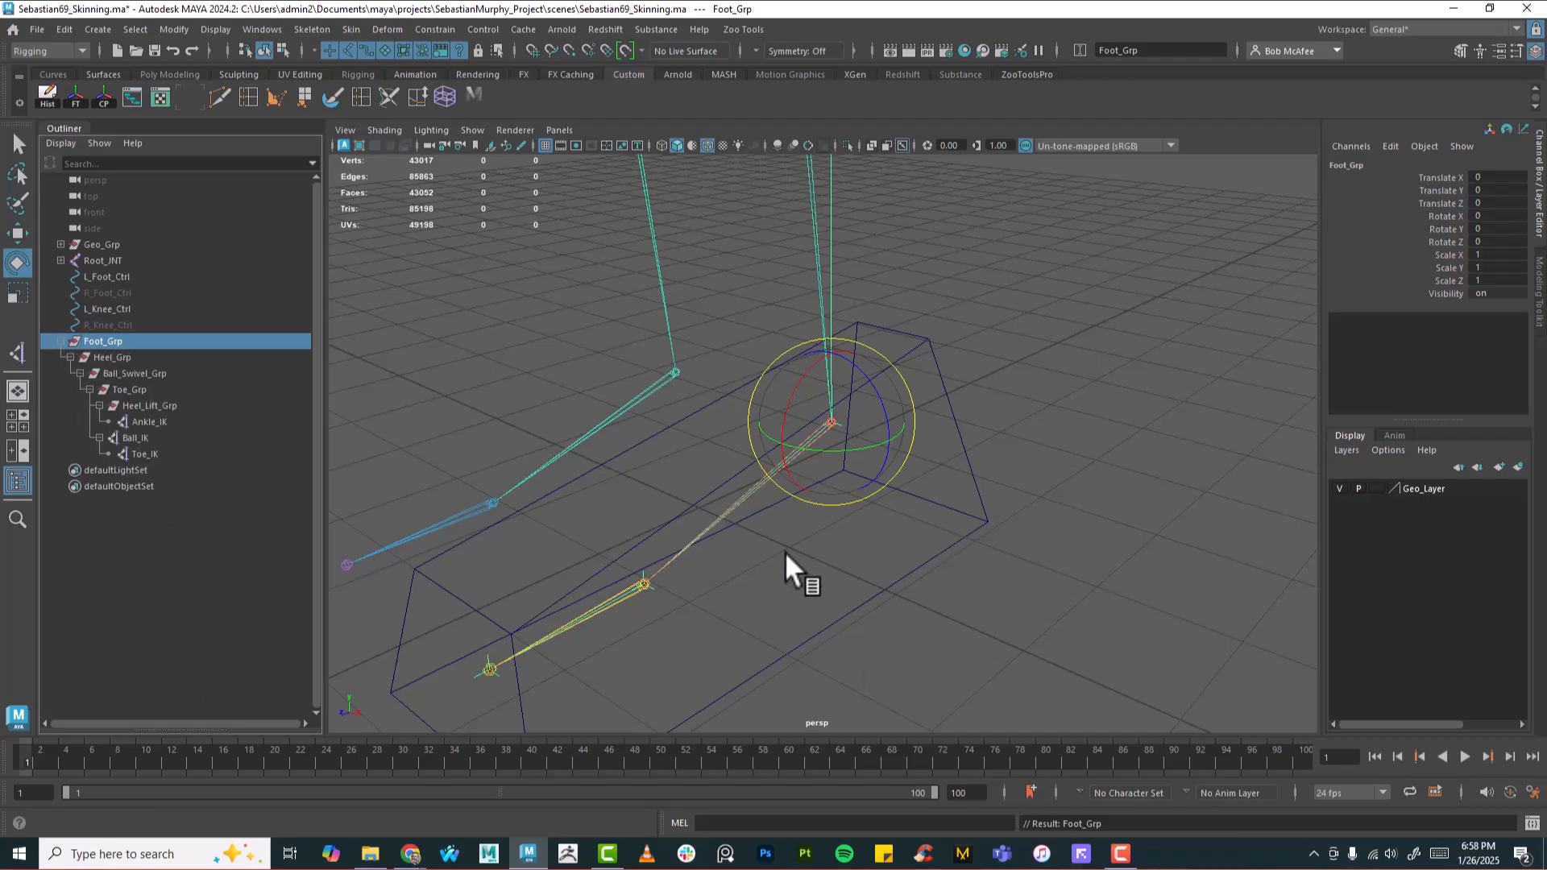
Step: Parent-constrain Foot_Grp to L_Foot_Ctrl
right_click_drag(1244, 486, 838, 509, "alt")
left_click_drag(838, 509, 905, 524, "alt")
right_click_drag(905, 524, 936, 601, "alt")
middle_click_drag(935, 596, 935, 563, "alt")
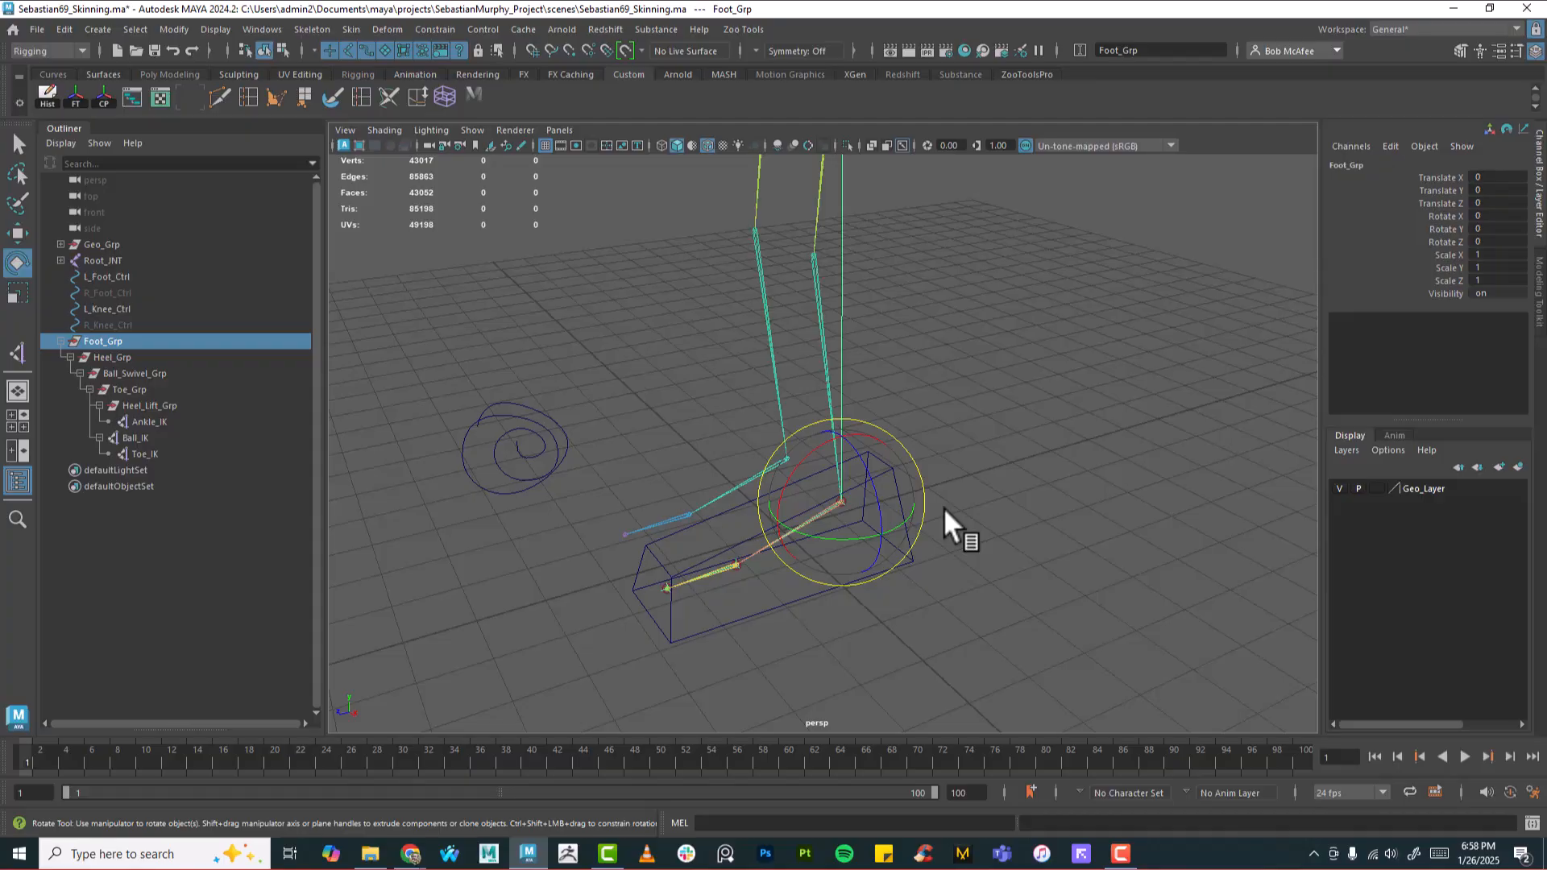
left_click_drag(488, 488, 689, 566, "alt")
middle_click_drag(926, 516, 949, 570, "alt")
left_click(1047, 526)
left_click(928, 553)
left_click_drag(946, 603, 1058, 506, "alt")
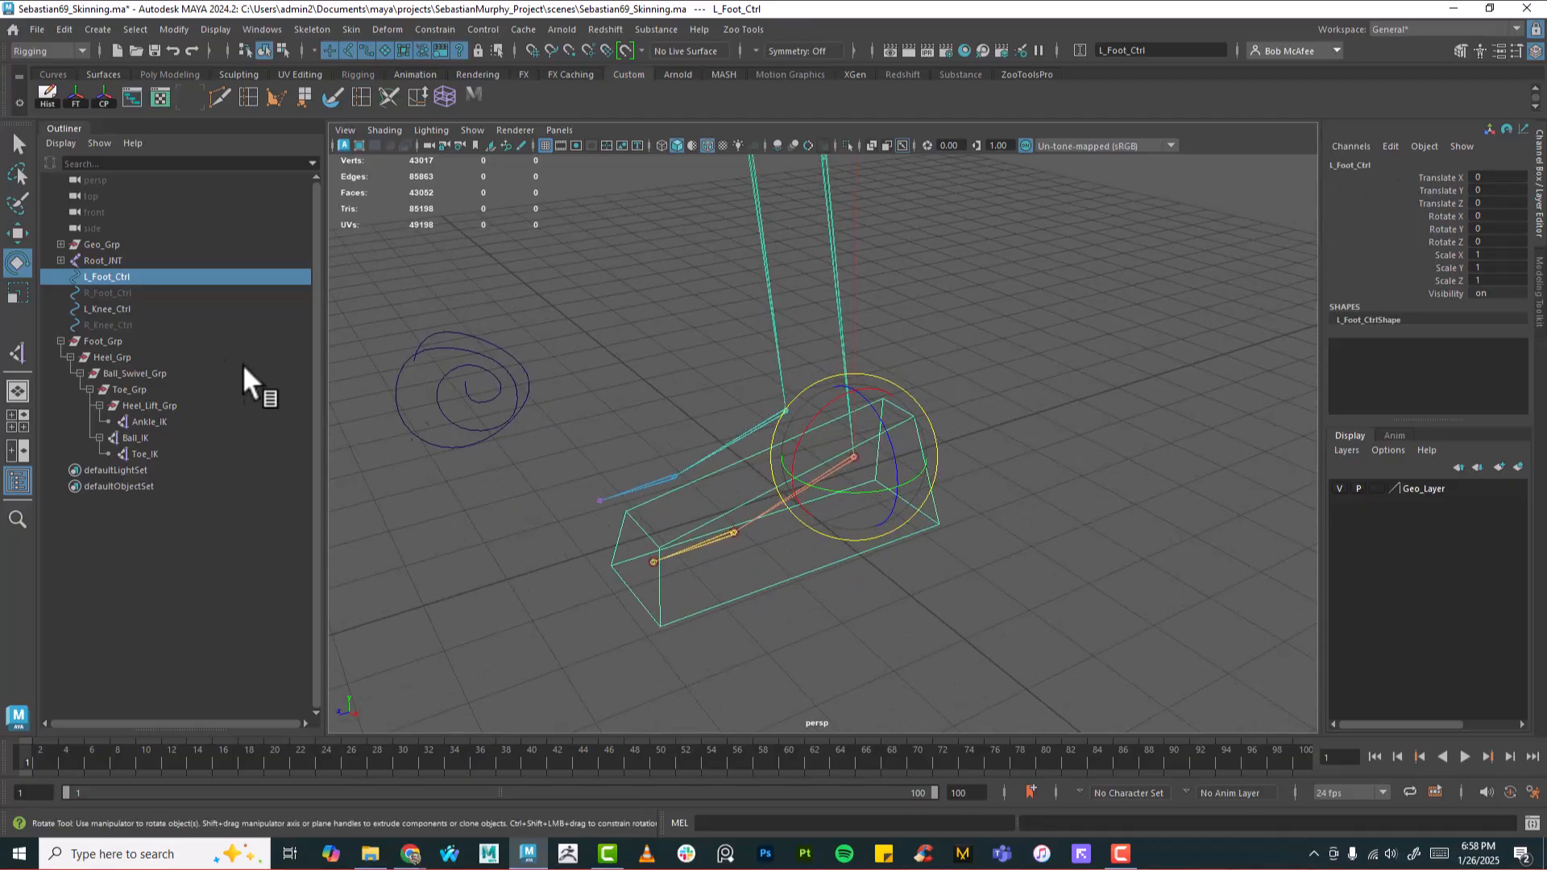
left_click(95, 338, "ctrl")
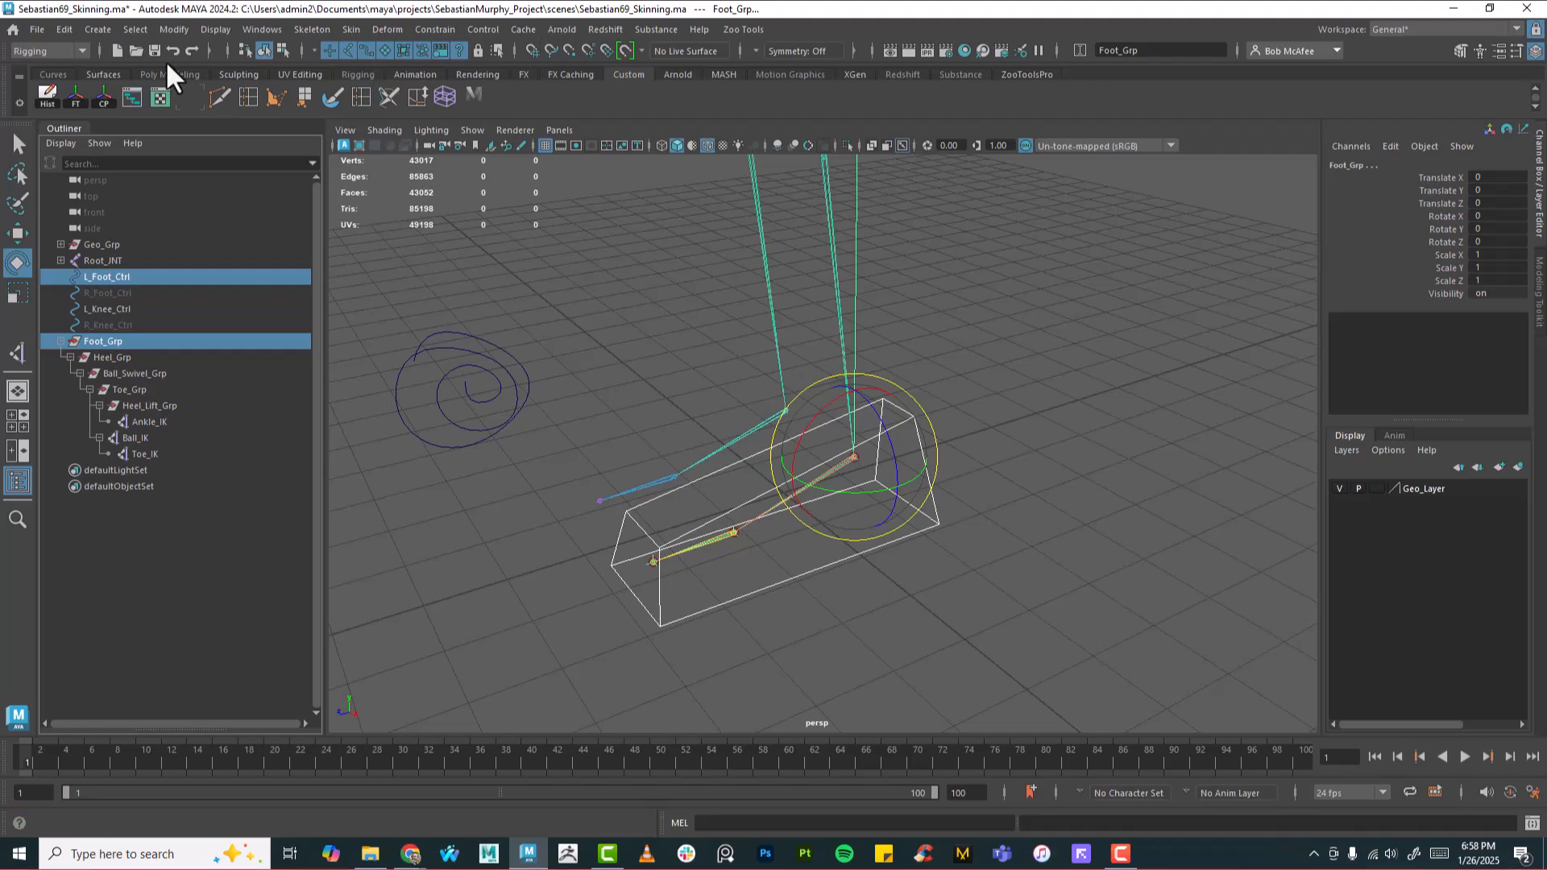
left_click(442, 28)
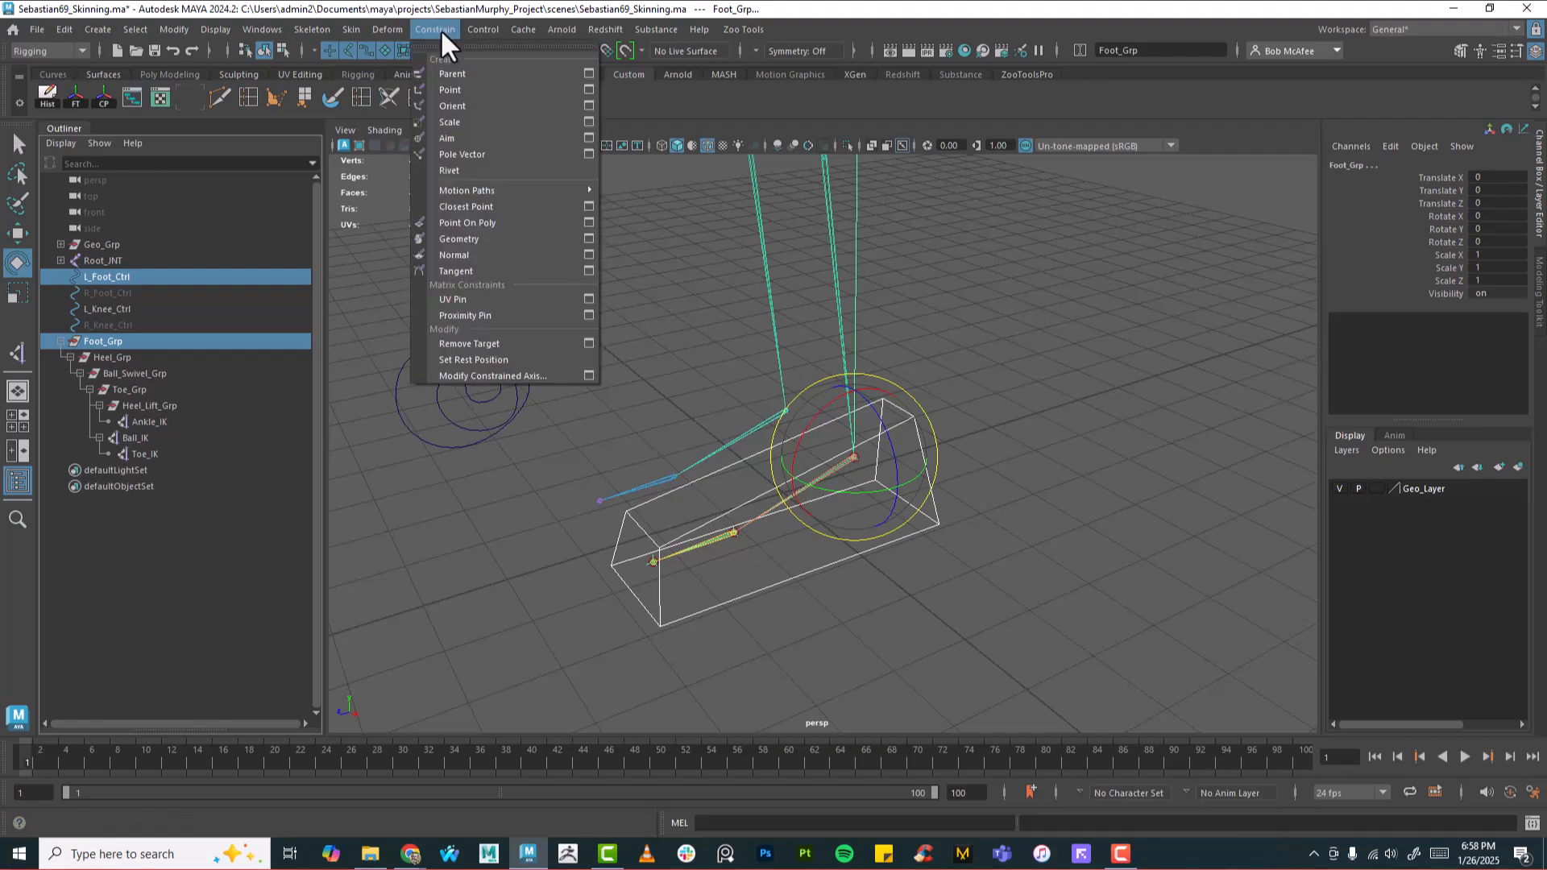
left_click(457, 74)
scroll(931, 544, "down", 2)
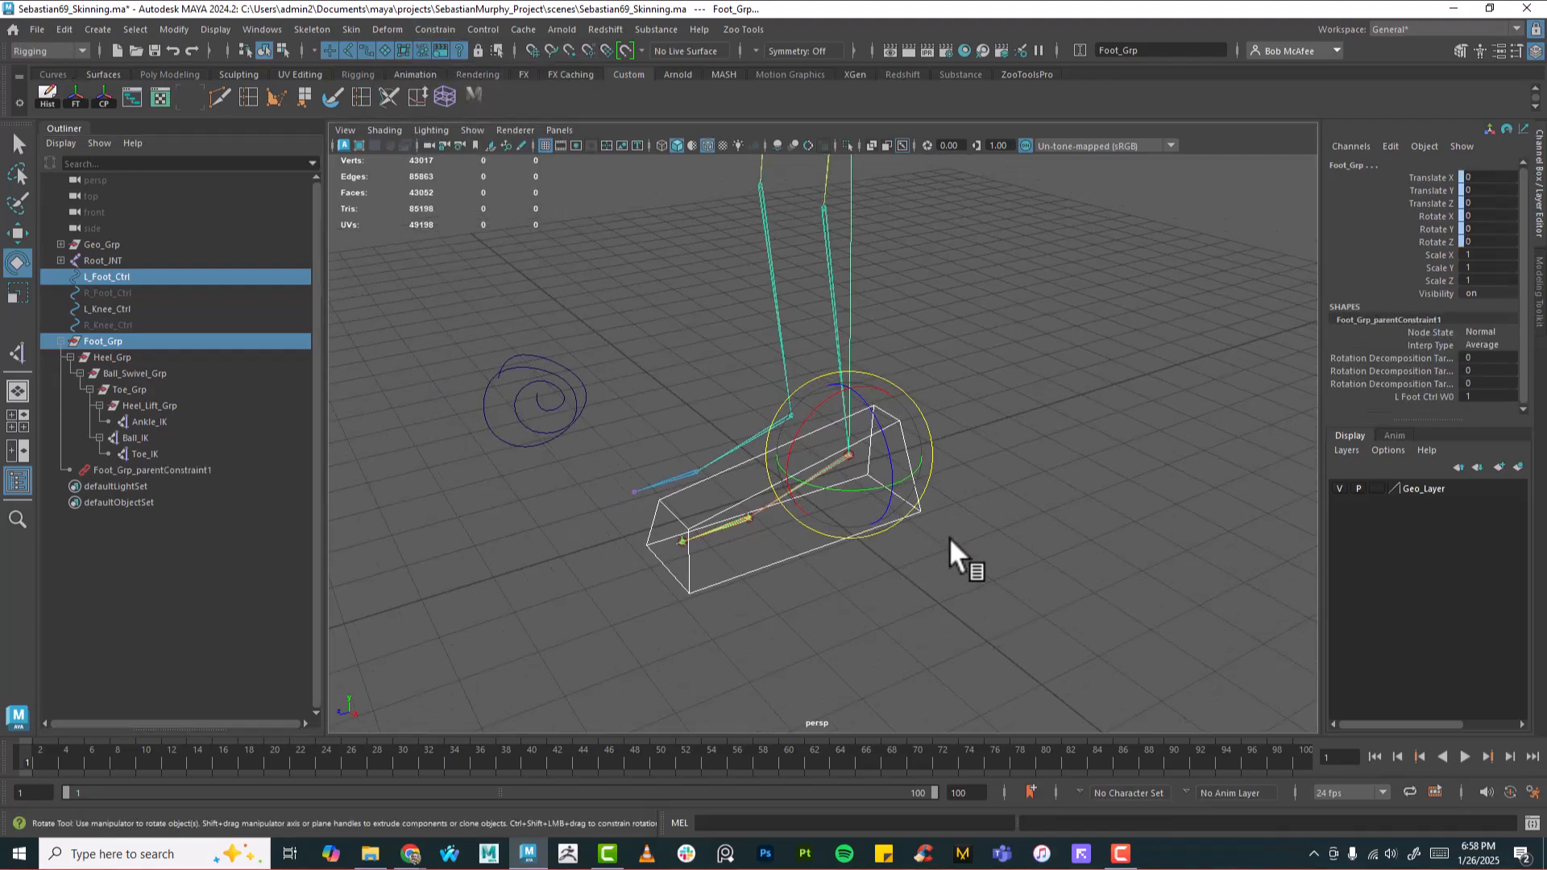
Step: Test the foot constraint by transforming L_Foot_Ctrl, and undo the test changes
left_click(985, 504)
left_click_drag(903, 497, 943, 535)
left_click_drag(872, 453, 926, 443)
key("w")
key("ctrl+z")
key("ctrl+z")
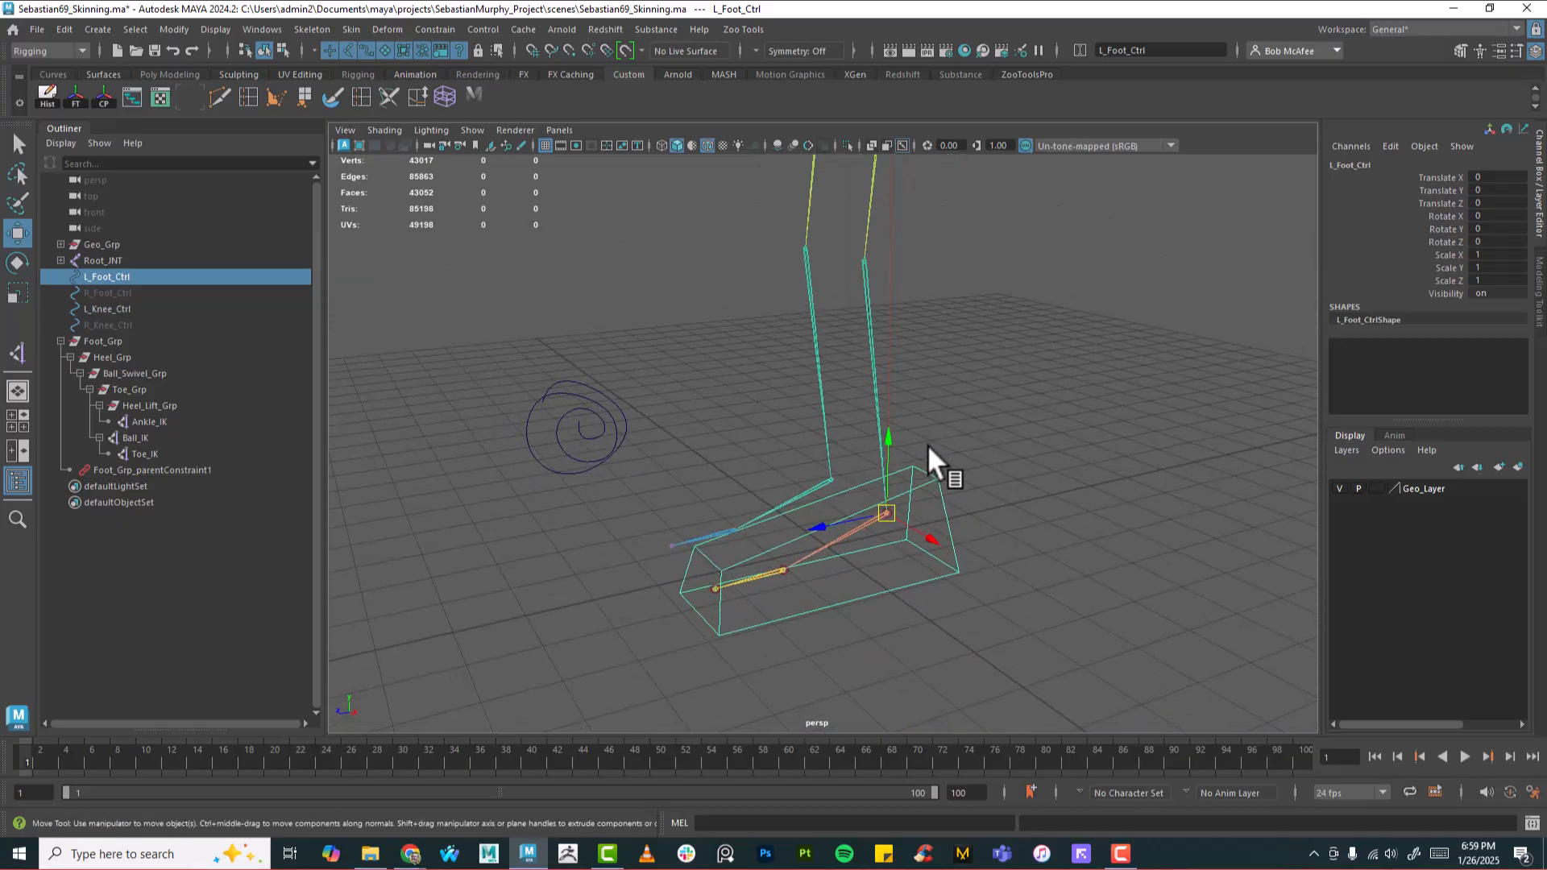
Step: Check the left knee control against the leg joints, test-rotate L_Foot_Ctrl about 42 degrees in Y, and undo the rotation
left_click_drag(627, 411, 520, 467, "alt")
left_click(636, 466)
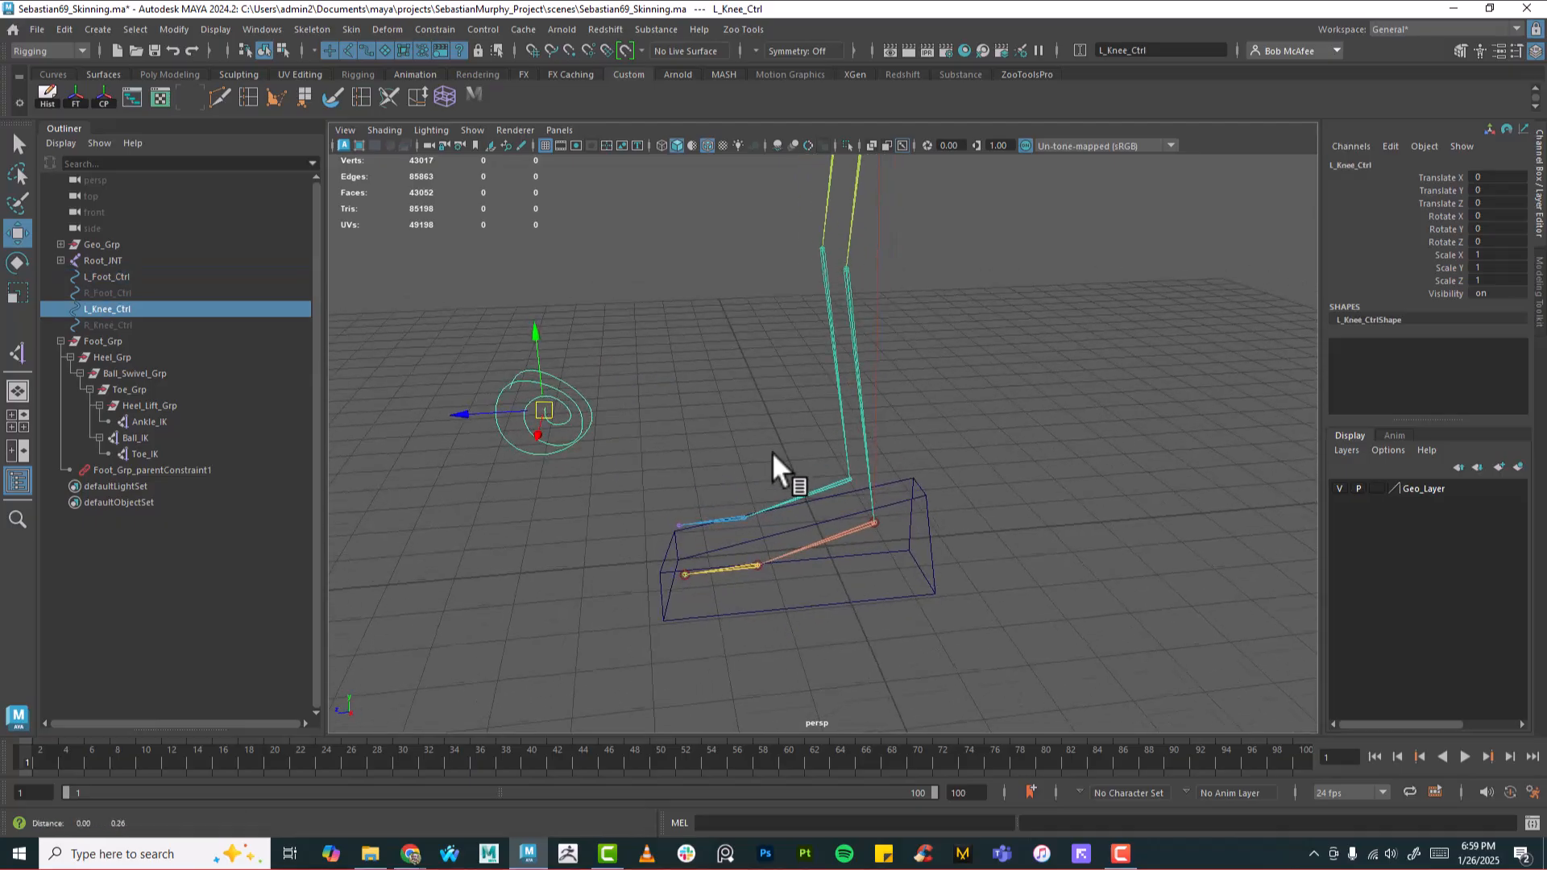
middle_click_drag(770, 442, 784, 484, "alt")
left_click_drag(893, 483, 925, 300, "alt")
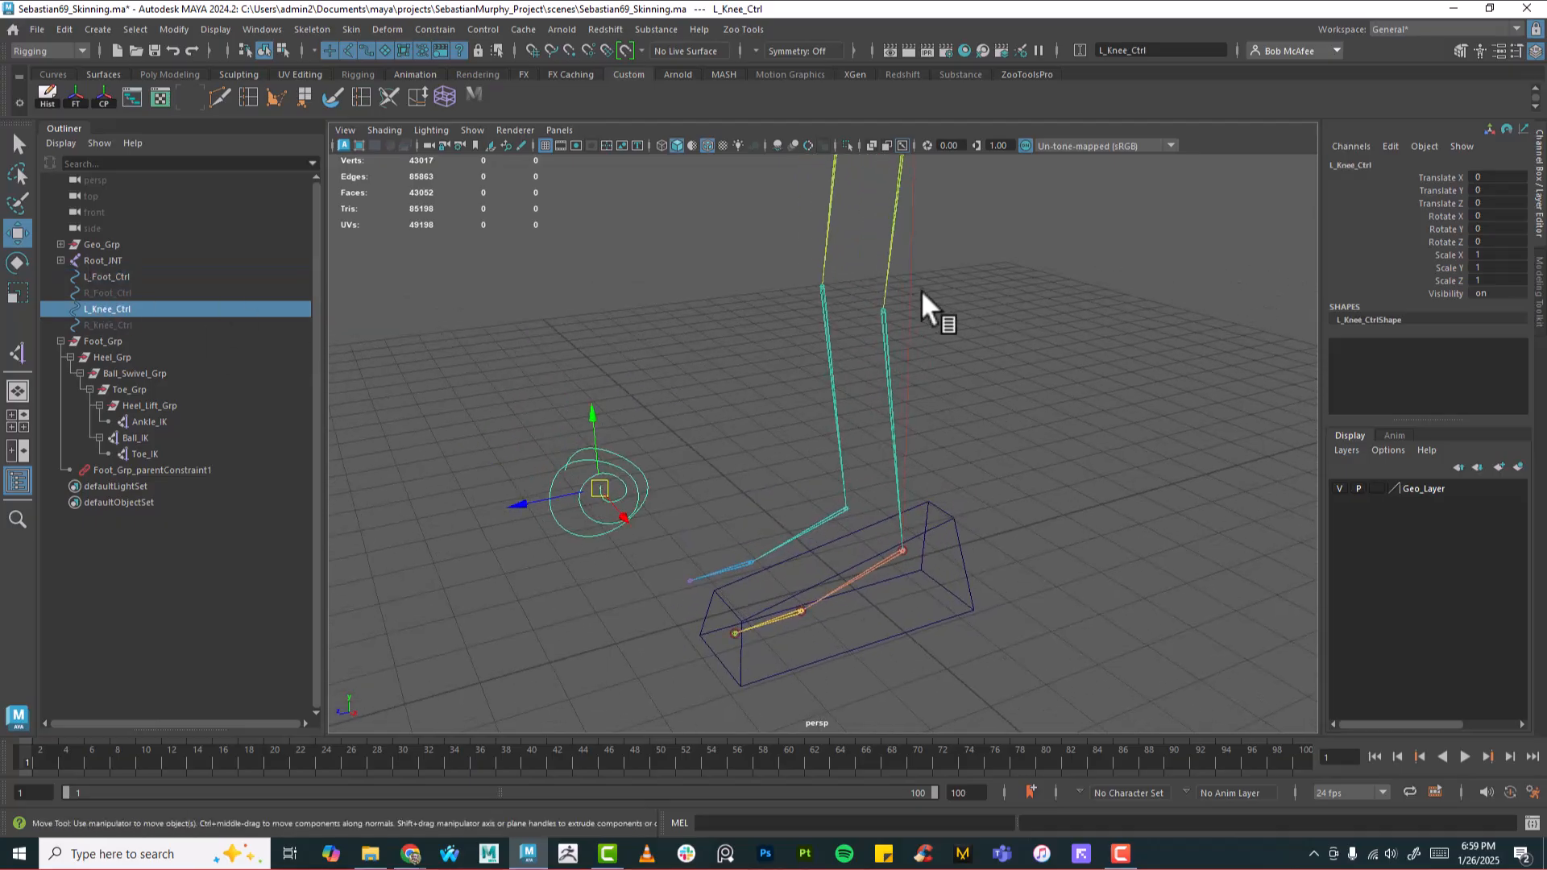
left_click_drag(856, 260, 921, 490, "alt")
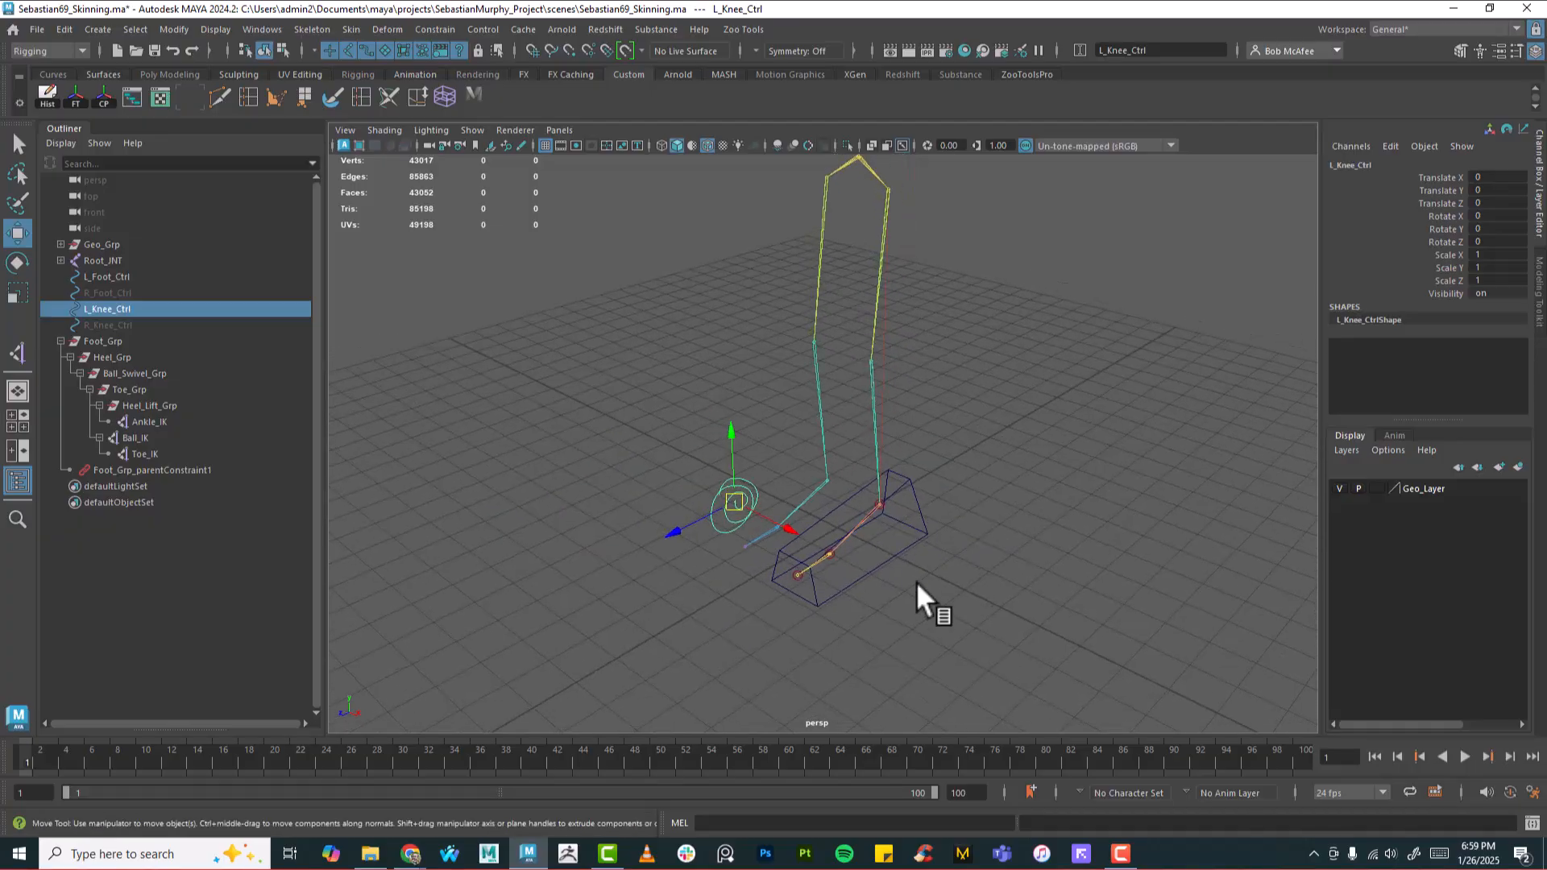
left_click(925, 550)
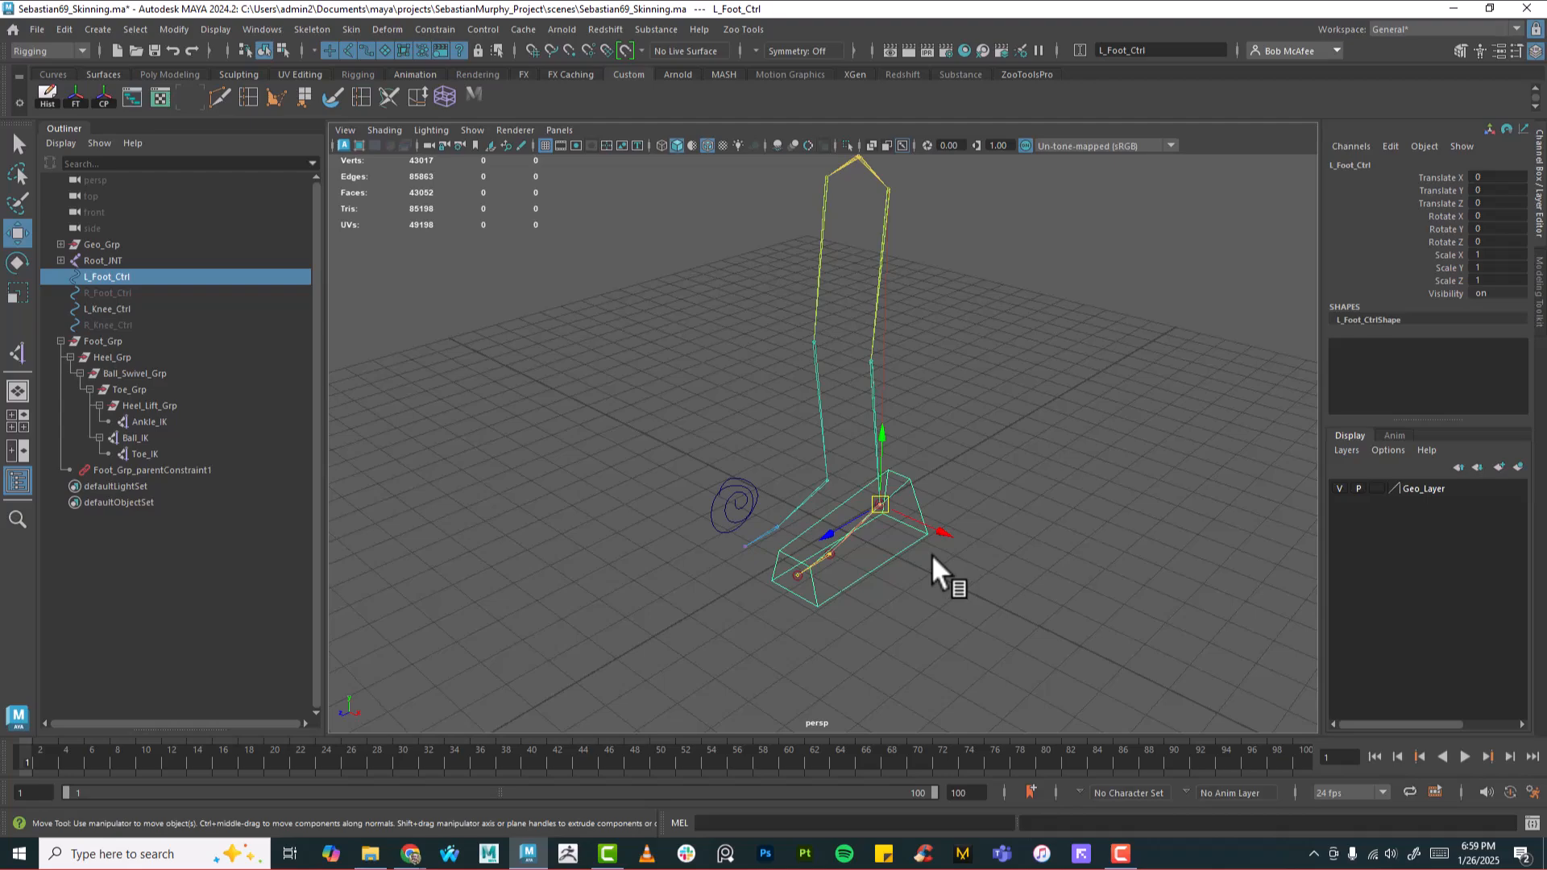
key("e")
left_click_drag(904, 528, 916, 456)
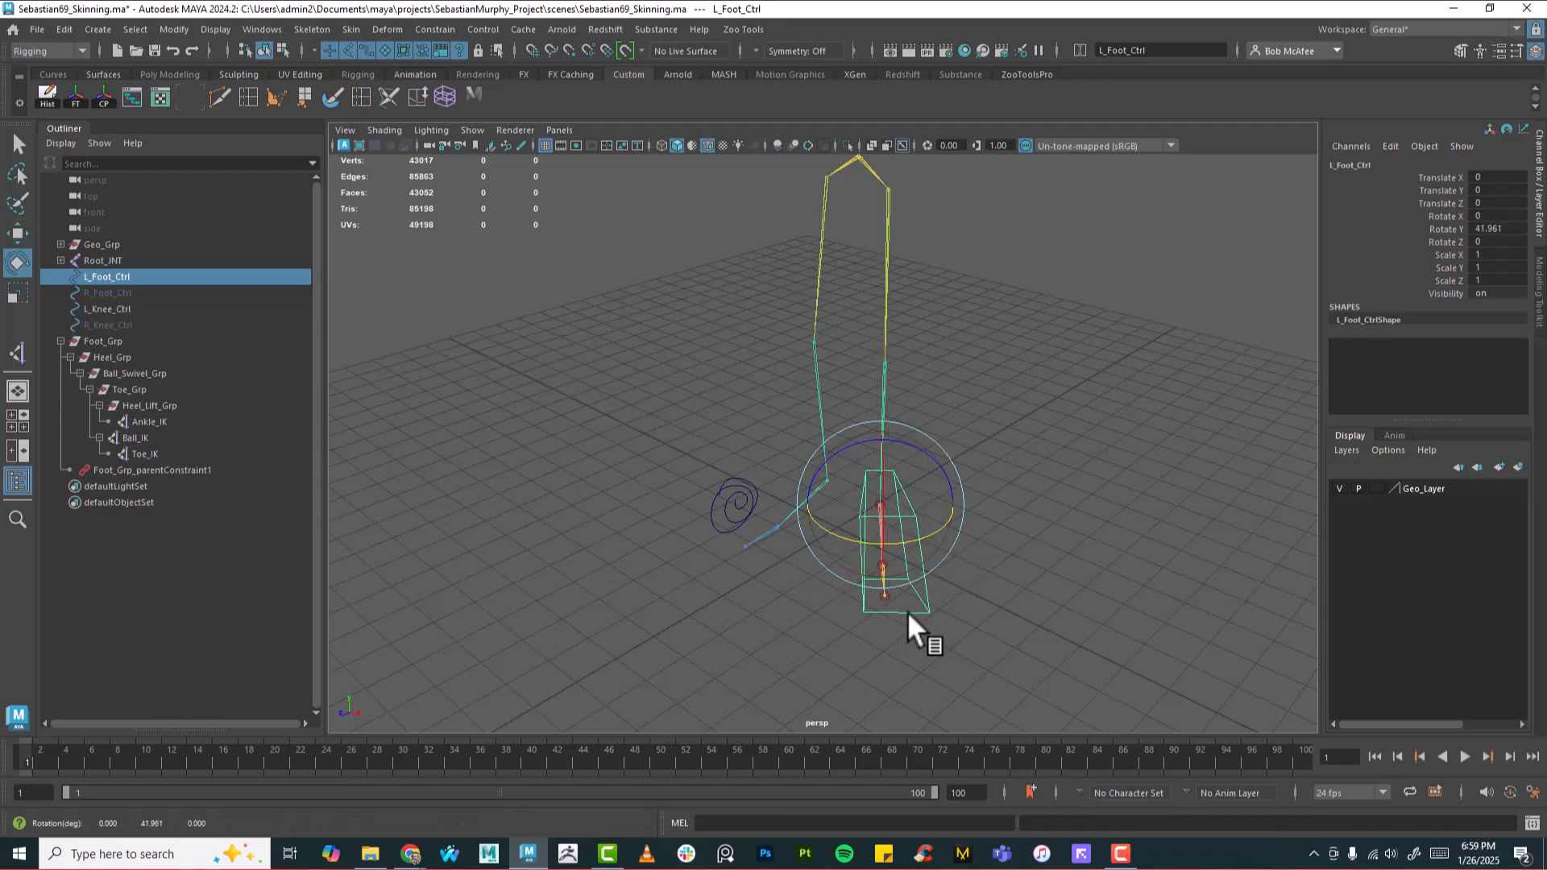
key("ctrl+z")
Step: Apply a pole vector constraint from L_Knee_Ctrl to Ankle_IK
left_click_drag(999, 621, 979, 637, "alt")
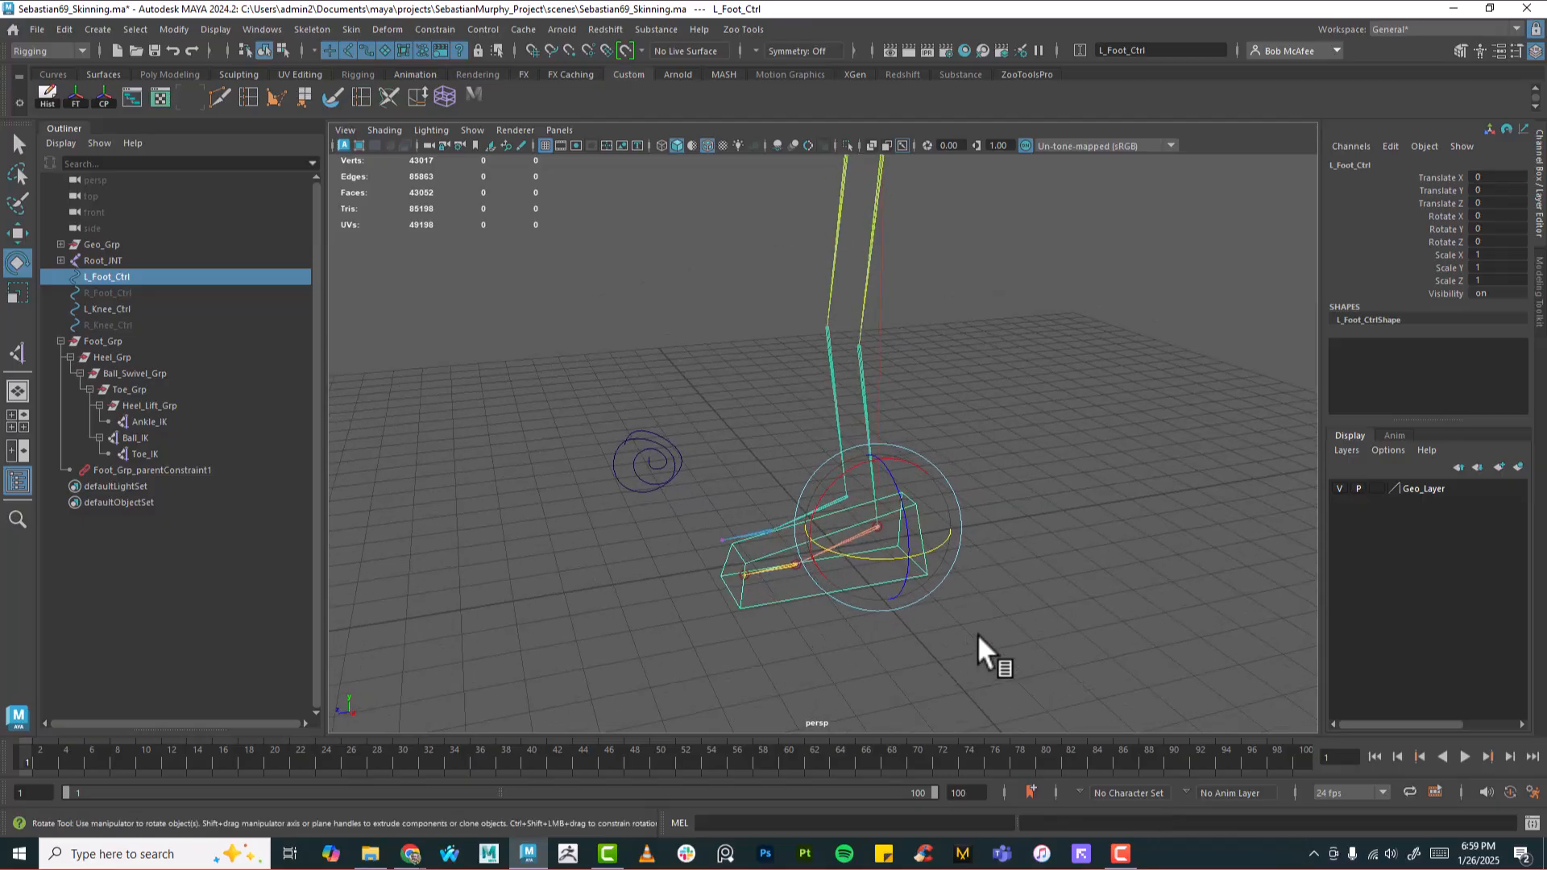
left_click(648, 439)
left_click(872, 528, "shift")
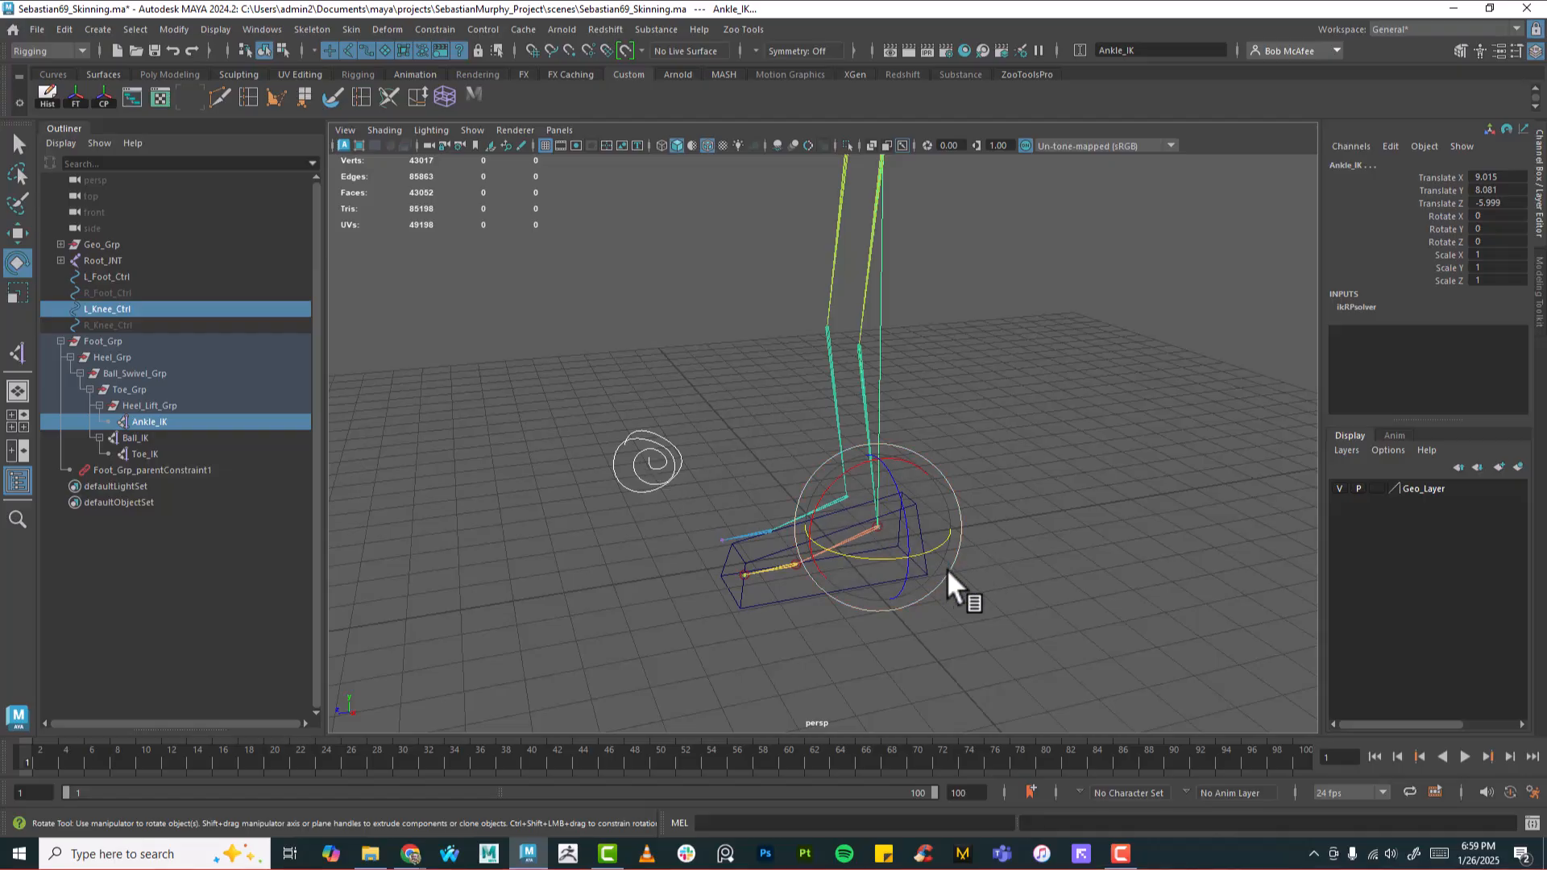
left_click(427, 29)
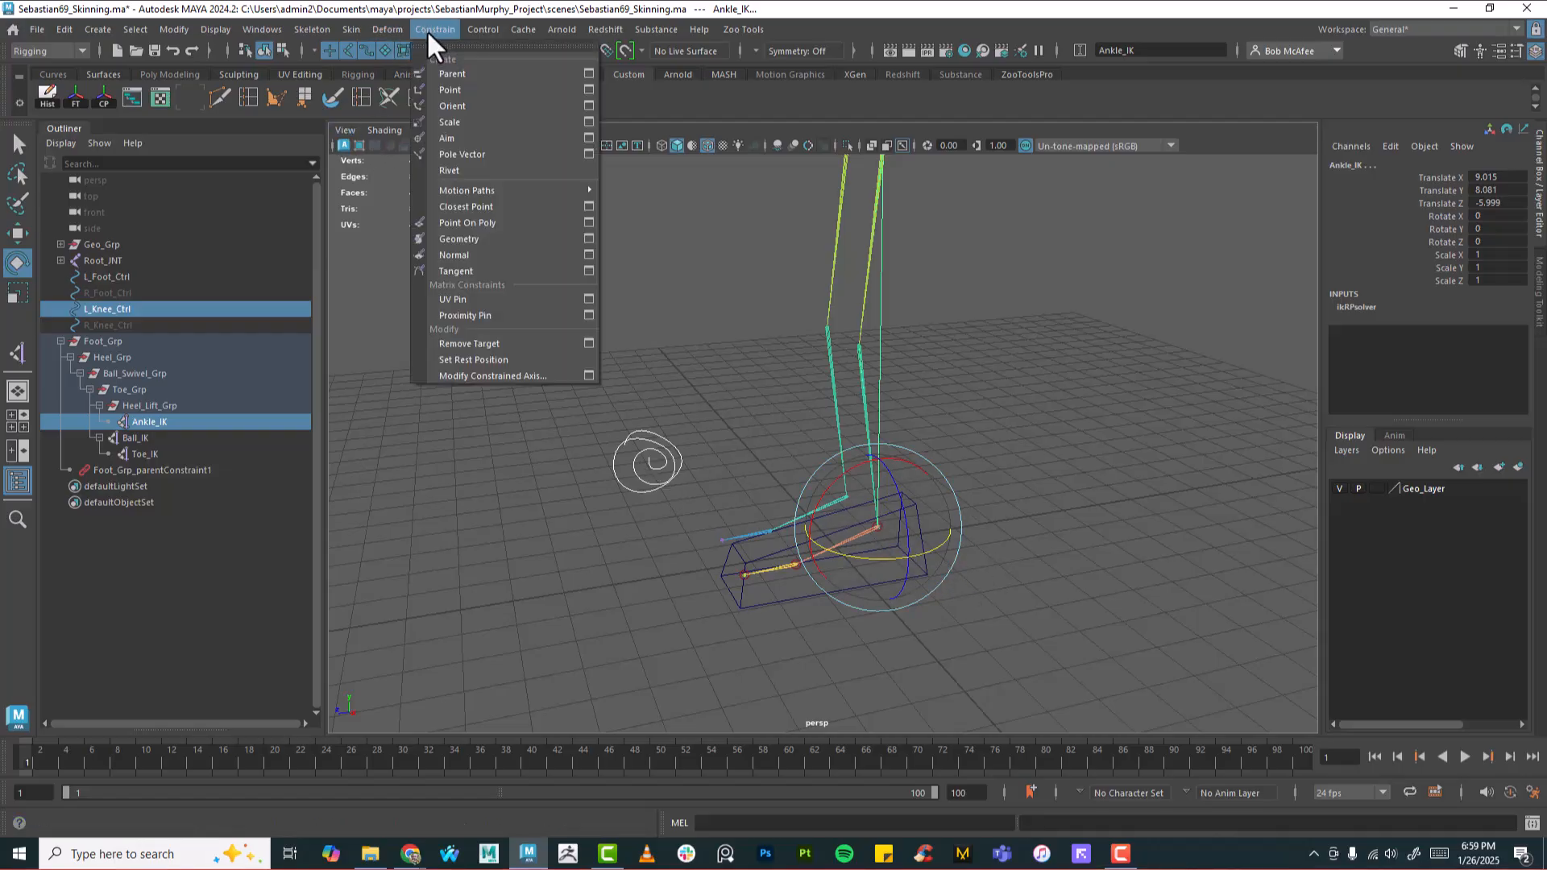
left_click(446, 153)
left_click_drag(915, 553, 1005, 540, "alt")
Step: Parent L_Knee_Ctrl under L_Foot_Ctrl
left_click(1116, 485)
left_click_drag(723, 425, 687, 471)
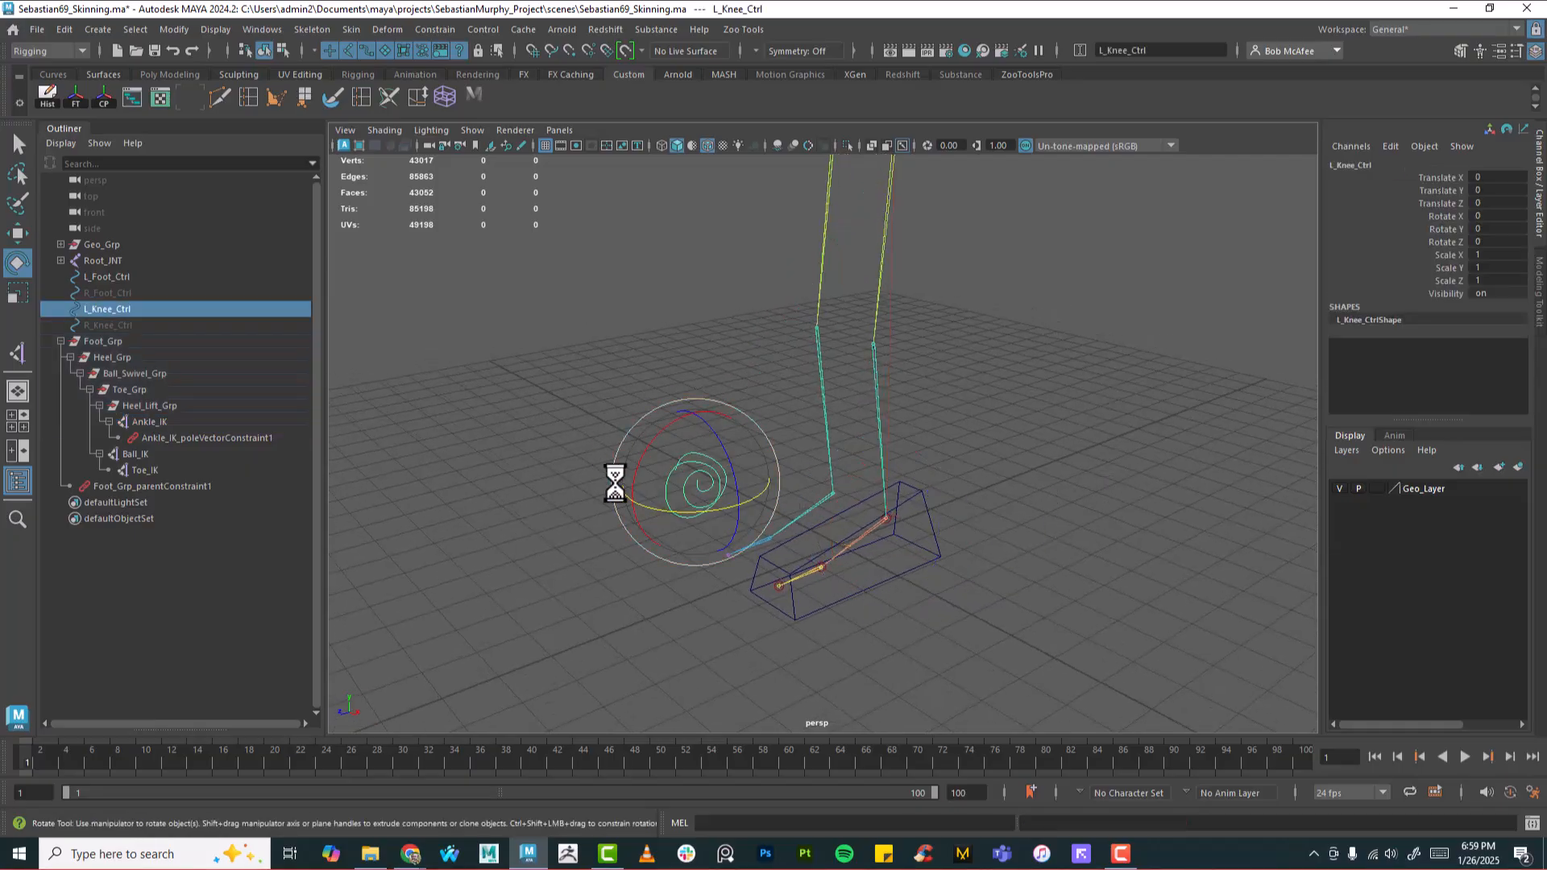
left_click(935, 540, "shift")
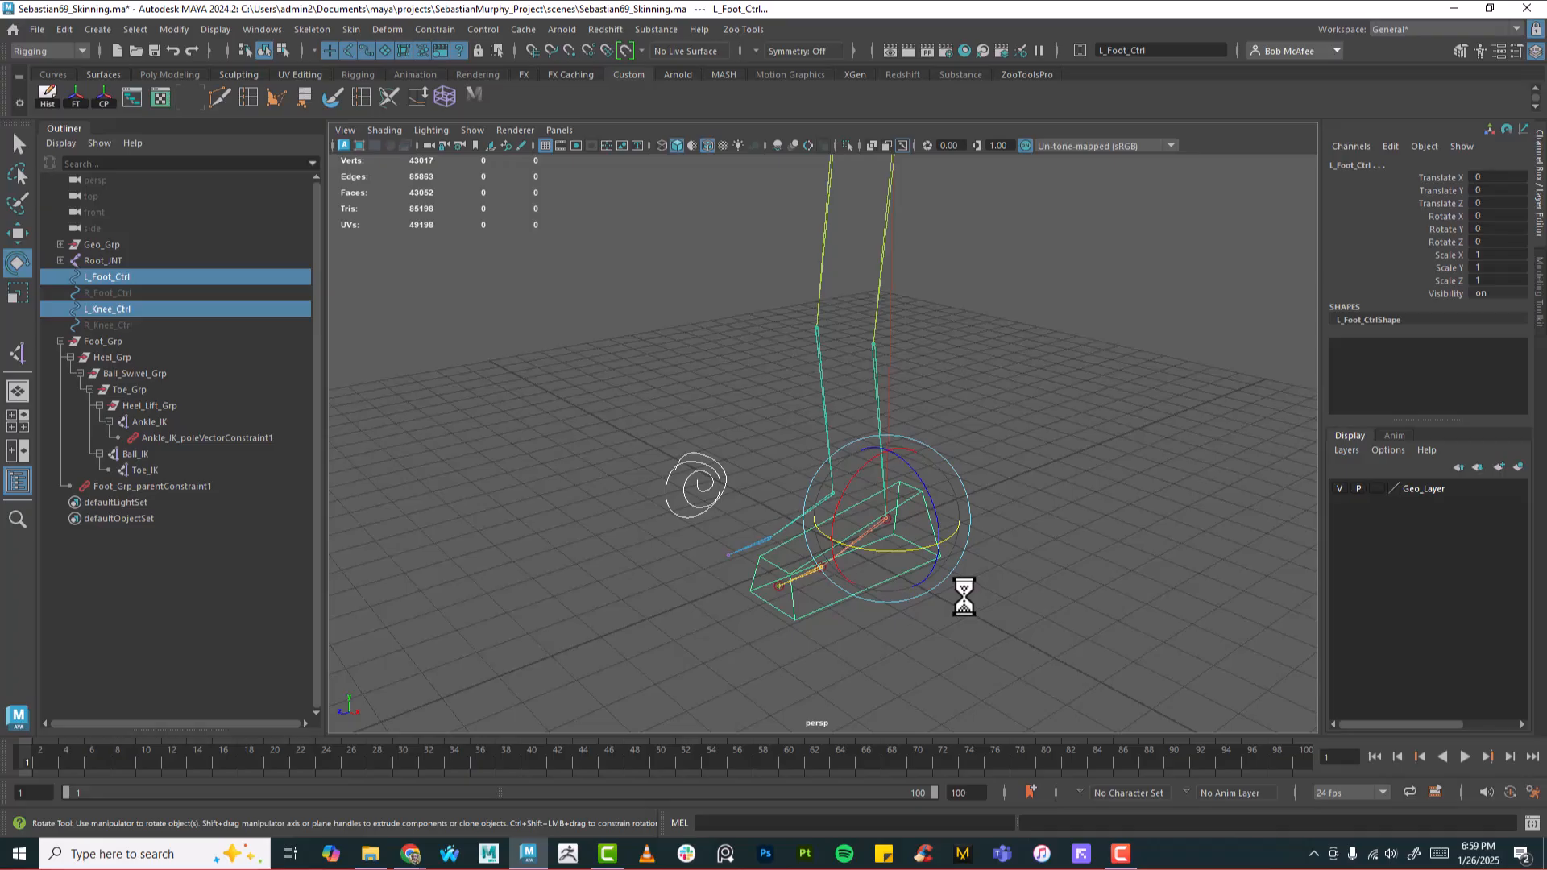
key("p")
Step: Rotate L_Foot_Ctrl about 47 degrees in Y to test that the knee control follows
left_click_drag(995, 565, 830, 570, "alt")
left_click(934, 566)
left_click_drag(945, 511, 1036, 505, "alt")
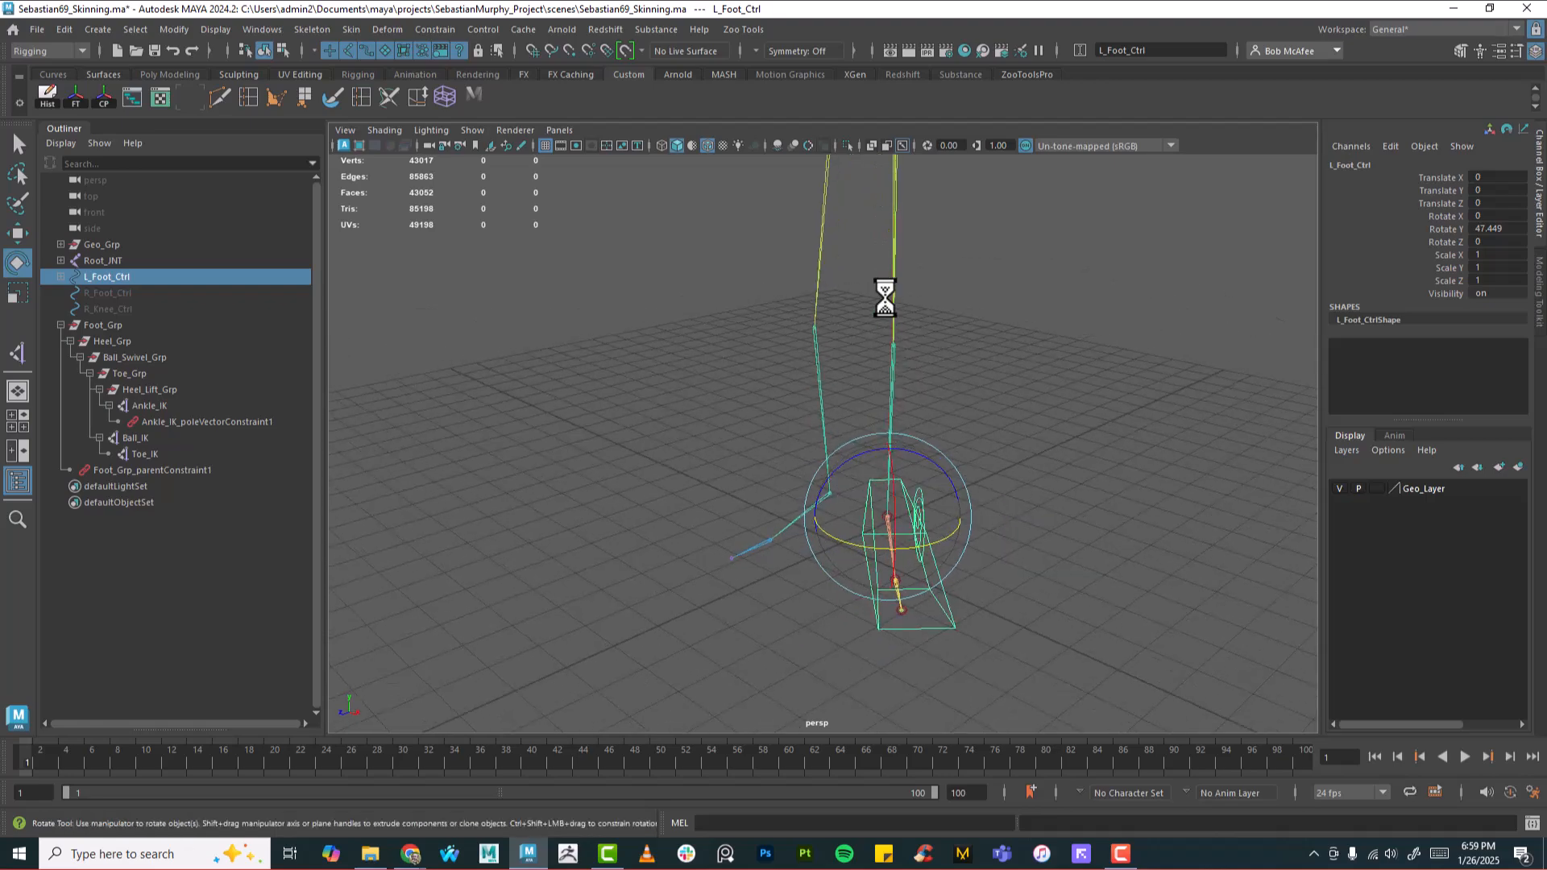
left_click_drag(900, 597, 953, 615, "alt")
Step: Test-move L_Knee_Ctrl to check how the left knee aims, and undo the move
left_click(1041, 536)
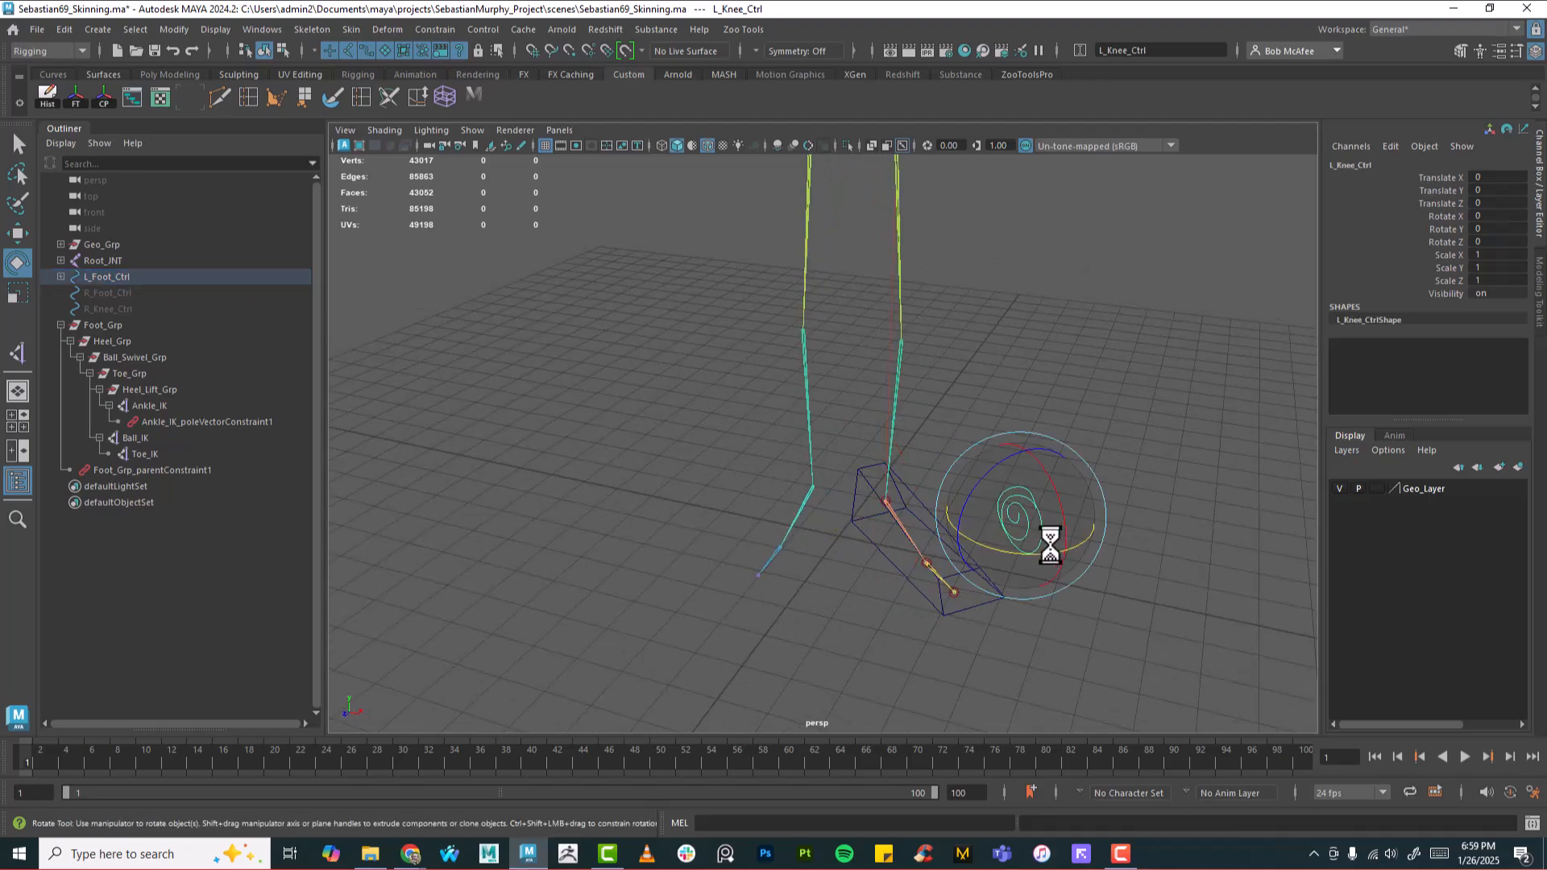
key("w")
left_click_drag(1070, 559, 985, 556, "alt")
left_click_drag(834, 533, 763, 534)
key("ctrl+z")
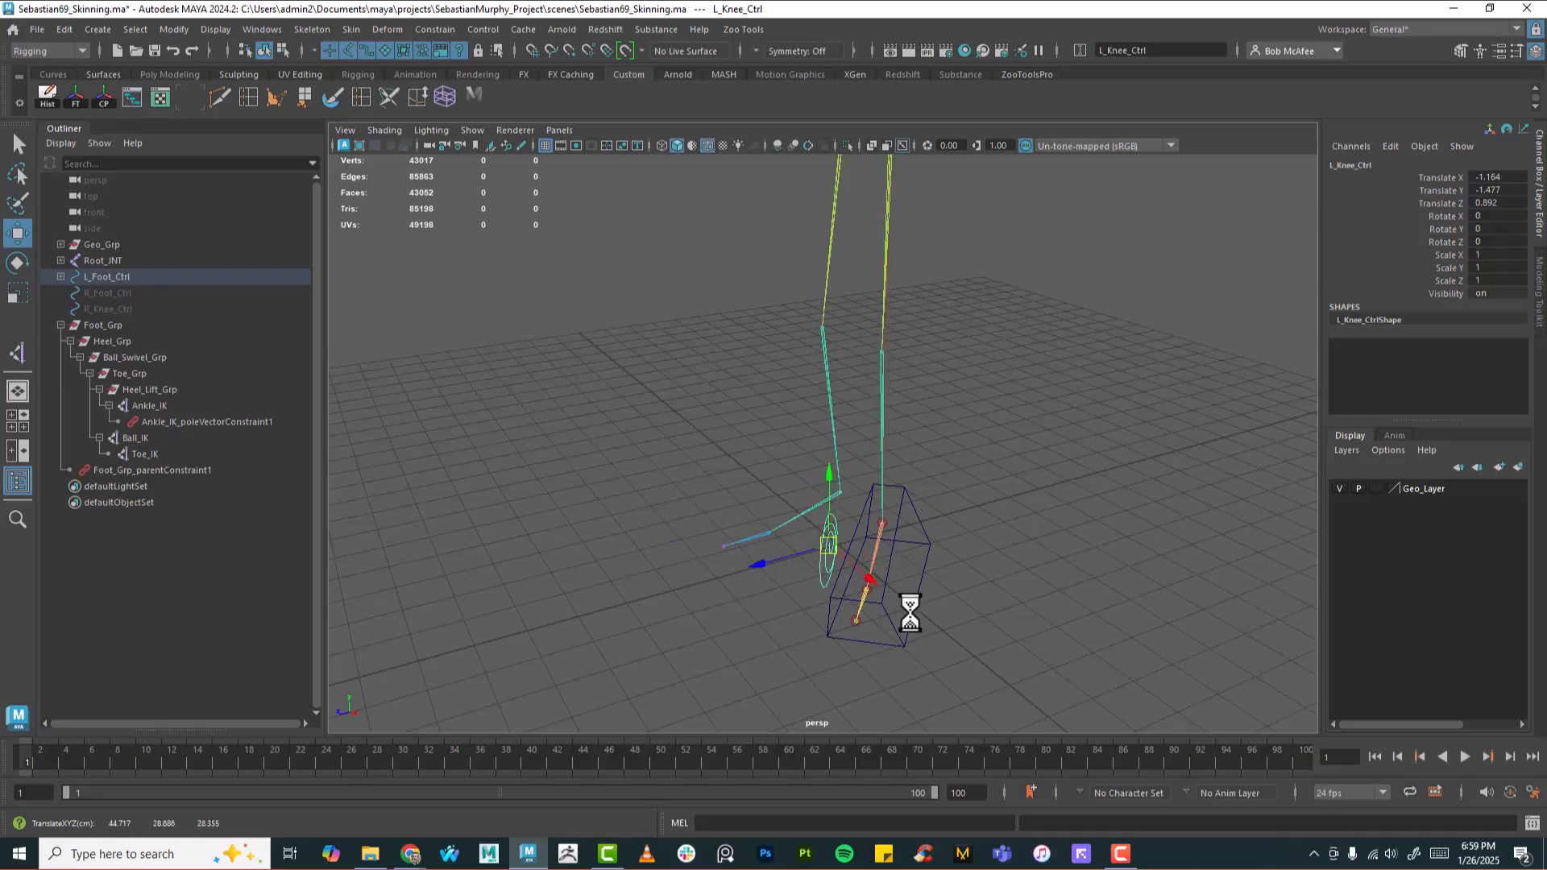
Step: Undo the L_Knee_Ctrl test move and the L_Foot_Ctrl test rotation
key("ctrl+z")
key("ctrl+z")
key("ctrl+z")
mouse_move(1013, 597)
right_mouse_down("alt")
mouse_move(934, 553)
mouse_move(878, 553)
mouse_move(1032, 591)
right_mouse_up("alt")
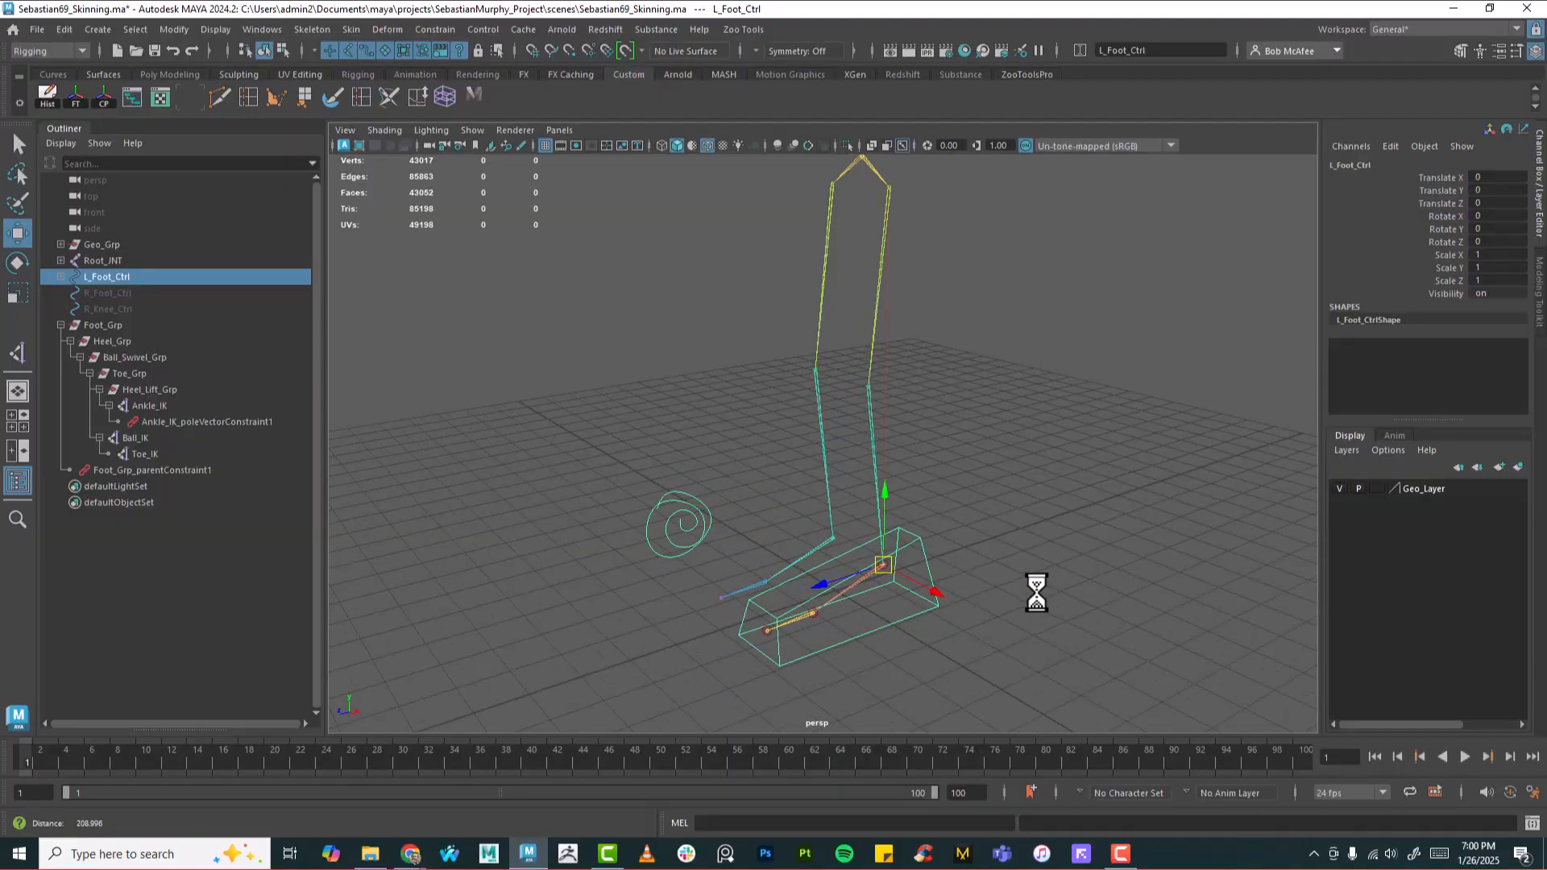
middle_click_drag(970, 559, 941, 494, "alt")
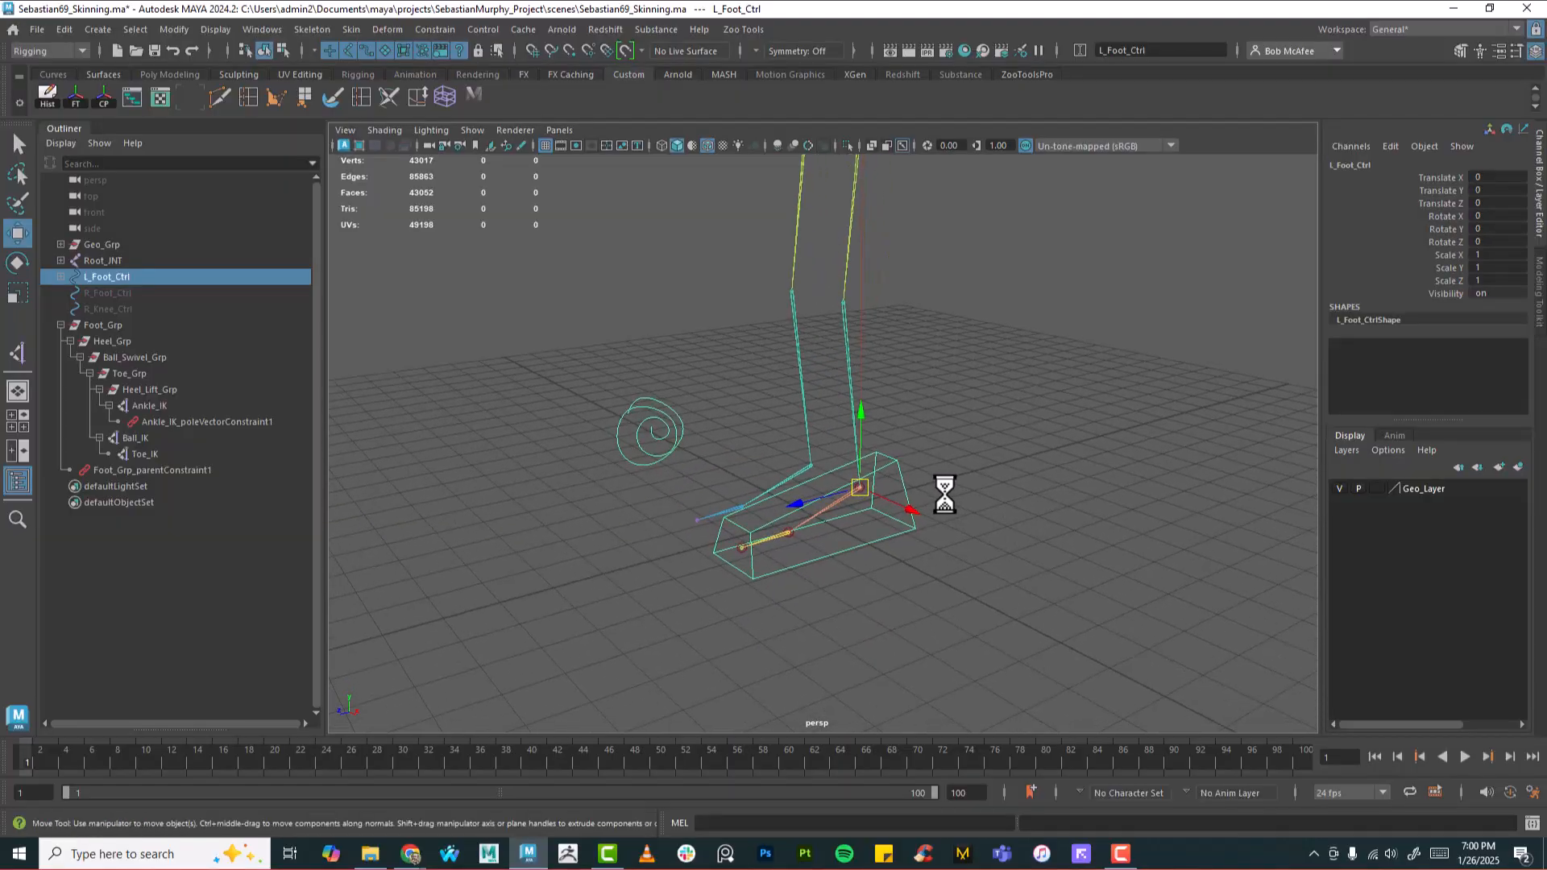
left_click_drag(891, 524, 927, 558, "alt")
right_click_drag(927, 557, 1108, 574, "alt")
left_click_drag(974, 587, 1002, 519, "alt")
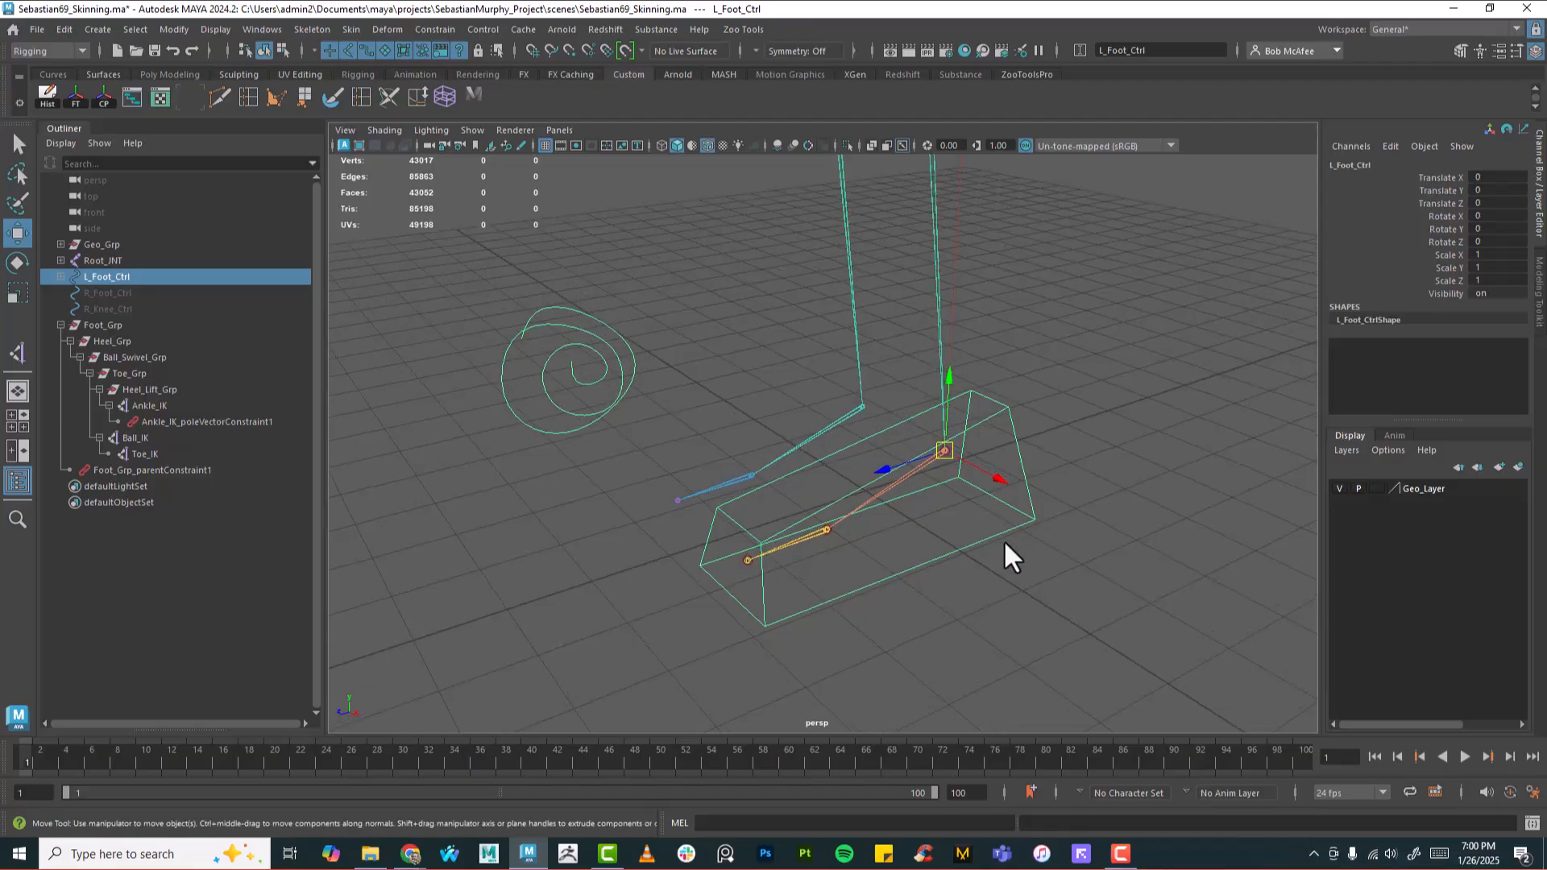
left_click_drag(1079, 561, 1007, 549, "alt")
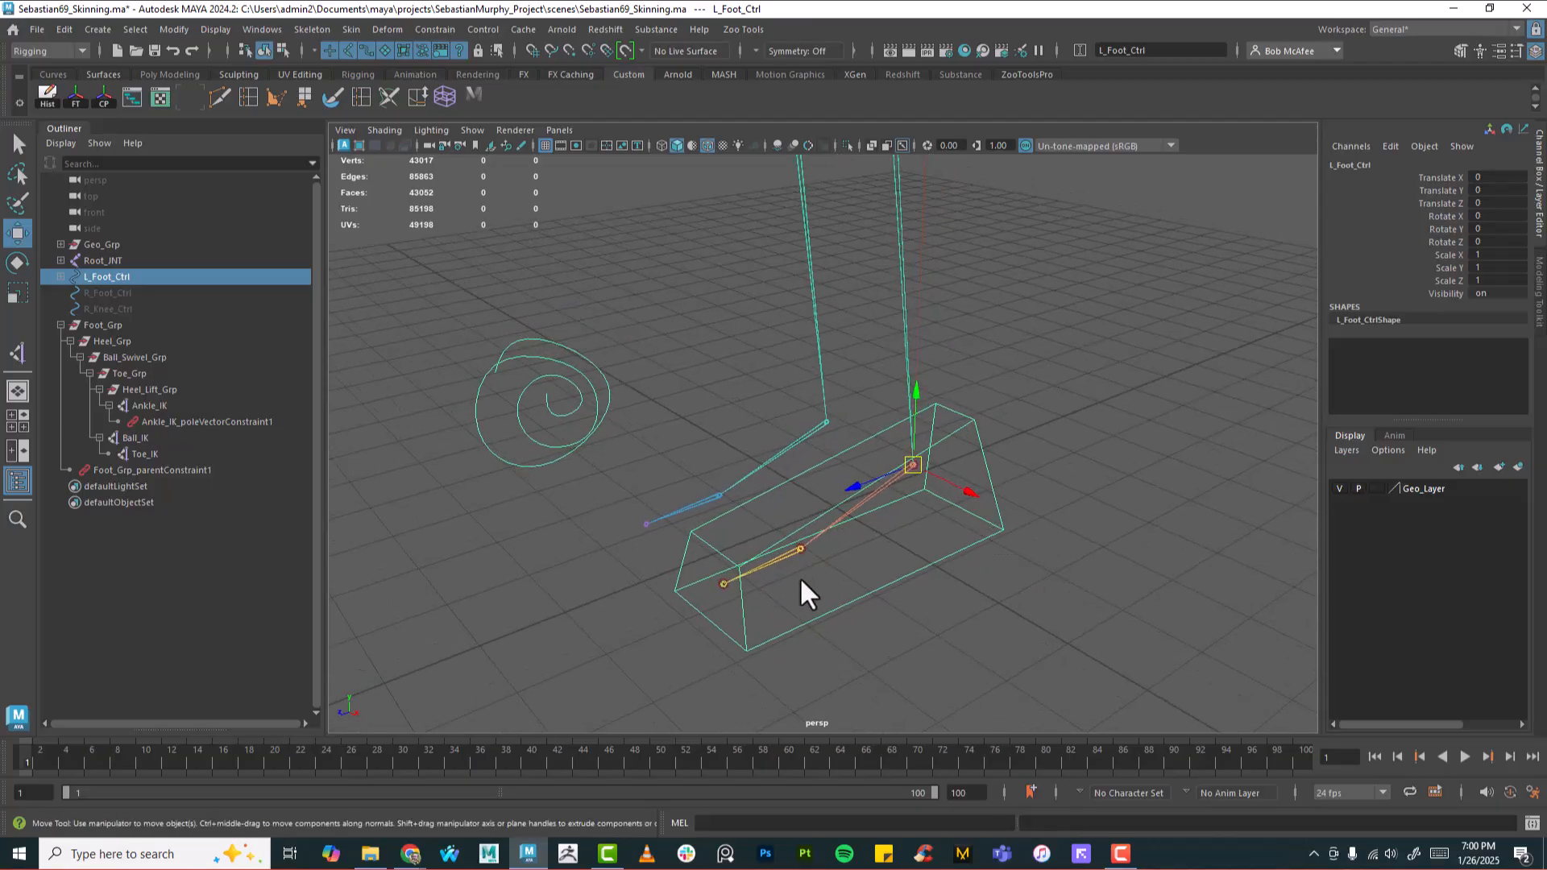
Step: Display the character mesh in the viewport around the leg joints and the left foot control
key("alt+2")
left_click_drag(869, 592, 881, 577, "alt")
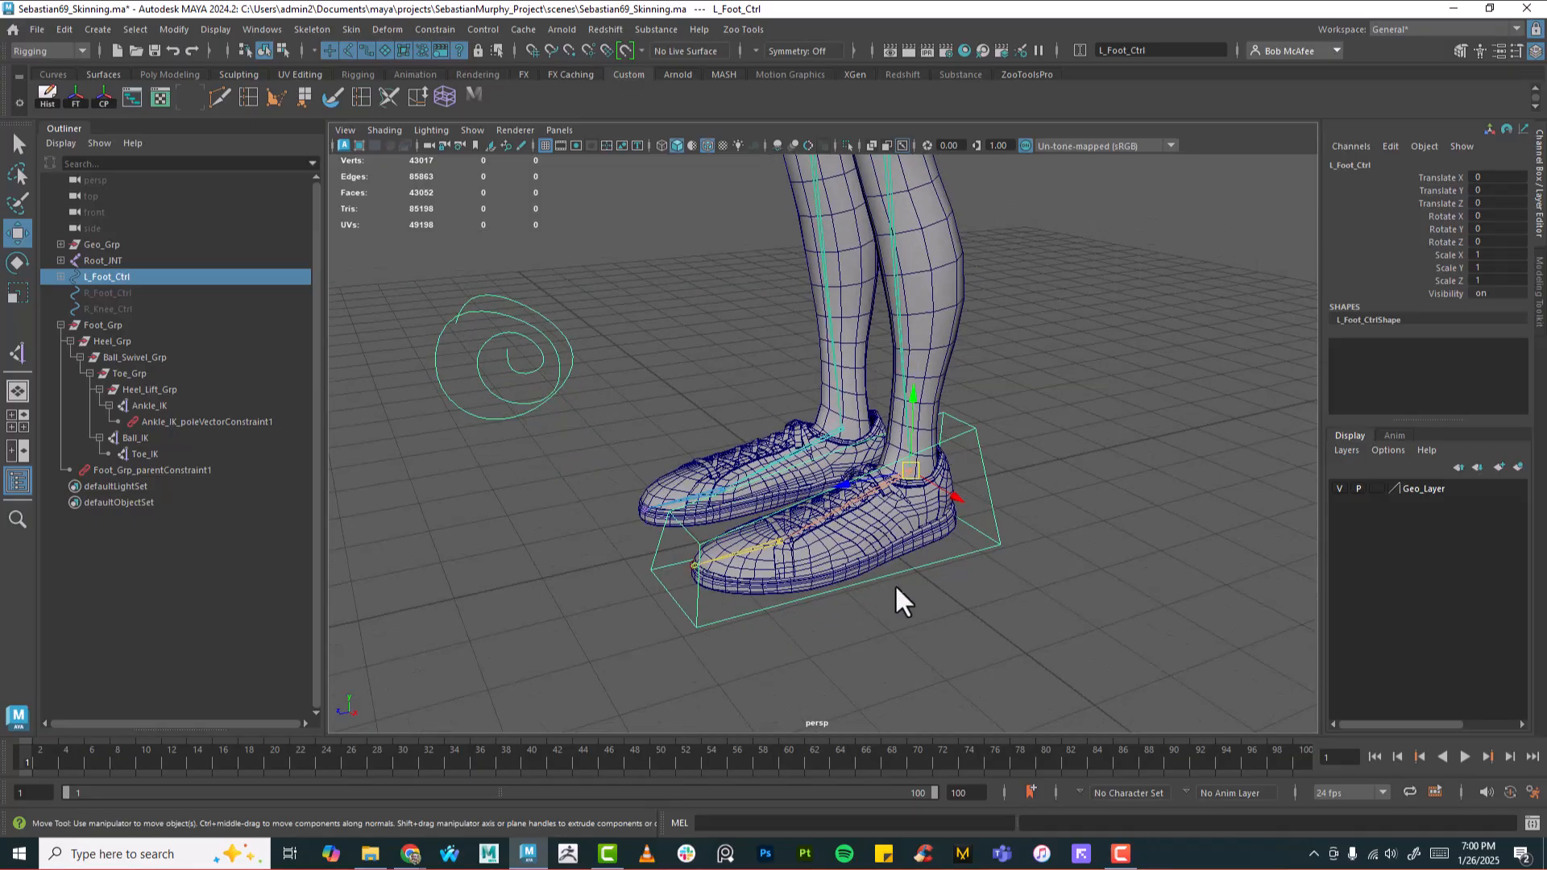
middle_click_drag(893, 594, 876, 547, "alt")
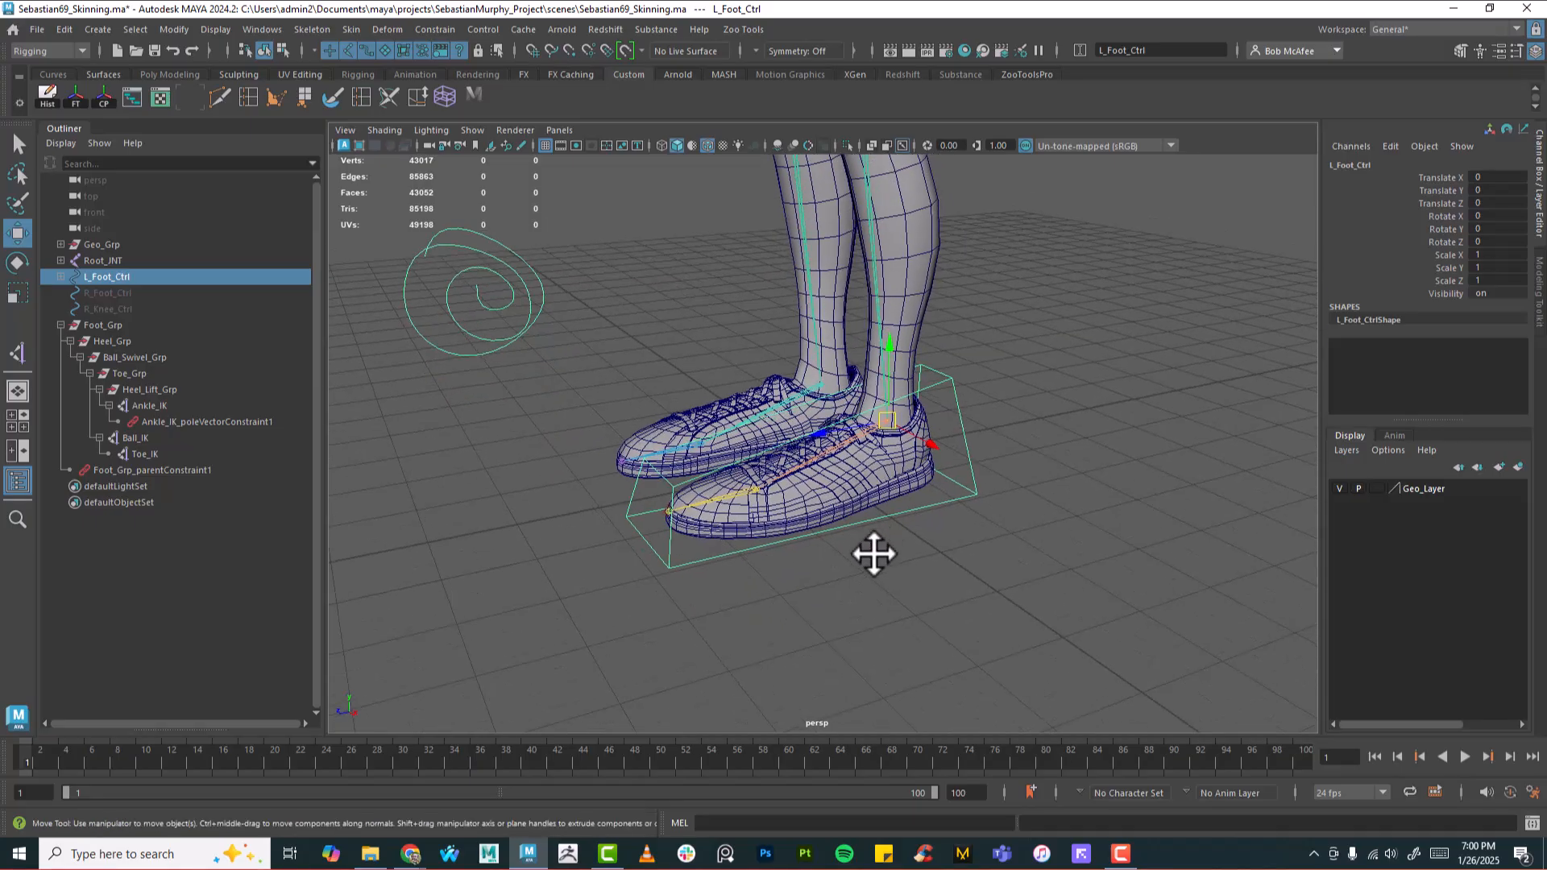
right_click_drag(829, 611, 1037, 628, "alt")
left_click(1339, 487)
left_click(1340, 486)
left_click_drag(1070, 625, 1076, 610, "alt")
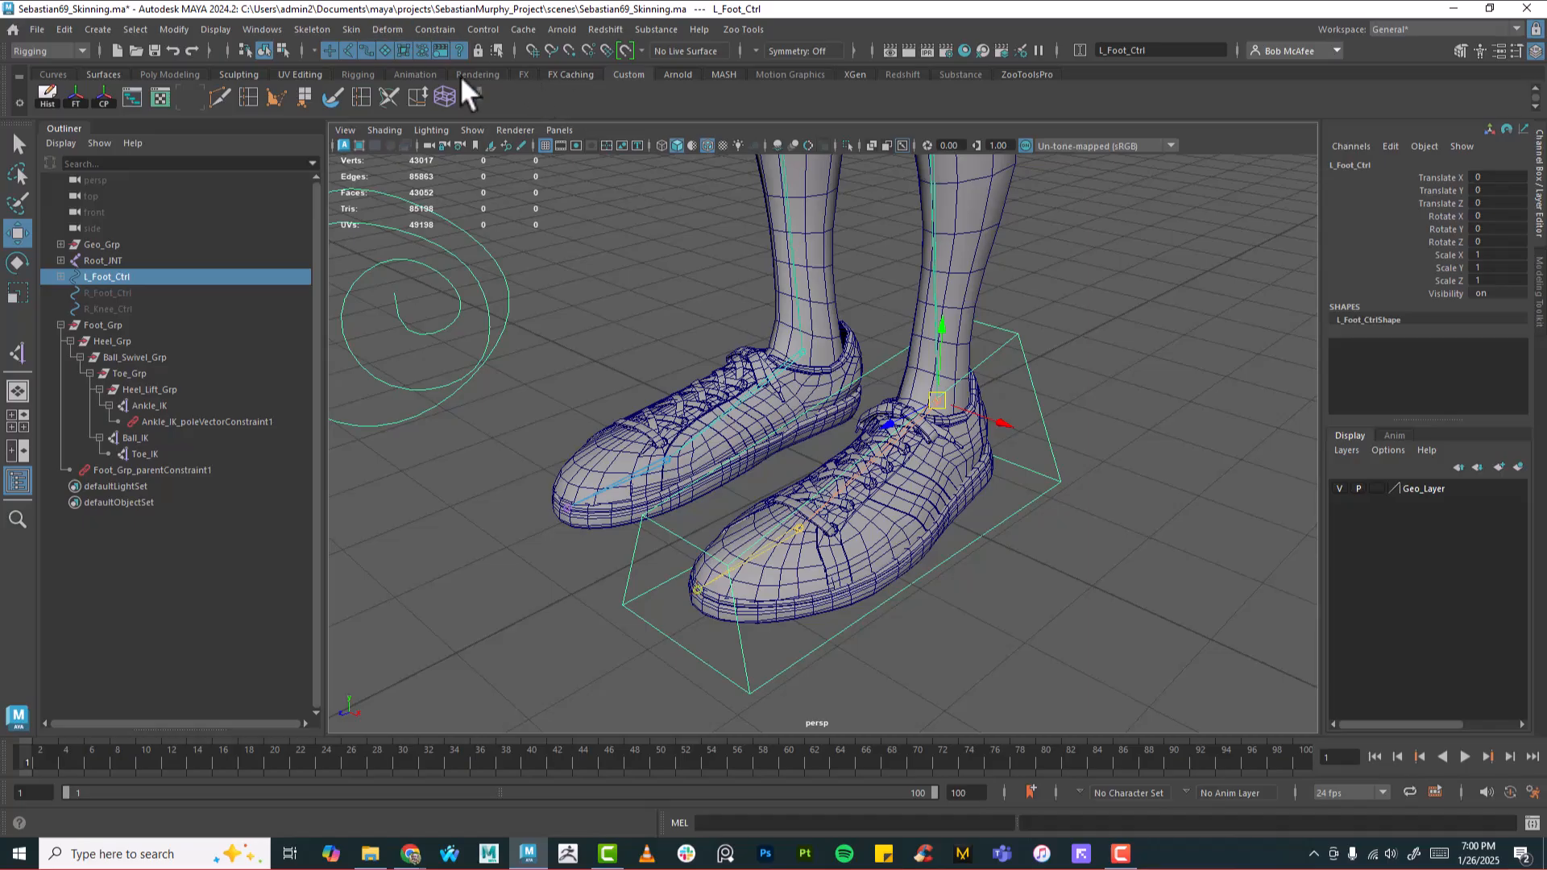
Step: Add a keyable float attribute named Toe_Wiggle to L_Foot_Ctrl with minimum -10 and maximum 10
left_click(167, 28)
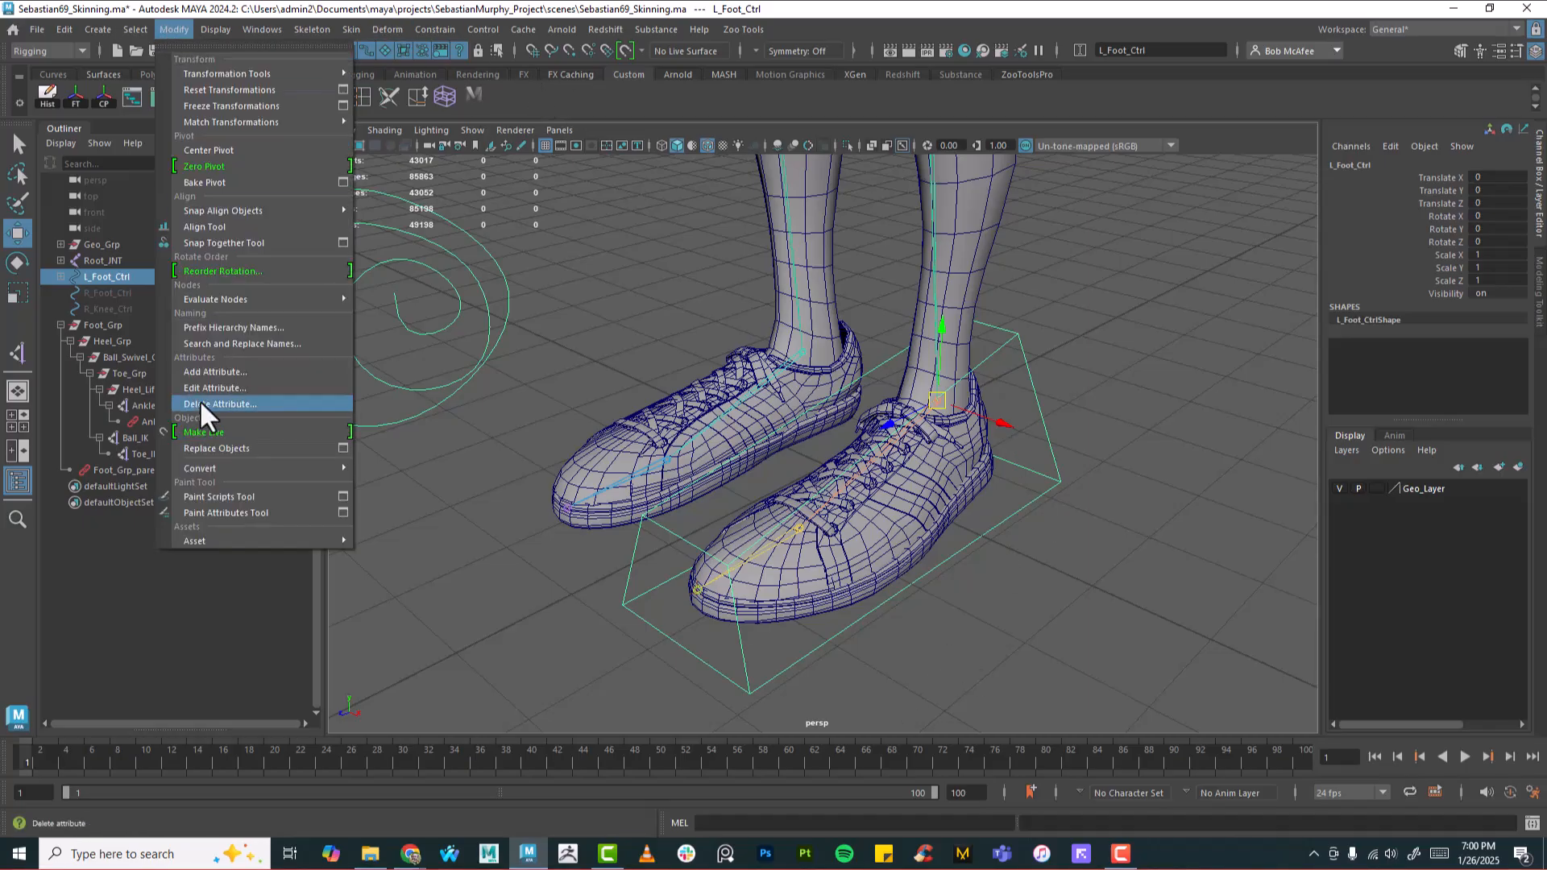
left_click(205, 371)
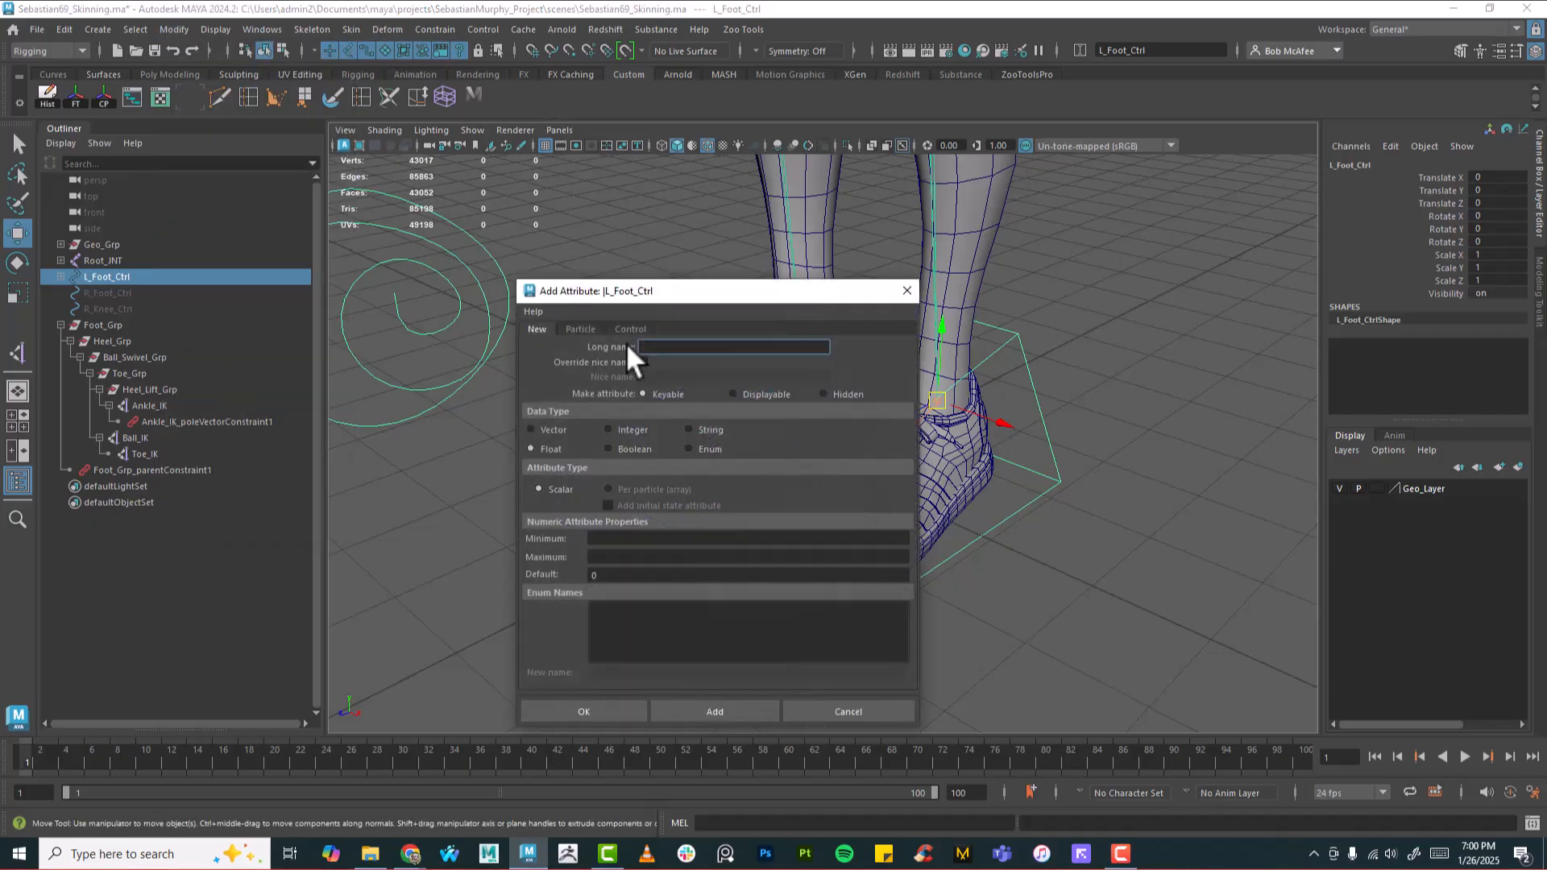
type("Toe_Wiggle")
key("Tab")
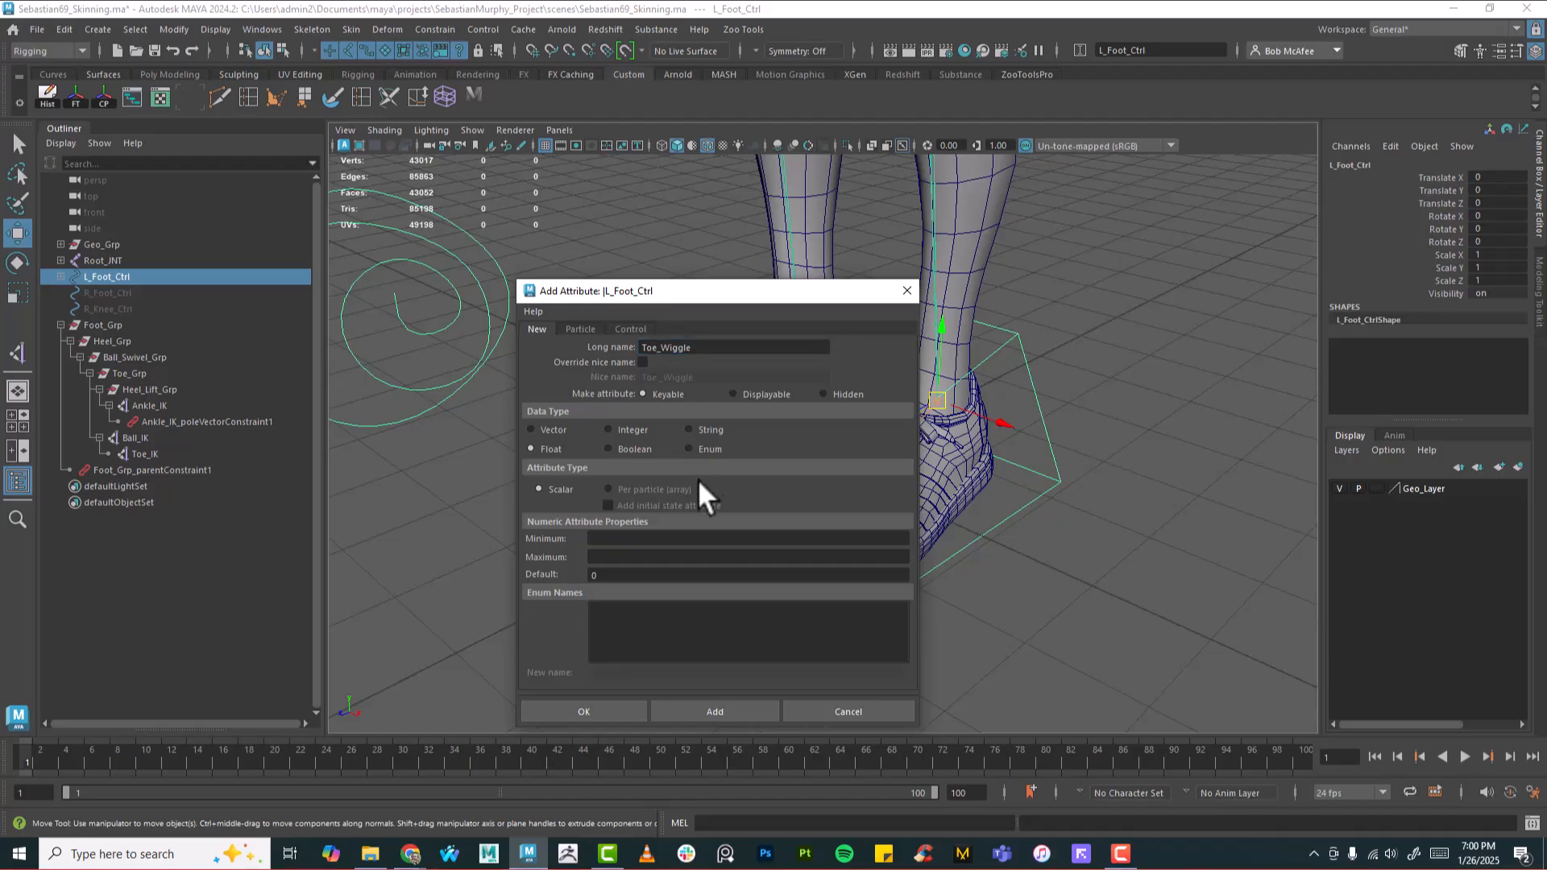
left_click(644, 540)
type("-10")
key("Tab")
type("10")
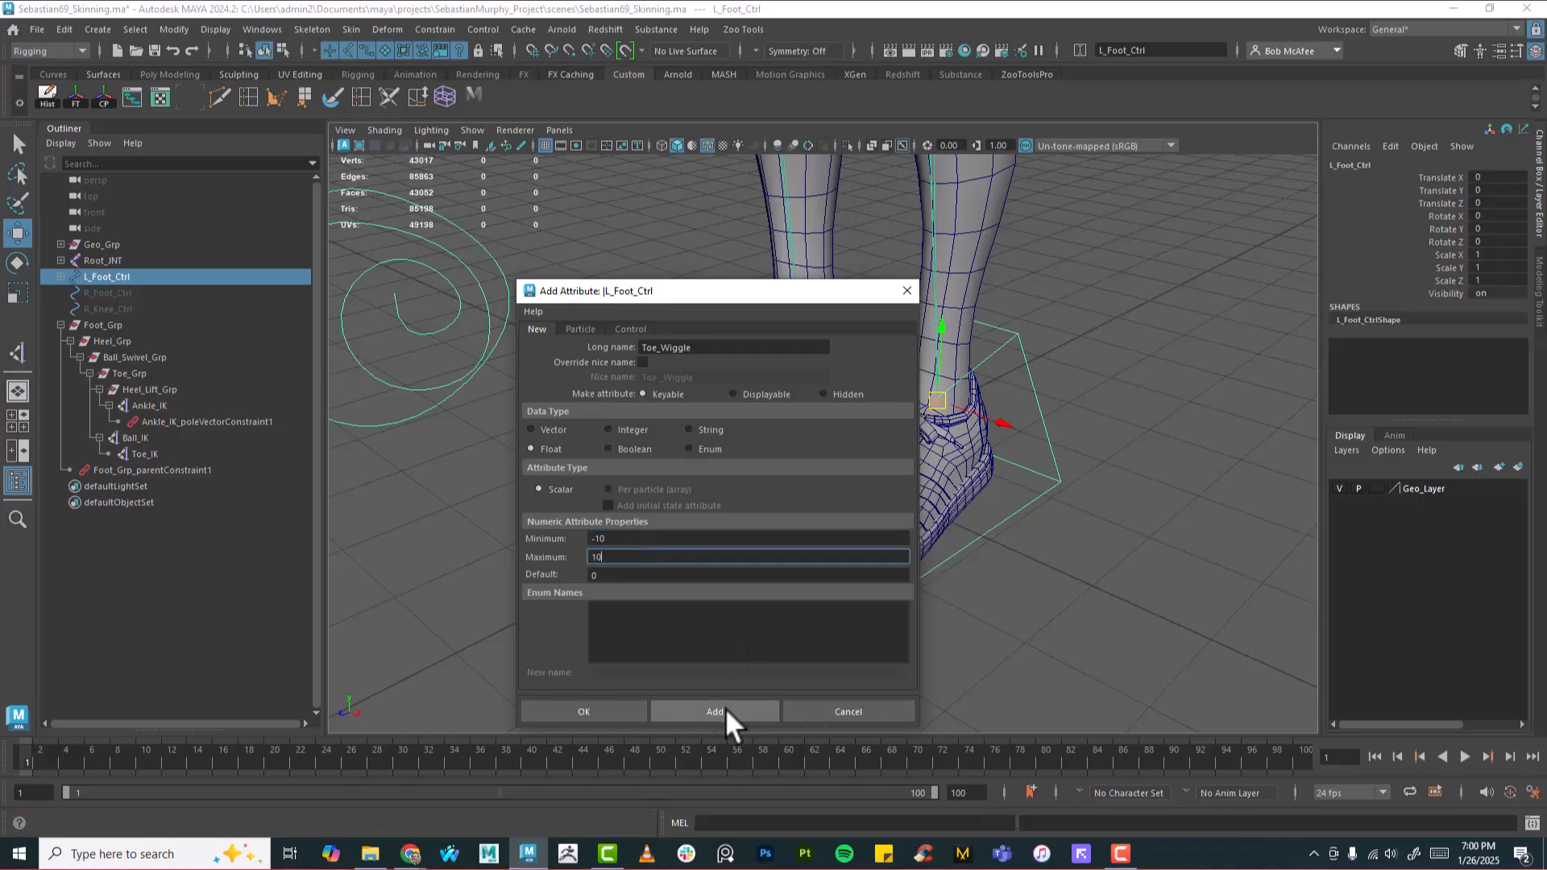
left_click(727, 714)
left_click(907, 291)
key("f")
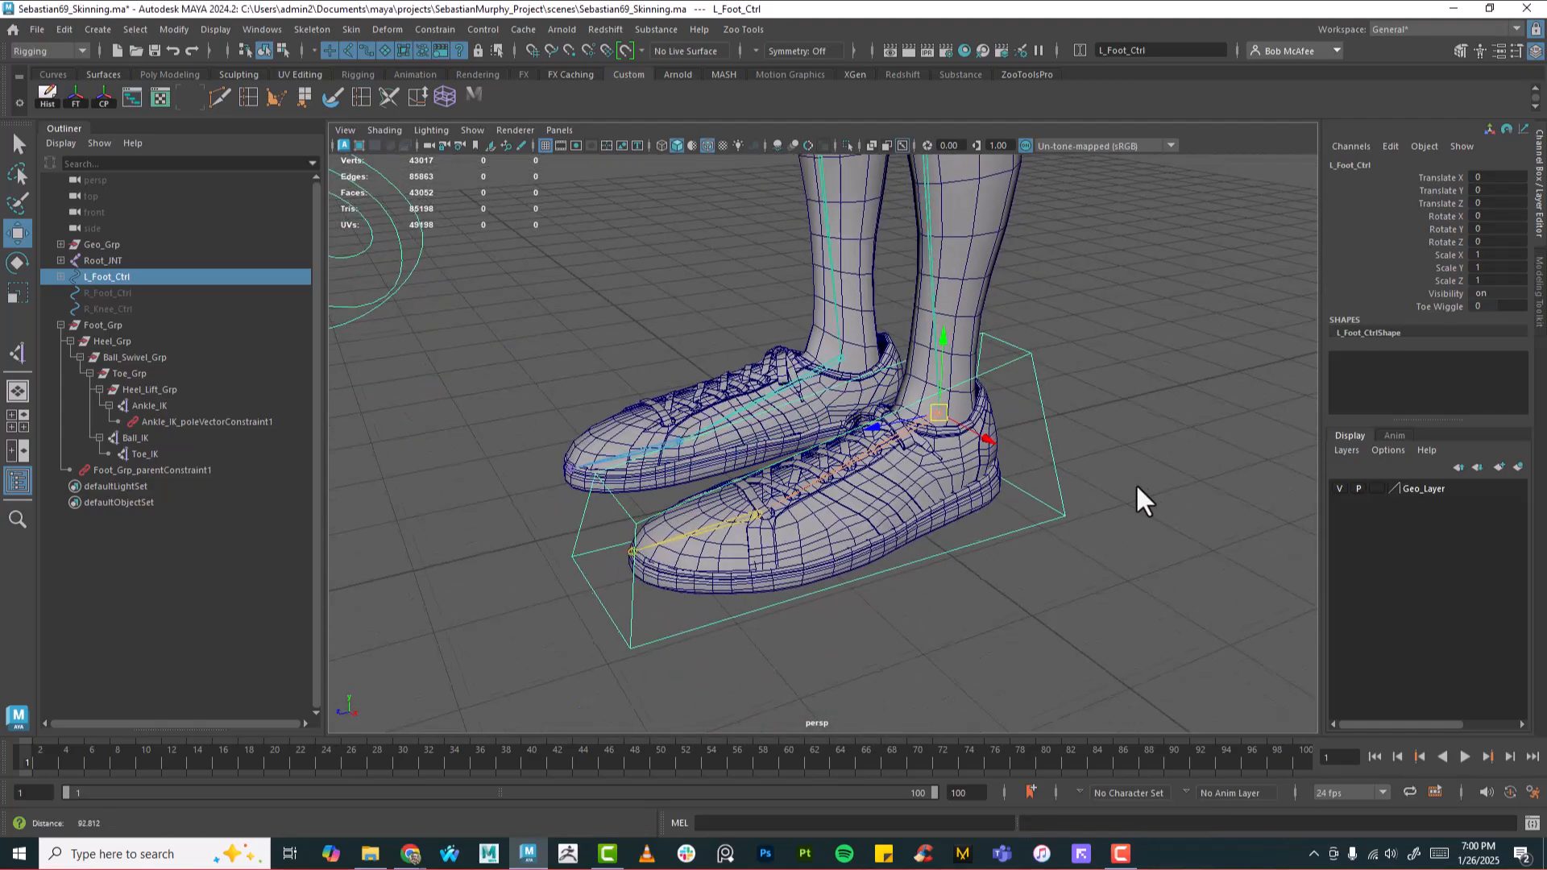
Step: Test the Toe Wiggle channel of L_Foot_Ctrl by varying its value, and undo the change
left_click(1436, 307)
middle_click_drag(1179, 385, 1085, 421)
key("ctrl+z")
left_click_drag(1075, 391, 1120, 408, "alt")
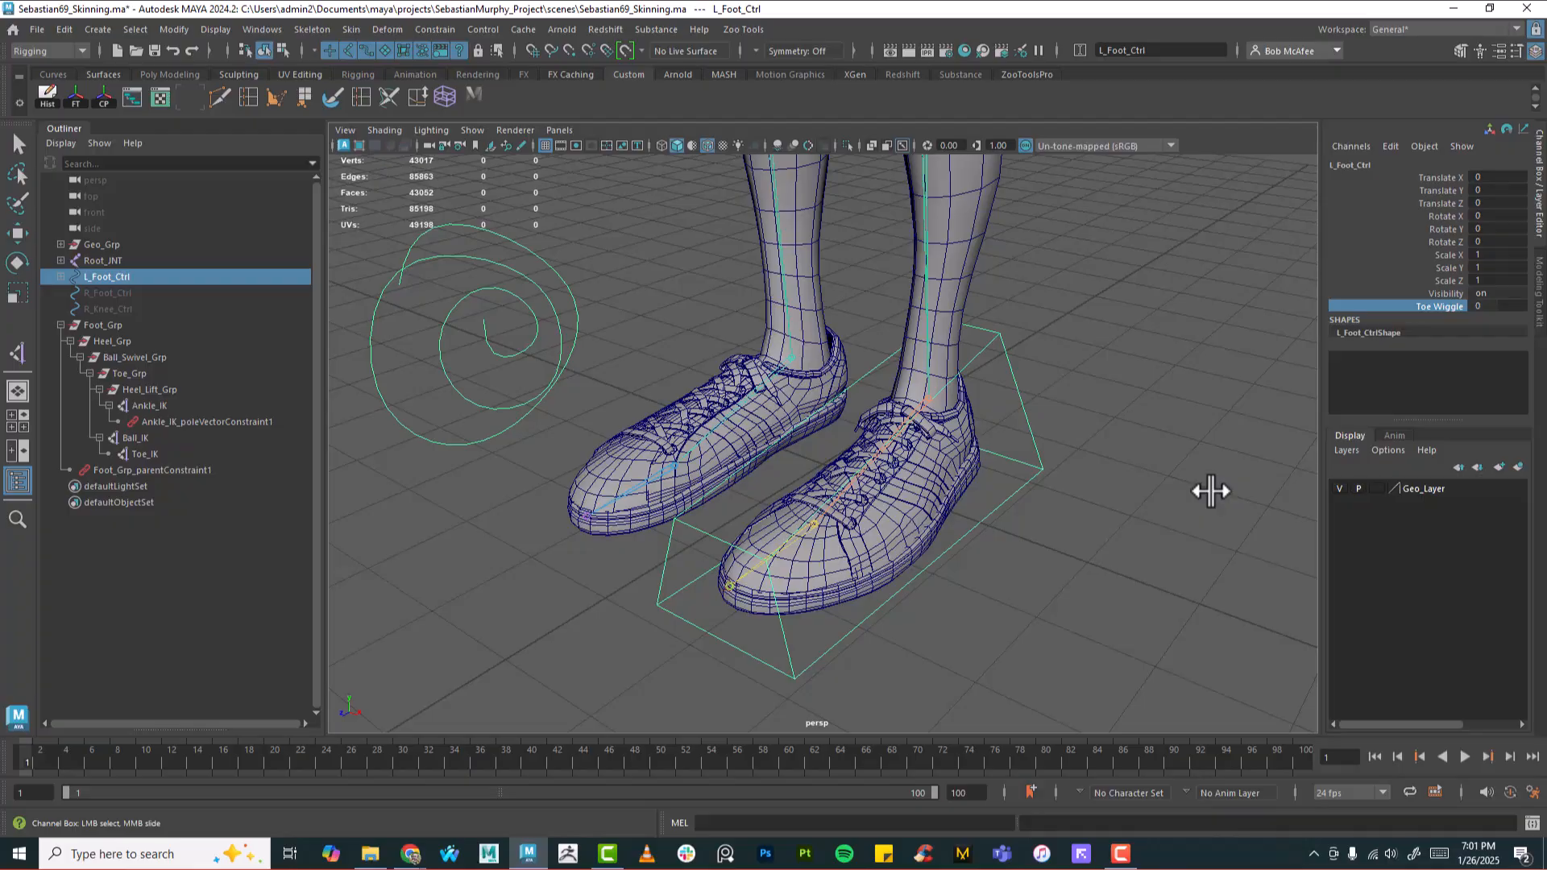
mouse_move(950, 518)
left_mouse_down("alt")
mouse_move(1026, 532)
mouse_move(992, 488)
mouse_move(926, 507)
left_mouse_up("alt")
middle_click_drag(926, 507, 966, 538, "alt")
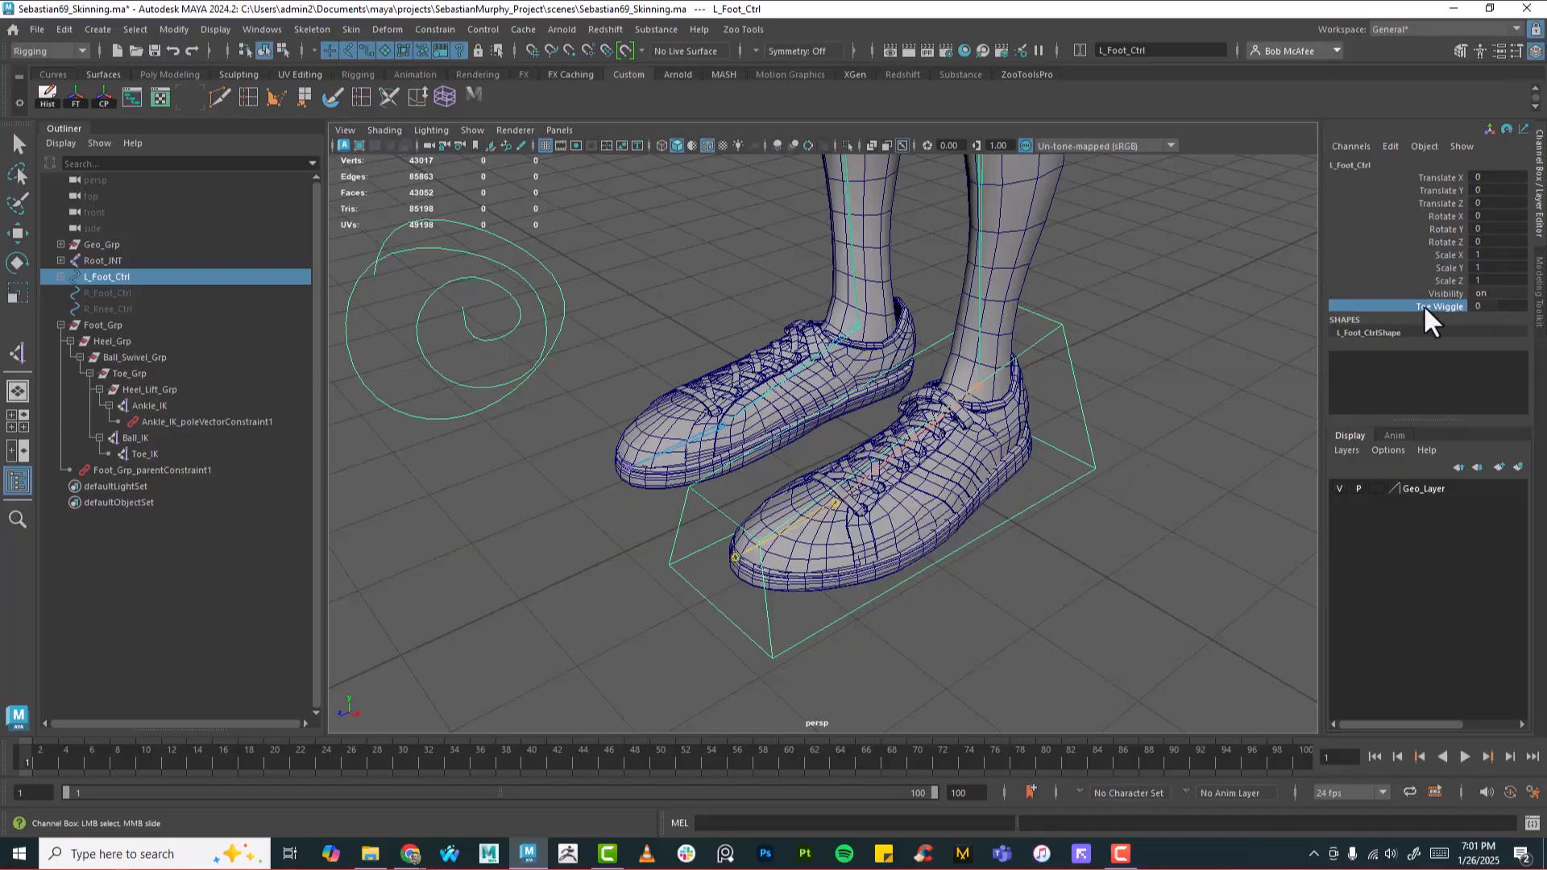
Step: Select Ball_IK, test-rotate it to check the toe bend, and undo the rotation
left_click(132, 442)
key("w")
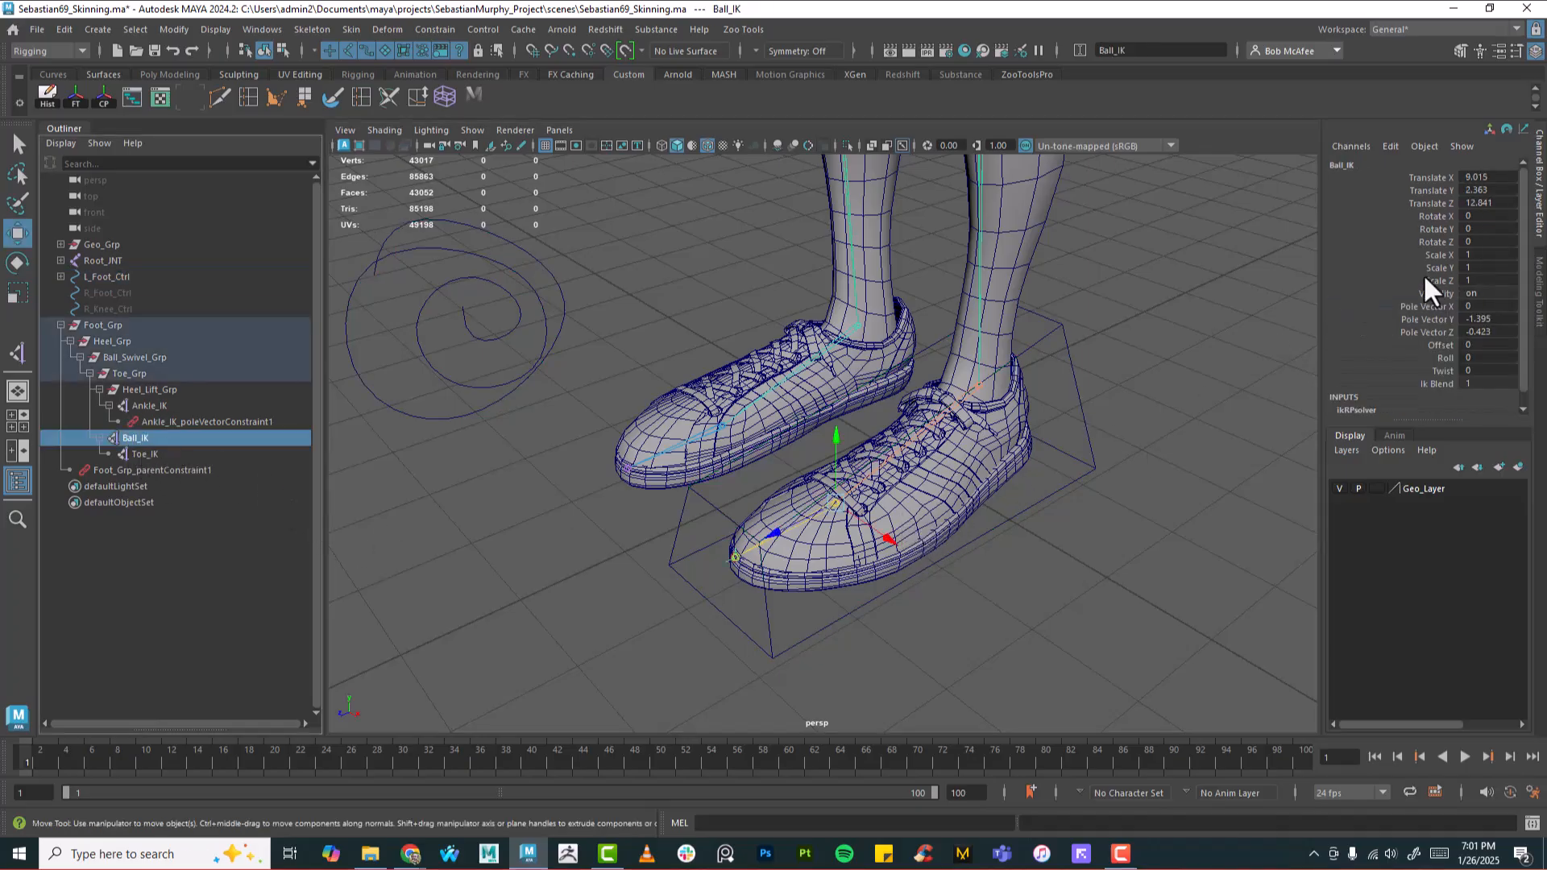
key("e")
mouse_move(831, 449)
left_mouse_down()
mouse_move(813, 457)
mouse_move(829, 439)
mouse_move(814, 484)
mouse_move(848, 451)
mouse_move(841, 469)
left_mouse_up()
key("ctrl+z")
left_click_drag(1124, 556, 1104, 548, "alt")
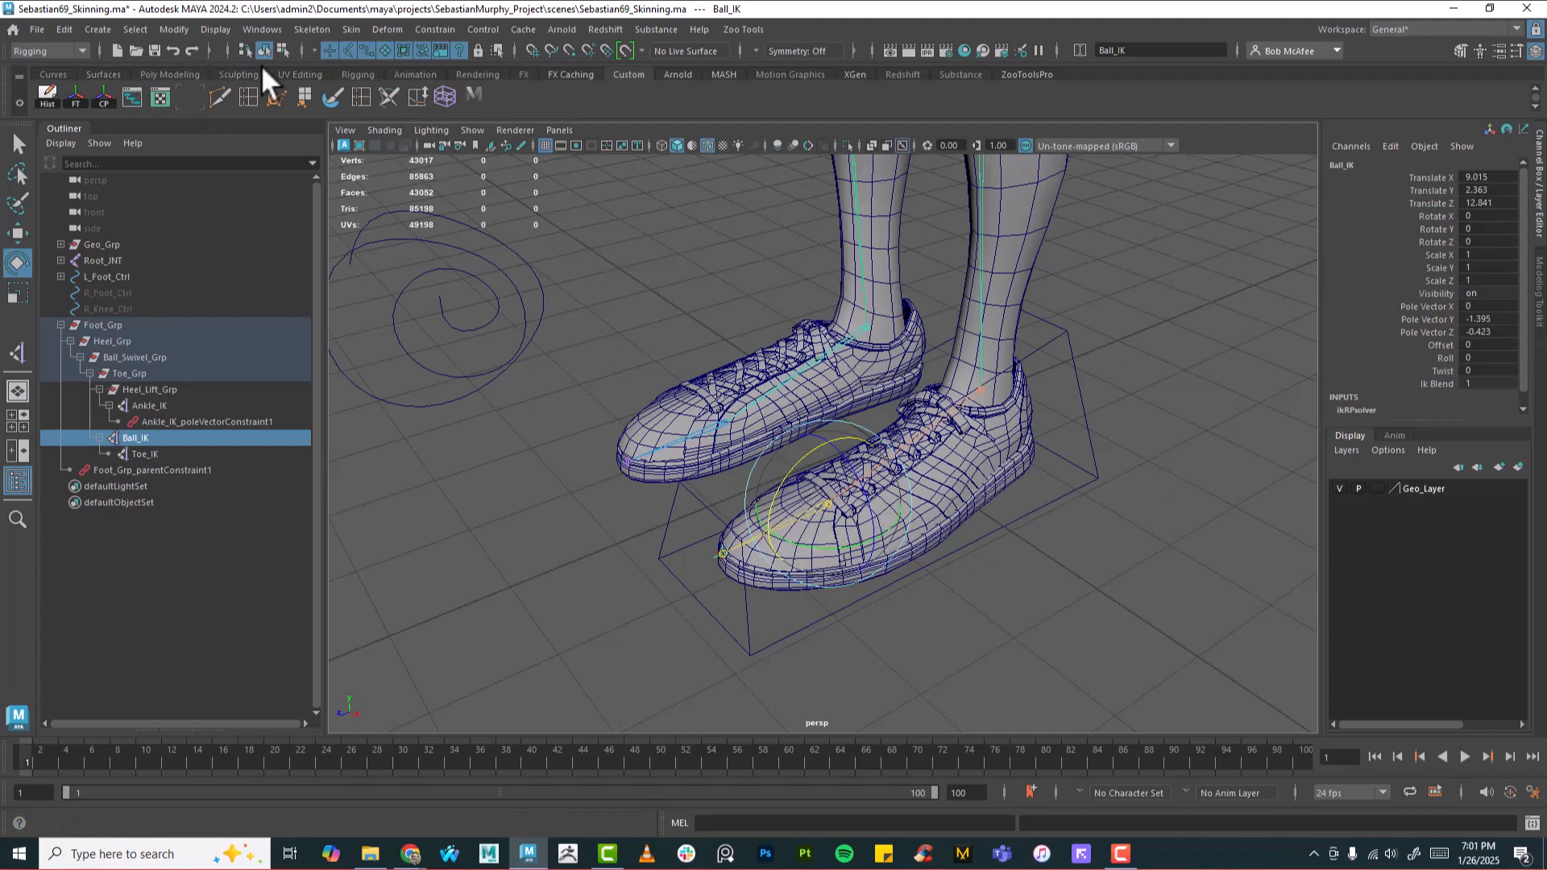
Step: Switch to the Animation command set and open Set Driven Key with Ball_IK as the driven object
left_click(83, 52)
left_click(55, 99)
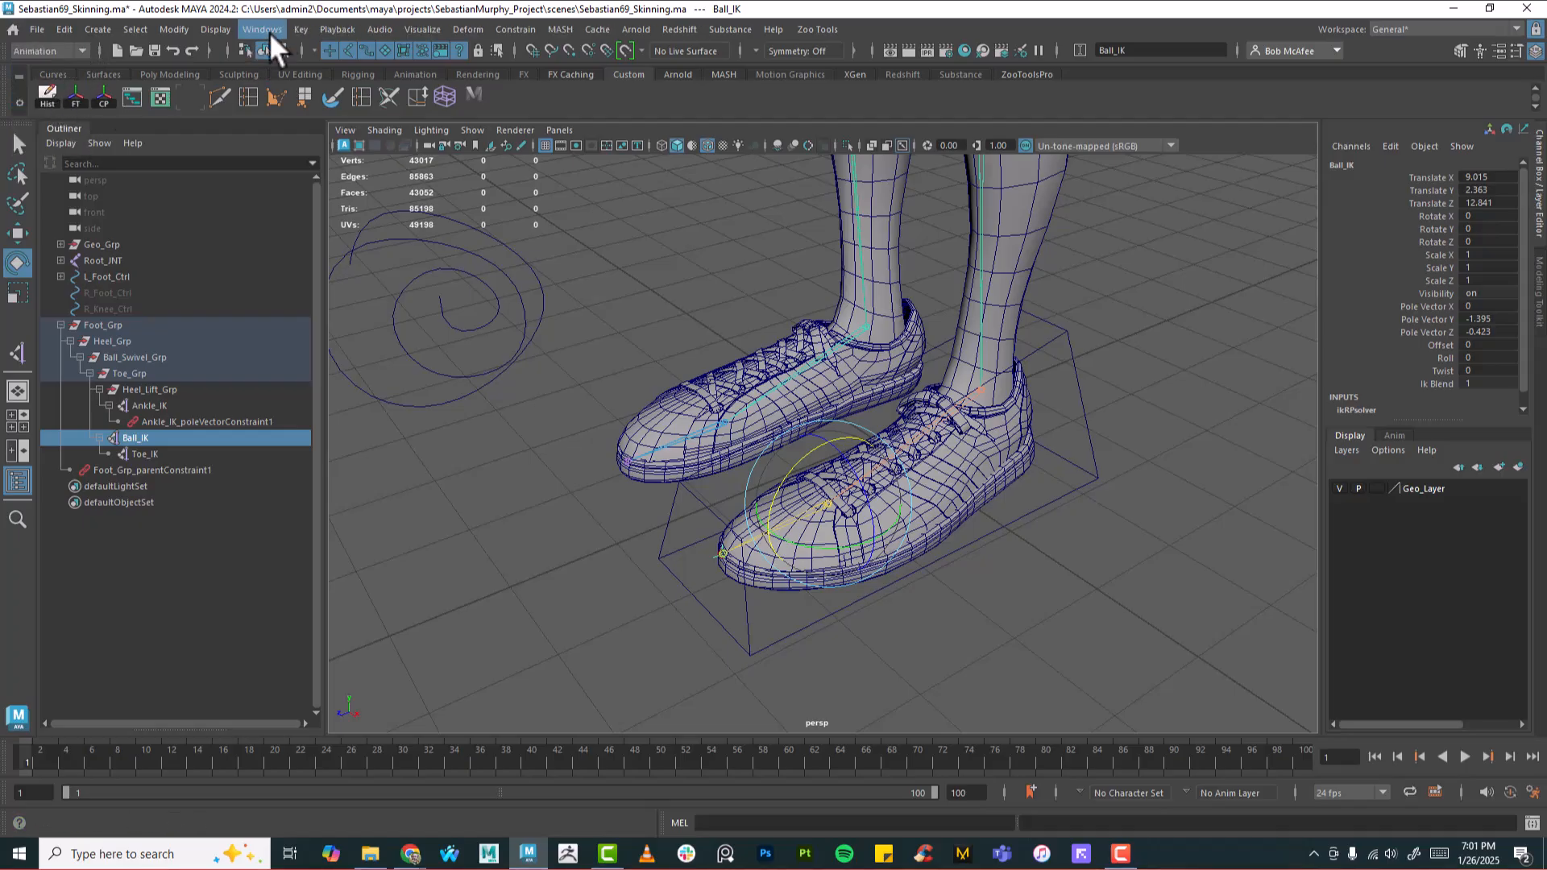
left_click(301, 29)
mouse_move(471, 170)
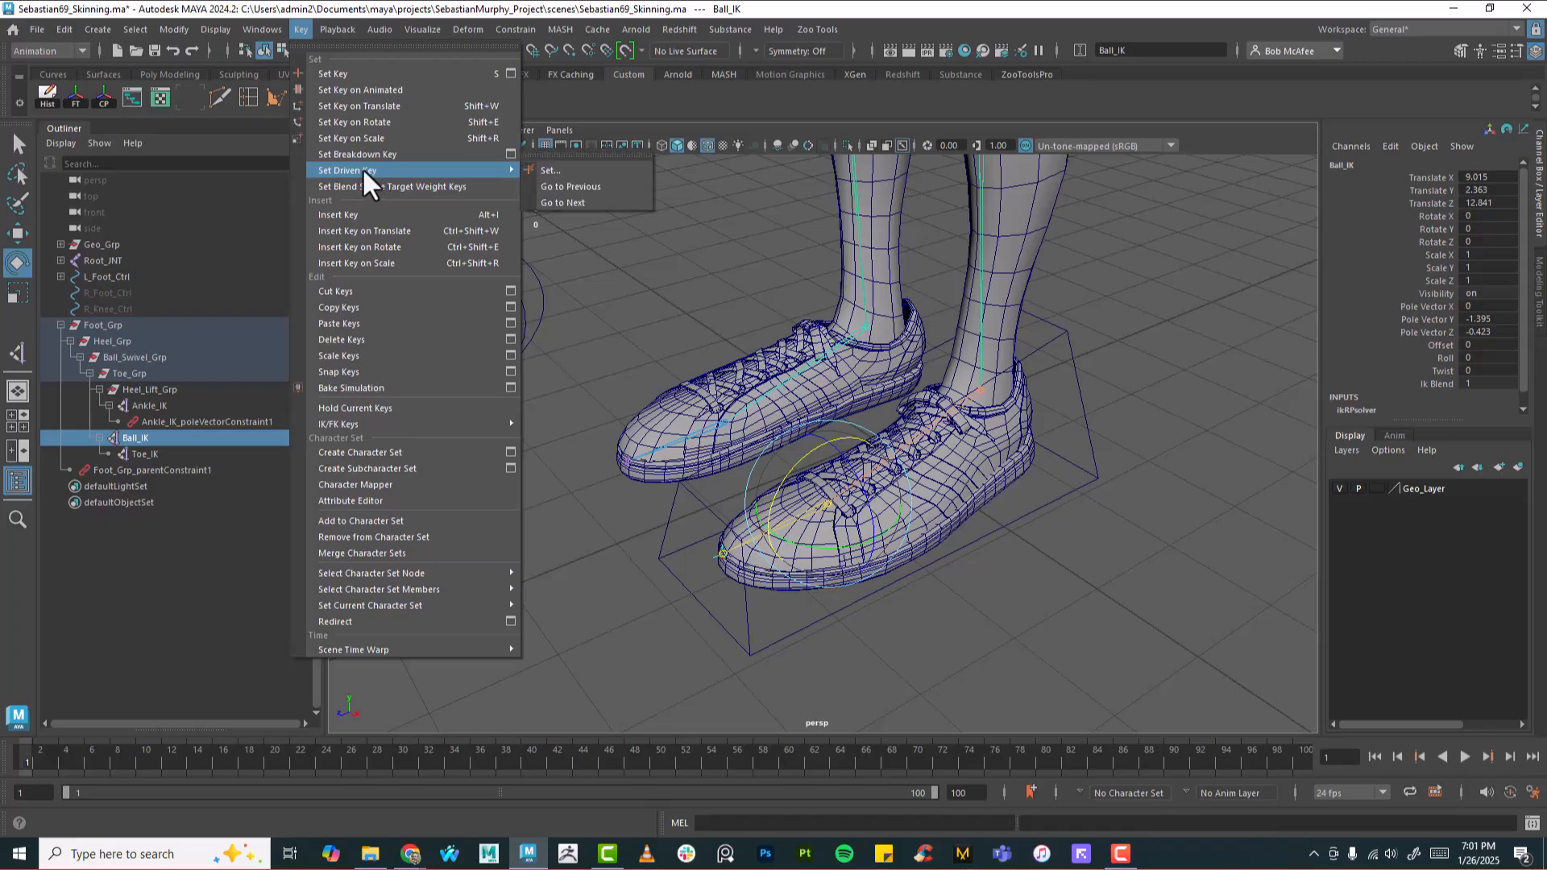
left_click(552, 171)
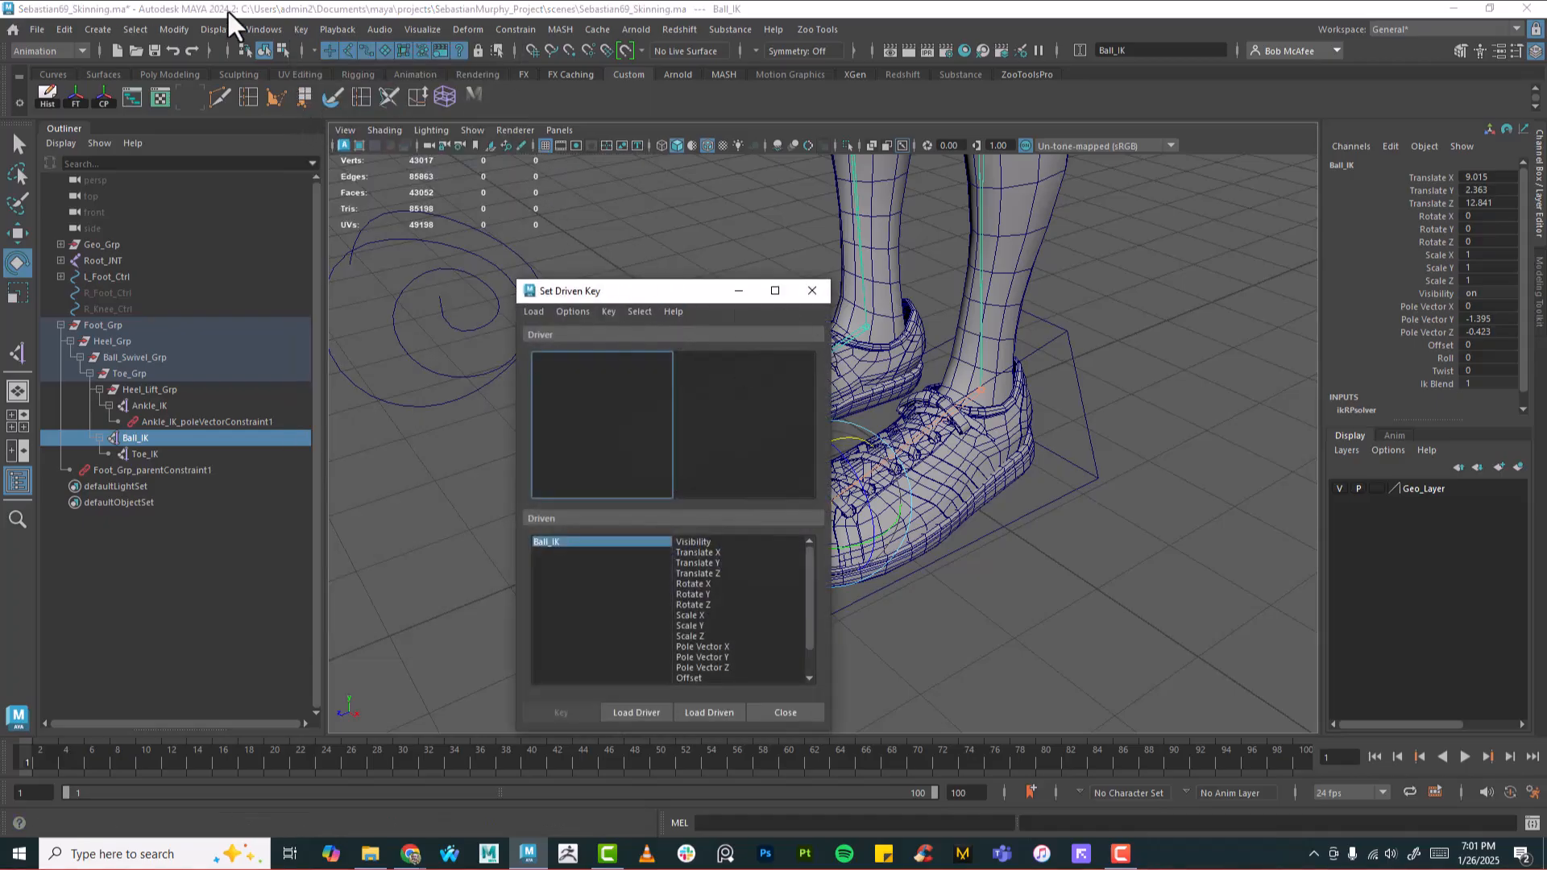
Step: Add the Set Driven Key command to the Custom shelf
left_click(298, 24)
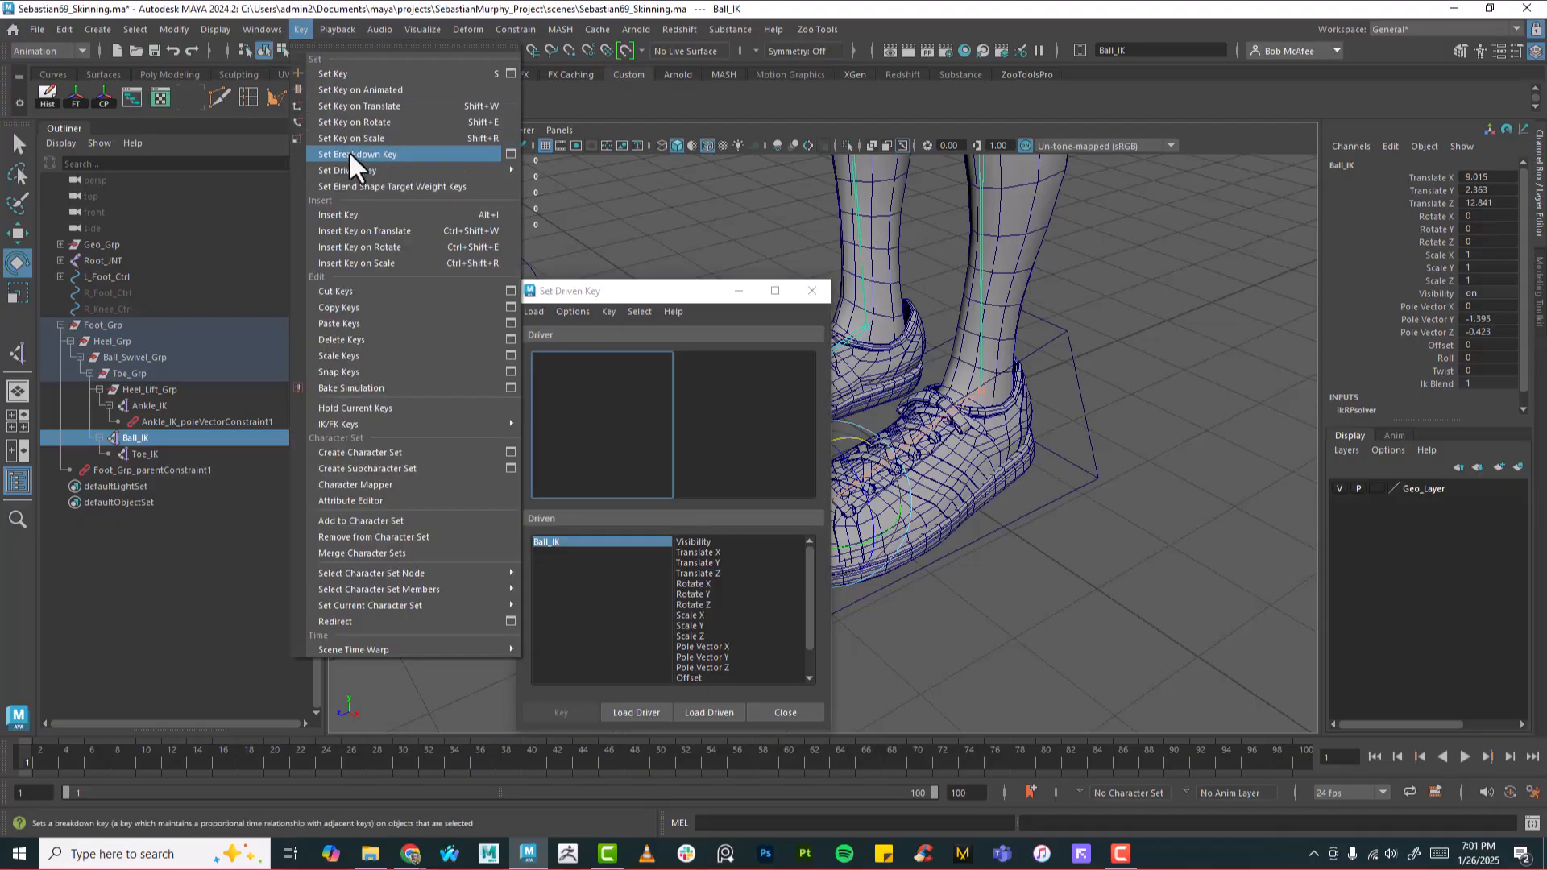
mouse_move(351, 168)
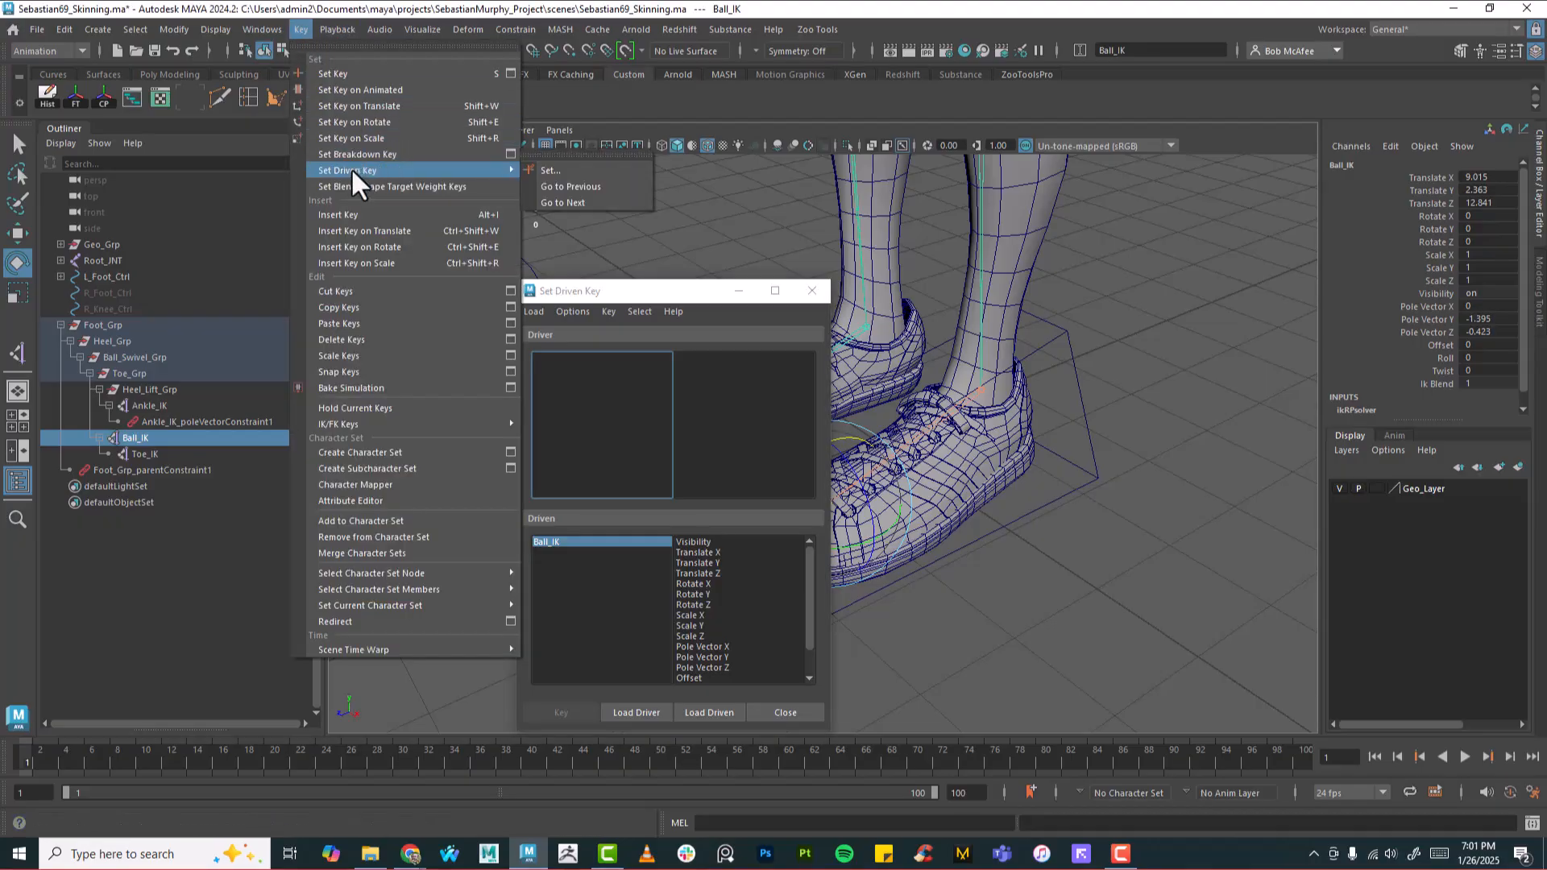
left_click(534, 167)
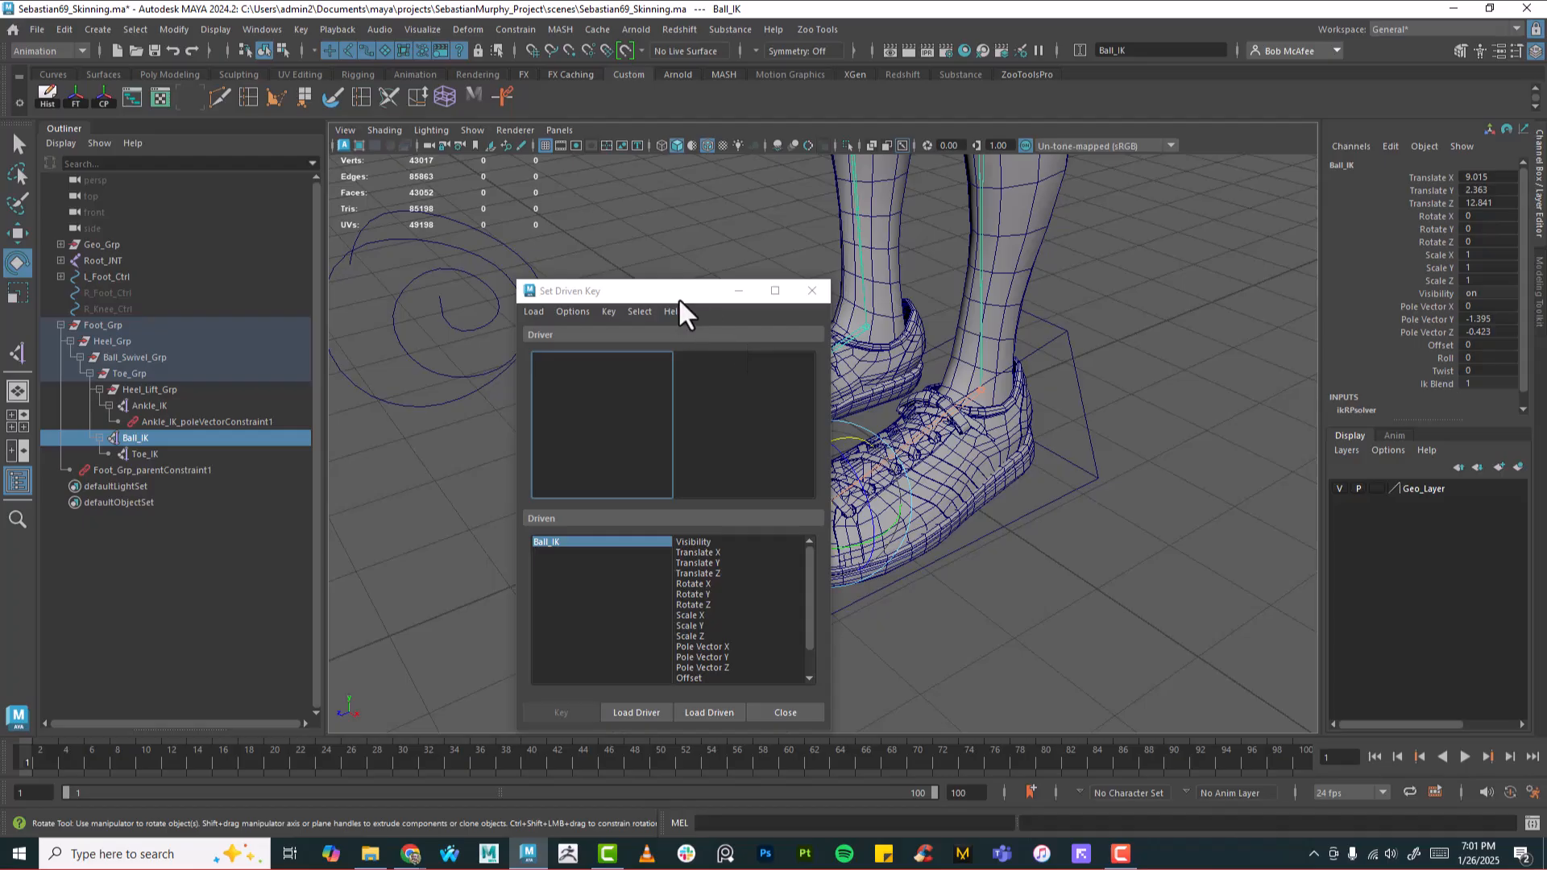
Step: Set Toe Wiggle of L_Foot_Ctrl as the driver and Rotate X of Ball_IK as the driven attribute
left_click_drag(677, 291, 630, 238)
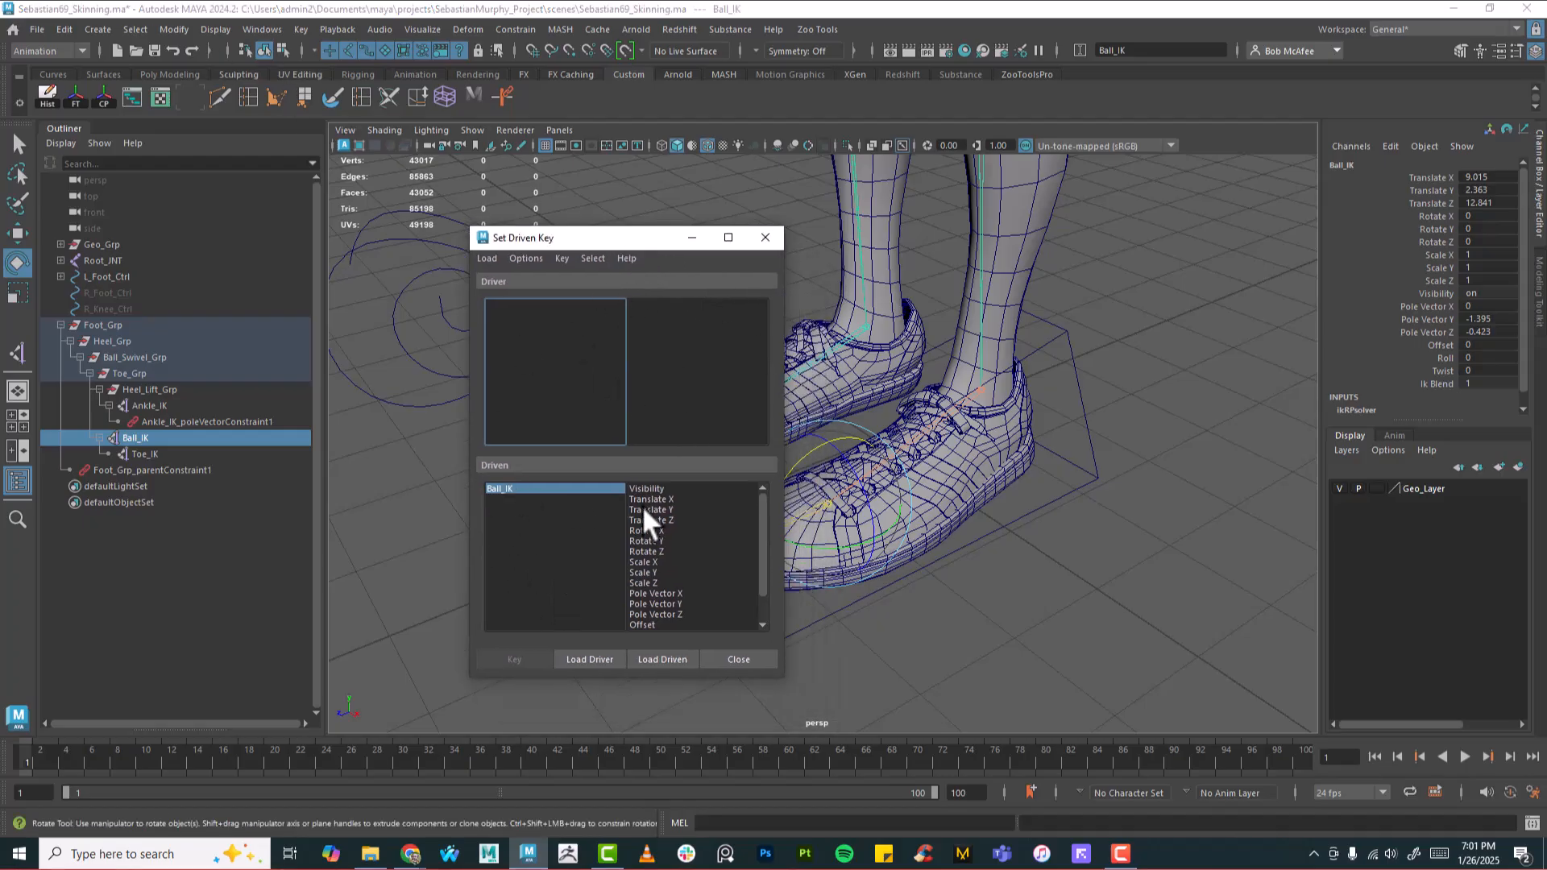
left_click(648, 530)
left_click(1076, 442)
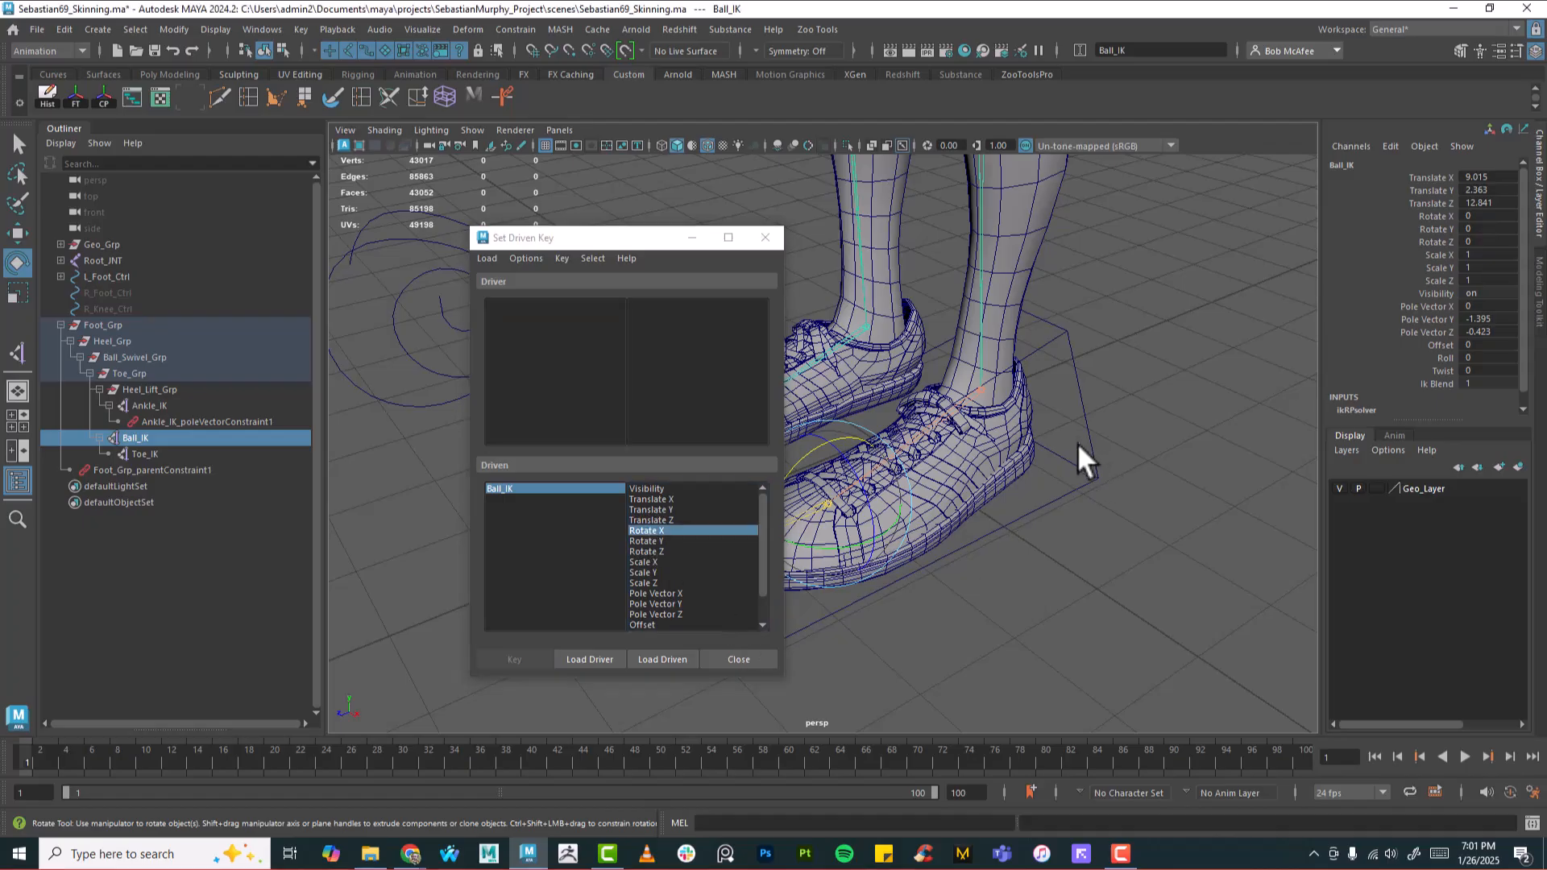
left_click(588, 658)
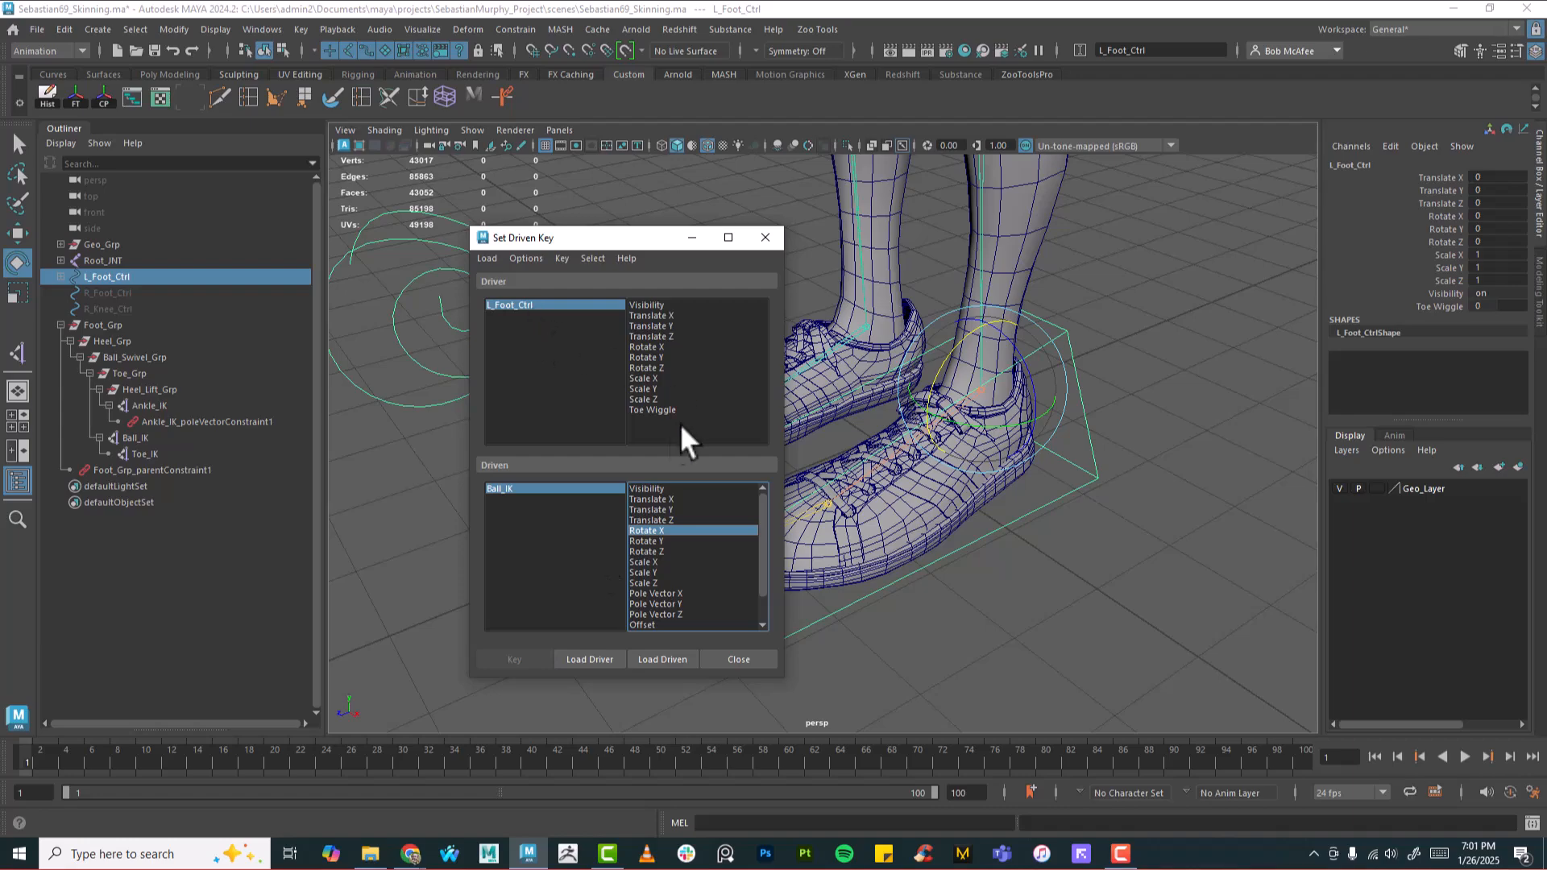
left_click(648, 409)
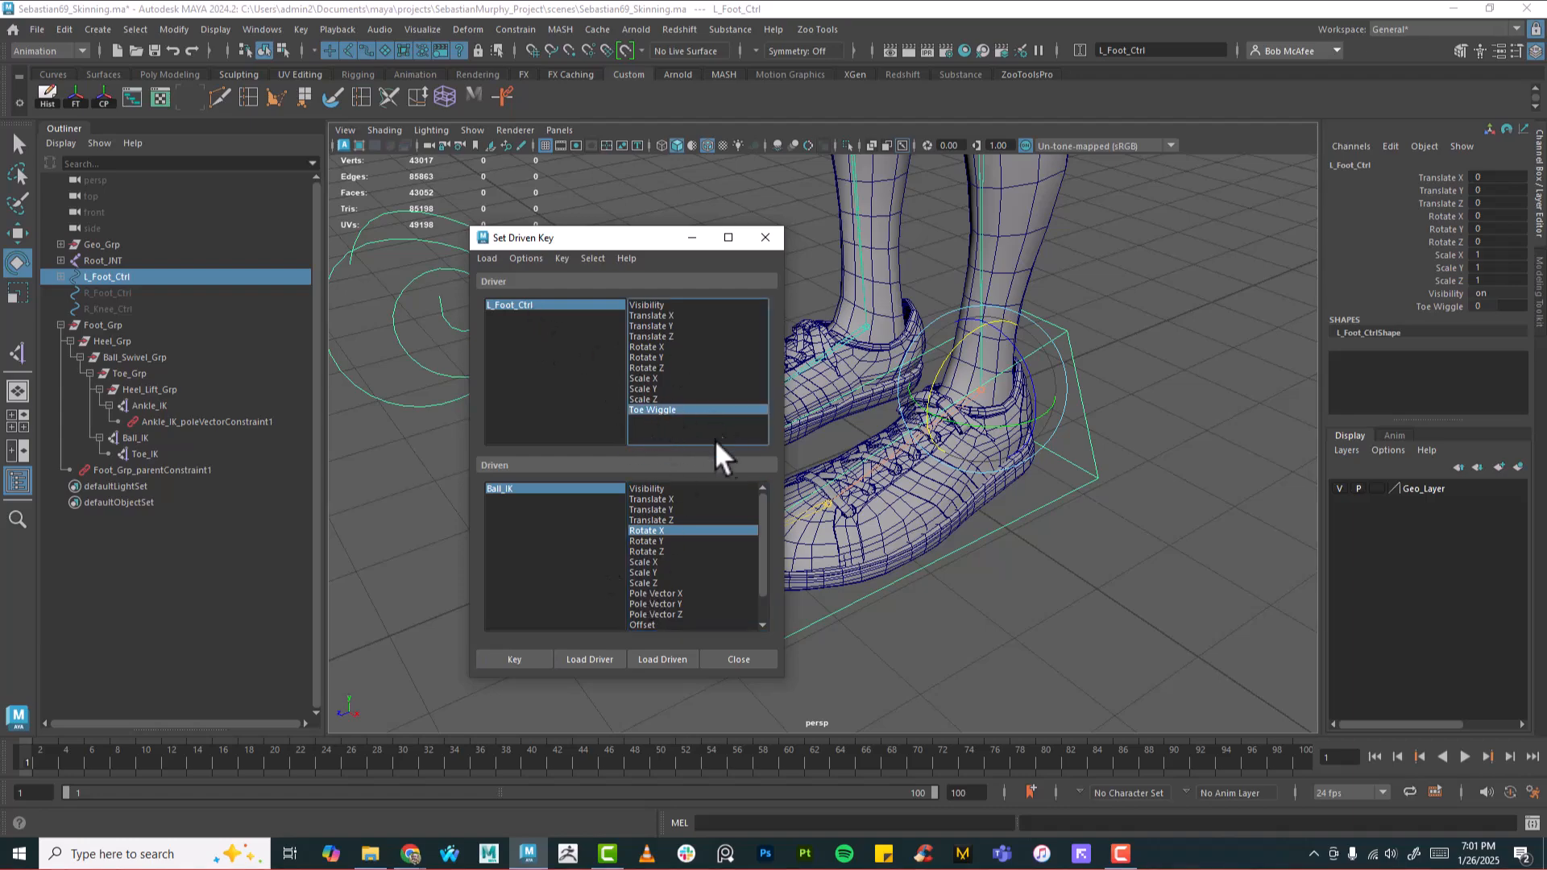
Step: Try showing the L_Foot_Ctrl channel names in Long format, and restore them to Nice
left_click(1433, 306)
right_click(1433, 306)
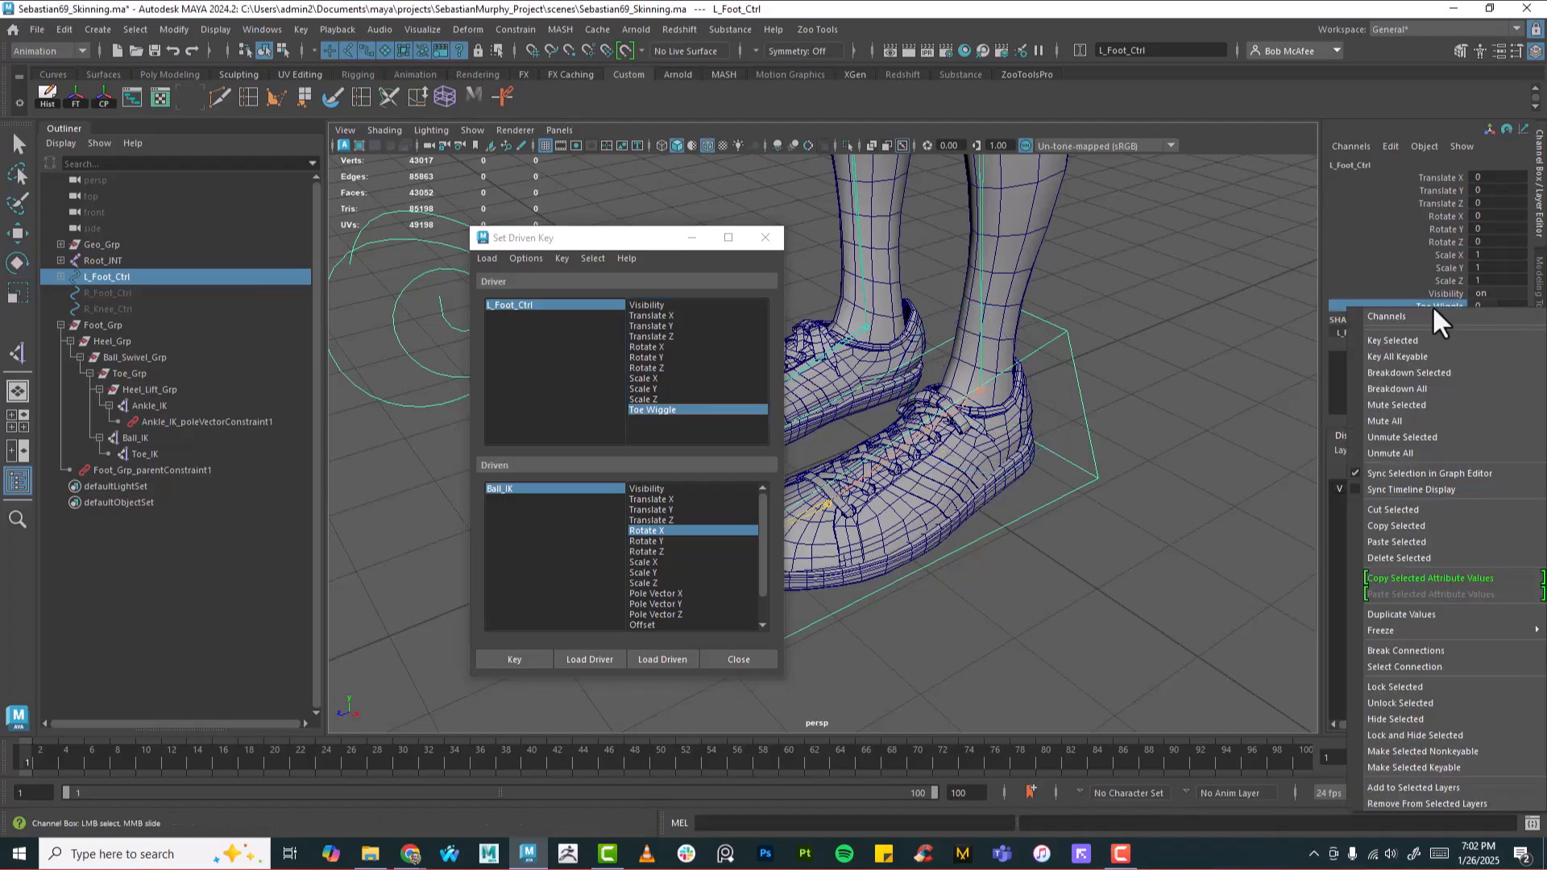
left_click(1347, 147)
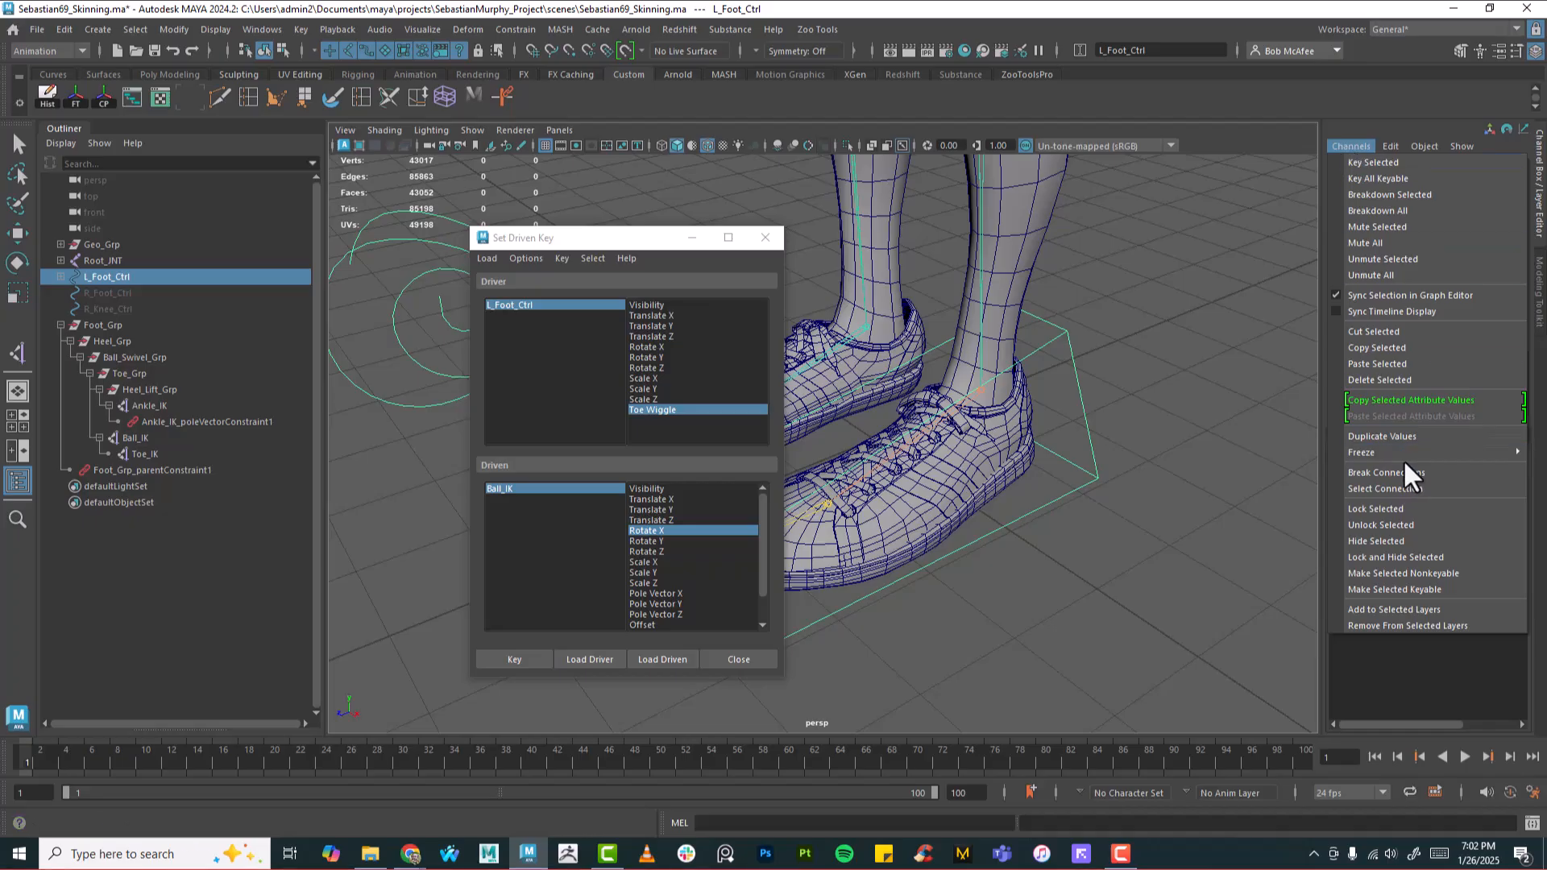
left_click(1389, 146)
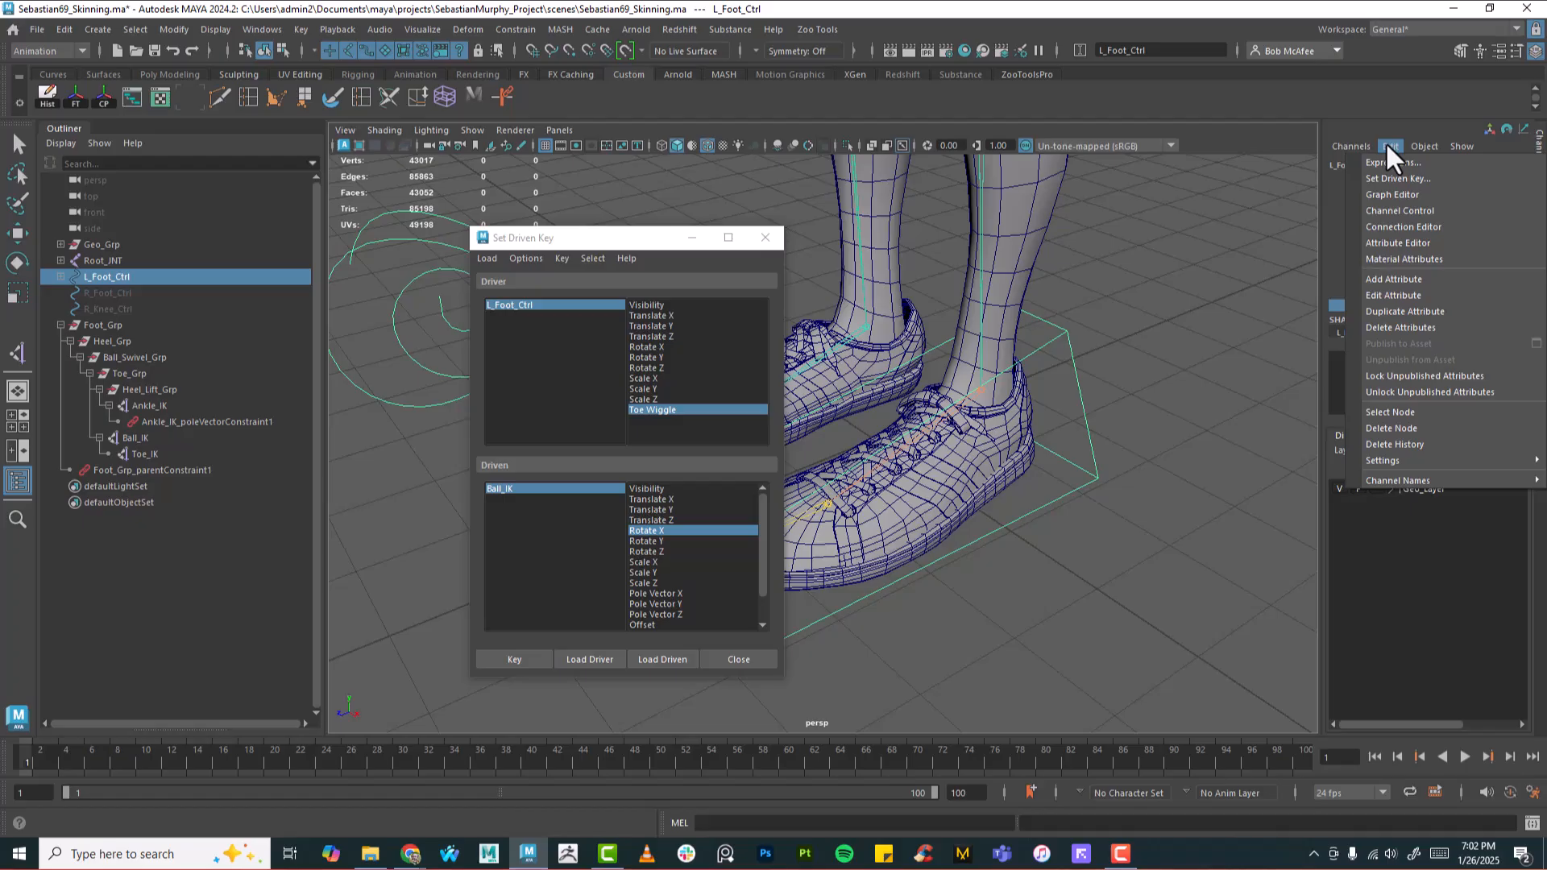
mouse_move(1398, 482)
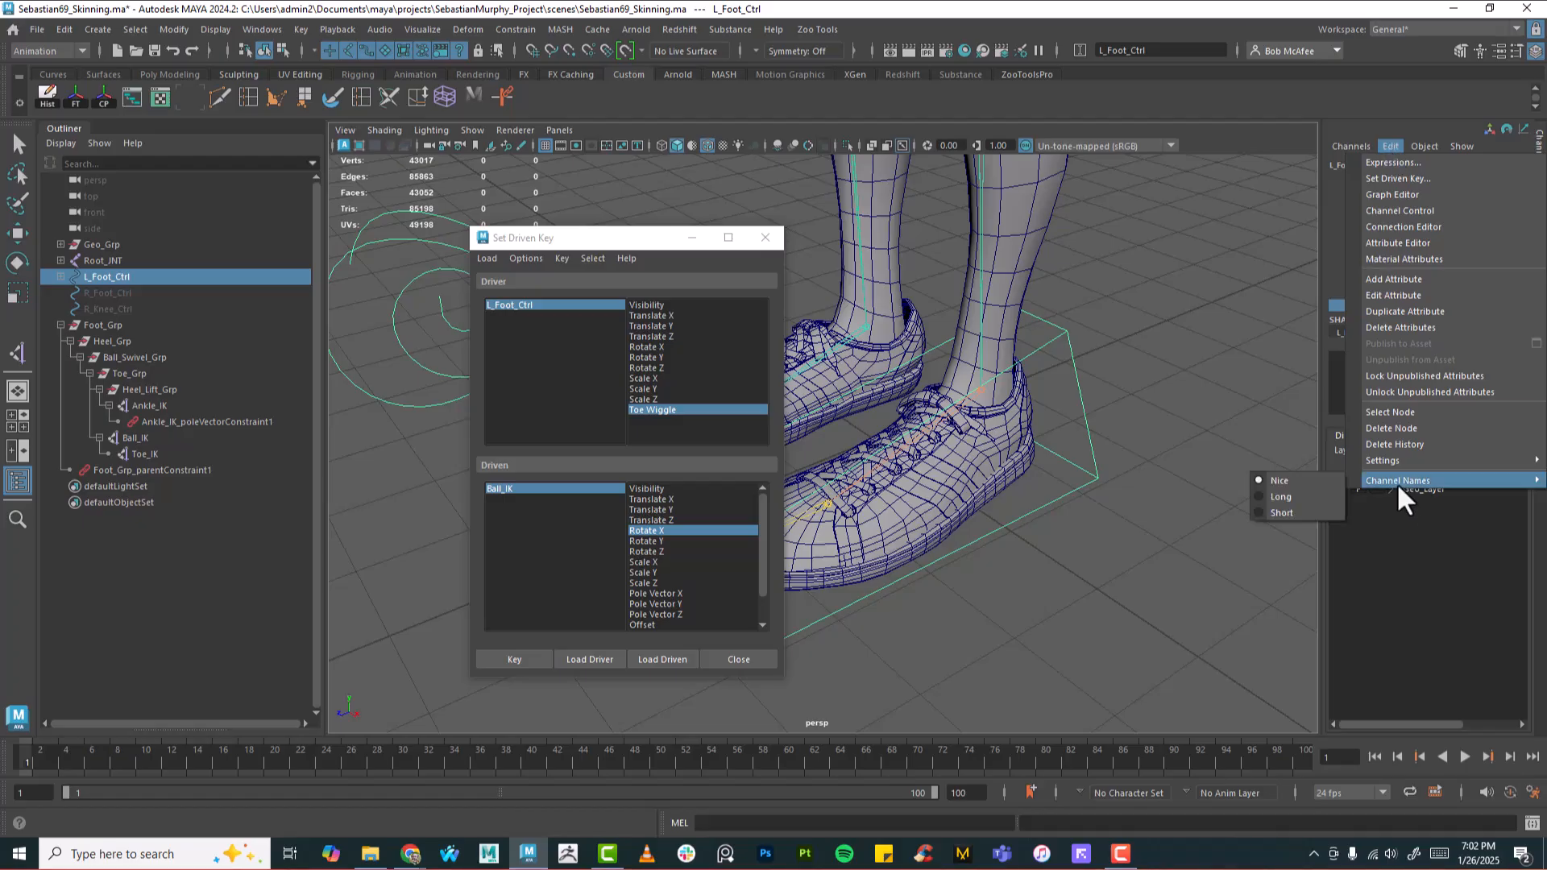
left_click(1299, 497)
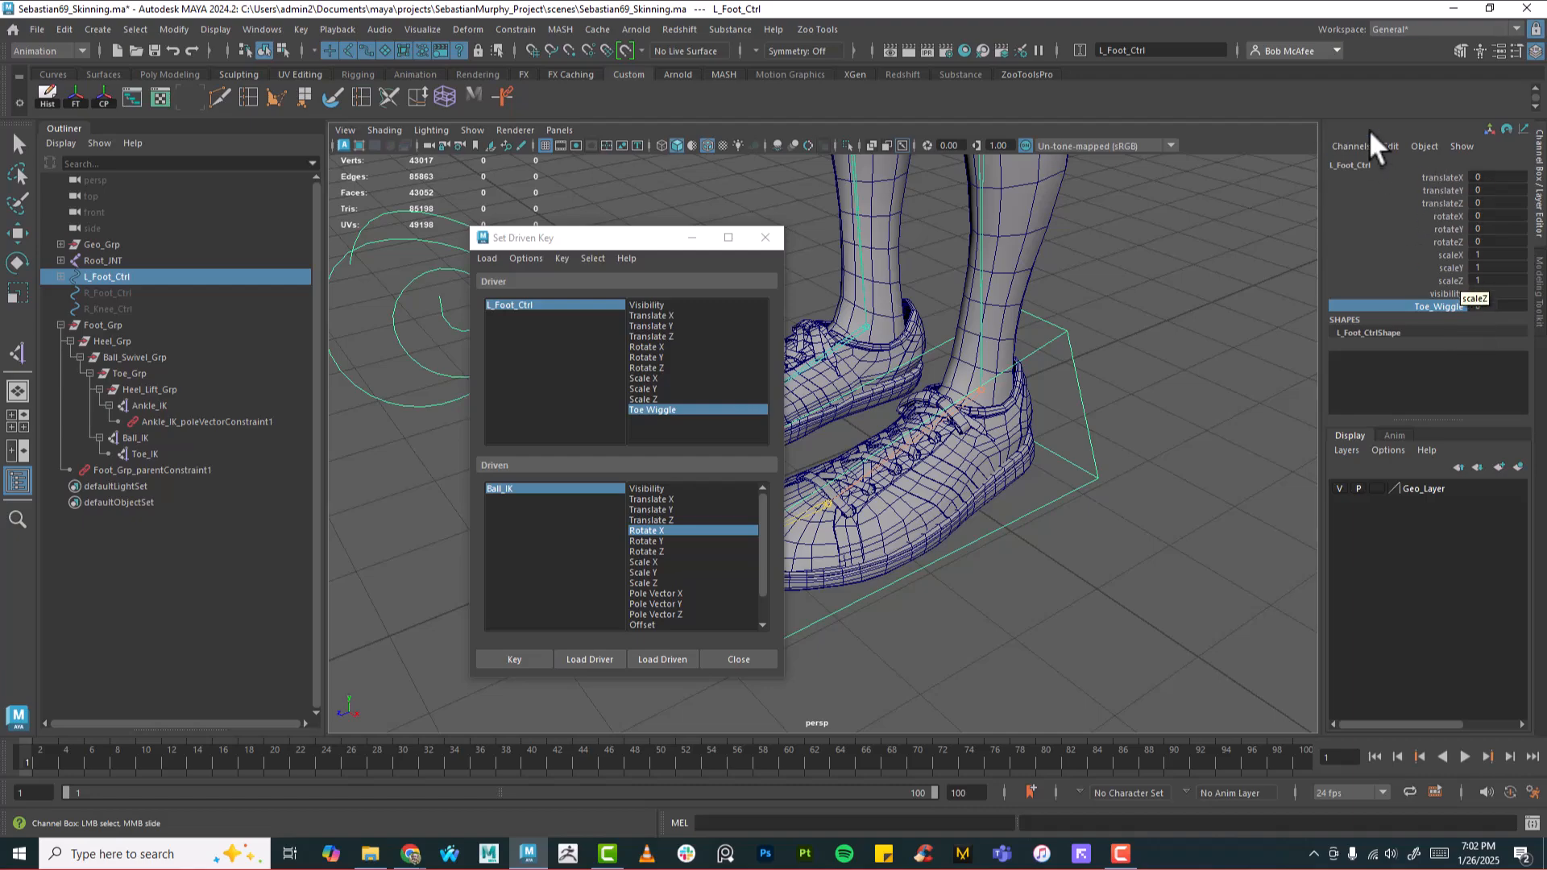
left_click(1390, 147)
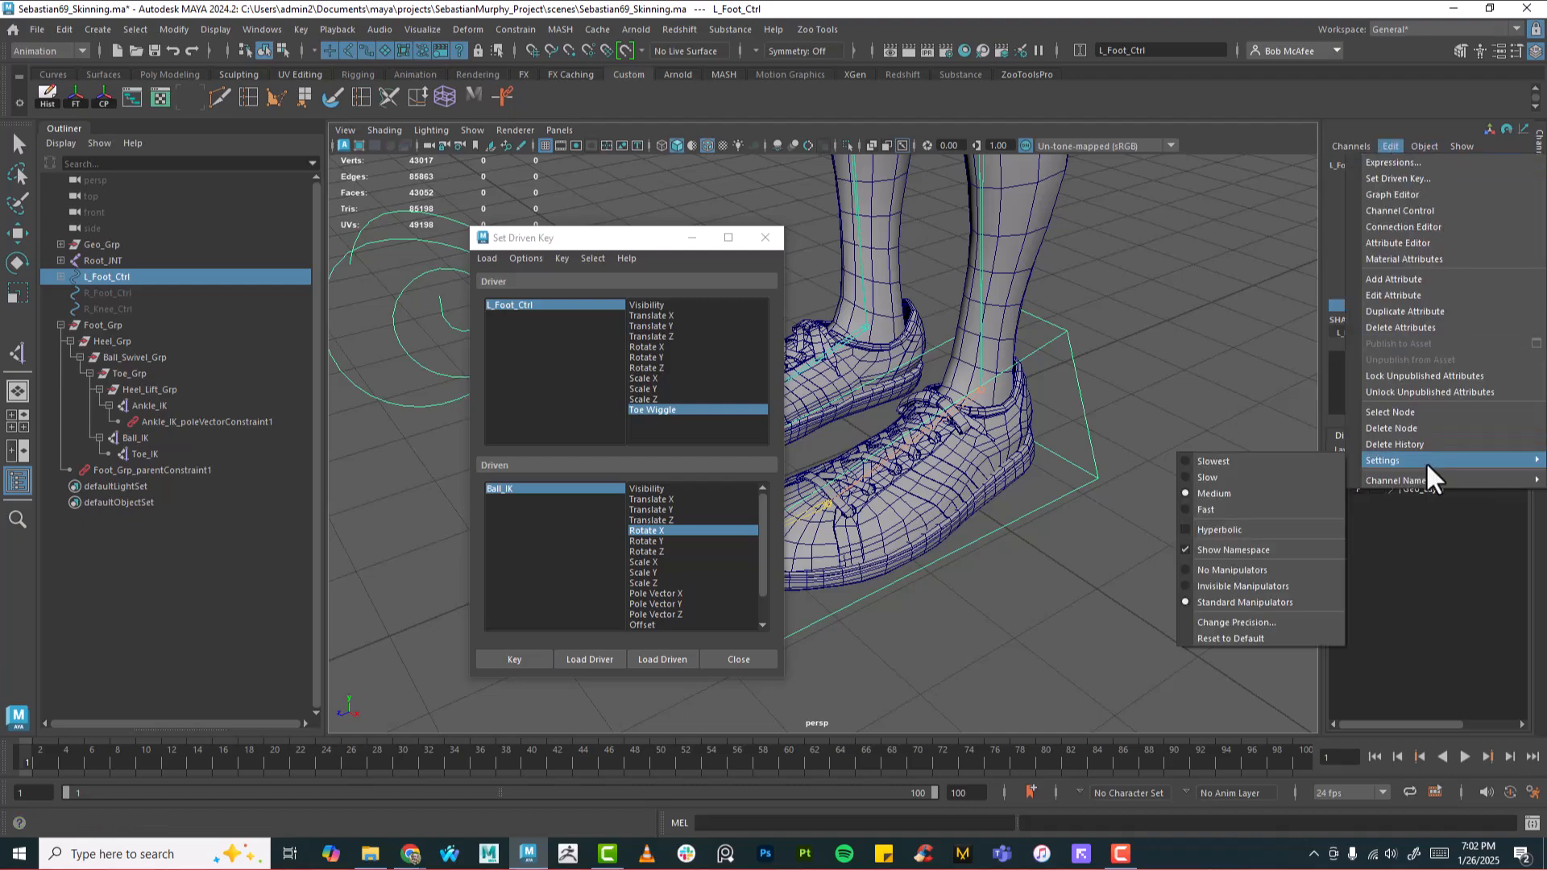
left_click(1273, 479)
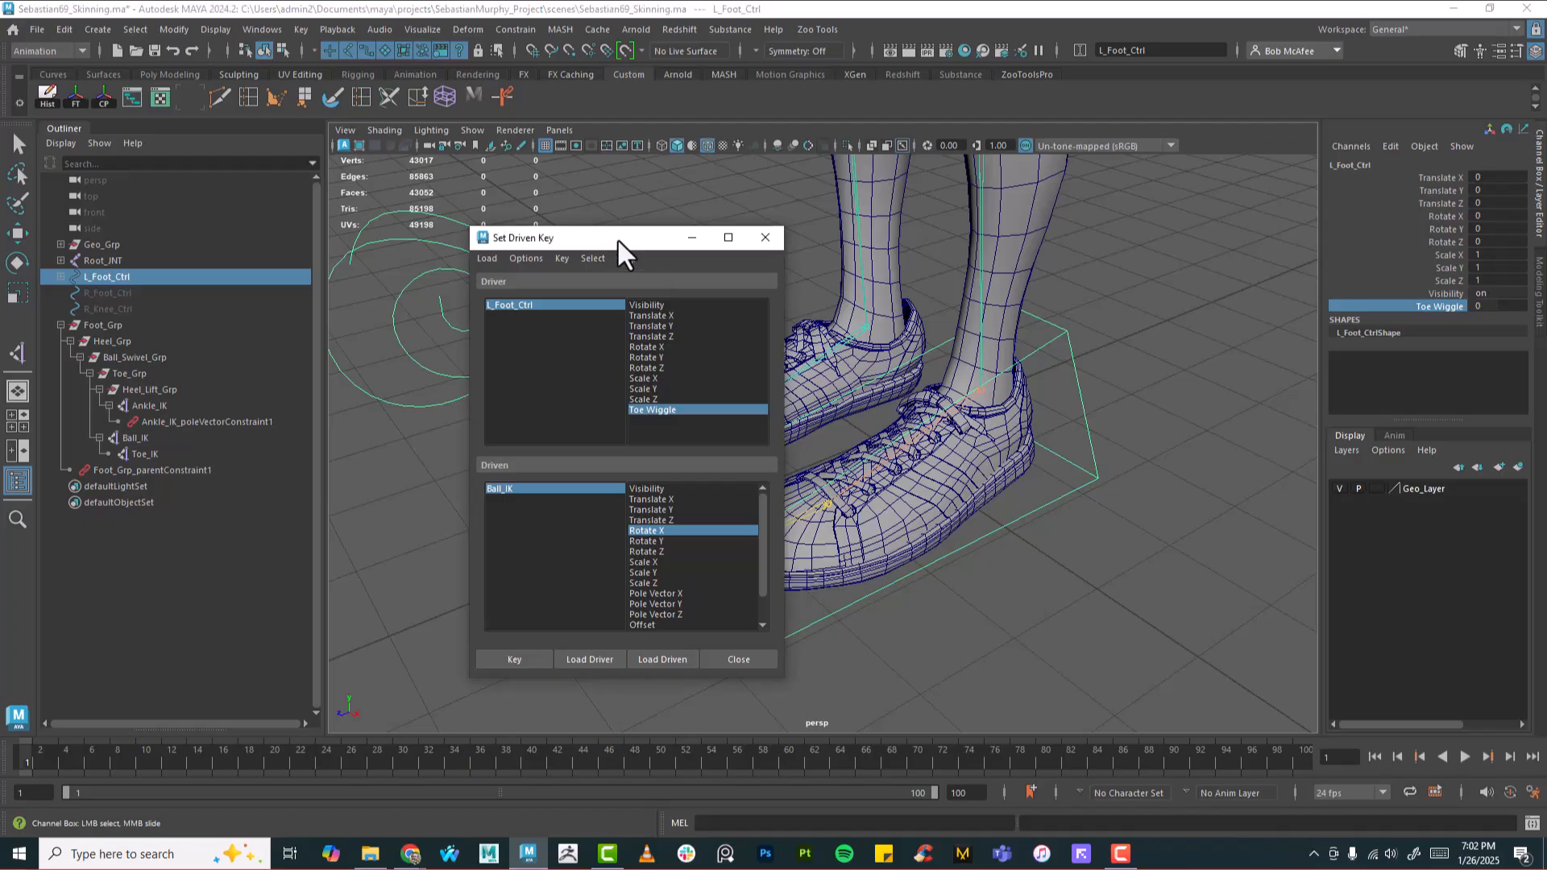
Step: Key the neutral Toe Wiggle pose with Toe Wiggle at 0 and Ball_IK Rotate X at 0
left_click_drag(619, 240, 564, 195)
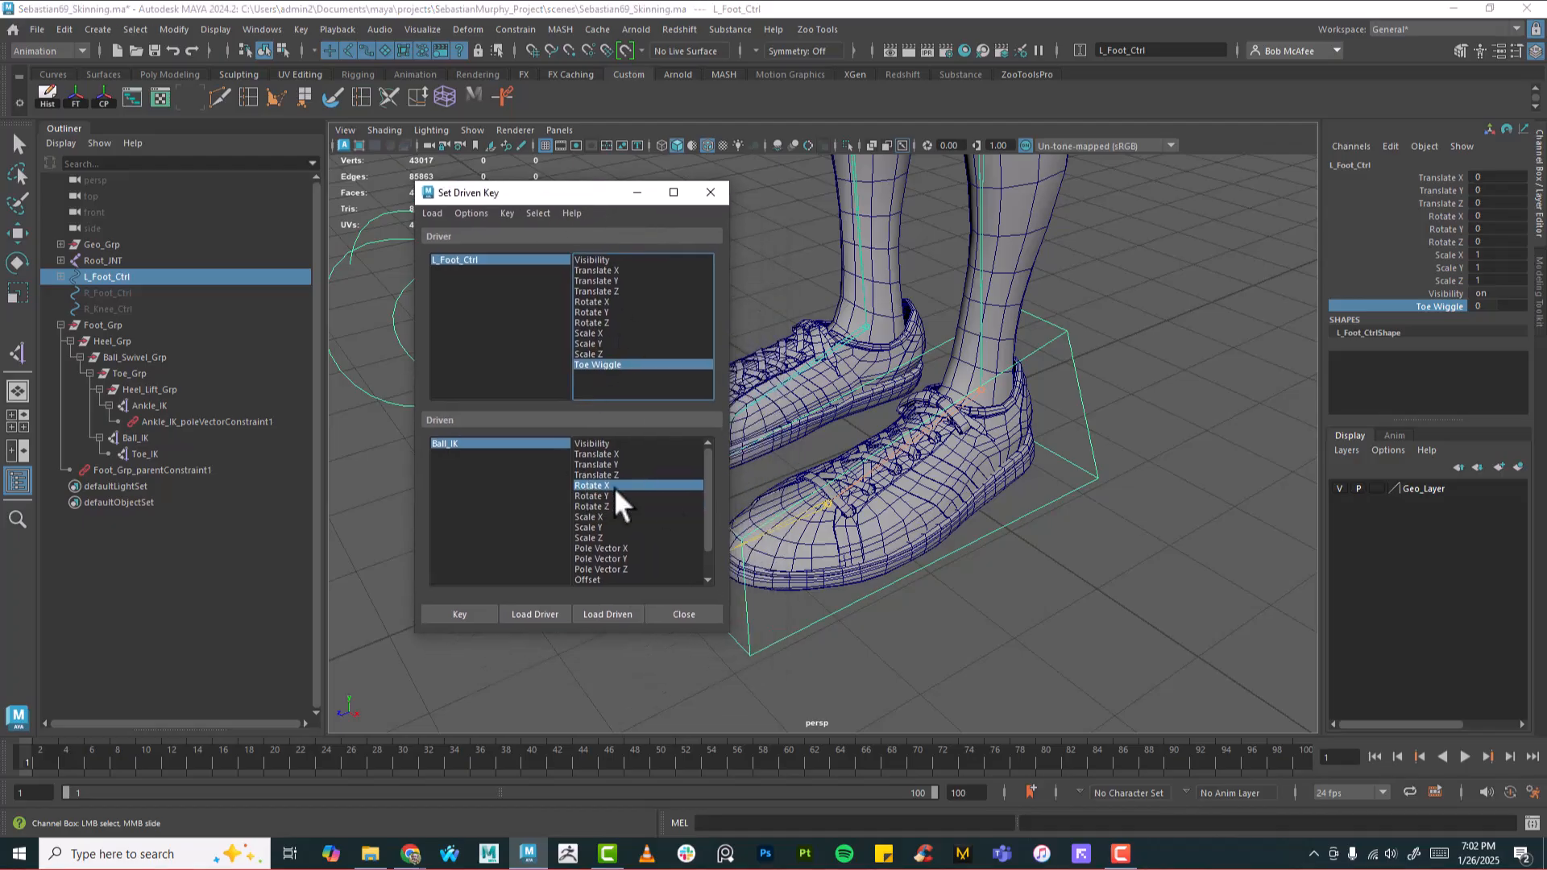
middle_click_drag(891, 439, 967, 463, "alt")
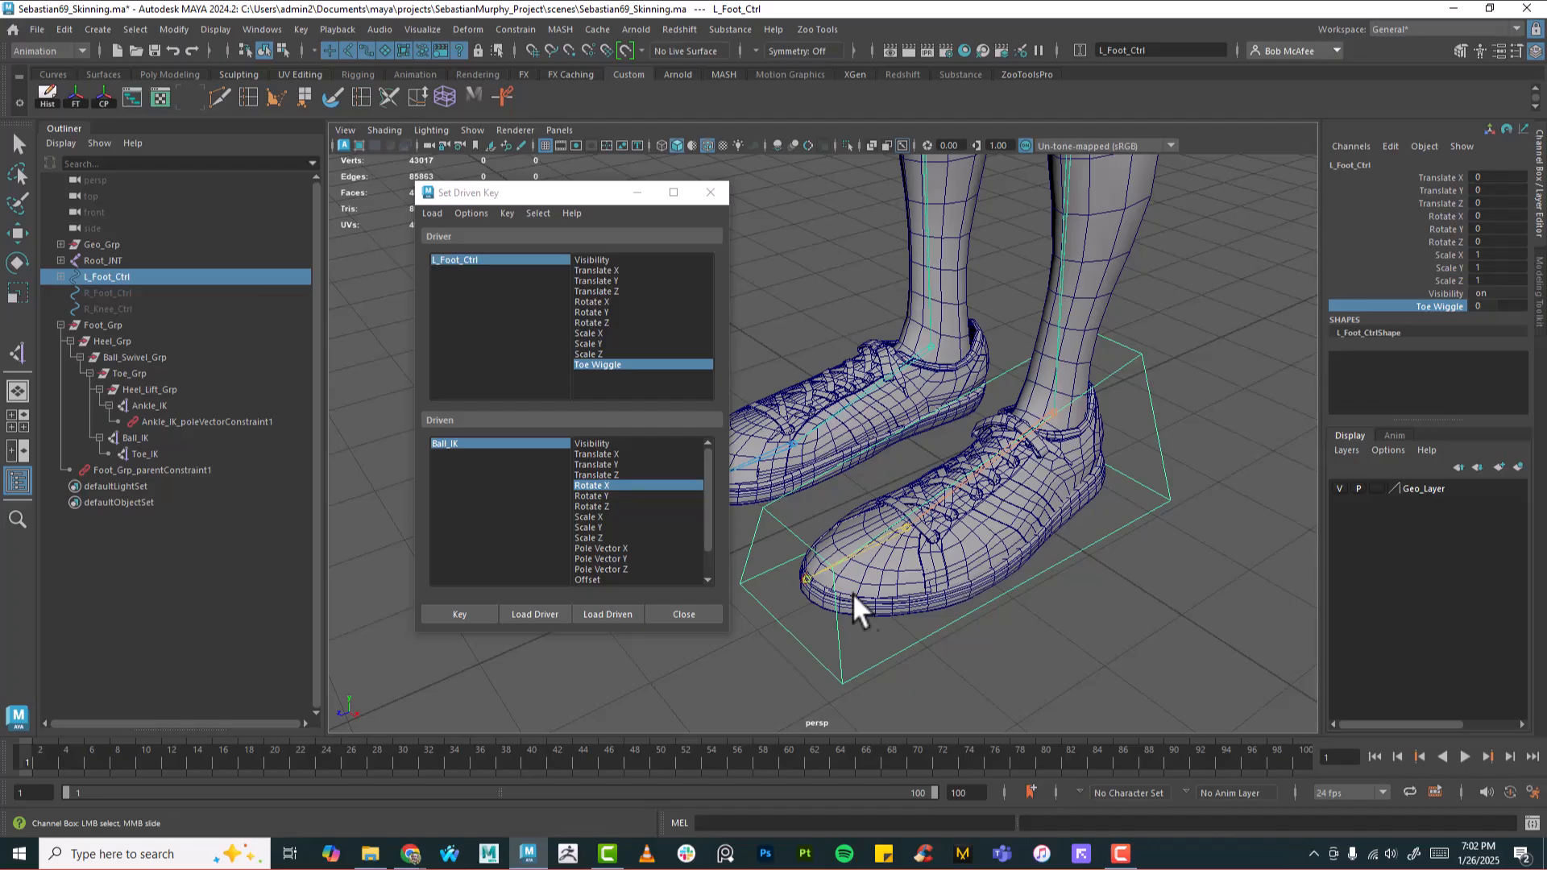
left_click(470, 616)
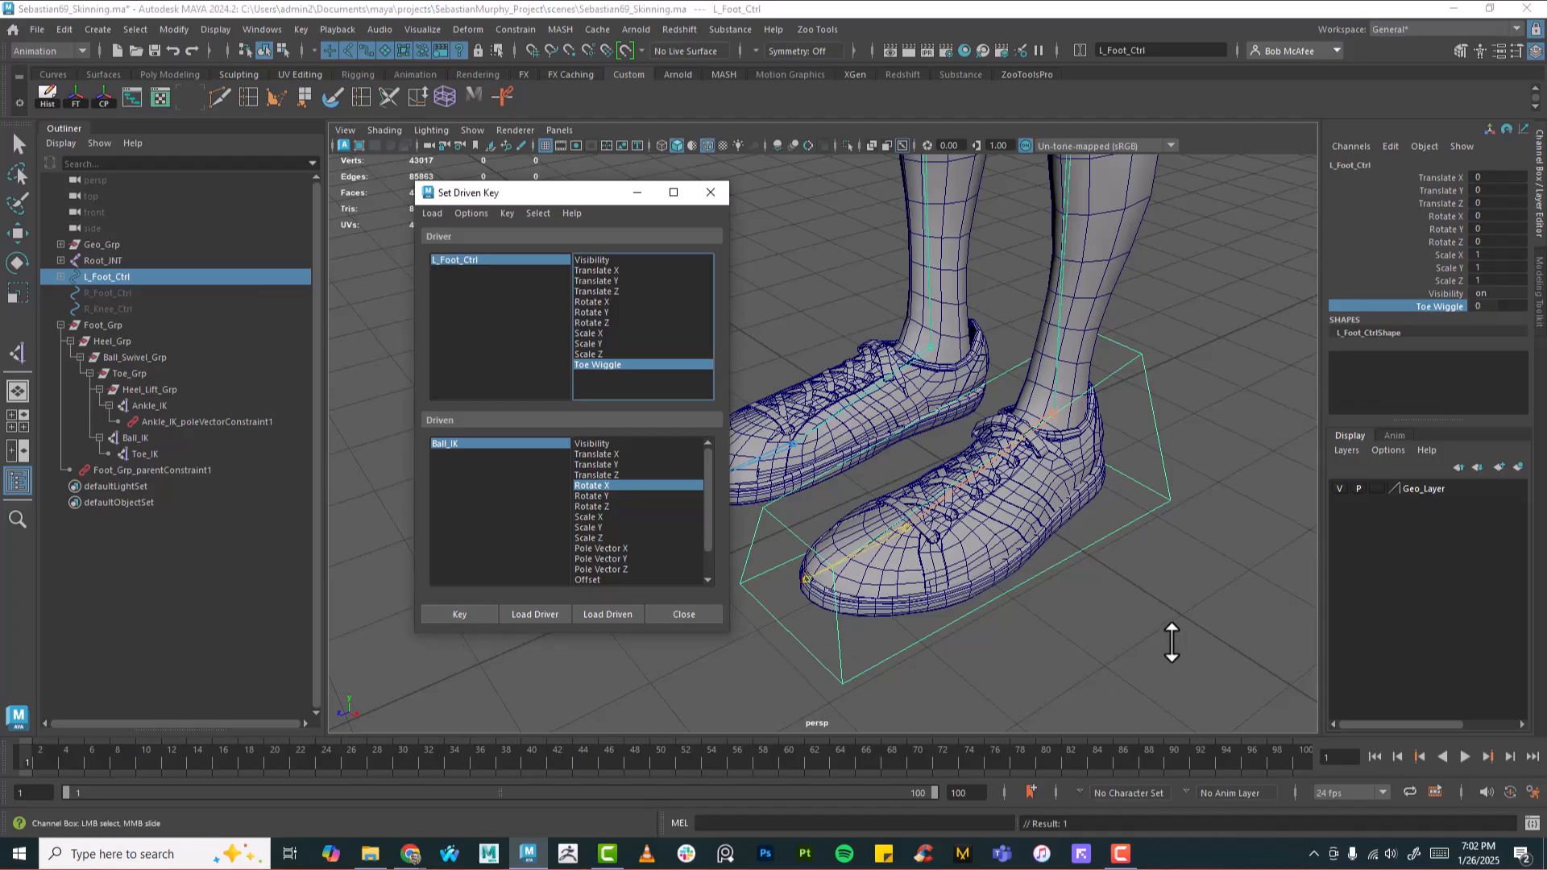
Step: Set Toe Wiggle to 10, rotate Ball_IK to -90 in X so the toes bend up, and key the driven pose
left_click(1450, 304)
middle_click_drag(1329, 324, 1398, 338)
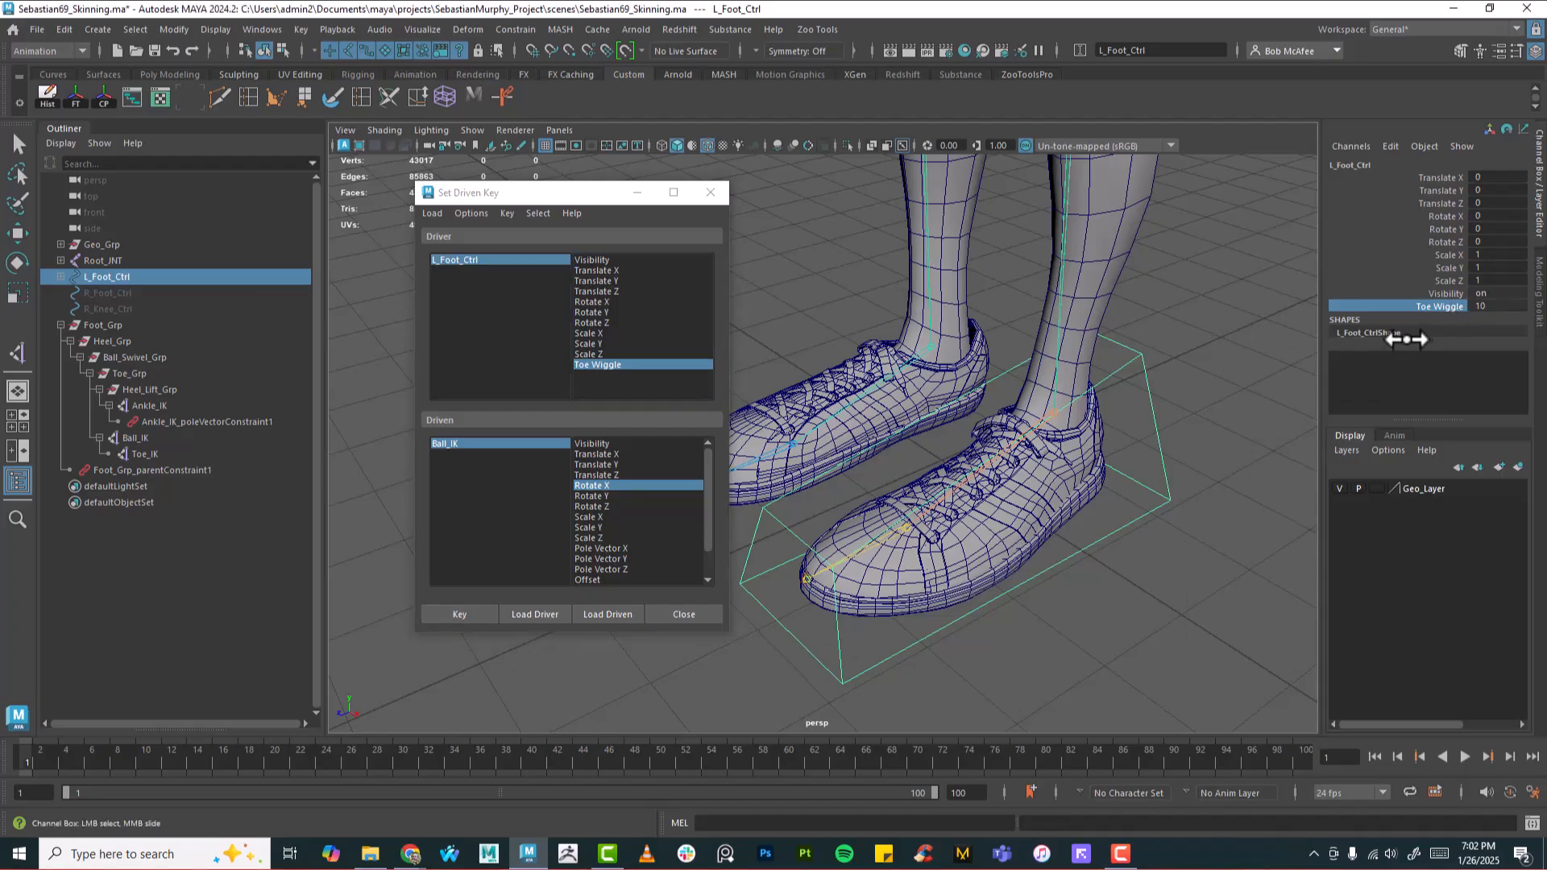
left_click(475, 443)
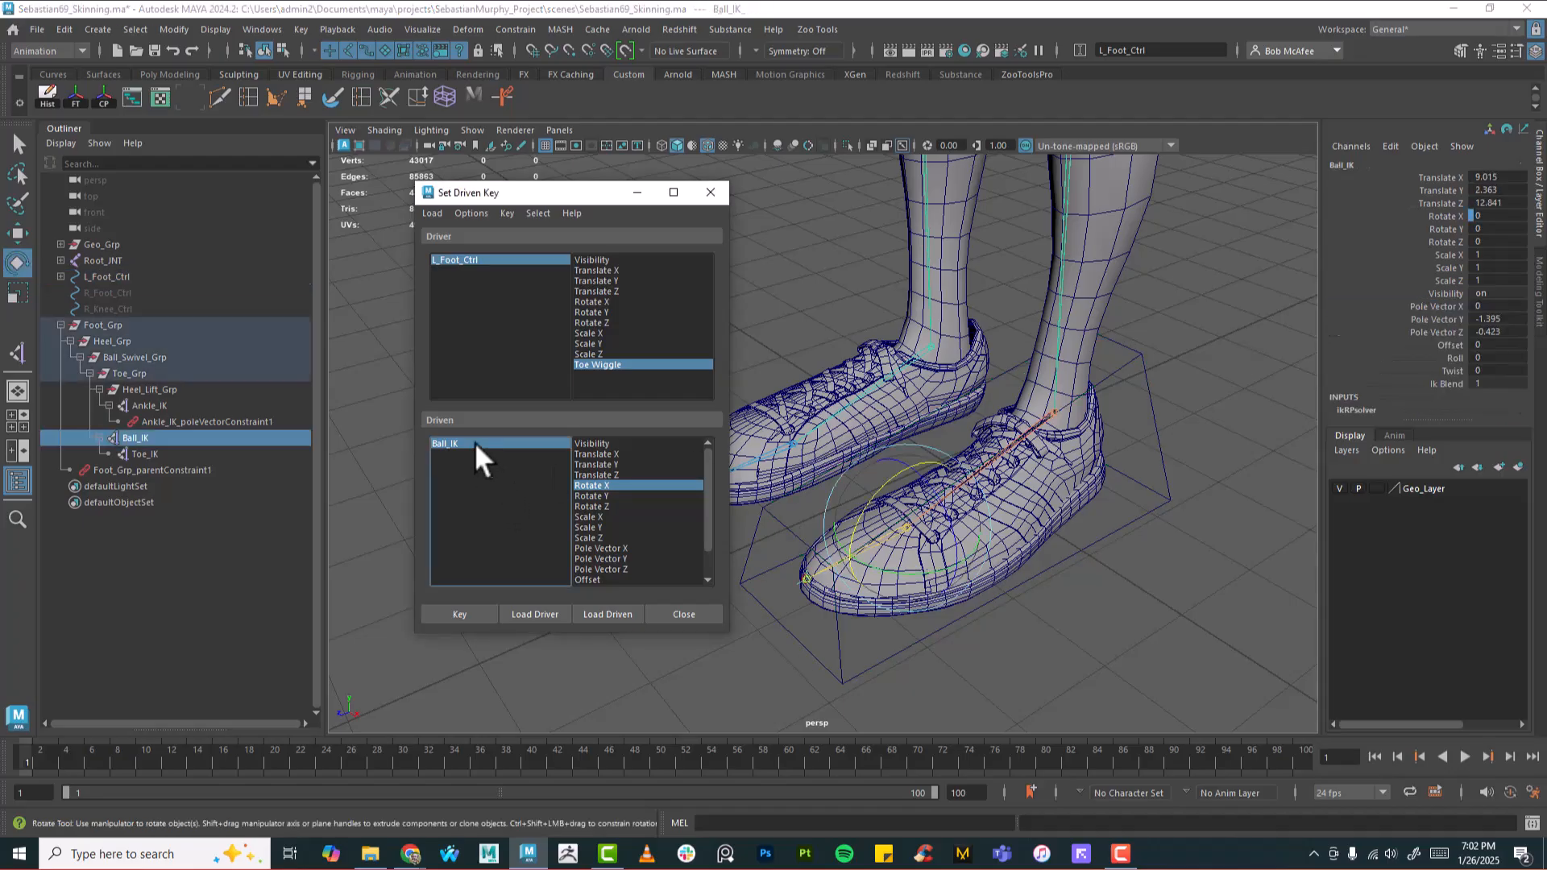
key("e")
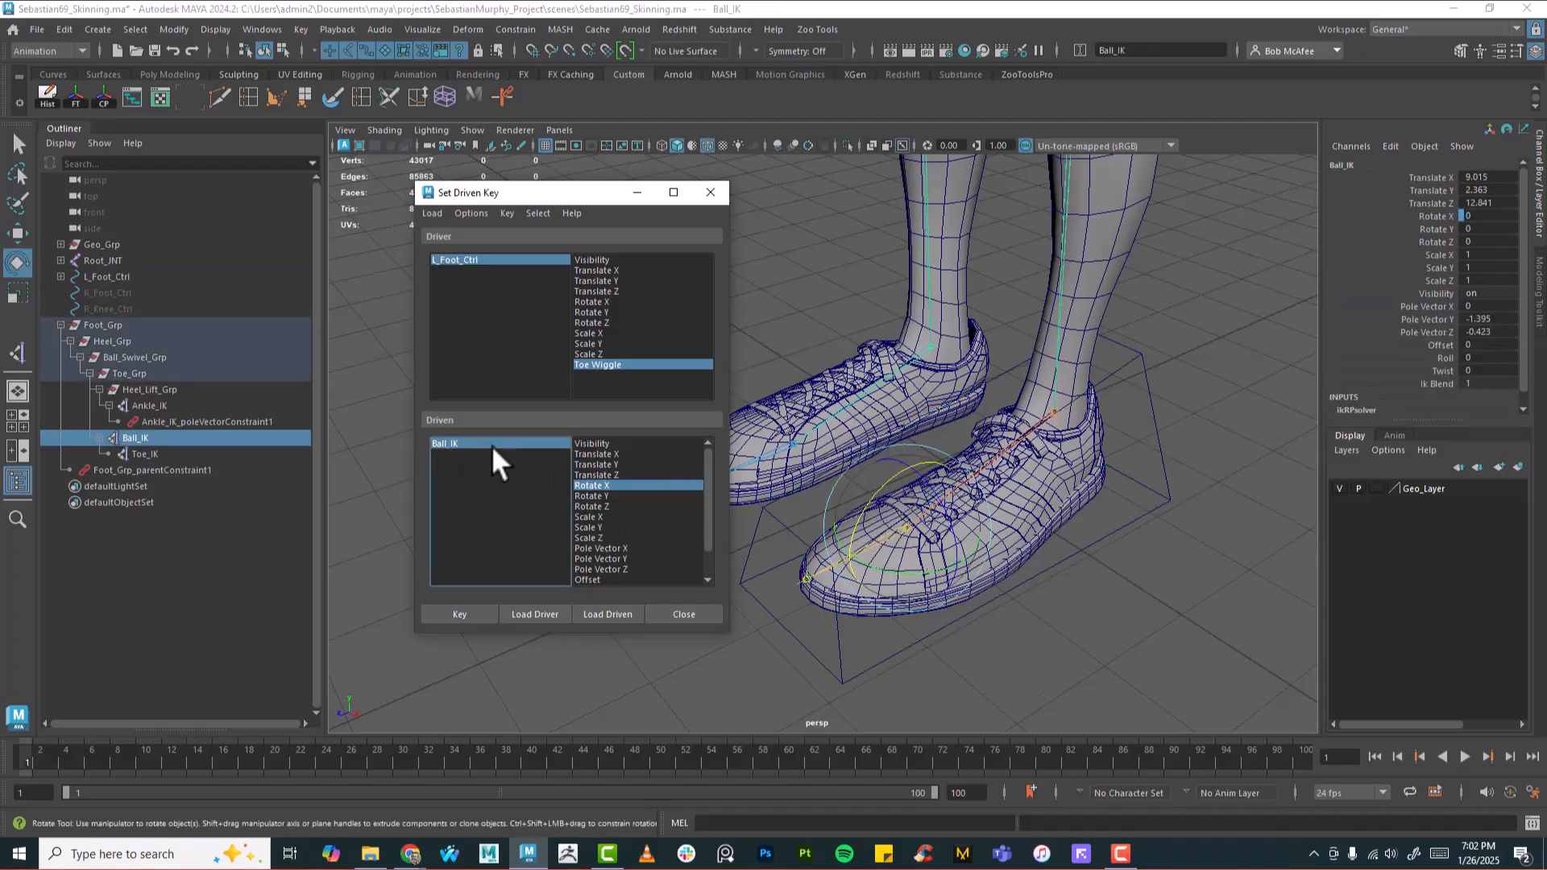
left_click_drag(872, 495, 906, 473)
key("ctrl+z")
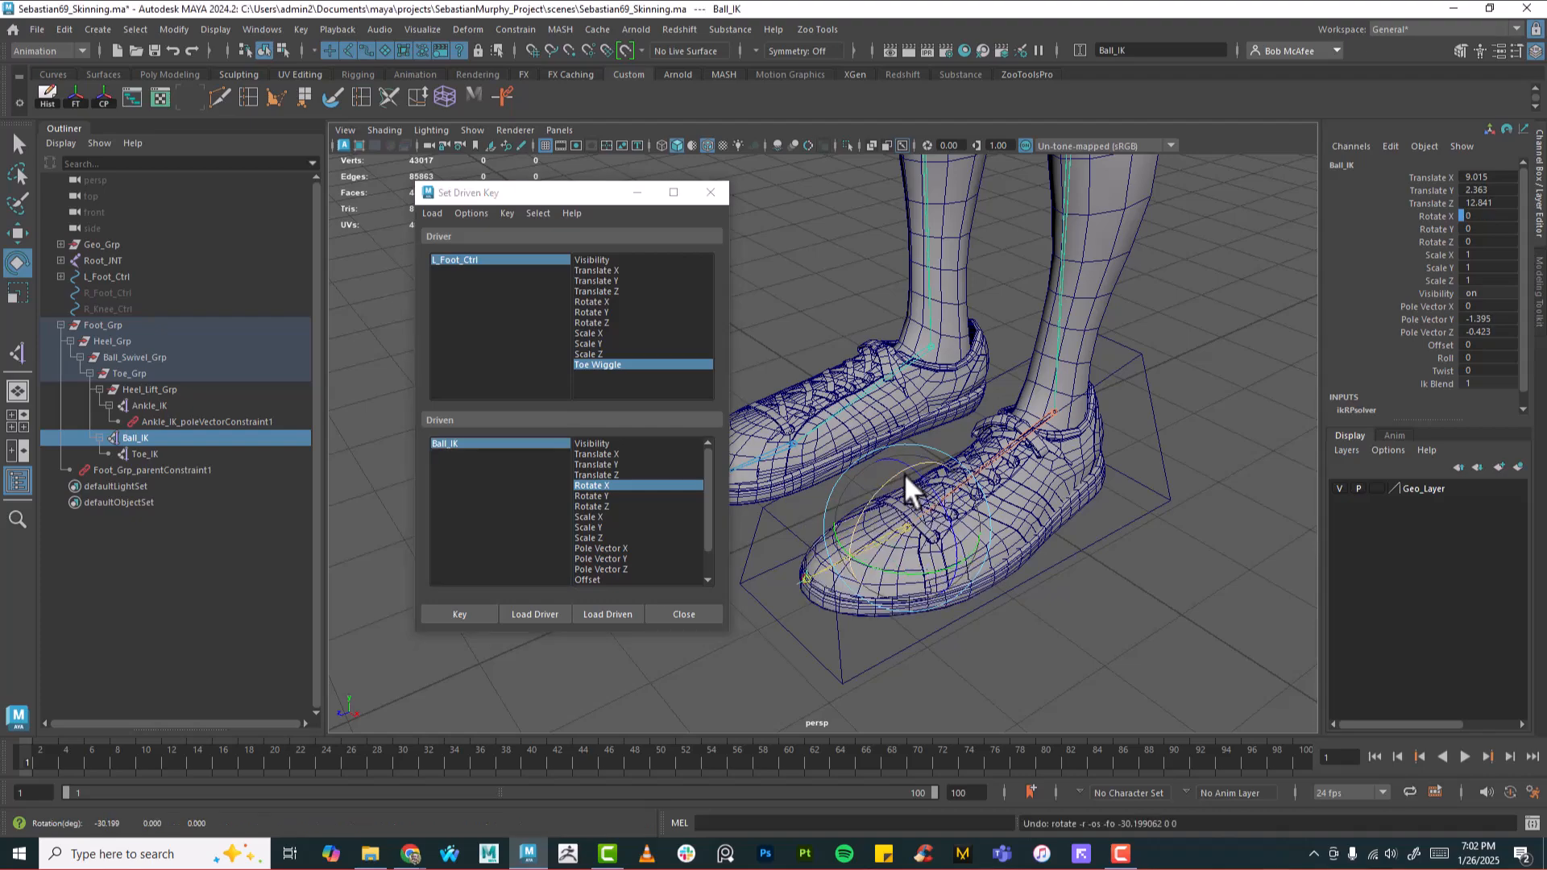
left_click_drag(882, 482, 988, 442)
left_click_drag(1042, 560, 965, 601, "alt")
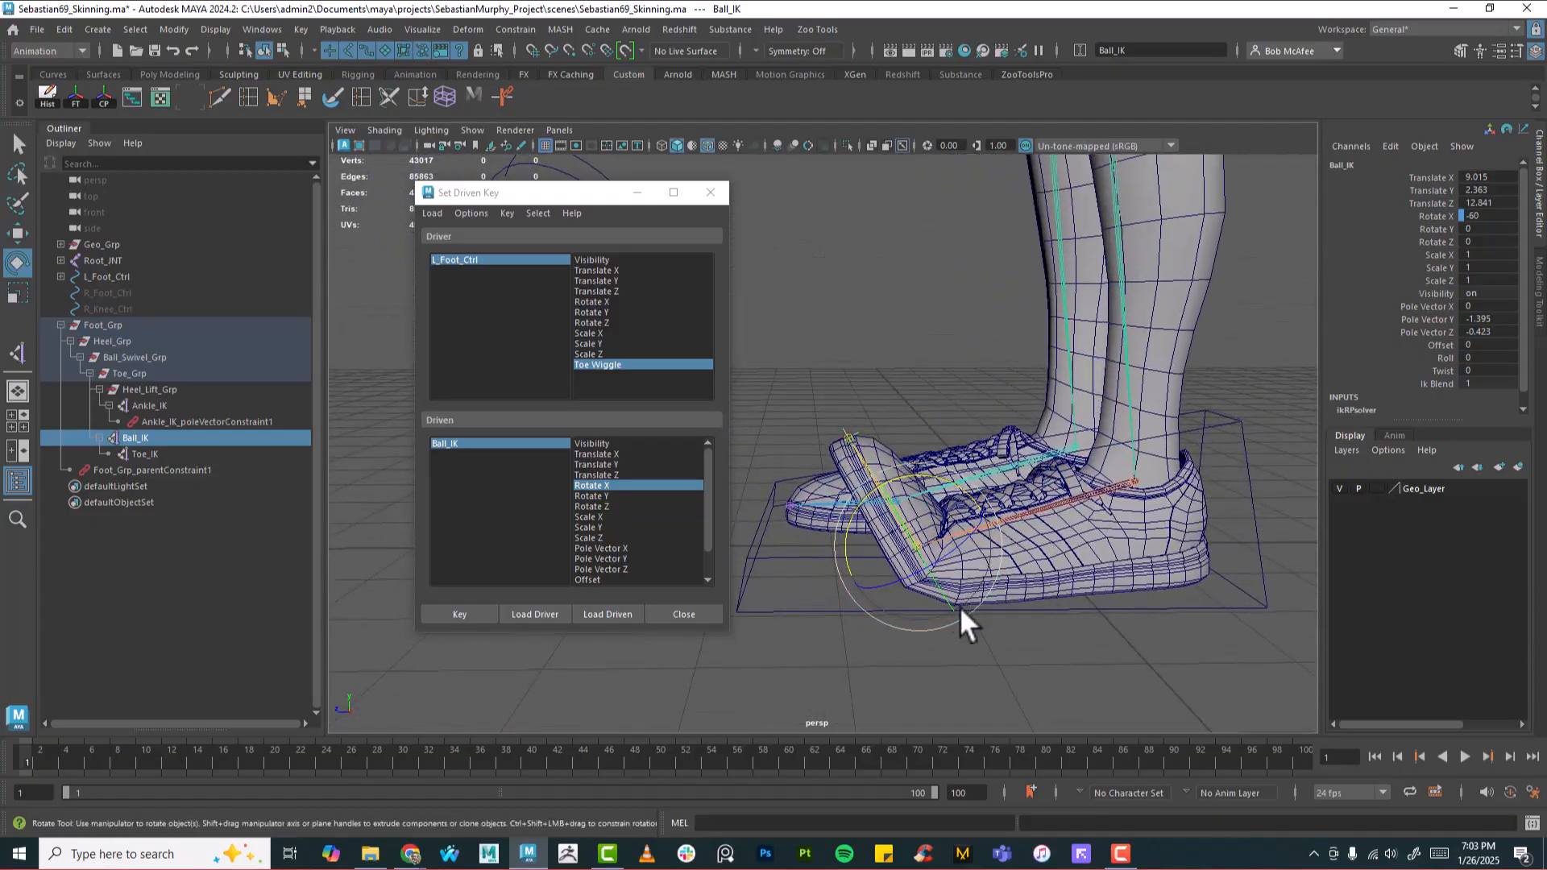
left_click_drag(1182, 539, 1220, 548, "alt")
left_click_drag(1051, 568, 988, 480, "alt")
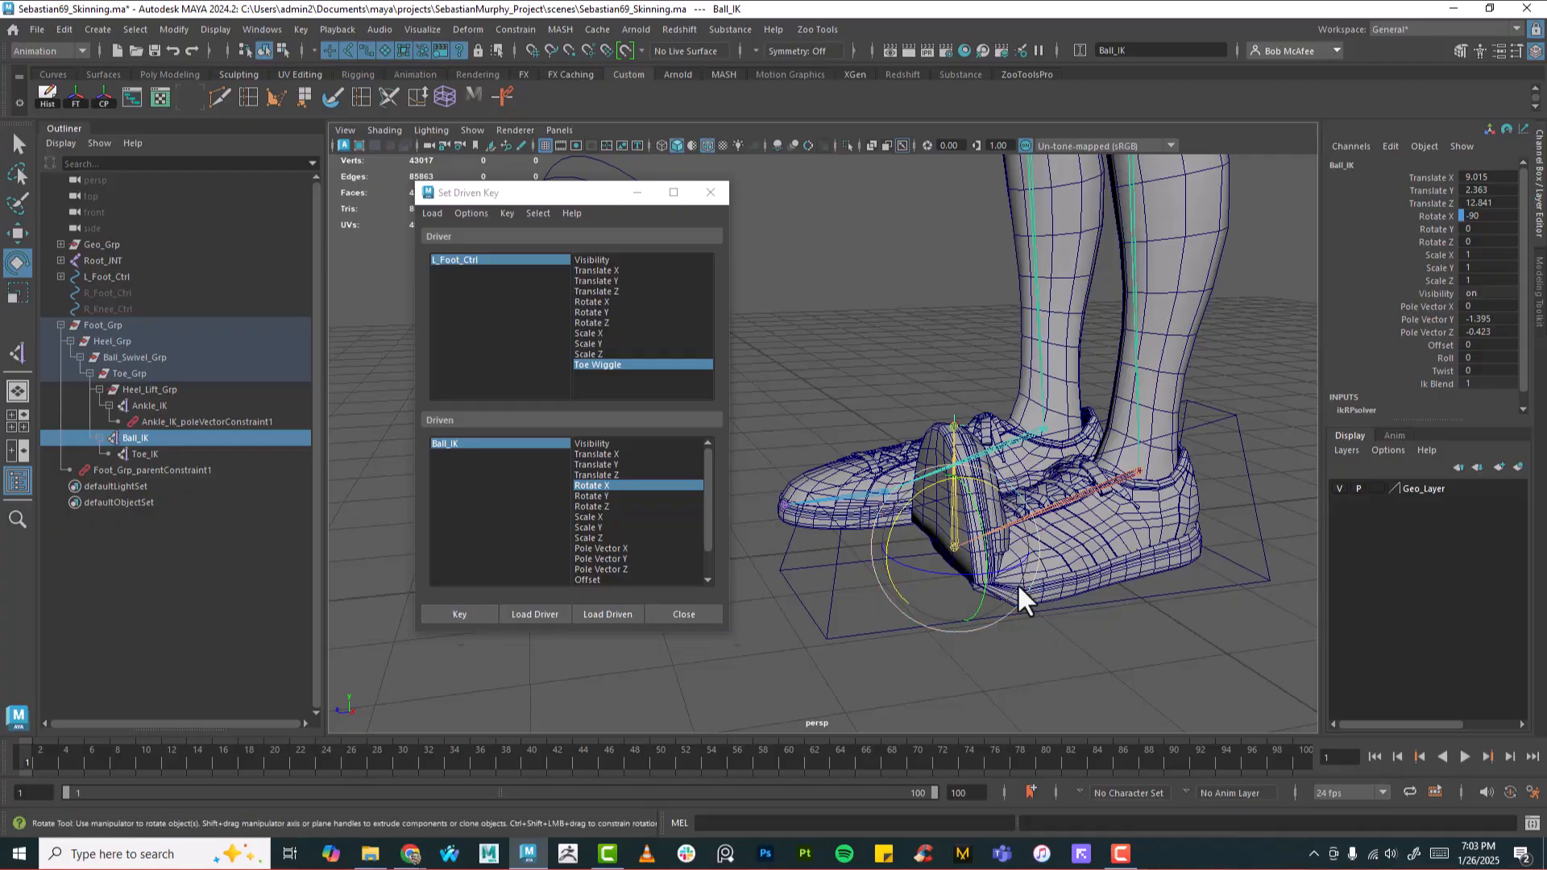
left_click(446, 612)
Step: Set Toe Wiggle on L_Foot_Ctrl to -10, rotate Ball_IK to 90 in X, and key the driven pose
left_click_drag(1186, 588, 1043, 493, "alt")
left_click(1236, 580)
left_click(1228, 524)
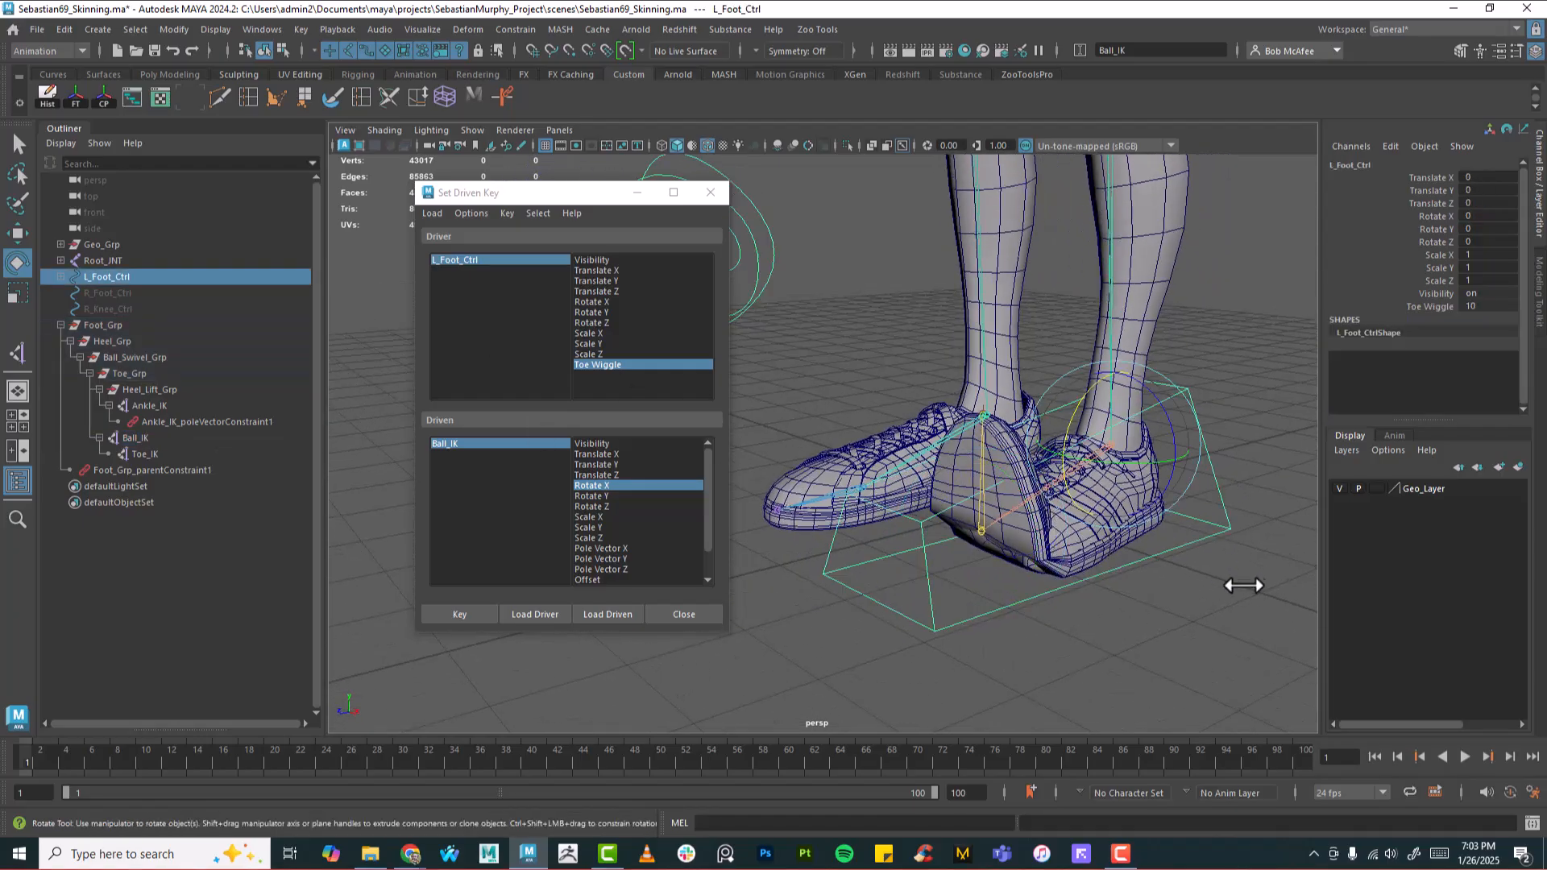
left_click(1451, 307)
middle_click_drag(1243, 379, 1013, 428)
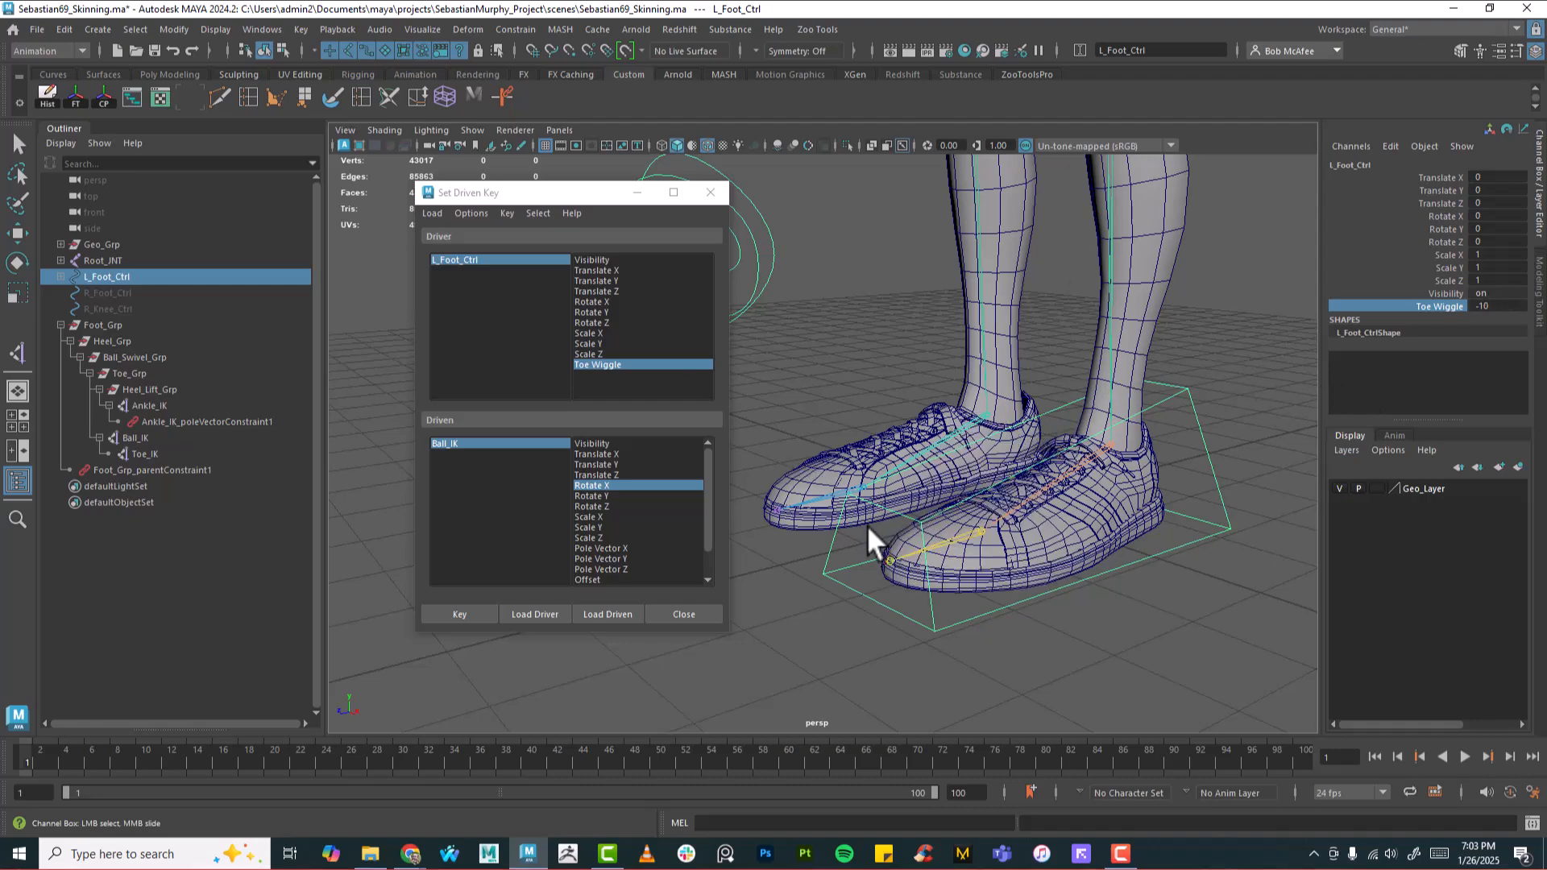
left_click(510, 443)
key("e")
left_click_drag(960, 472, 915, 589)
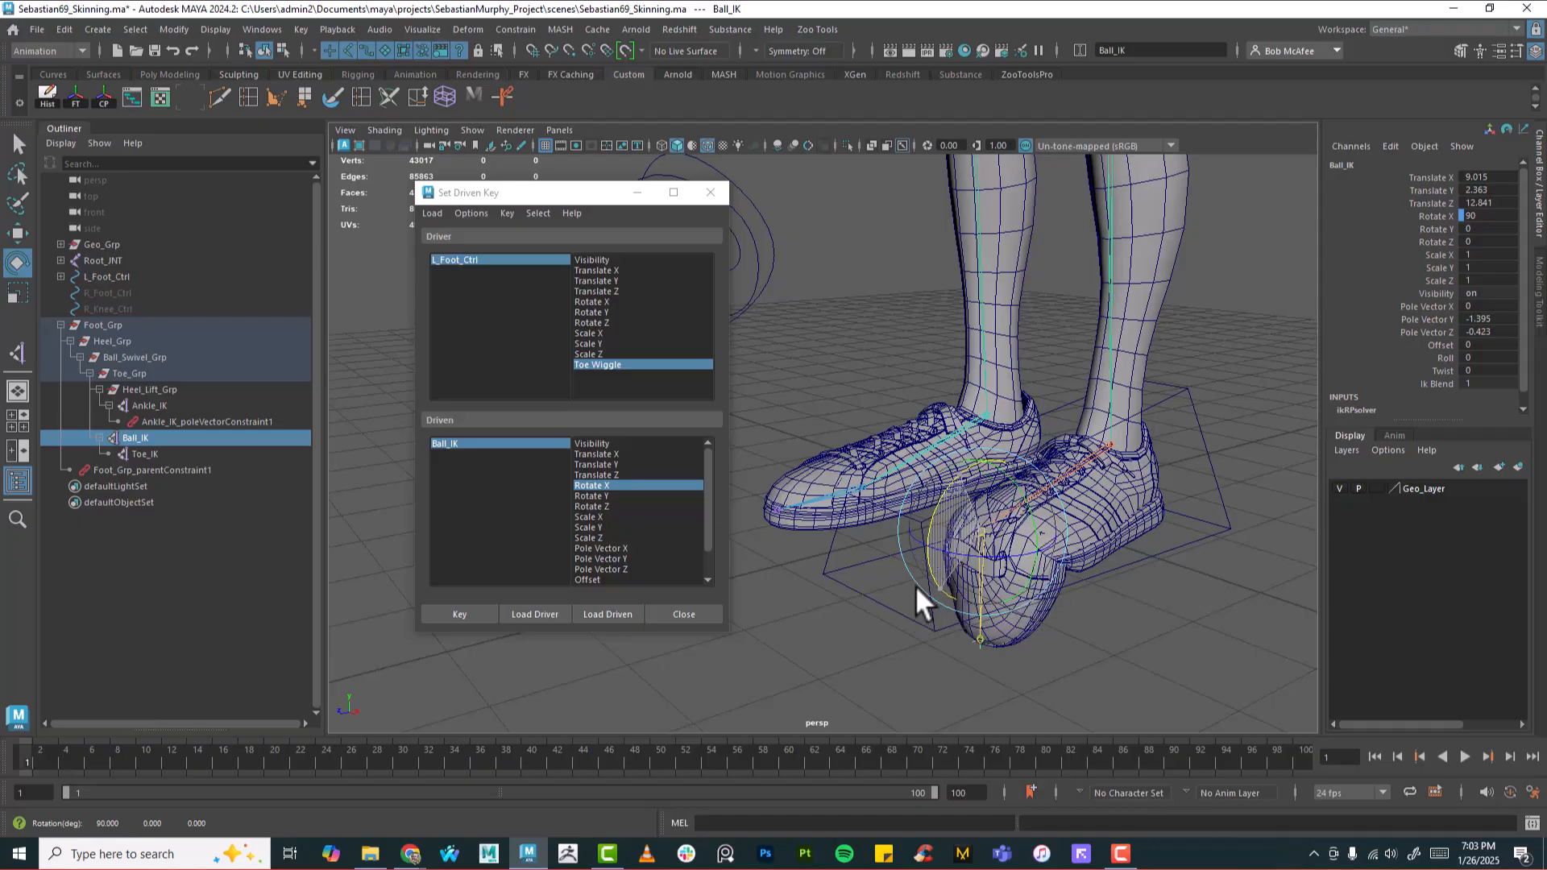
mouse_move(1139, 573)
left_mouse_down("alt")
mouse_move(1066, 568)
mouse_move(1140, 573)
left_mouse_up("alt")
left_click(448, 616)
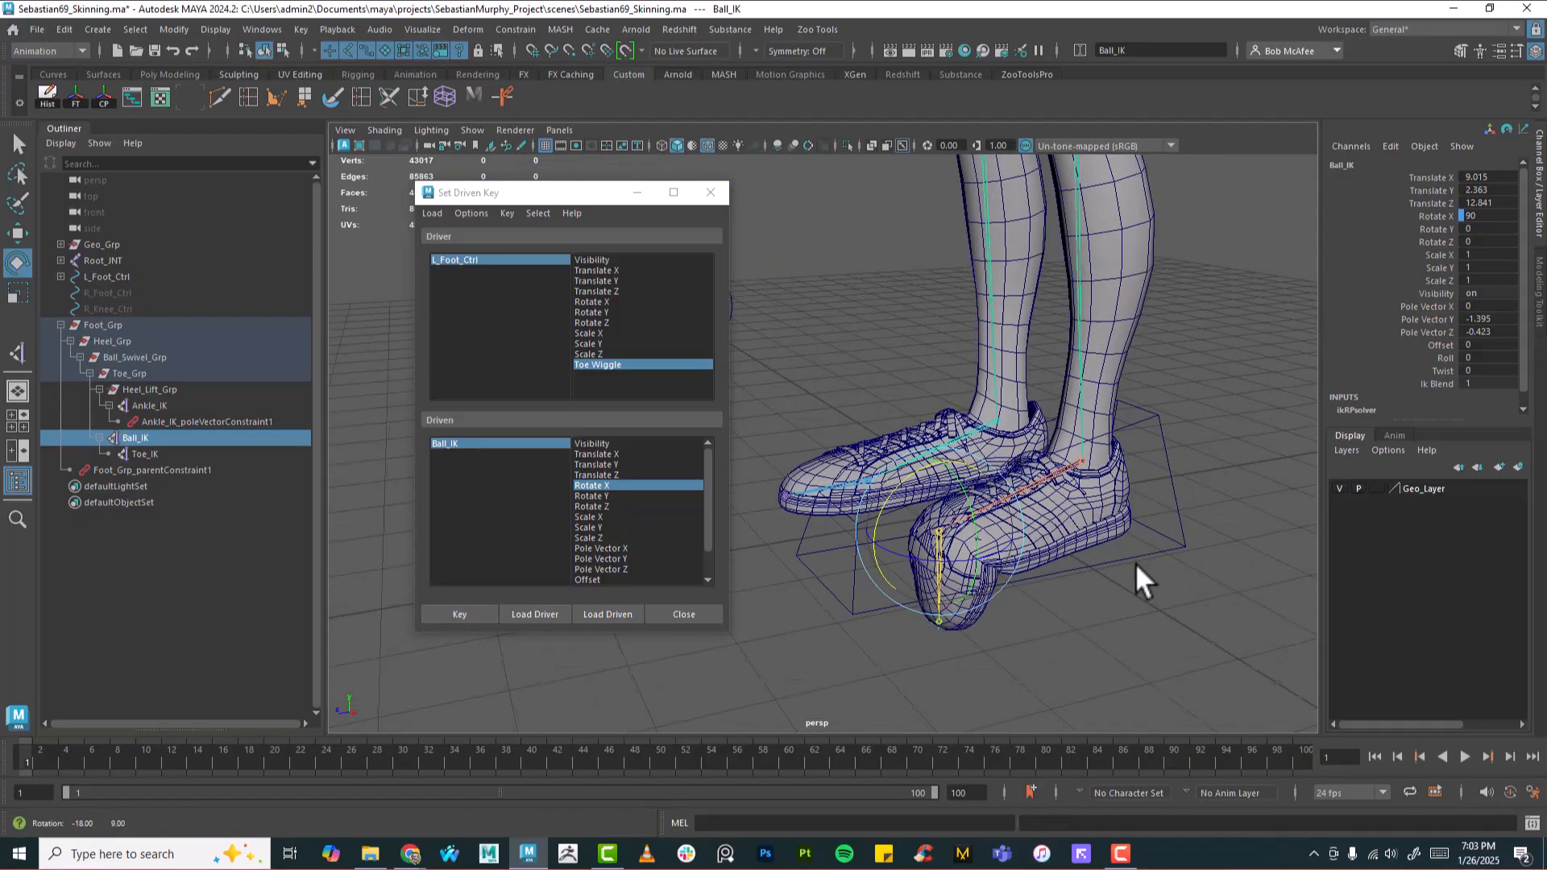
Step: Test the Toe Wiggle attribute on L_Foot_Ctrl and reset it to 0
left_click(1178, 558)
left_click(1443, 307)
middle_click_drag(1081, 425, 1158, 432)
key("ctrl+z")
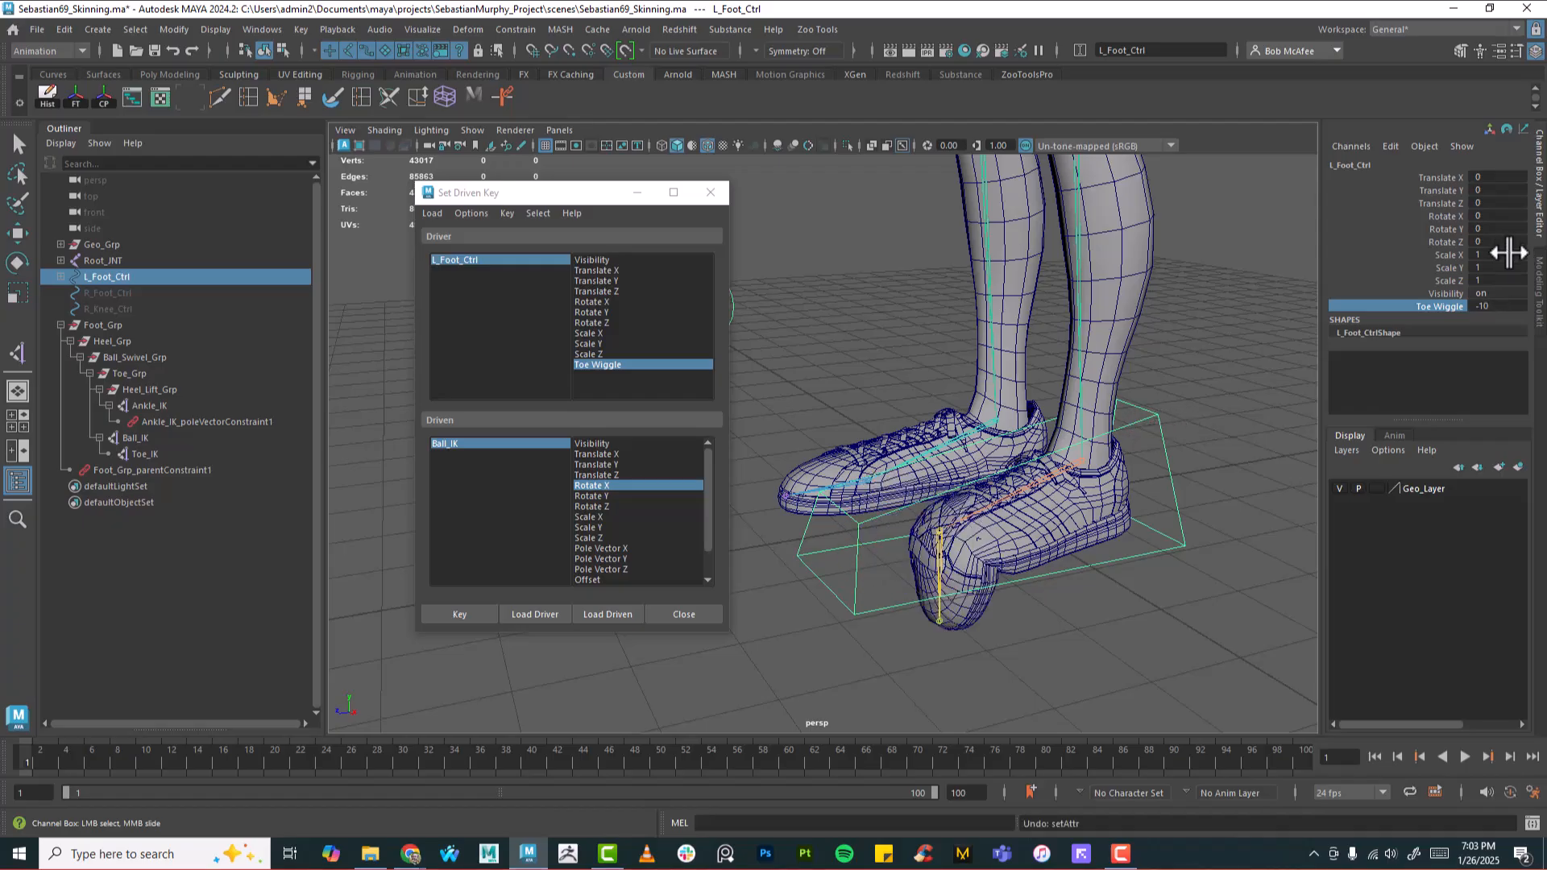
left_click(1510, 307)
type("0")
key("Return")
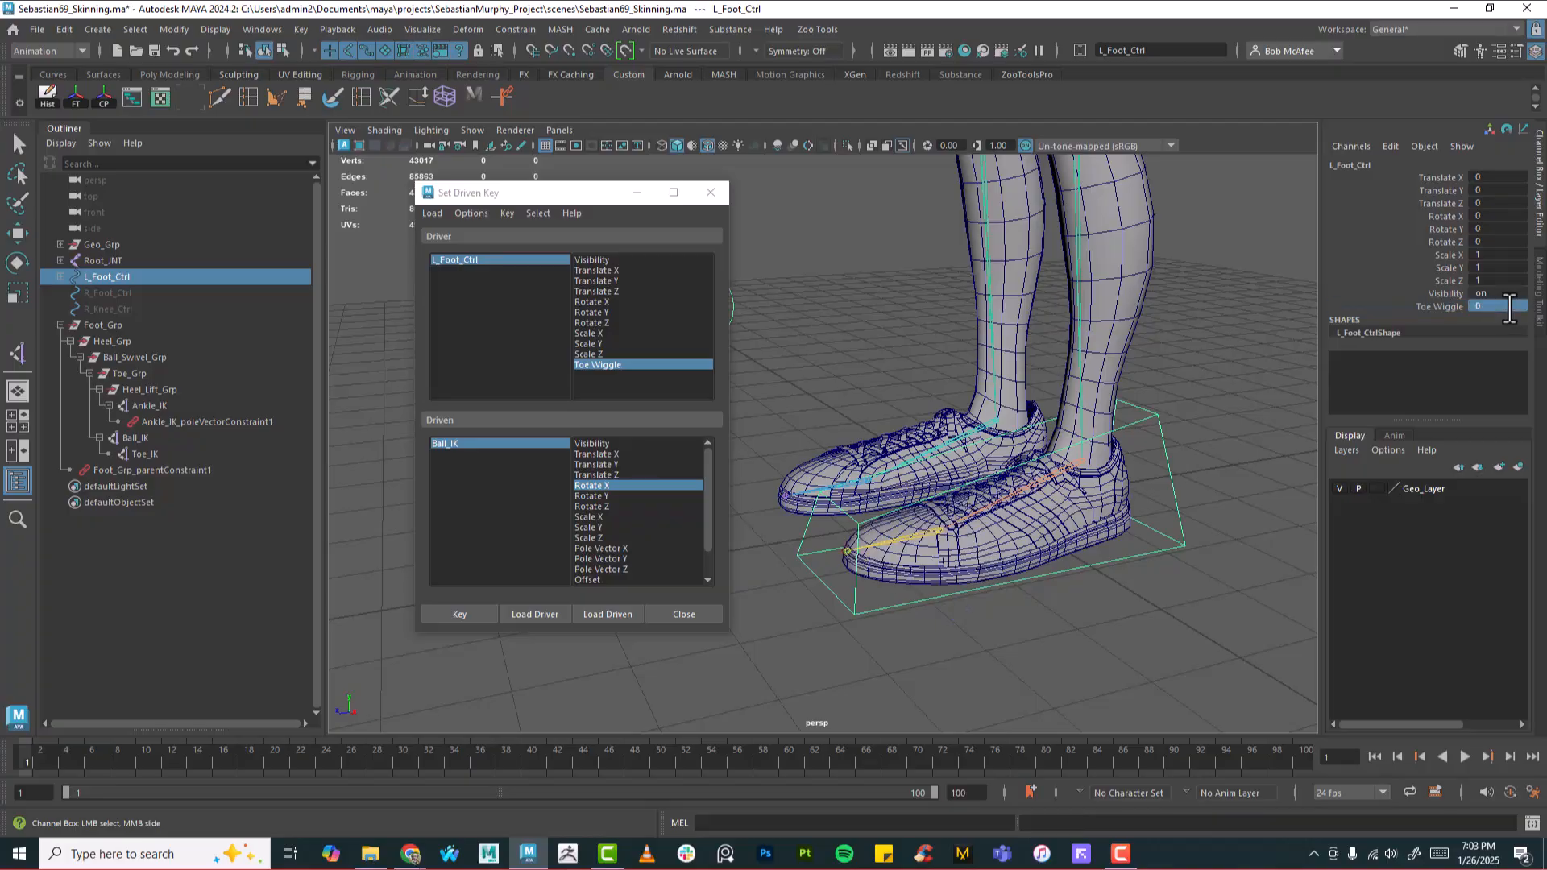
Step: Close the Set Driven Key window and clear the selection
left_click(710, 192)
left_click_drag(951, 451, 1066, 503, "alt")
left_click(1136, 477)
left_click_drag(891, 563, 951, 508, "alt")
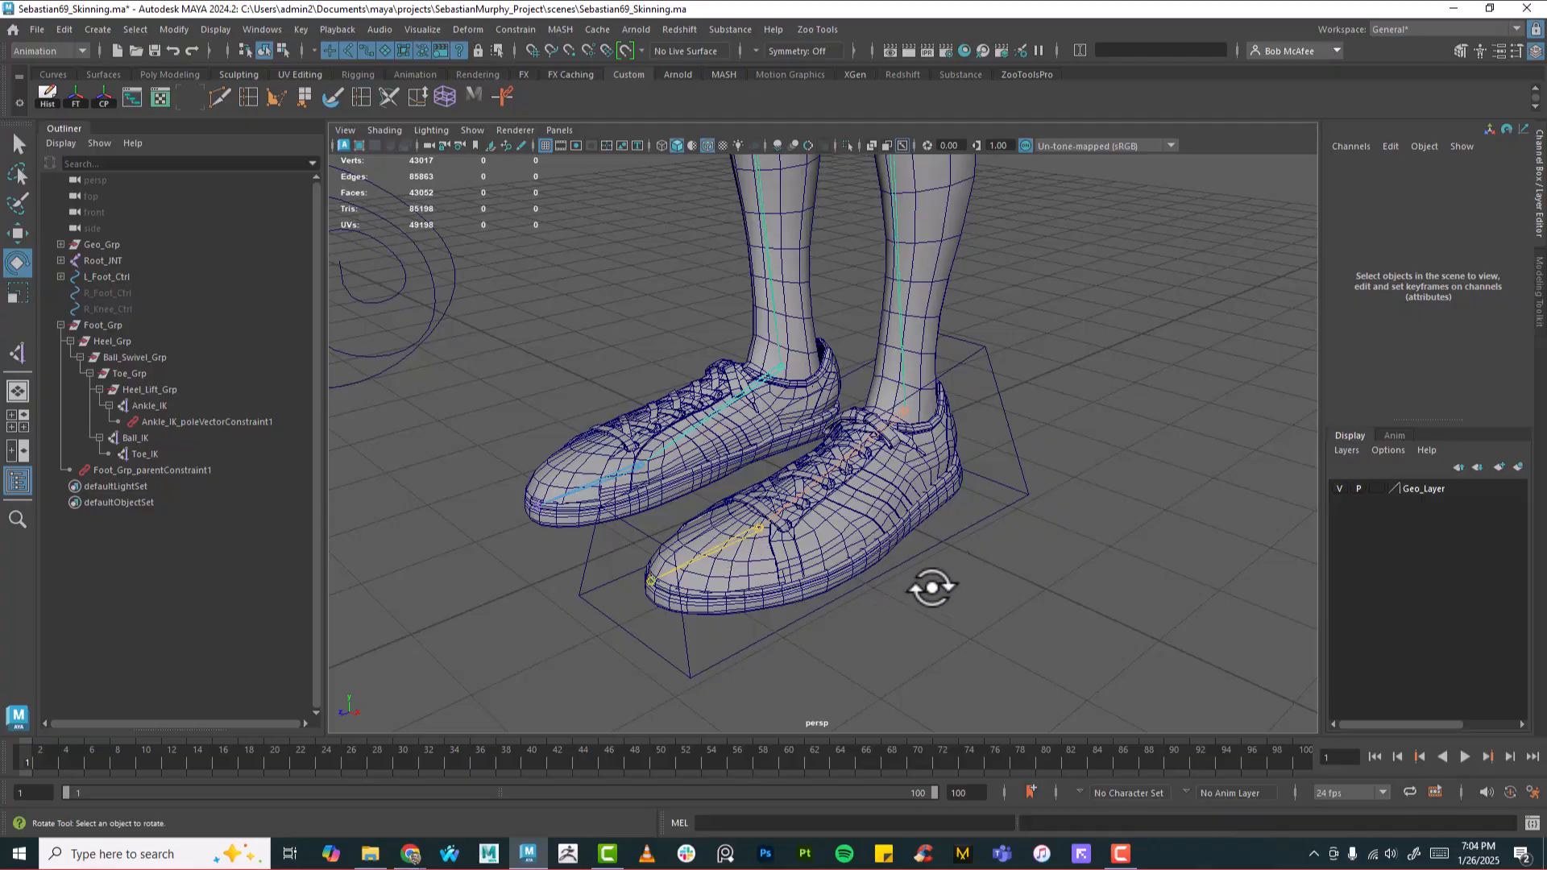
Step: Add a keyable float attribute Foot_Roll to L_Foot_Ctrl with minimum -10, maximum 10 and default 0
left_click(1039, 496)
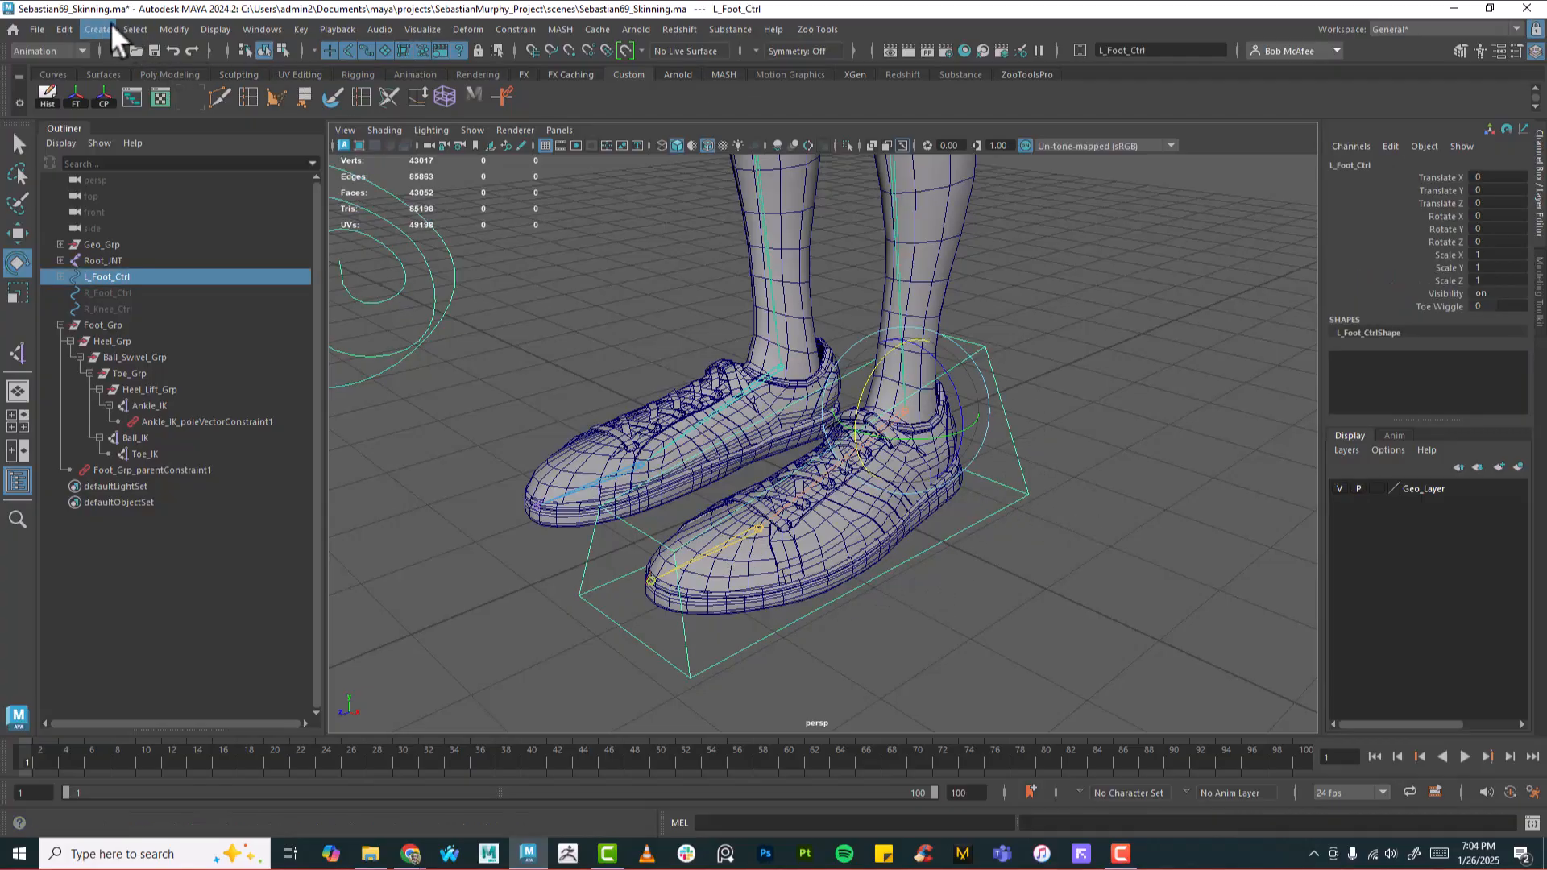
left_click(189, 29)
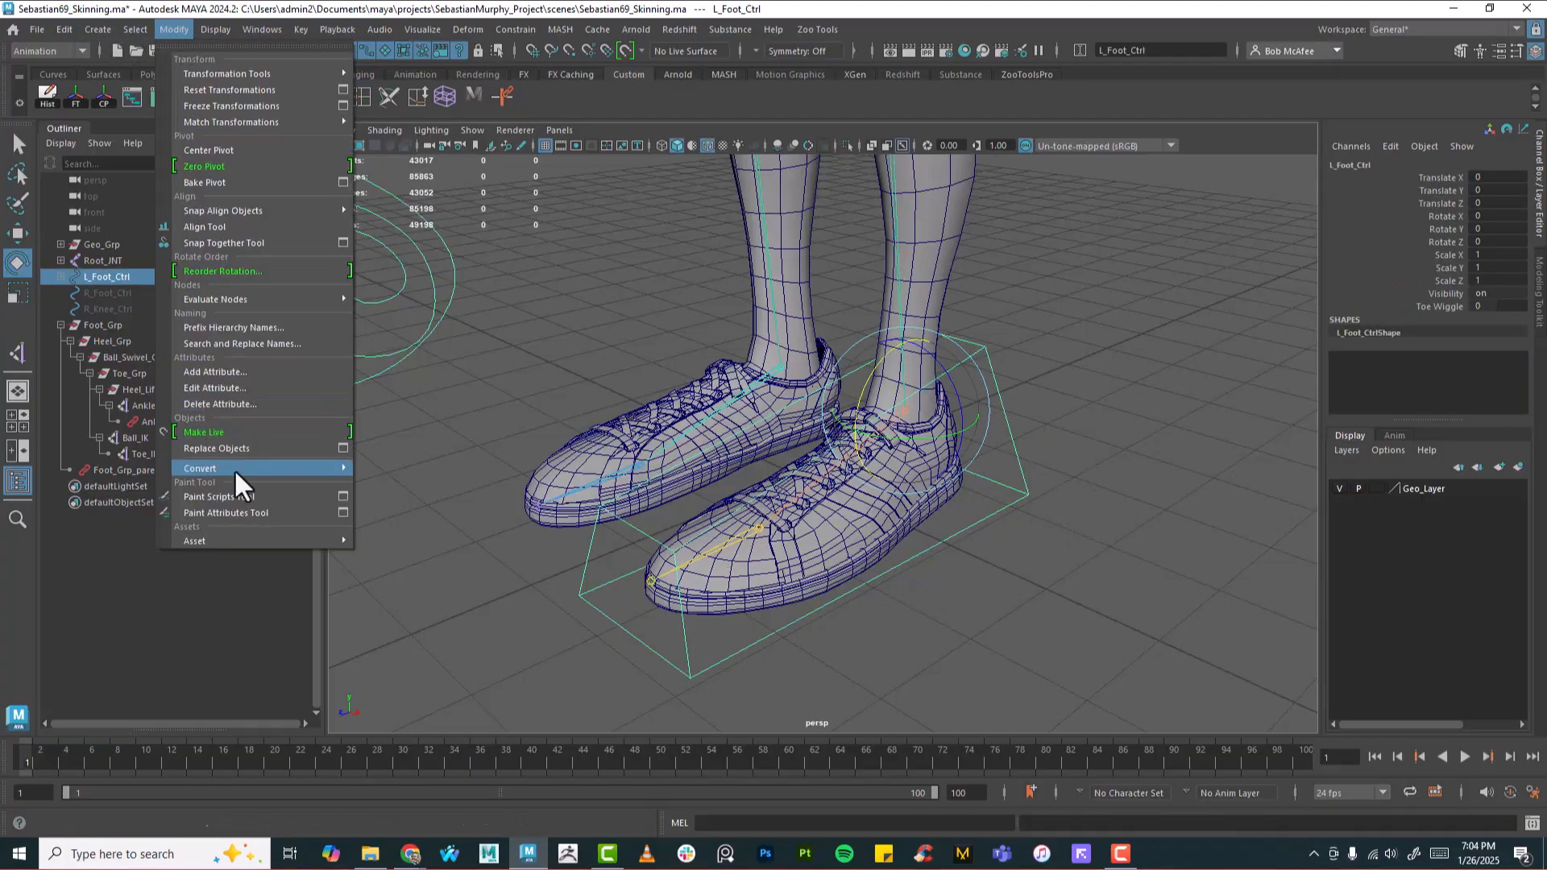
left_click(232, 371)
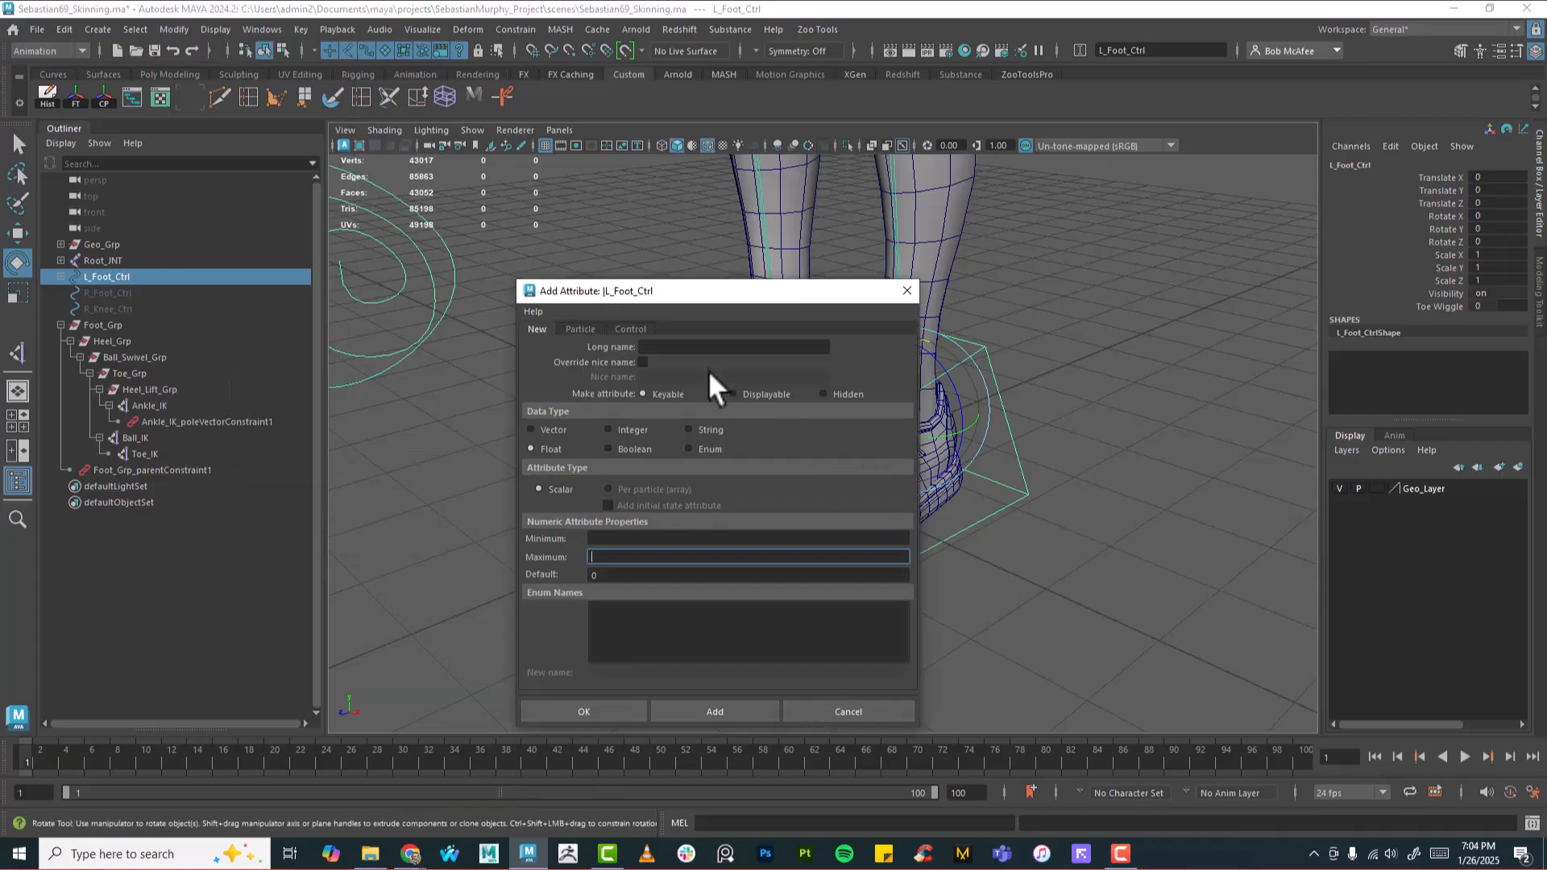
type("F")
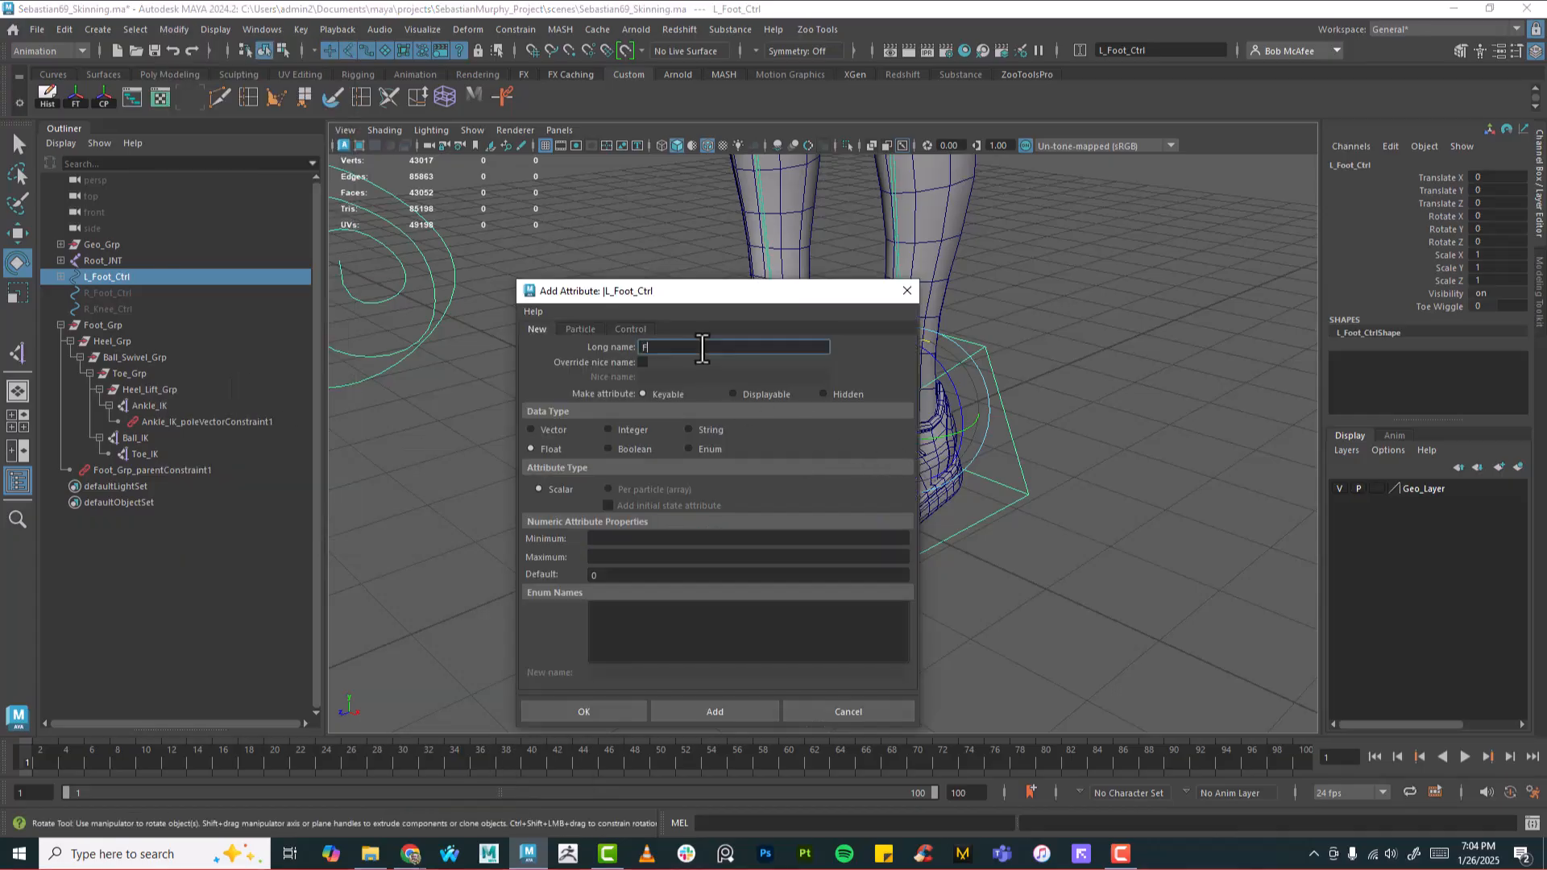
type("oot_Roll")
left_click(668, 538)
type("-10")
key("Tab")
type("1")
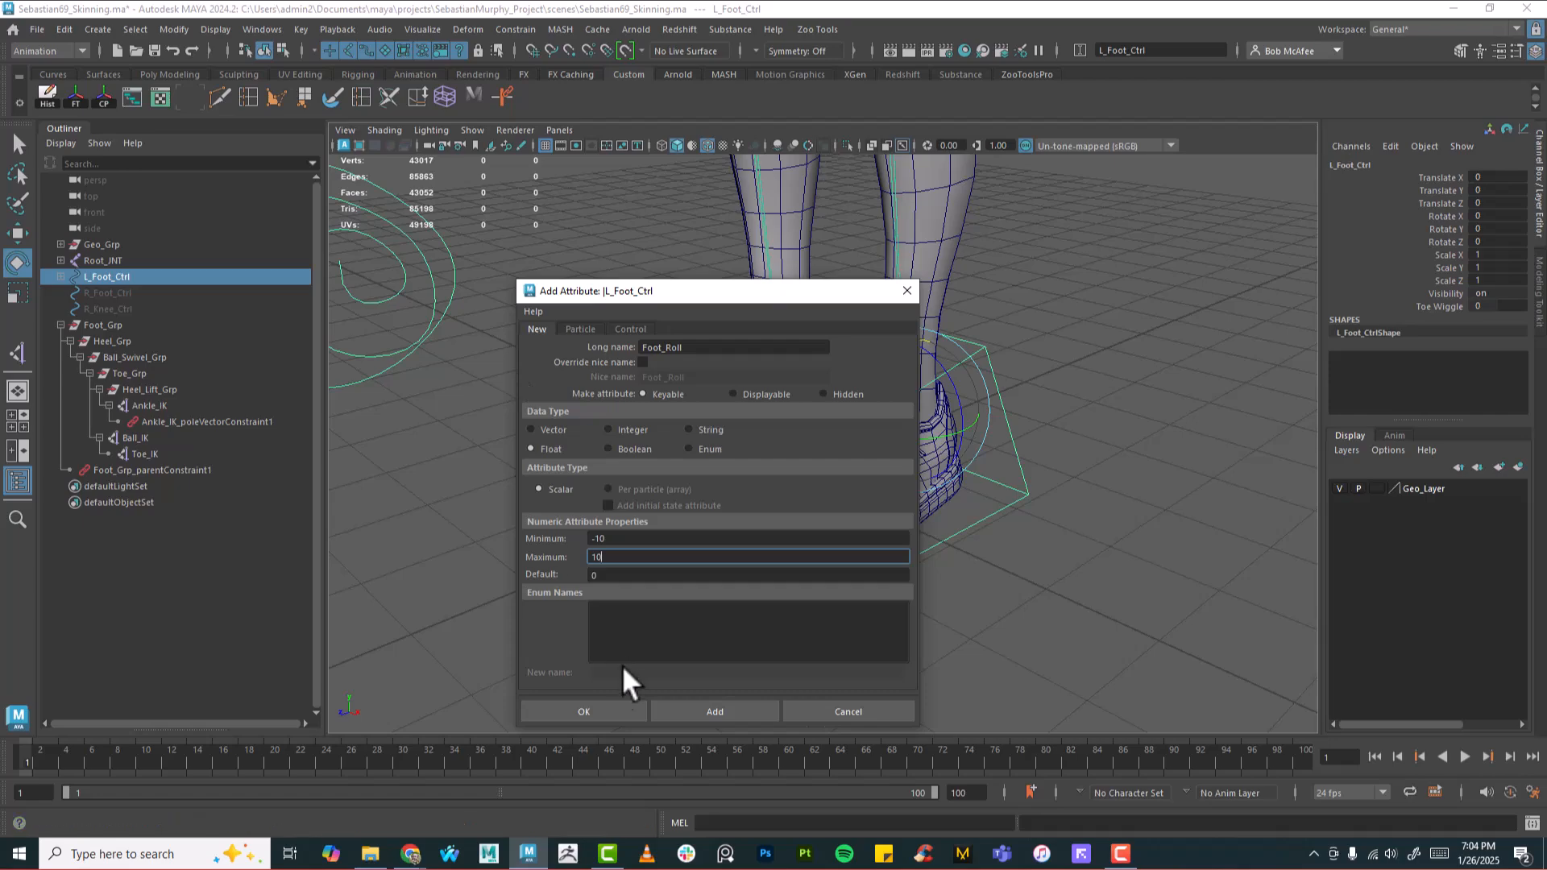
left_click(602, 711)
left_click_drag(1047, 534, 1099, 567, "alt")
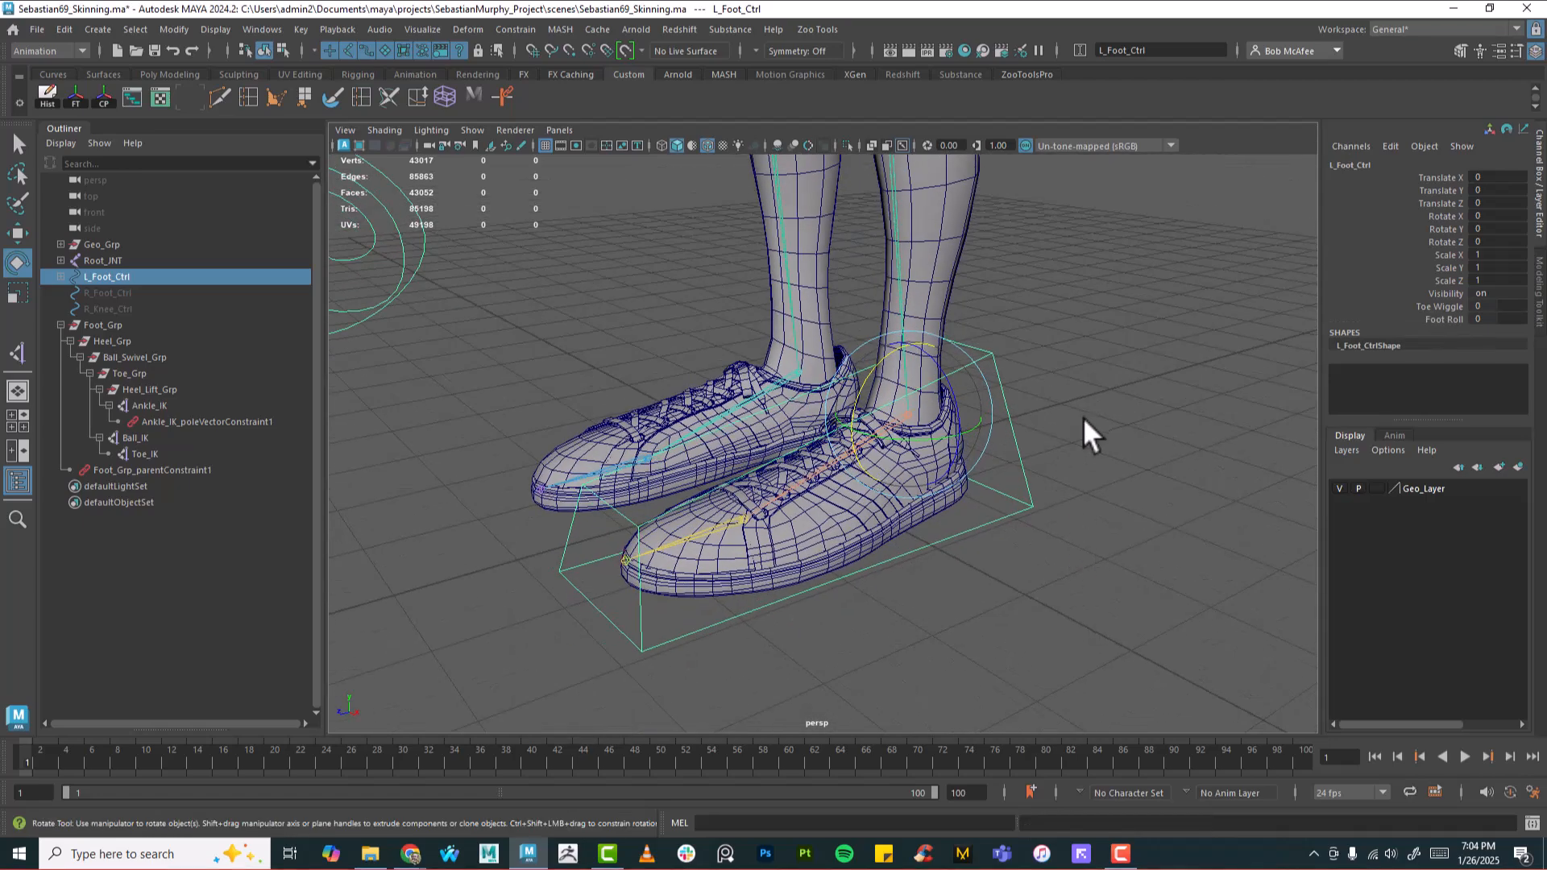
left_click_drag(1042, 424, 1025, 476, "alt")
right_click_drag(1025, 475, 1093, 514, "alt")
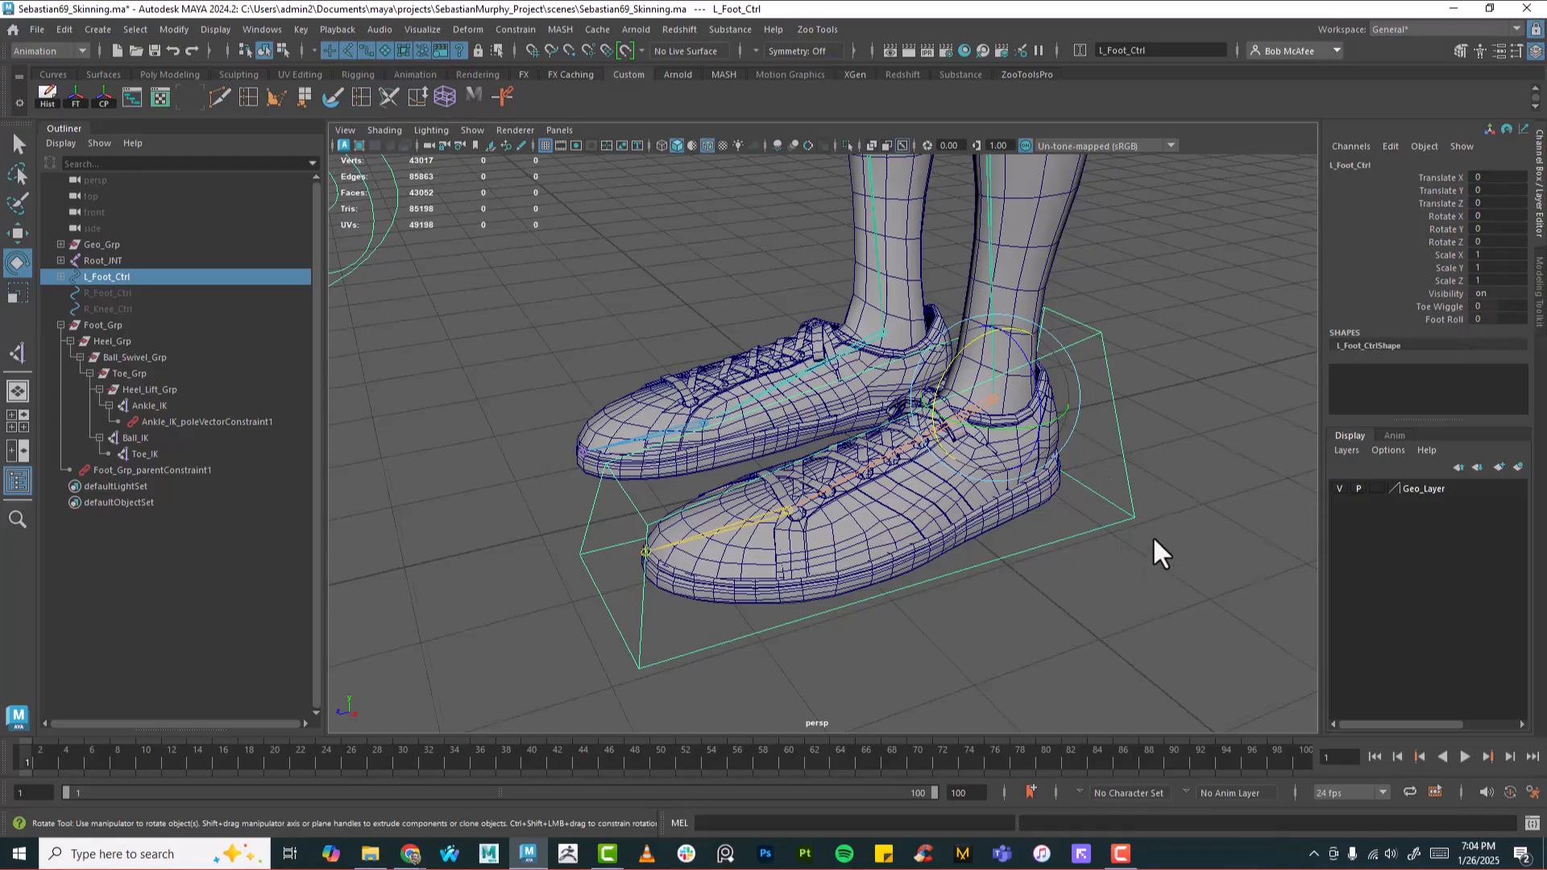
right_click_drag(1154, 548, 1063, 532, "alt")
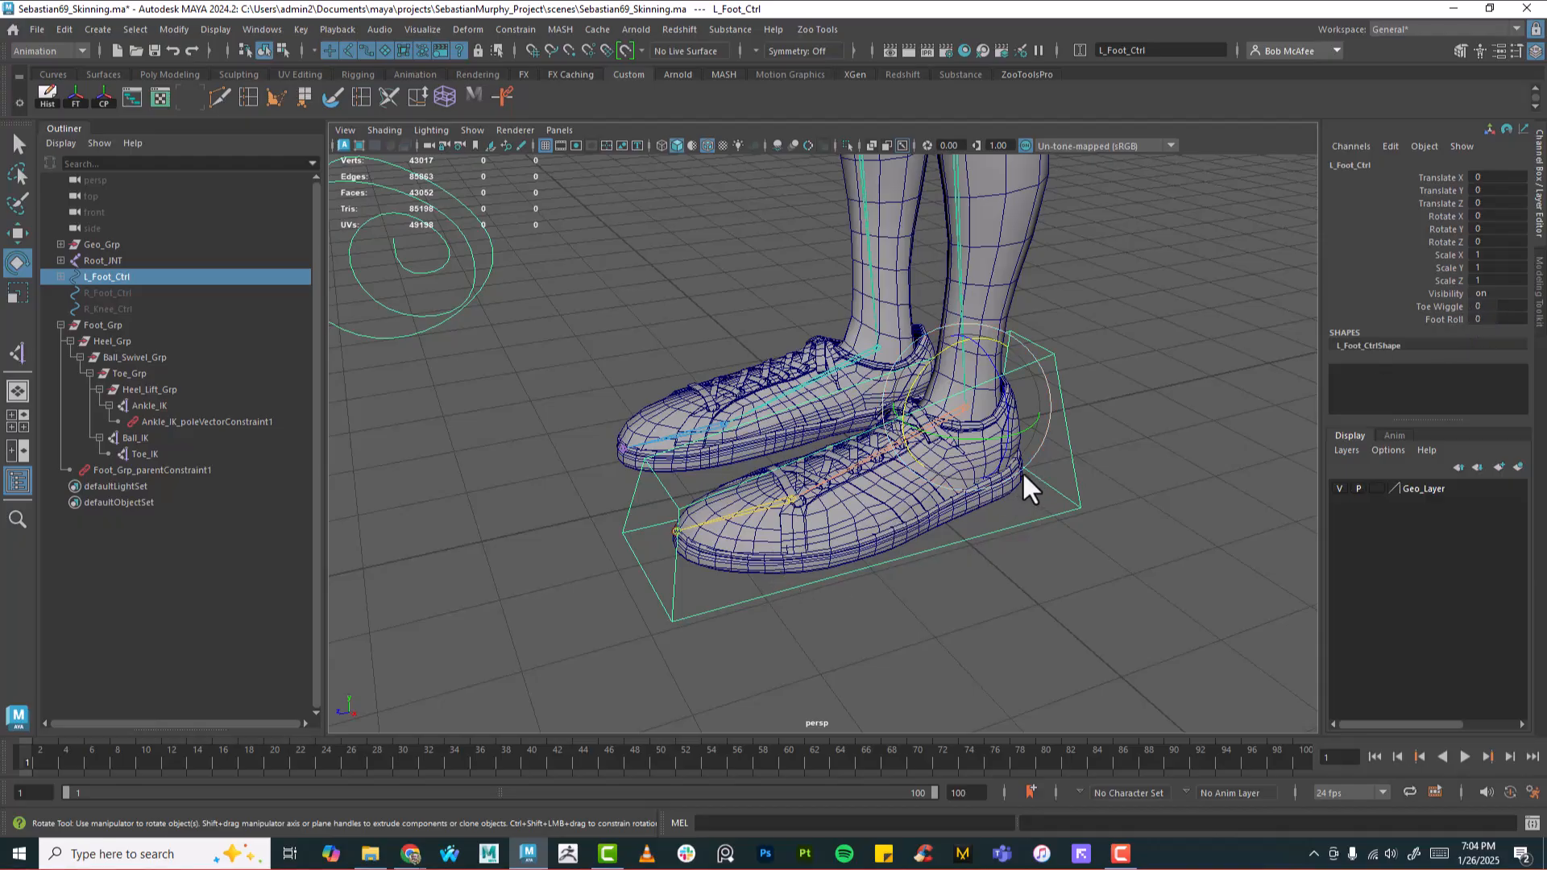
left_click_drag(775, 501, 670, 461, "alt")
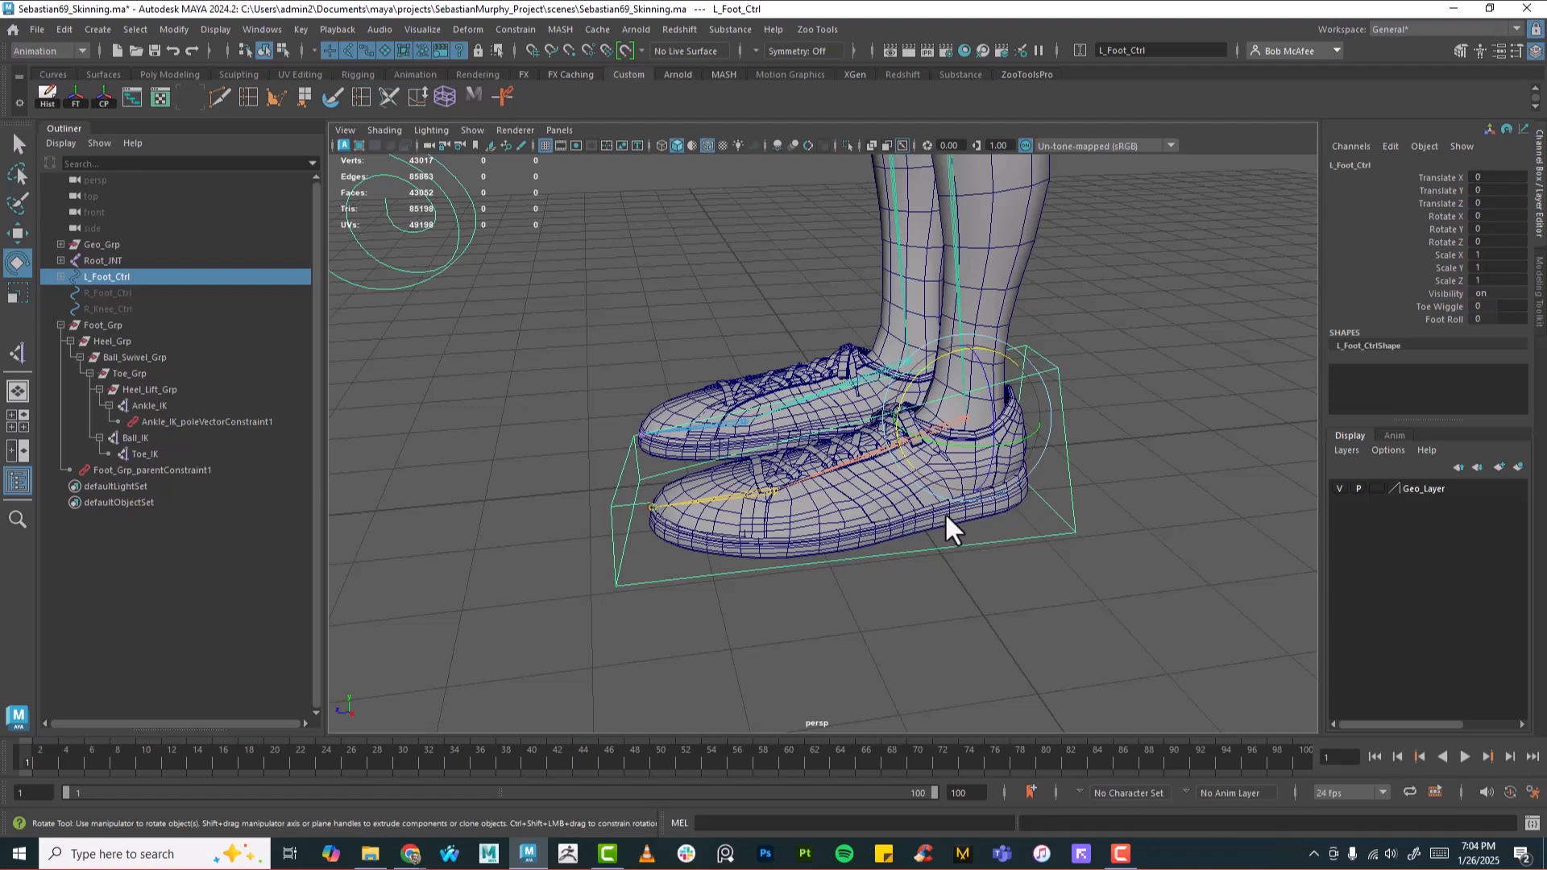
left_click_drag(1026, 544, 1068, 556, "alt")
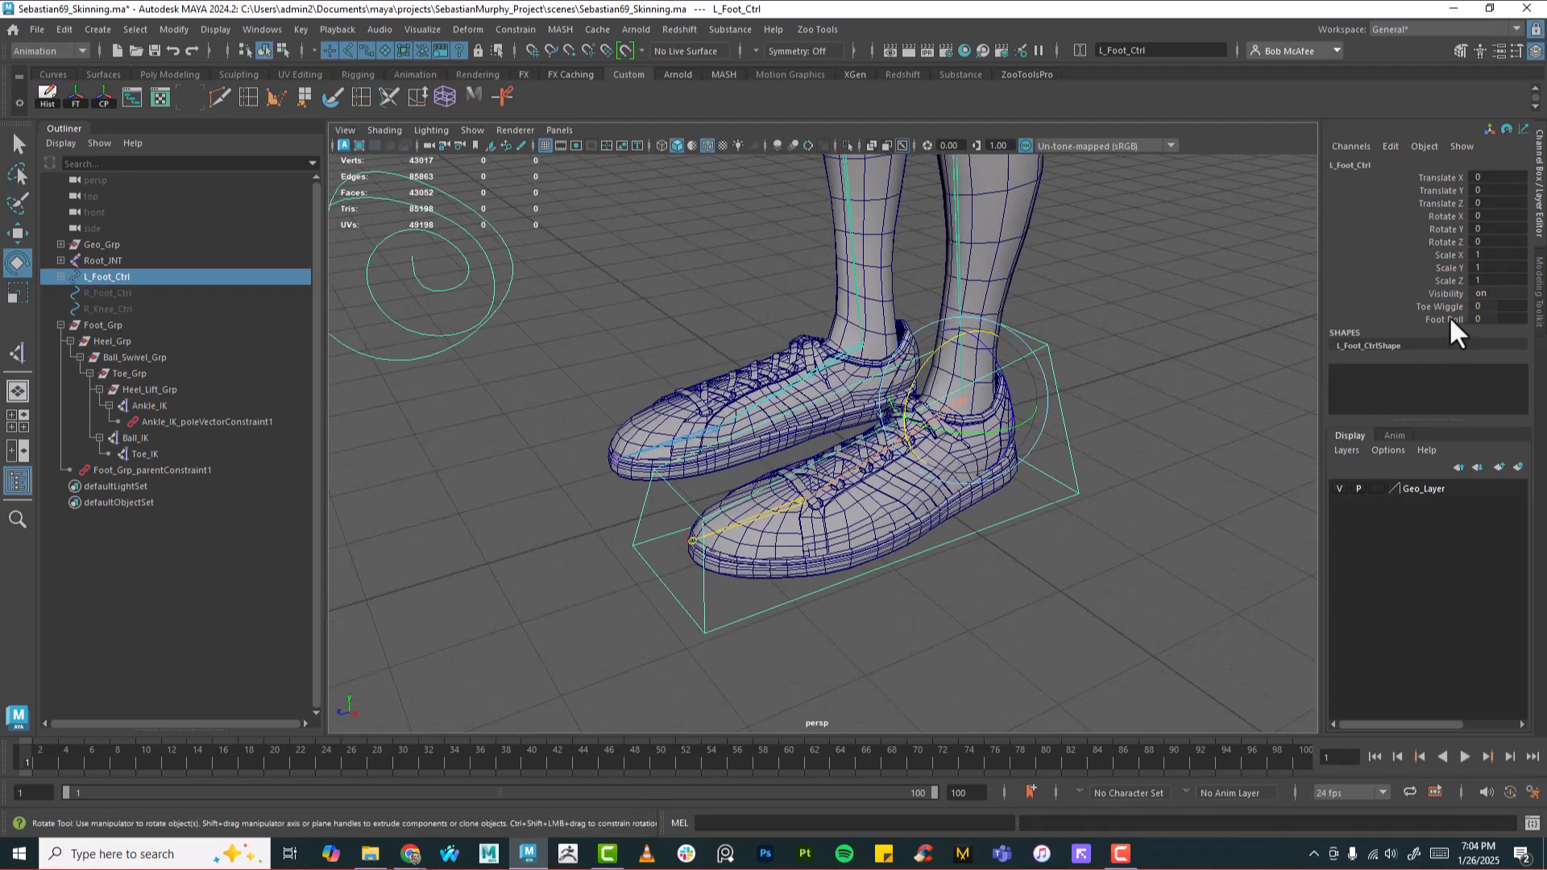
Step: Set up a driven key with Foot Roll of L_Foot_Ctrl as the driver and Rotate X of Heel_Lift_Grp as driven
left_click(143, 390)
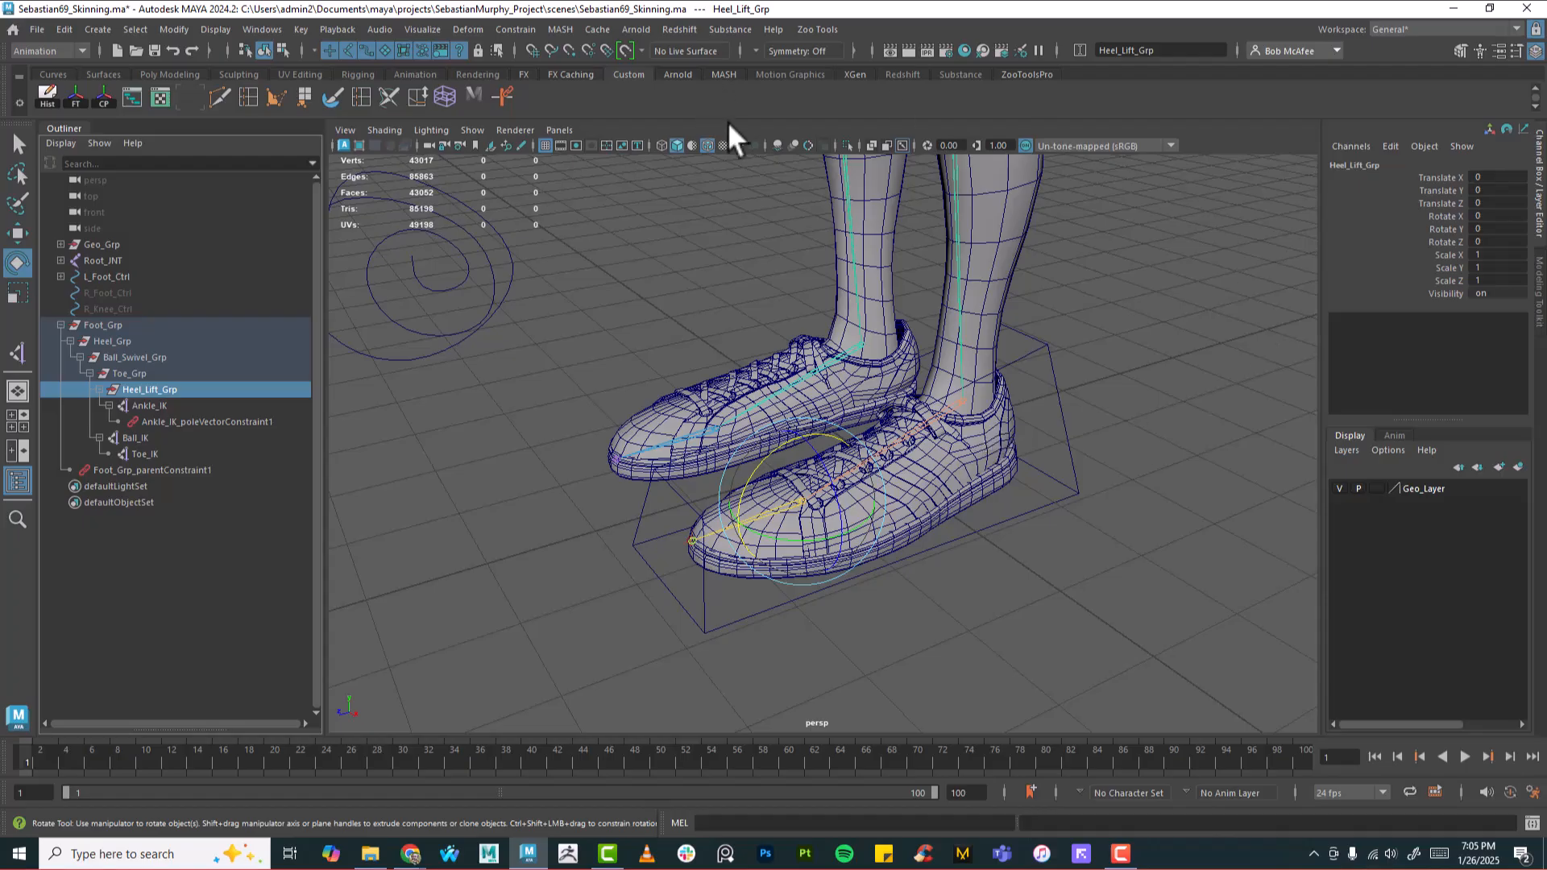
left_click(1444, 216)
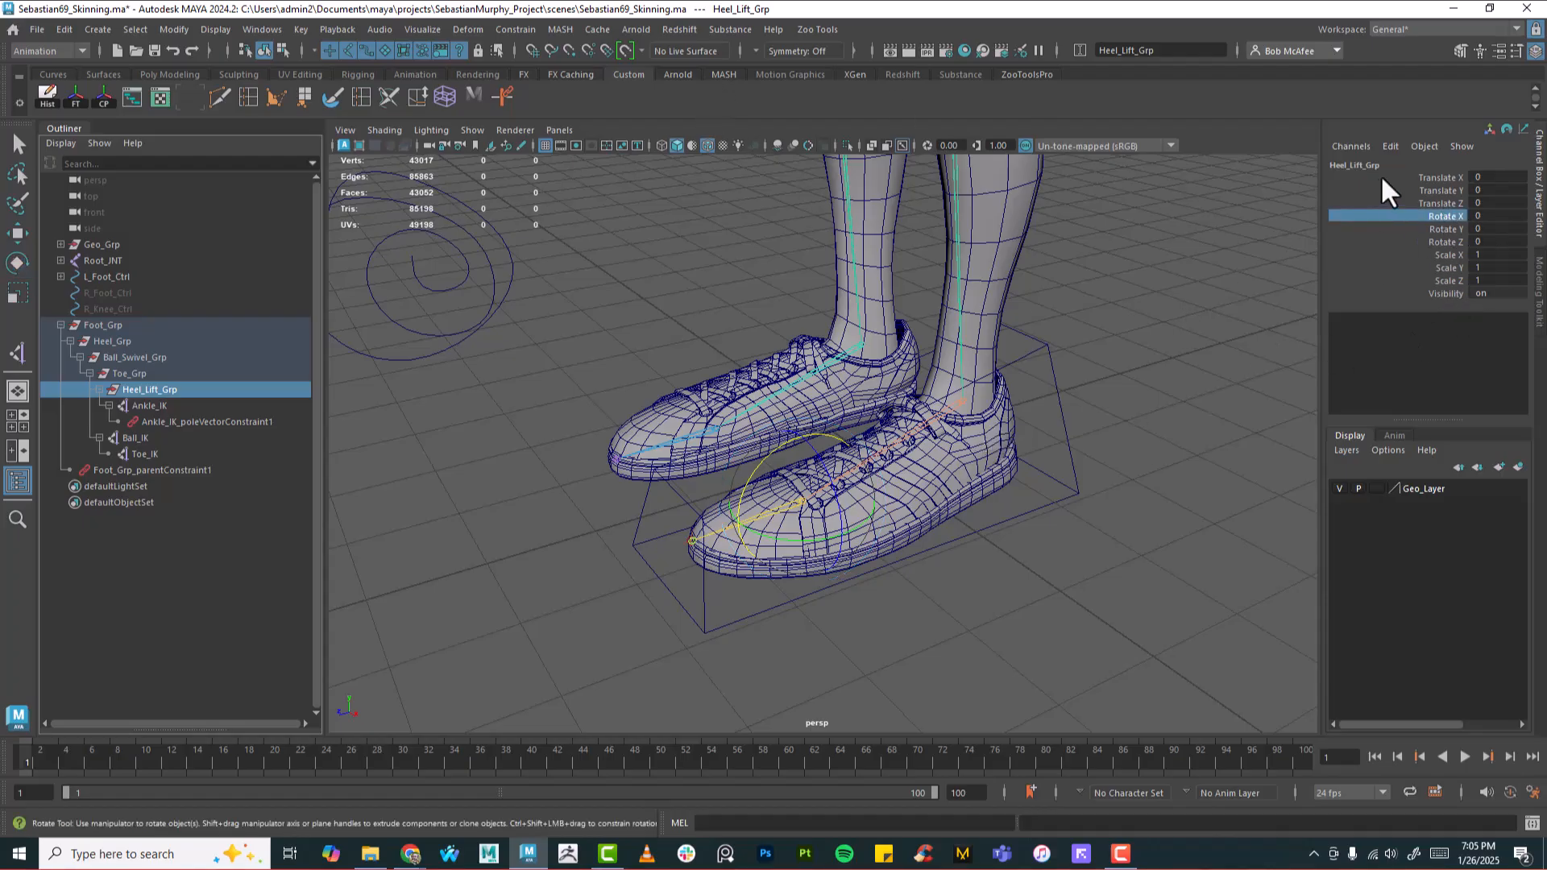
left_click(1391, 147)
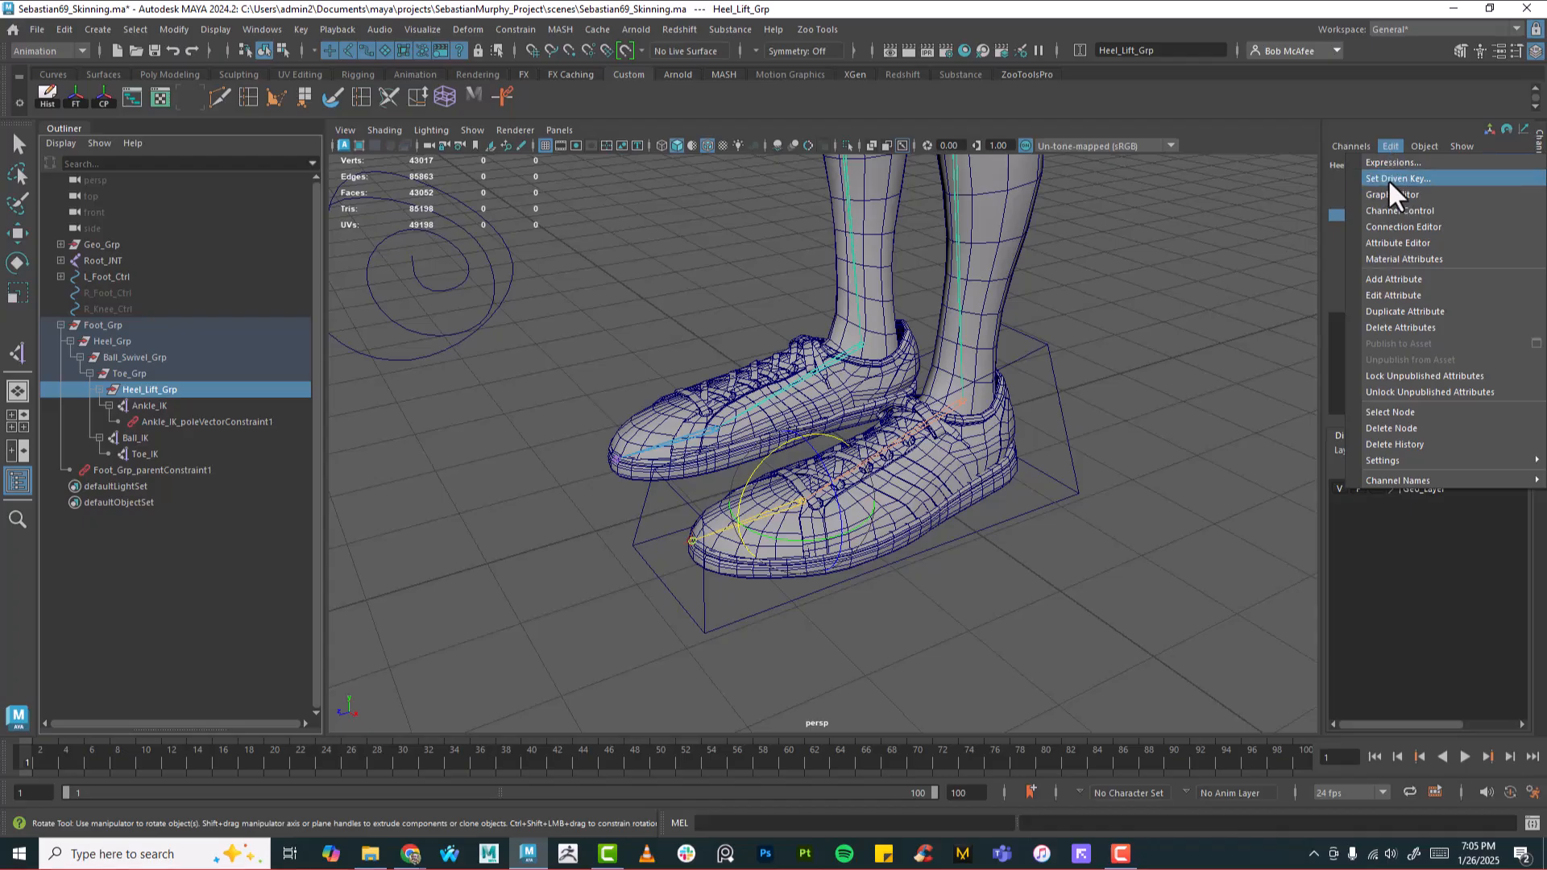
left_click(1392, 178)
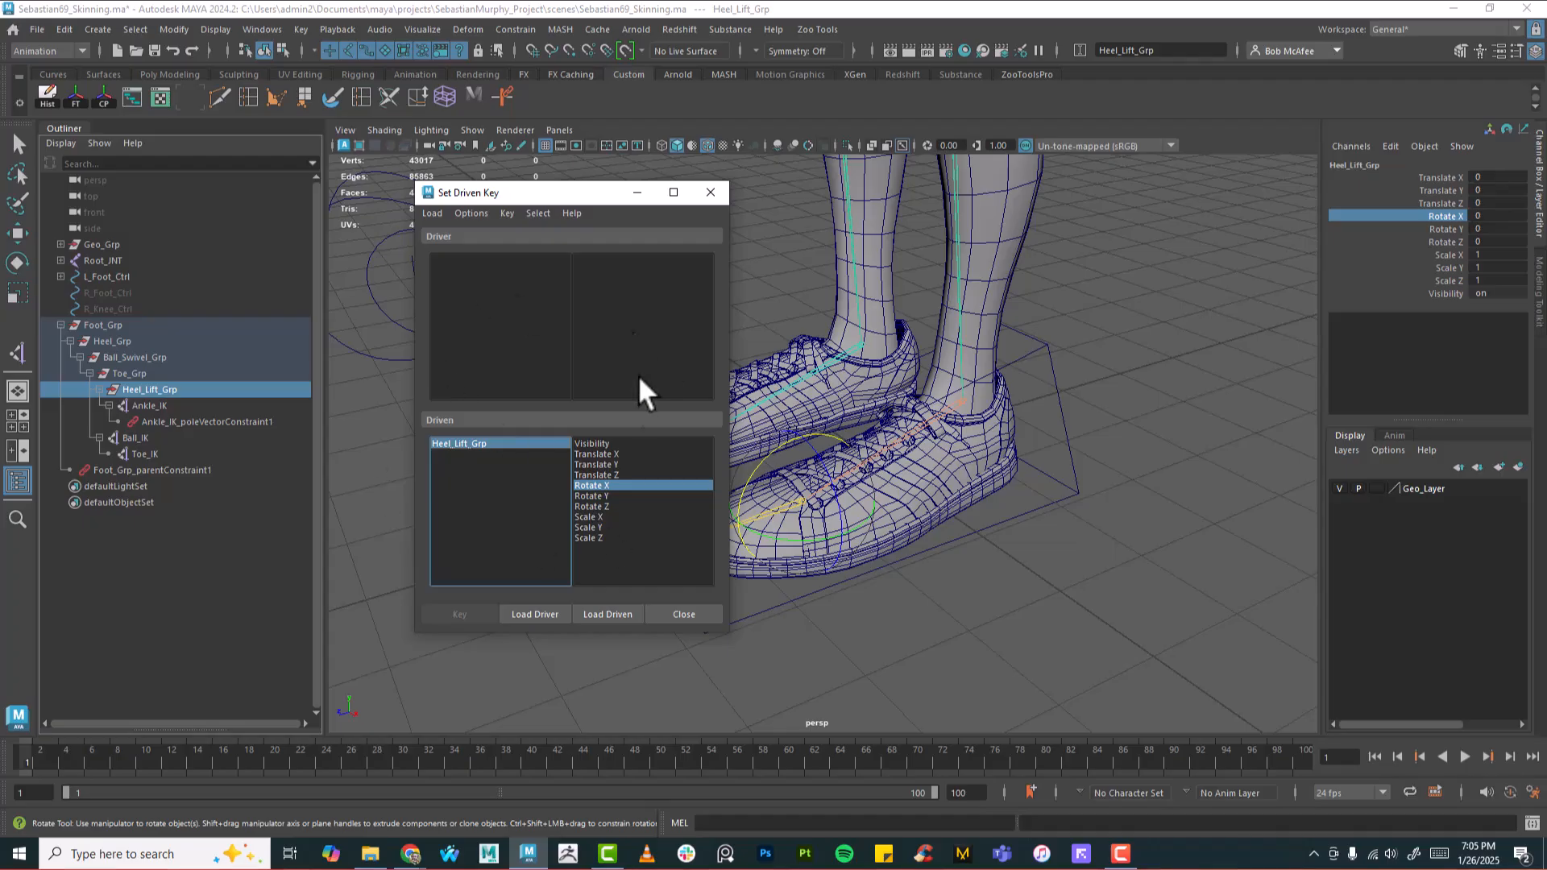
left_click(1076, 494)
left_click(542, 613)
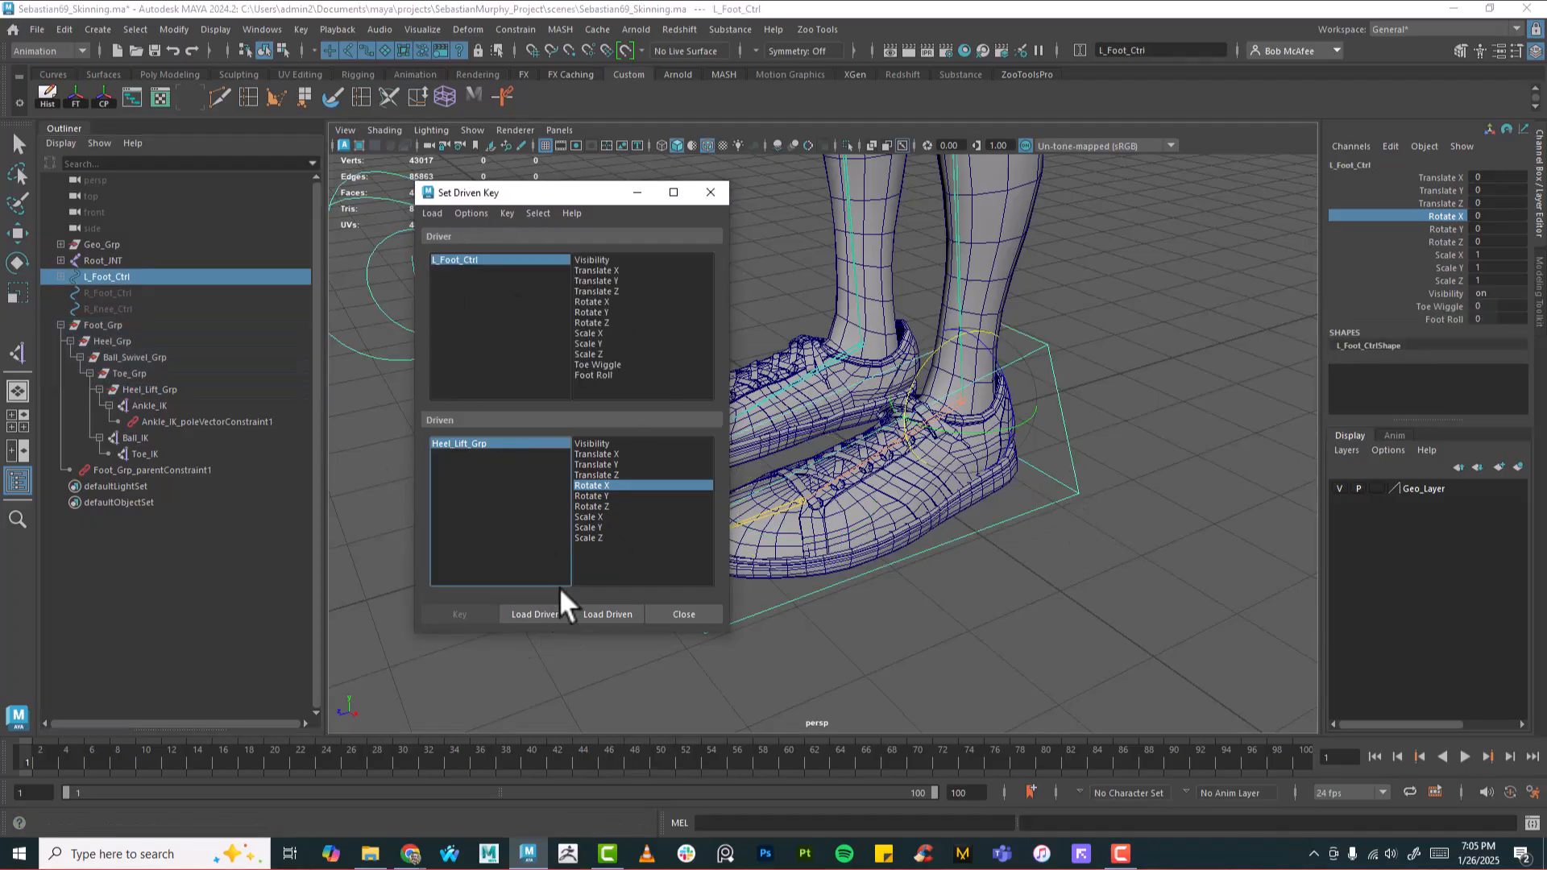
left_click(598, 374)
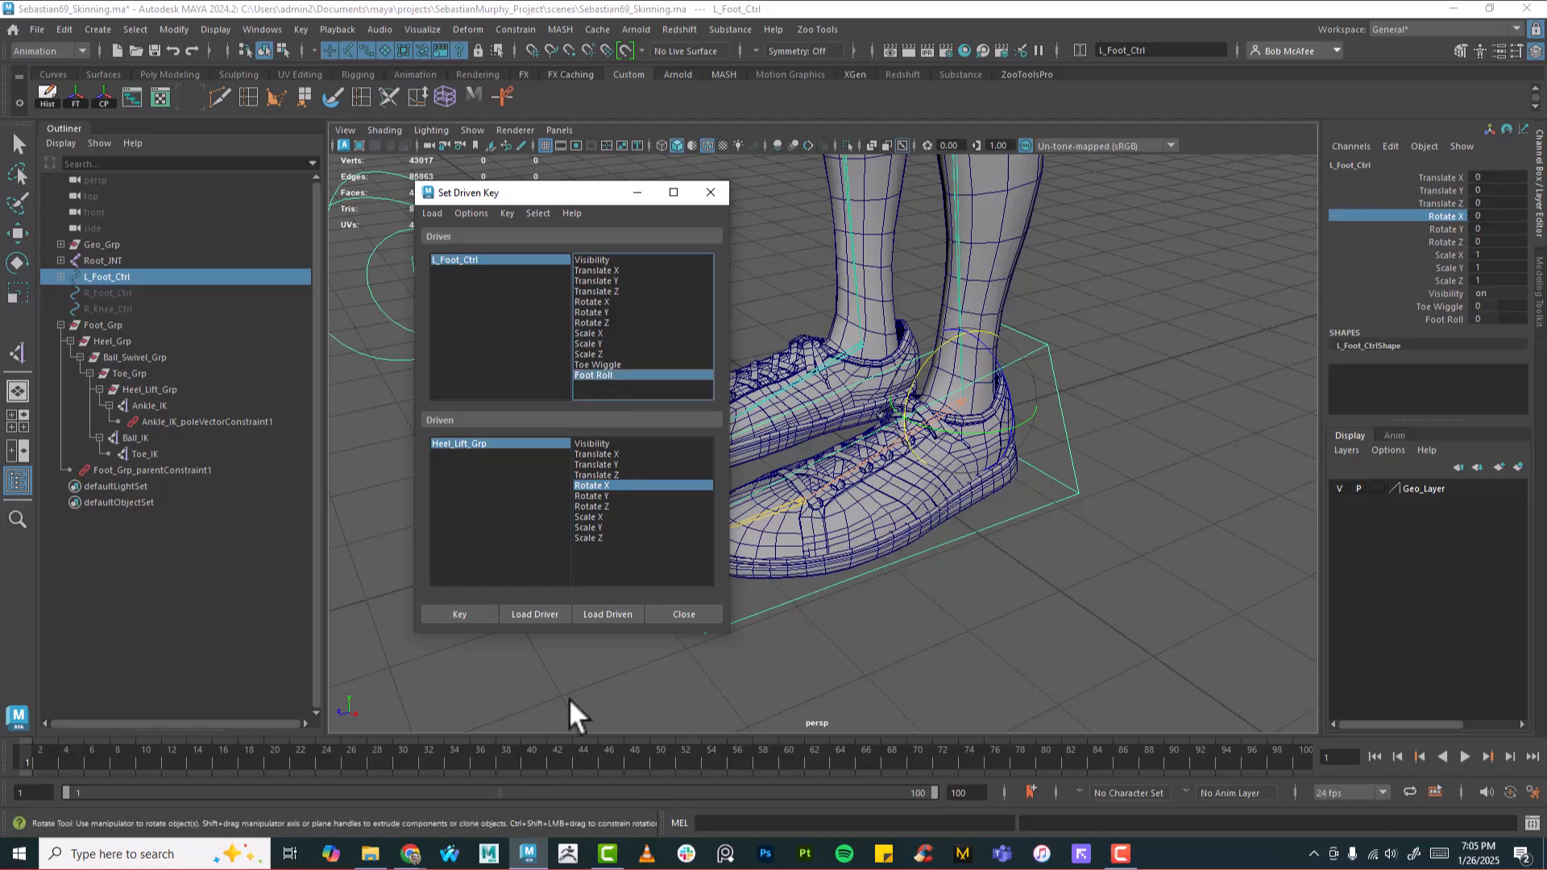
Step: Key the neutral pose with Foot Roll at 0 and Heel_Lift_Grp Rotate X at 0, and reselect L_Foot_Ctrl
middle_click_drag(1075, 451, 1197, 457, "alt")
left_click(446, 614)
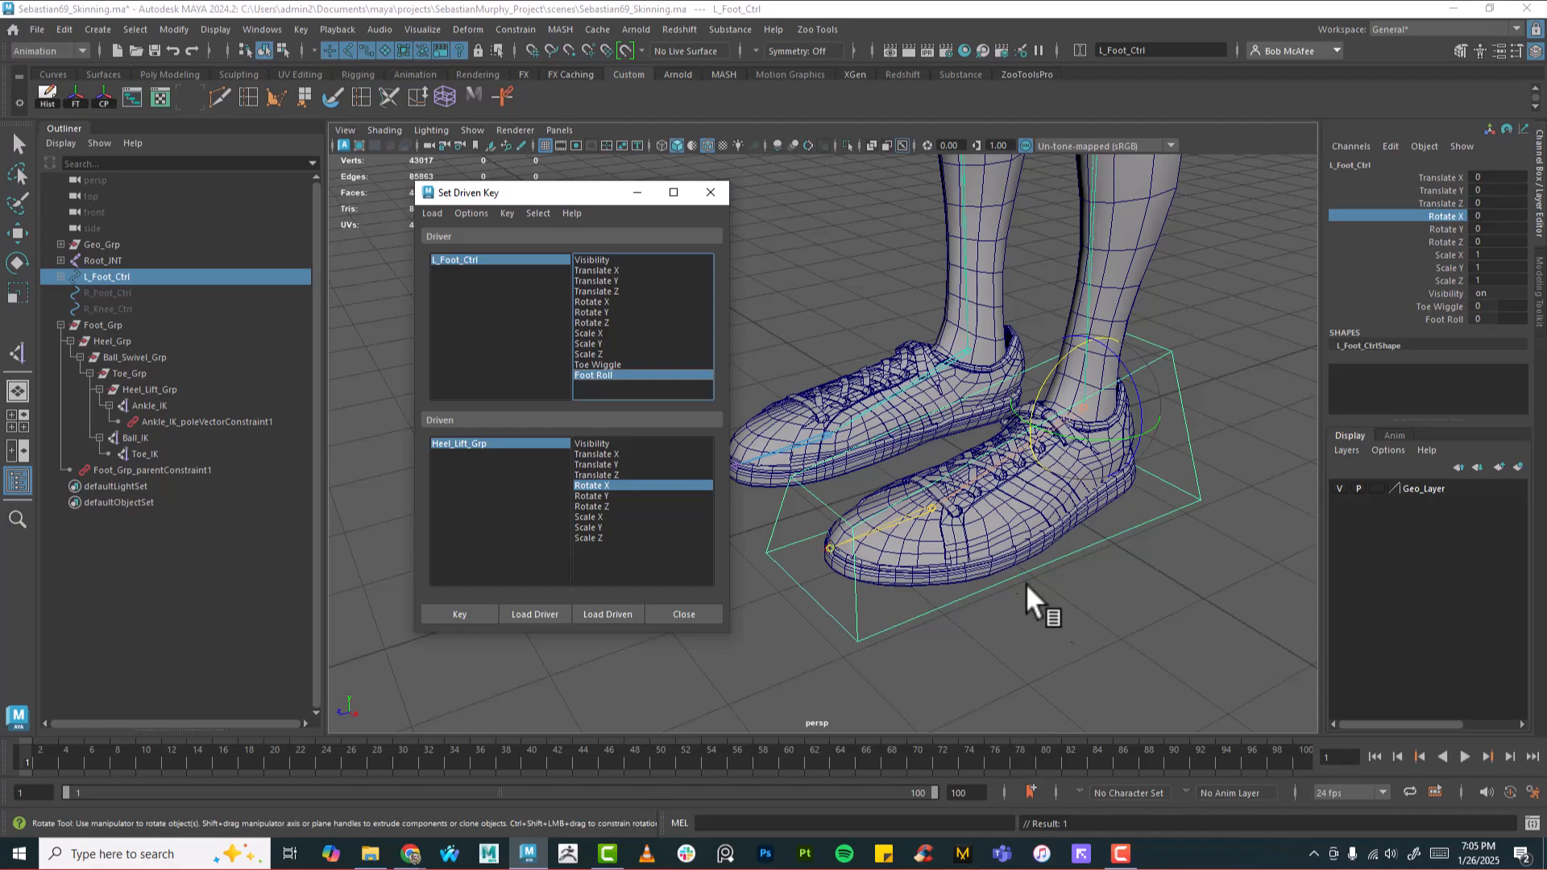
left_click(503, 442)
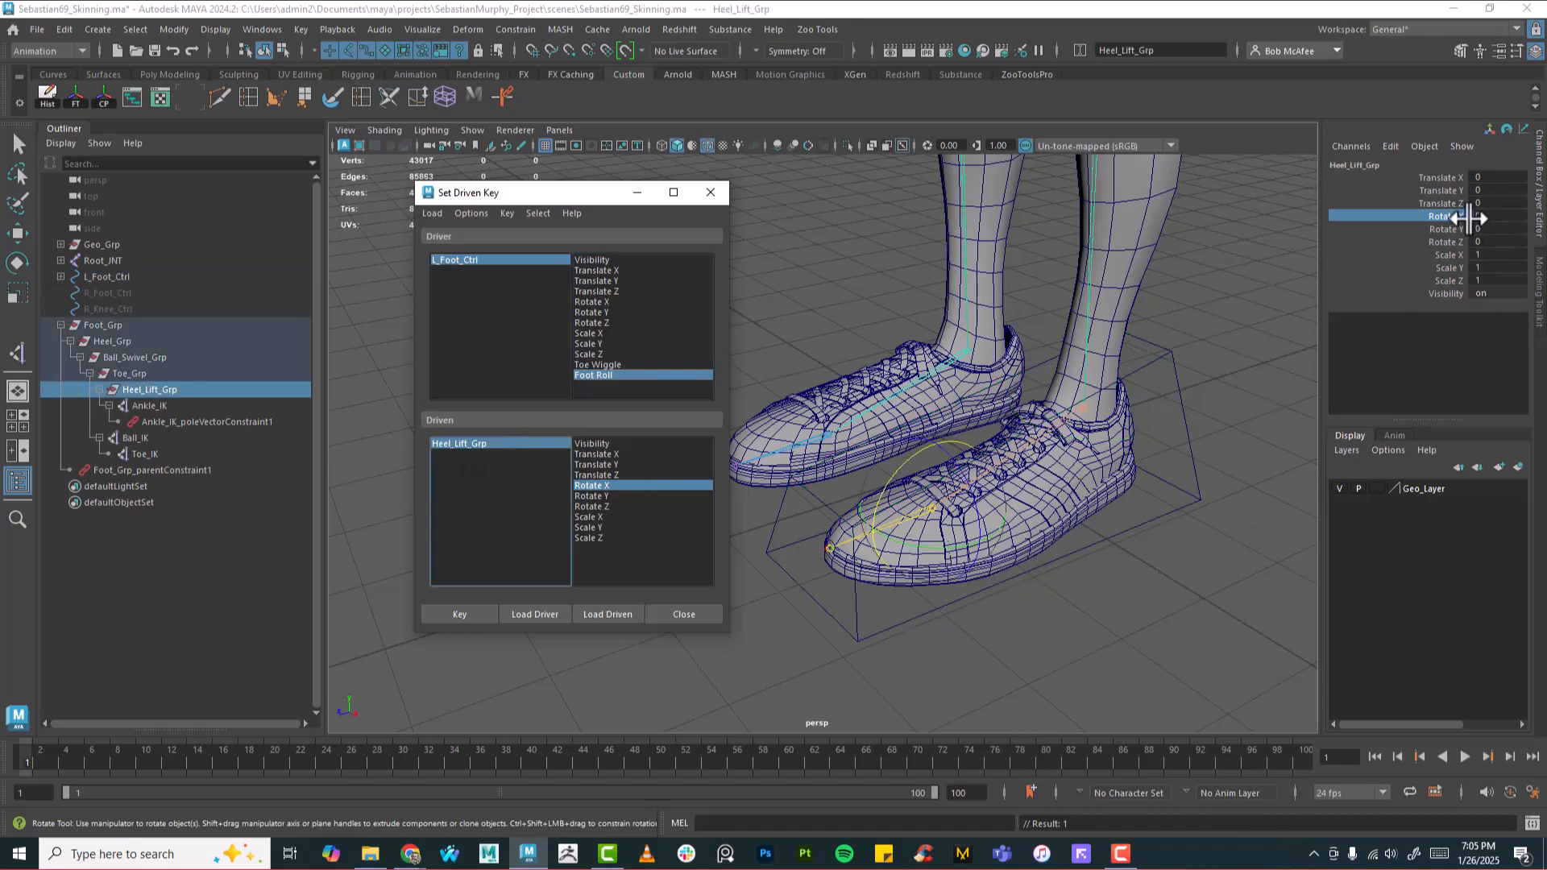
left_click(505, 260)
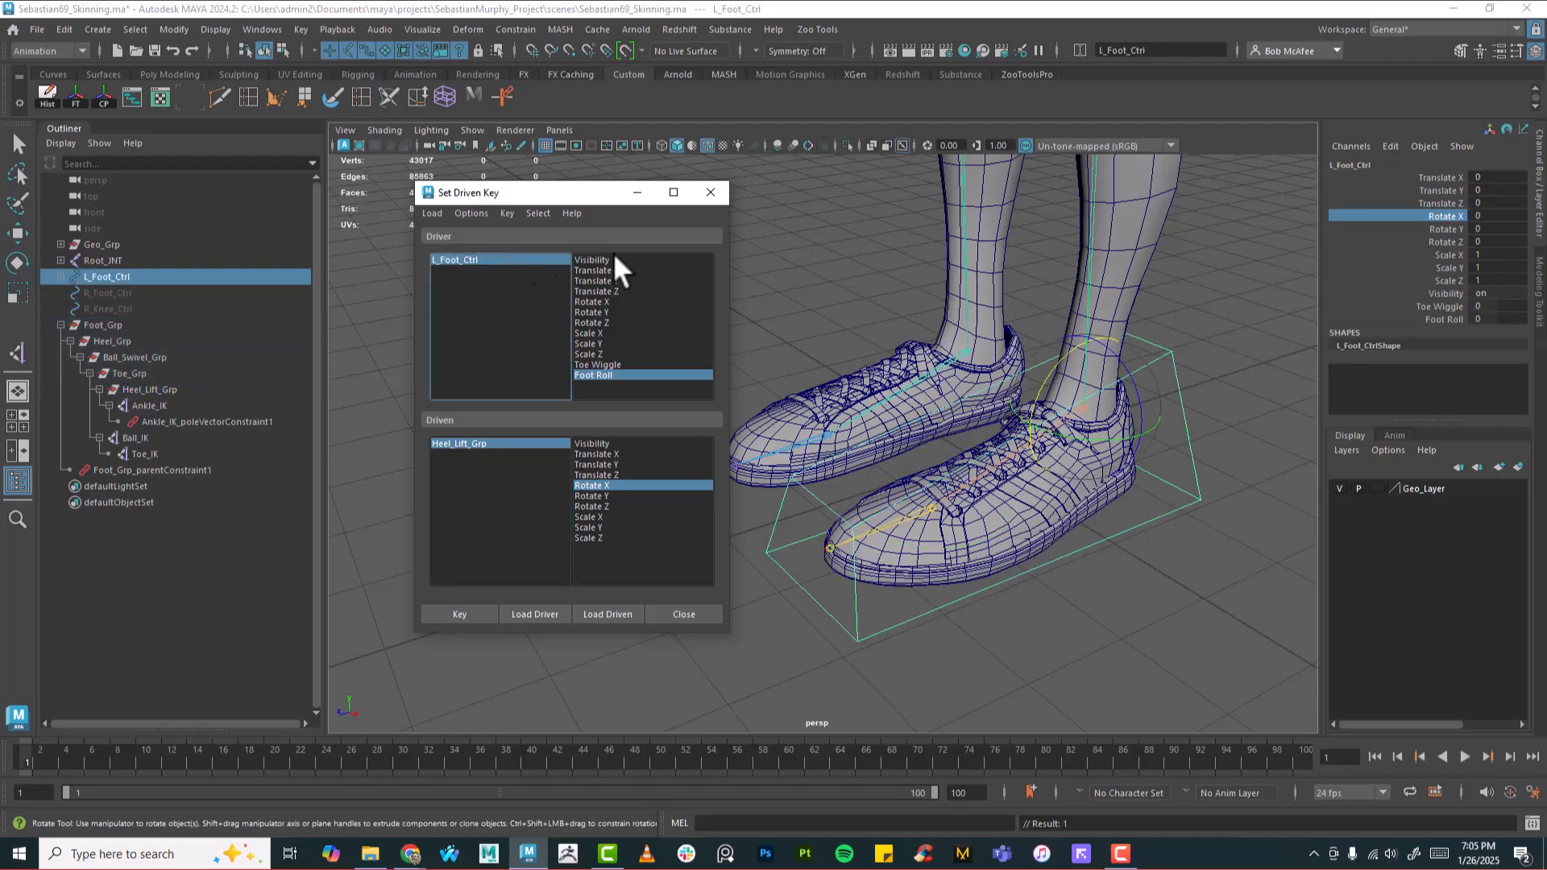
Step: Key the heel-lift pose with Foot Roll at 10 and Heel_Lift_Grp Rotate X at 60
left_click(1444, 319)
middle_click_drag(990, 430, 1053, 411)
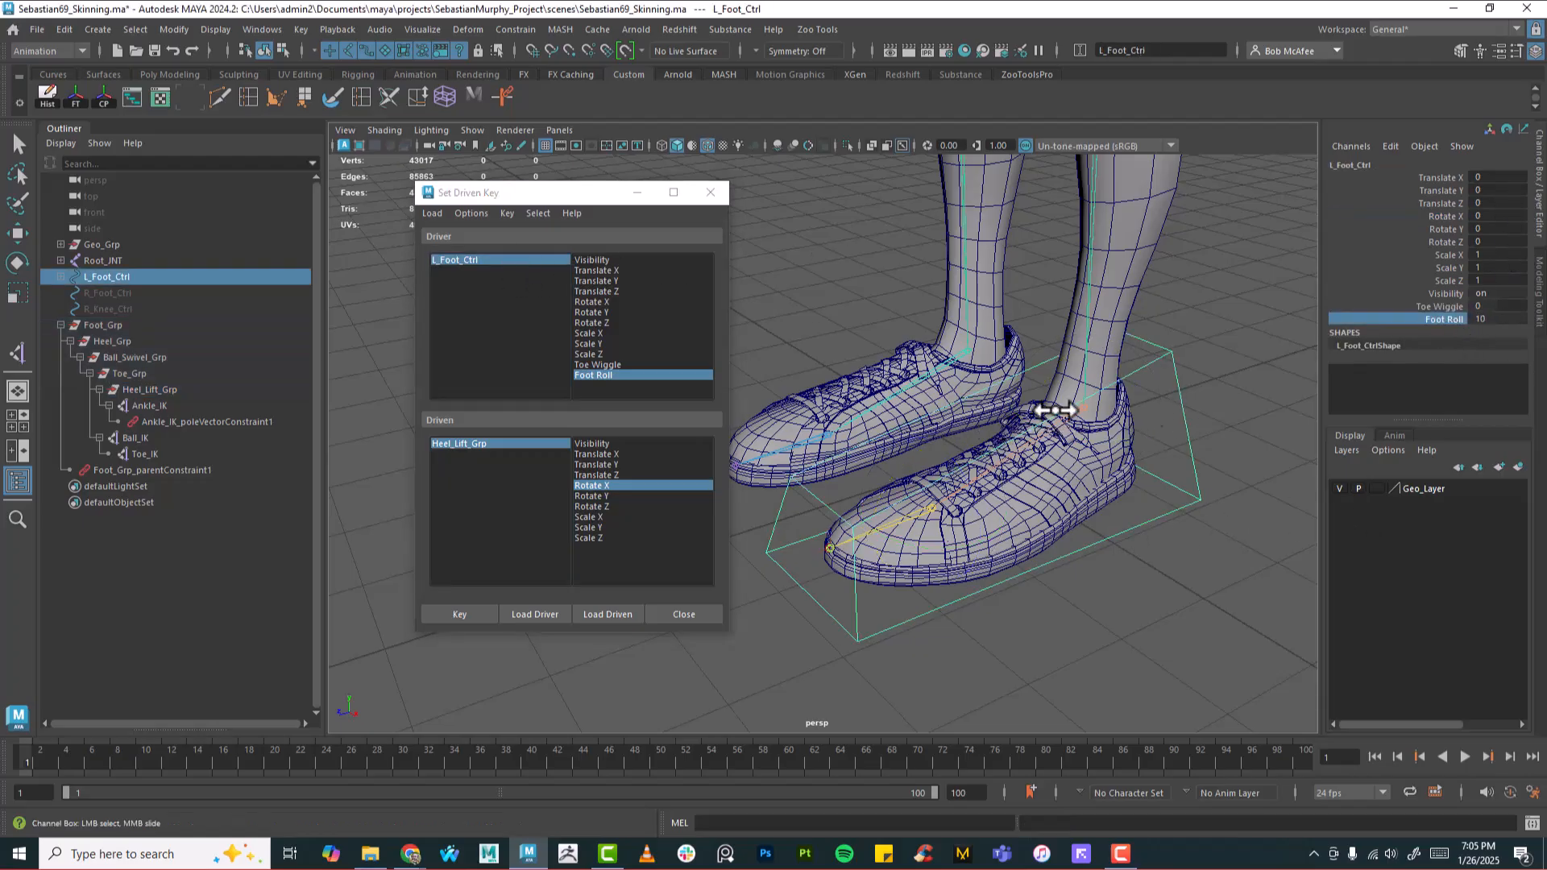
left_click(500, 444)
key("e")
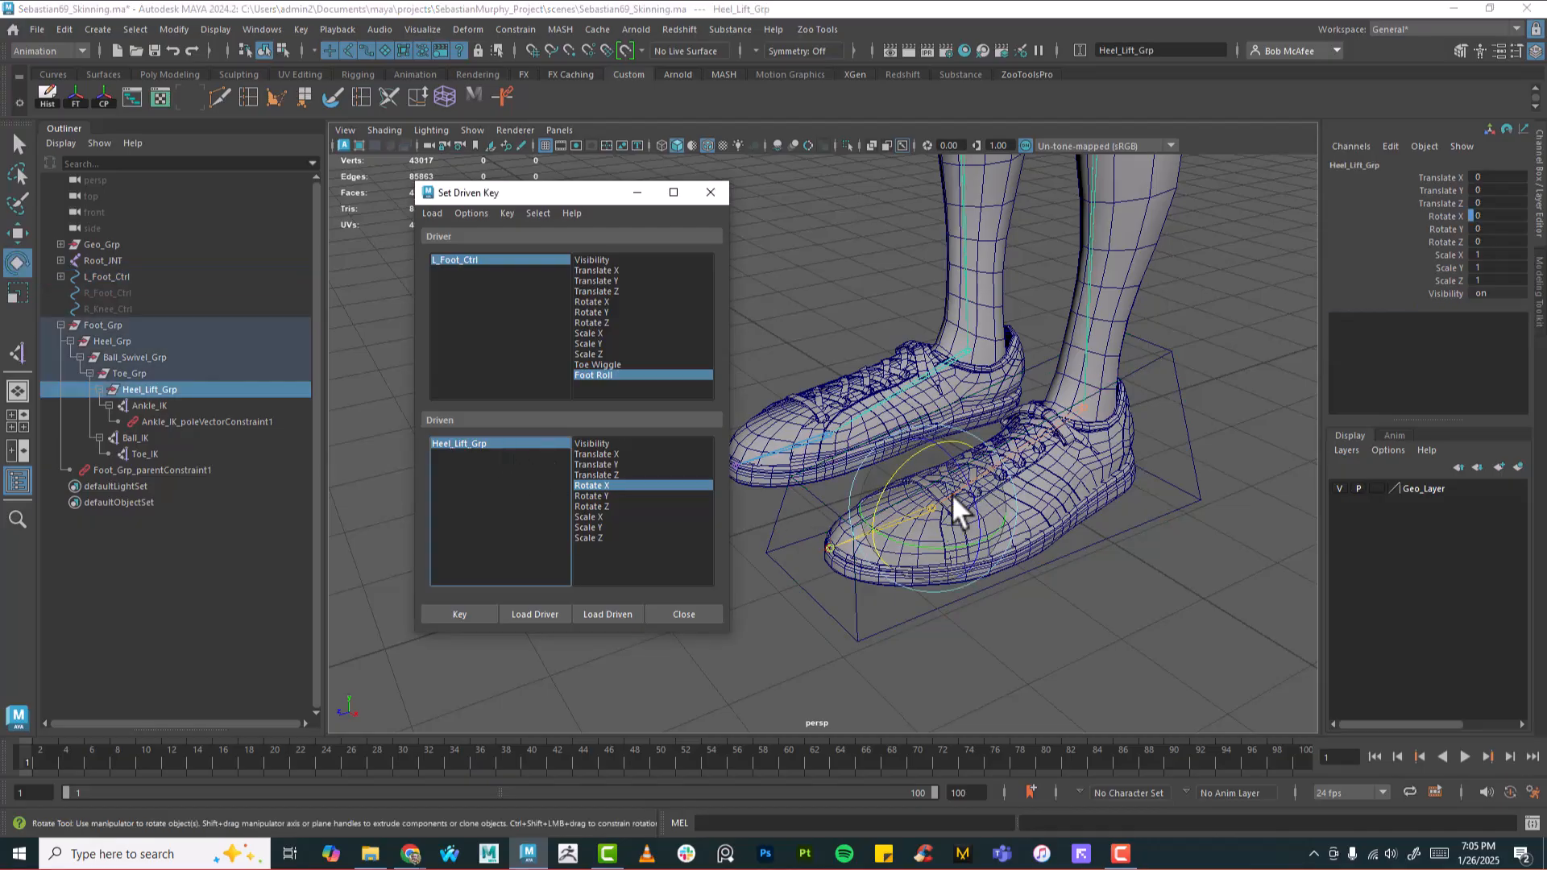
left_click(918, 456)
left_click_drag(913, 452, 858, 497)
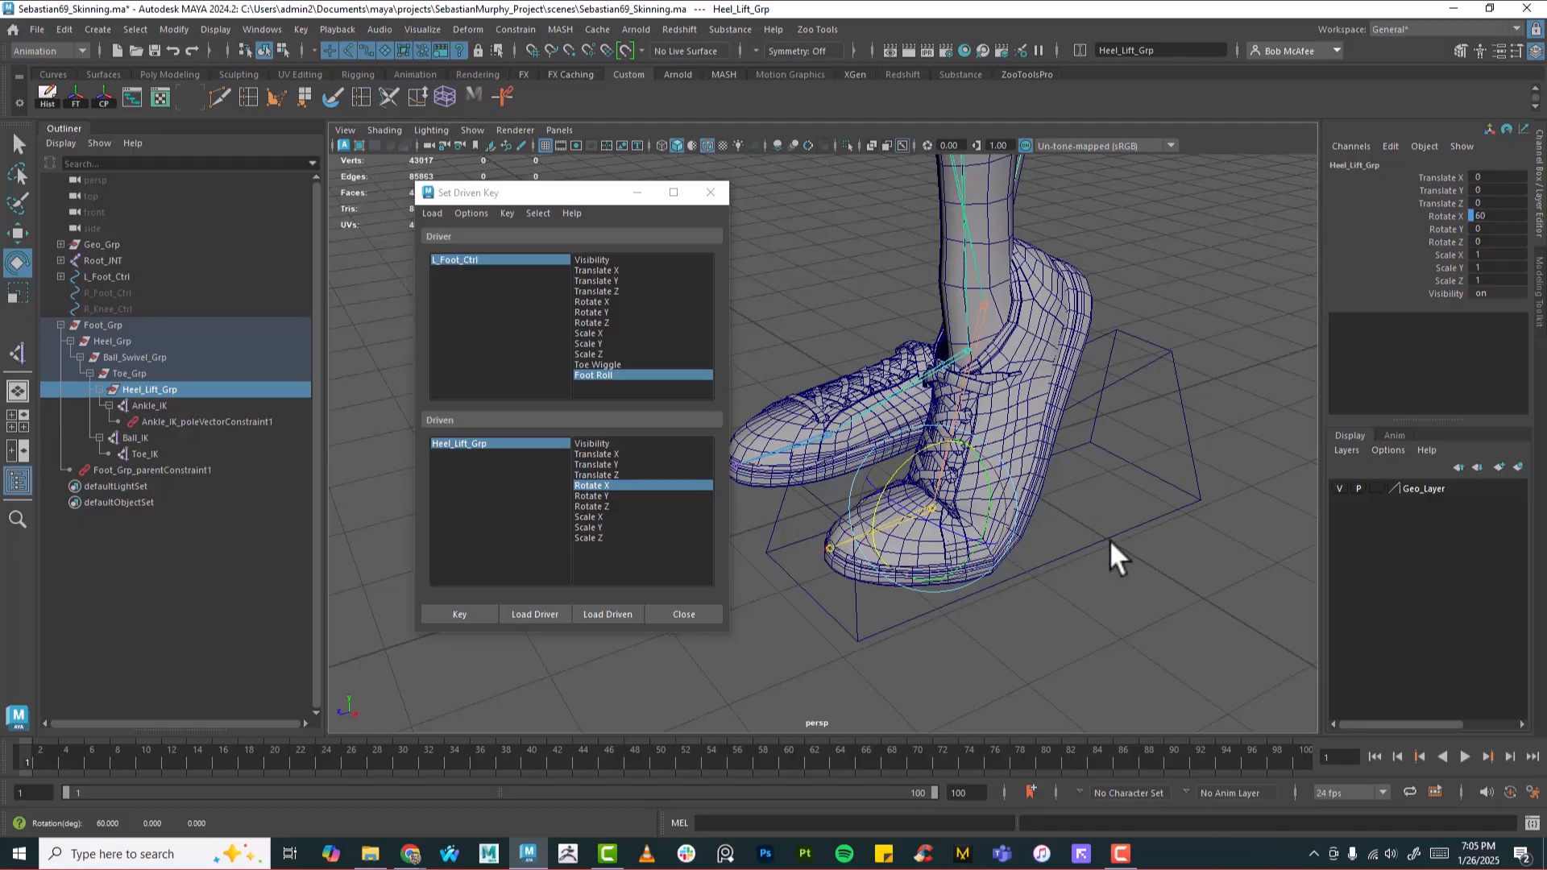
left_click(460, 614)
Step: Test the heel lift by scrubbing Foot Roll on L_Foot_Ctrl, and return it to 0
left_click(1196, 476)
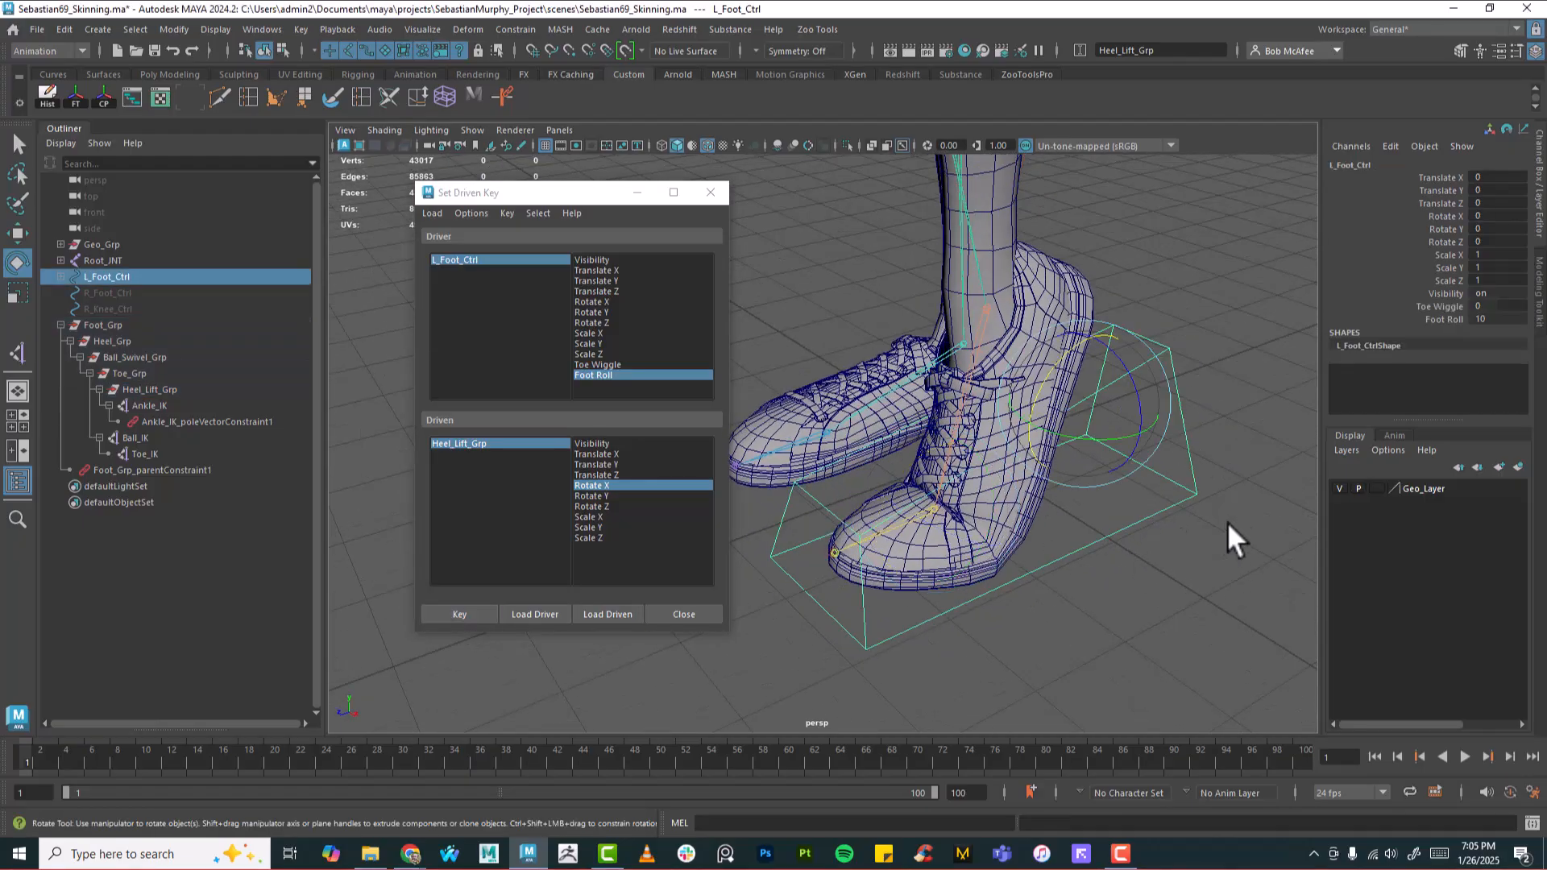
left_click(1439, 319)
middle_click_drag(1253, 305, 1170, 380)
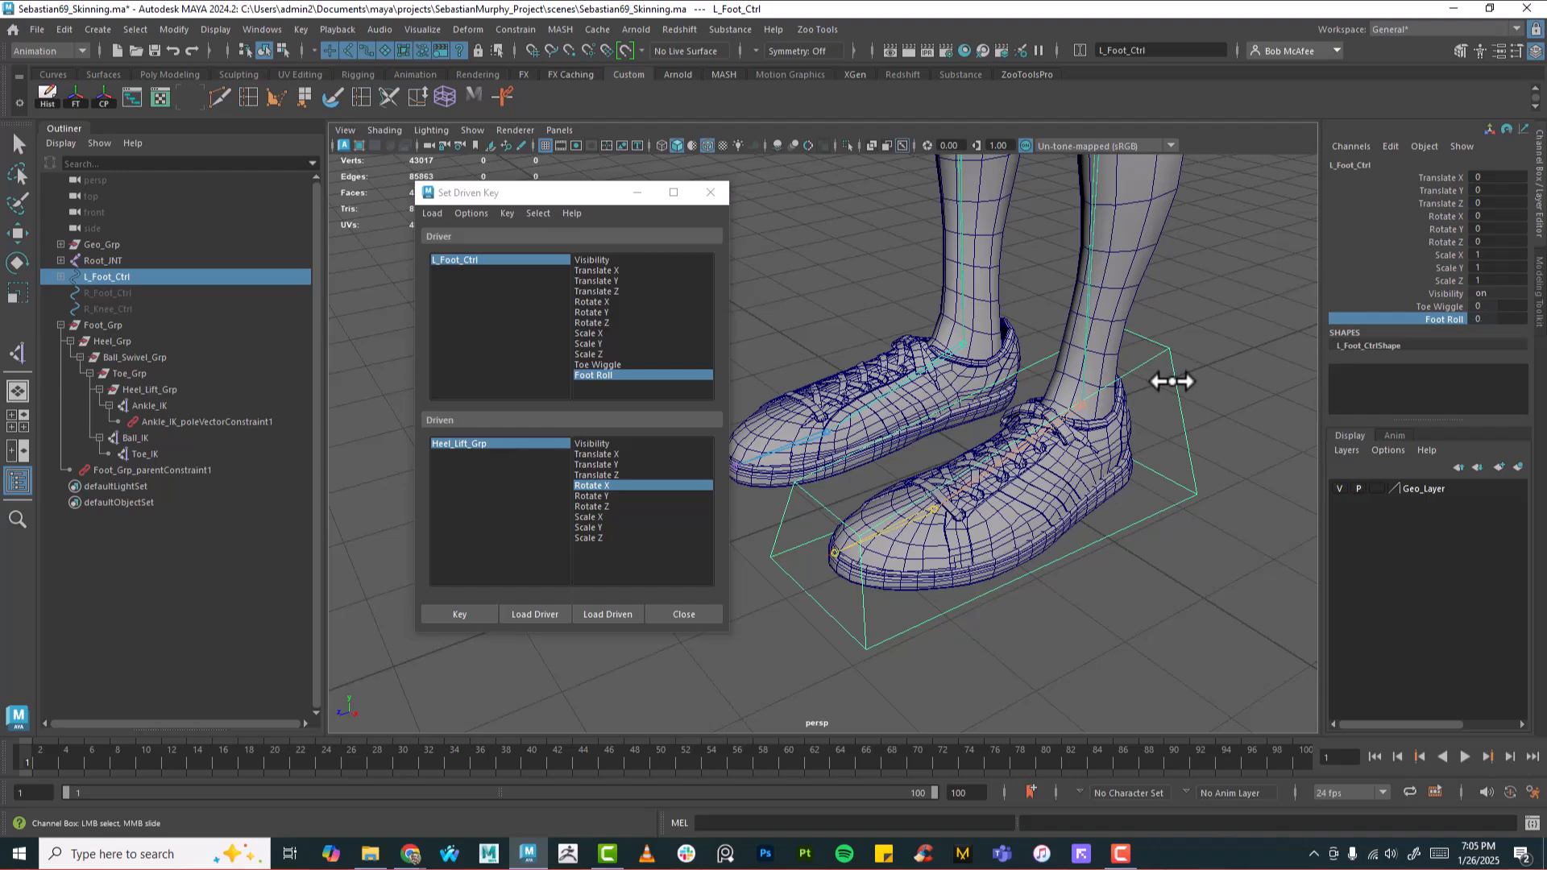
scroll(1172, 381, "up", 2)
scroll(1125, 519, "down", 2)
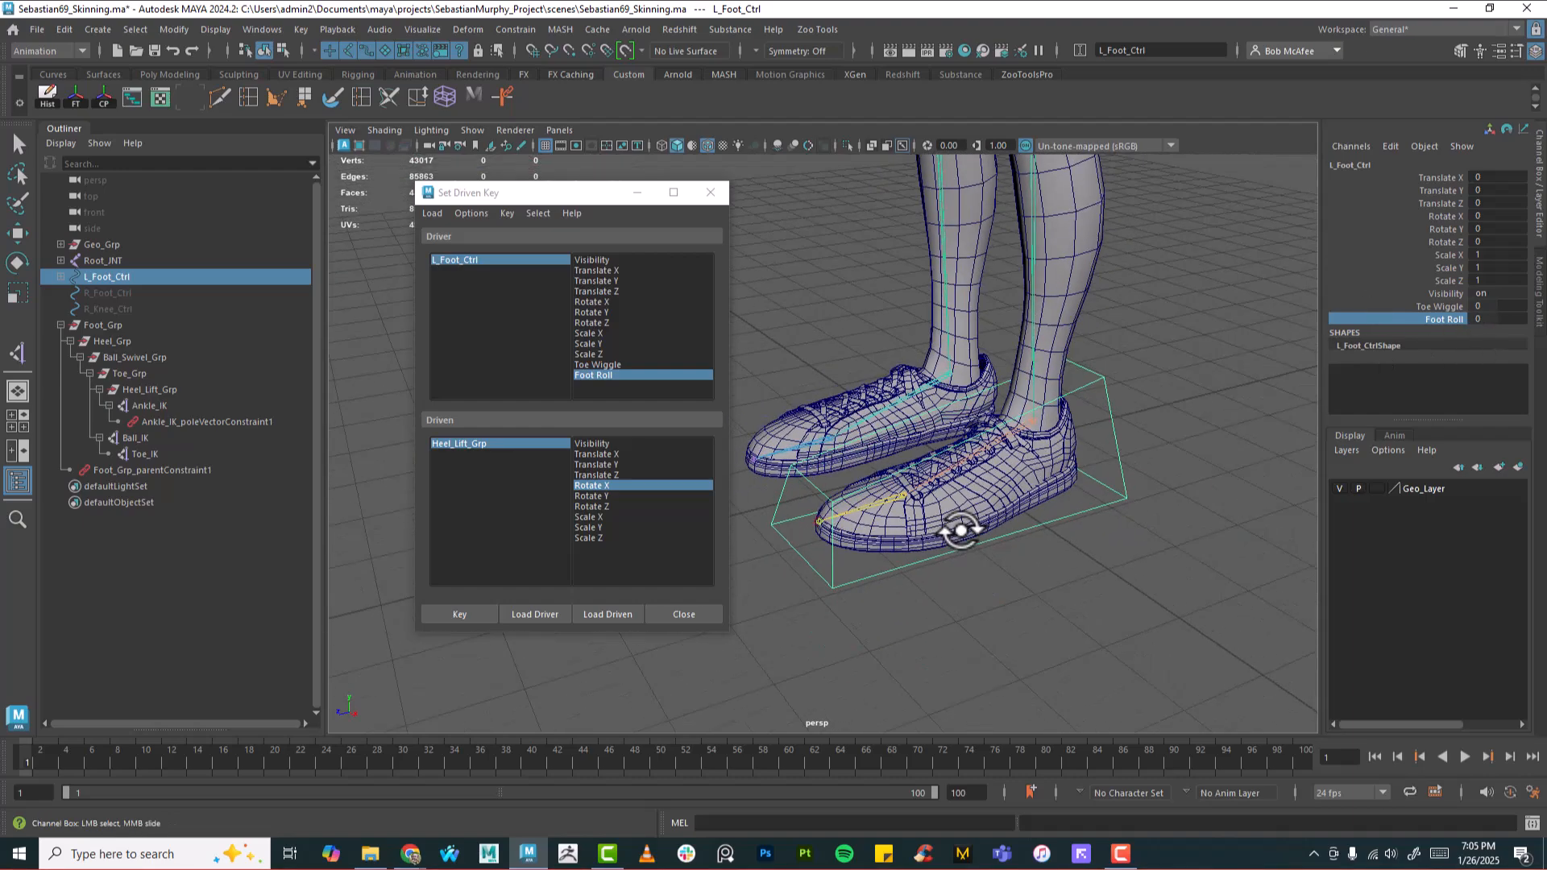
Step: Load Heel_Grp as the driven object and key its Rotate X at 0 with Foot Roll at 0
left_click(112, 341)
key("e")
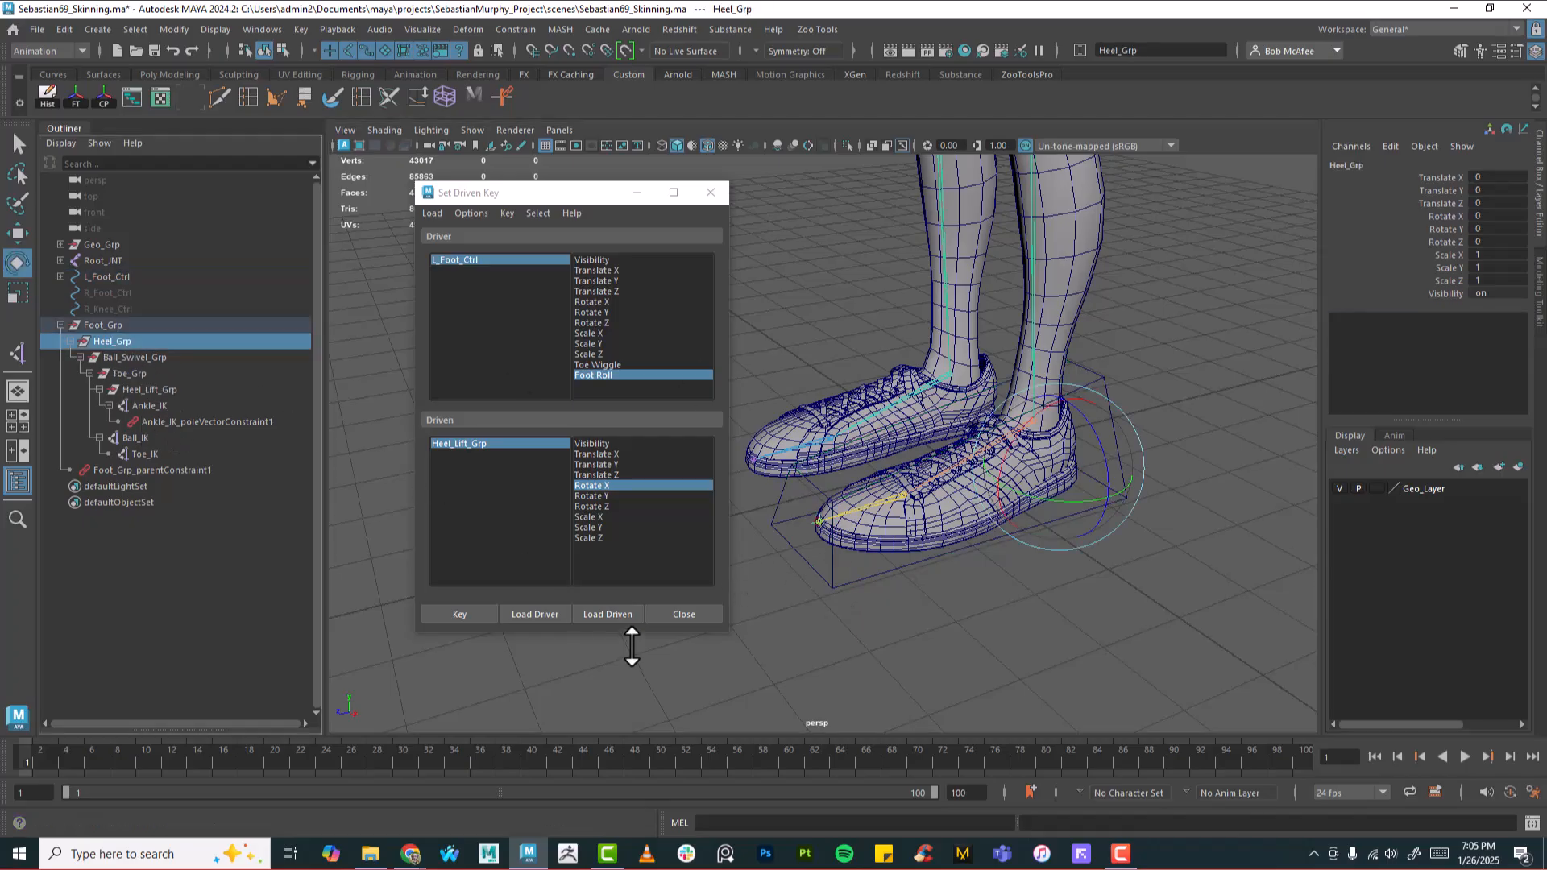
left_click(598, 612)
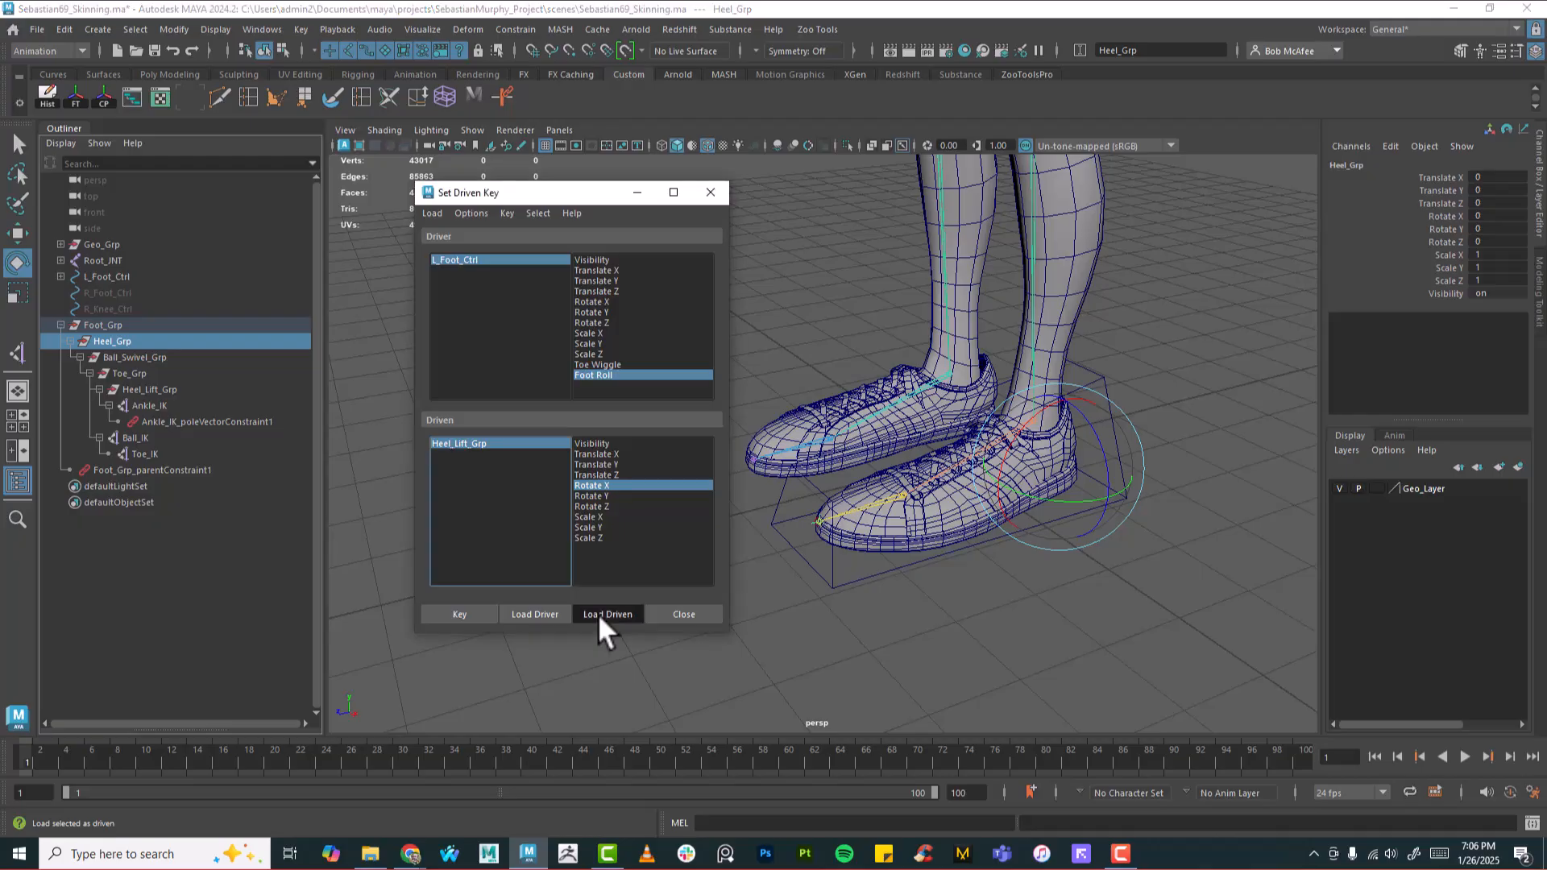
left_click(592, 483)
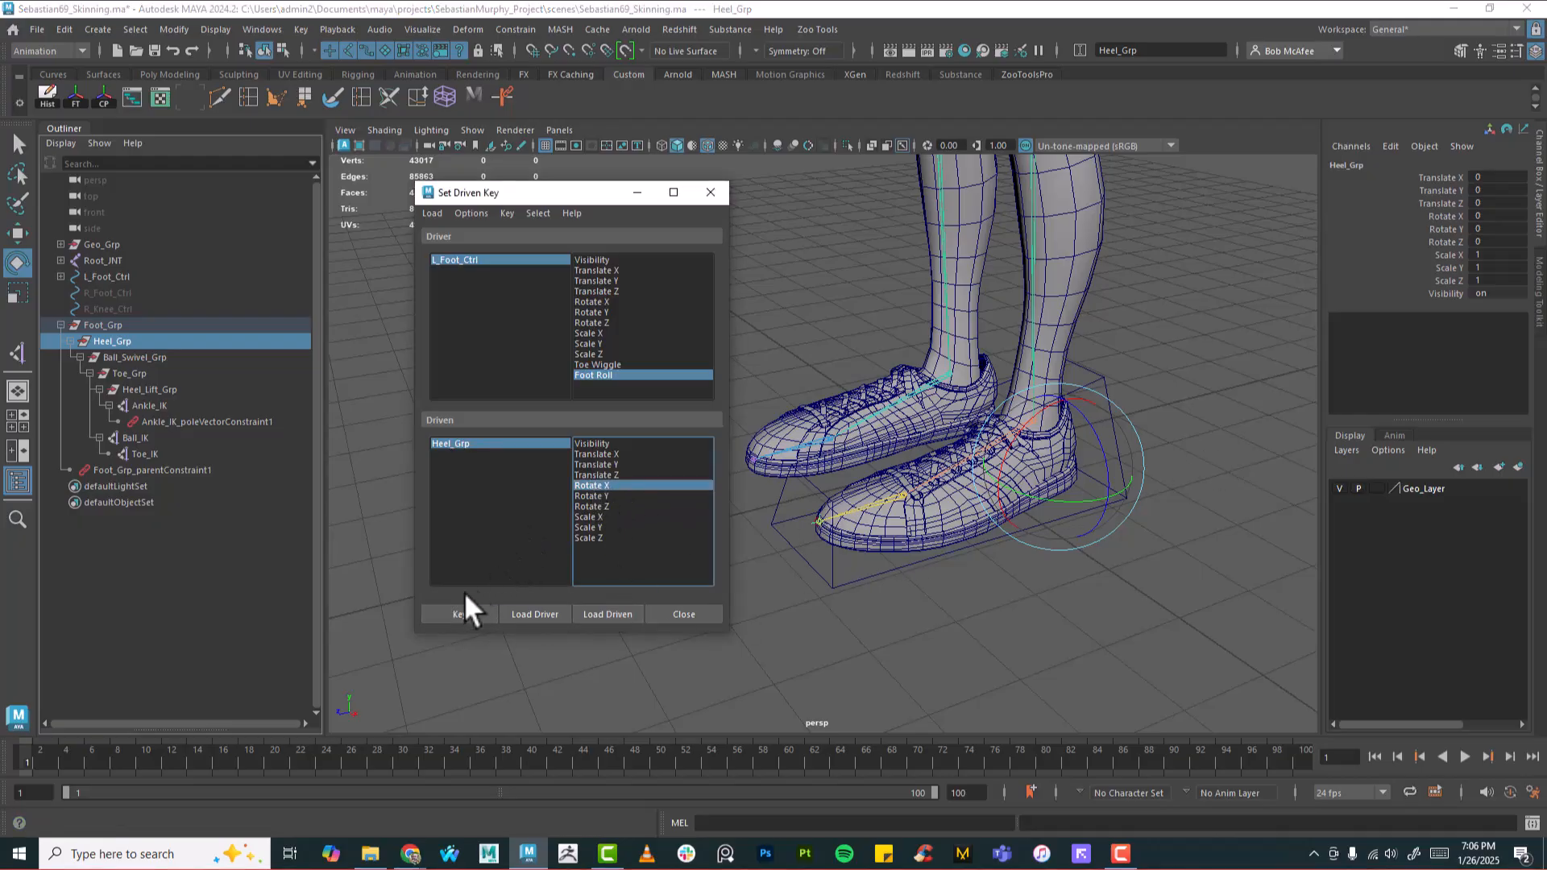
left_click(458, 615)
Step: Key the backward heel roll with Foot Roll at -10 and Heel_Grp Rotate X at -60
left_click_drag(942, 519, 1177, 417, "alt")
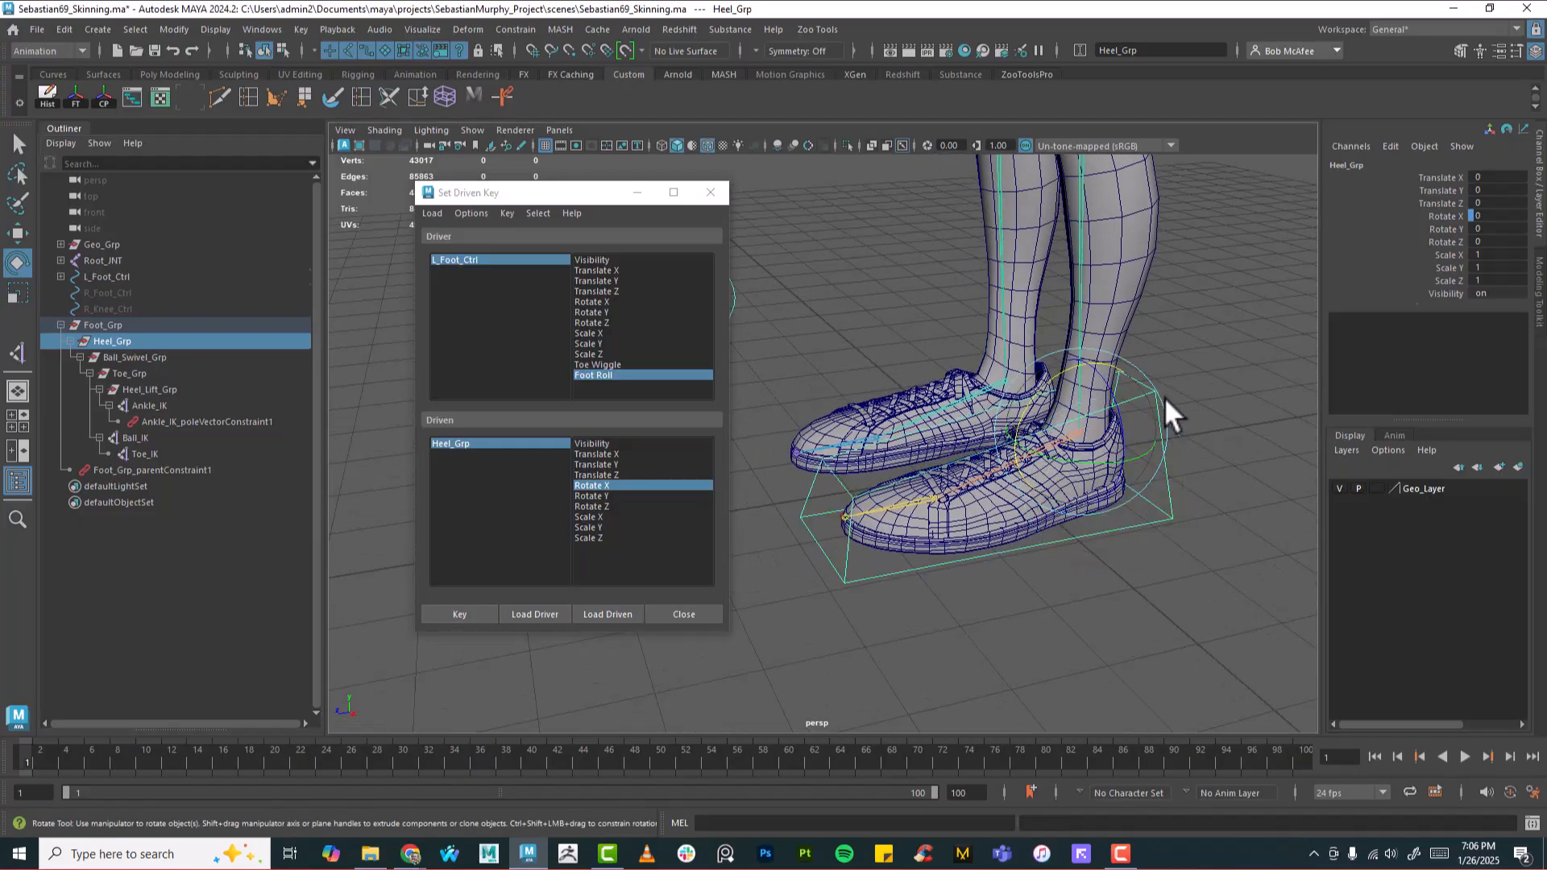
left_click(1163, 396)
left_click(1443, 317)
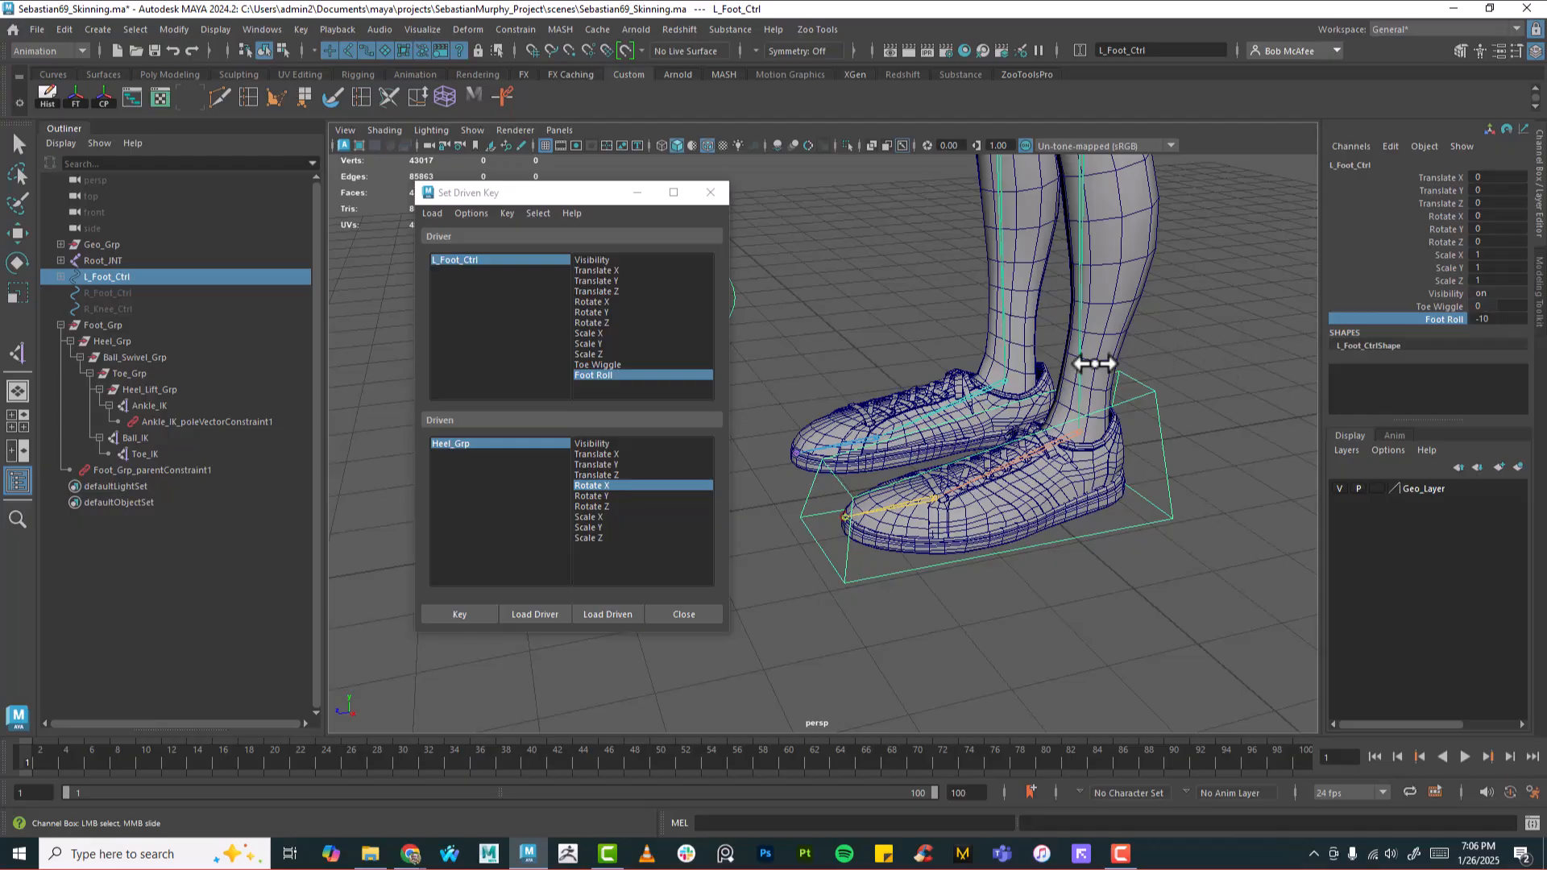
left_click(450, 444)
key("e")
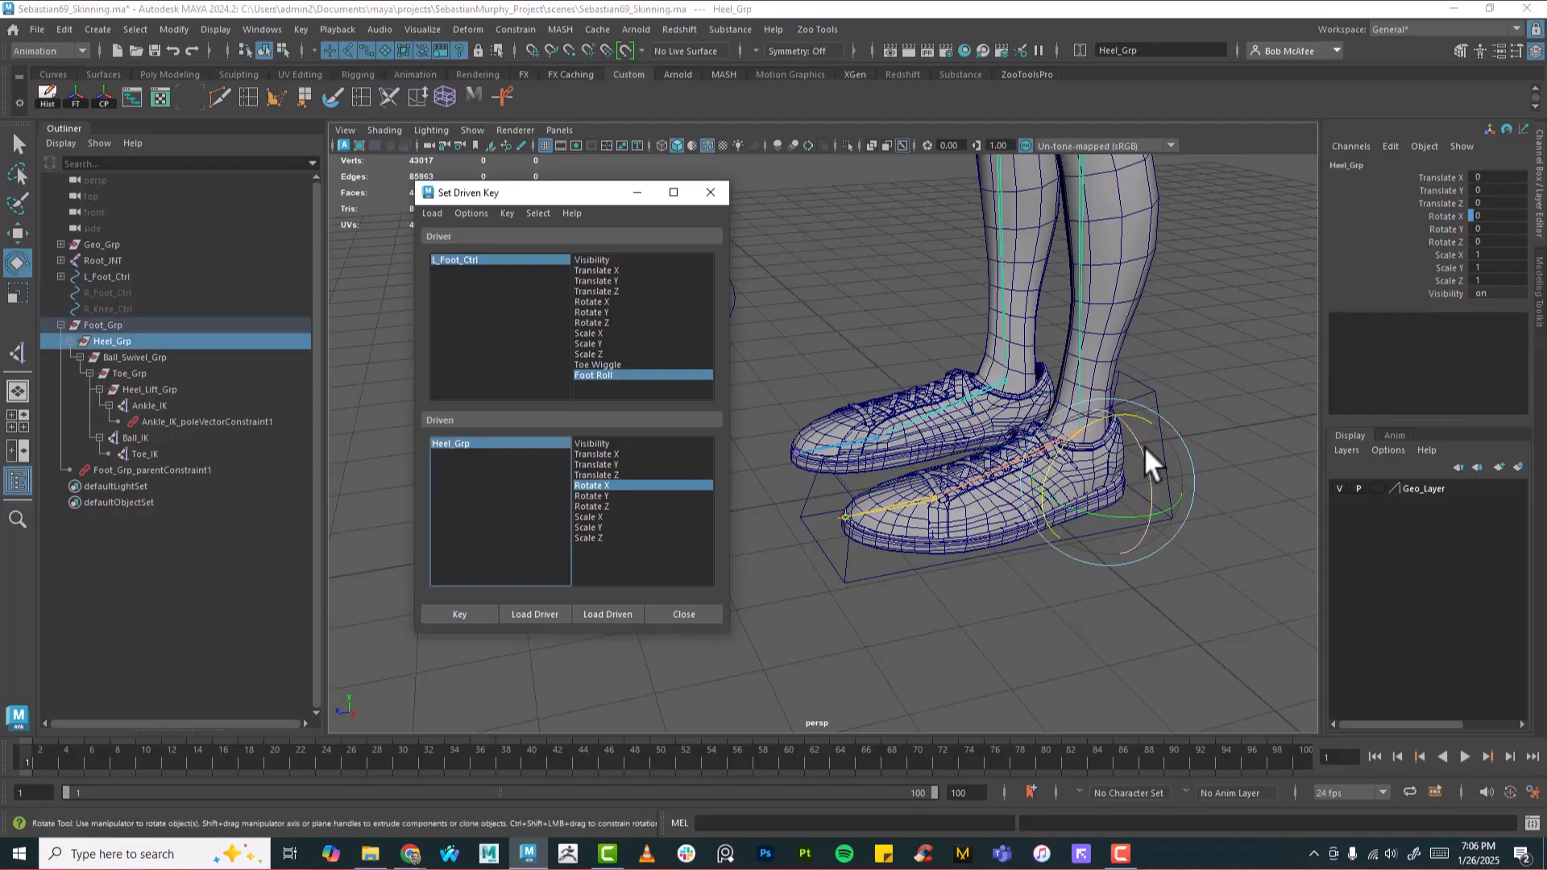
left_click_drag(1077, 427, 1115, 461)
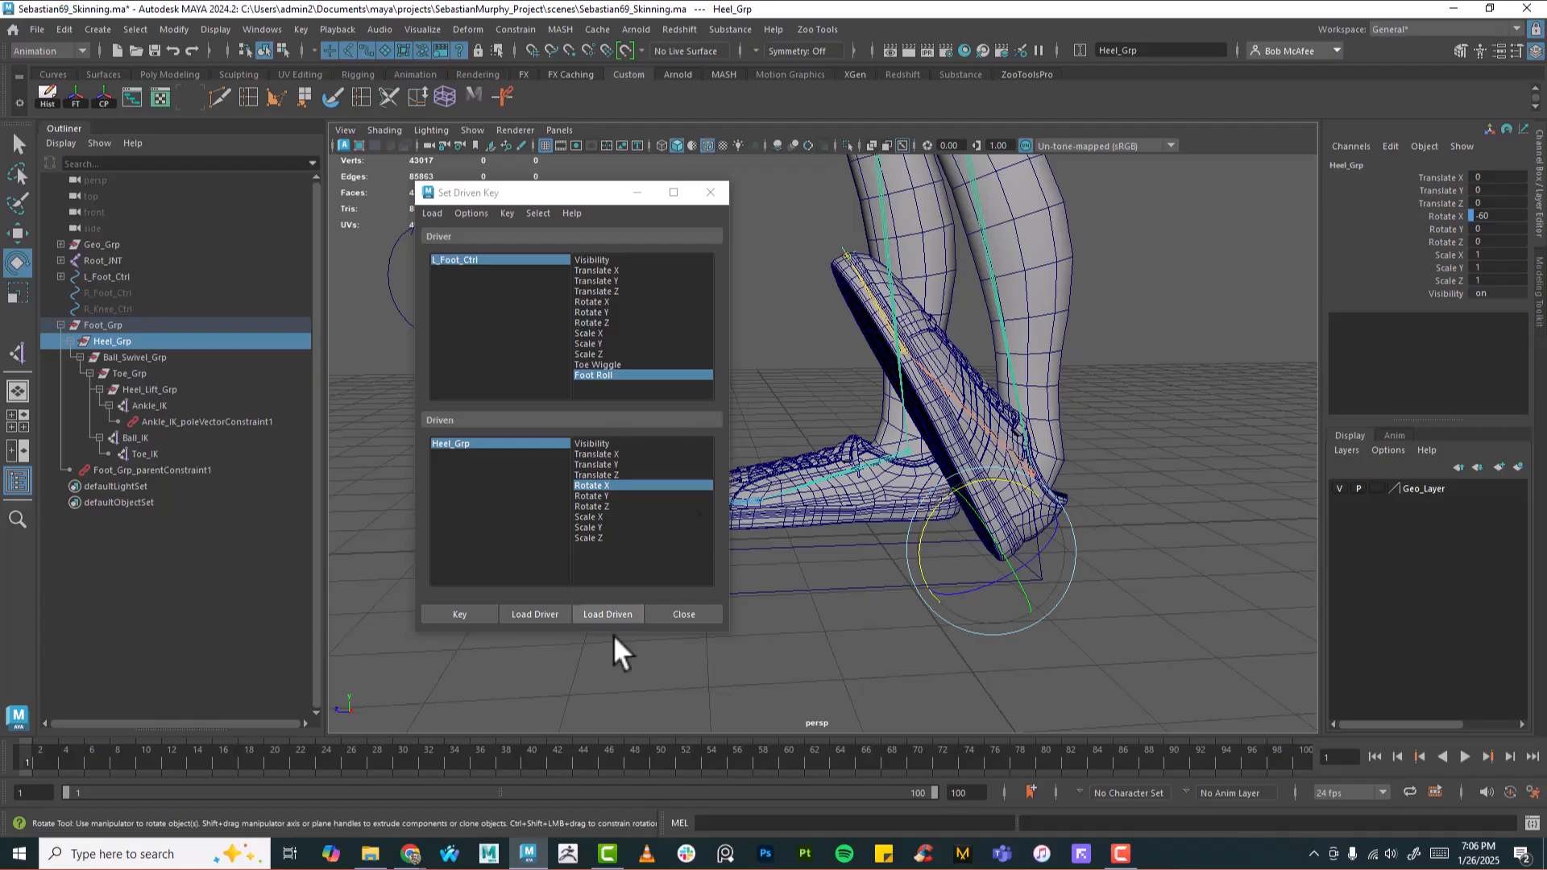
left_click(472, 610)
Step: Test the heel roll by scrubbing Foot Roll on L_Foot_Ctrl, and reset the attribute to 0
right_click_drag(1136, 539, 1019, 549, "alt")
middle_click_drag(1019, 549, 1038, 558, "alt")
left_click_drag(1039, 560, 1101, 574, "alt")
left_click(848, 583)
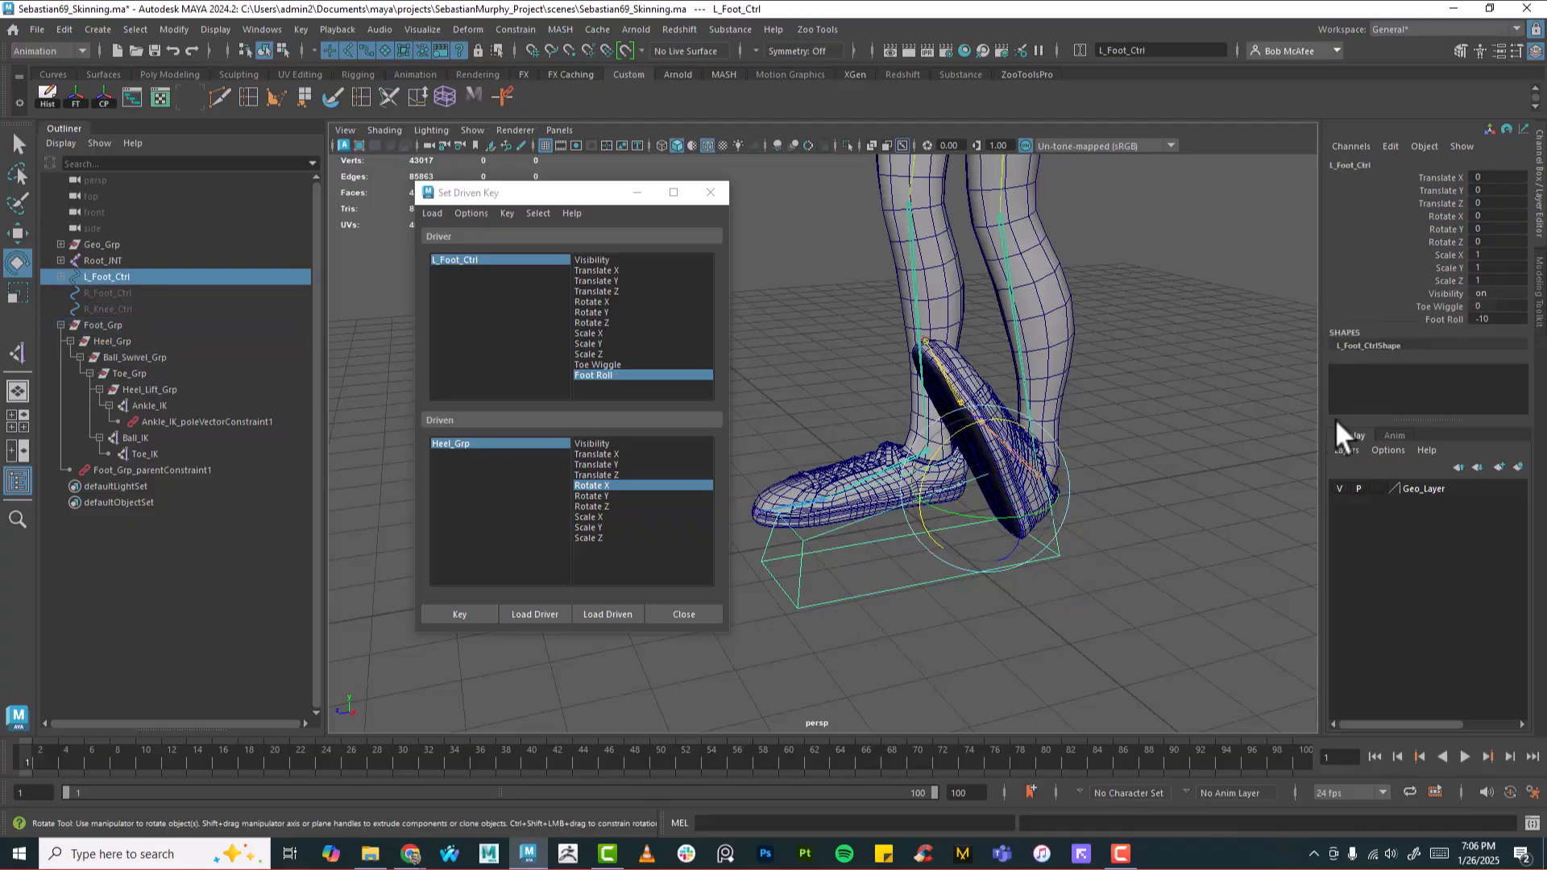
left_click(1442, 319)
middle_click_drag(959, 450, 1029, 542)
left_click_drag(1029, 542, 1022, 597, "alt")
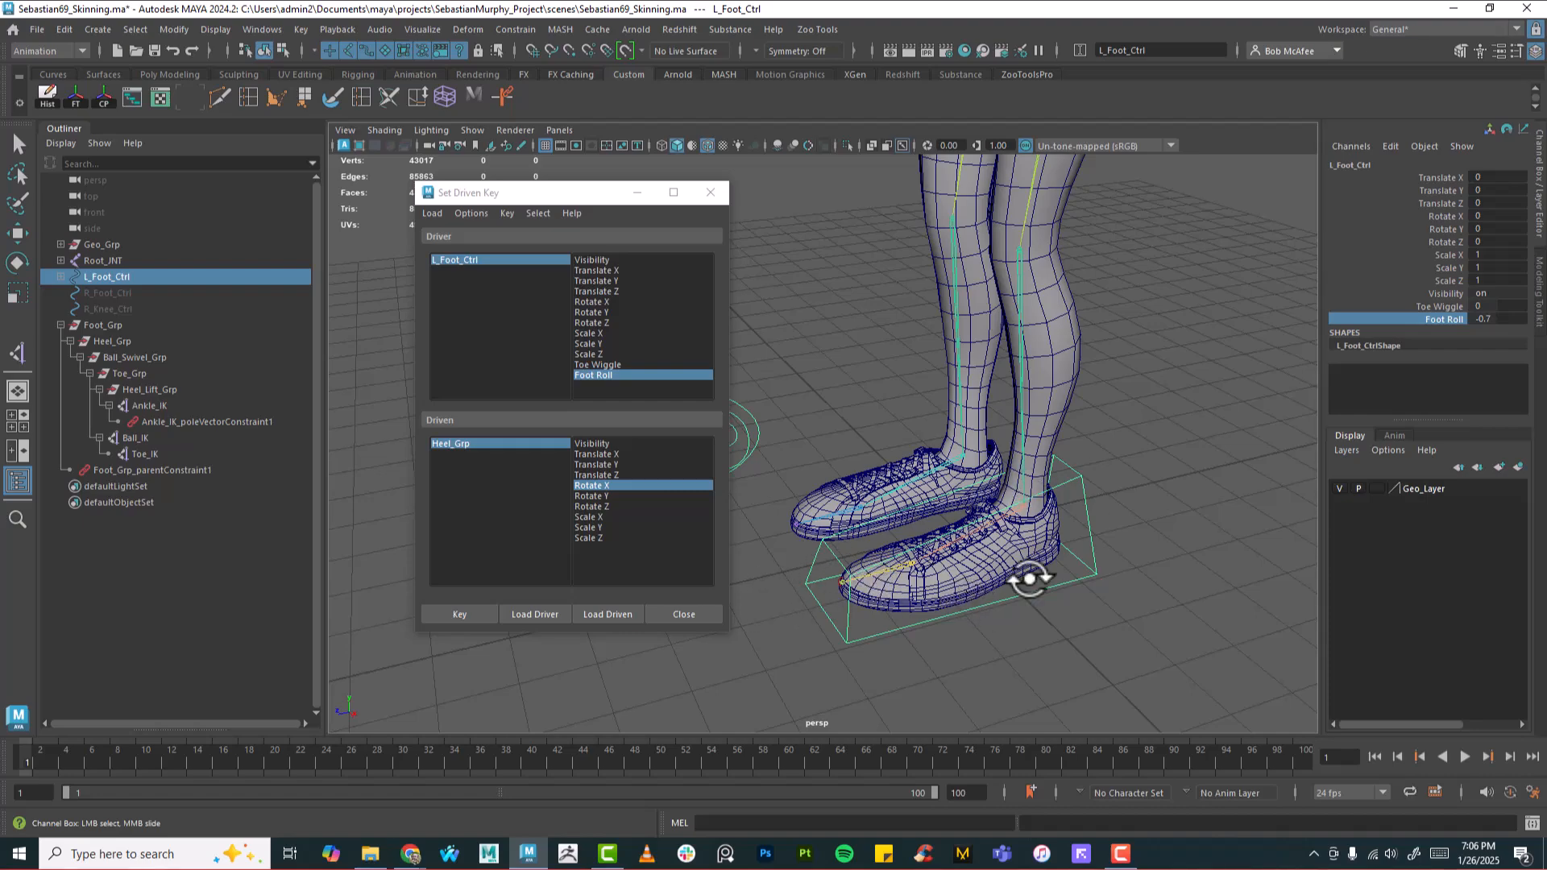
left_click_drag(970, 611, 1053, 528, "alt")
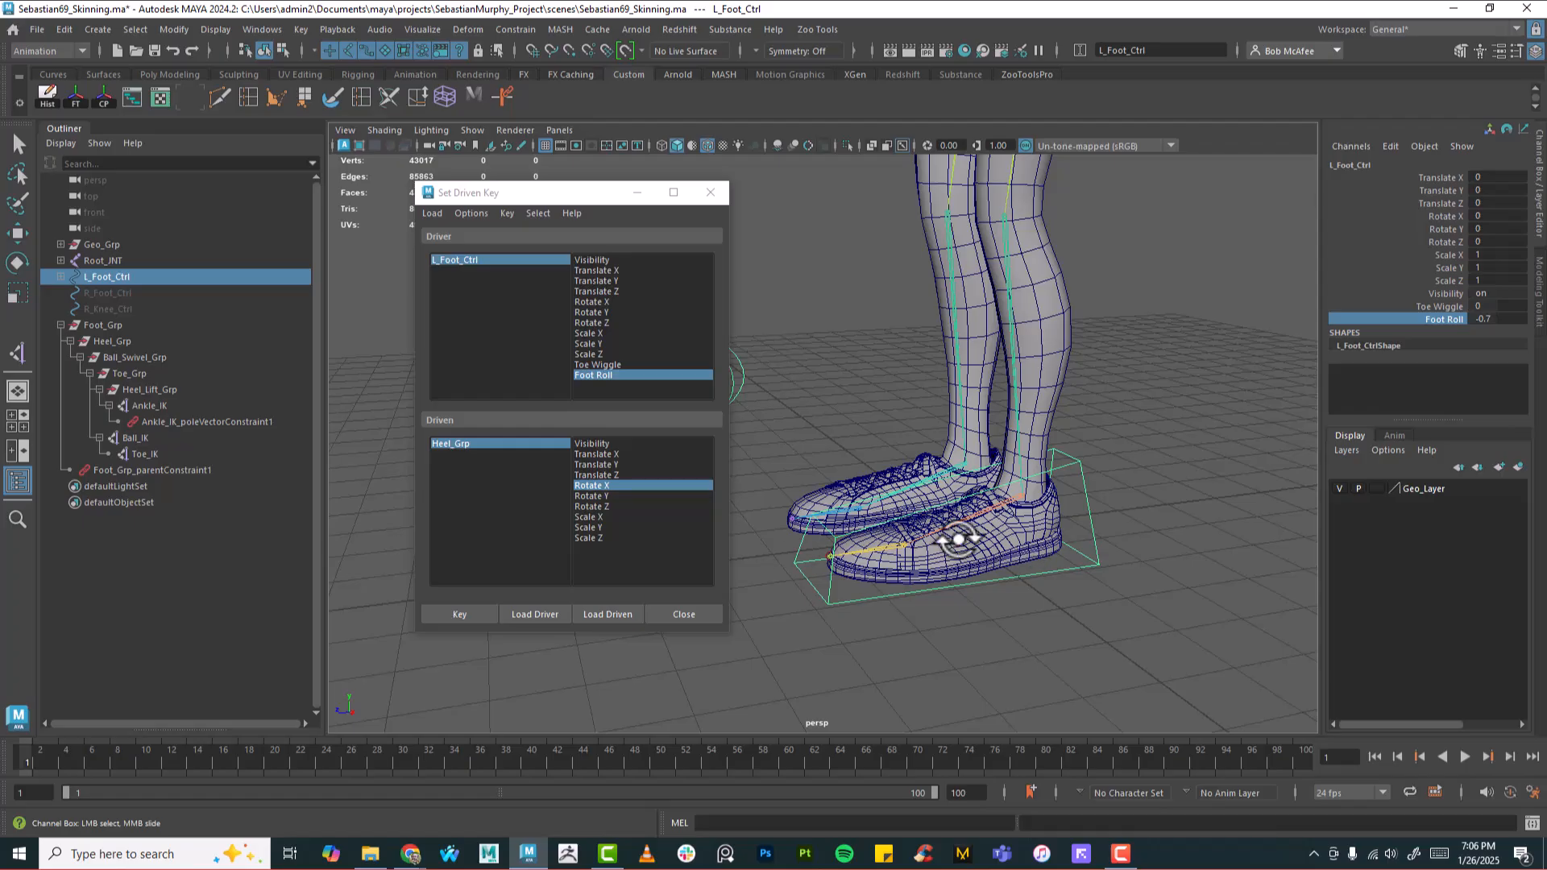
left_click_drag(1056, 495, 1120, 428, "alt")
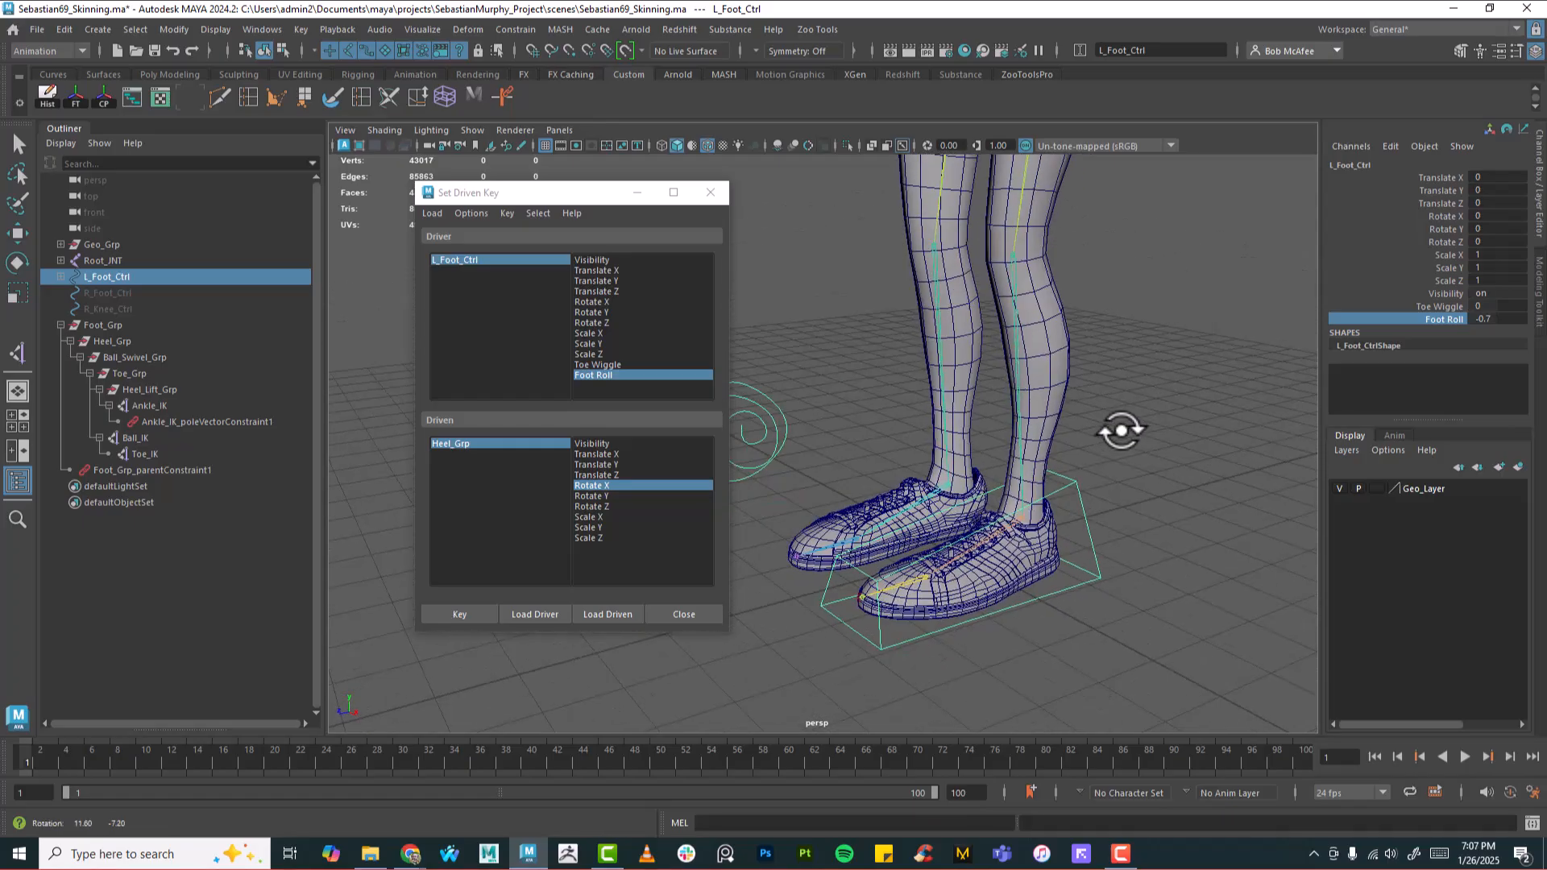
double_click(1503, 319)
type("0")
key("Return")
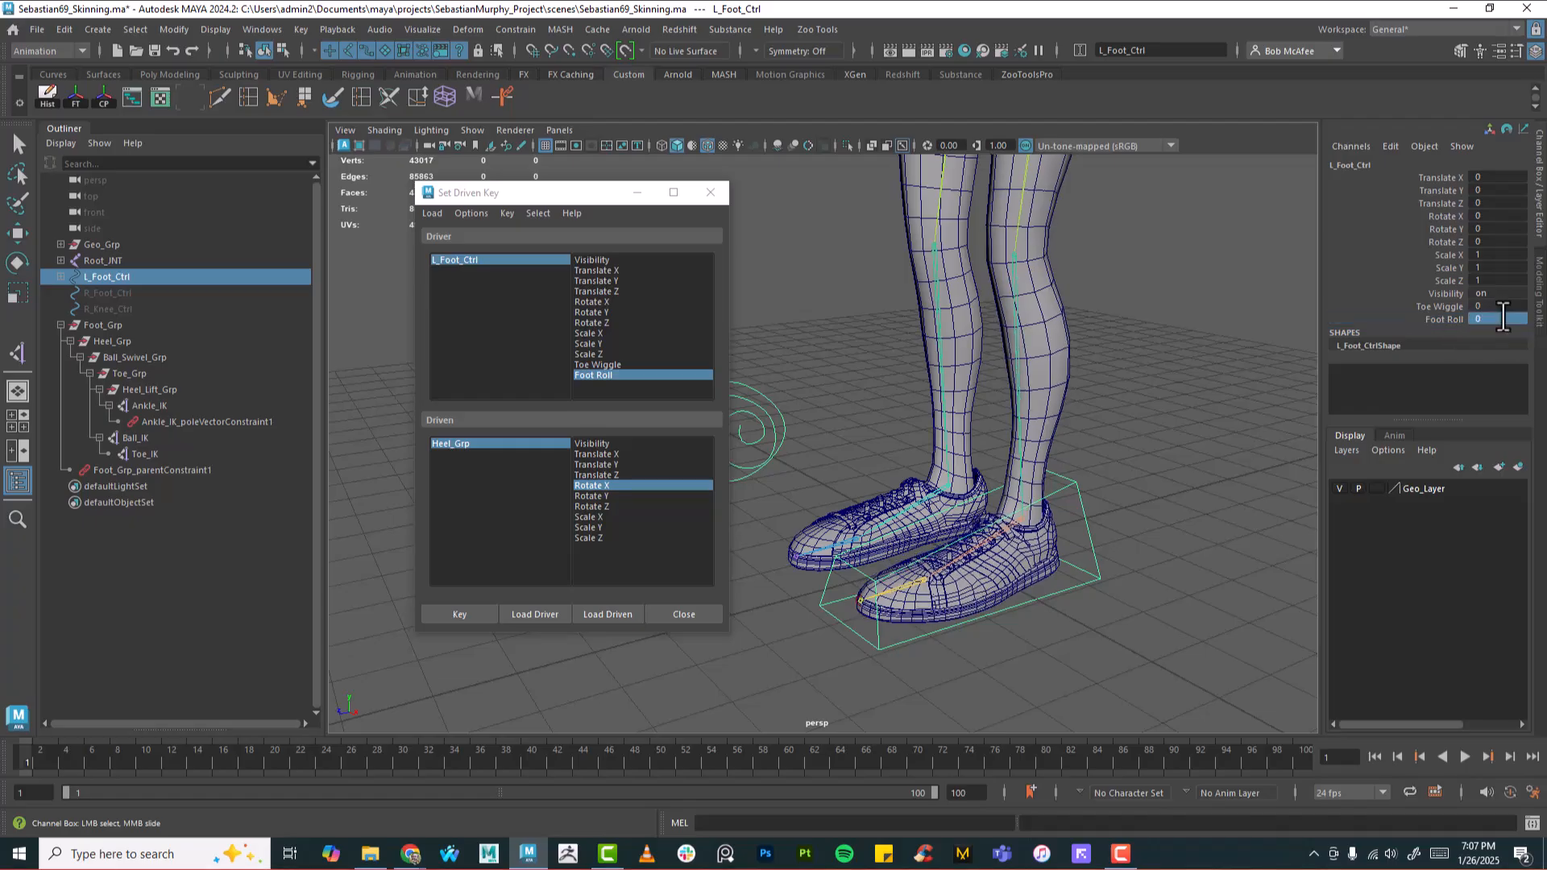
Step: Examine the left foot and its control from several angles with Foot Roll in its neutral pose
middle_click_drag(1039, 501, 1104, 492, "alt")
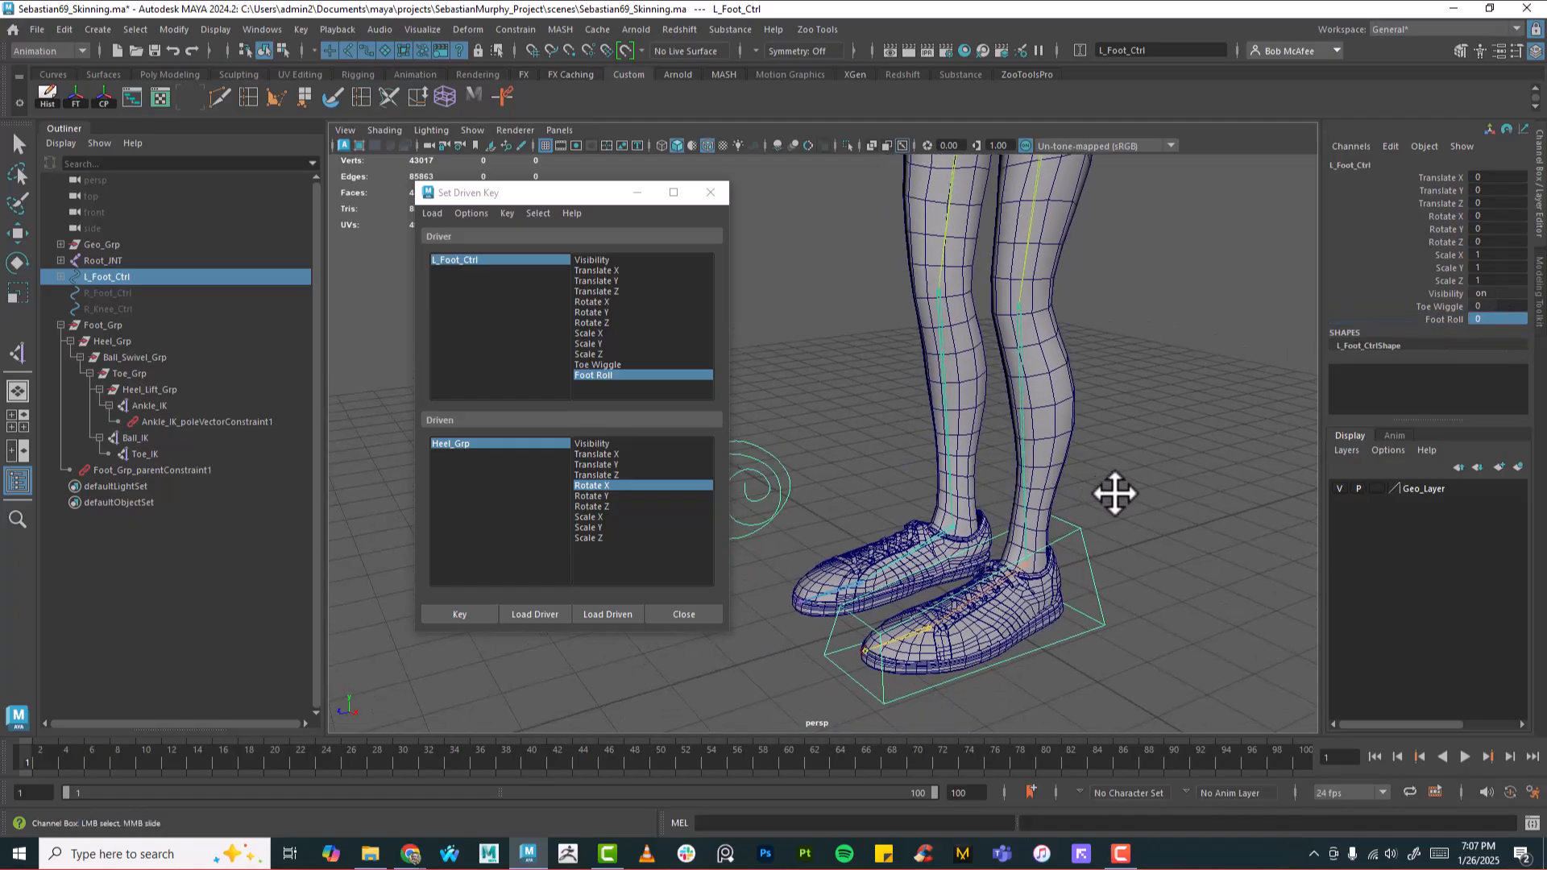
right_click_drag(1104, 492, 1008, 507, "alt")
left_click_drag(1032, 505, 999, 491, "alt")
mouse_move(998, 507)
middle_mouse_down("alt")
mouse_move(988, 449)
mouse_move(982, 487)
middle_mouse_up("alt")
right_click_drag(982, 488, 1136, 542, "alt")
left_click_drag(1137, 542, 1052, 481, "alt")
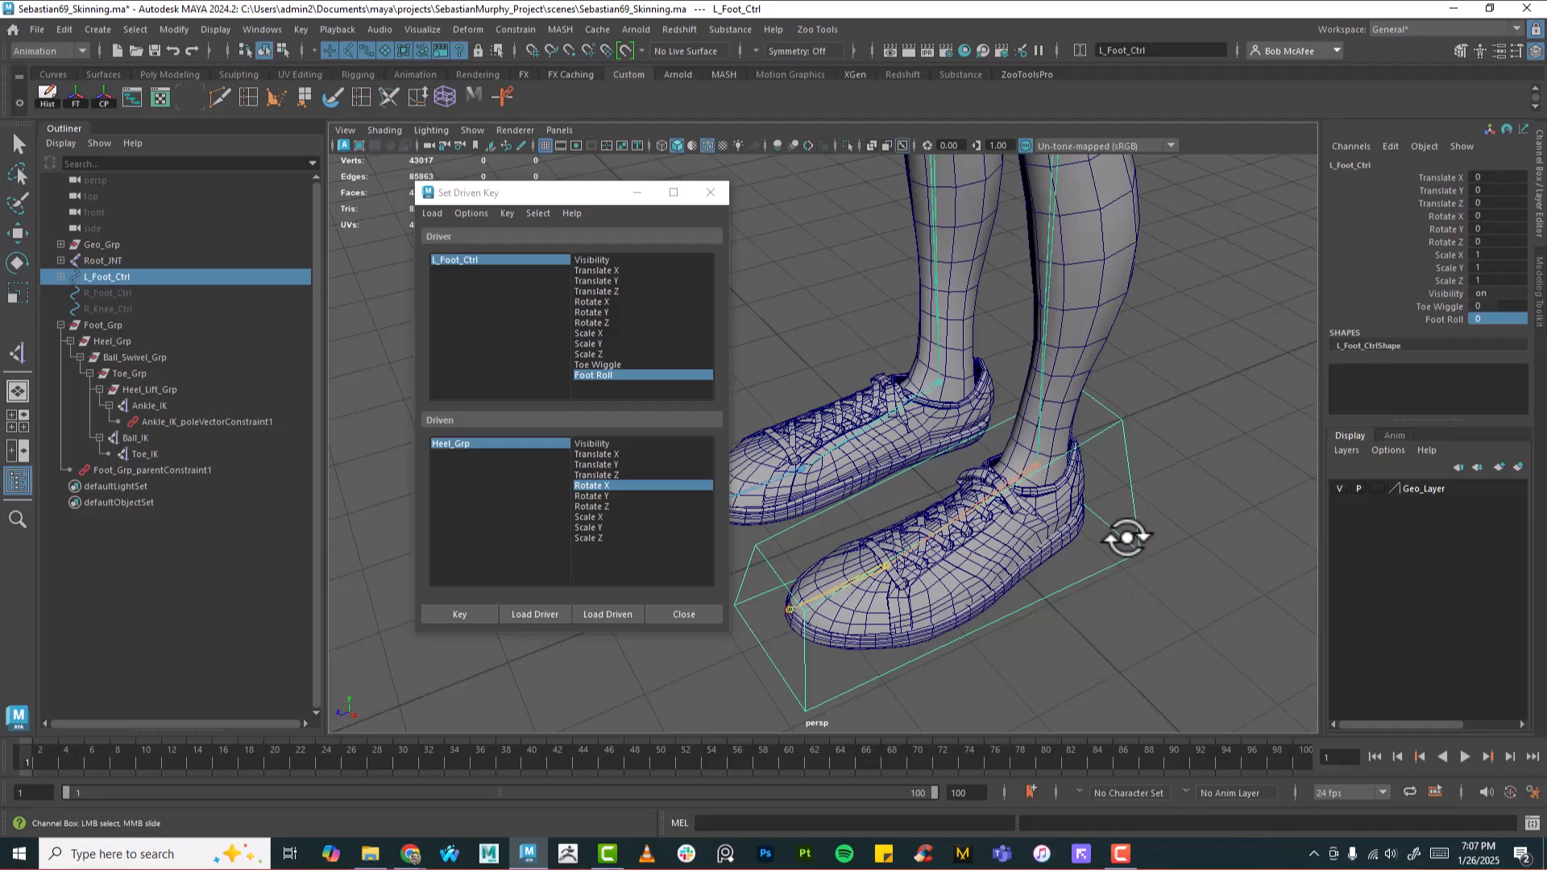
key("e")
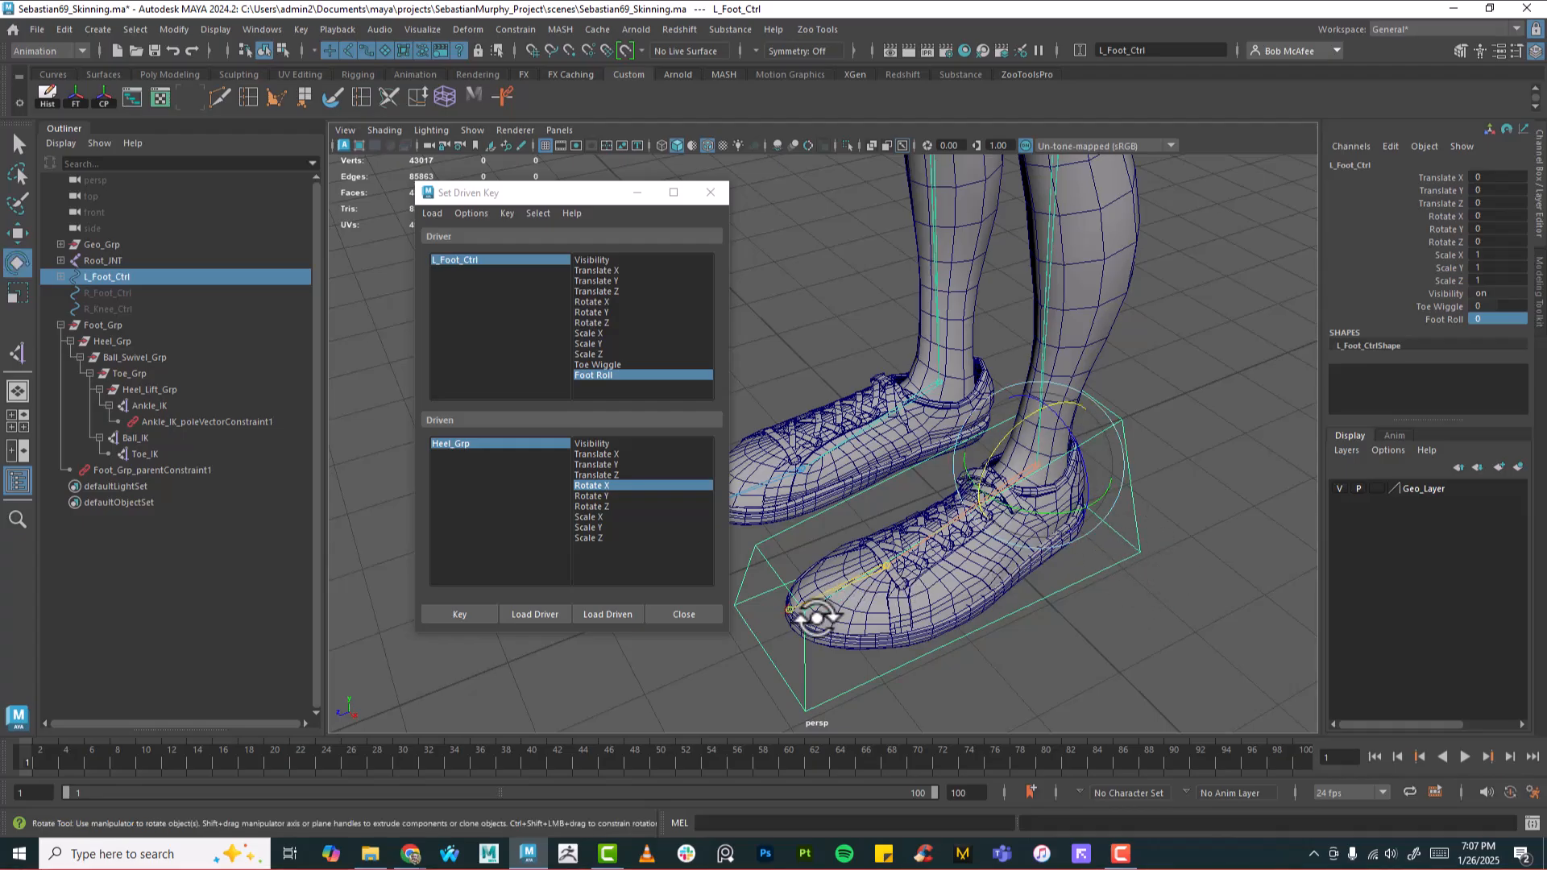
left_click_drag(1216, 535, 991, 484, "alt")
middle_click_drag(1137, 436, 1135, 453, "alt")
left_click_drag(1134, 449, 1081, 469, "alt")
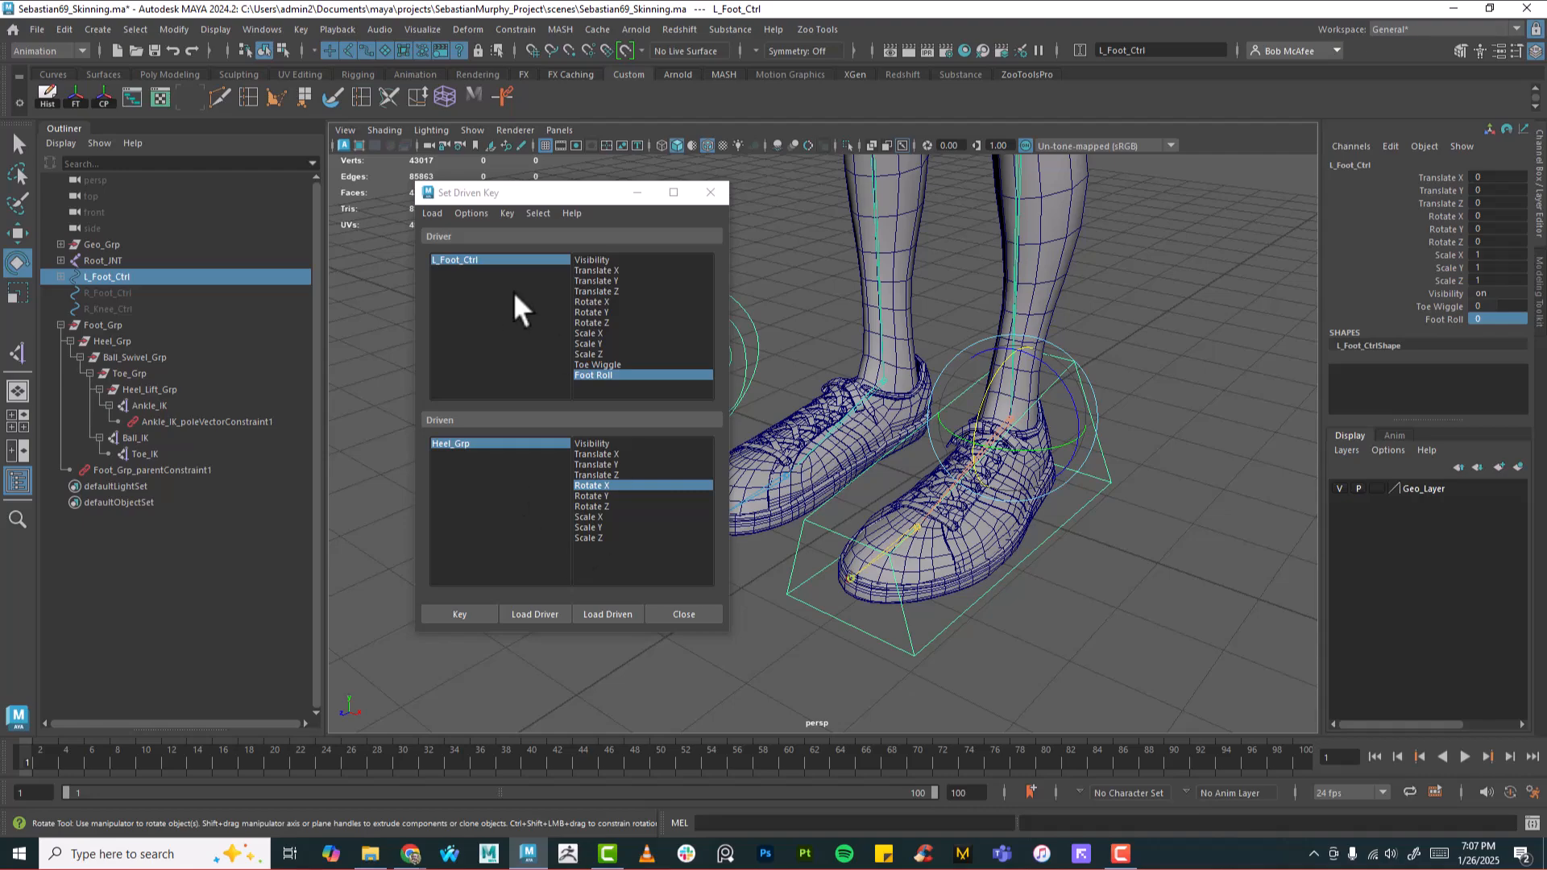
Step: Close the Set Driven Key window and add a keyable float attribute Toe_Swivel to L_Foot_Ctrl with minimum -10, maximum 10 and default 0
left_click(710, 195)
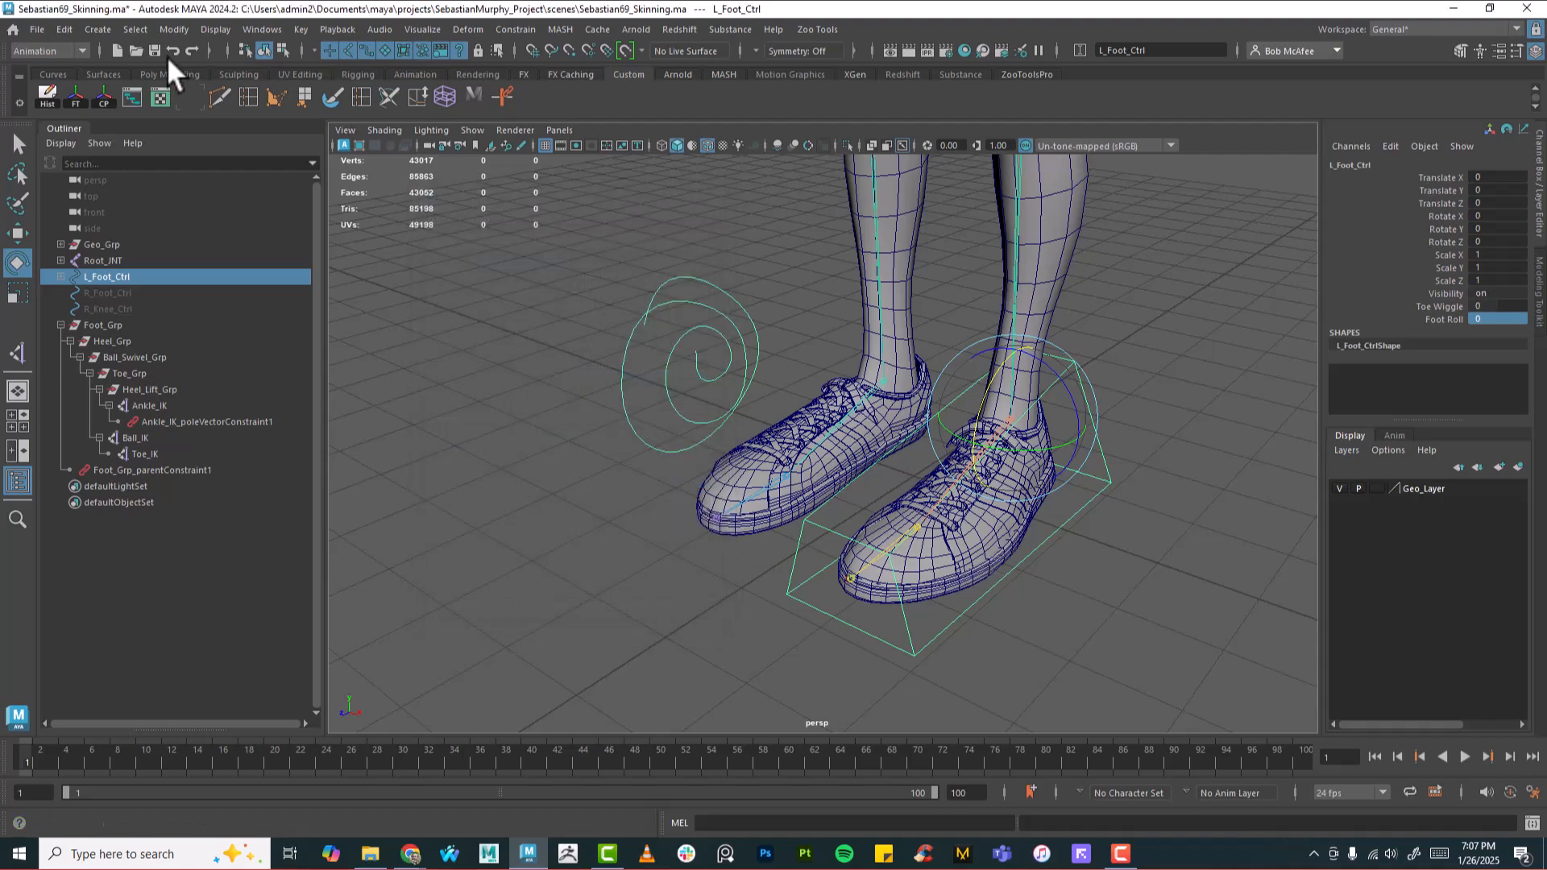
left_click(174, 29)
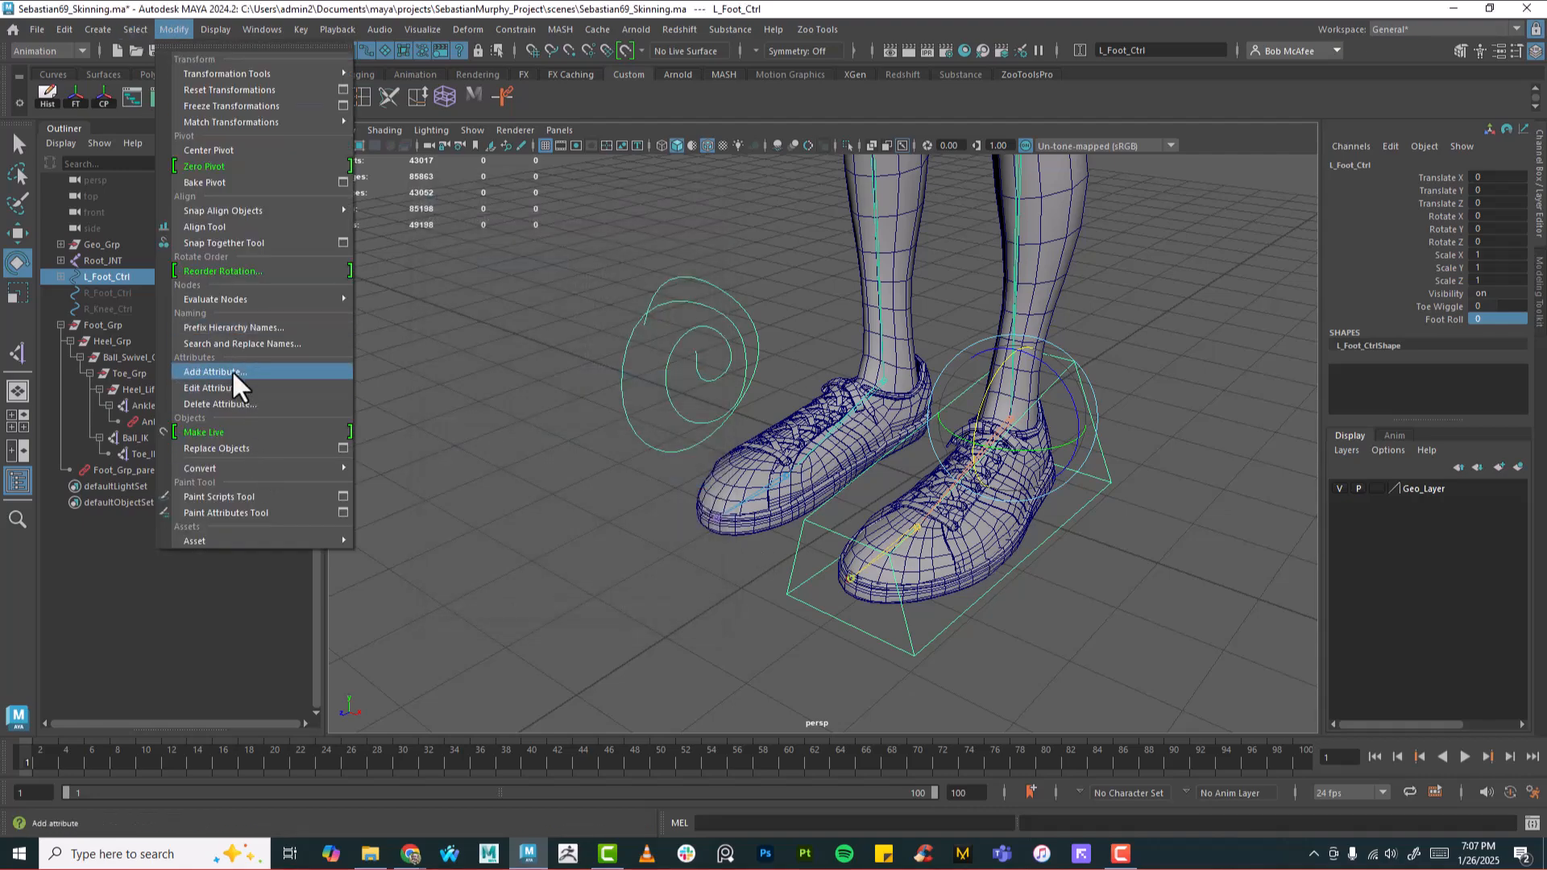
left_click(323, 385)
left_click(710, 347)
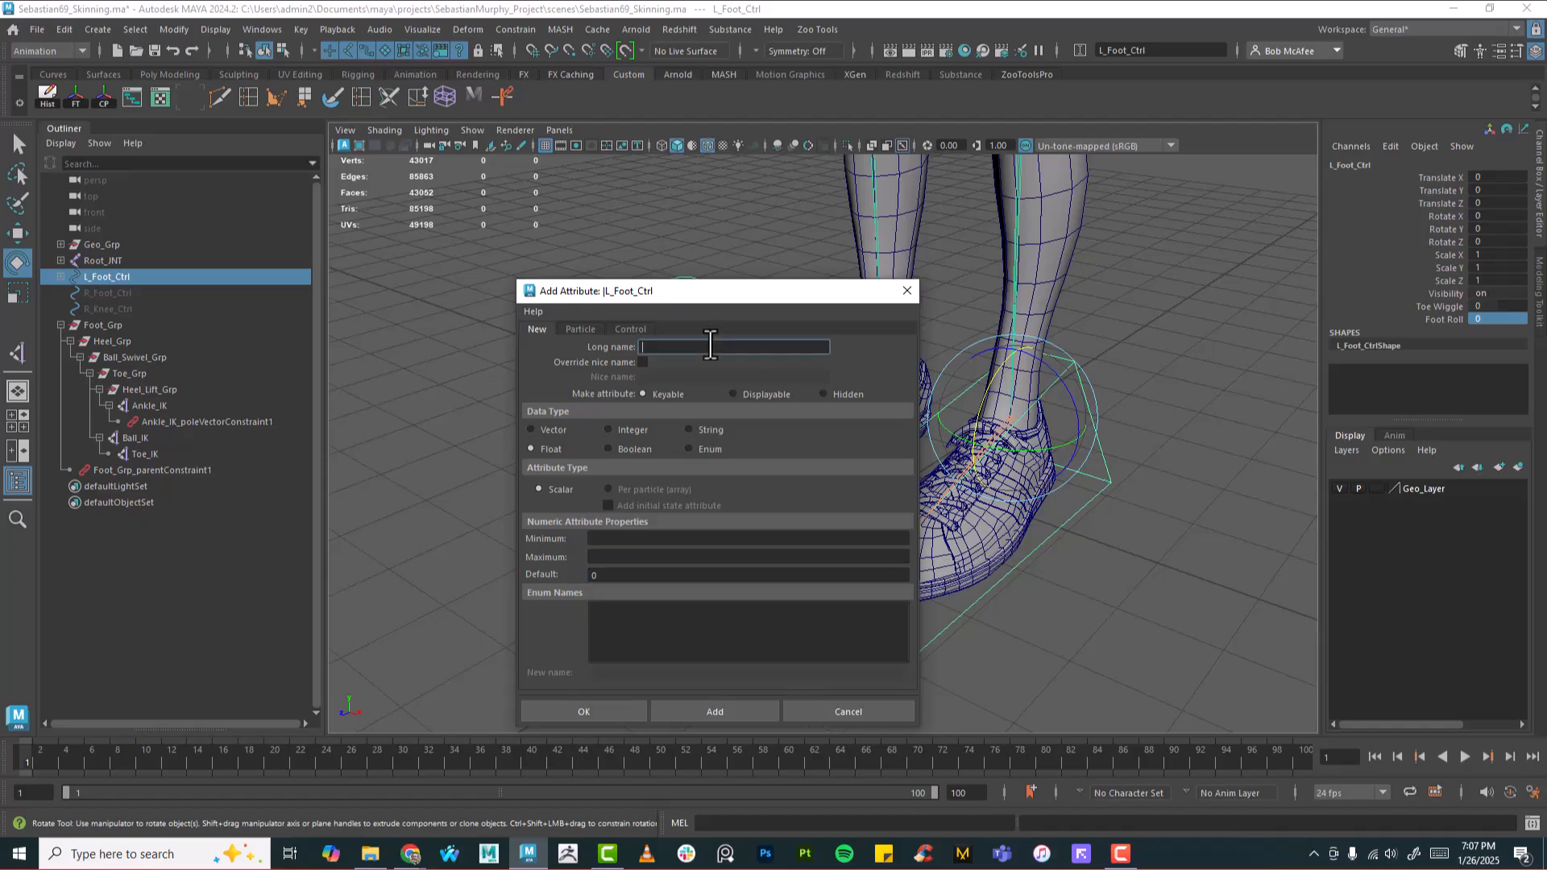
type("Toe_Swivel")
left_click(612, 539)
type("-10")
key("Tab")
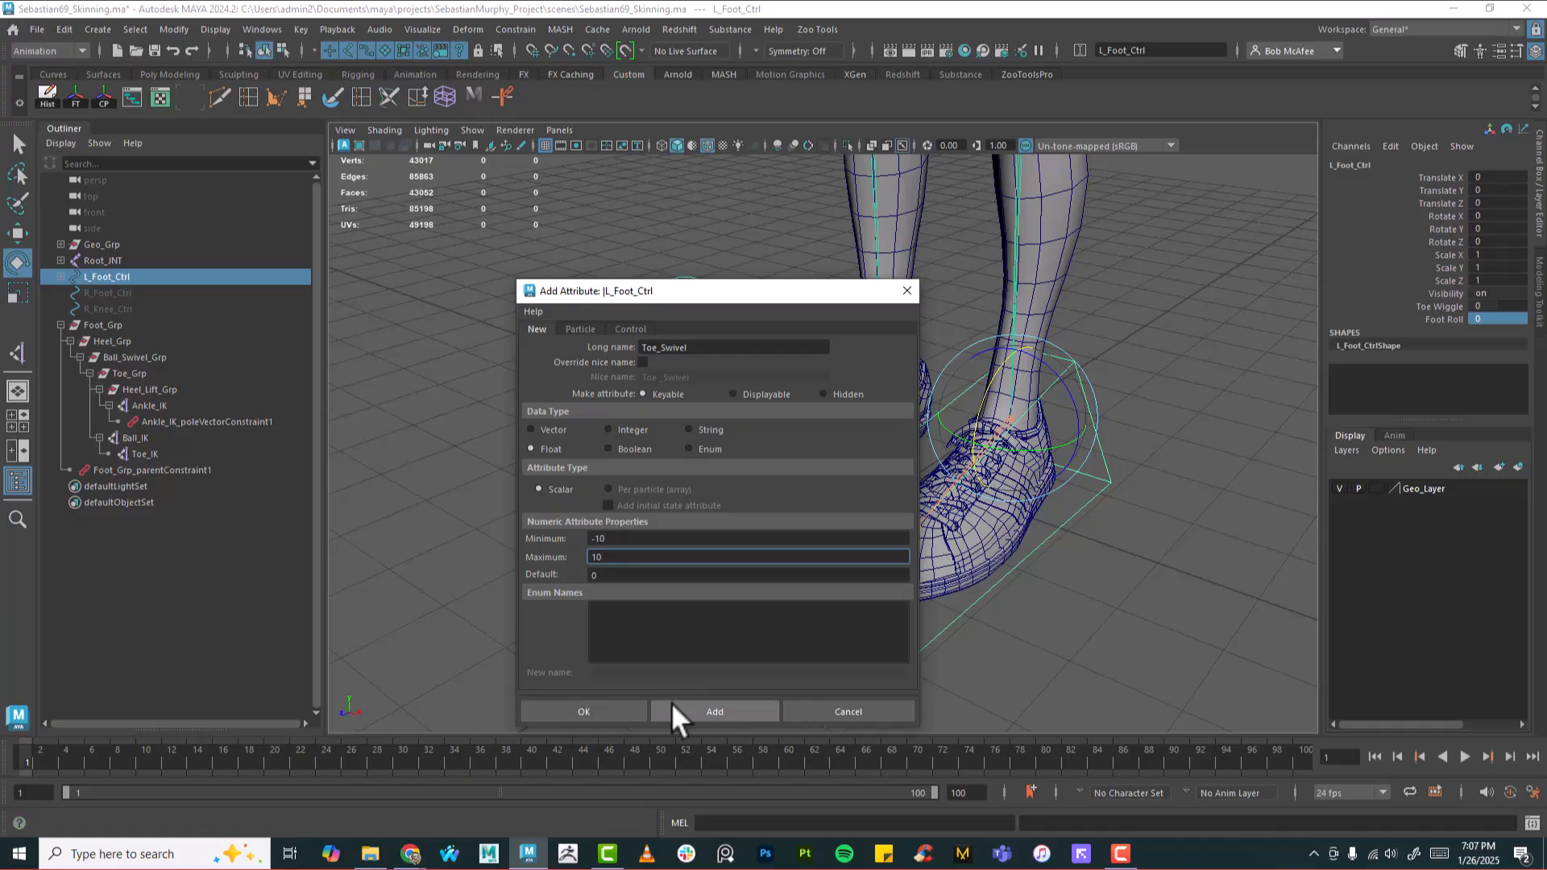
left_click(707, 710)
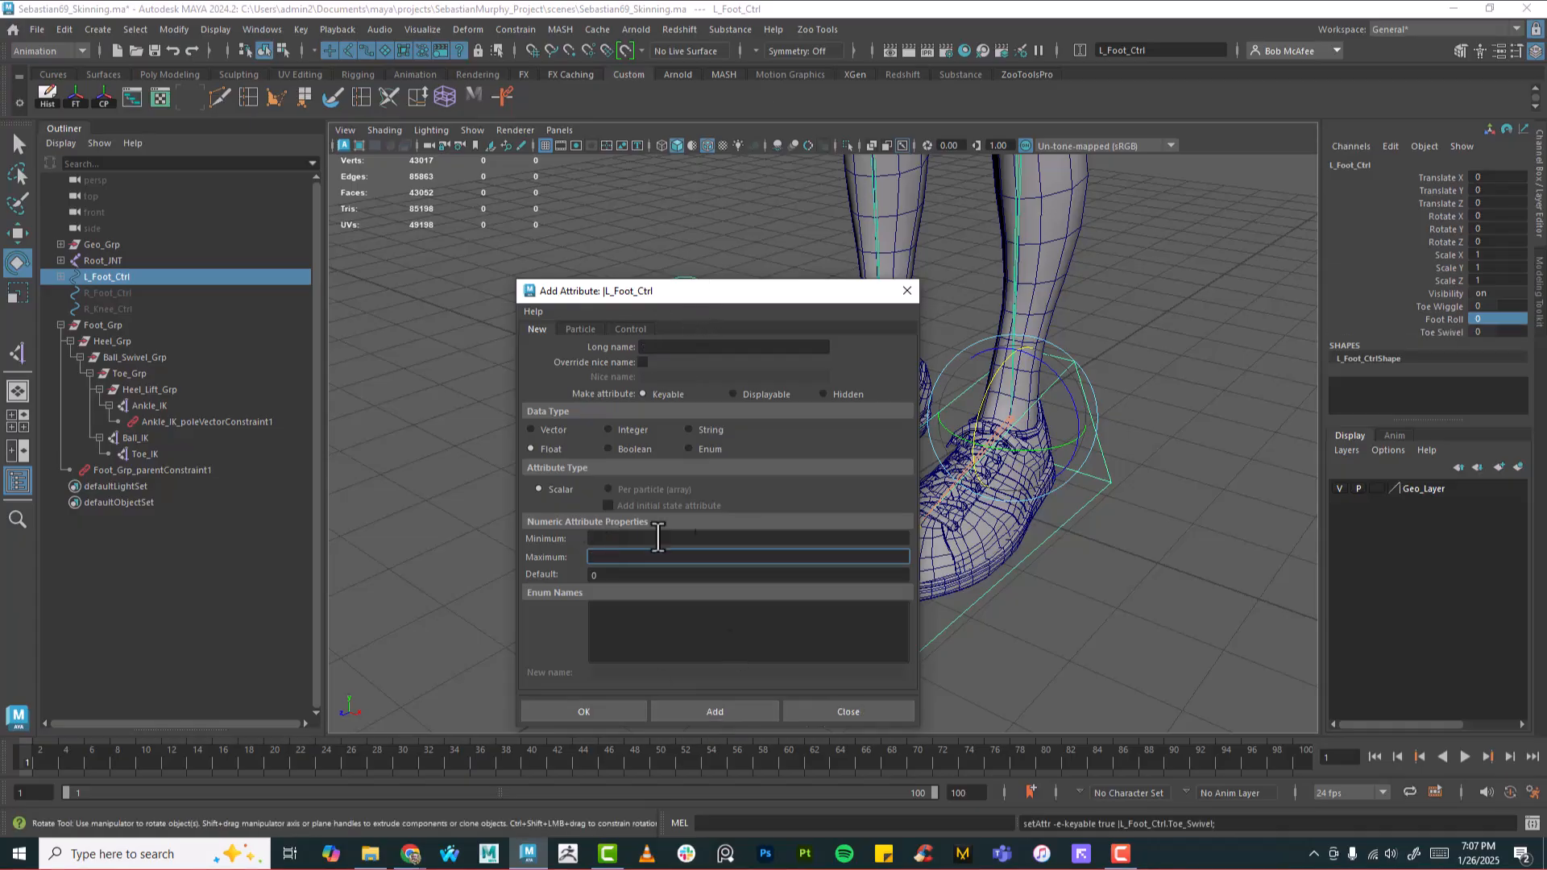
Step: Add a keyable float attribute Ball_Swivel to L_Foot_Ctrl with minimum -10, maximum 10 and default 0
left_click_drag(683, 295, 551, 239)
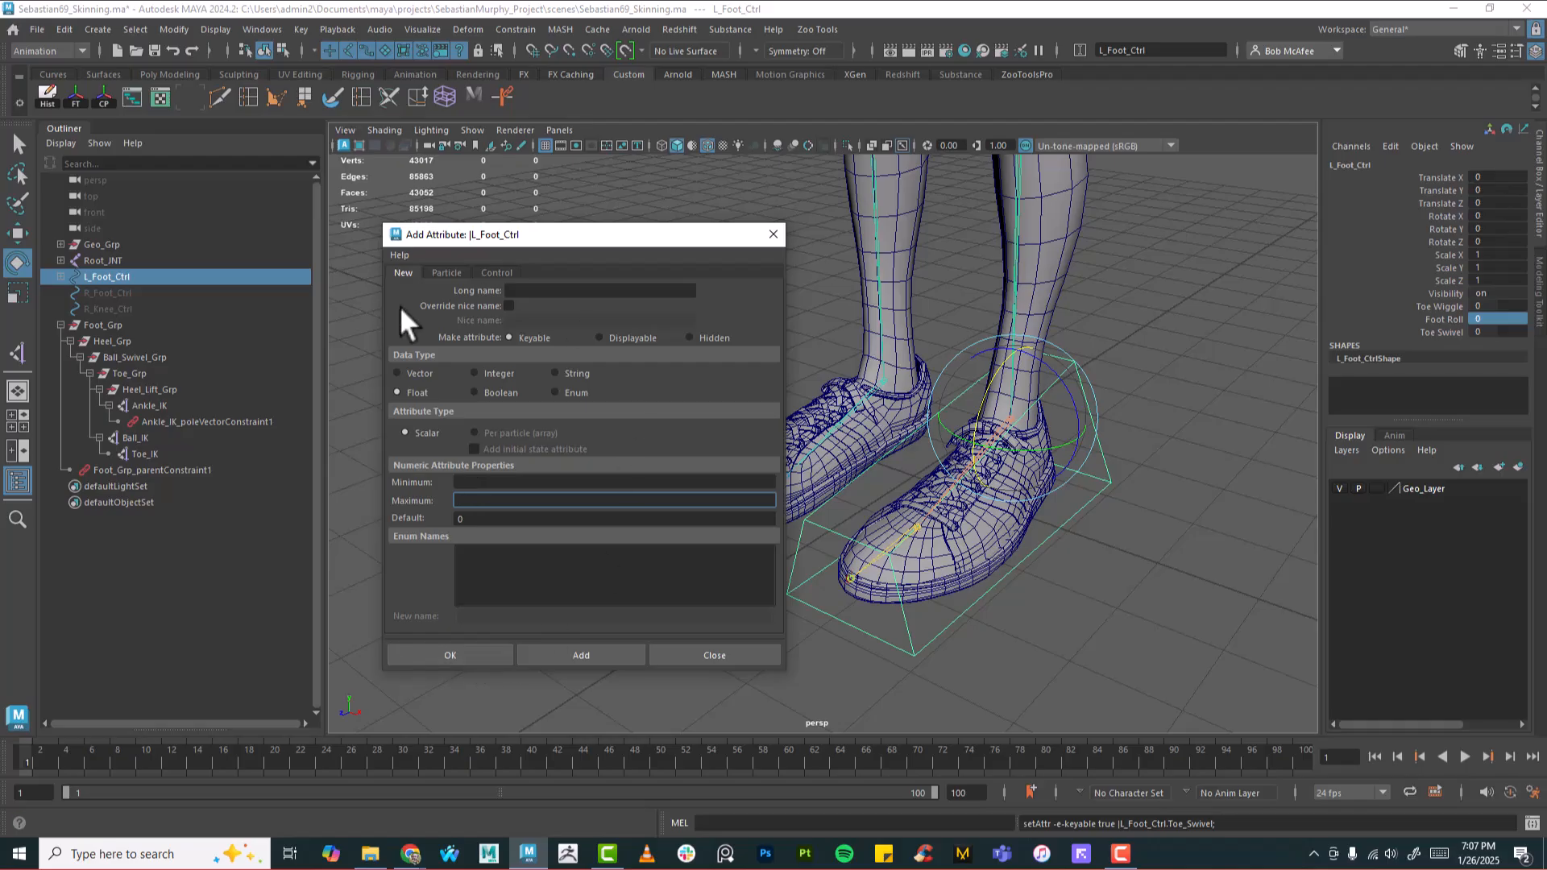
left_click(522, 291)
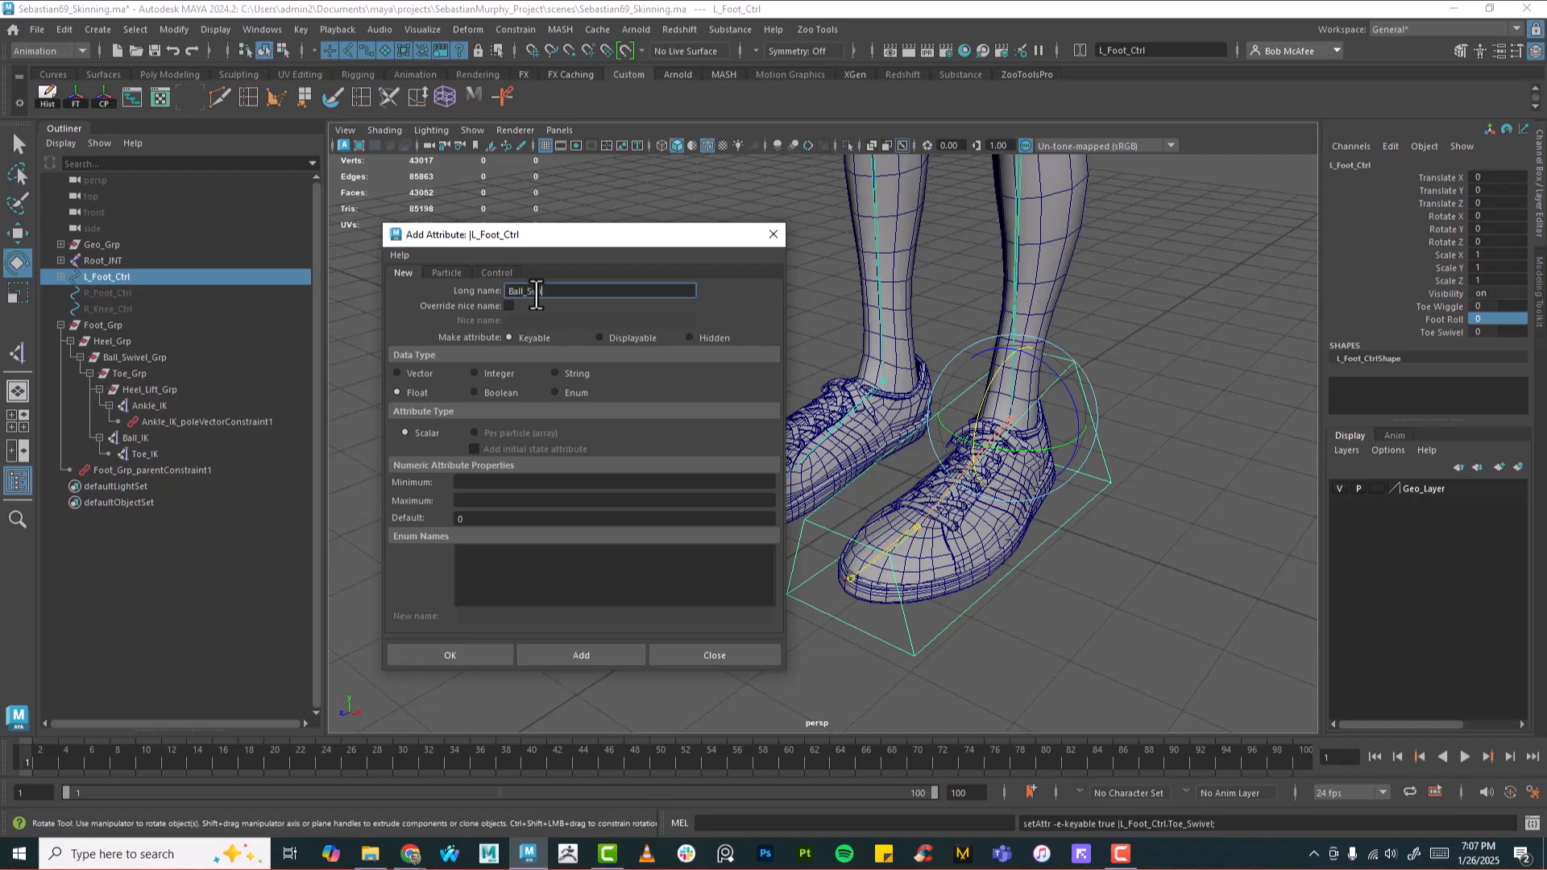
left_click(596, 481)
type("-10")
key("Tab")
type("10")
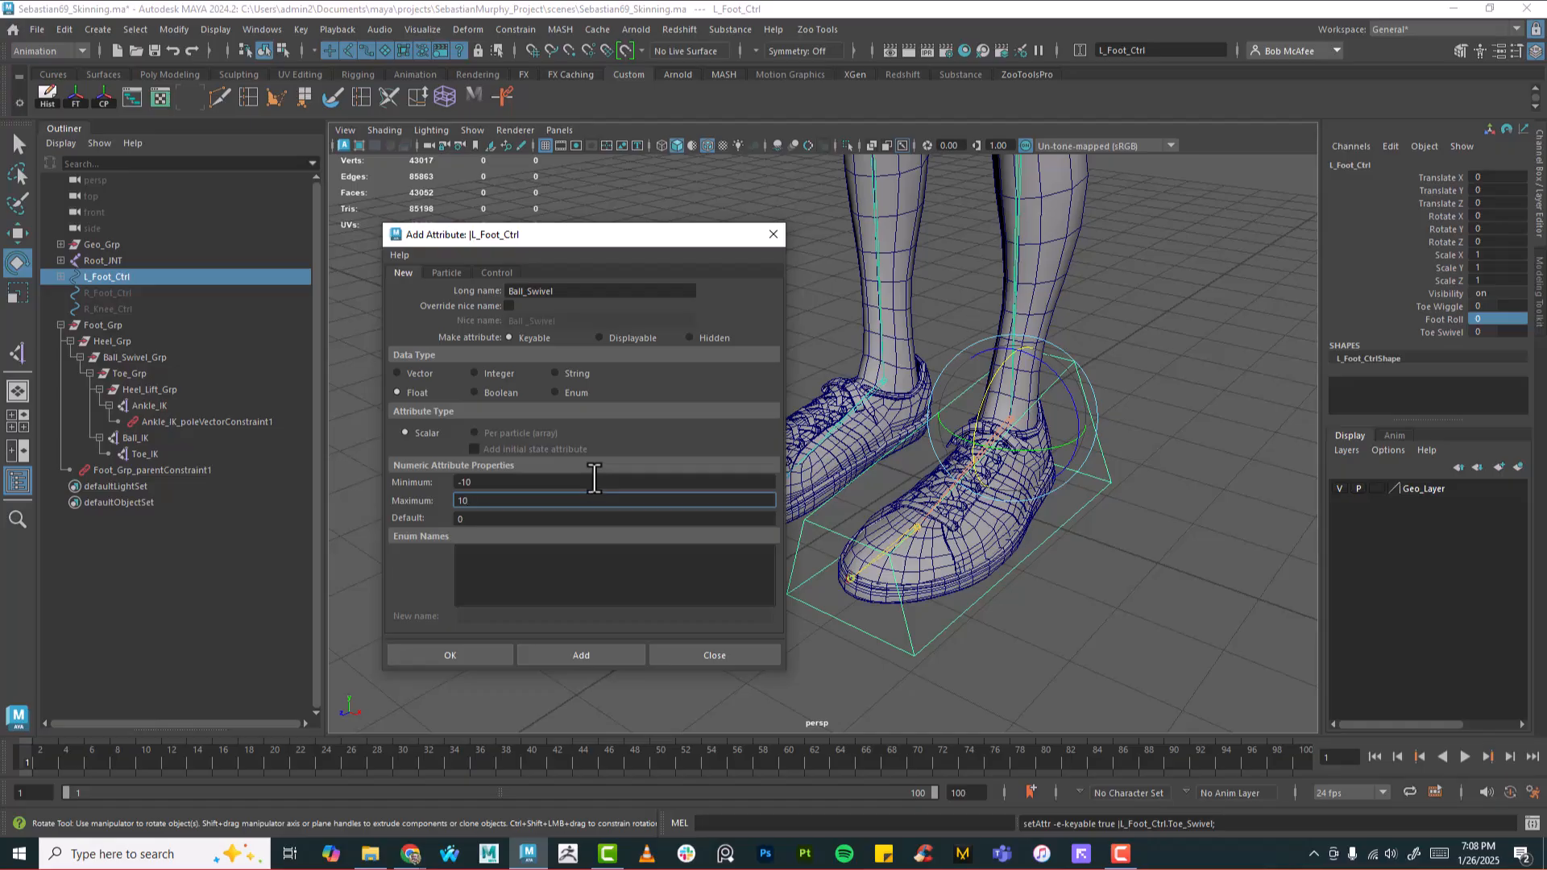
left_click(572, 654)
Step: Add a keyable float attribute Heel_Swivel to L_Foot_Ctrl with minimum -10, maximum 10 and default 0, and close the dialog
left_click(549, 291)
type("He")
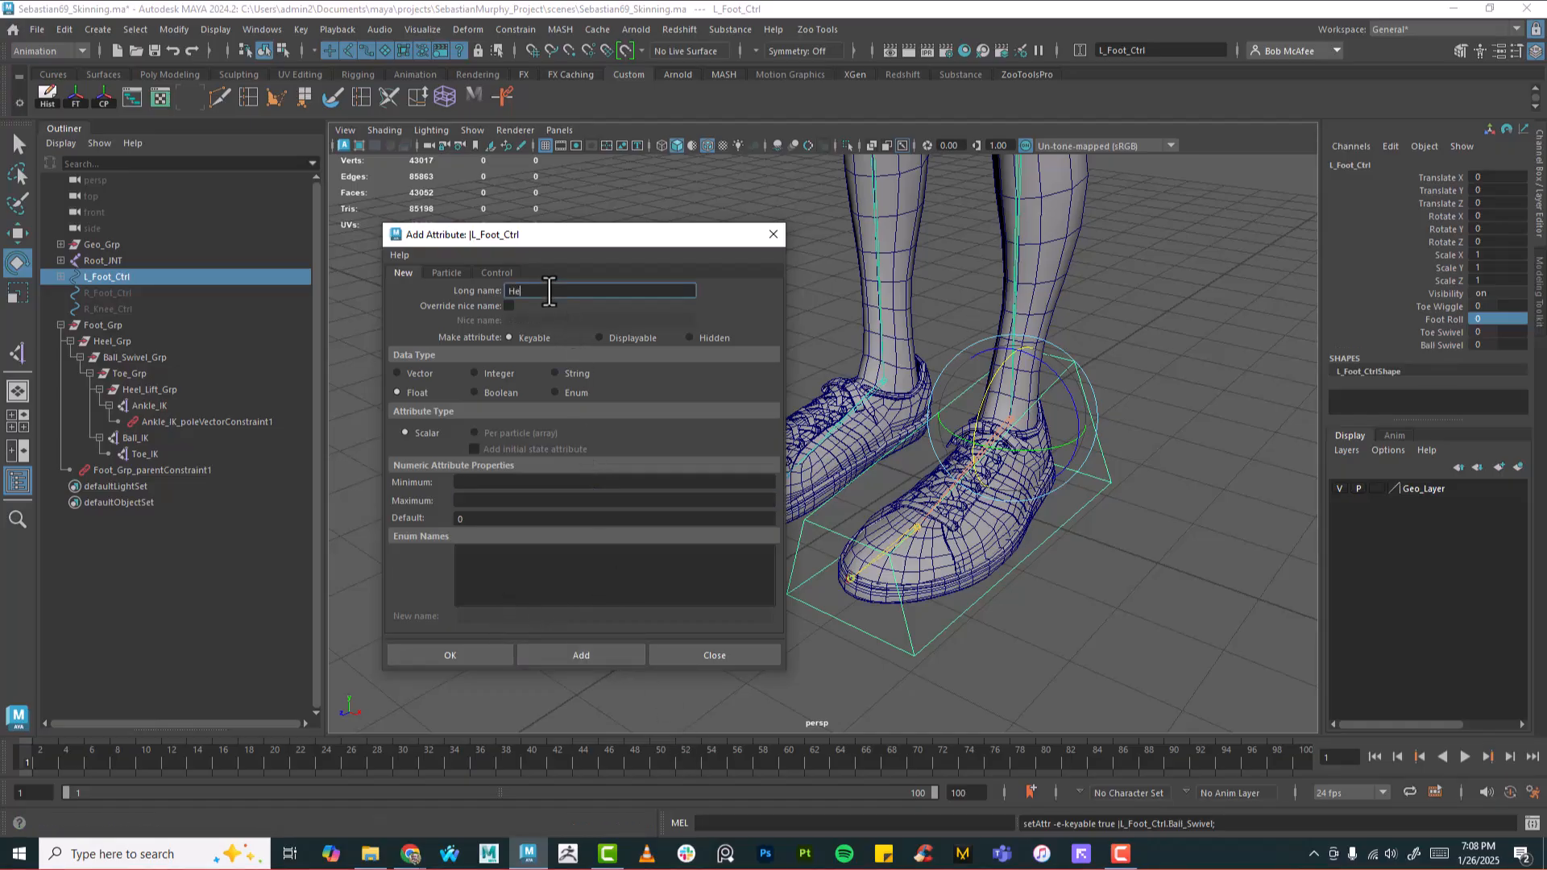
type("el_Swivel")
key("Tab")
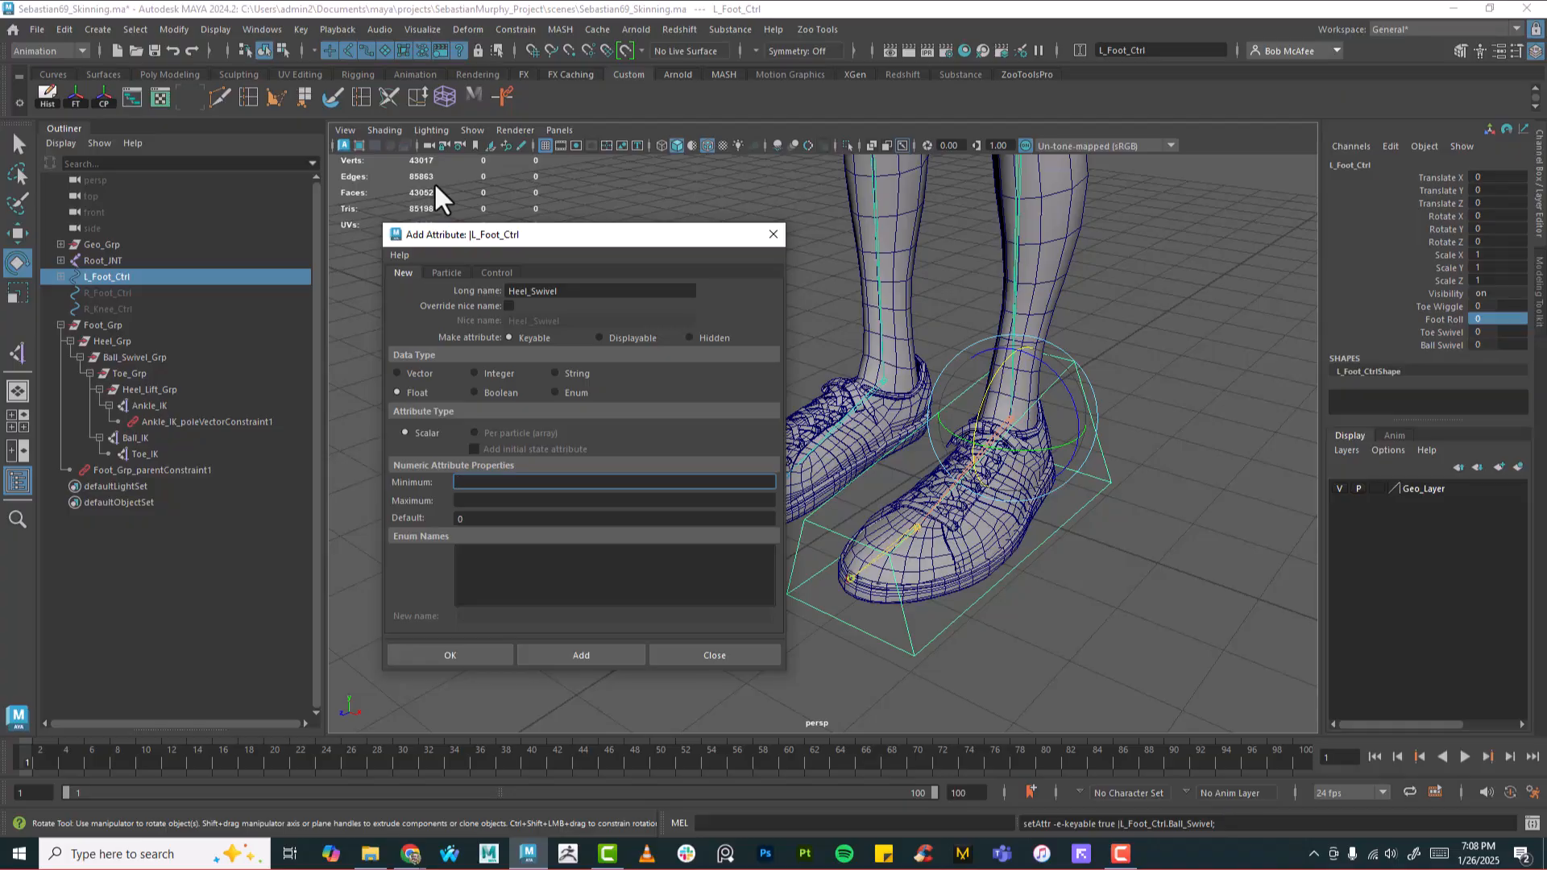
type("-10")
key("Tab")
type("1")
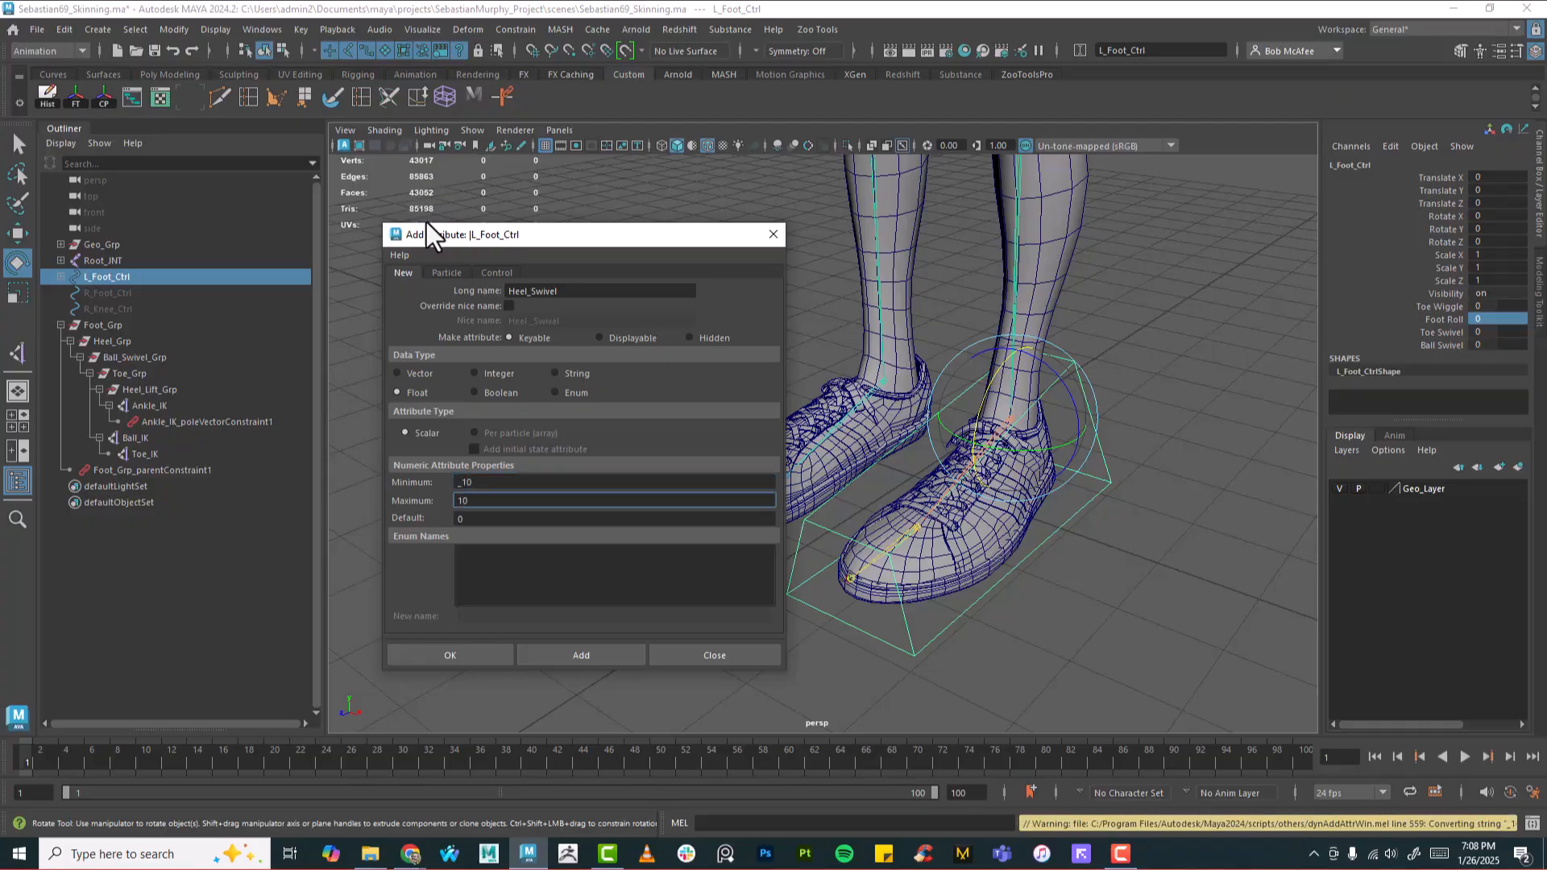
type("0")
key("Tab")
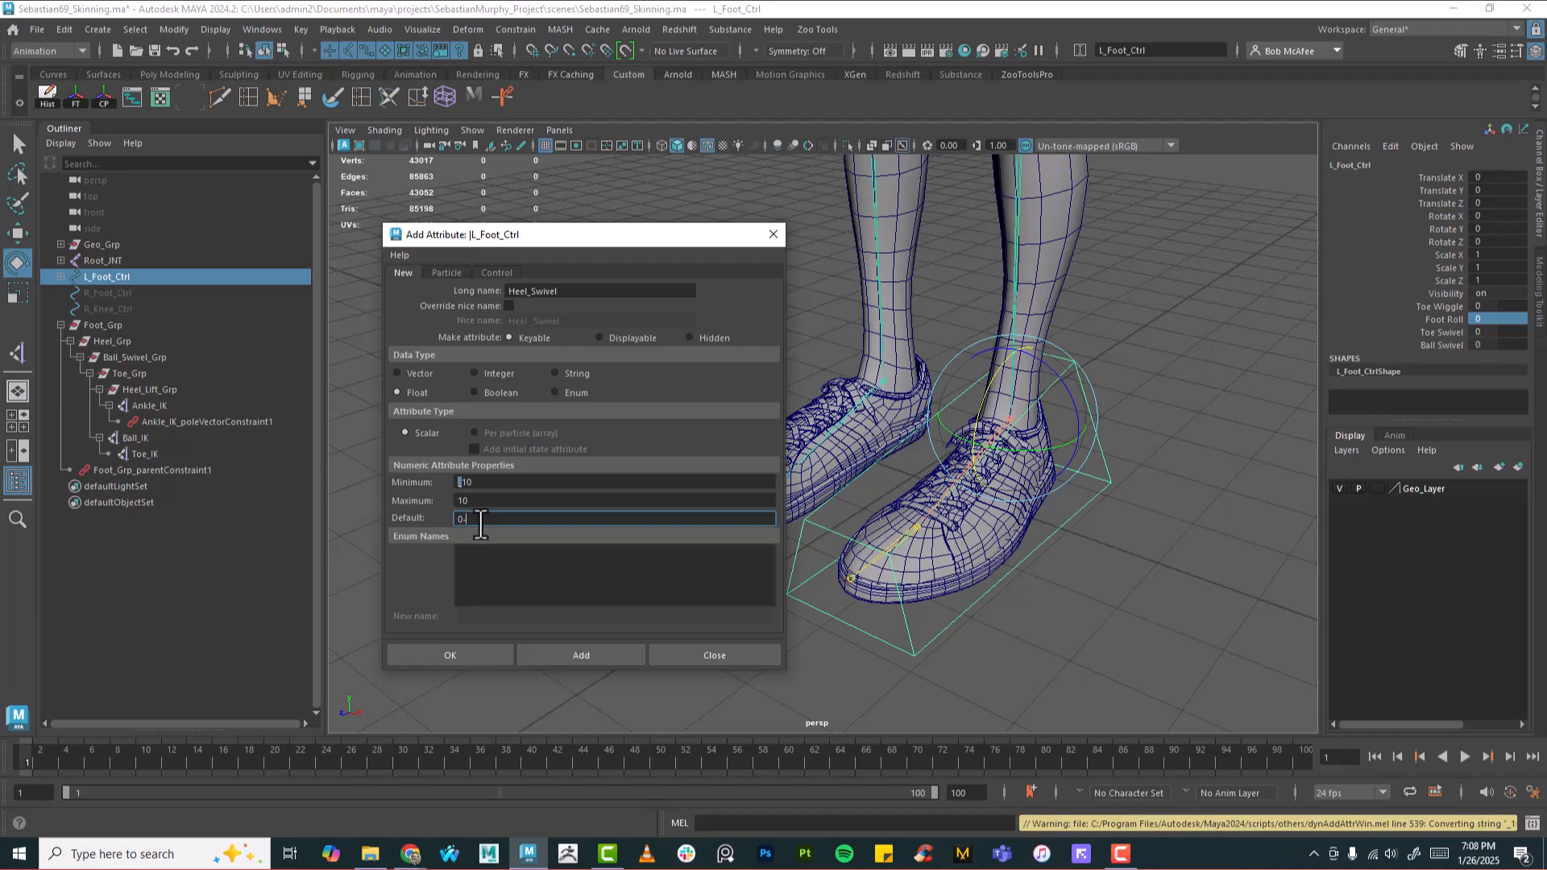
key("BackSpace")
left_click(466, 486)
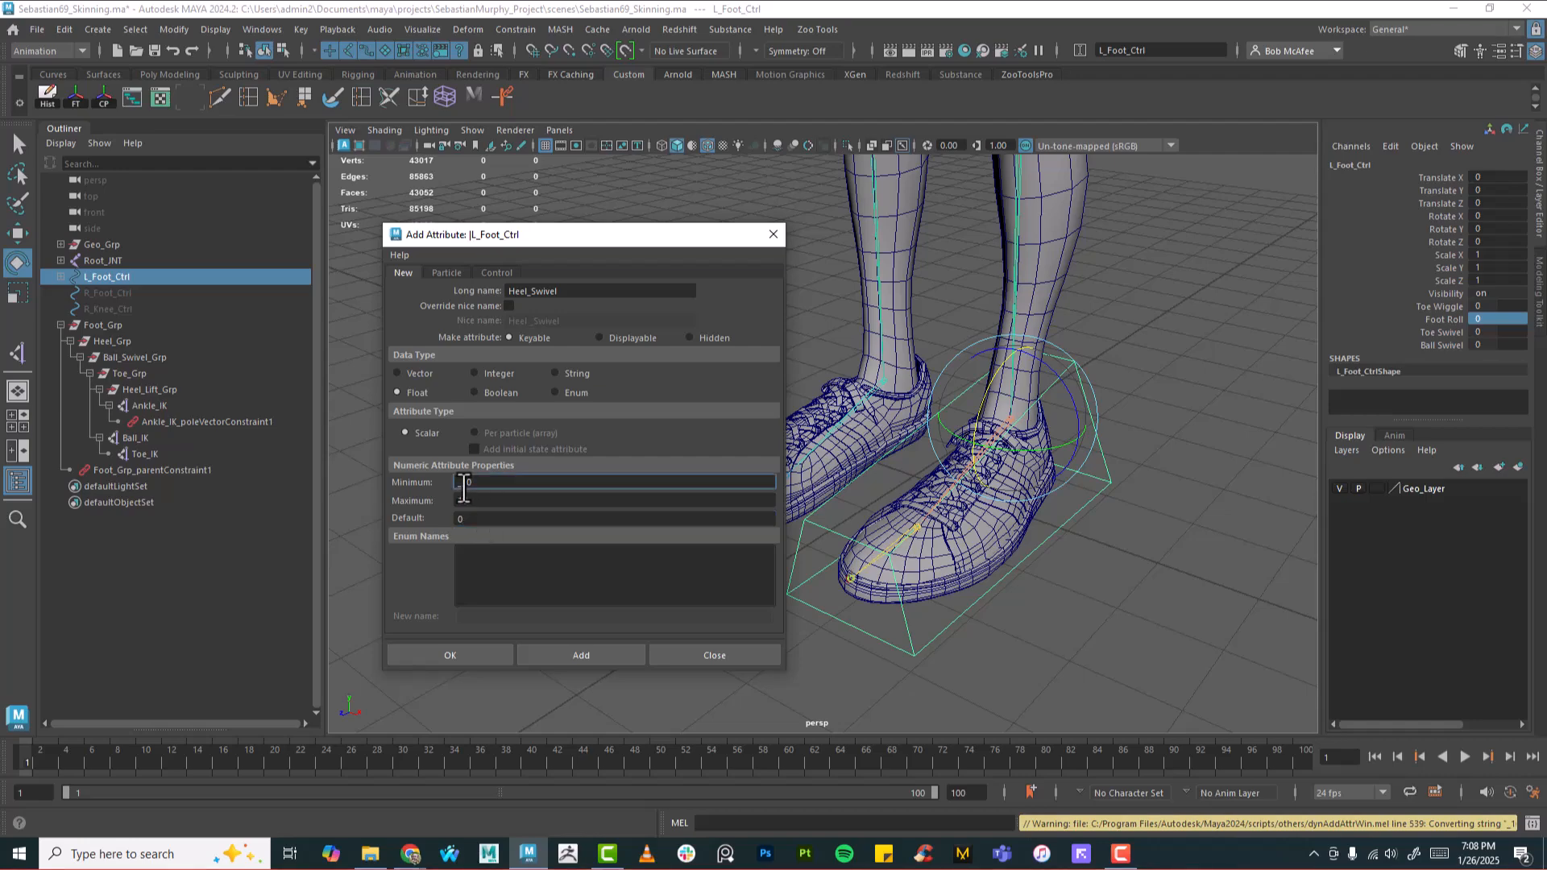
key("BackSpace")
type("-1")
left_click(451, 654)
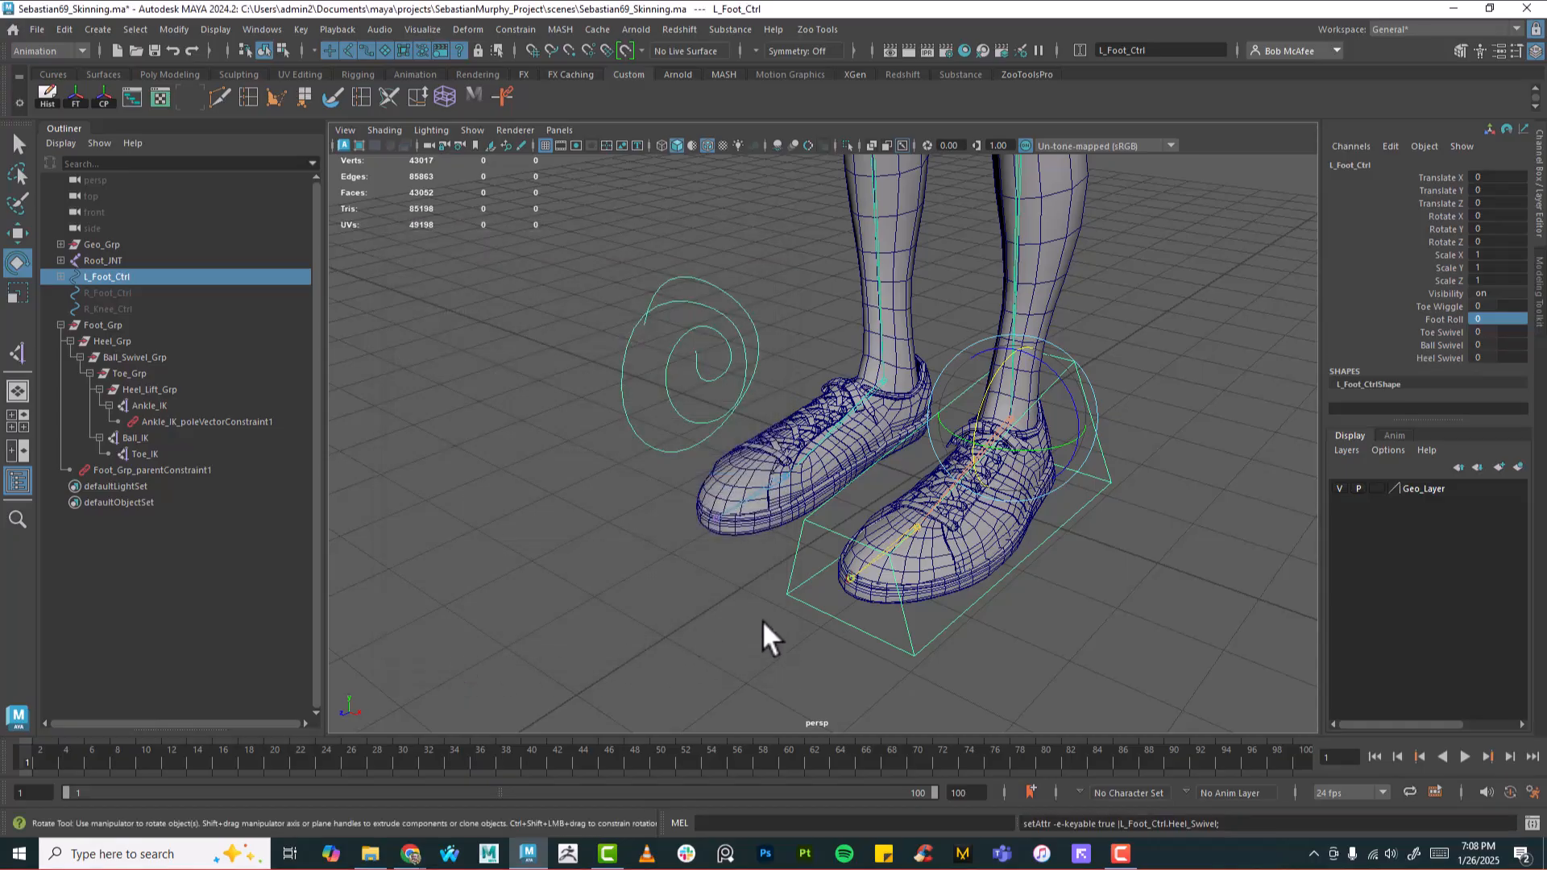
left_click_drag(989, 577, 1043, 496, "alt")
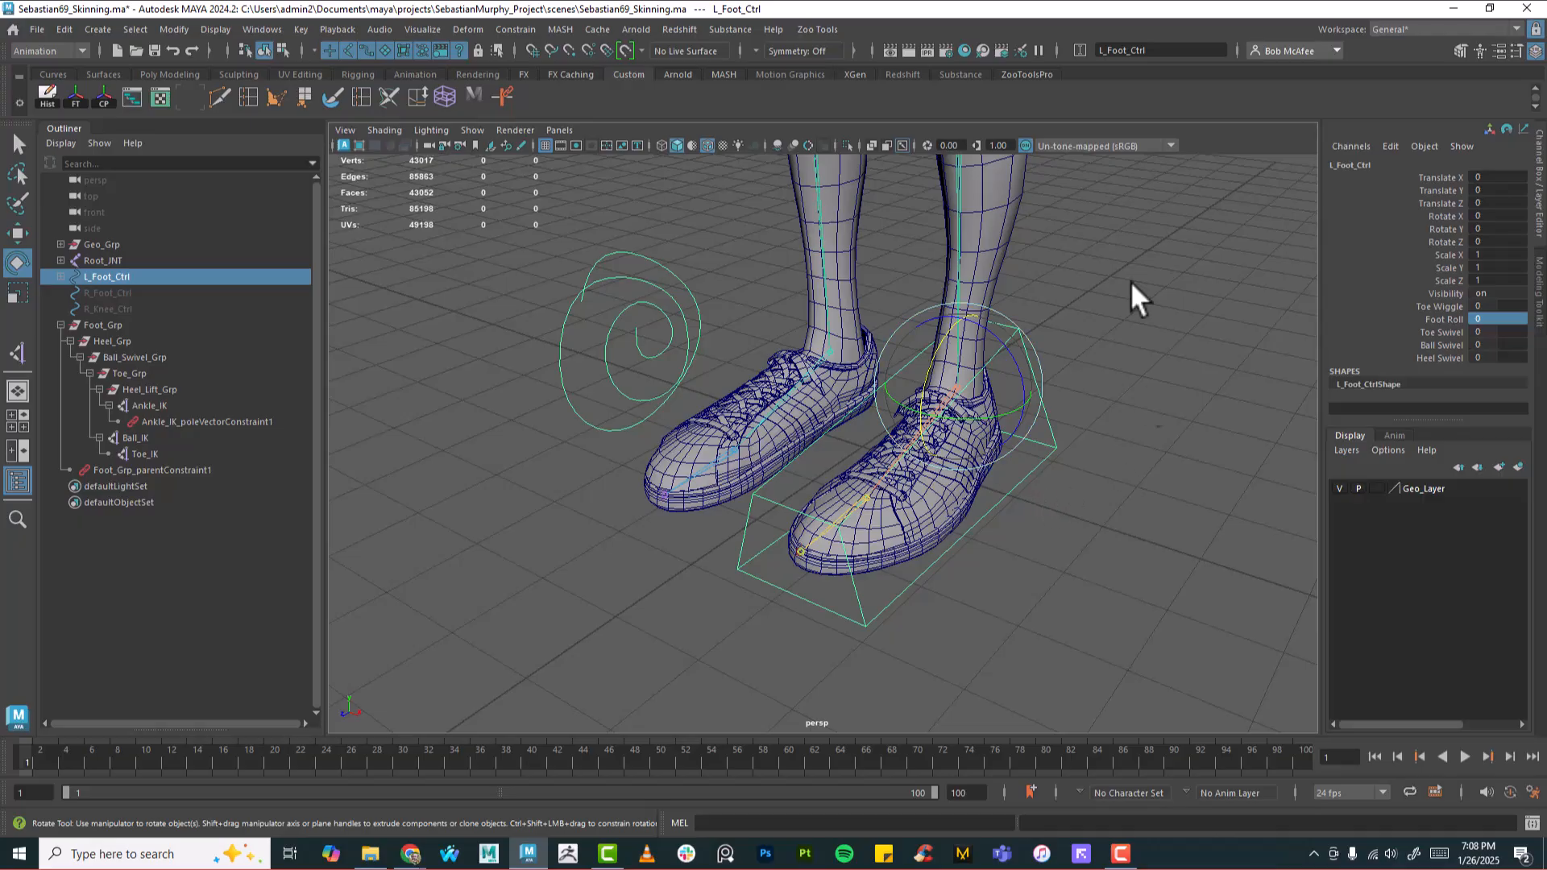
Step: Open Set Driven Key and load L_Foot_Ctrl as the driver with its Toe Swivel attribute selected
left_click(1446, 332)
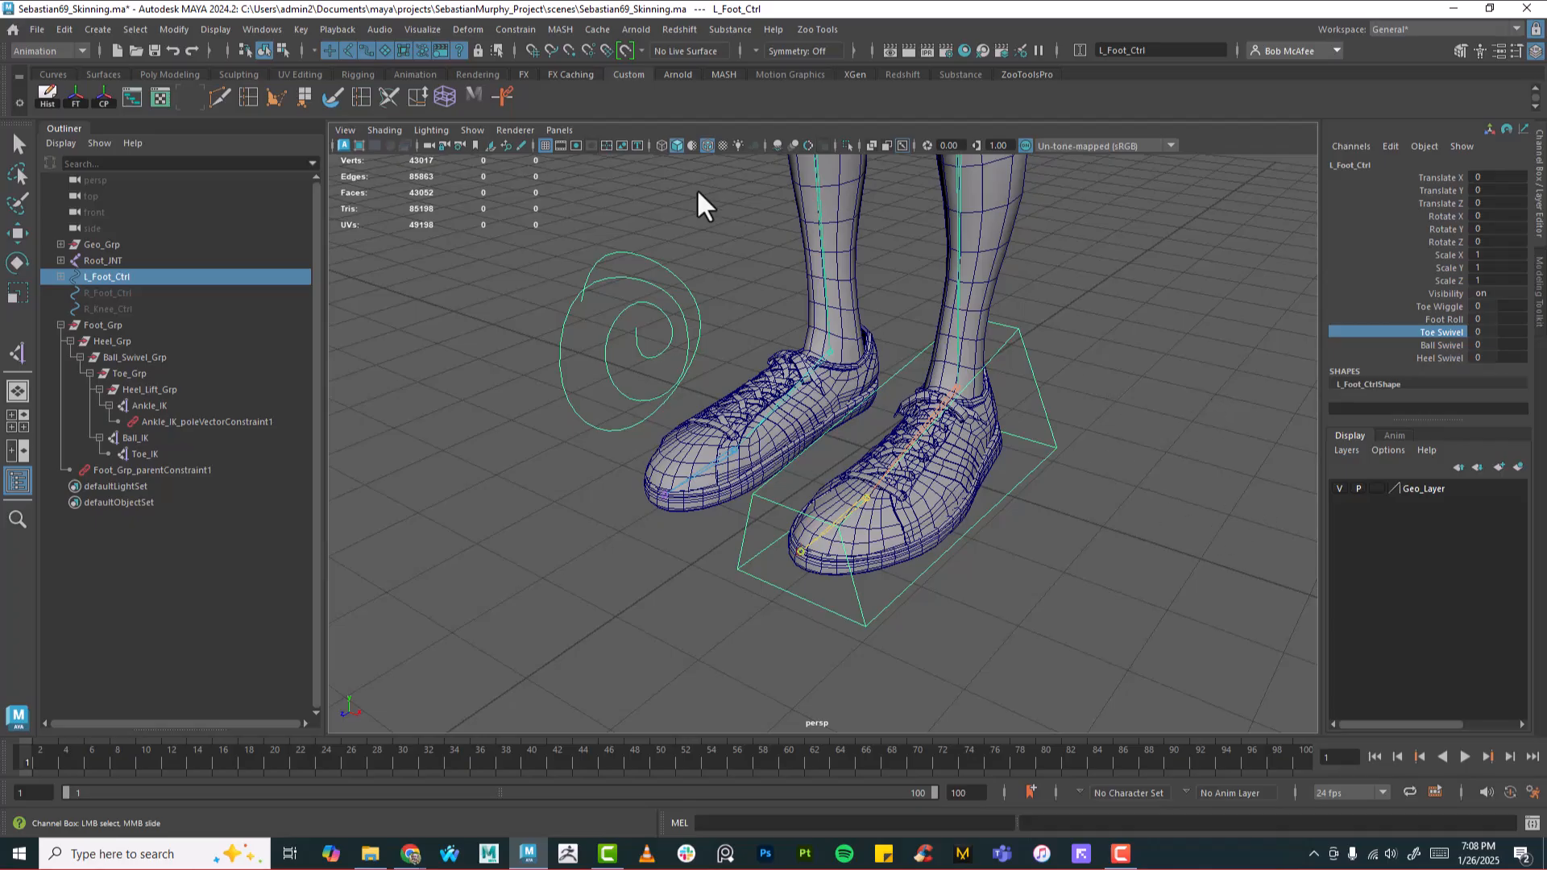
left_click(502, 96)
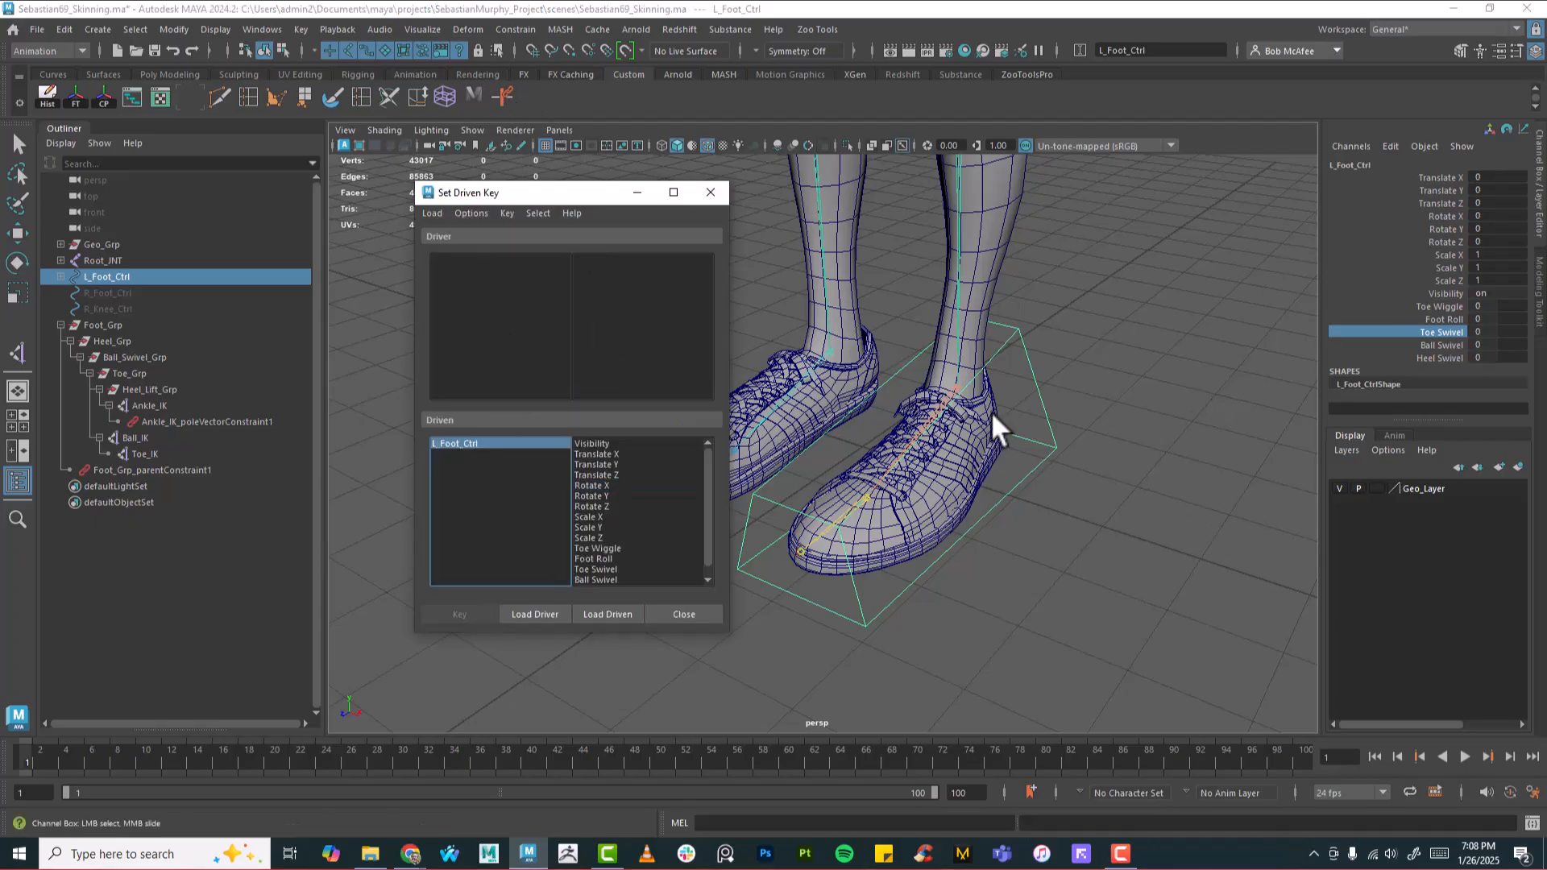
middle_click_drag(992, 427, 1112, 404, "alt")
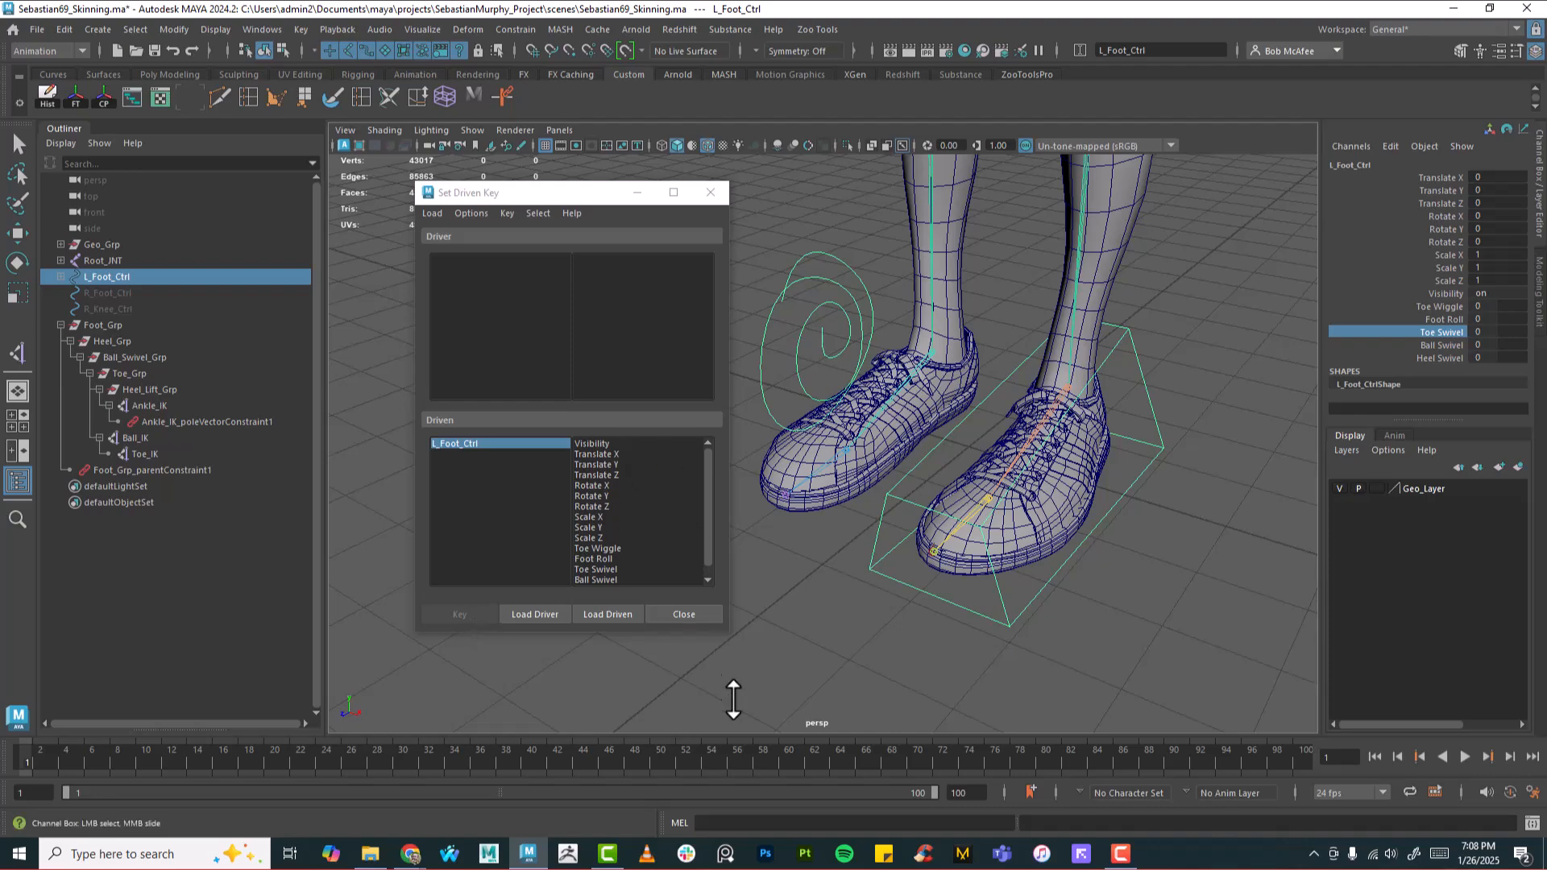
left_click(775, 645)
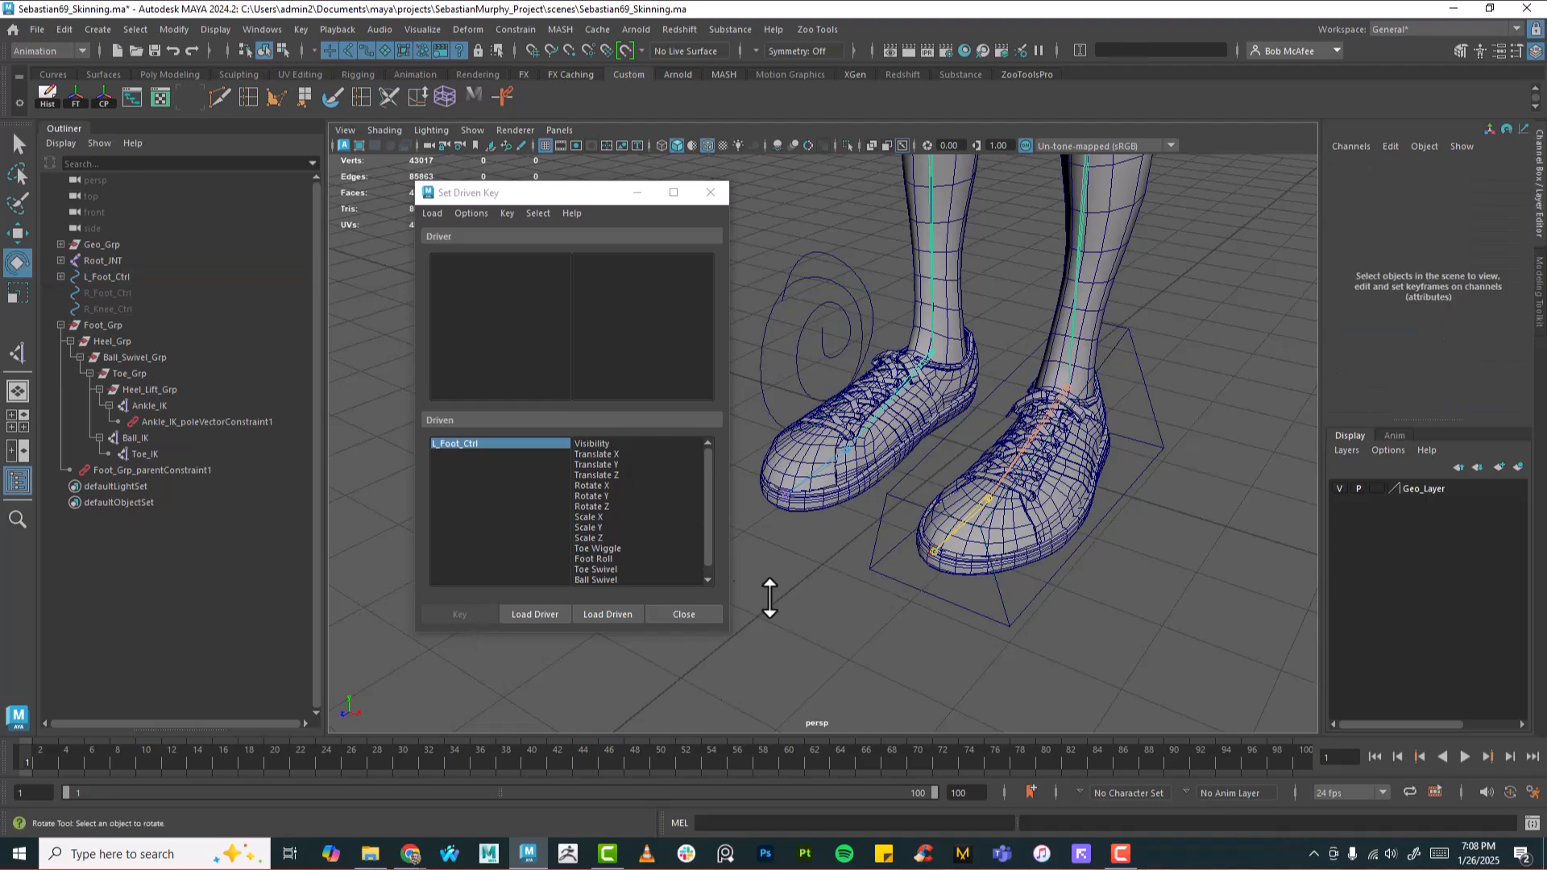
left_click(608, 612)
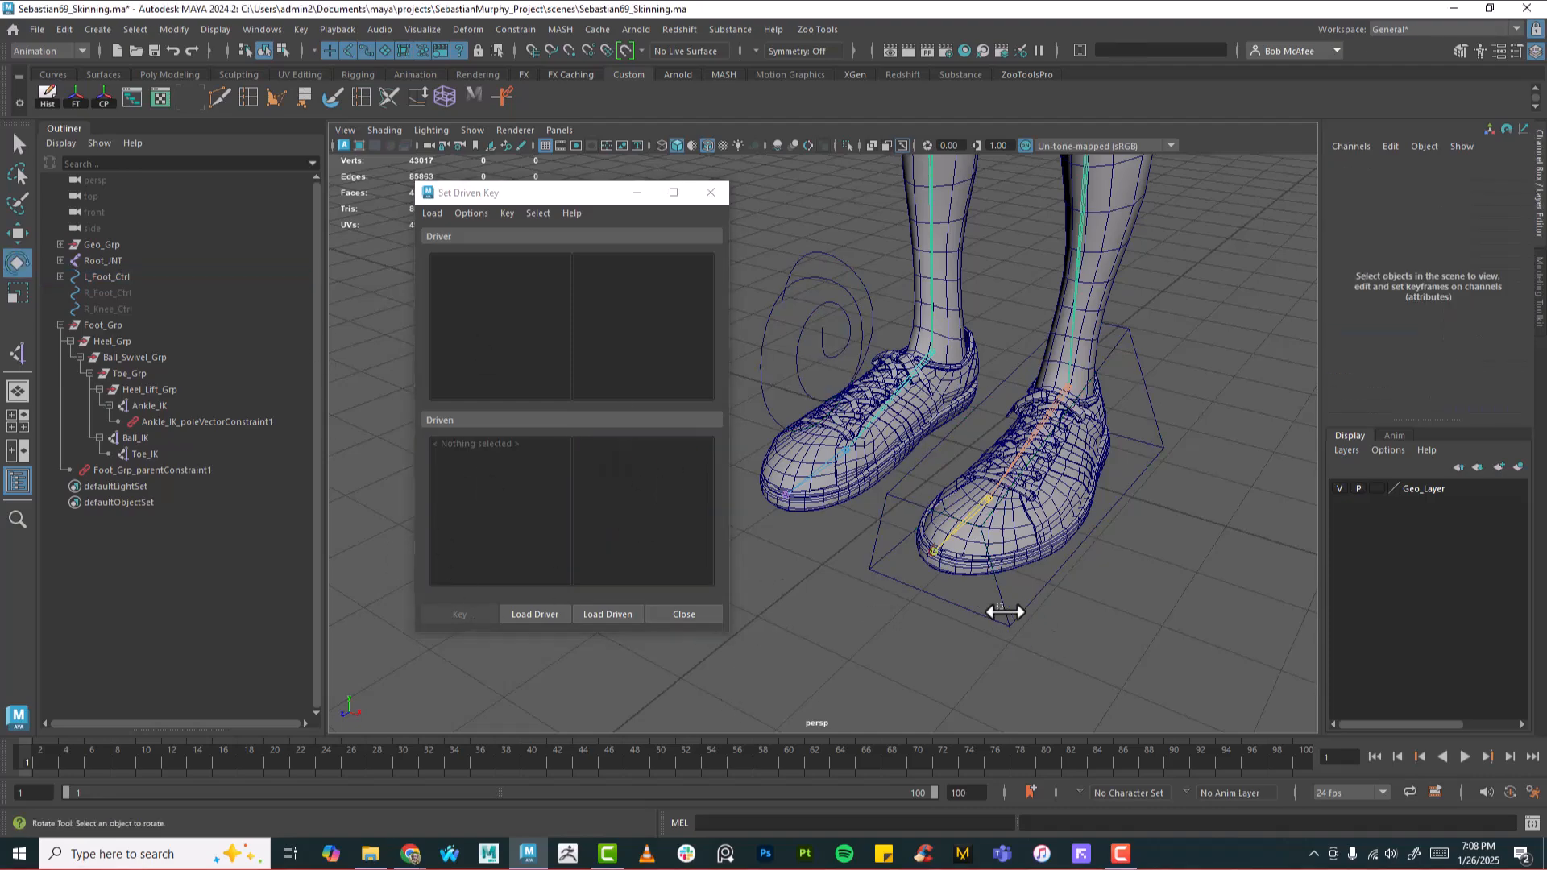
left_click(985, 606)
left_click(535, 614)
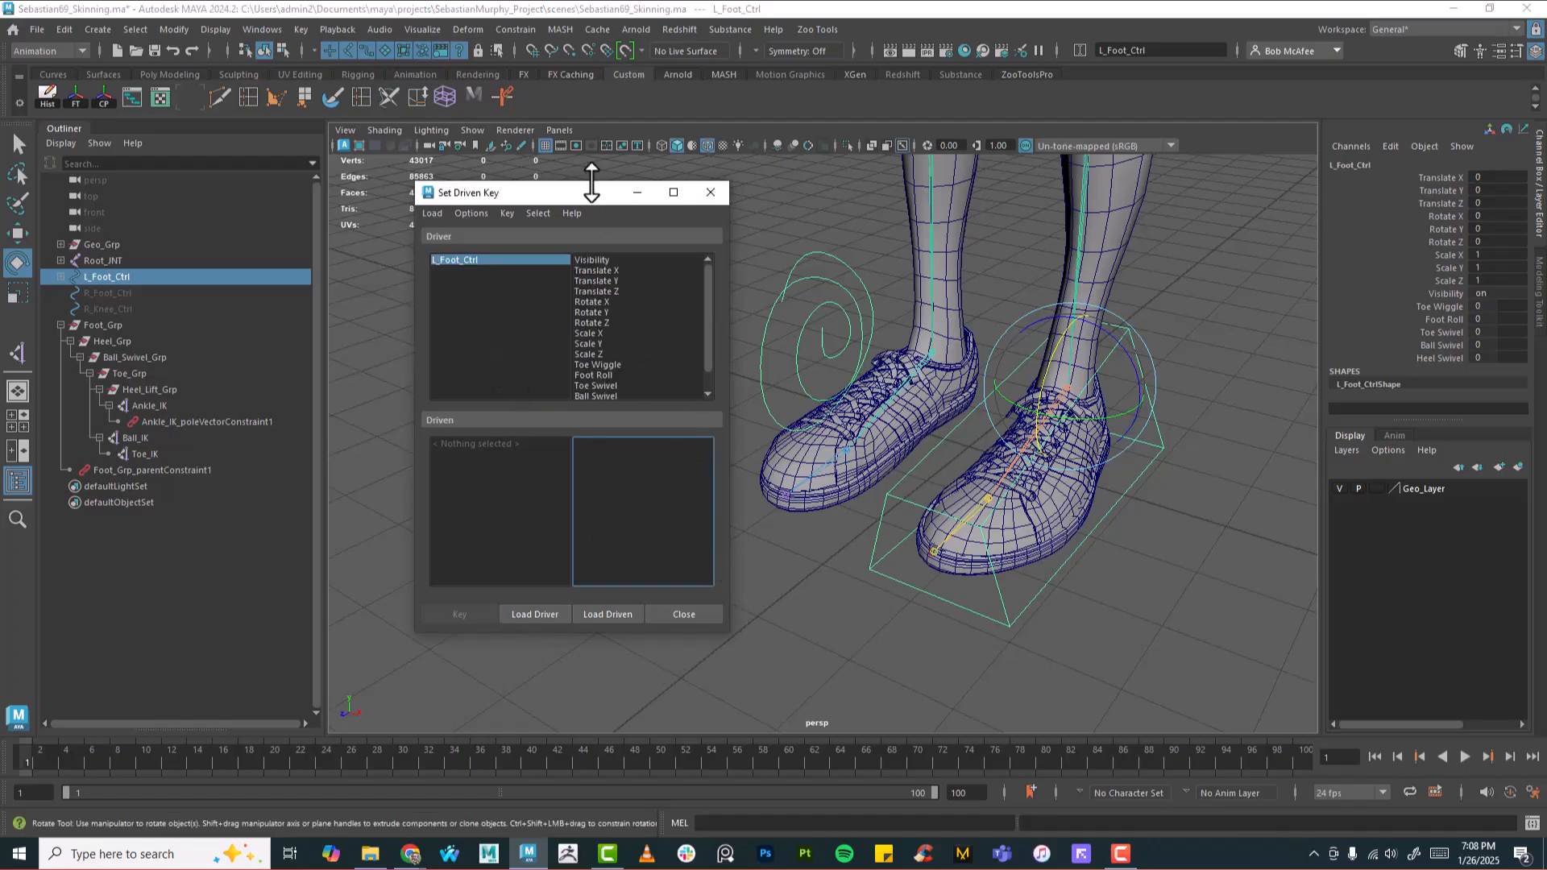
left_click_drag(594, 181, 592, 101)
left_click(609, 304)
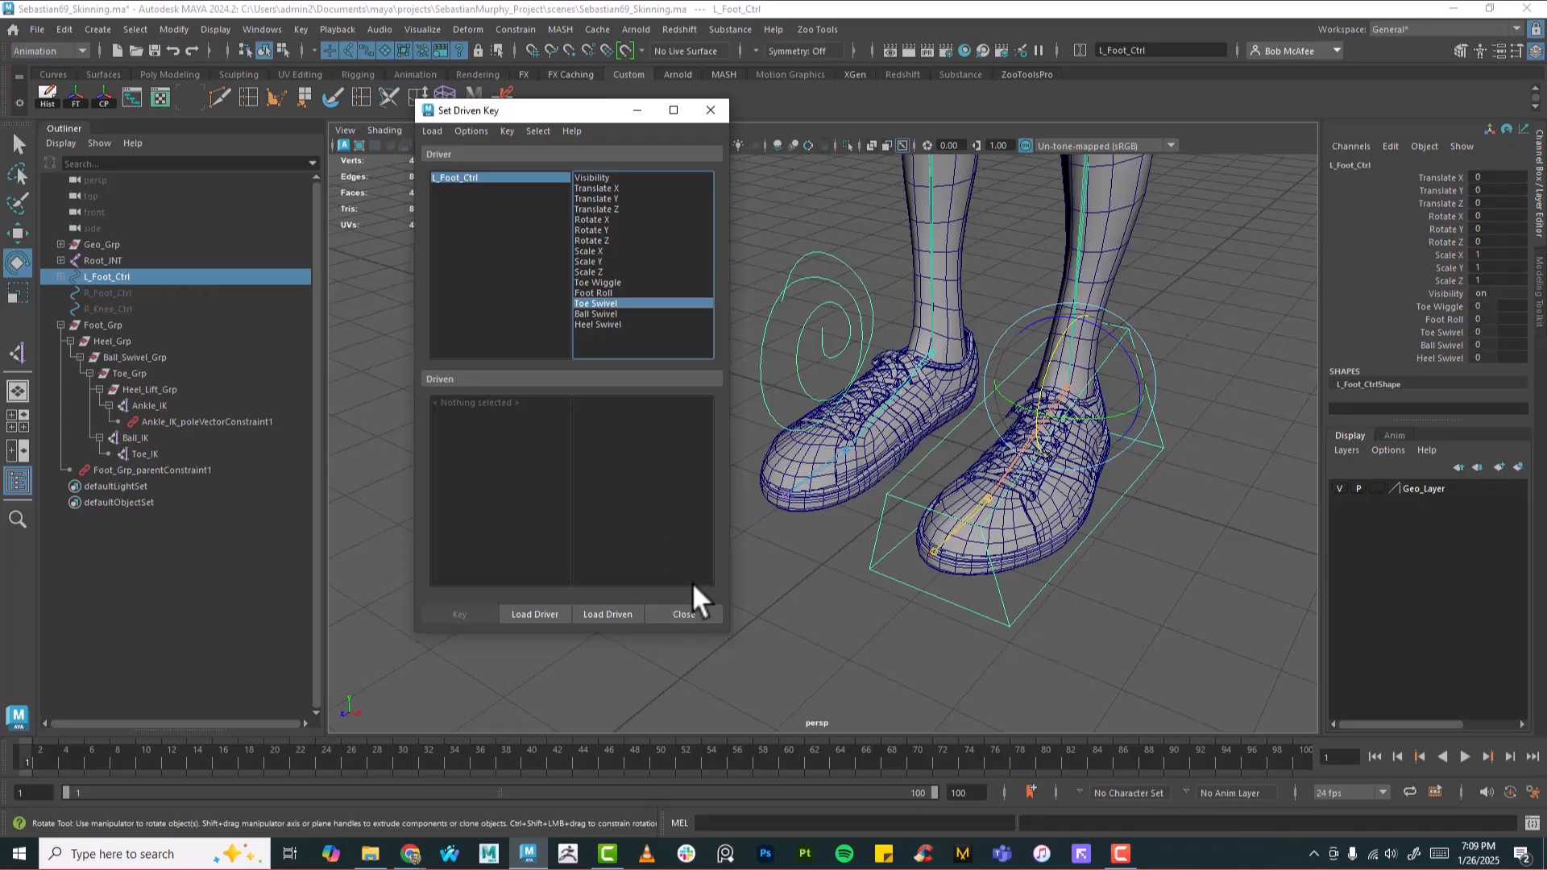
Step: Load Toe_Grp as the driven object and key its Rotate Y to Toe Swivel in the neutral pose
left_click(129, 372)
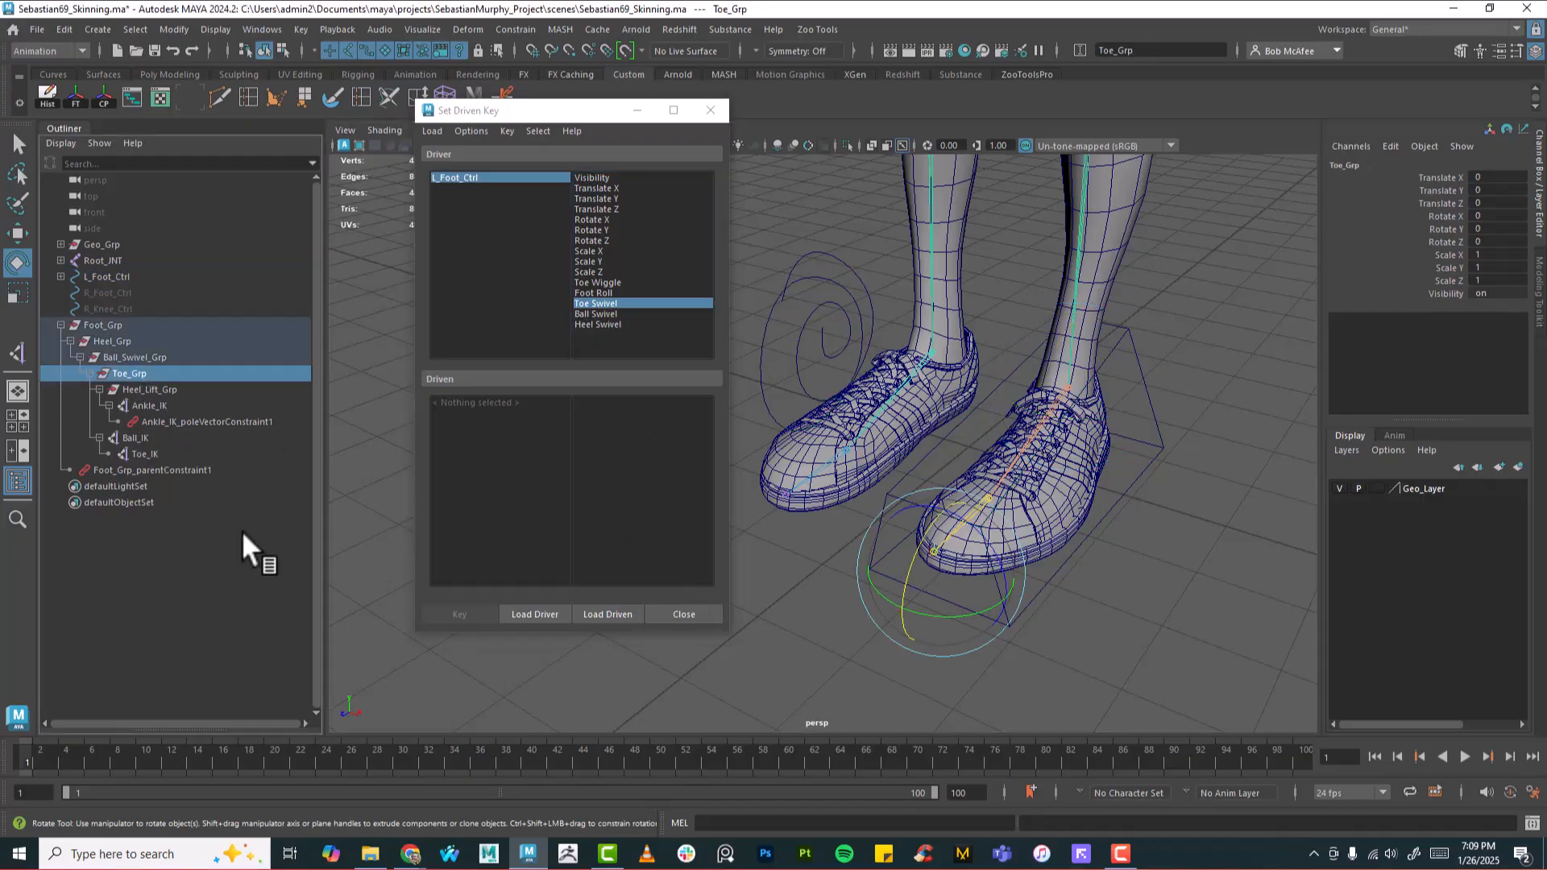
left_click(597, 612)
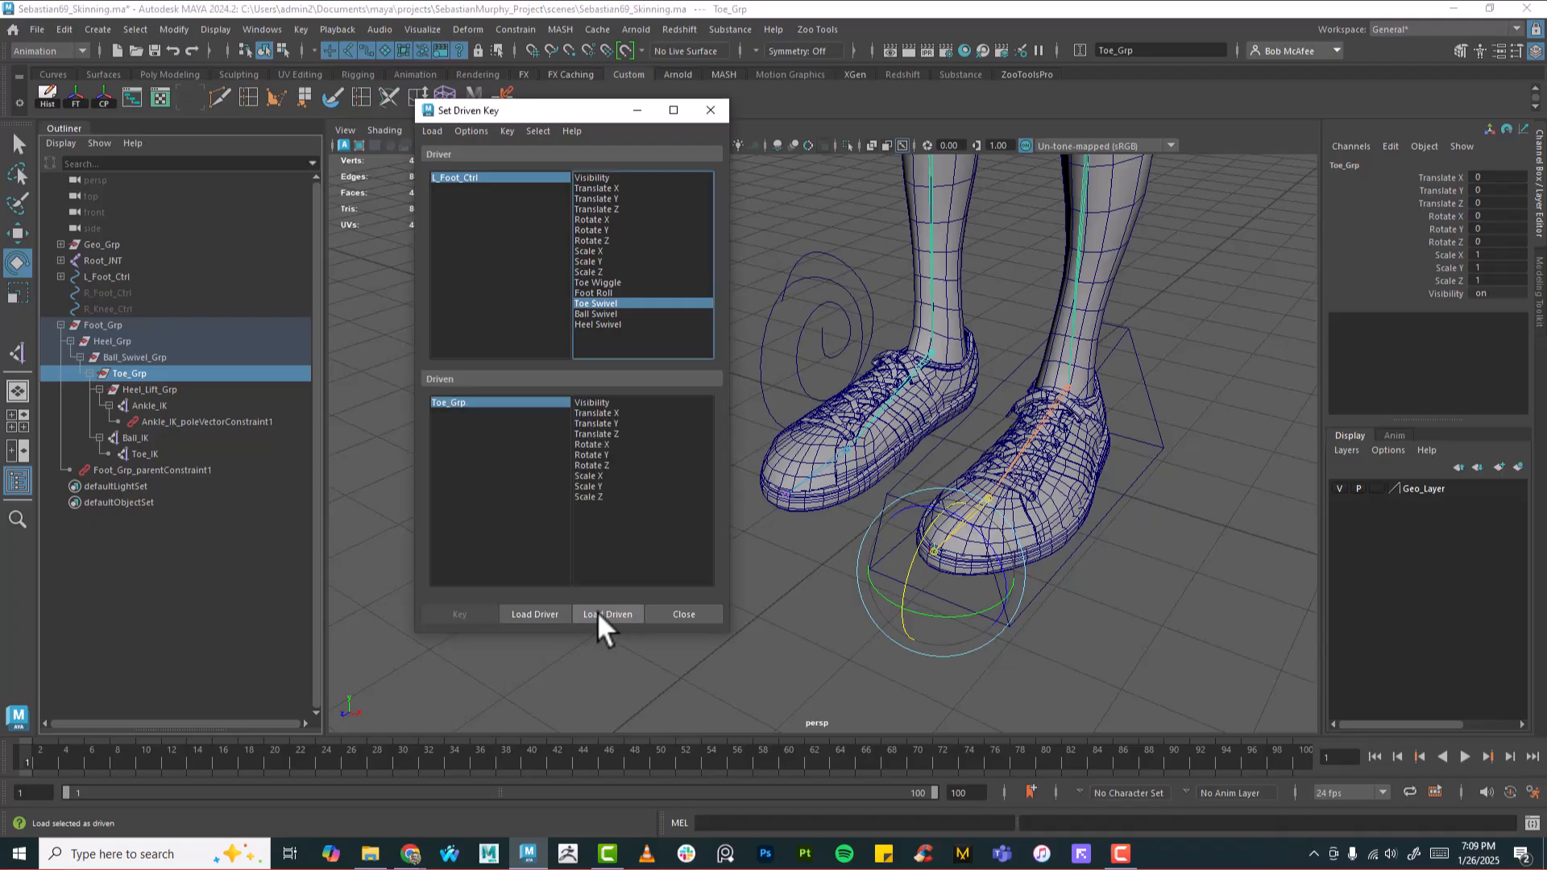
left_click(600, 455)
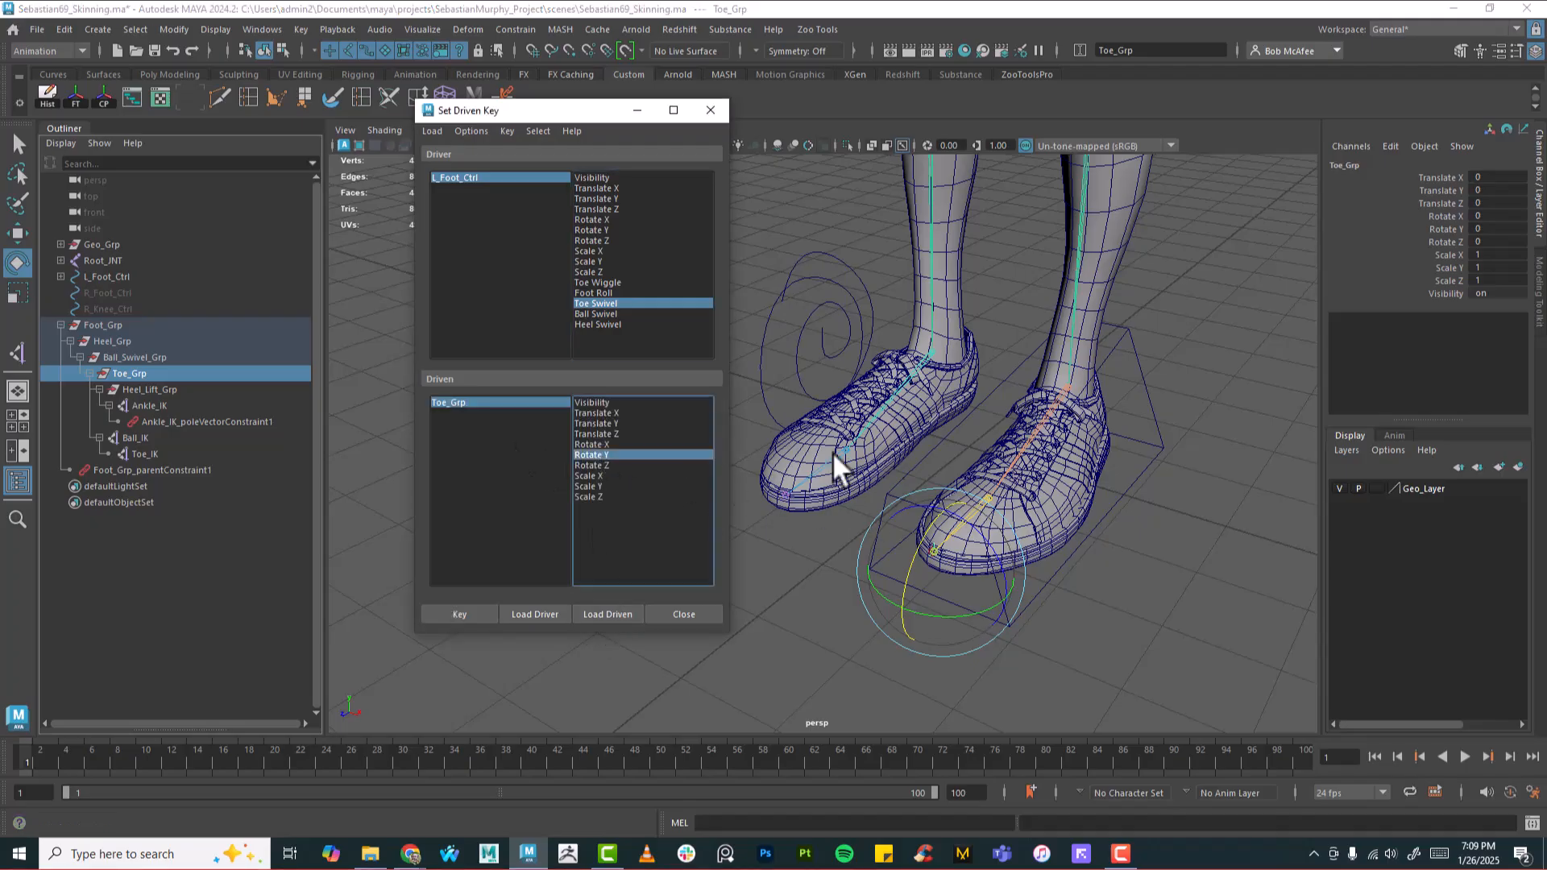
left_click_drag(964, 569, 995, 548, "alt")
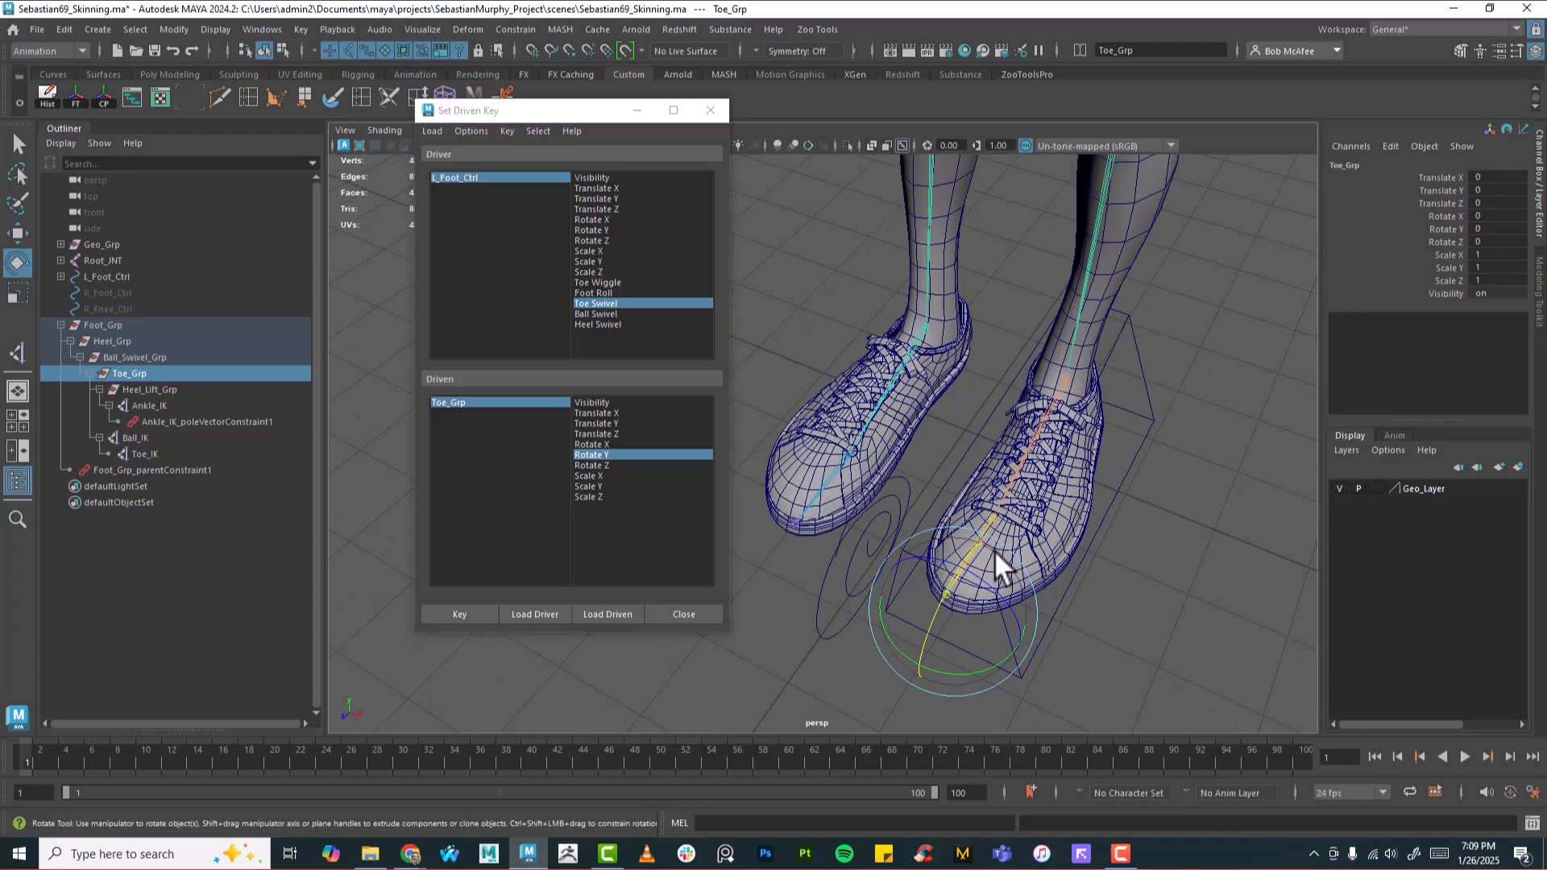
left_click(459, 613)
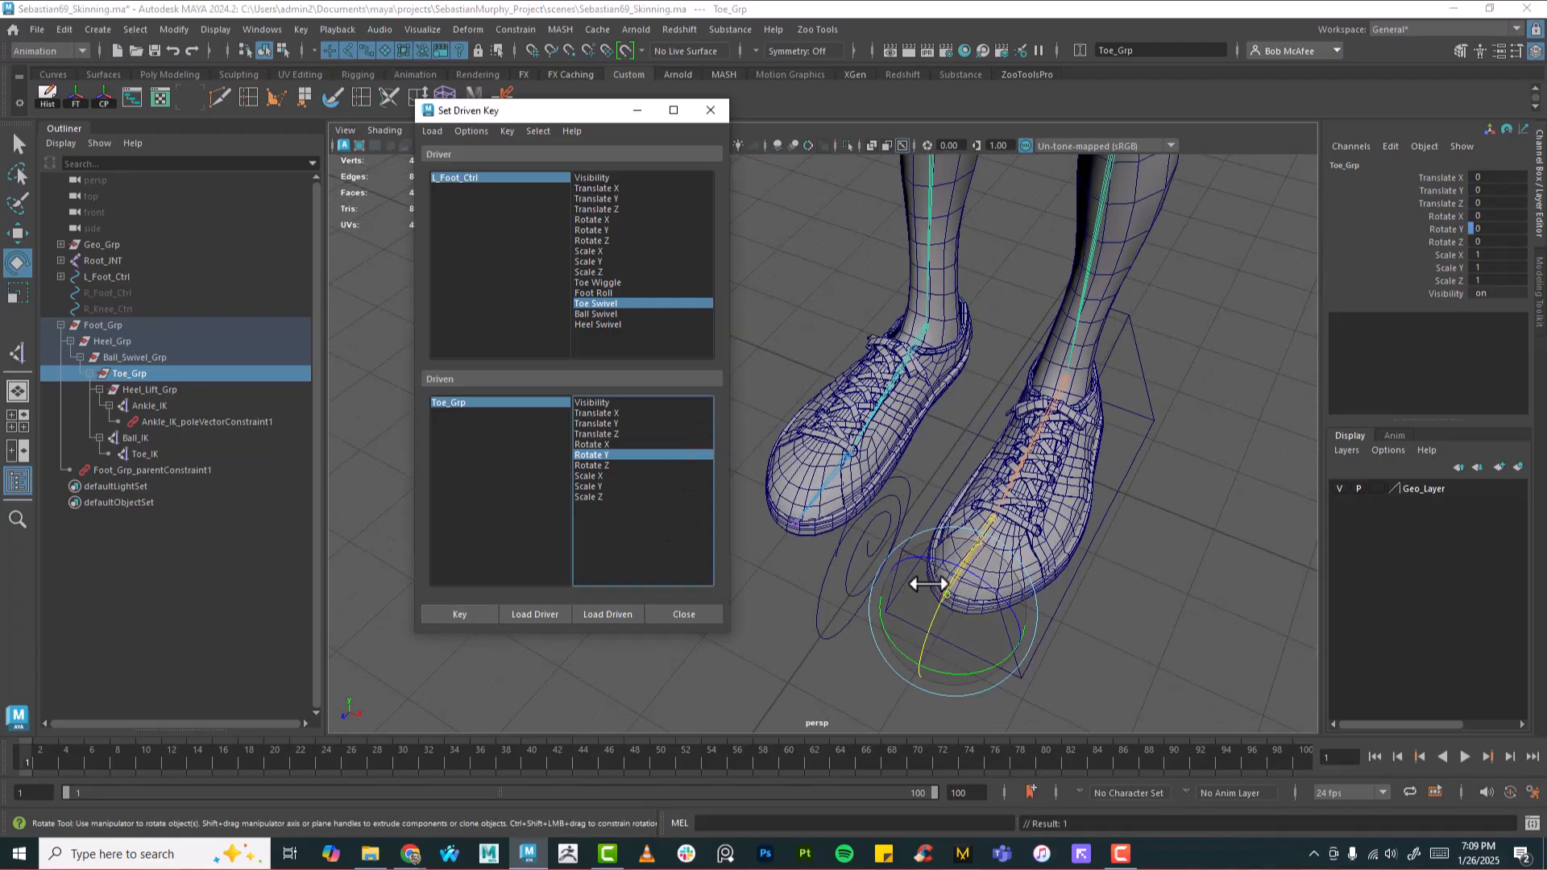
Step: Set Toe Swivel to -10, rotate Toe_Grp about Y so the heel swings toward the other foot, and set a driven key
left_click(1155, 421)
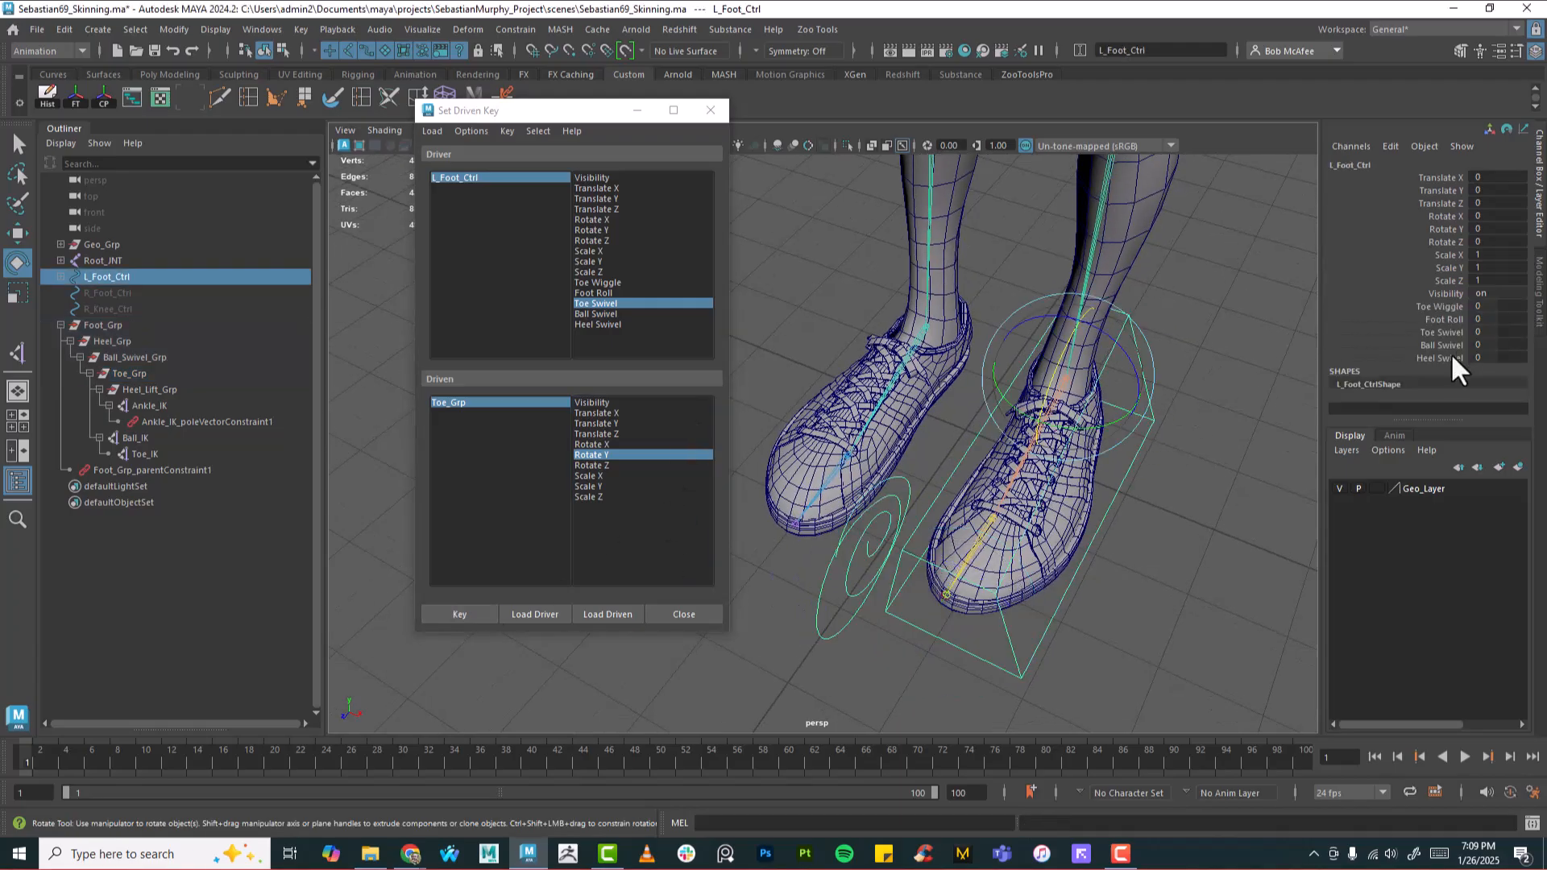
left_click(1442, 332)
middle_click_drag(1172, 438, 1198, 418)
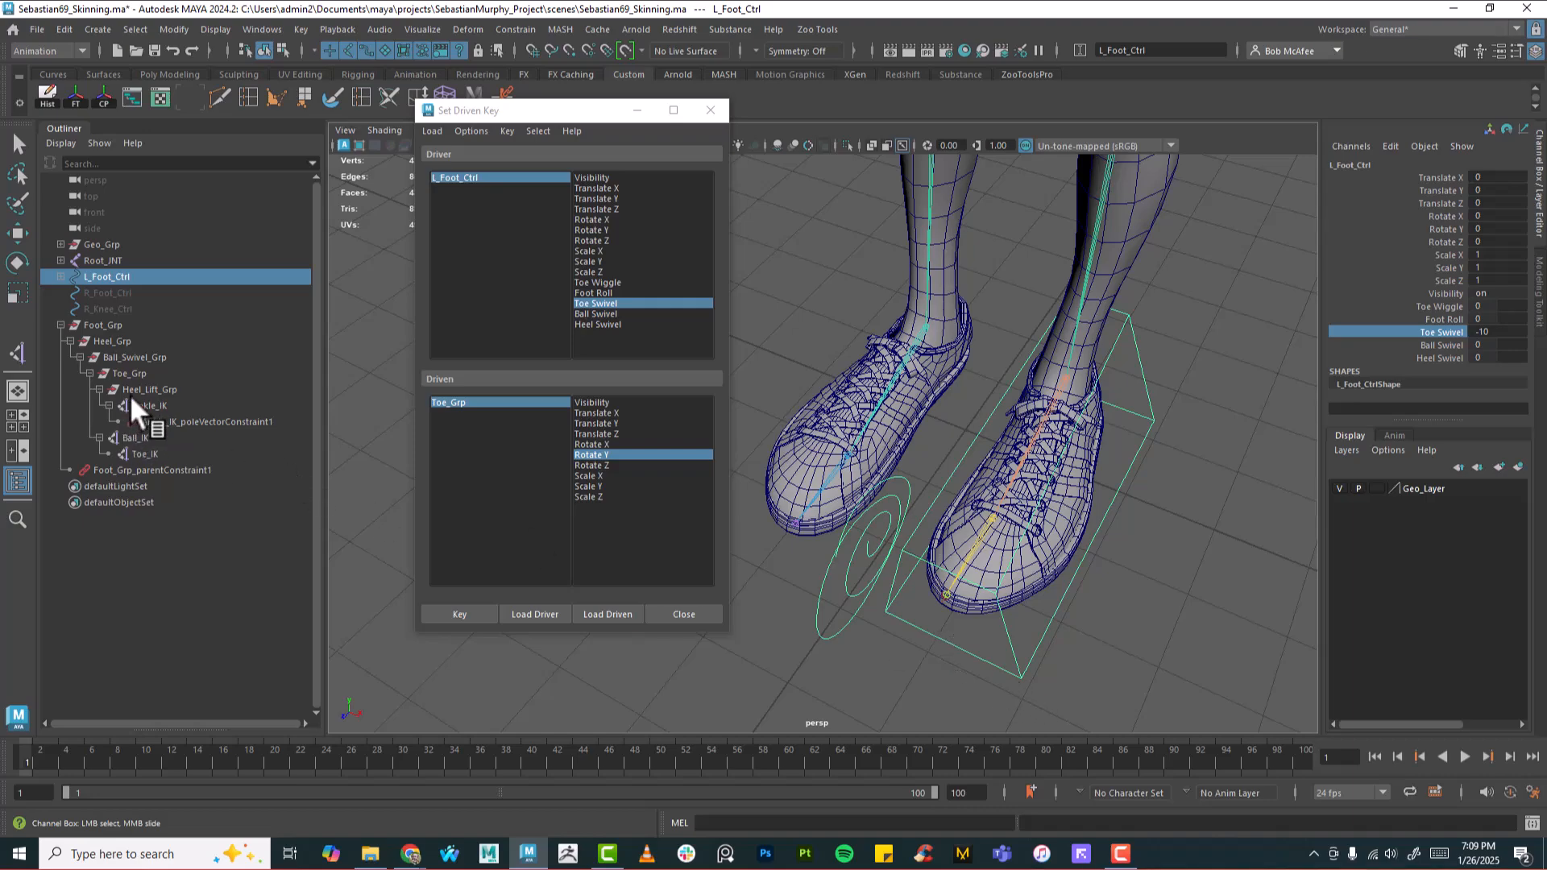
left_click(461, 401)
key("e")
left_click_drag(985, 678, 1070, 649)
left_click(461, 615)
Step: Set Toe Swivel to 10, rotate Toe_Grp to -90 in Y so the heel swings outward, and set a driven key
left_click(1133, 457)
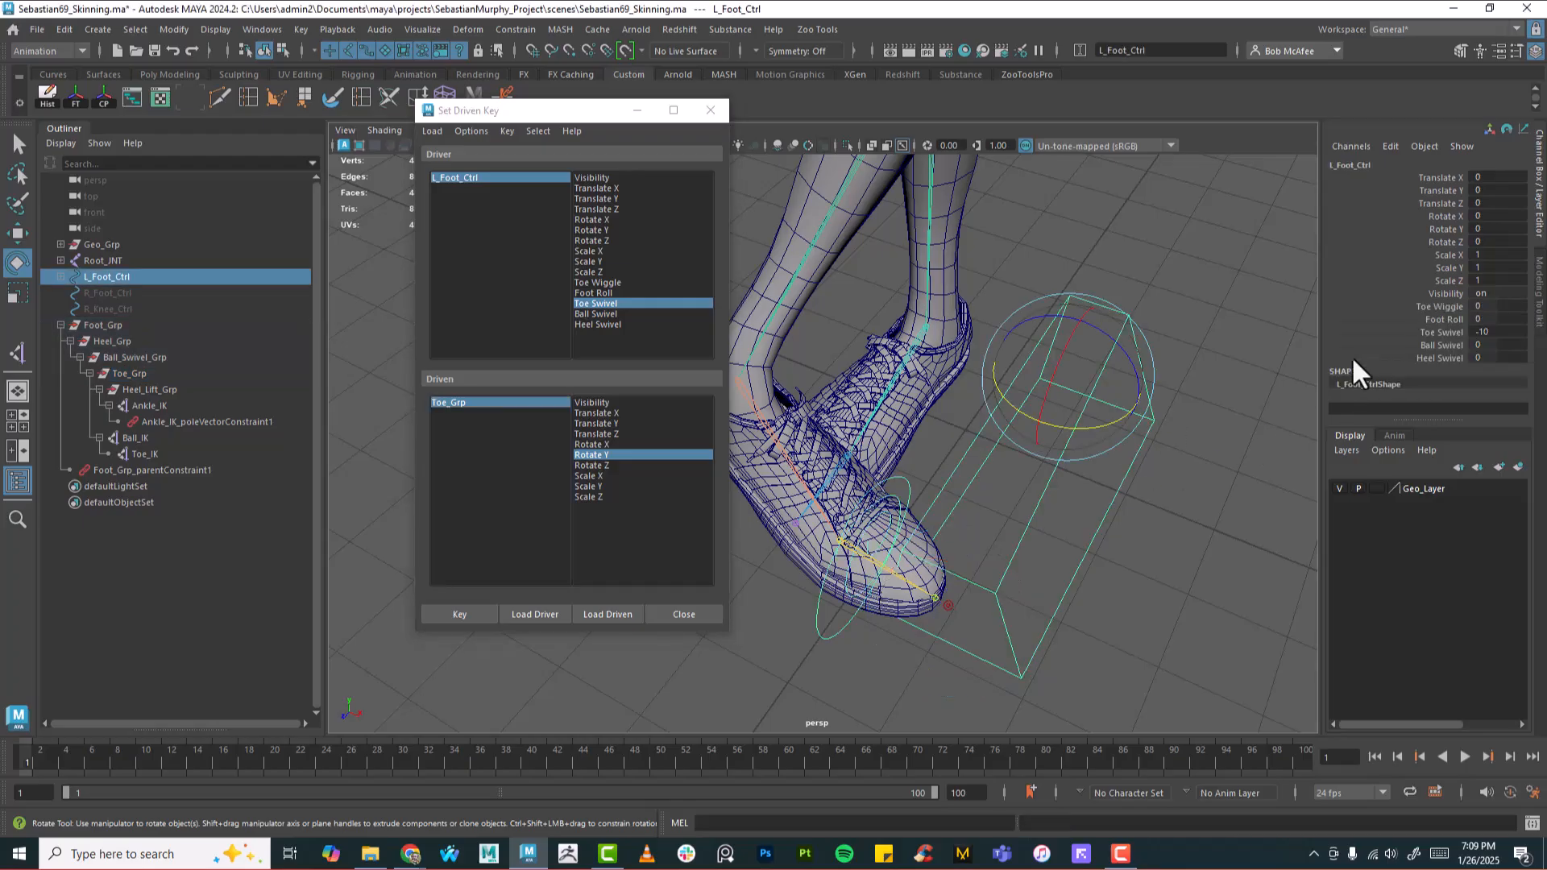
left_click(1453, 332)
middle_click_drag(1115, 401, 1472, 428)
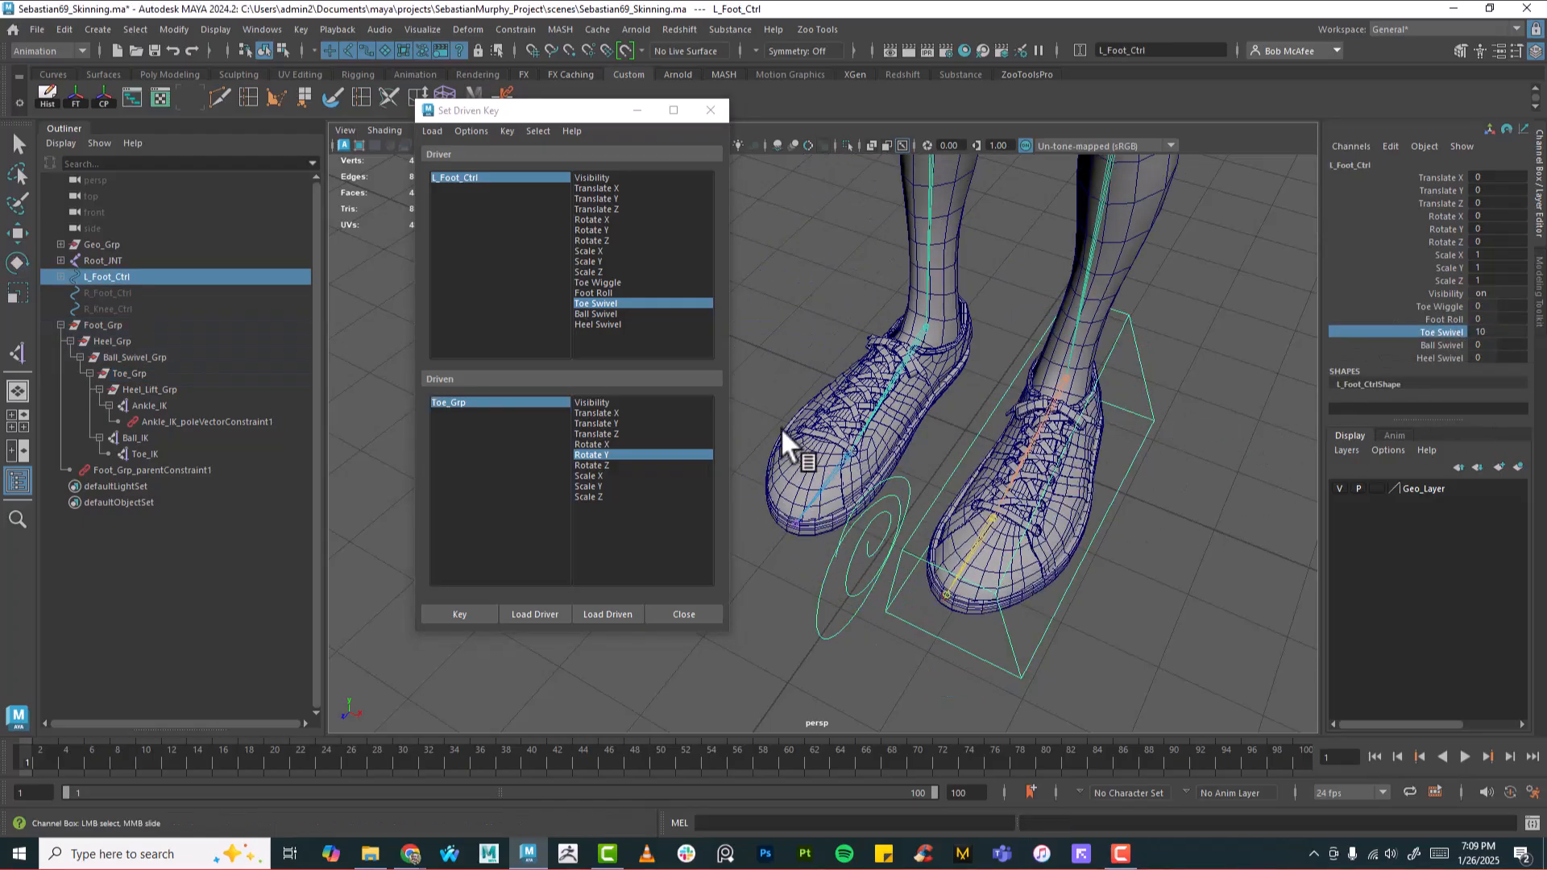
left_click(1003, 654)
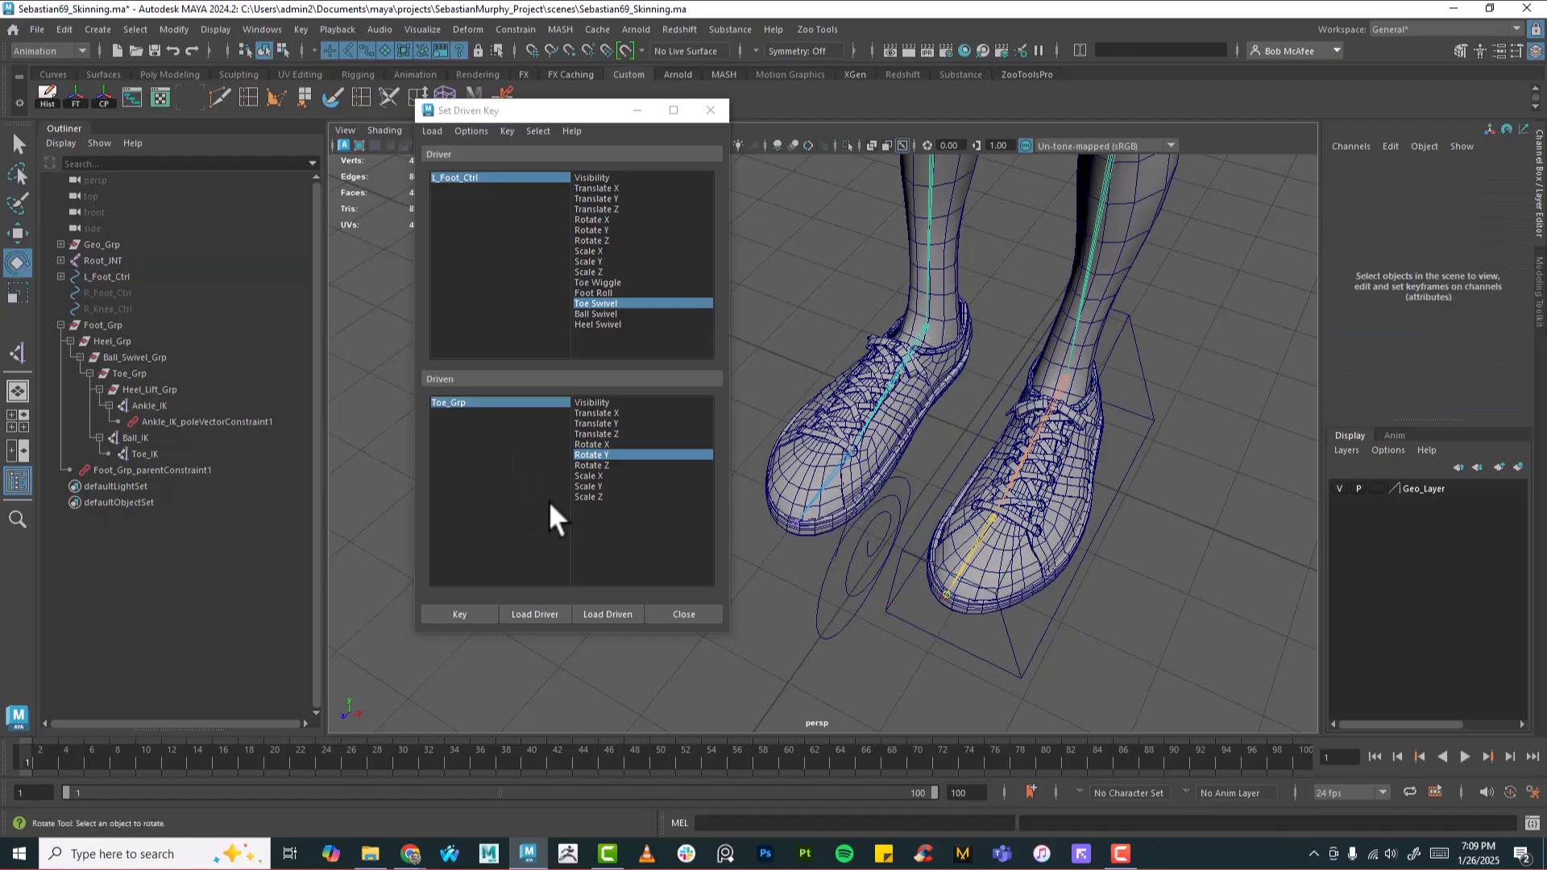
left_click(505, 400)
left_click(980, 664)
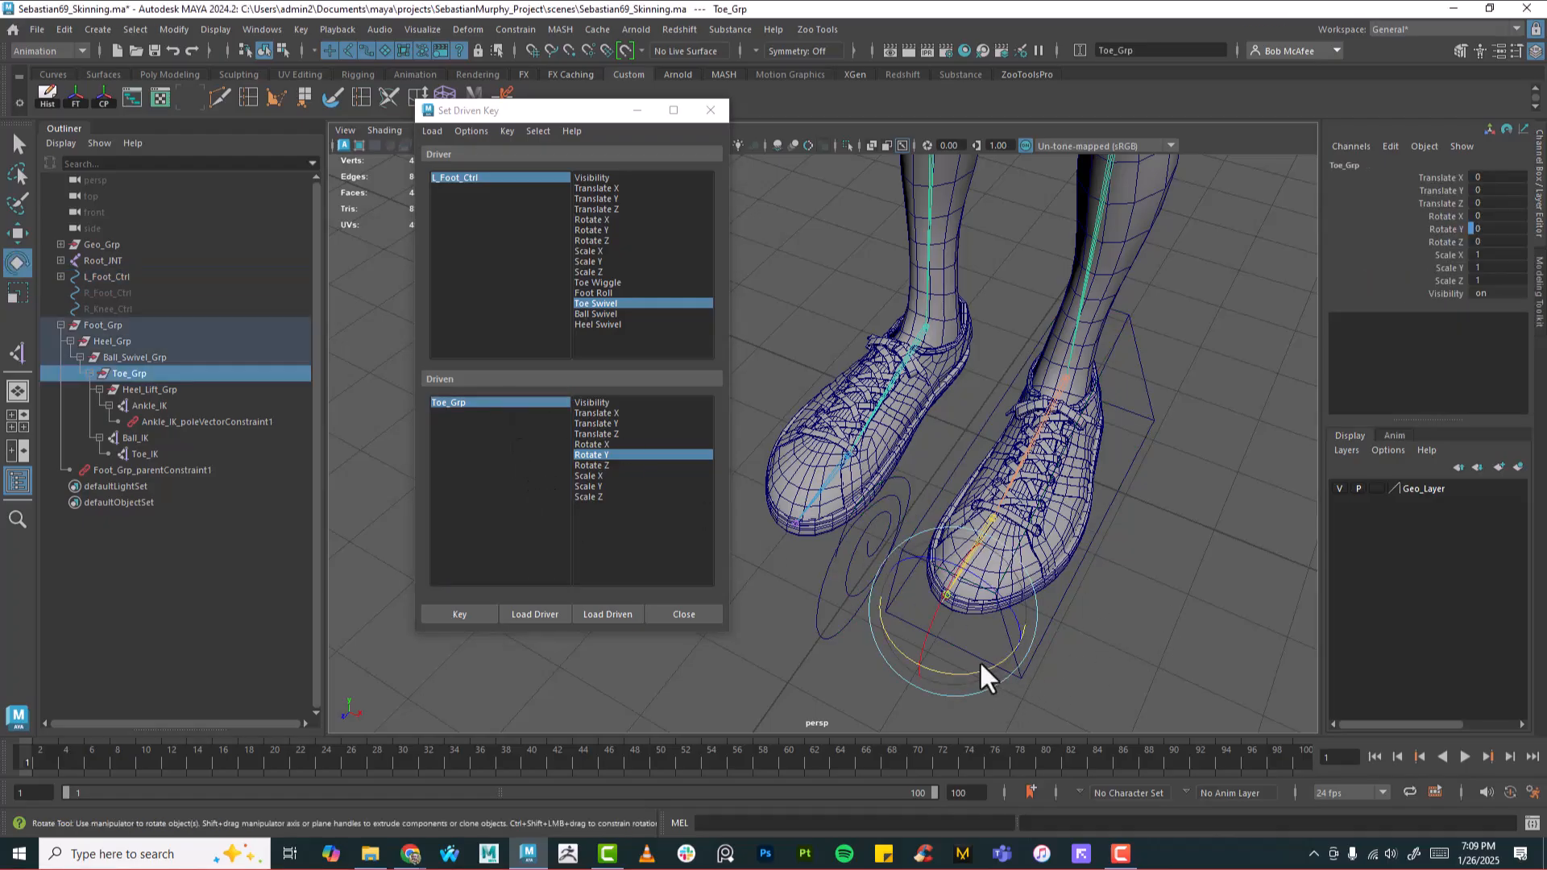
left_click_drag(983, 670, 865, 664)
left_click(451, 616)
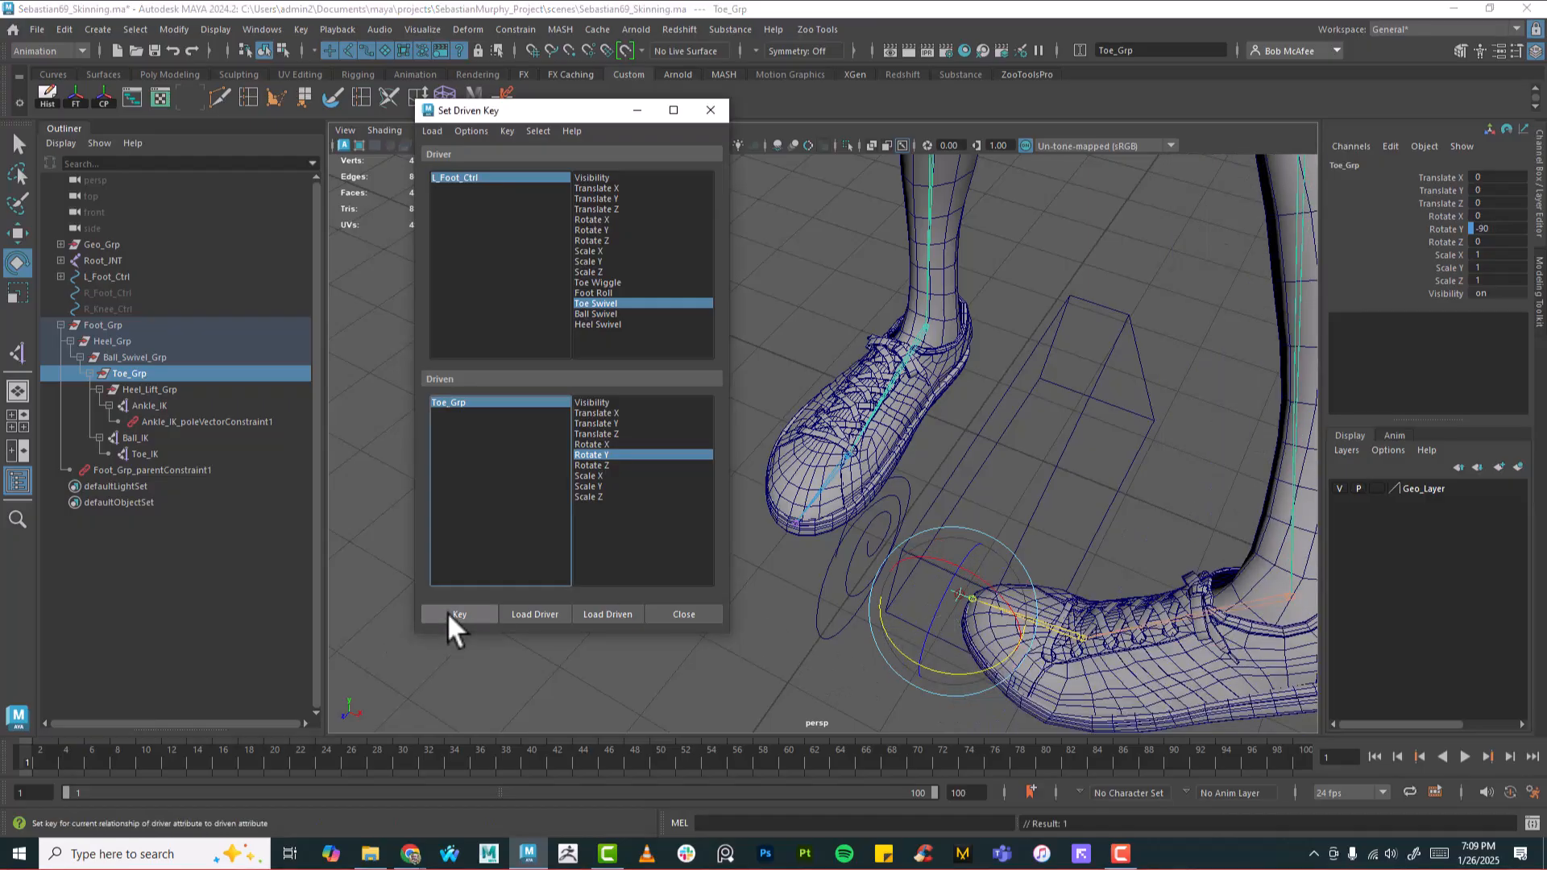
Step: Test the toe pivot by scrubbing Toe Swivel on L_Foot_Ctrl, and reset the attribute to 0
scroll(1085, 569, "down", 2)
left_click(1088, 428)
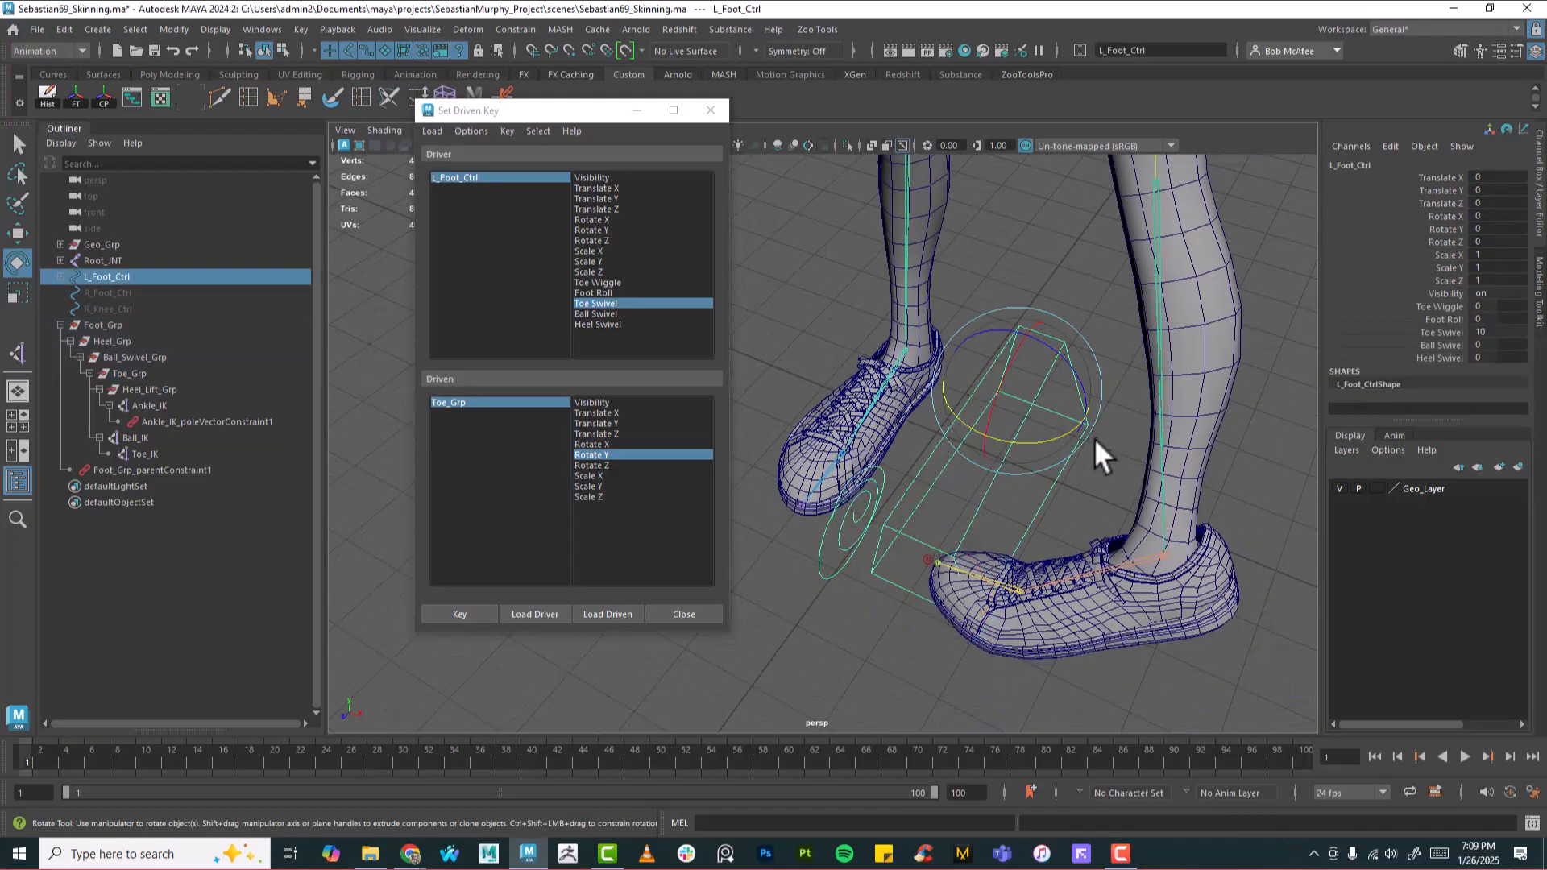
left_click(1443, 332)
middle_click_drag(912, 460, 1035, 493)
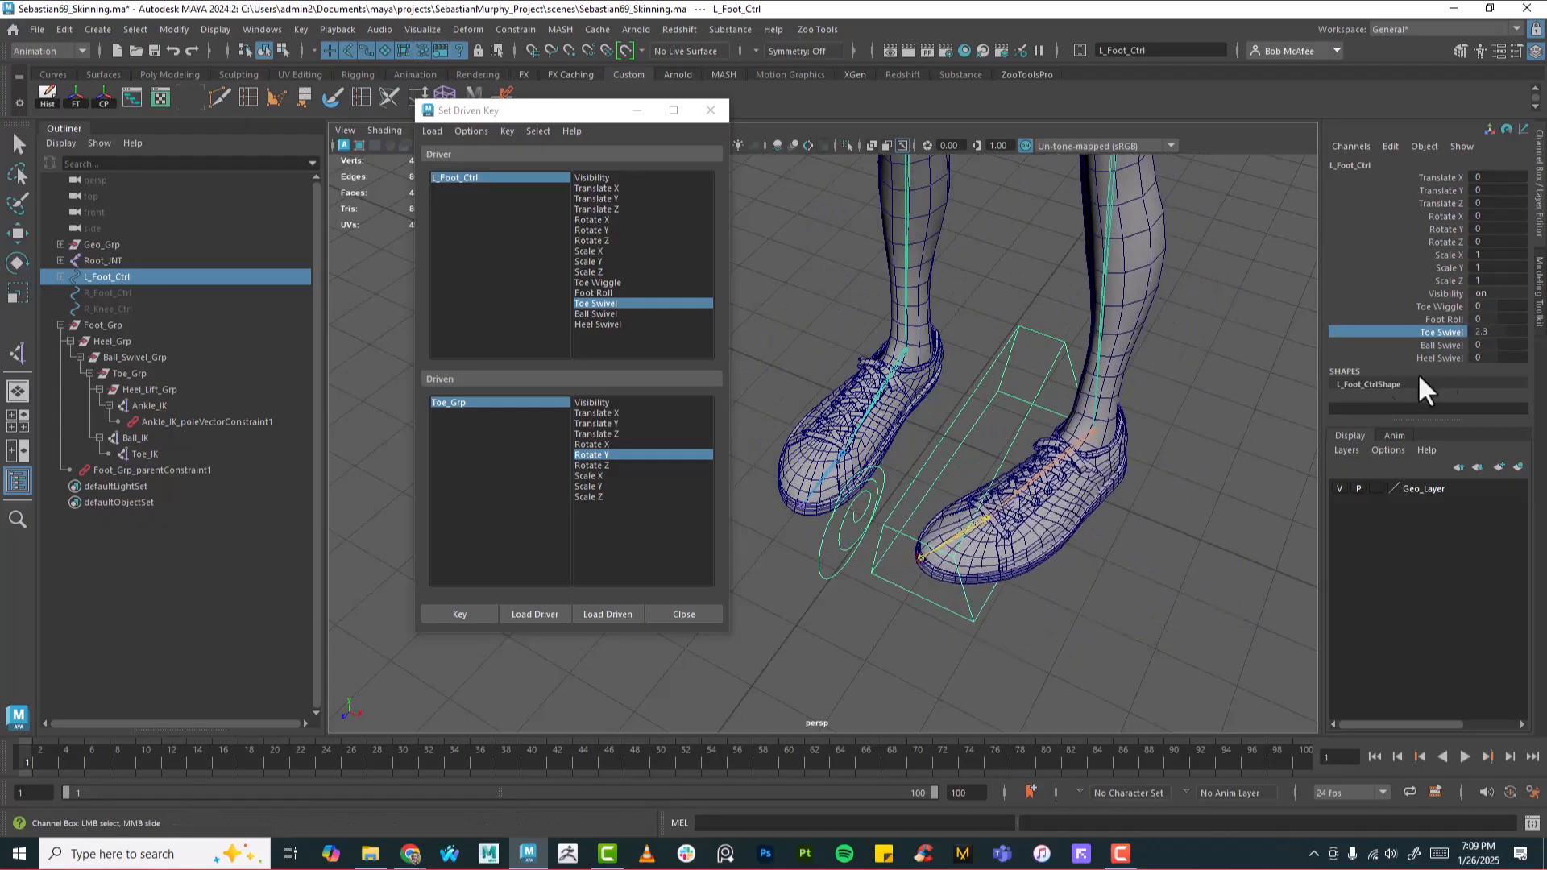
double_click(1504, 334)
type("0")
key("Return")
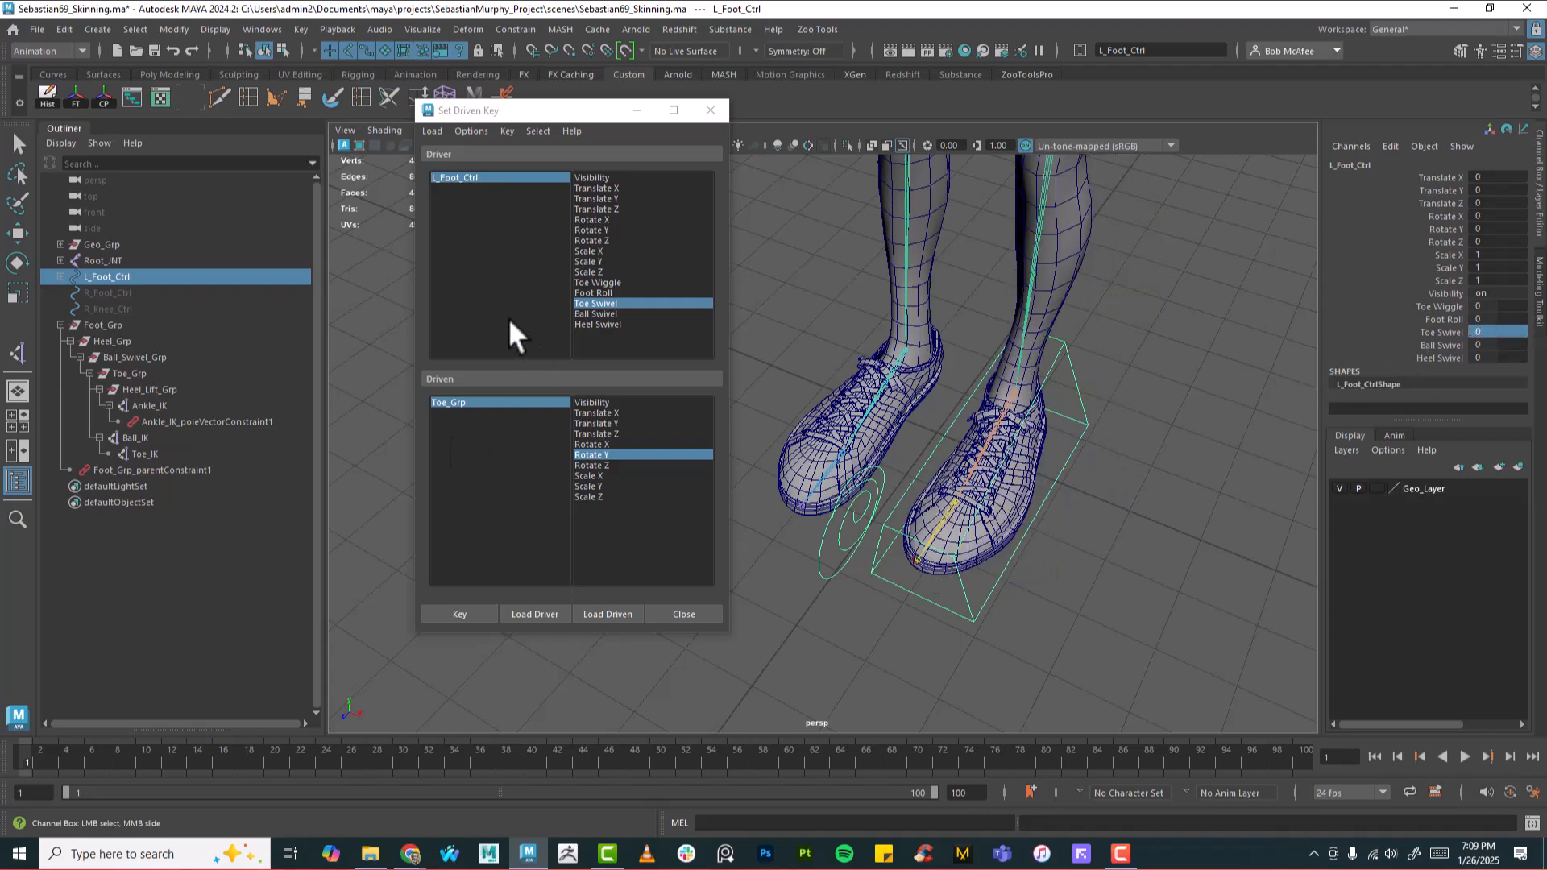
Step: Key Ball_Swivel_Grp's Rotate Y as driven by L_Foot_Ctrl's Ball Swivel in the neutral pose
left_click(599, 314)
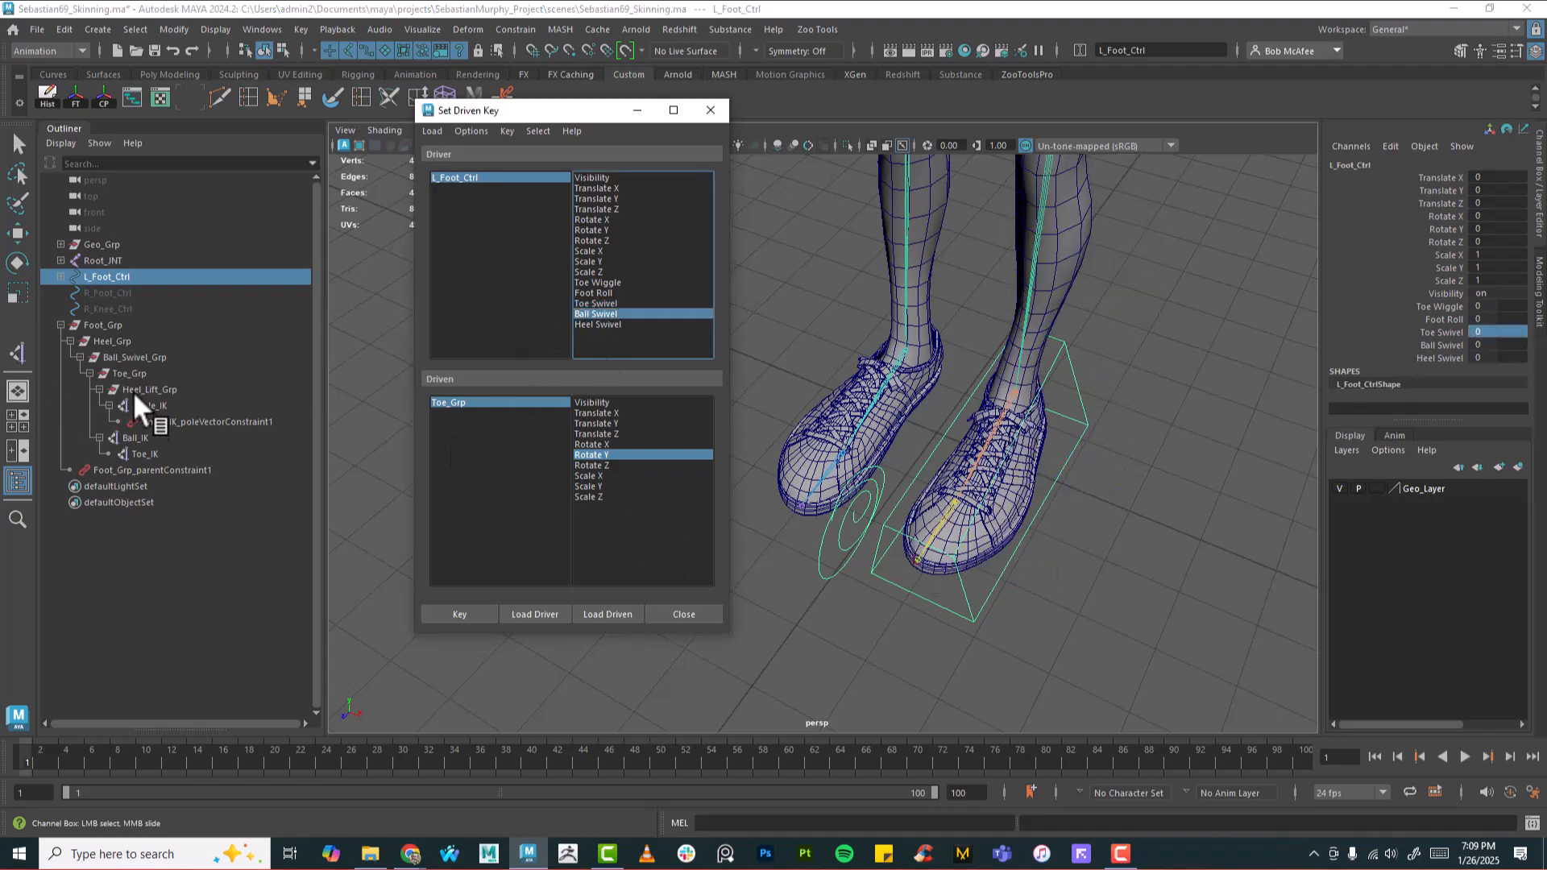
left_click(129, 357)
key("e")
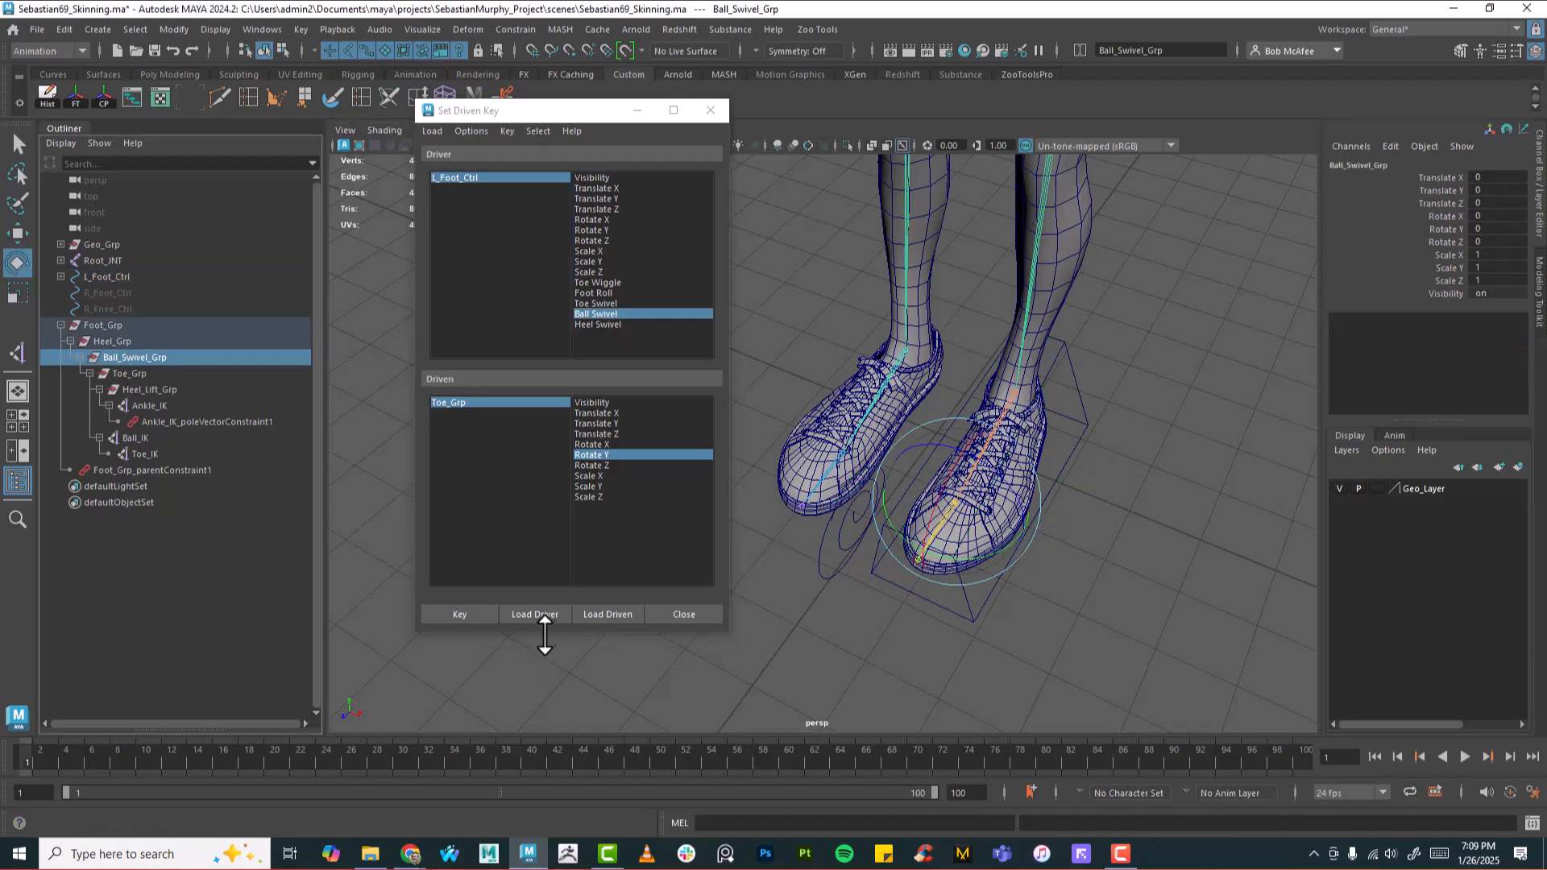
left_click(610, 615)
left_click(589, 454)
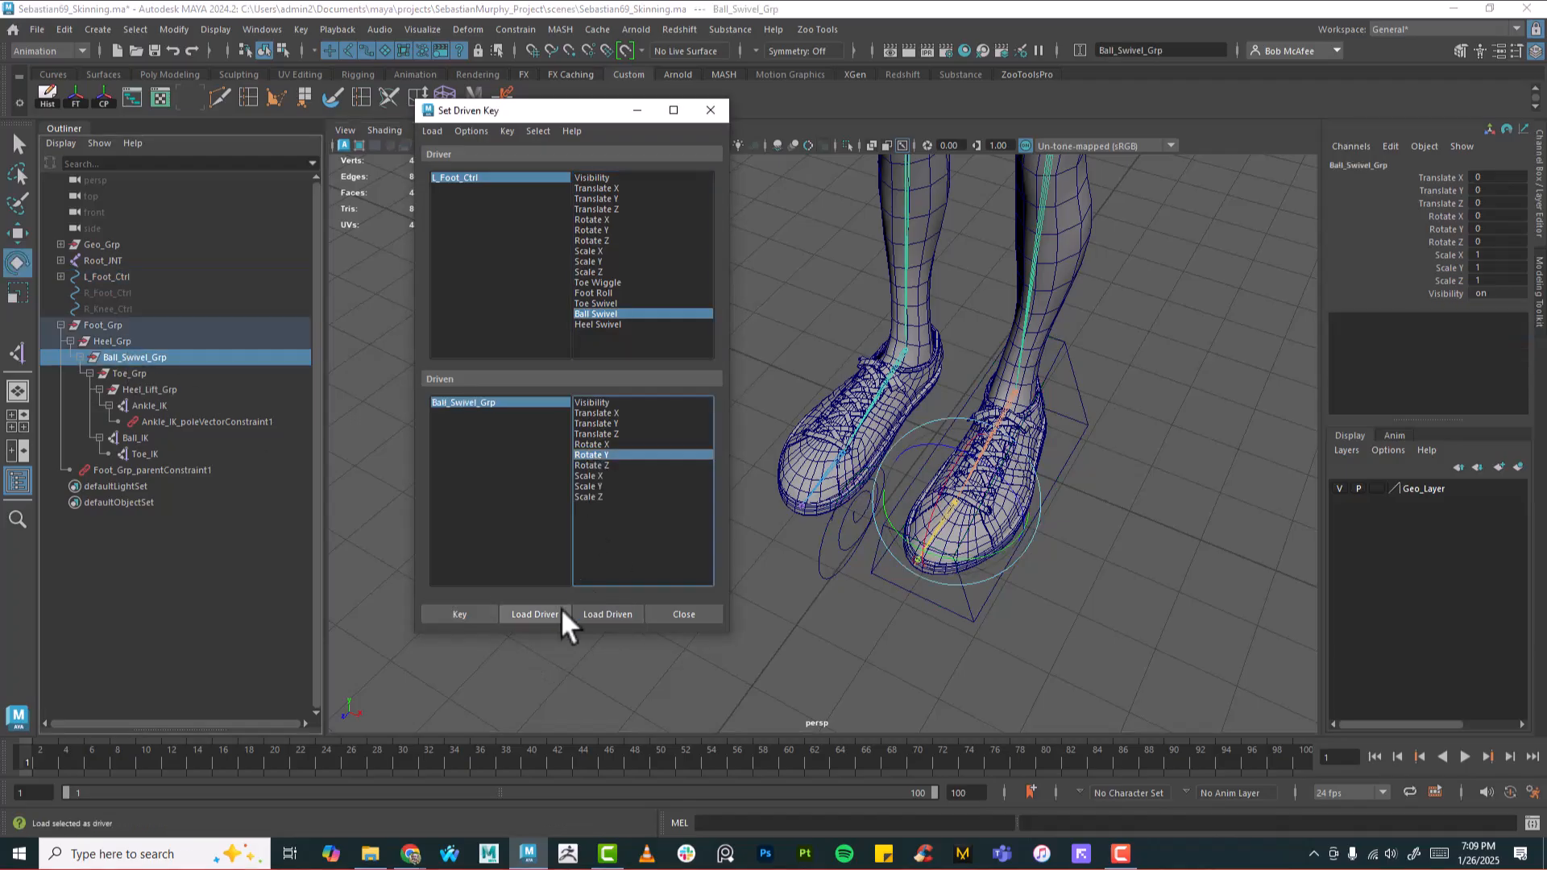
left_click(449, 614)
Step: Lower Ball Swivel on L_Foot_Ctrl to its negative limit, rotate Ball_Swivel_Grp to 90 in Y, and set a driven key
left_click_drag(873, 554, 639, 385, "alt")
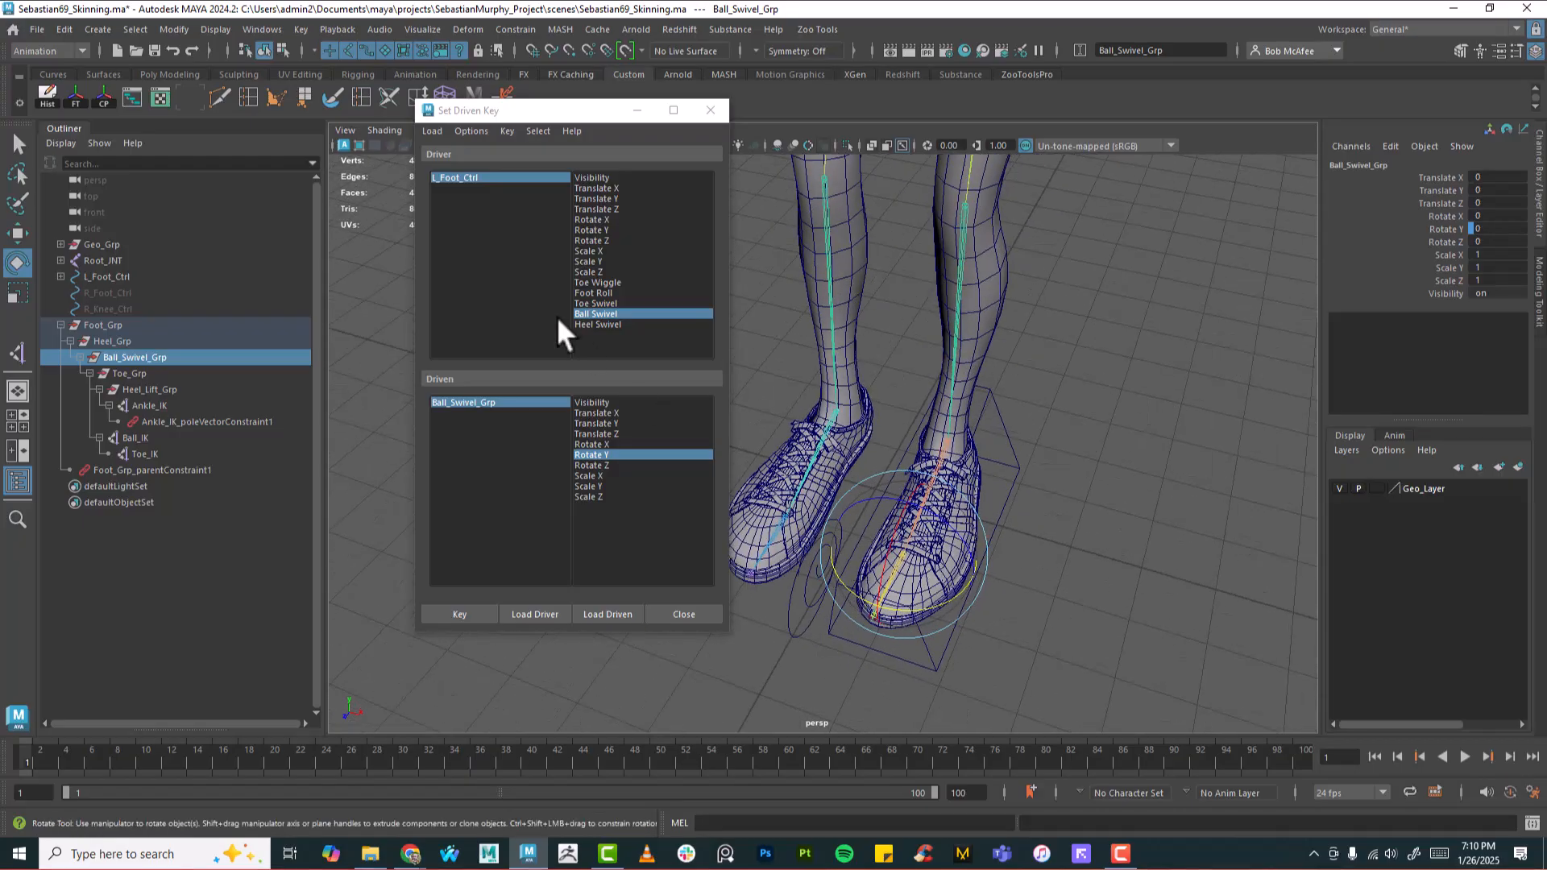
left_click(485, 177)
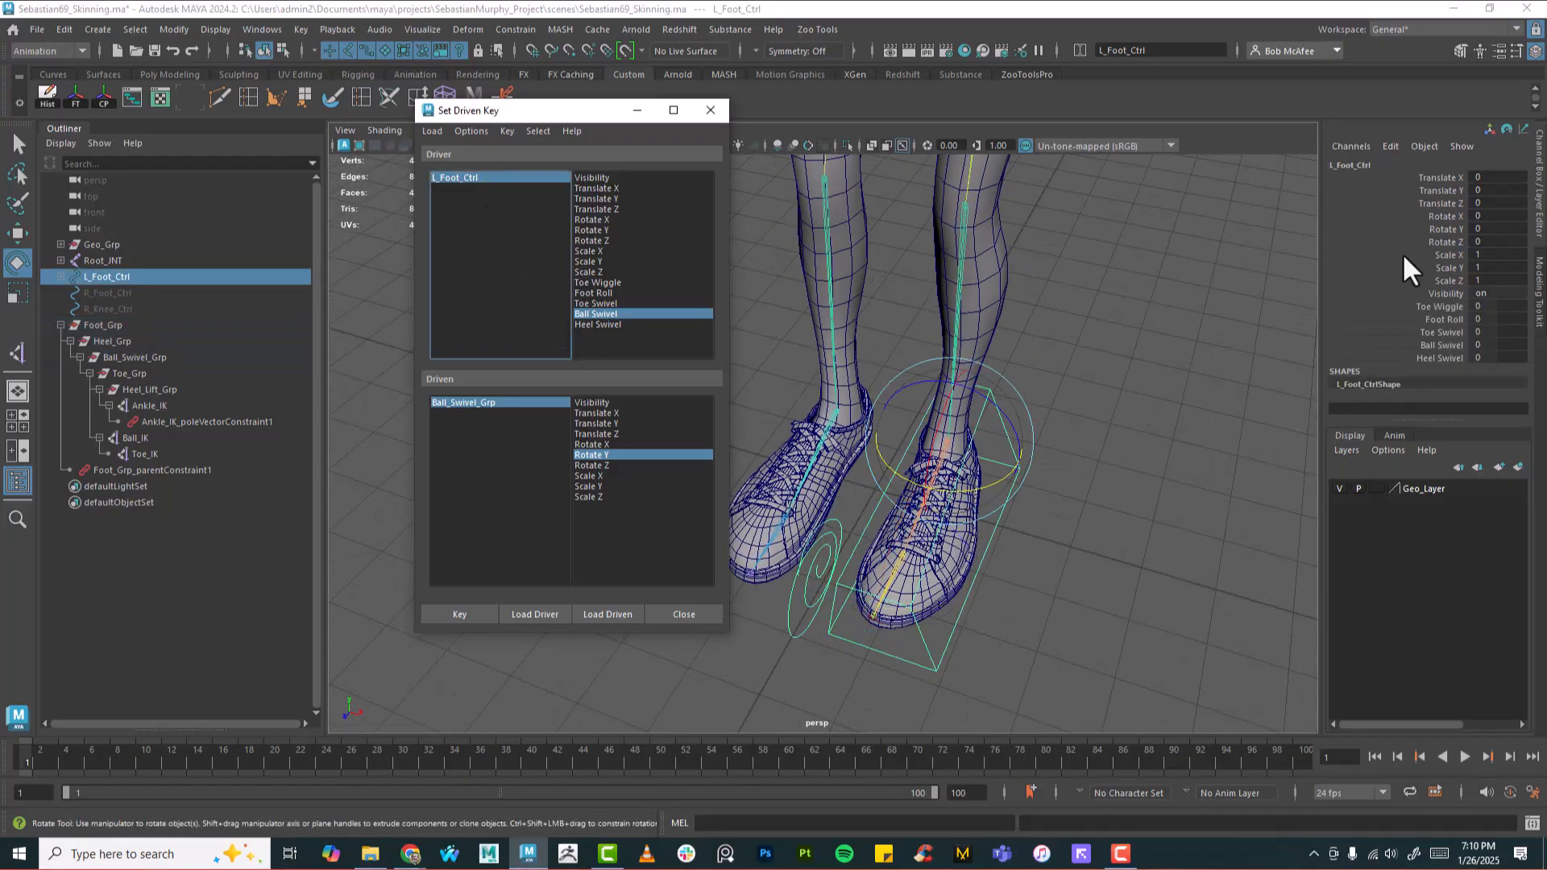
left_click(1447, 345)
middle_click_drag(1307, 378, 934, 551)
left_click(456, 403)
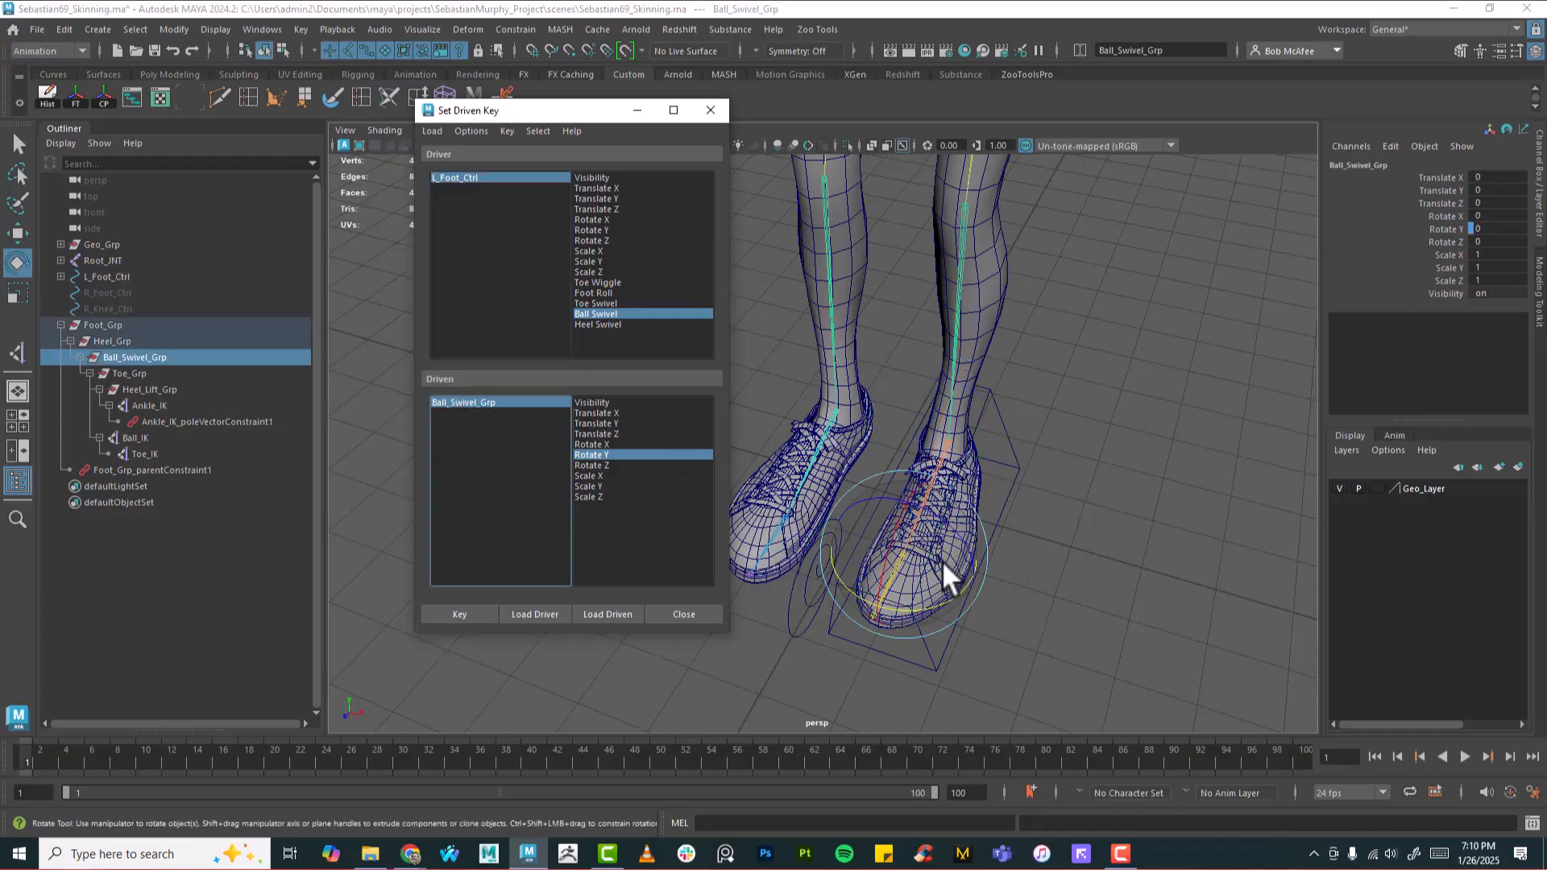
key("e")
left_click_drag(940, 599, 1037, 559)
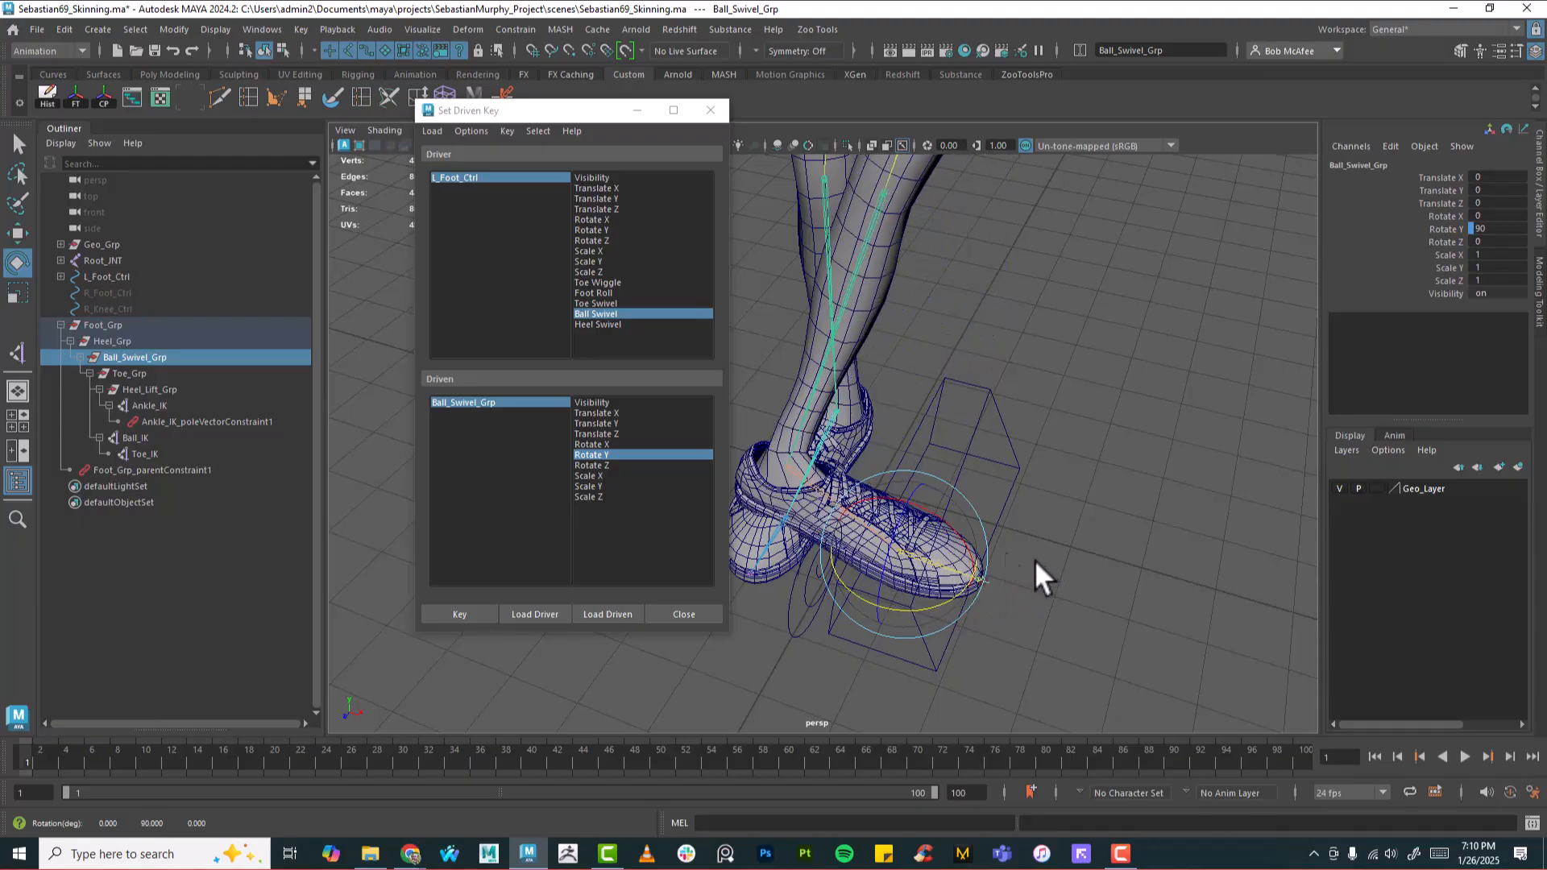
left_click(459, 614)
Step: Set Ball Swivel to 10, rotate Ball_Swivel_Grp to -90 in Y so the heel swings outward, and set a driven key
left_click(464, 177)
left_click(1443, 345)
middle_click_drag(1040, 427, 1115, 442)
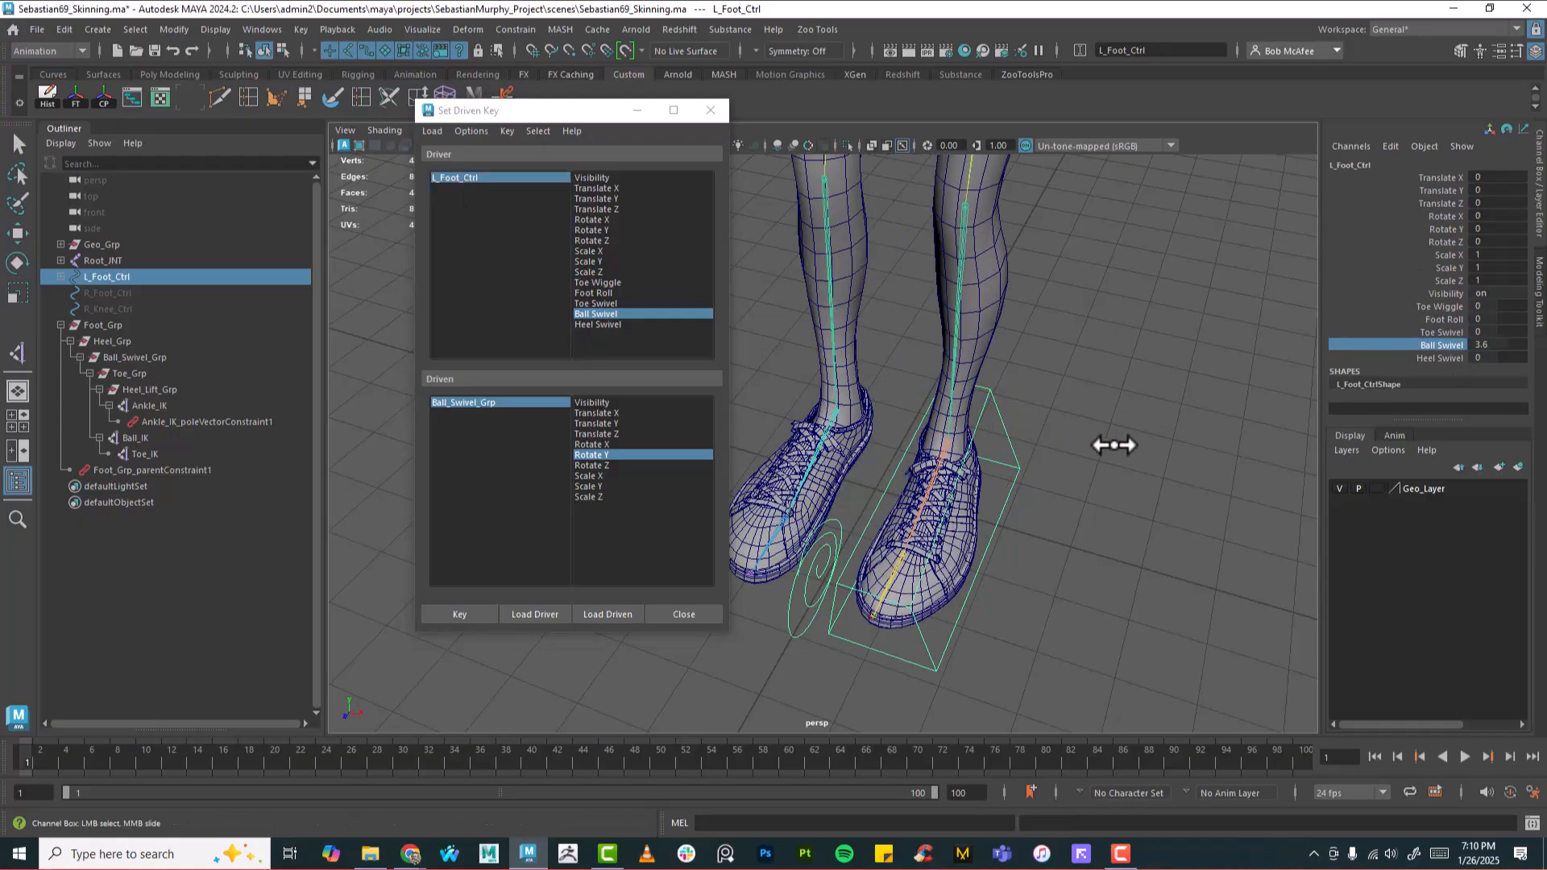
left_click(485, 401)
key("e")
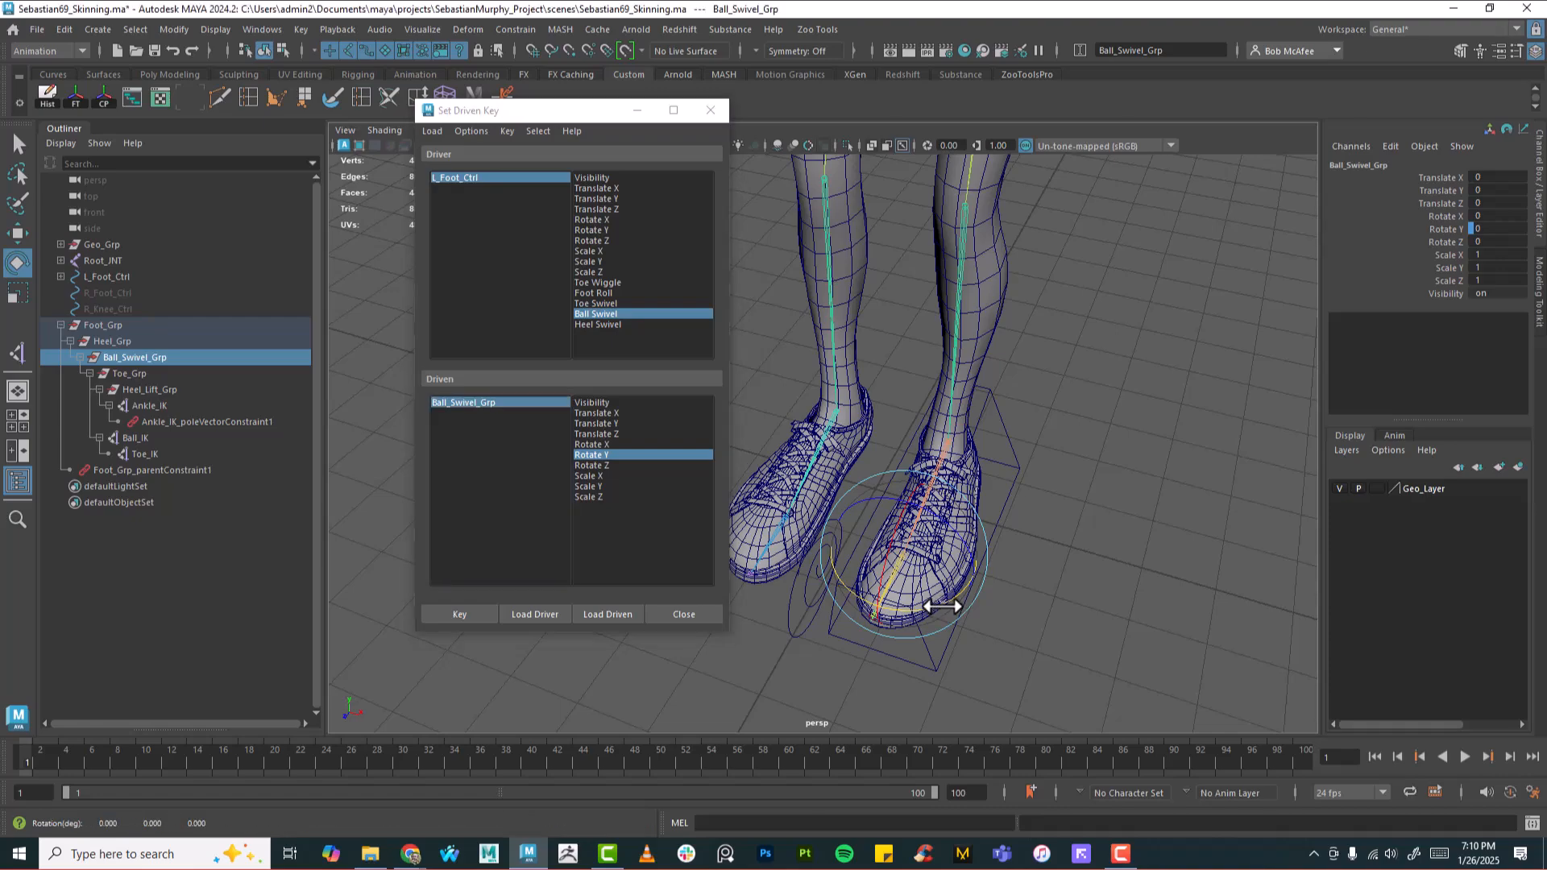
middle_click_drag(939, 602, 833, 604)
left_click(474, 611)
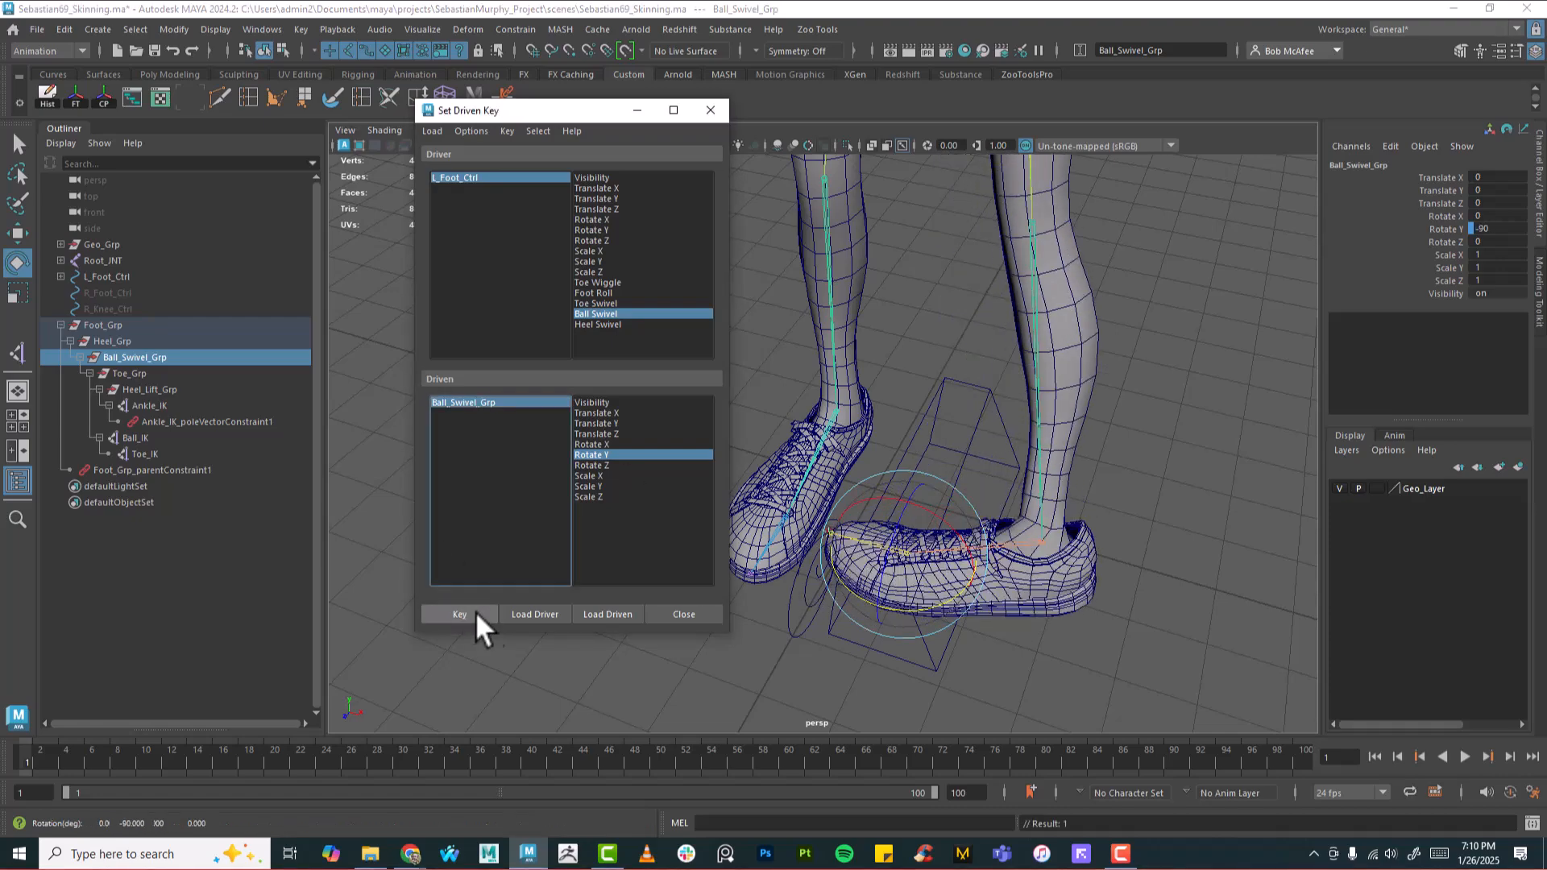
Step: Test the ball pivot by scrubbing Ball Swivel on L_Foot_Ctrl, and reset the attribute to 0
left_click(975, 379)
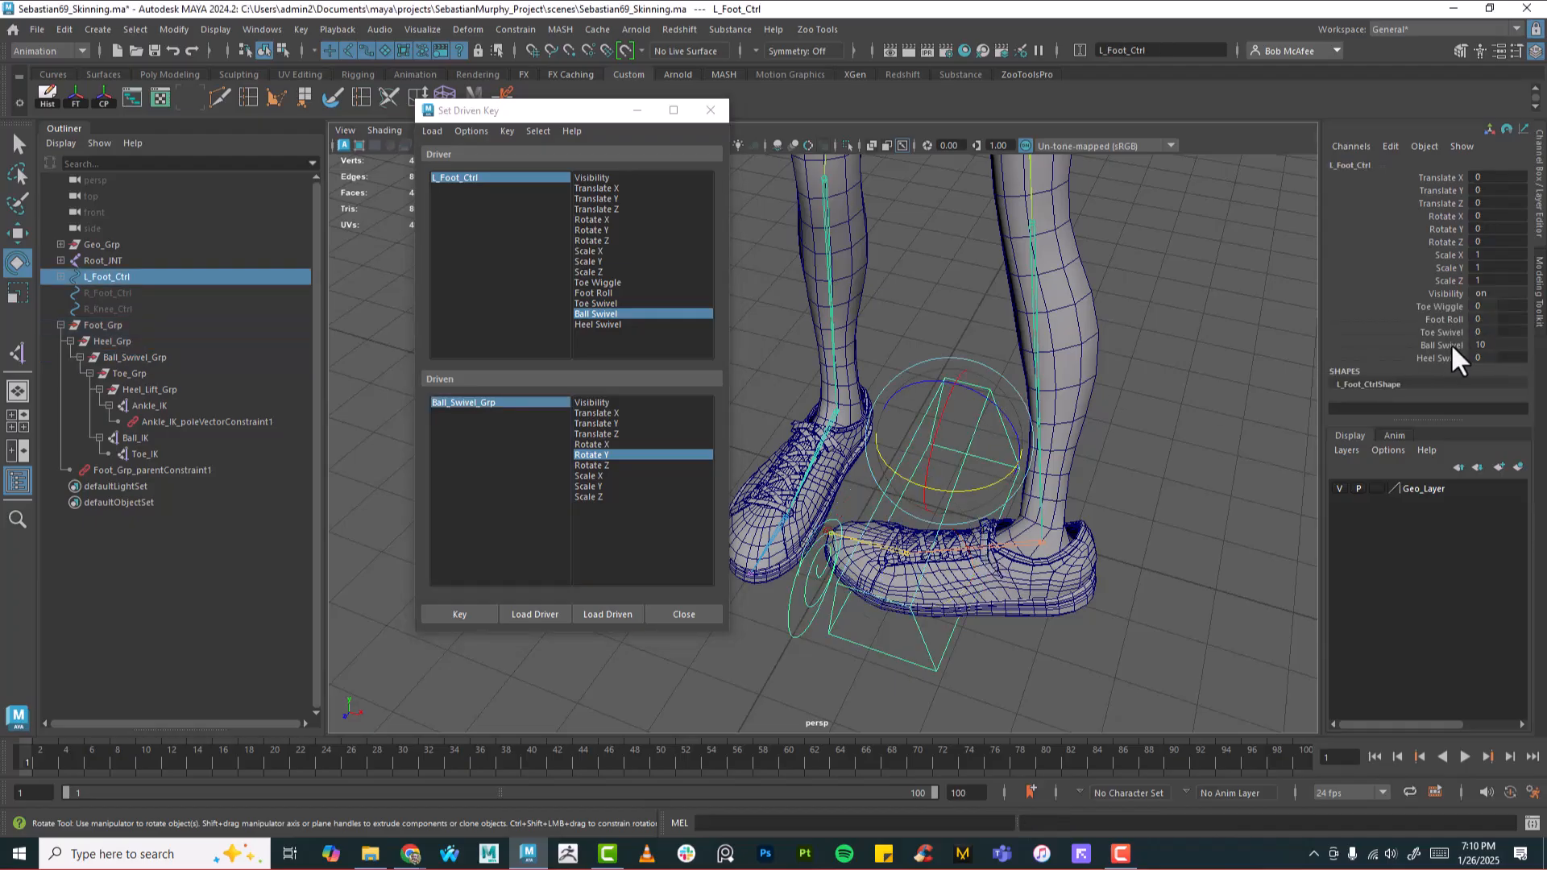
left_click(1452, 343)
middle_click_drag(1061, 415, 1098, 503)
key("ctrl+z")
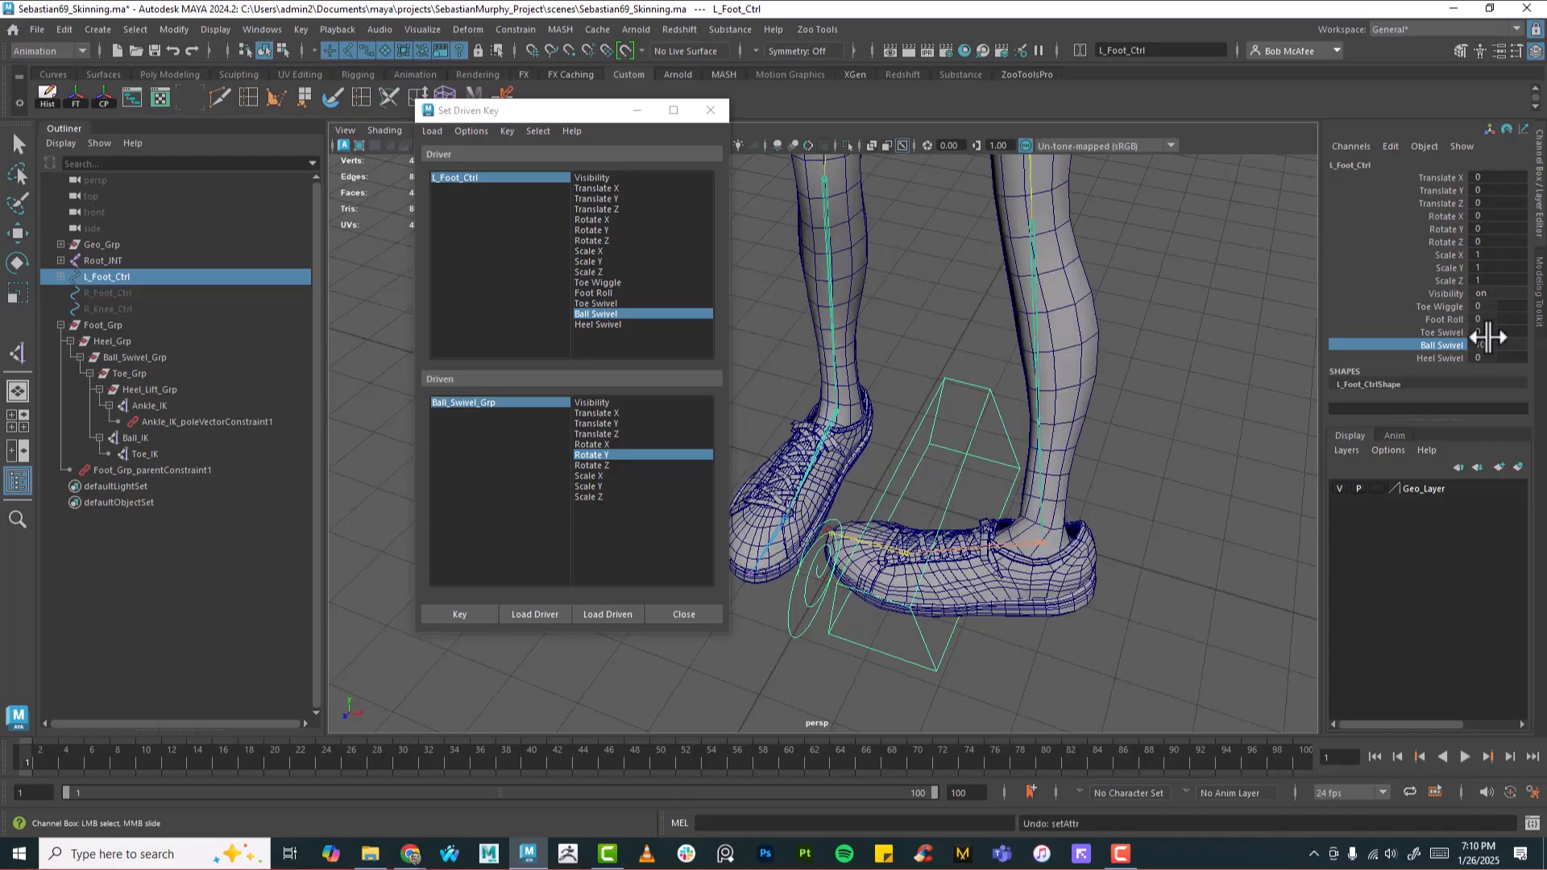
left_click(1505, 347)
type("0")
key("Return")
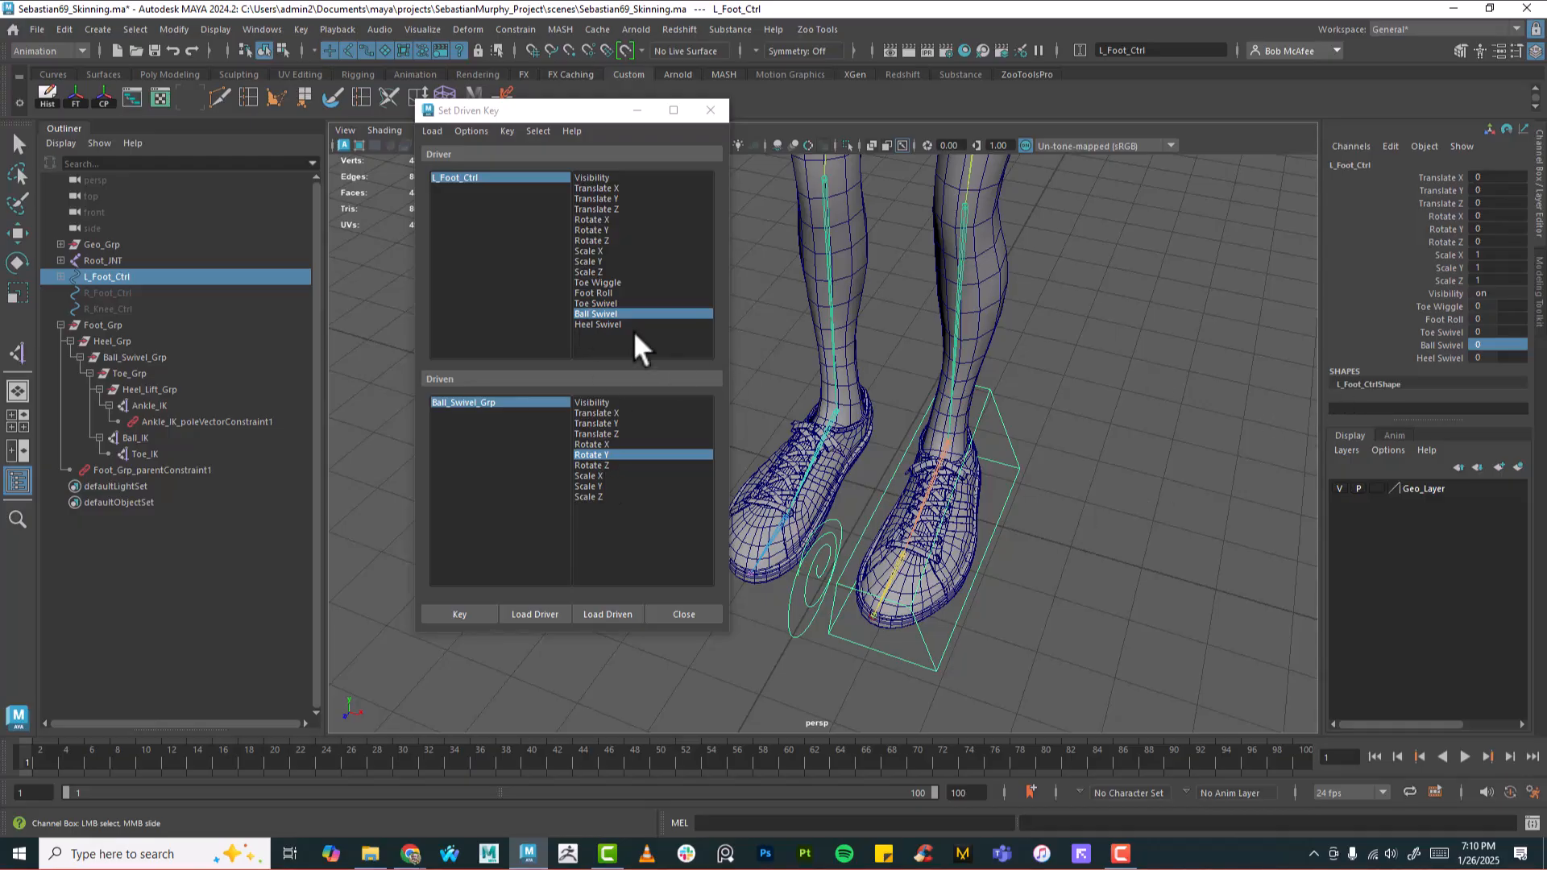
Step: Load Heel_Grp as the driven object and key its Rotate Y against L_Foot_Ctrl's Heel Swivel in the neutral pose
left_click(601, 324)
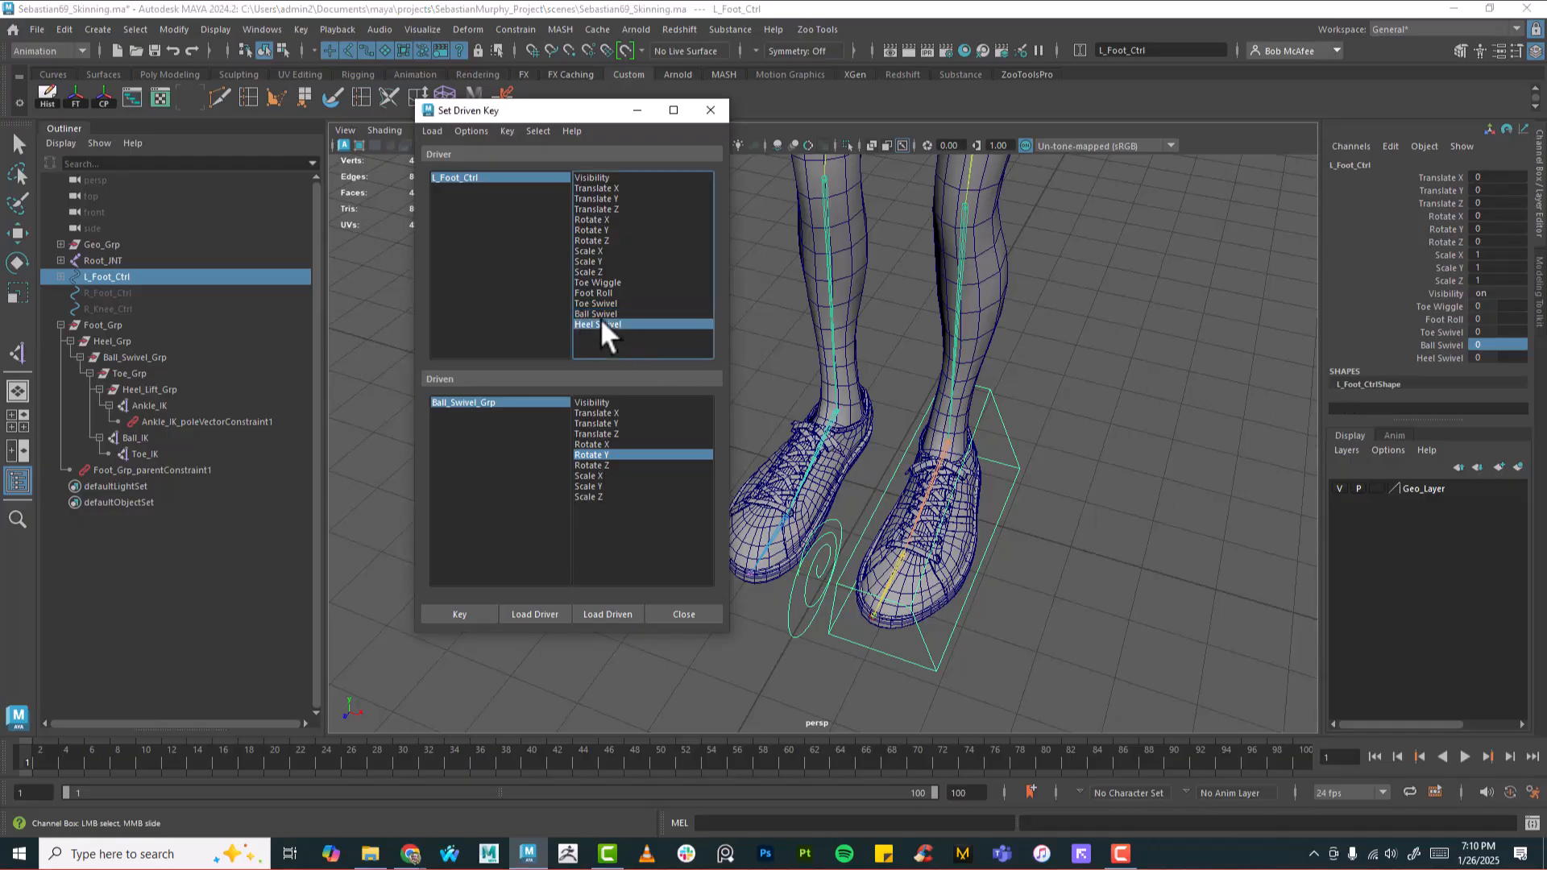
left_click(113, 340)
key("e")
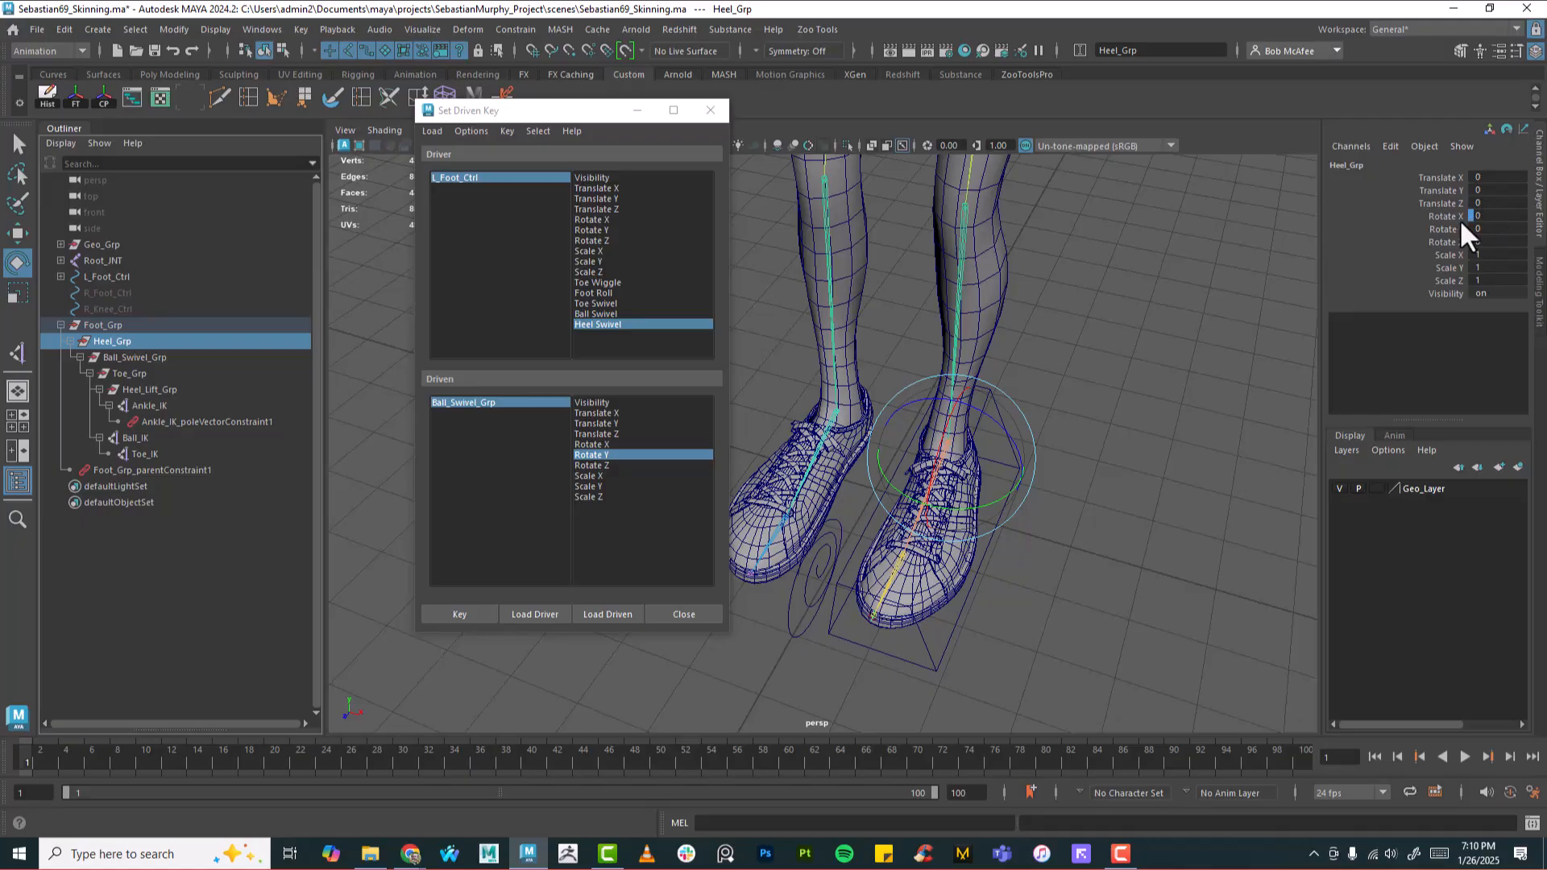
left_click(594, 614)
left_click(588, 455)
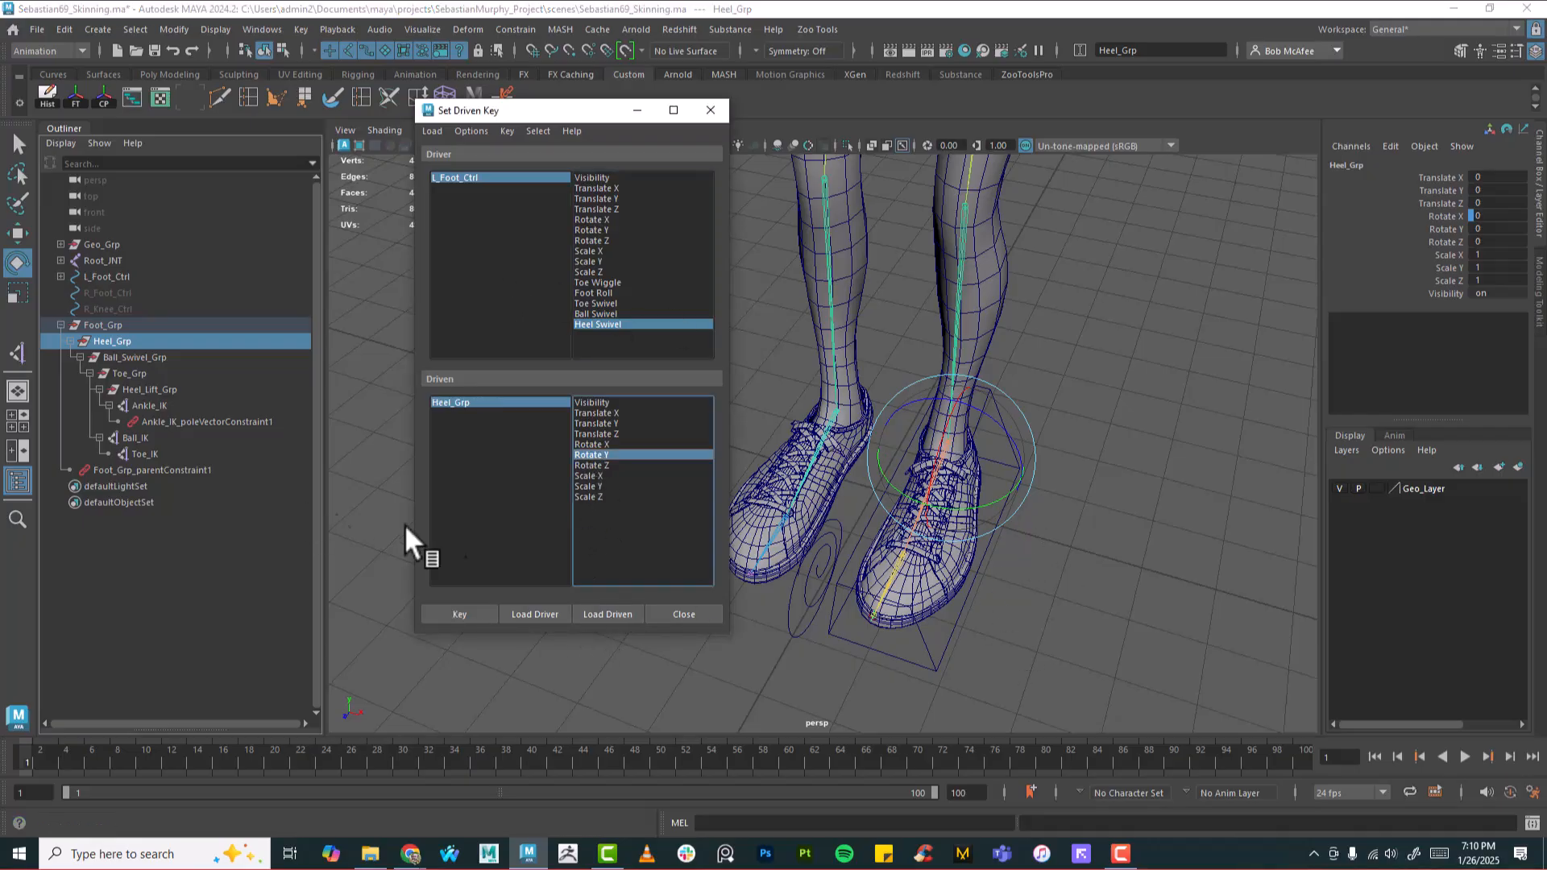
left_click(442, 616)
Step: Set Heel Swivel to 10, rotate Heel_Grp to -90 in Y so the toes swing inward, and set a driven key
left_click(478, 178)
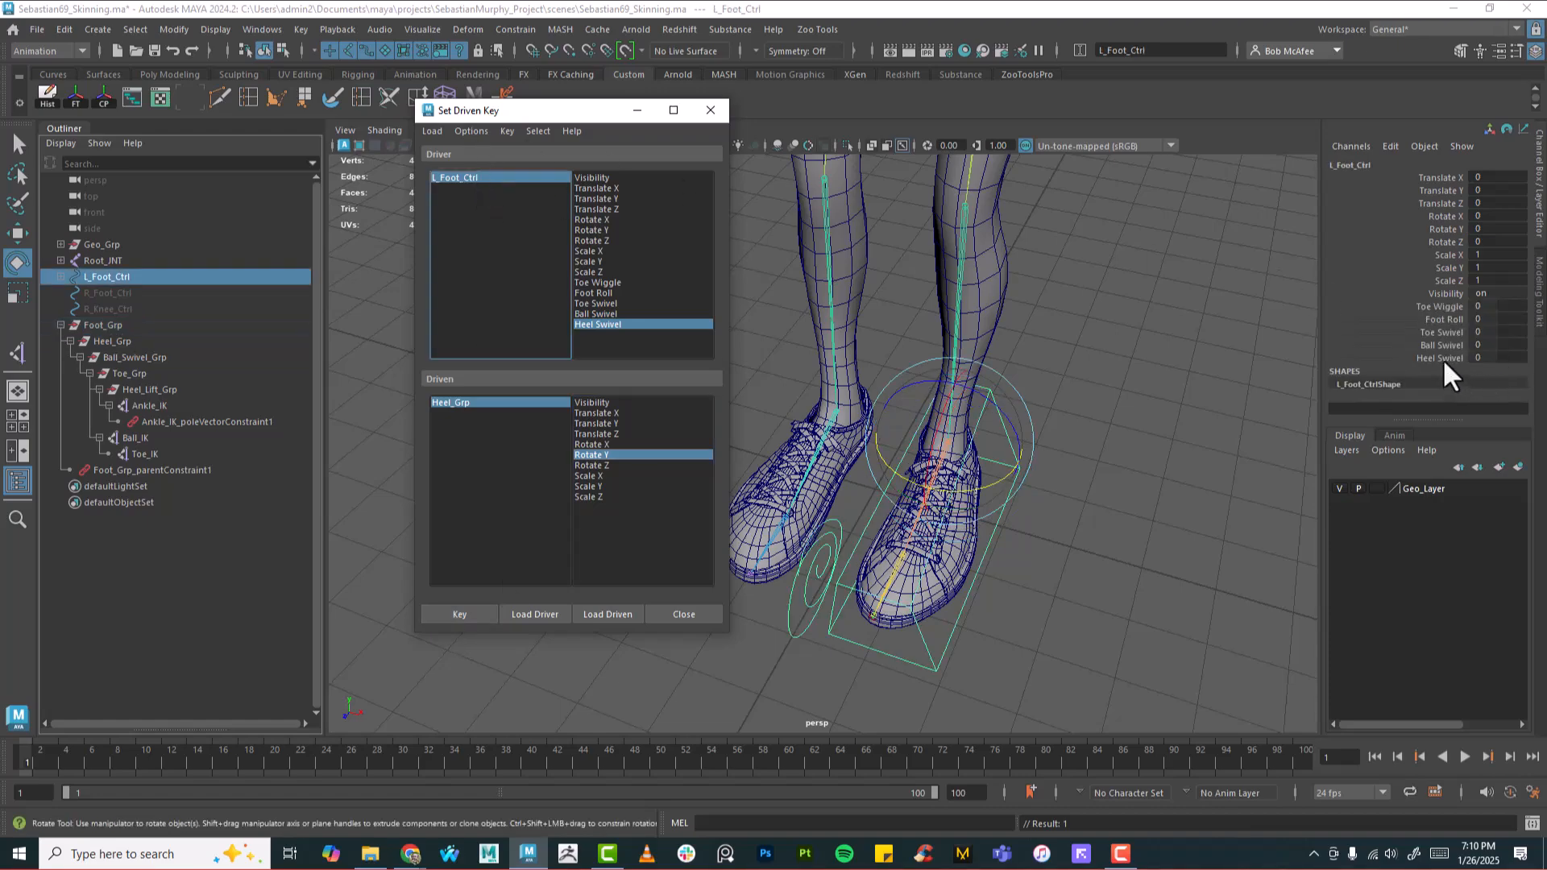
left_click(1443, 358)
middle_click_drag(1082, 413, 1191, 416)
left_click_drag(1062, 553, 992, 438, "alt")
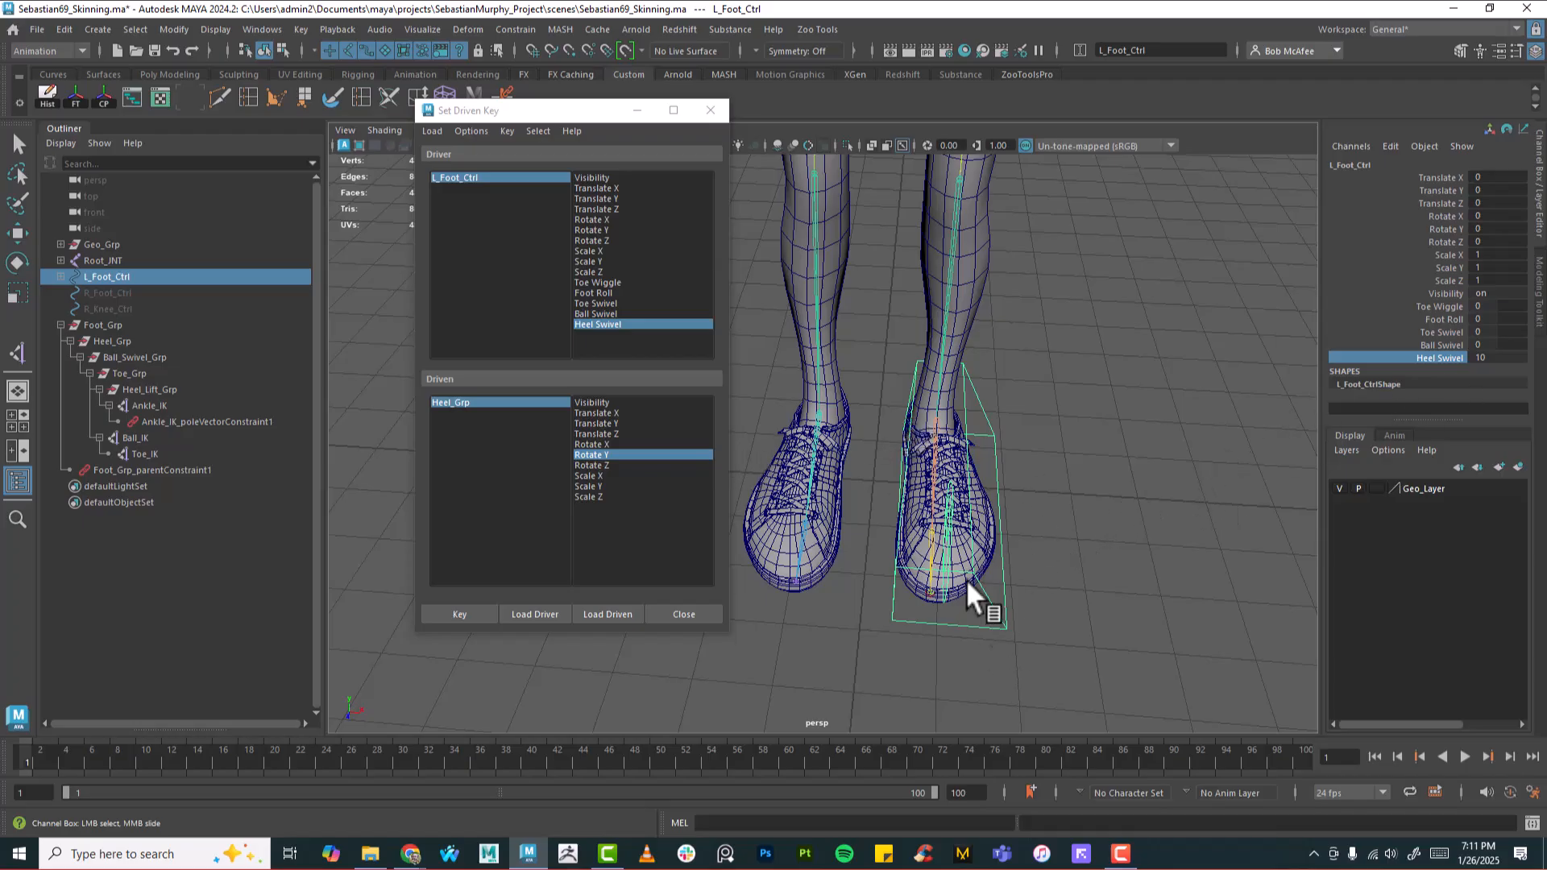
left_click(486, 401)
key("e")
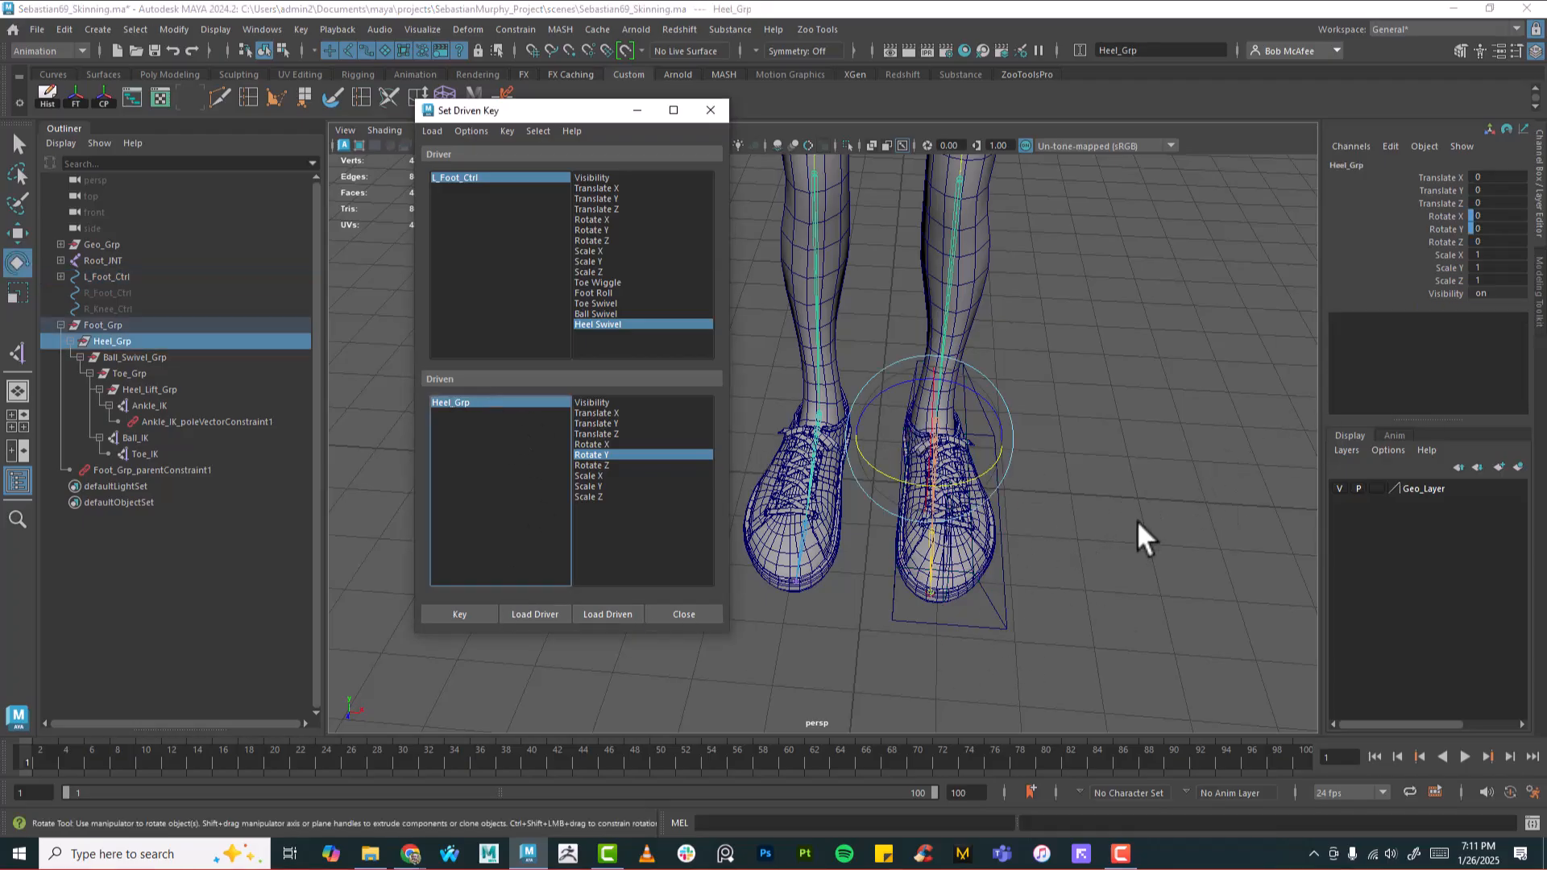
left_click(973, 477)
left_click_drag(974, 475, 872, 476)
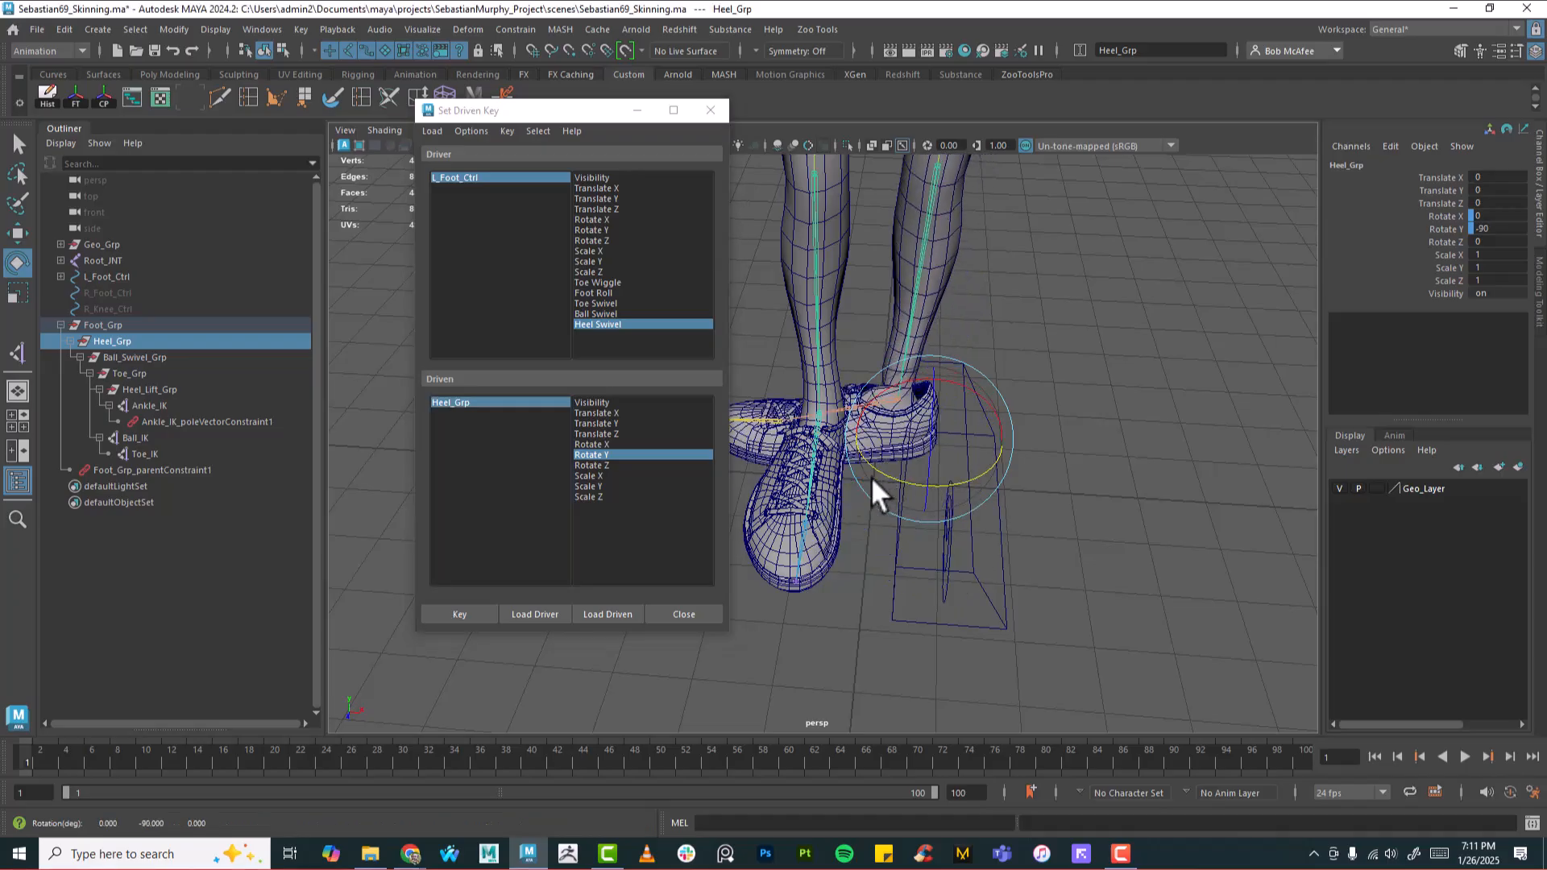
left_click(452, 614)
Step: Set Heel Swivel to -10, rotate Heel_Grp to -90 in Y so the toes point inward, and set a driven key
left_click(465, 177)
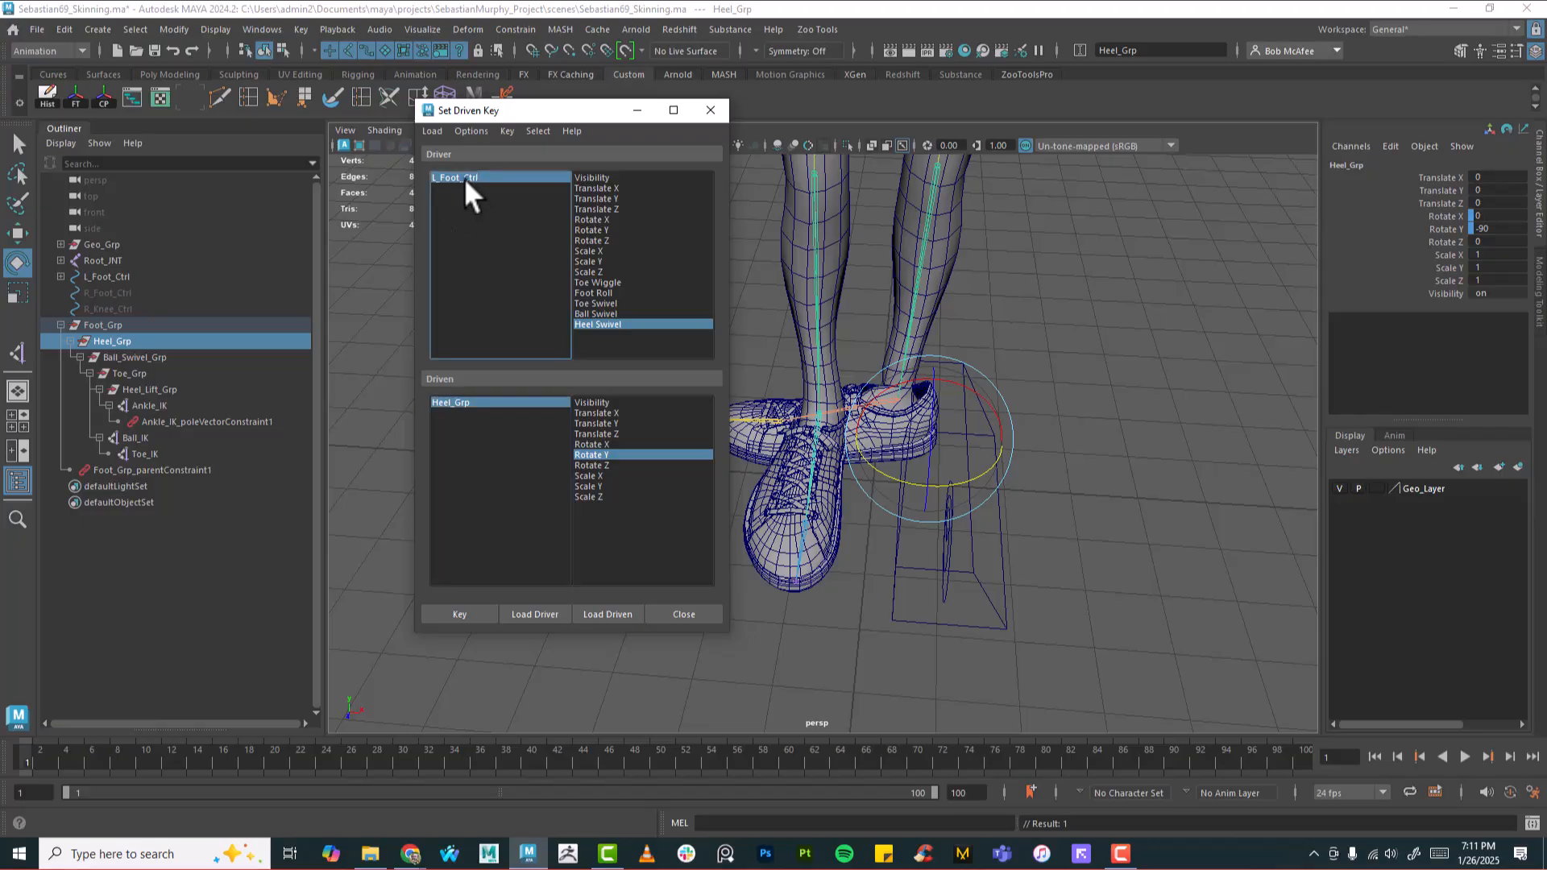
left_click(1443, 357)
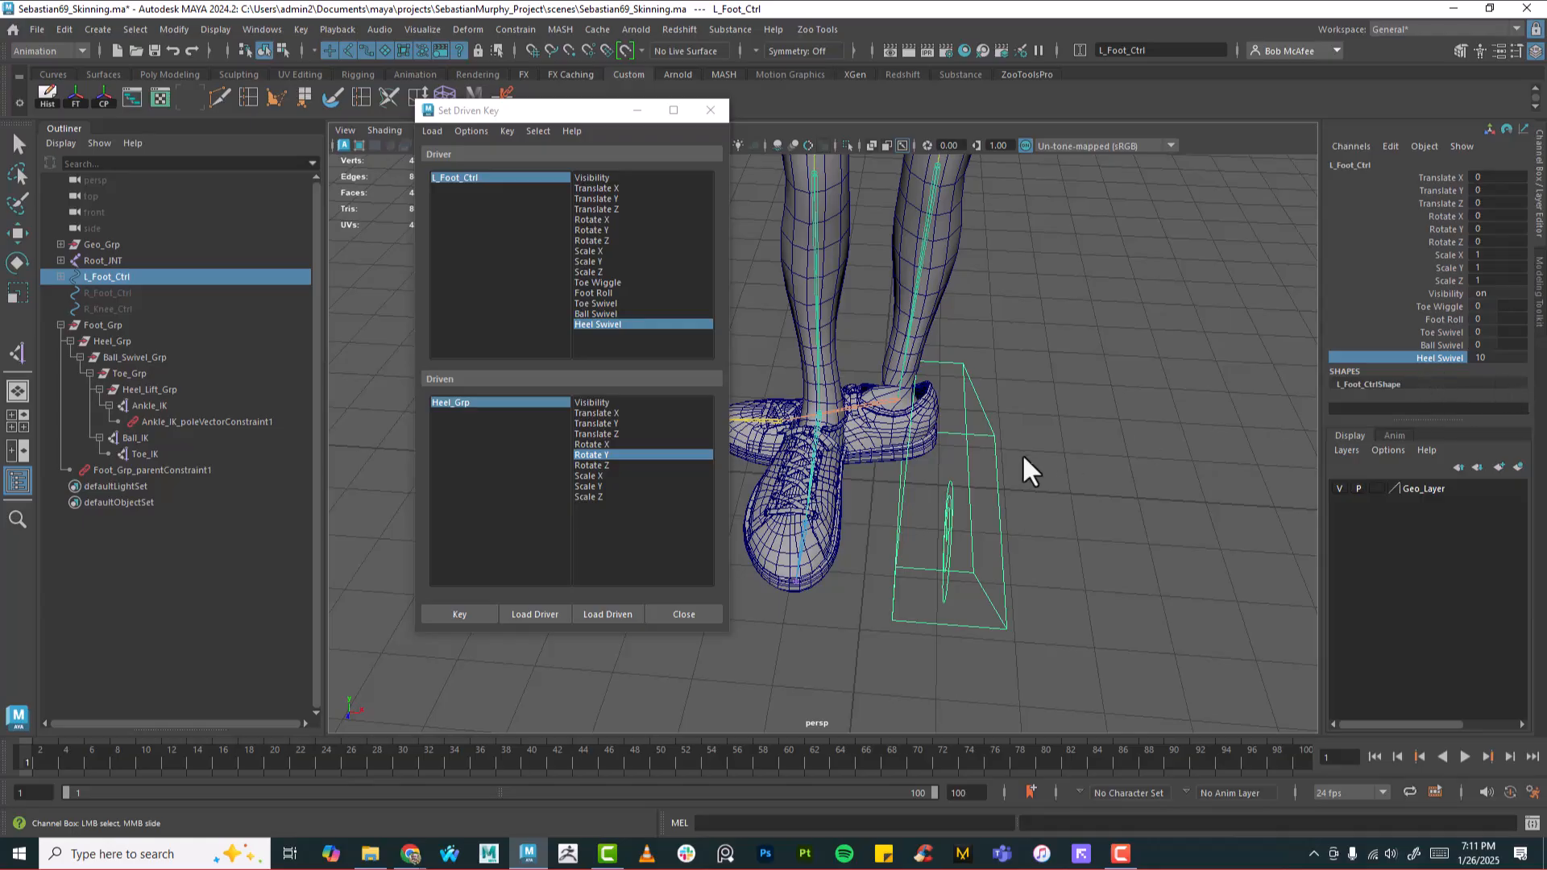
middle_click_drag(1015, 453, 812, 459)
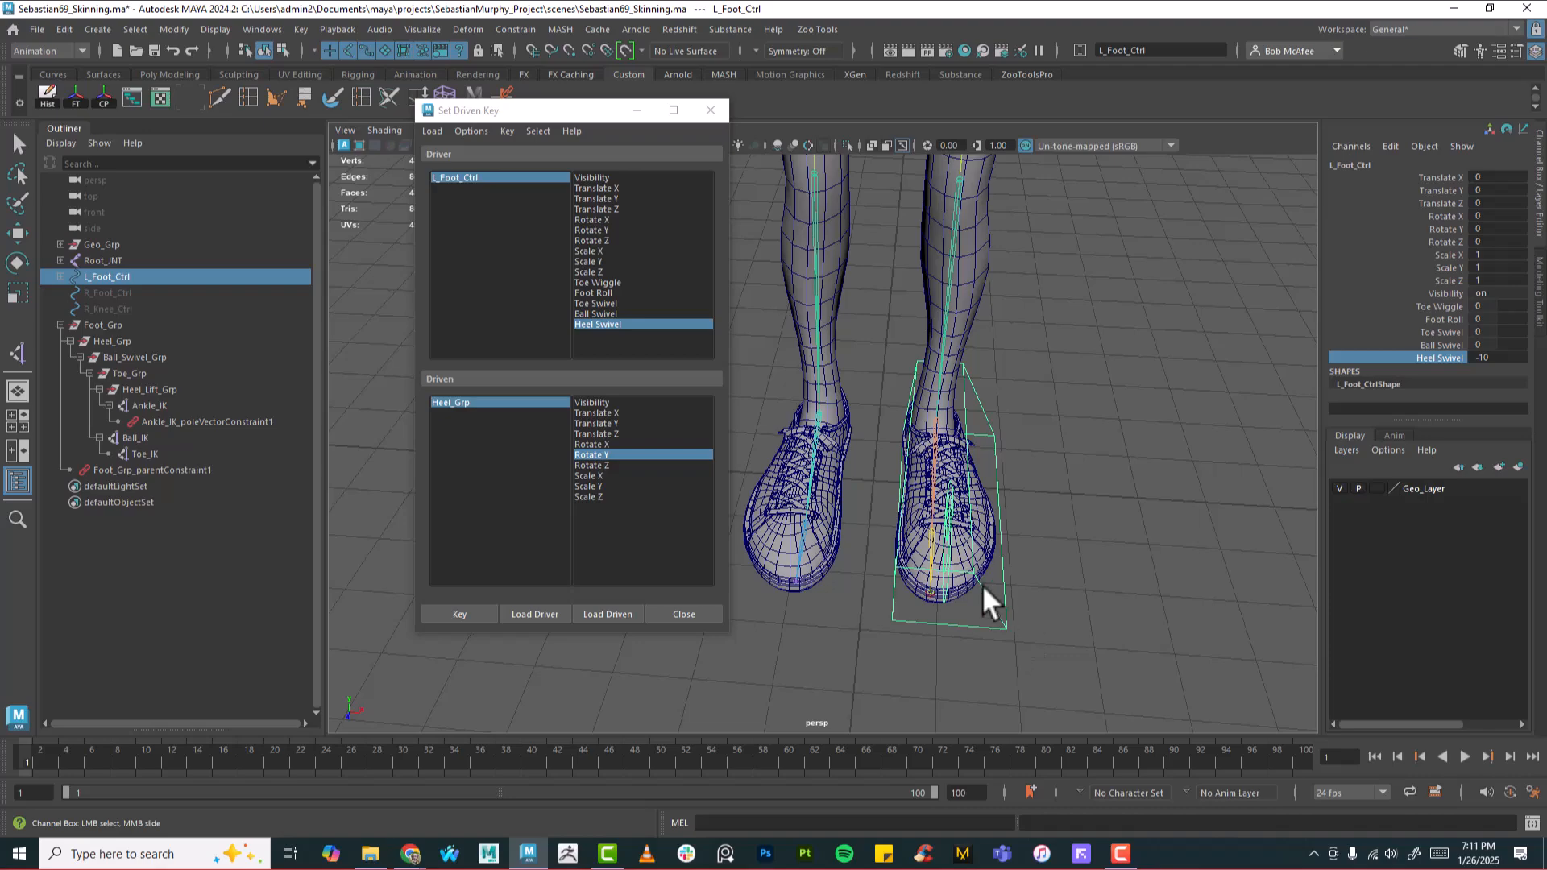
left_click(490, 402)
key("e")
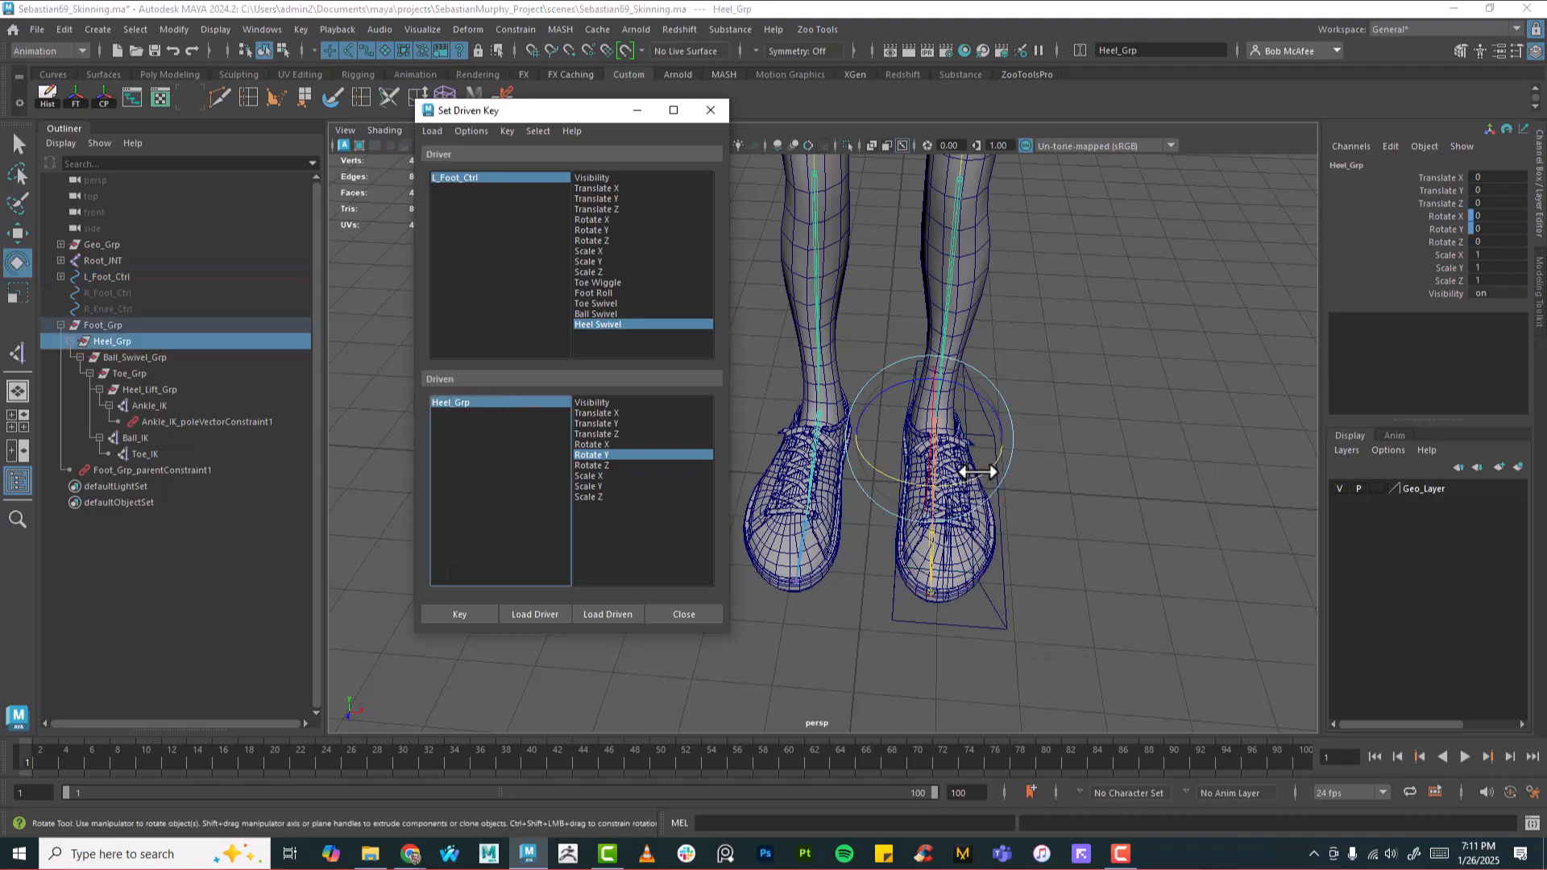
left_click_drag(976, 473, 901, 471)
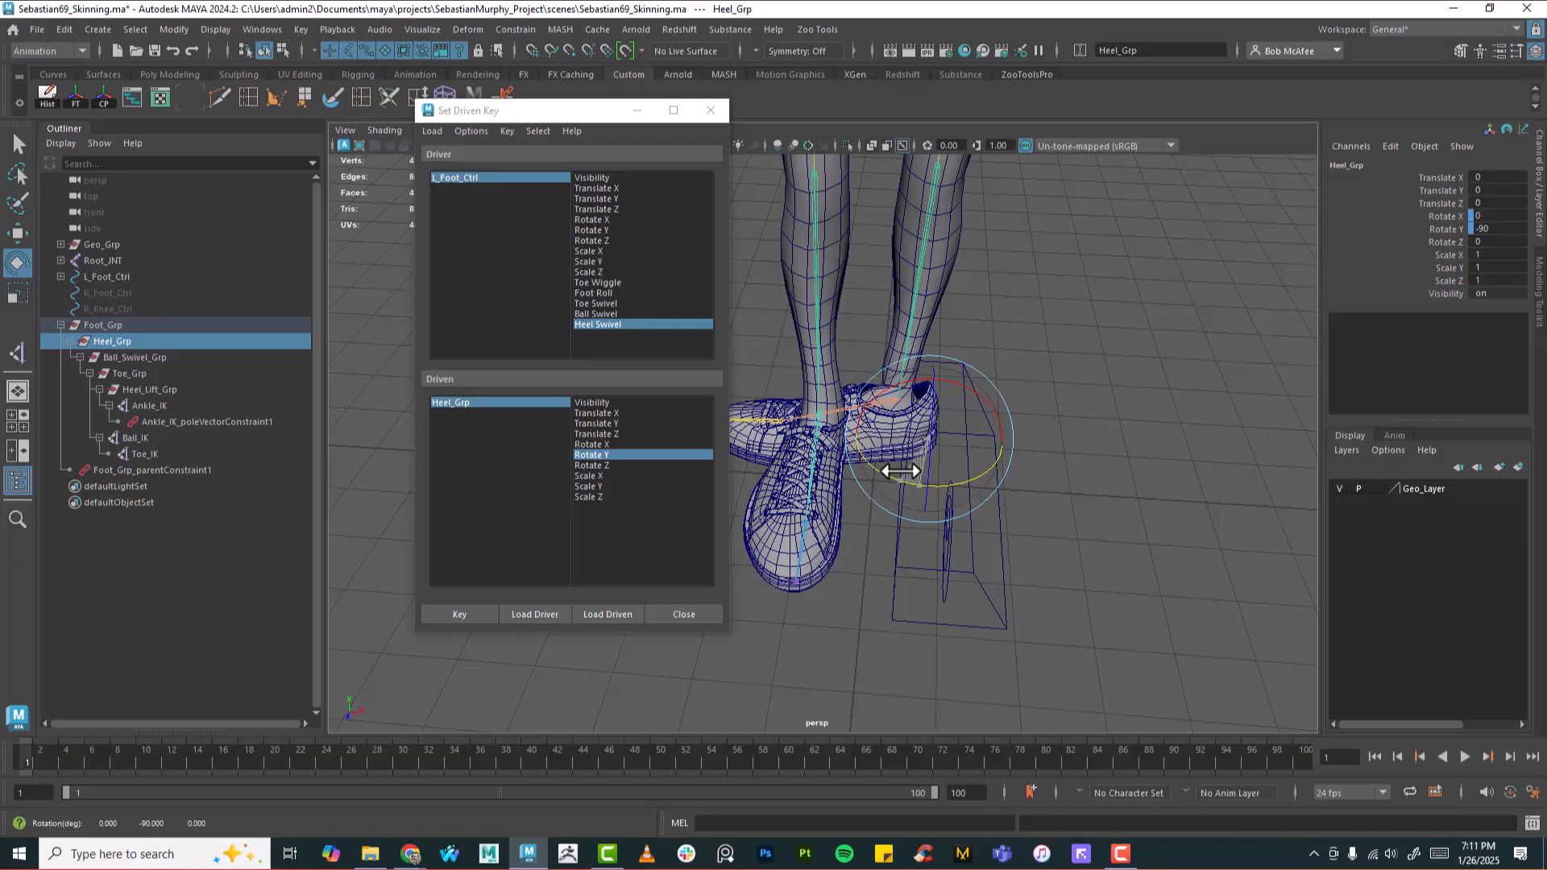
left_click(466, 616)
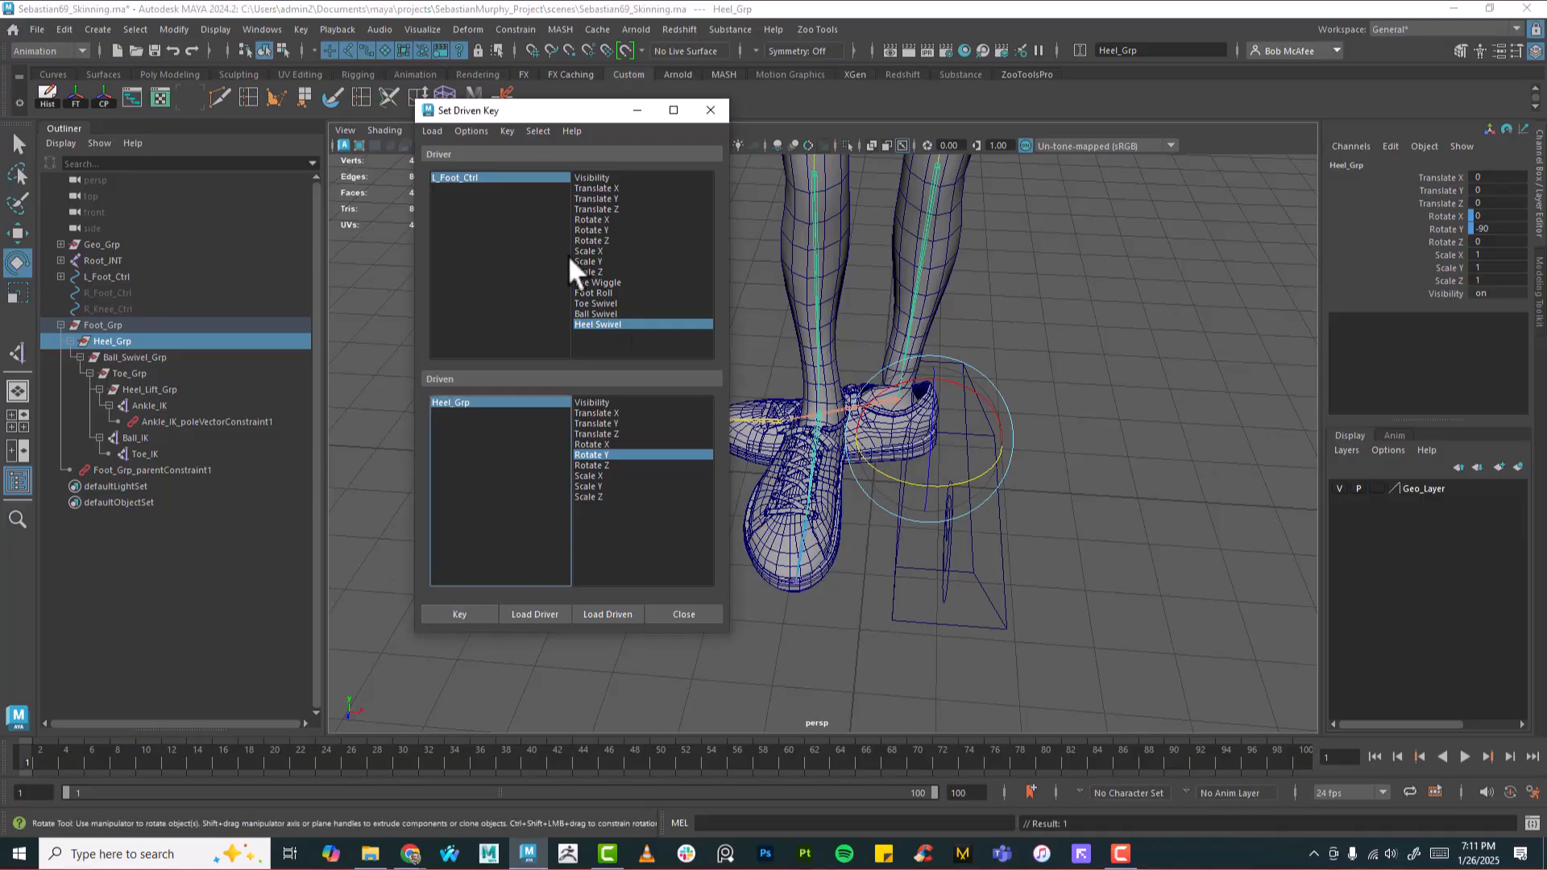
Step: Set Heel Swivel to 10, rotate Heel_Grp to 90 in Y so the toes point outward, and set a driven key
left_click(496, 182)
left_click(1415, 356)
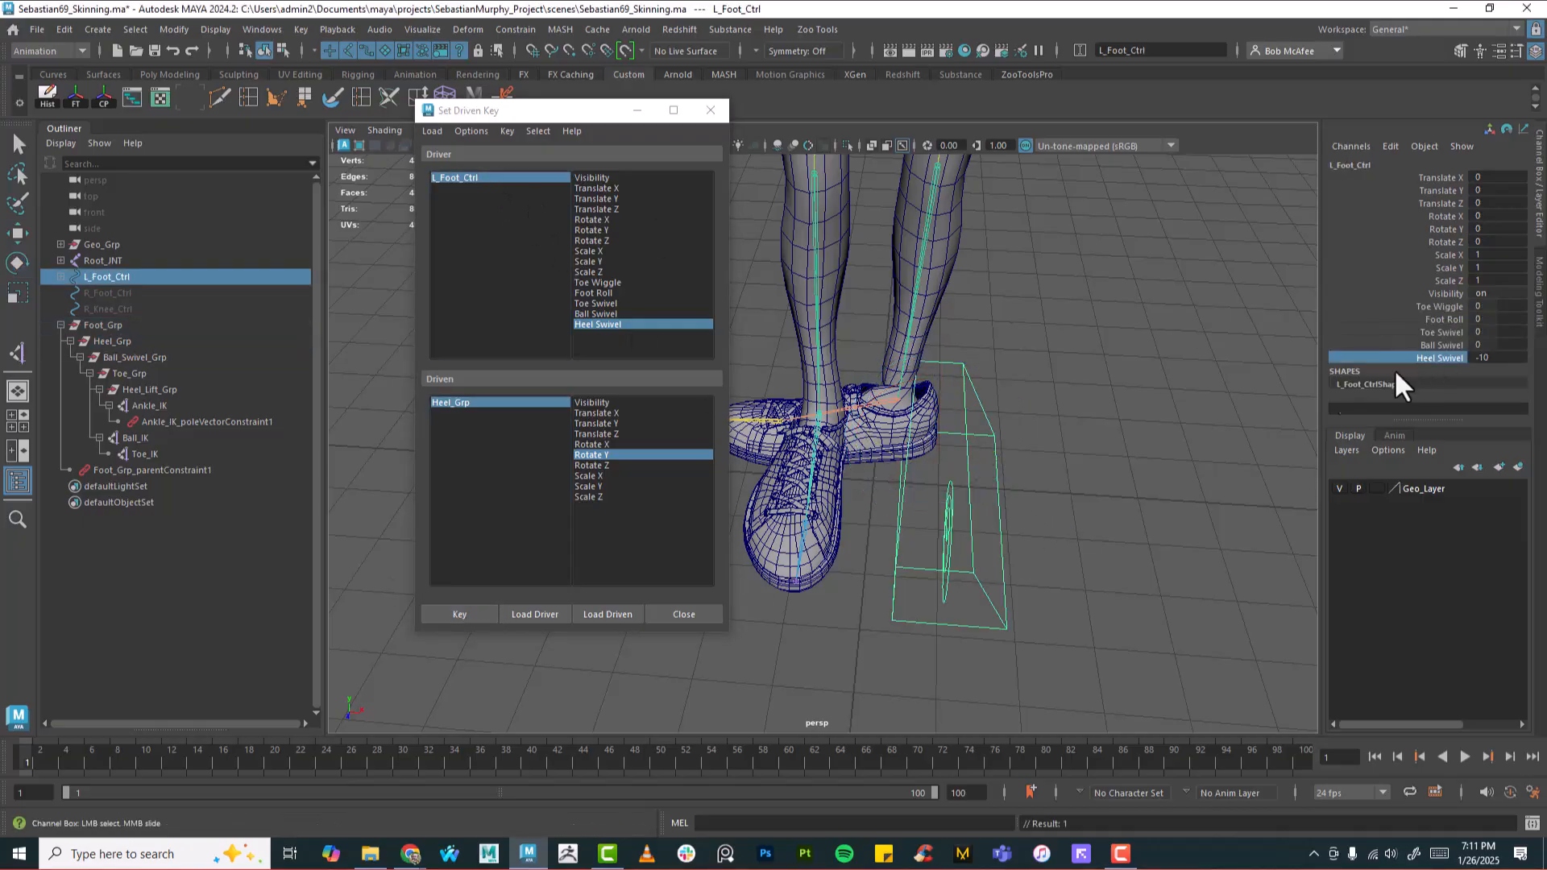
middle_click_drag(1072, 442, 1299, 452)
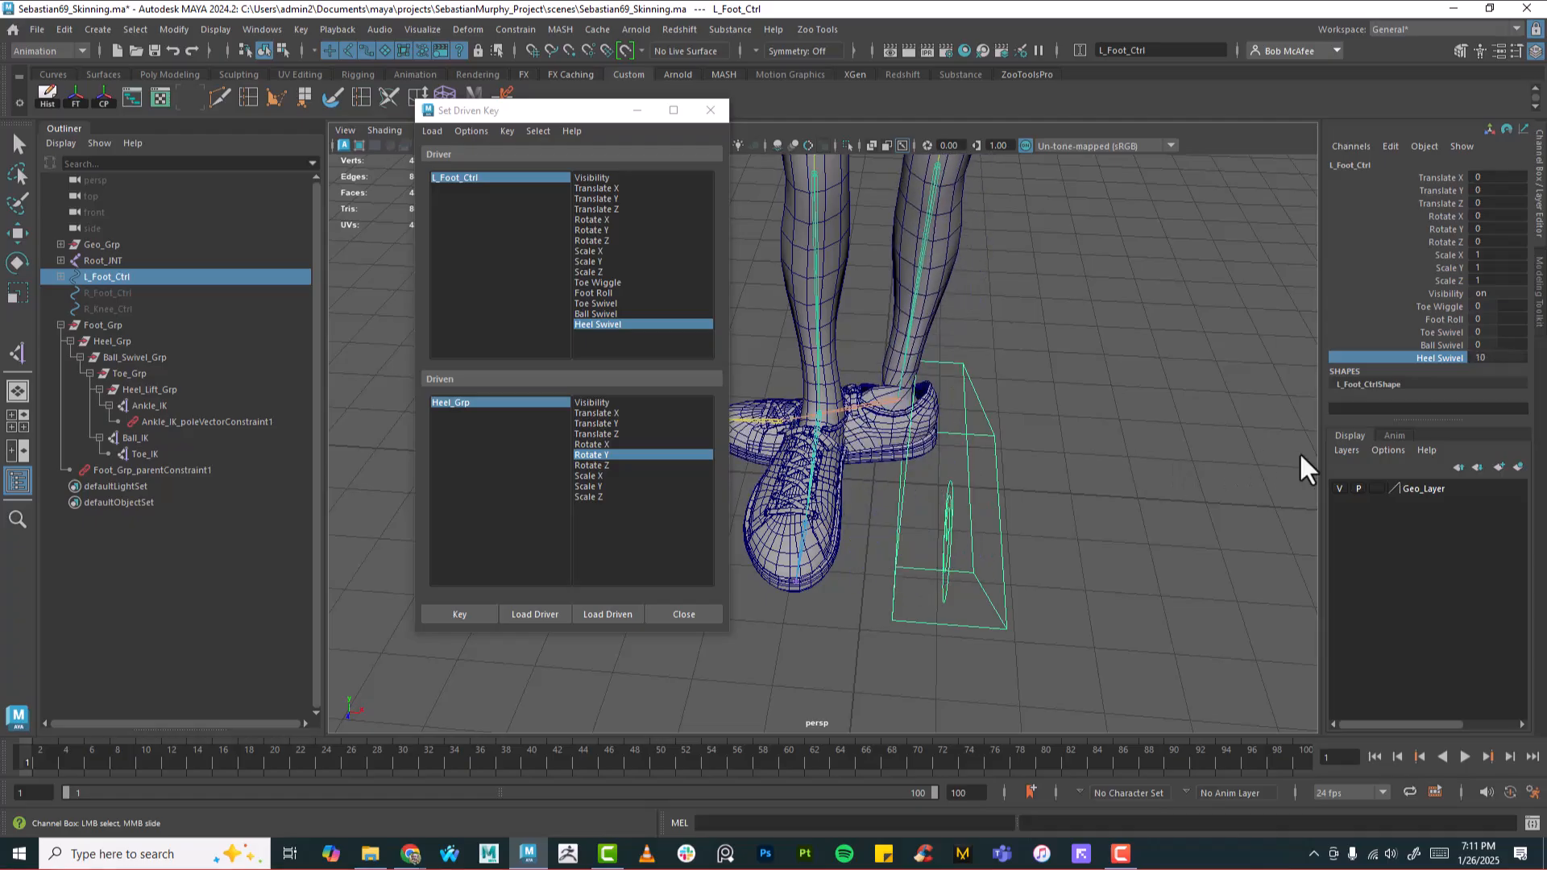
left_click(471, 398)
key("e")
left_click(959, 479)
left_click_drag(959, 477, 1162, 451)
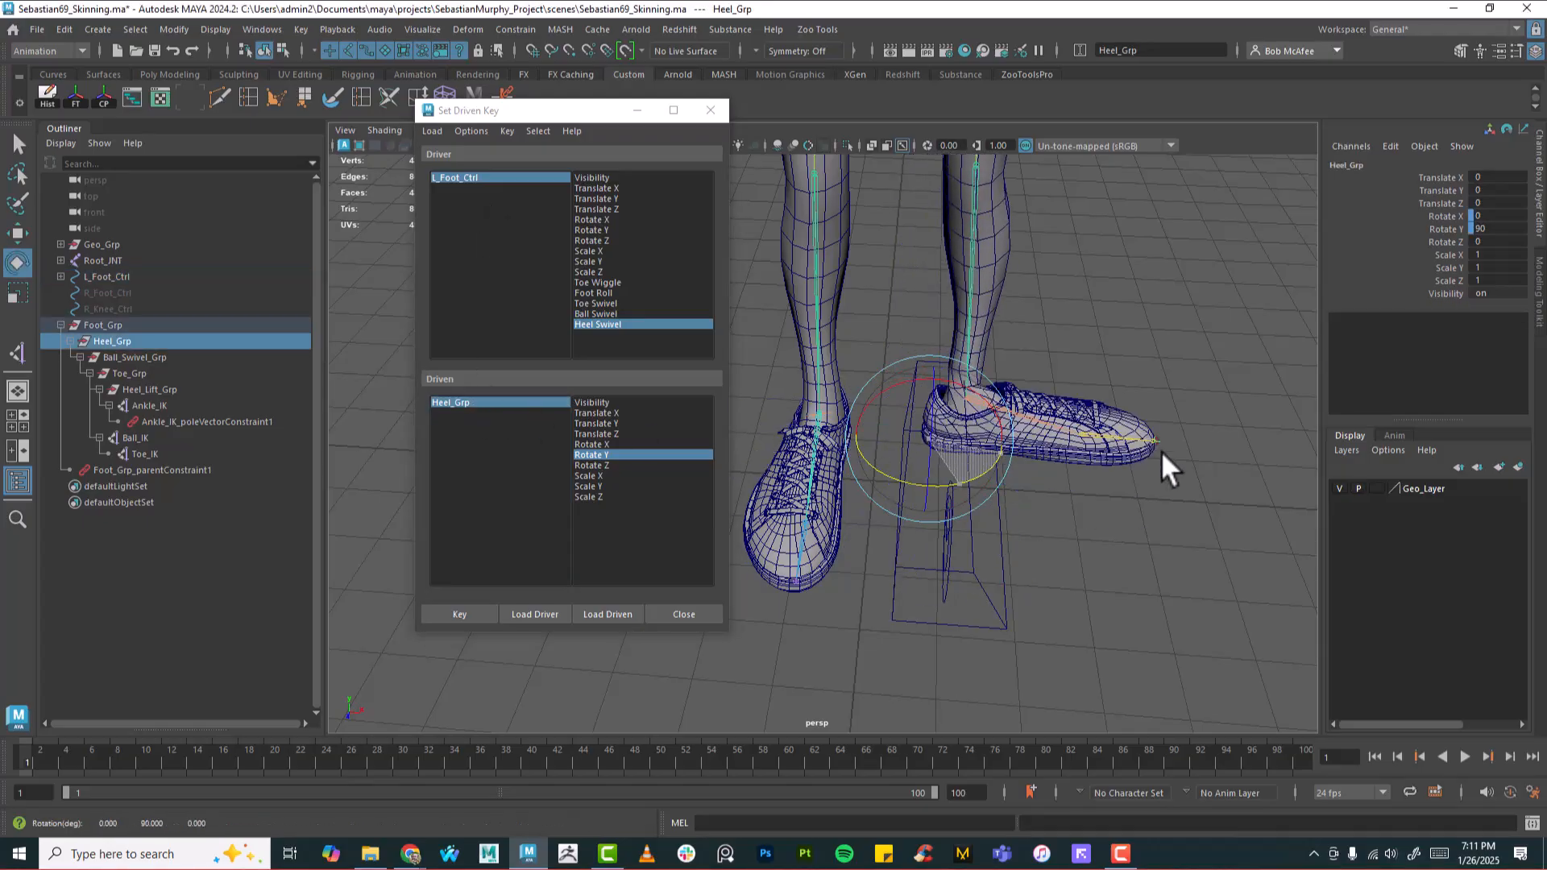
left_click(452, 614)
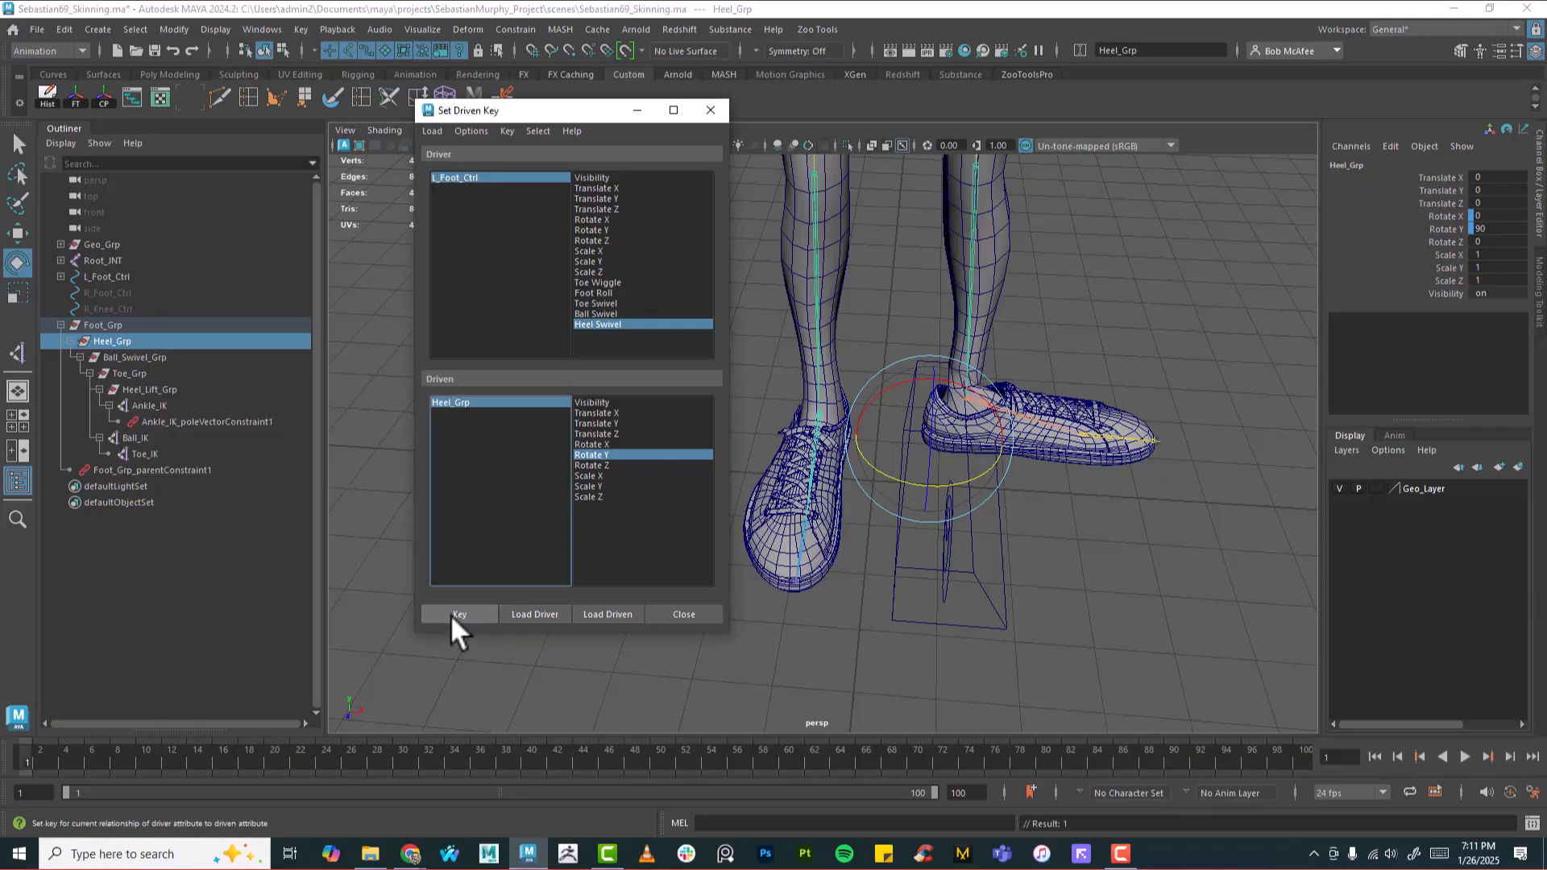
Step: Test the heel pivot by scrubbing Heel Swivel on L_Foot_Ctrl, and bring the attribute back near neutral at 0.3
left_click(999, 623)
left_click_drag(1115, 597, 959, 592, "alt")
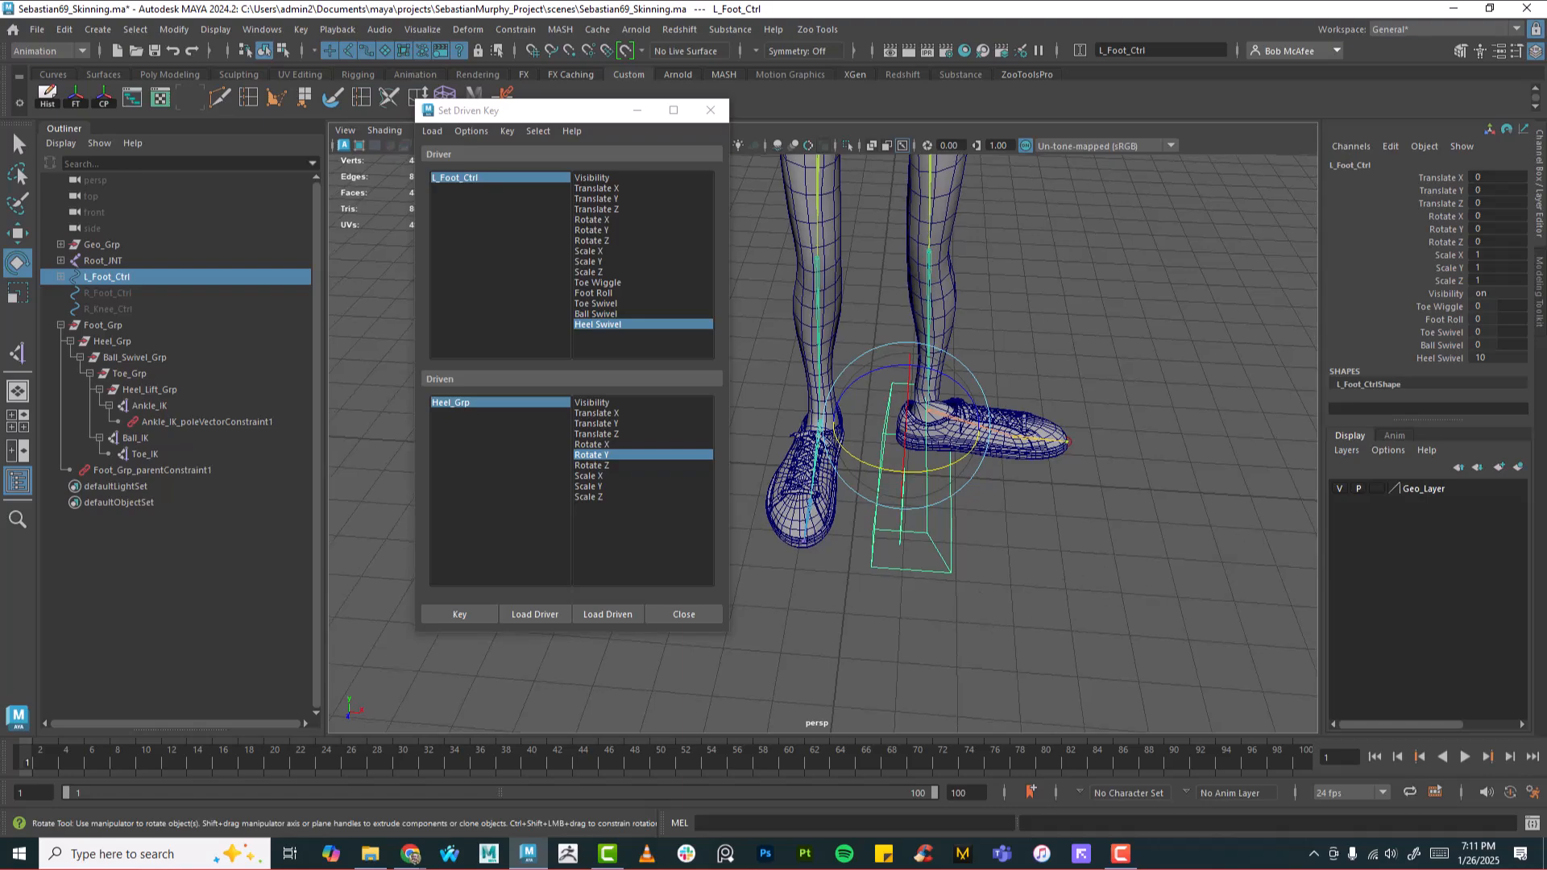
left_click(1441, 357)
middle_click_drag(975, 536, 935, 564)
Step: Examine the left knee and foot controls against the leg pose from several angles
left_click_drag(935, 564, 1047, 487, "alt")
key("e")
left_click_drag(1028, 389, 1067, 577)
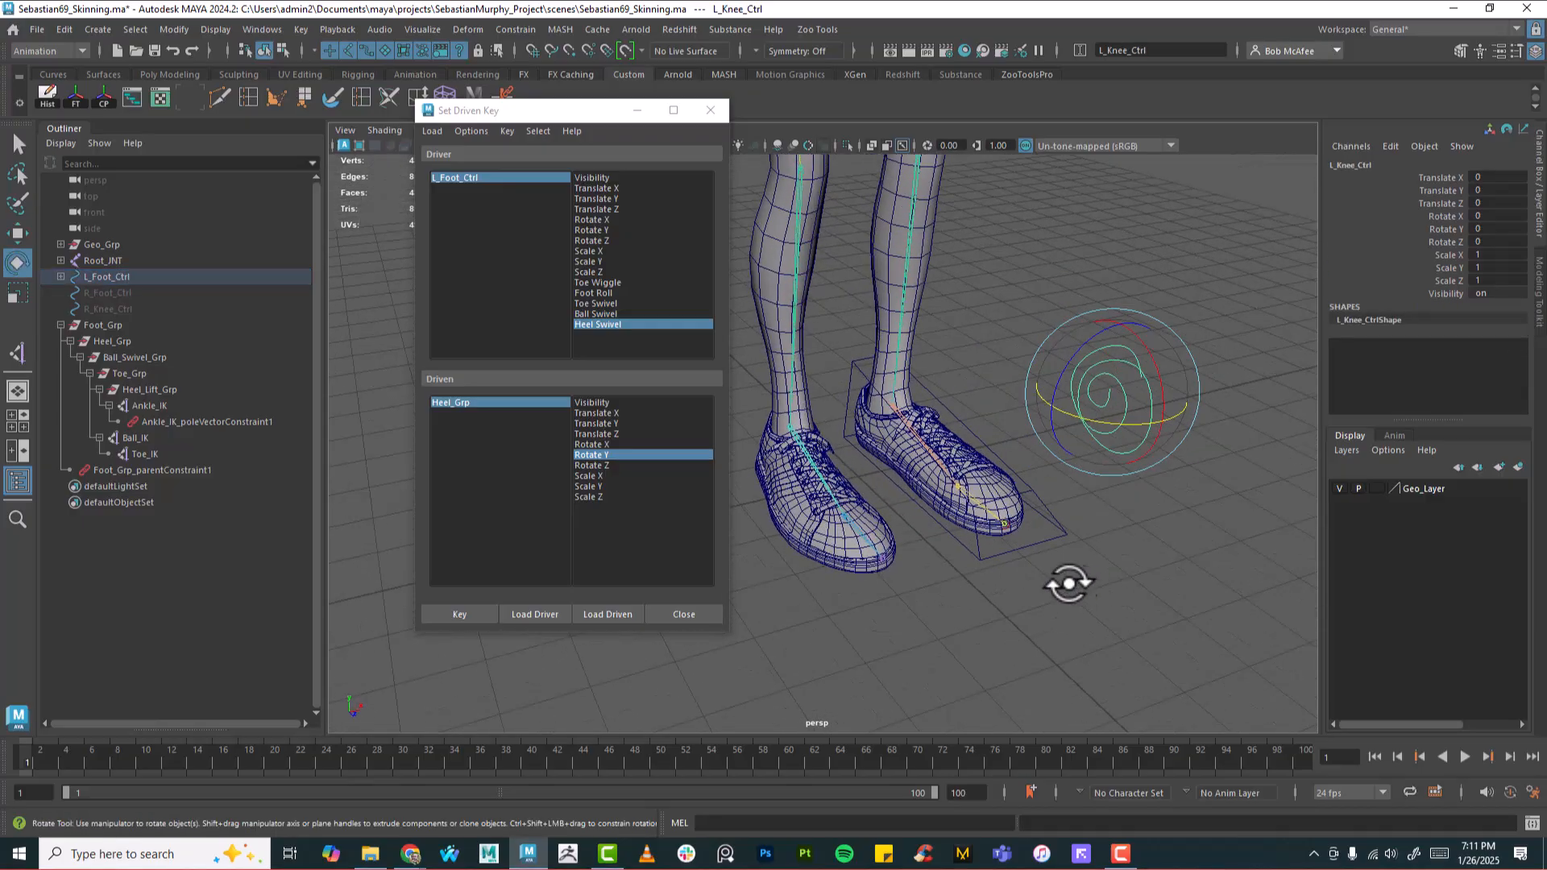
left_click(1064, 535)
left_click_drag(1056, 524, 990, 477, "alt")
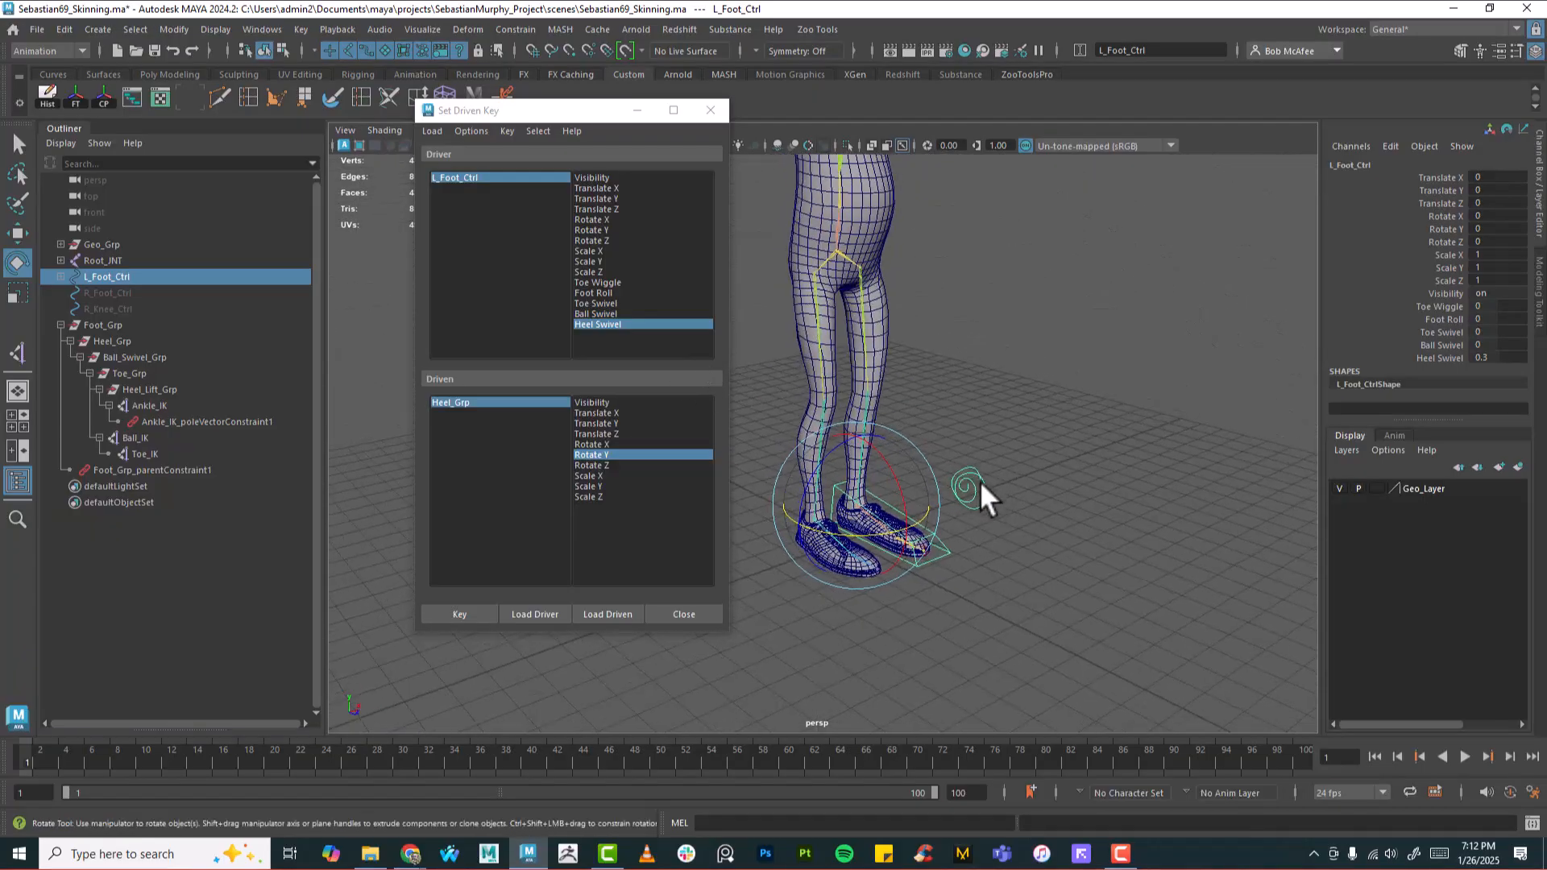
left_click_drag(932, 524, 1012, 501, "alt")
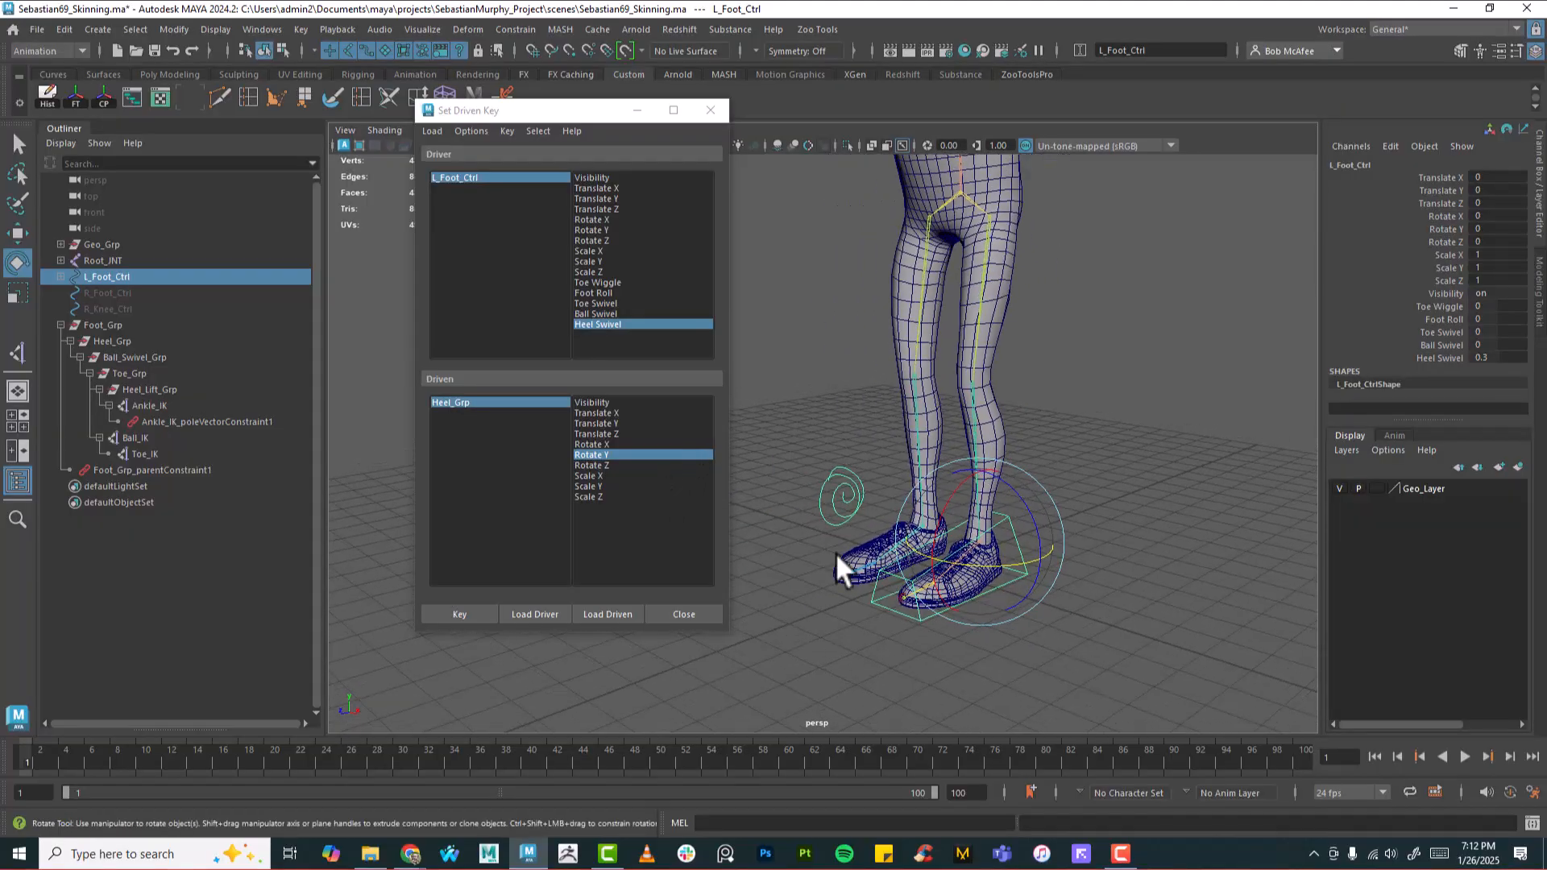
left_click_drag(1056, 427, 1051, 471, "alt")
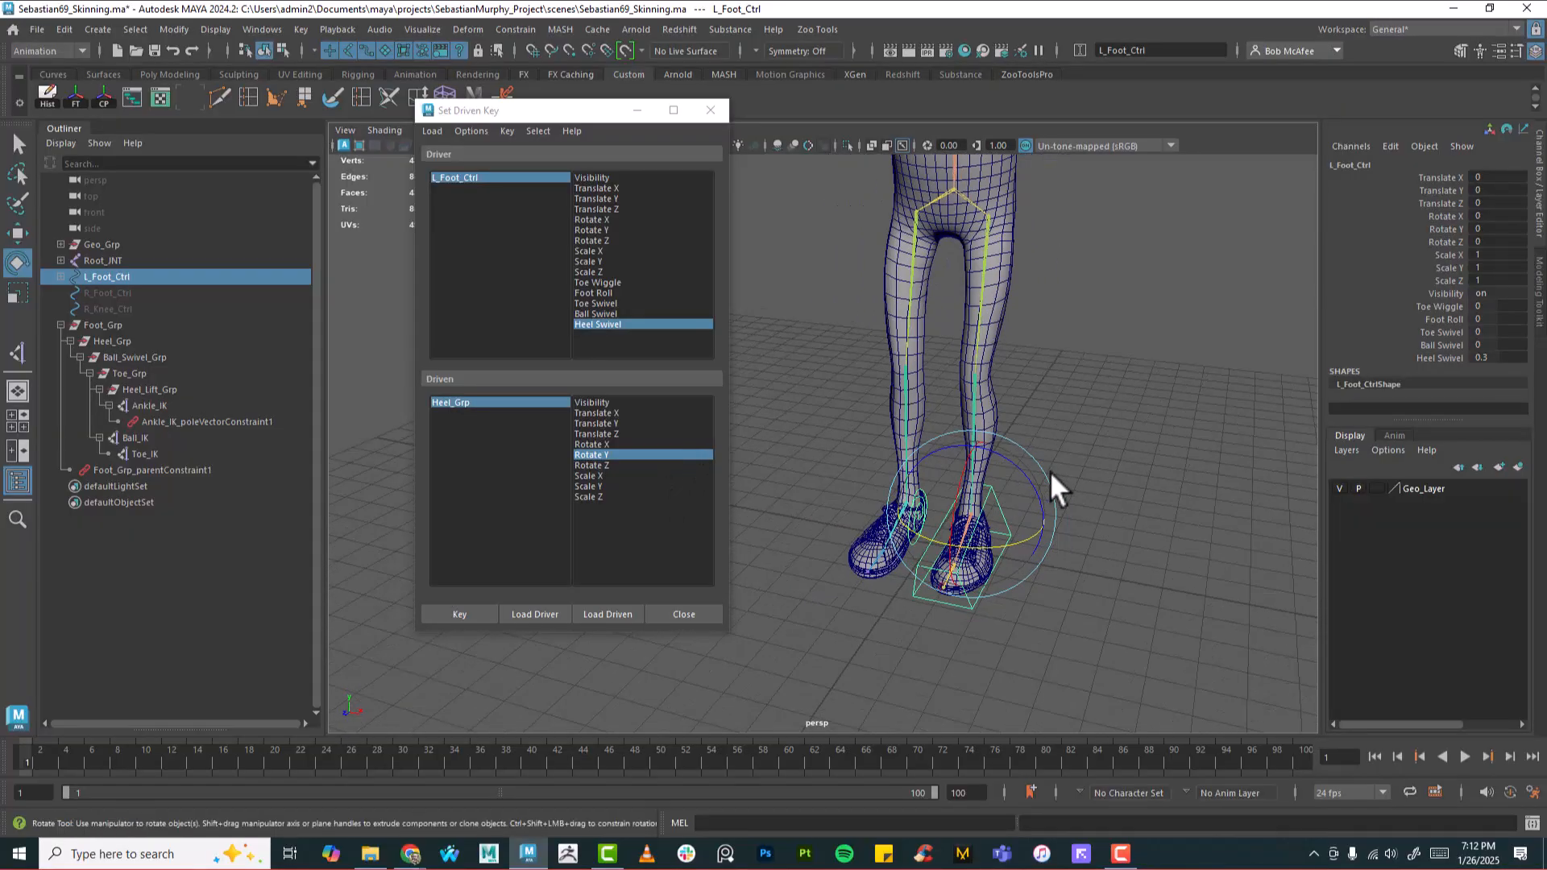
Step: Try a small rotation of L_Foot_Ctrl, and undo it
left_click(1069, 532)
left_click(1004, 523)
mouse_move(998, 525)
left_mouse_down()
mouse_move(994, 500)
mouse_move(1022, 553)
mouse_move(1001, 528)
mouse_move(1023, 514)
mouse_move(1011, 508)
left_mouse_up()
key("ctrl+z")
Step: Close the Set Driven Key window and review both legs in the viewport
left_click_drag(878, 564, 918, 580, "alt")
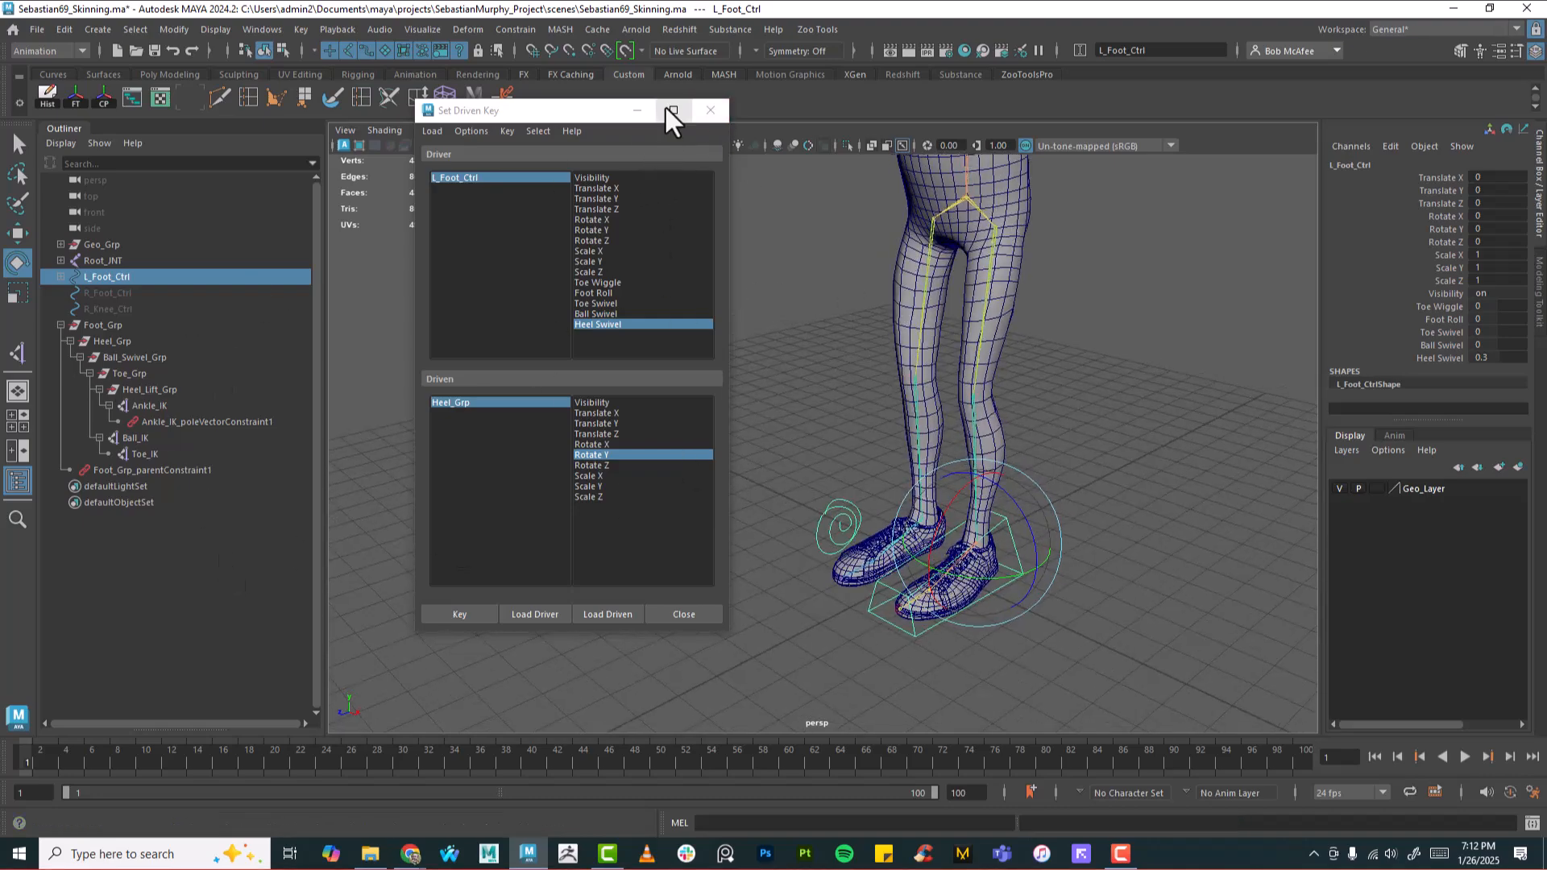
left_click(711, 110)
left_click_drag(1016, 462, 1026, 473, "alt")
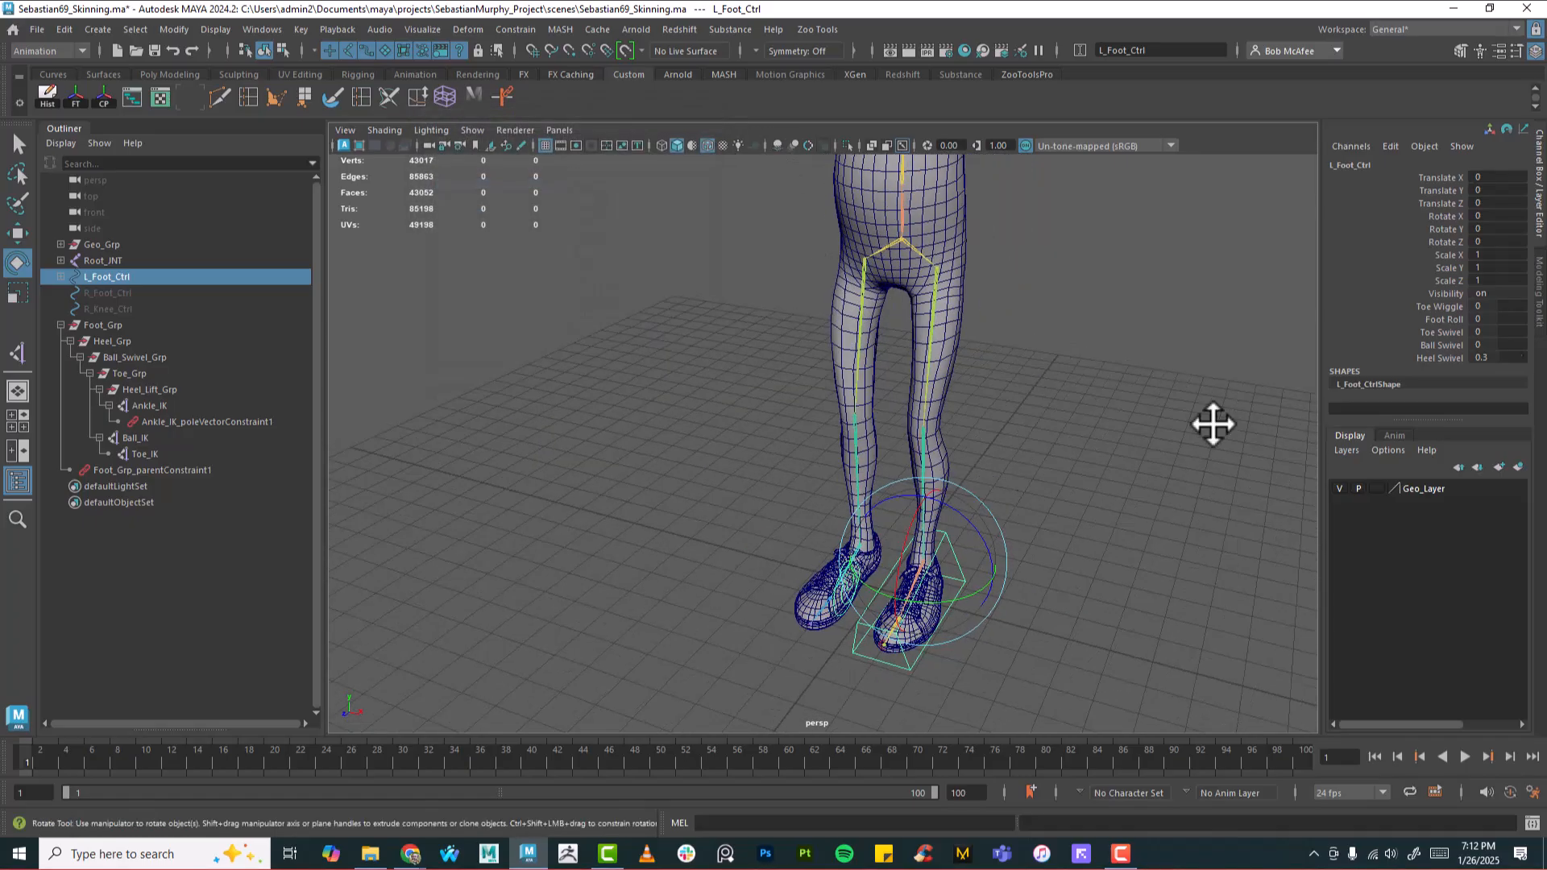
left_click_drag(1188, 481, 1168, 470, "alt")
left_click_drag(796, 633, 940, 615, "alt")
mouse_move(956, 408)
left_mouse_down("alt")
mouse_move(944, 384)
mouse_move(967, 390)
left_mouse_up("alt")
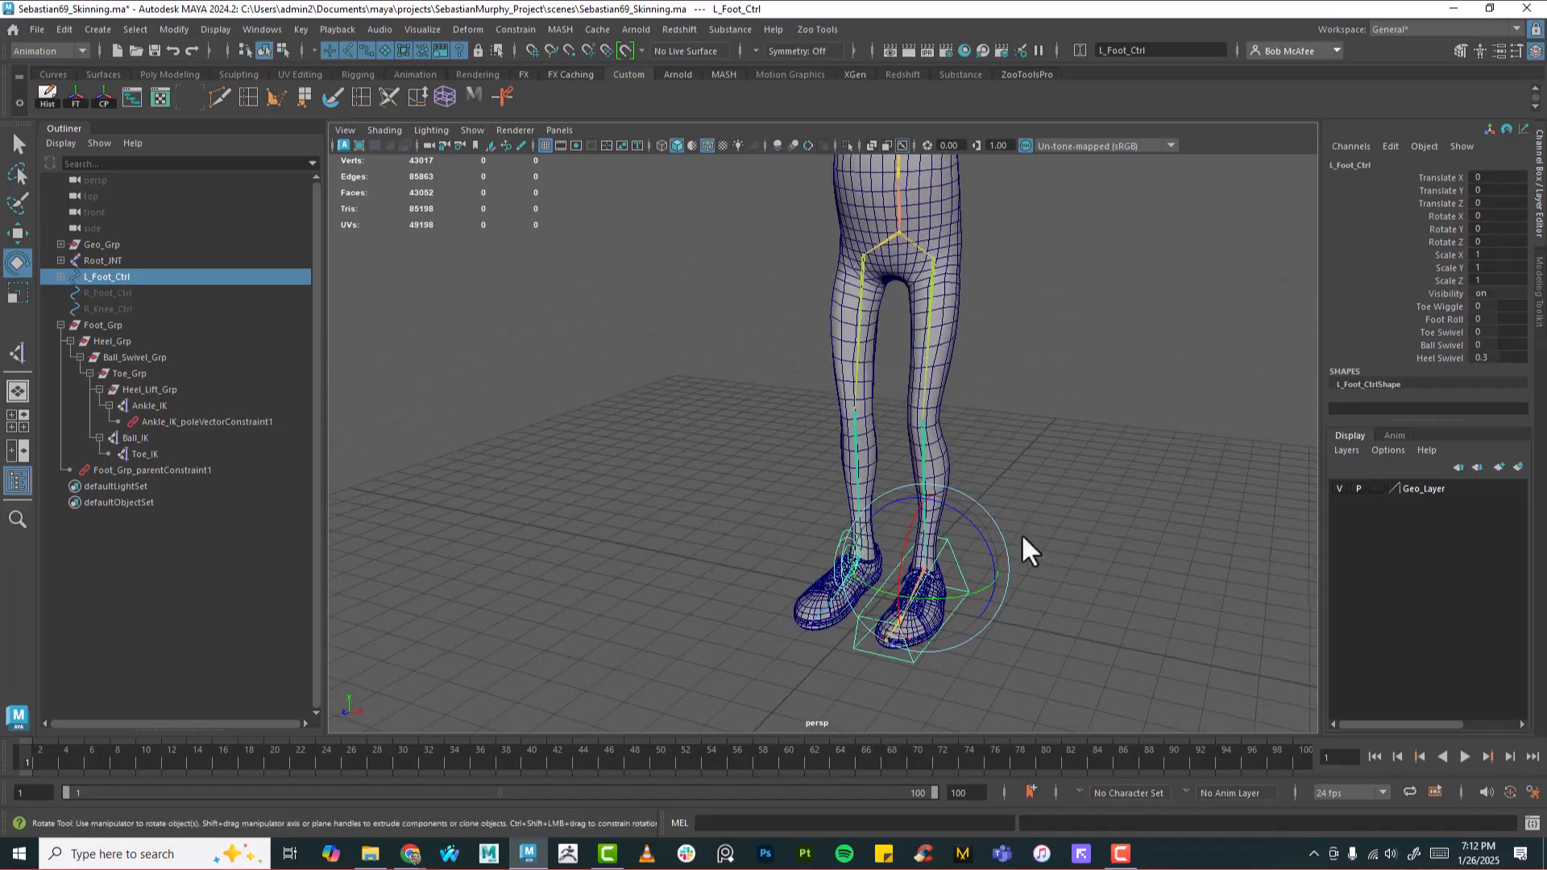